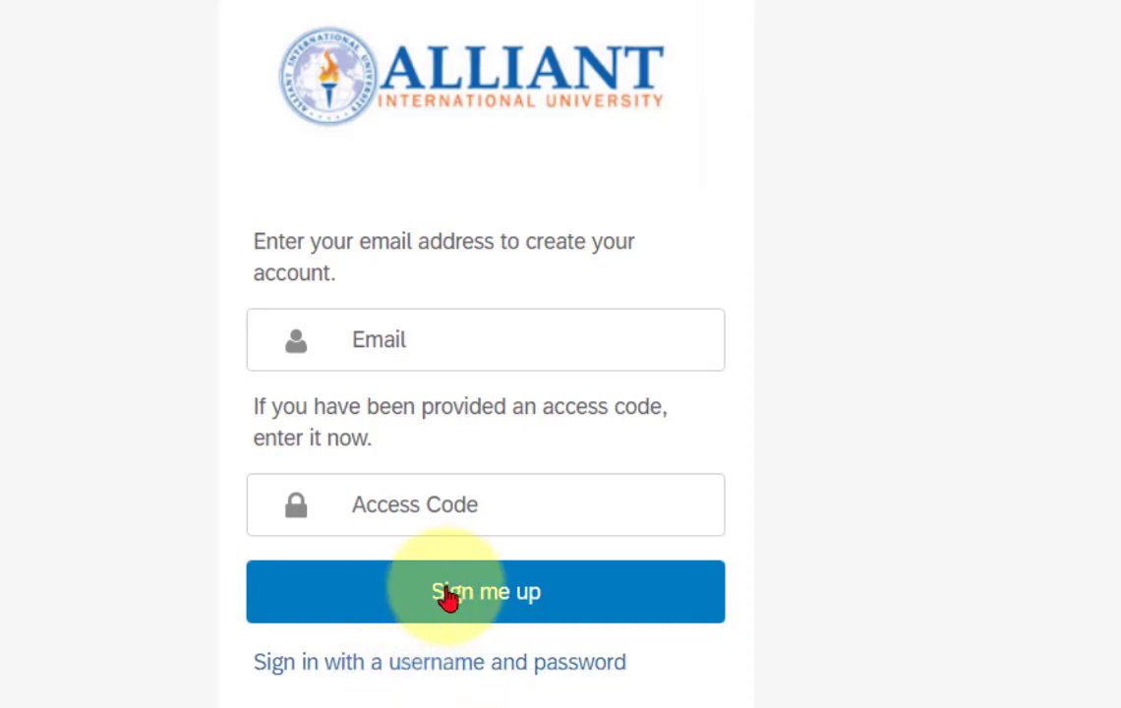
# - Sign in to the Qualtrics account with the saved username and password
pyautogui.click(368, 678)
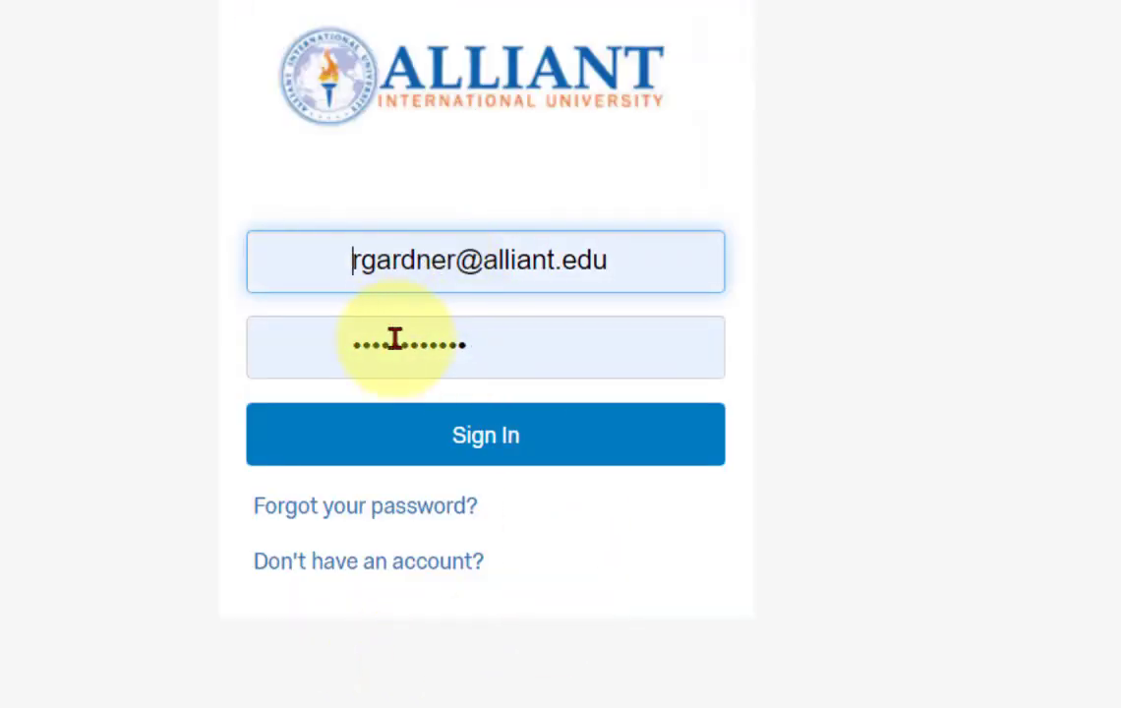
pyautogui.click(437, 449)
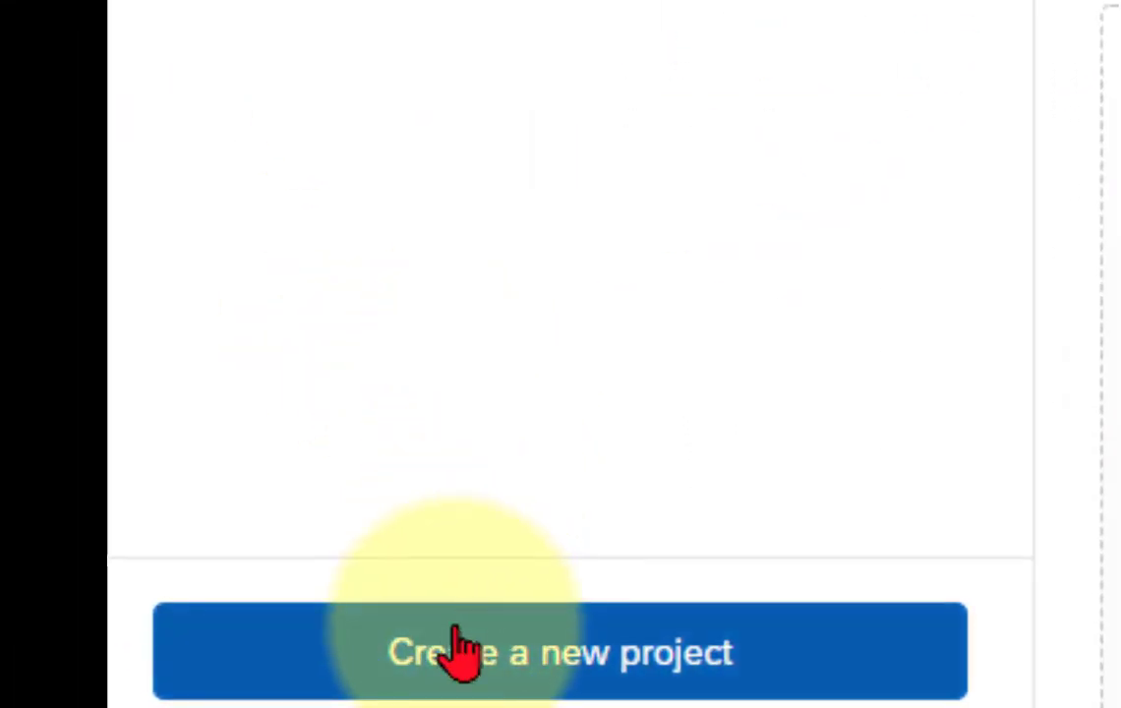
# - Start a new project from scratch using the Survey project type
pyautogui.click(462, 649)
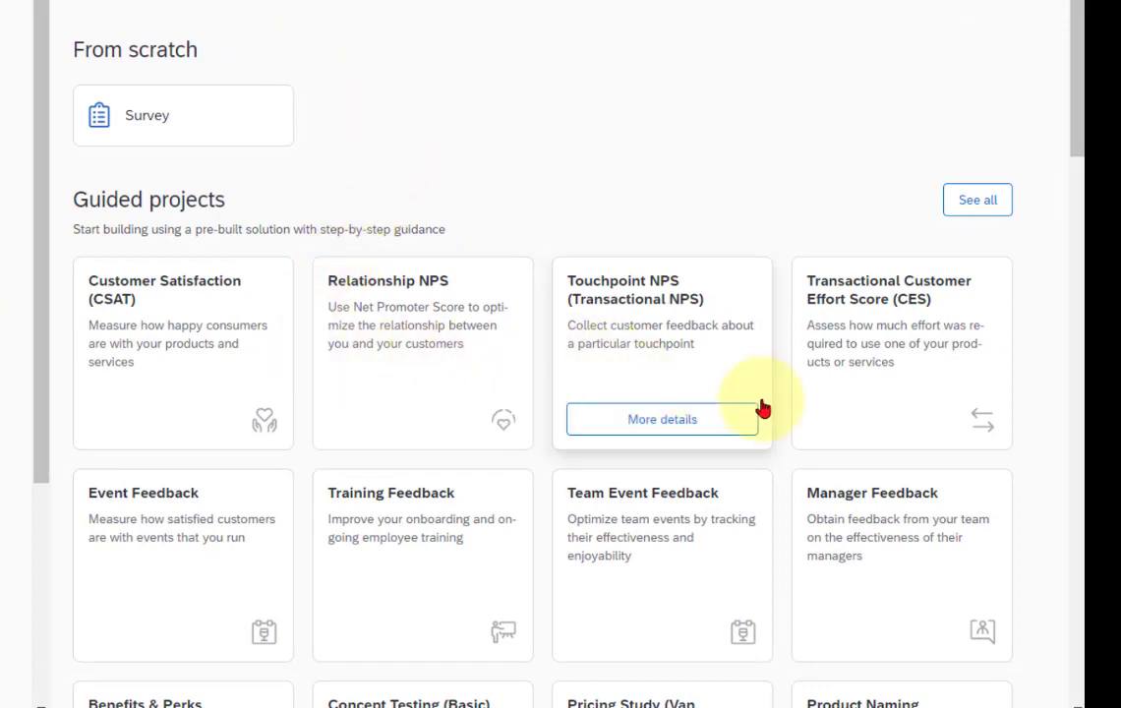
pyautogui.scroll(-3, 813, 523)
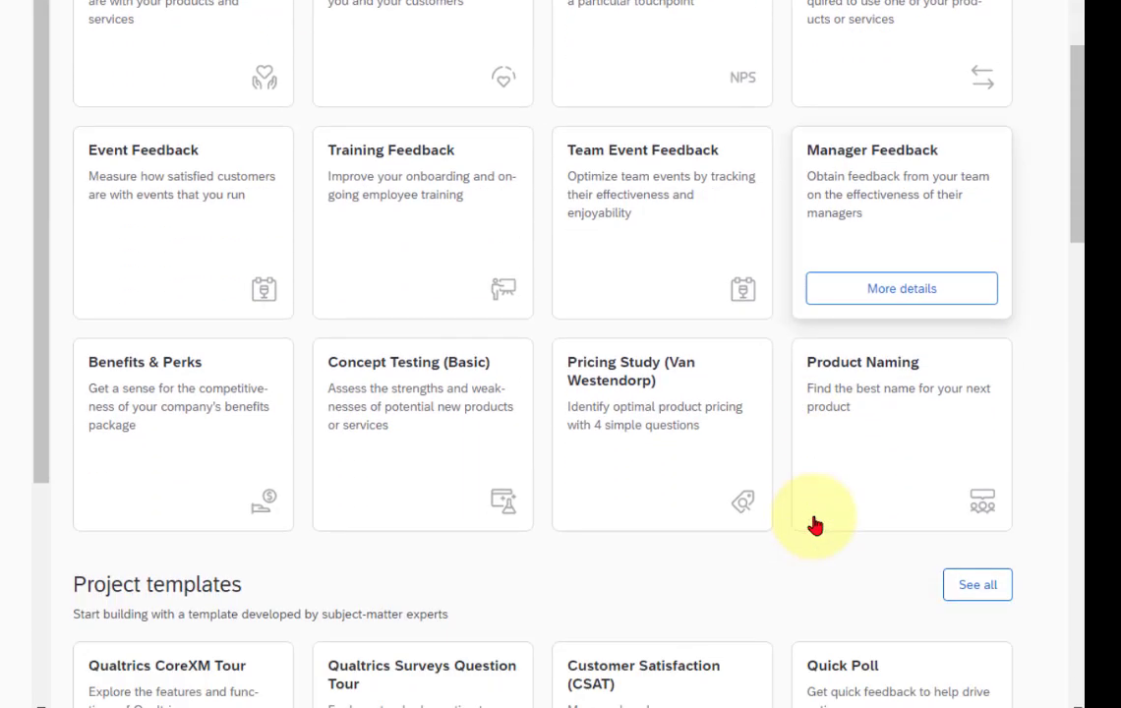
pyautogui.scroll(-3, 321, 270)
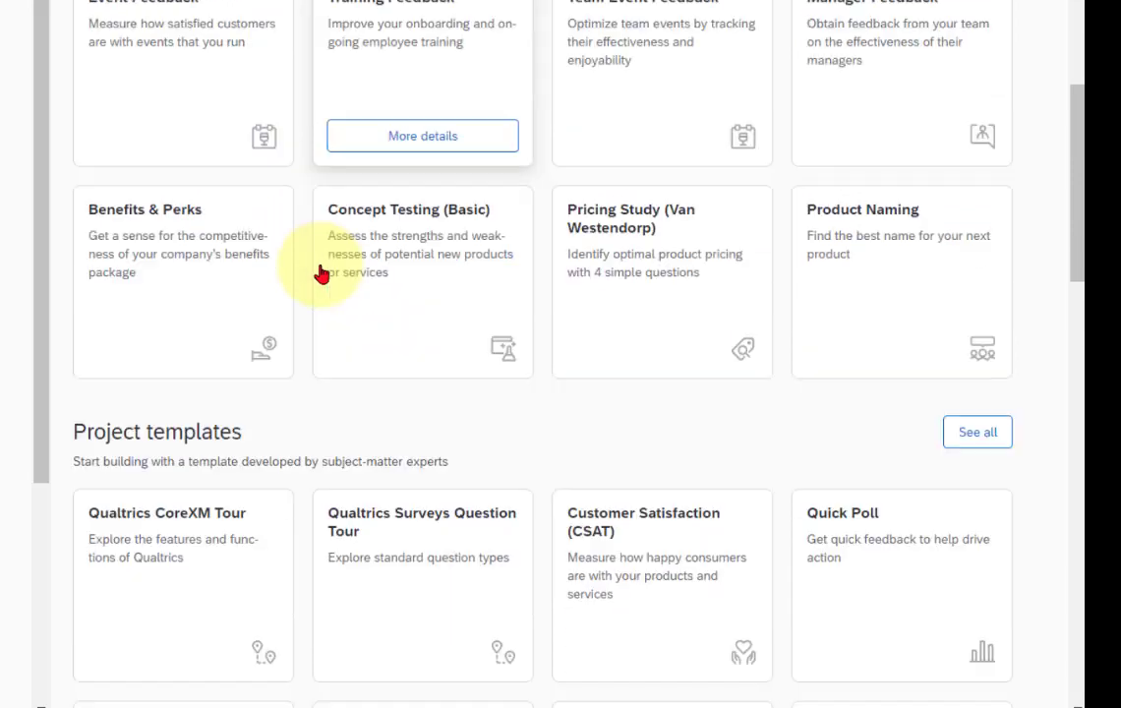
pyautogui.scroll(6, 477, 370)
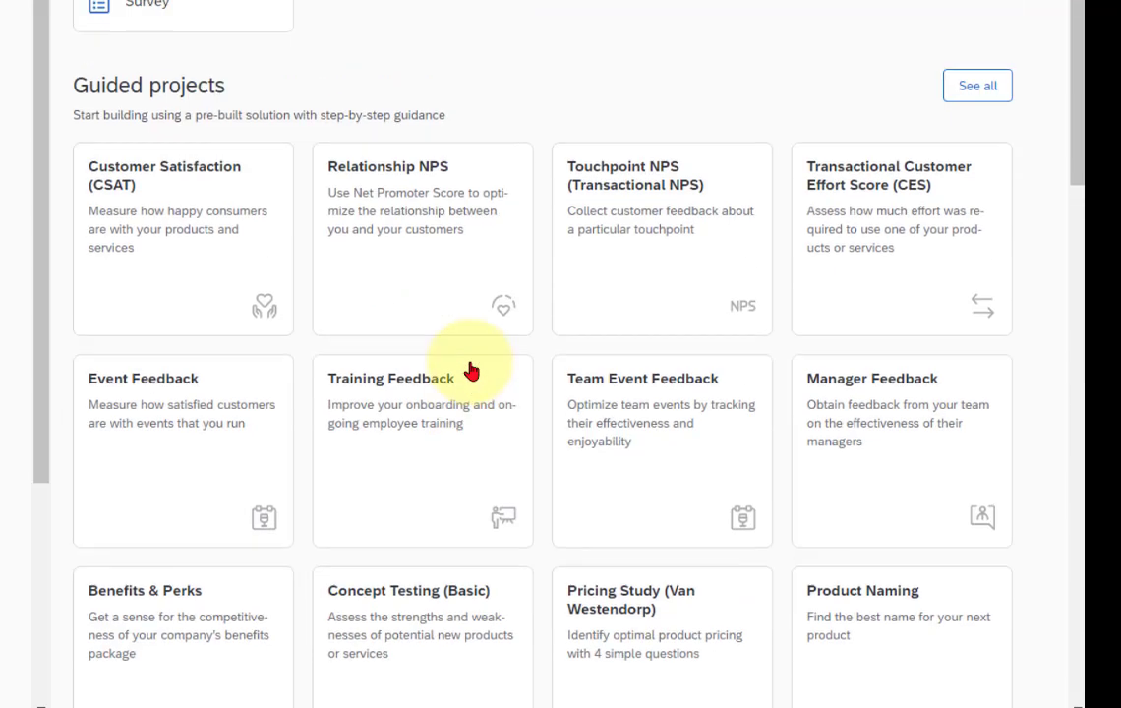
pyautogui.click(138, 115)
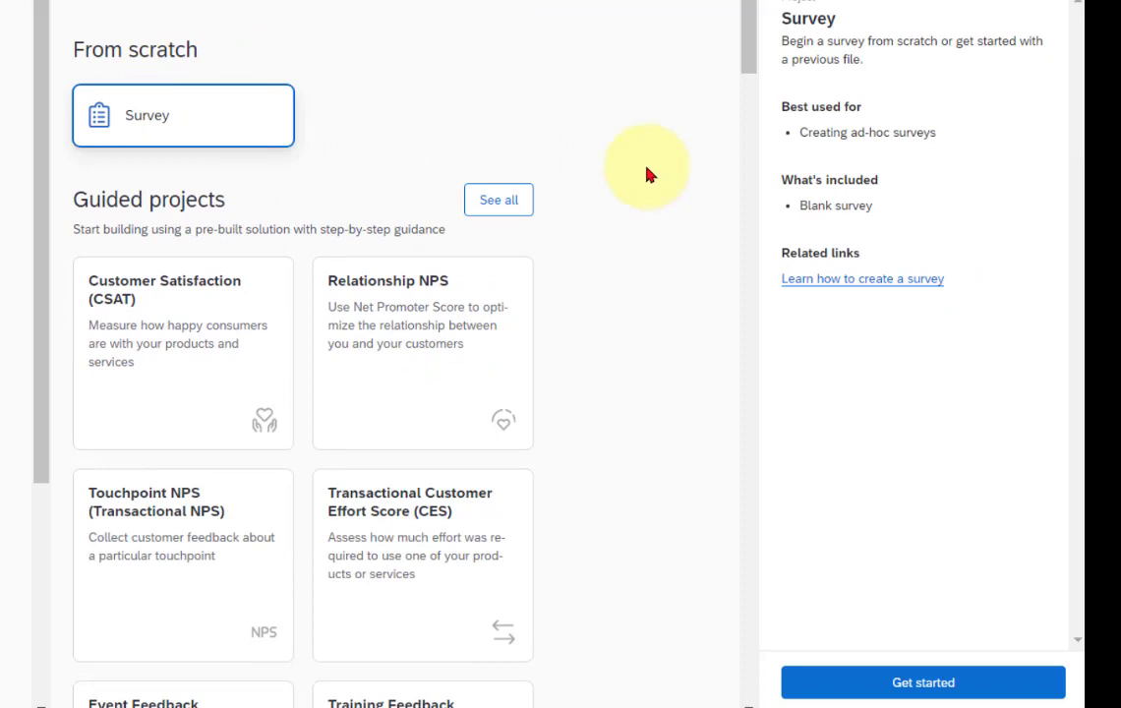
pyautogui.click(895, 686)
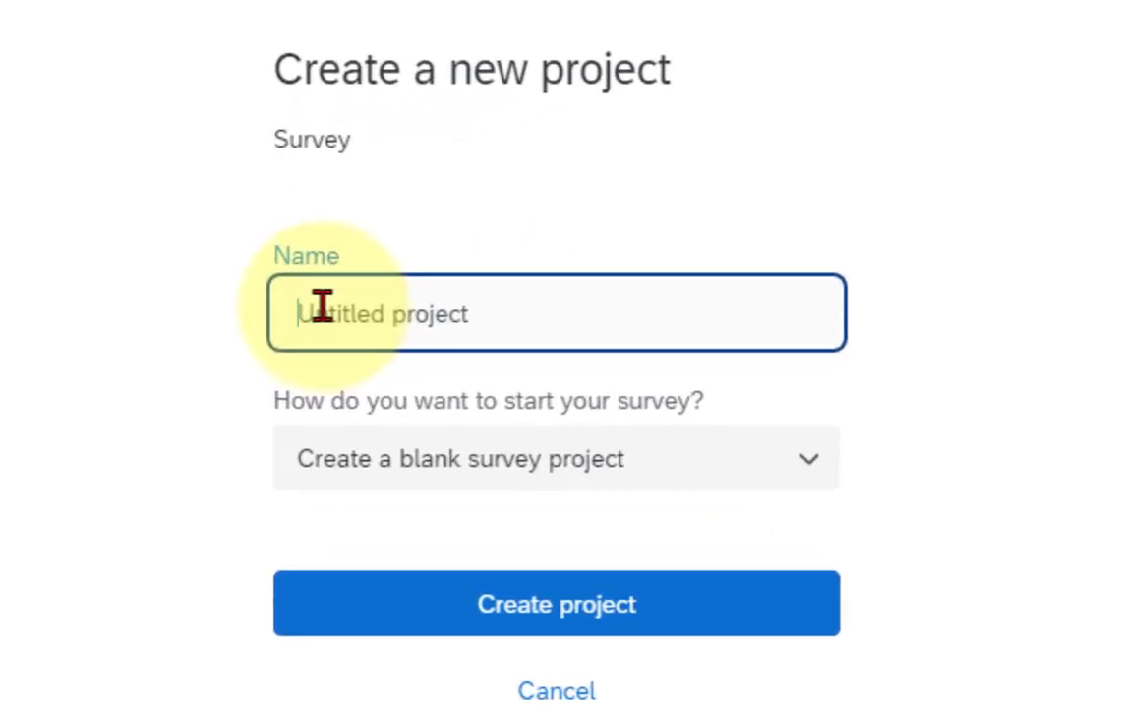
# - Name the project "Survey of Support Services for Dissertation Students" and create it as a blank survey project
pyautogui.hotkey('ctrl', 'v')
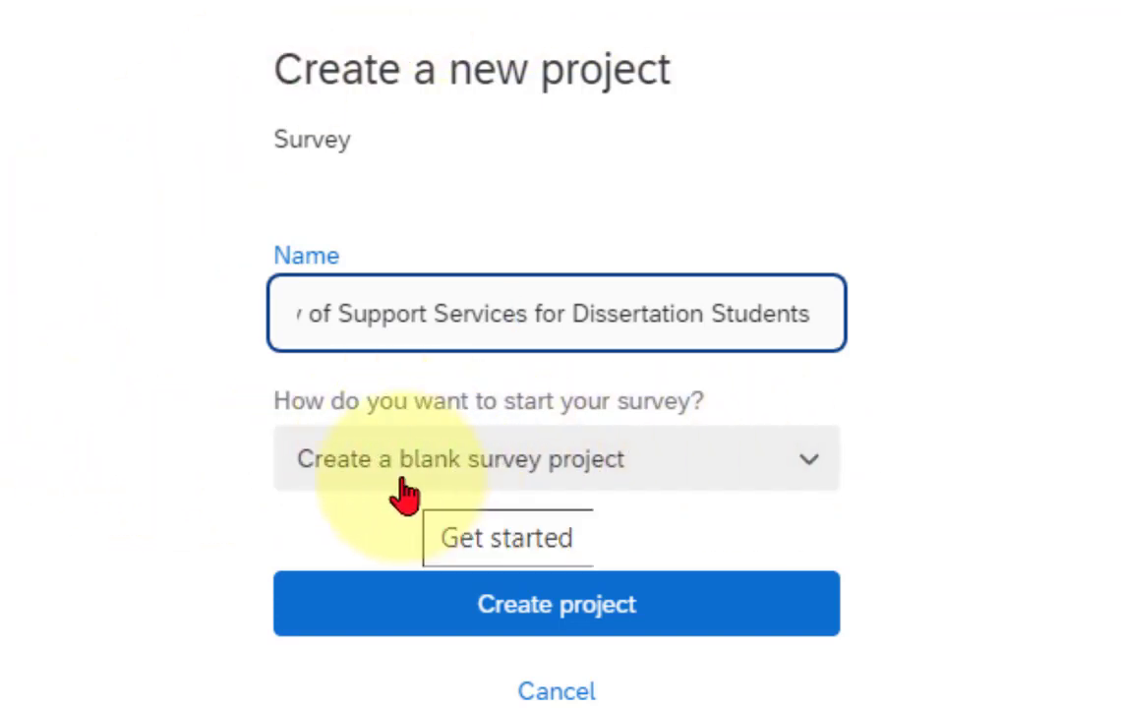
pyautogui.click(811, 465)
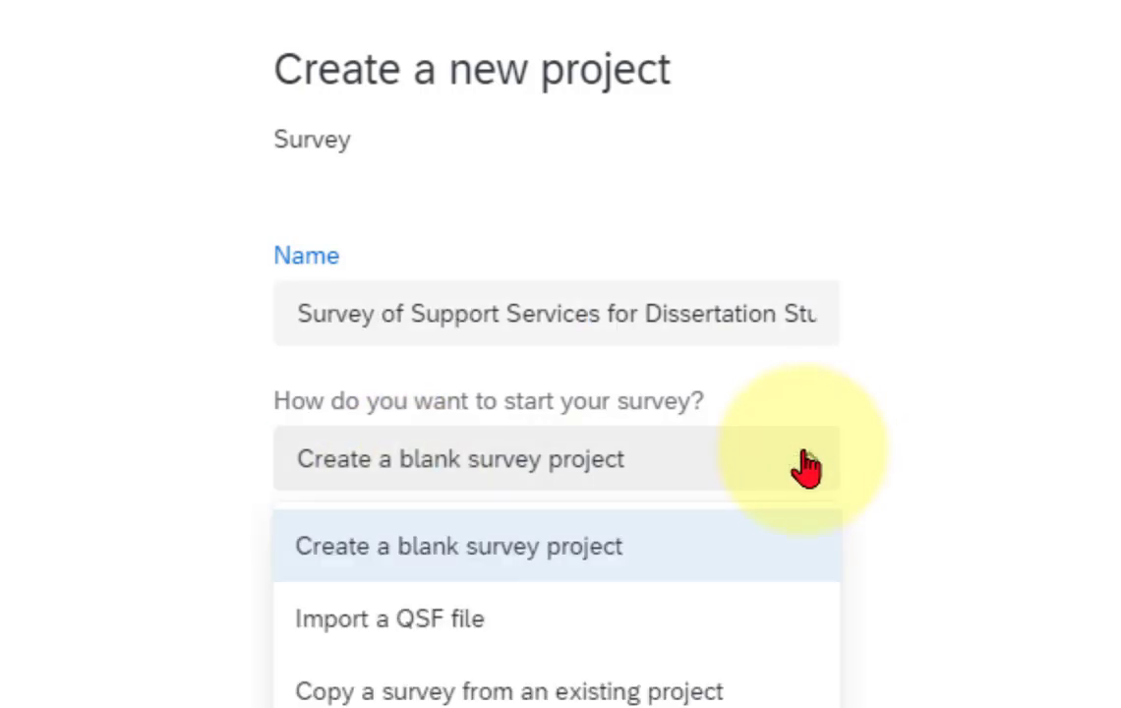
pyautogui.click(583, 548)
pyautogui.click(531, 617)
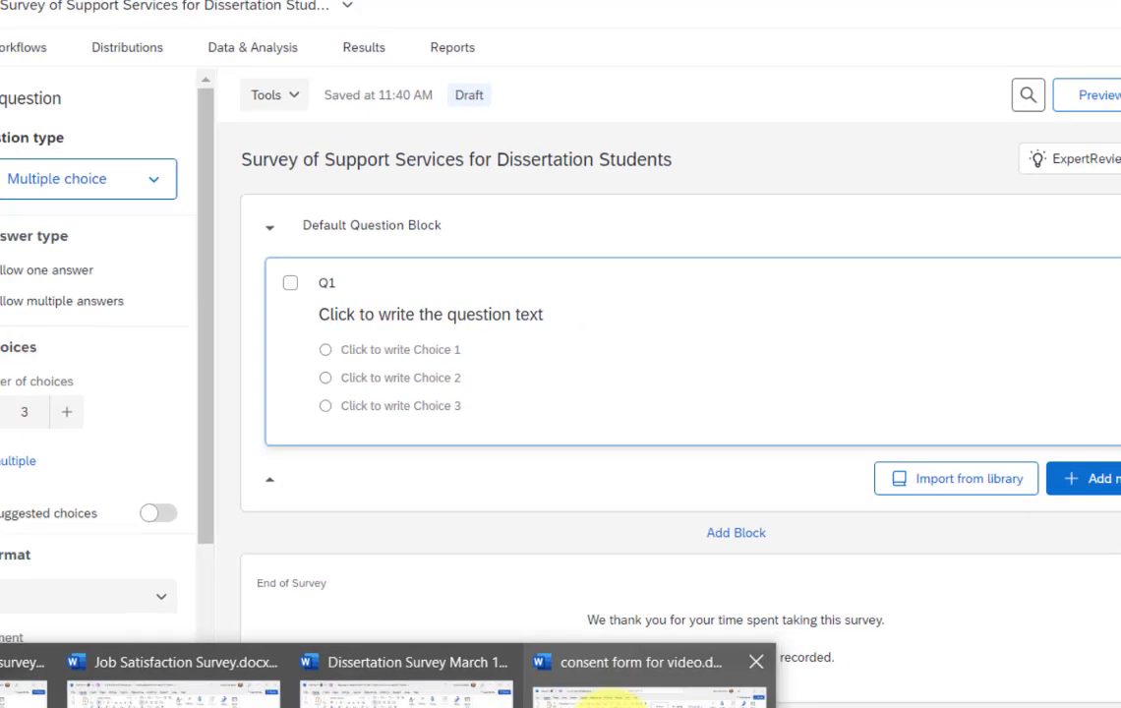
# - Switch to the Word document "consent form for video.docx", copy the whole consent form text and return to the survey
pyautogui.click(596, 645)
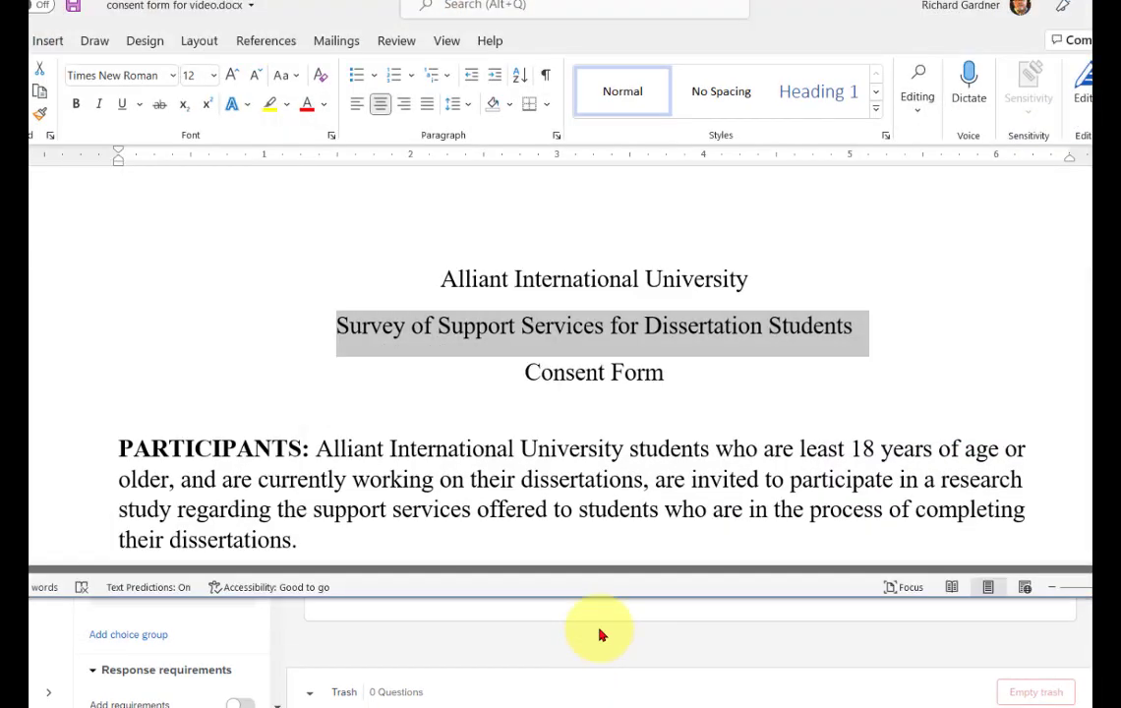
pyautogui.click(335, 339)
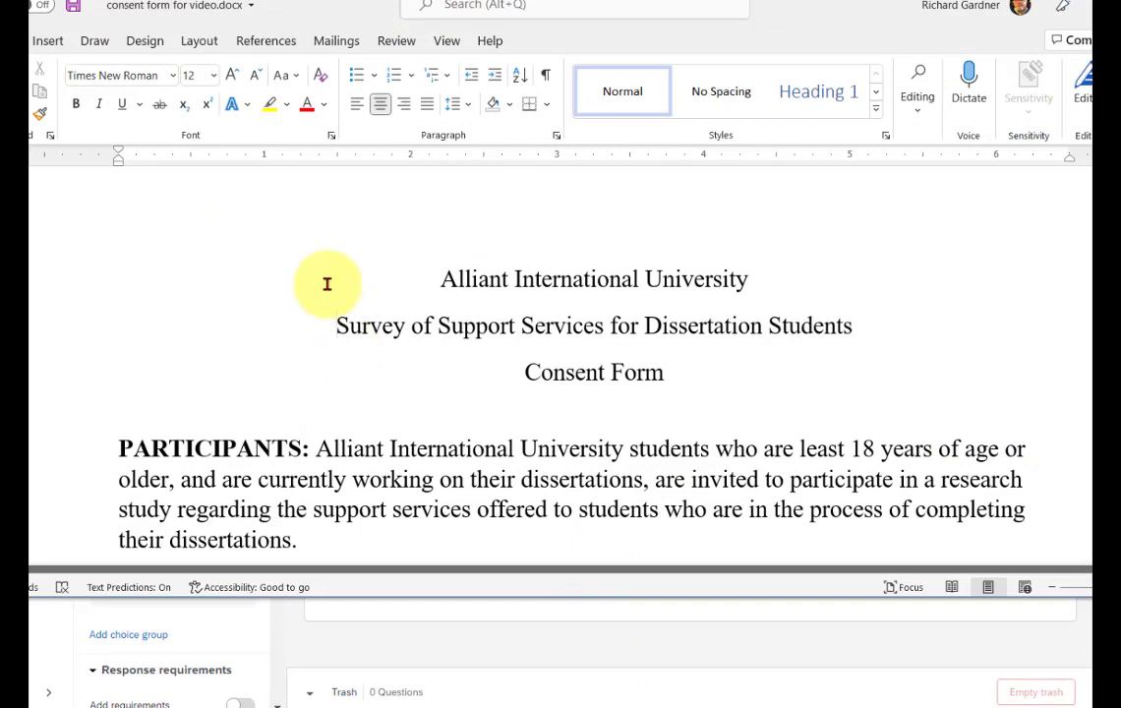
pyautogui.moveTo(433, 279); pyautogui.dragTo(428, 361)
pyautogui.rightClick(339, 294)
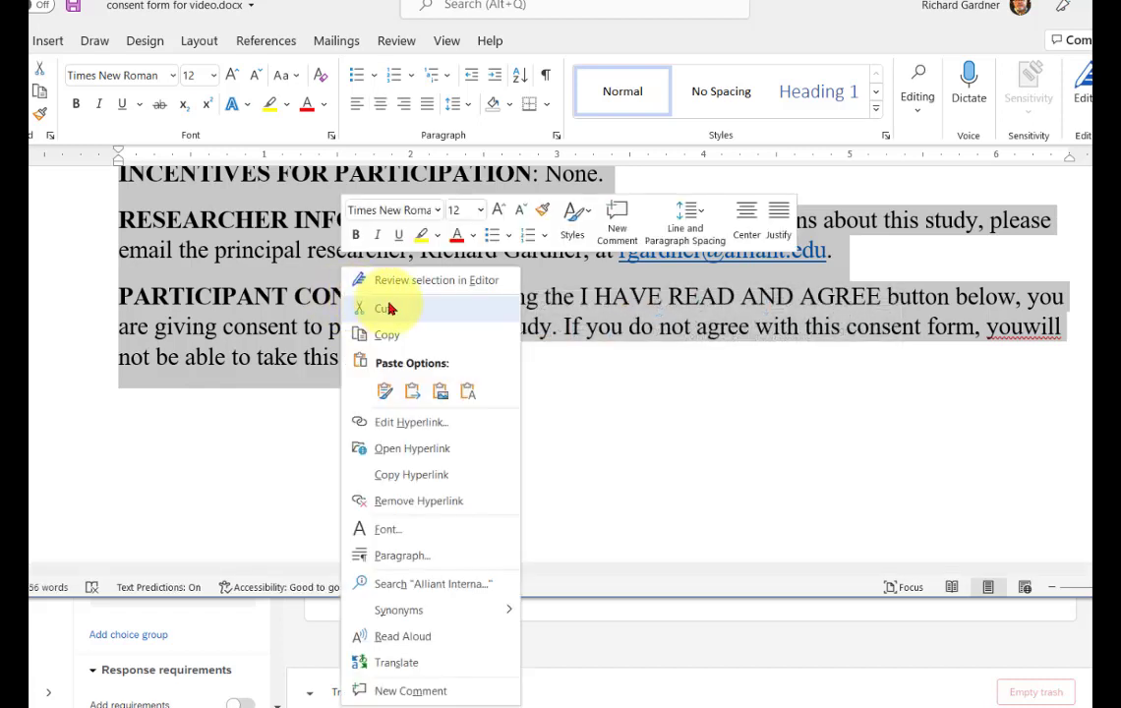
pyautogui.click(386, 336)
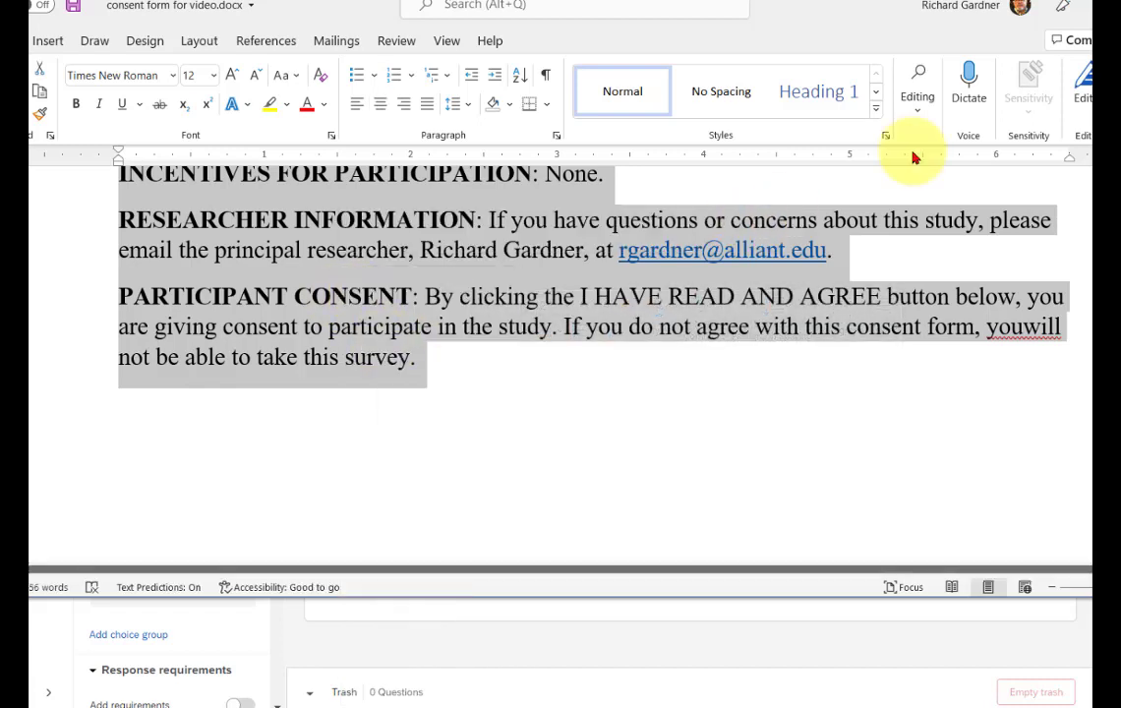
pyautogui.click(1082, 12)
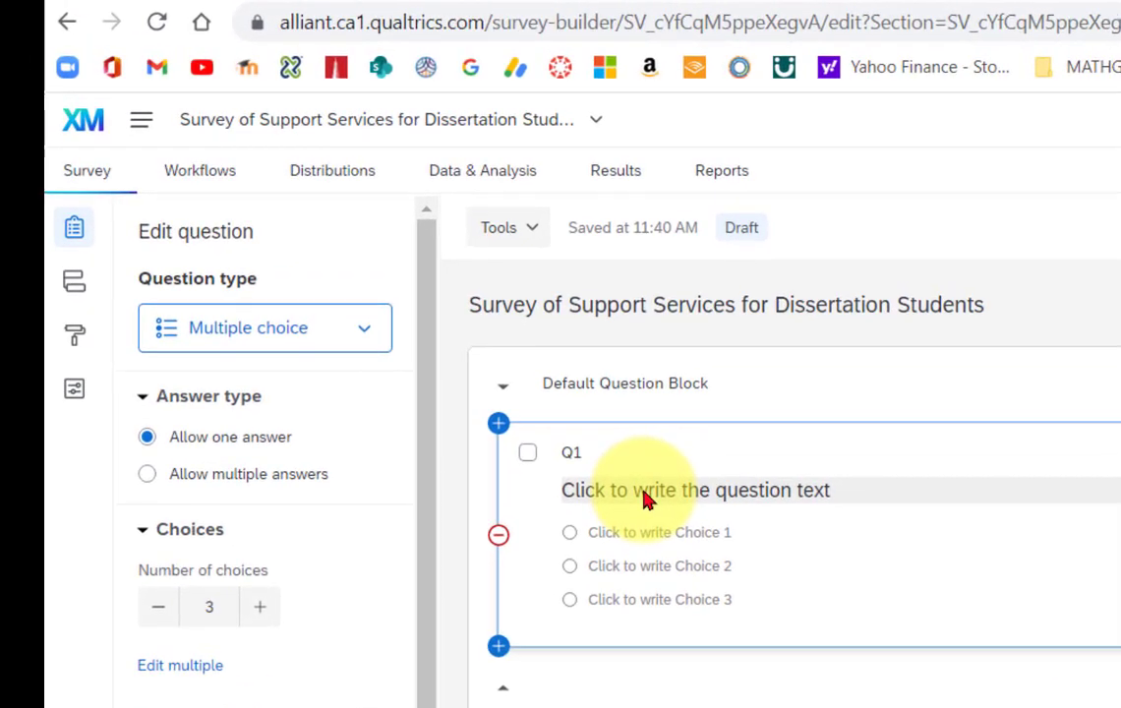
# - Open Q1's question text in the Rich Content Editor and paste the copied consent form into it
pyautogui.click(461, 333)
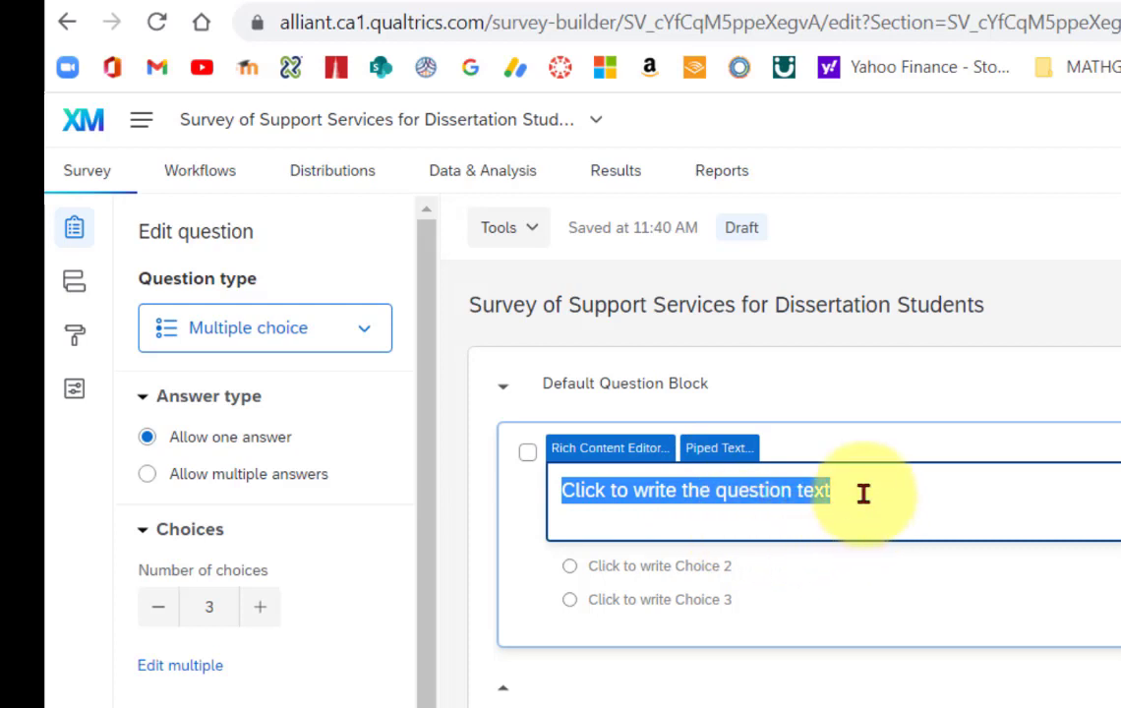
pyautogui.click(607, 460)
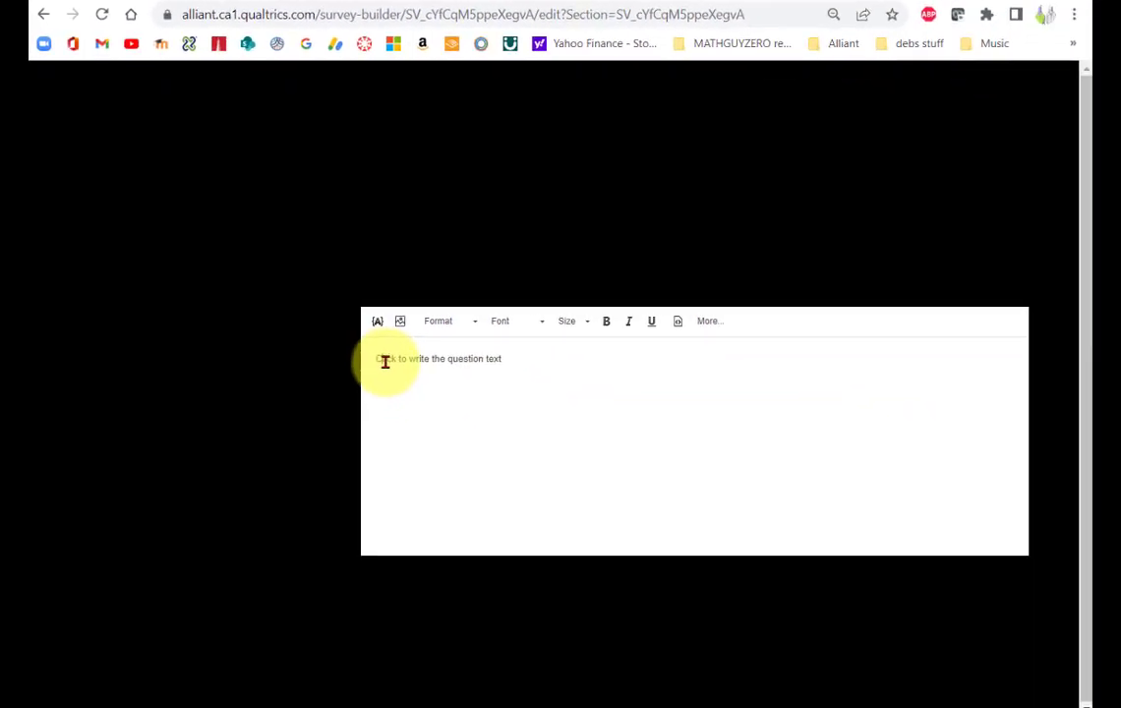
pyautogui.click(386, 362)
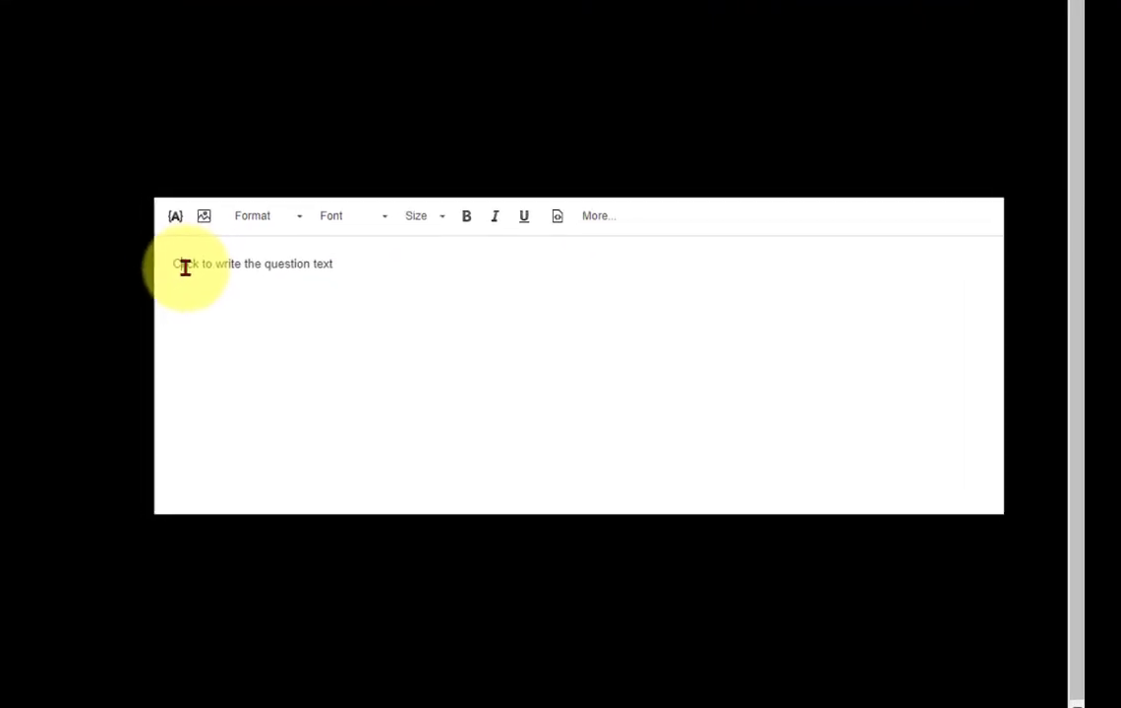
pyautogui.hotkey('ctrl', 'v')
# - Center and bold the three heading lines of the consent form, from the university name through "Consent Form"
pyautogui.scroll(5, 534, 367)
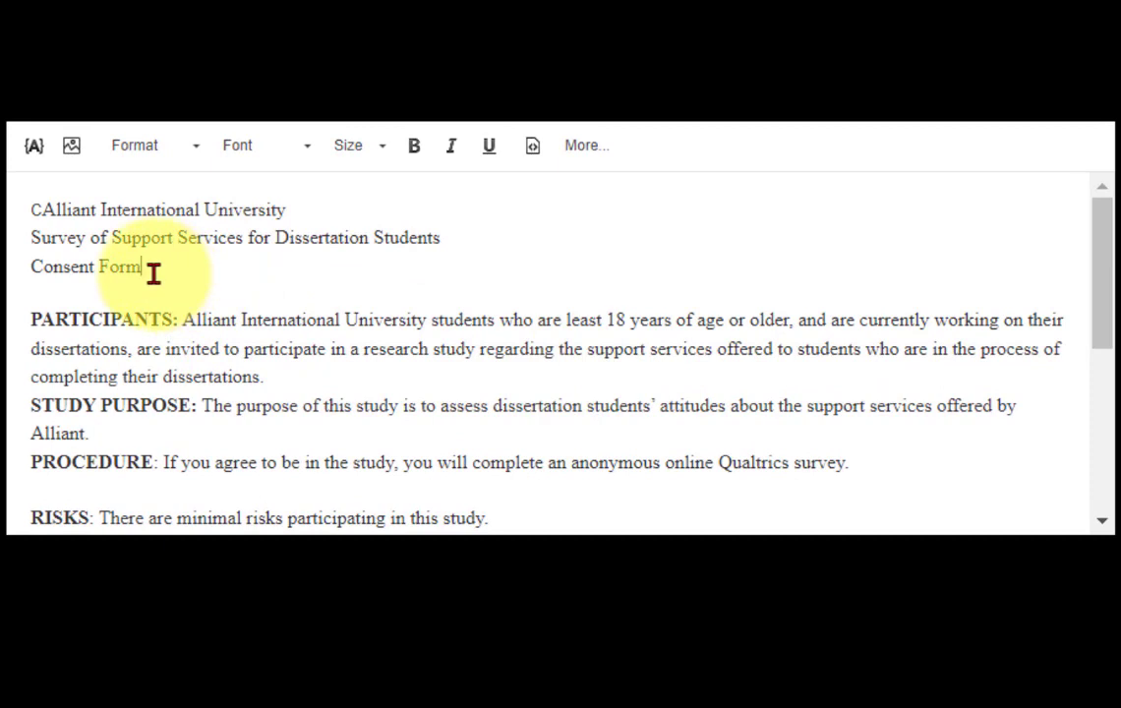
pyautogui.moveTo(152, 276); pyautogui.dragTo(5, 201)
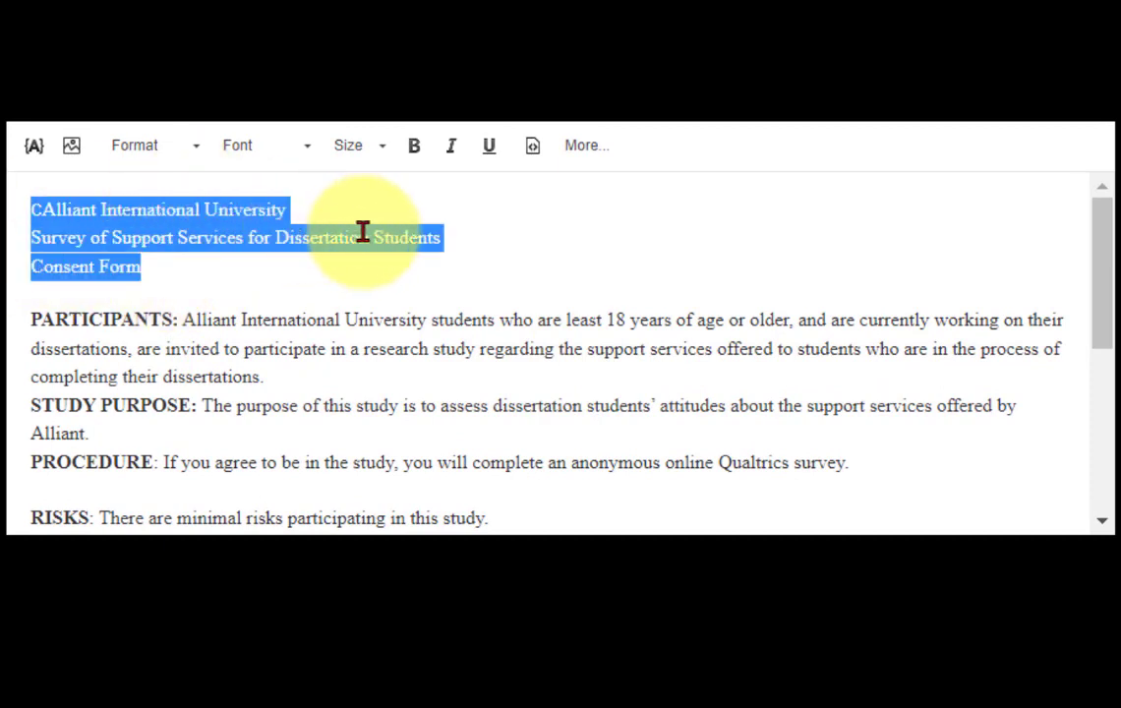
pyautogui.click(578, 154)
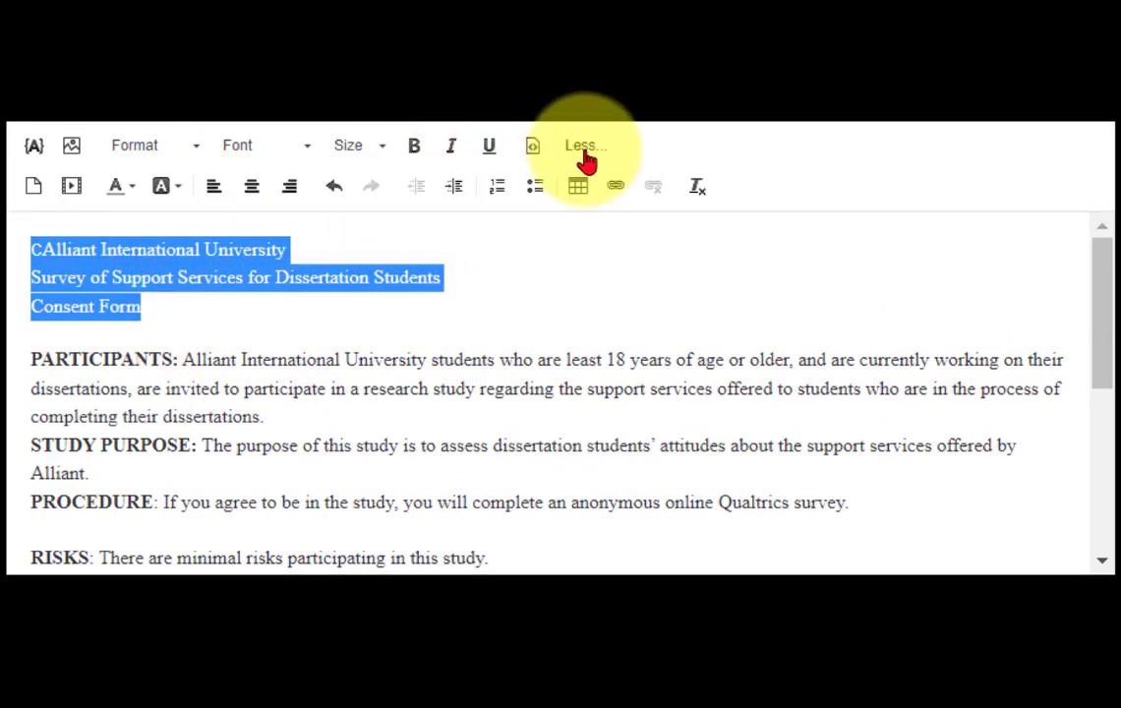
pyautogui.click(252, 186)
pyautogui.click(414, 153)
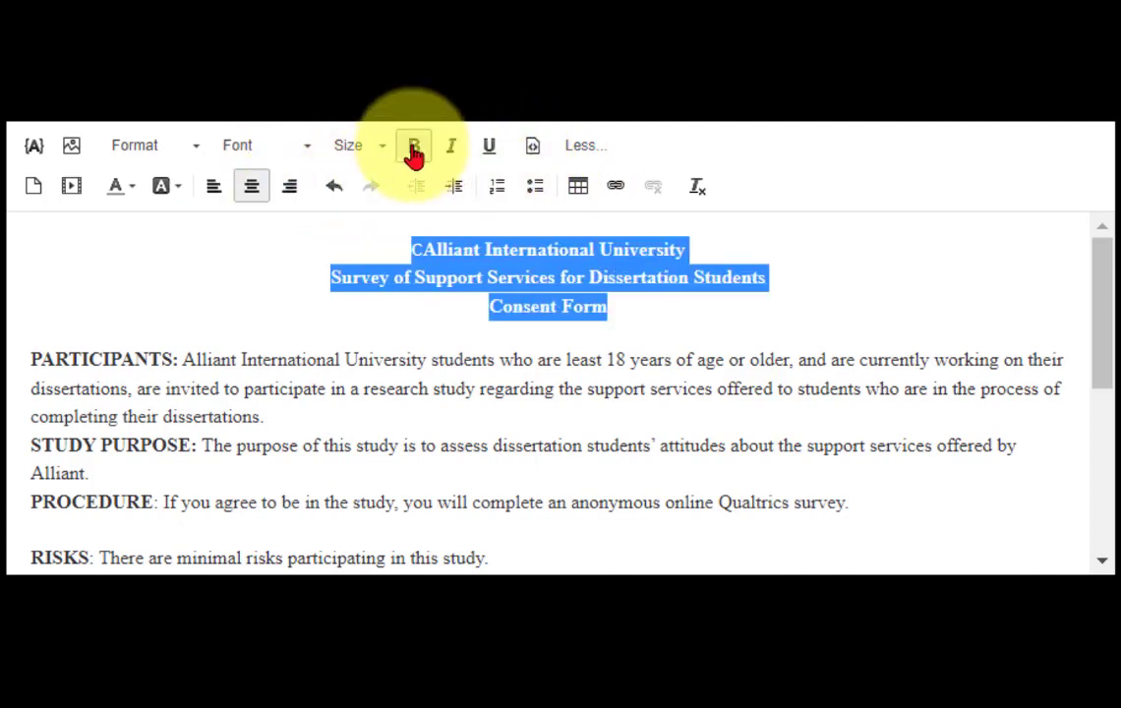
# - Set the font size of the three consent form heading lines to 18pt
pyautogui.click(381, 157)
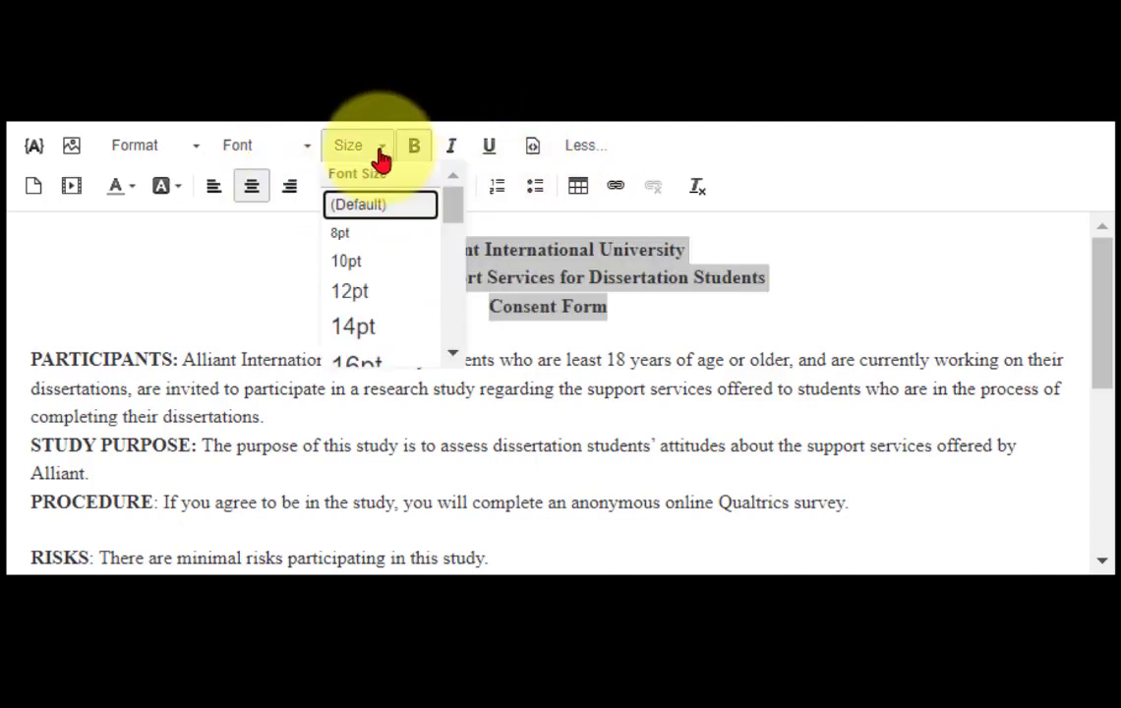
pyautogui.click(370, 326)
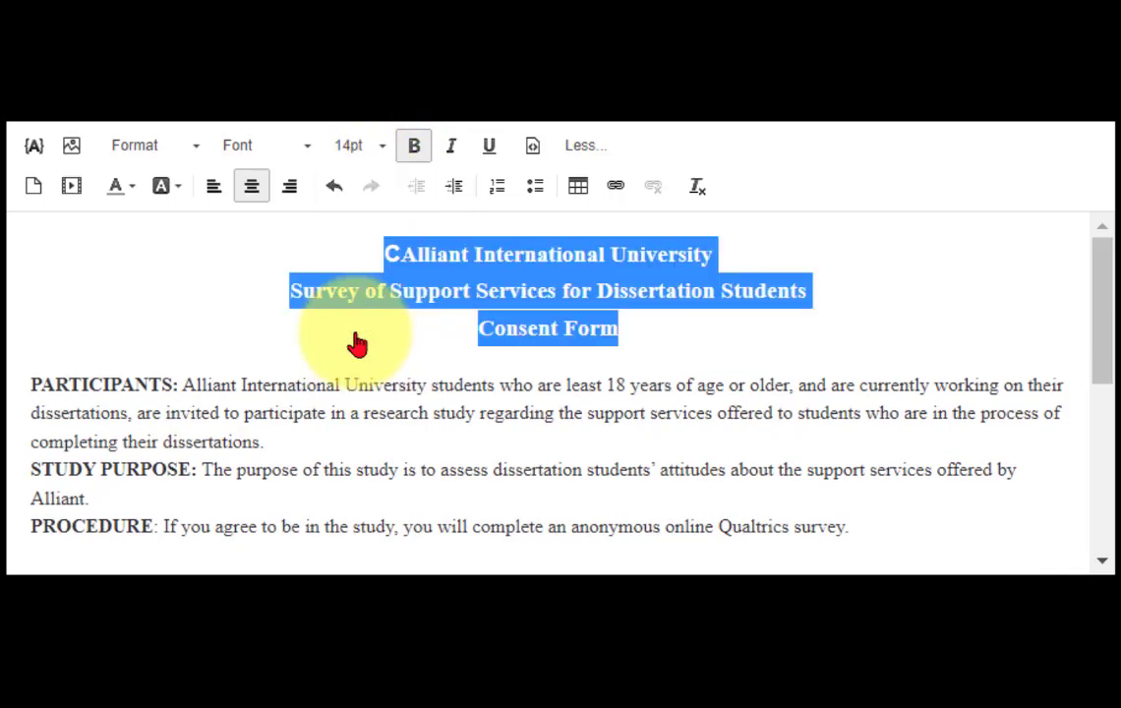
pyautogui.click(378, 150)
pyautogui.click(452, 360)
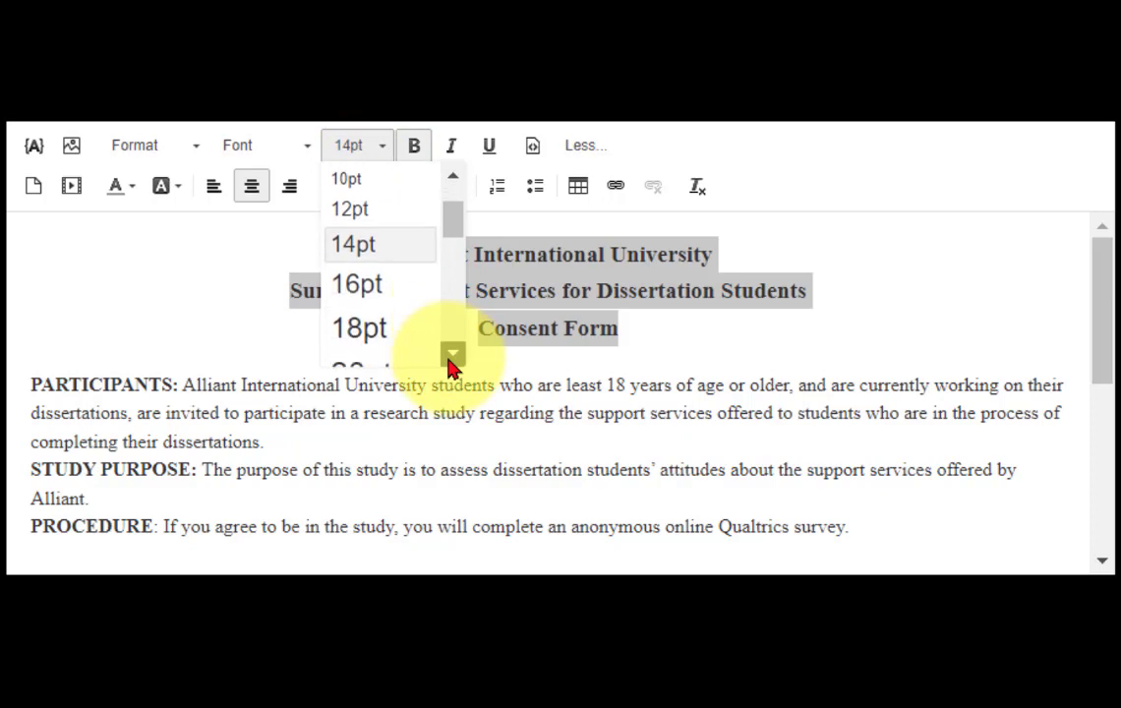
pyautogui.click(452, 360)
pyautogui.click(372, 307)
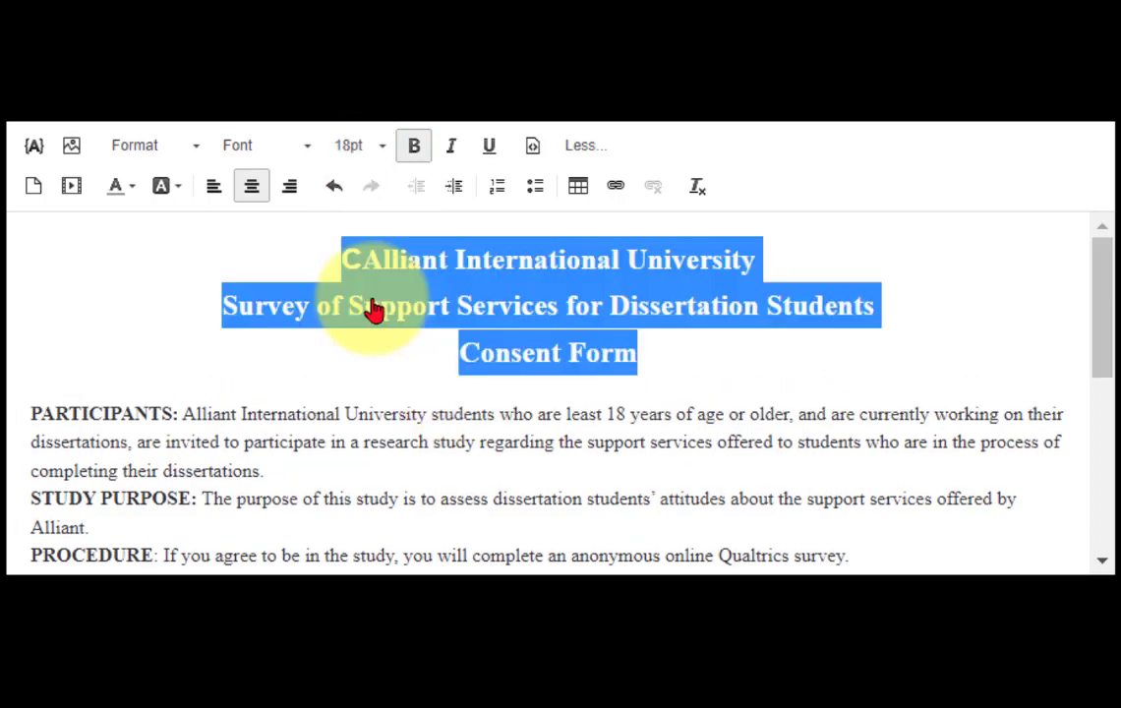
# - Delete the stray "C" before "Alliant International University" and insert a blank line above the heading
pyautogui.click(859, 260)
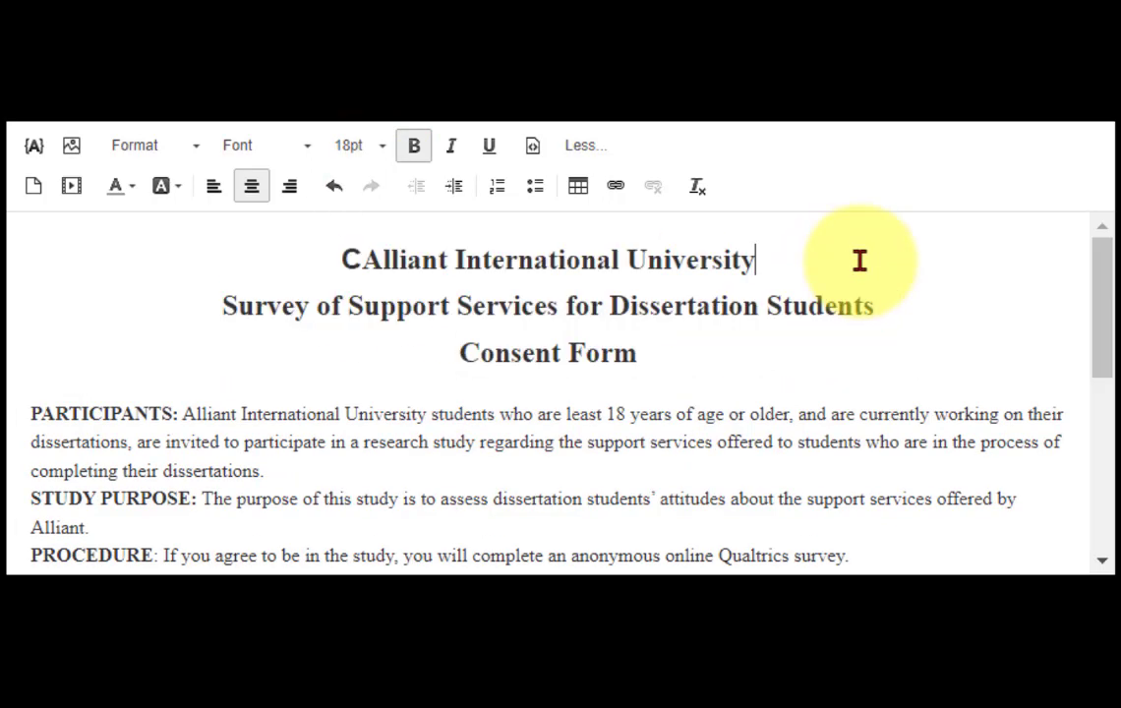
pyautogui.click(361, 258)
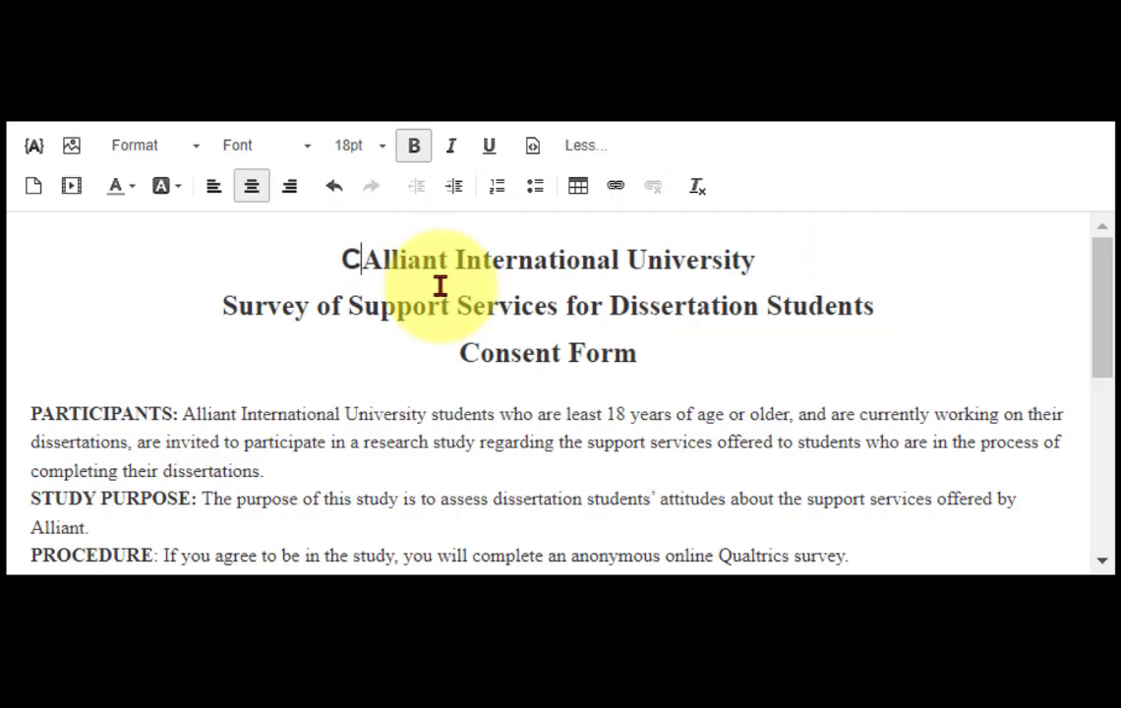
pyautogui.press('BackSpace')
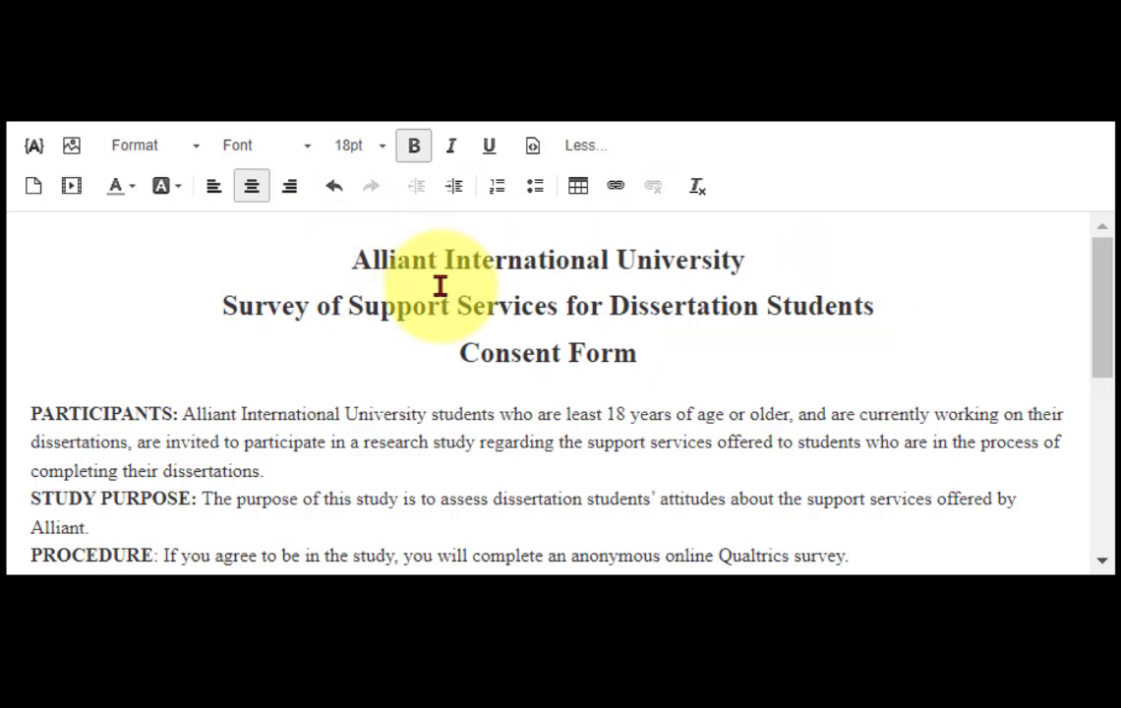
pyautogui.press('Return')
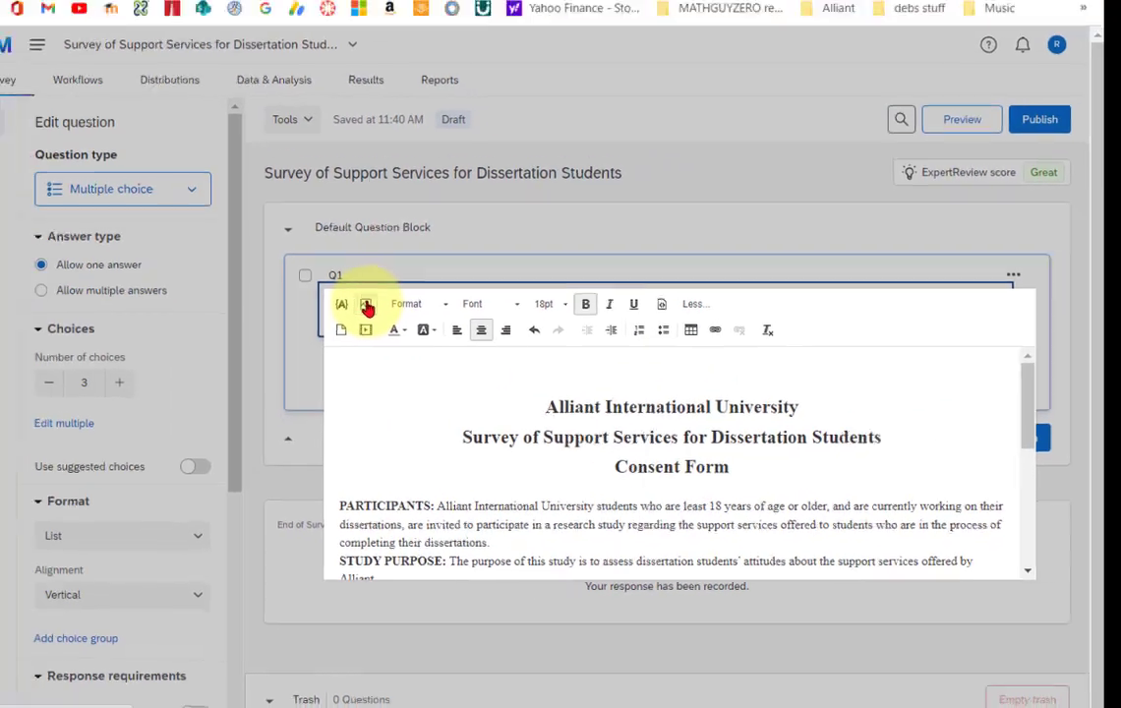
# - Upload the Academic Support and Tutoring Services banner JPG as a new graphic and insert it above the consent form heading
pyautogui.click(85, 167)
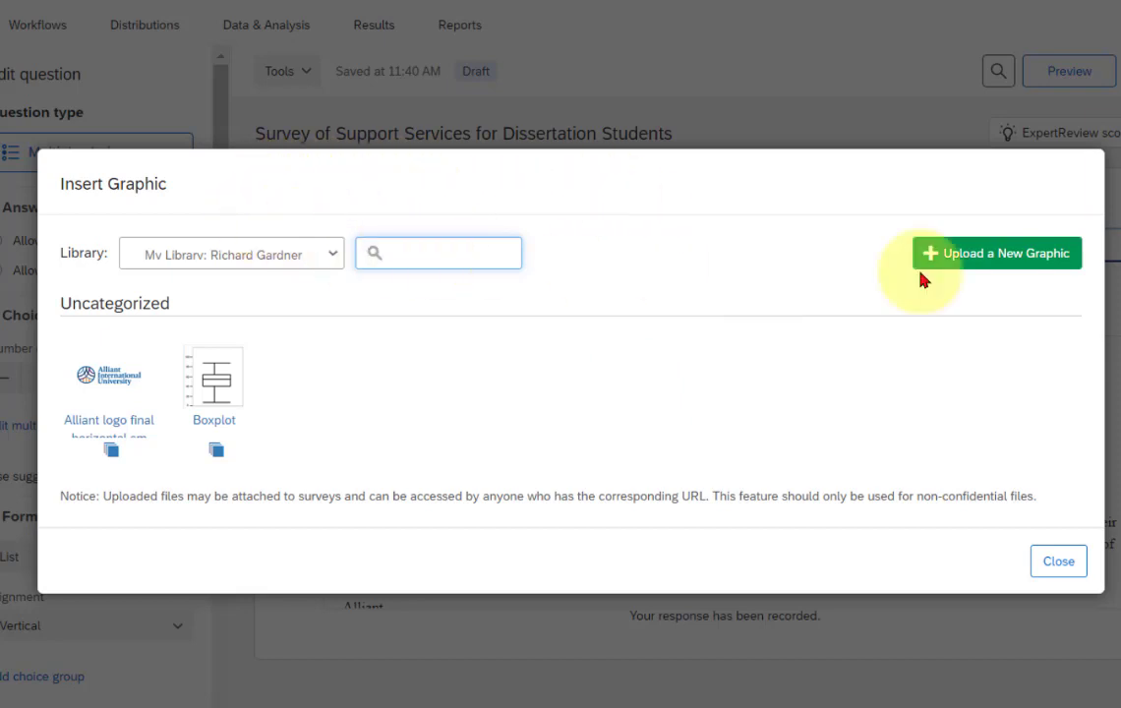
pyautogui.click(959, 259)
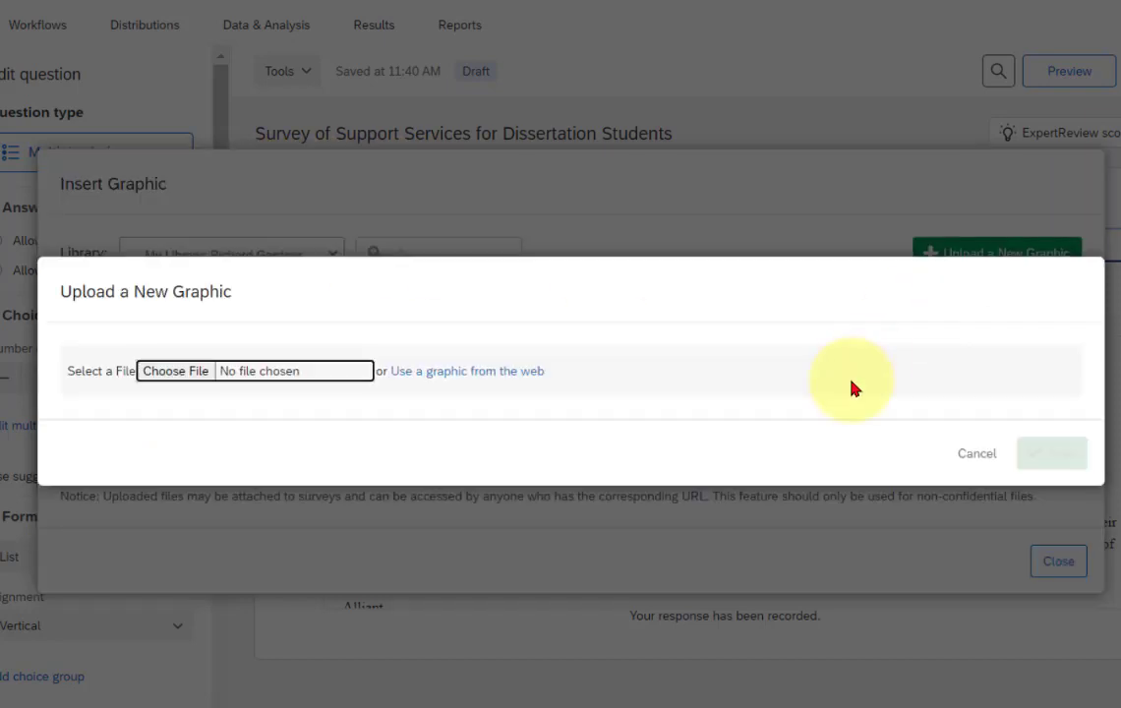
pyautogui.click(165, 374)
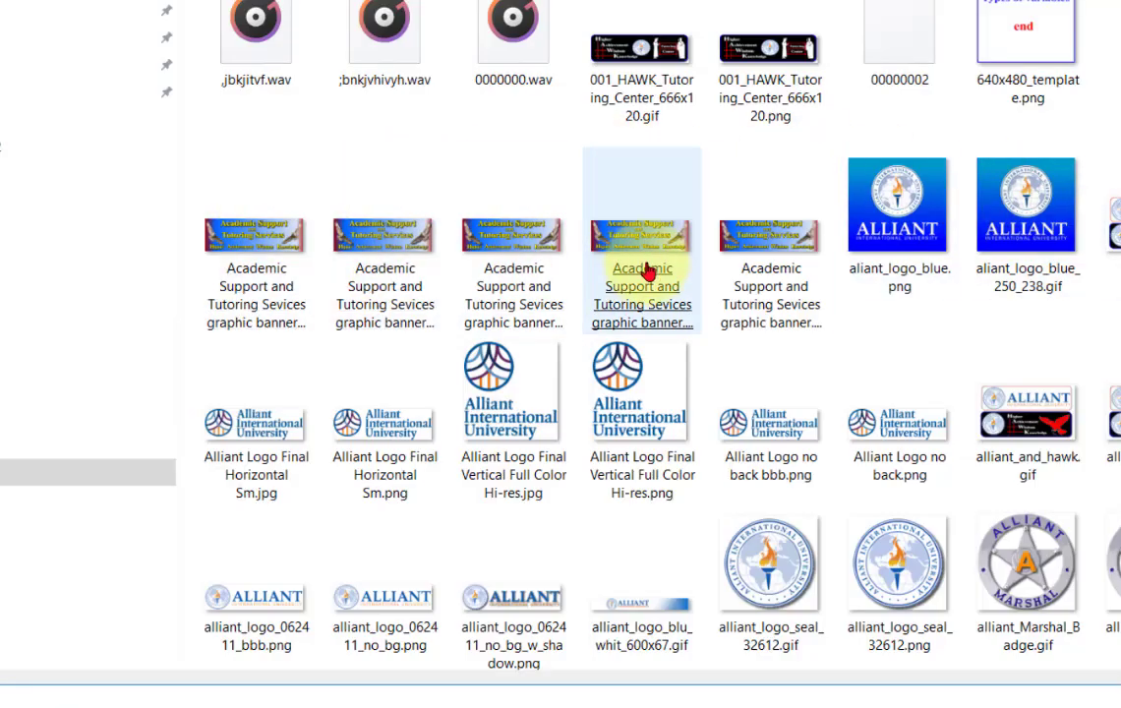
pyautogui.doubleClick(642, 285)
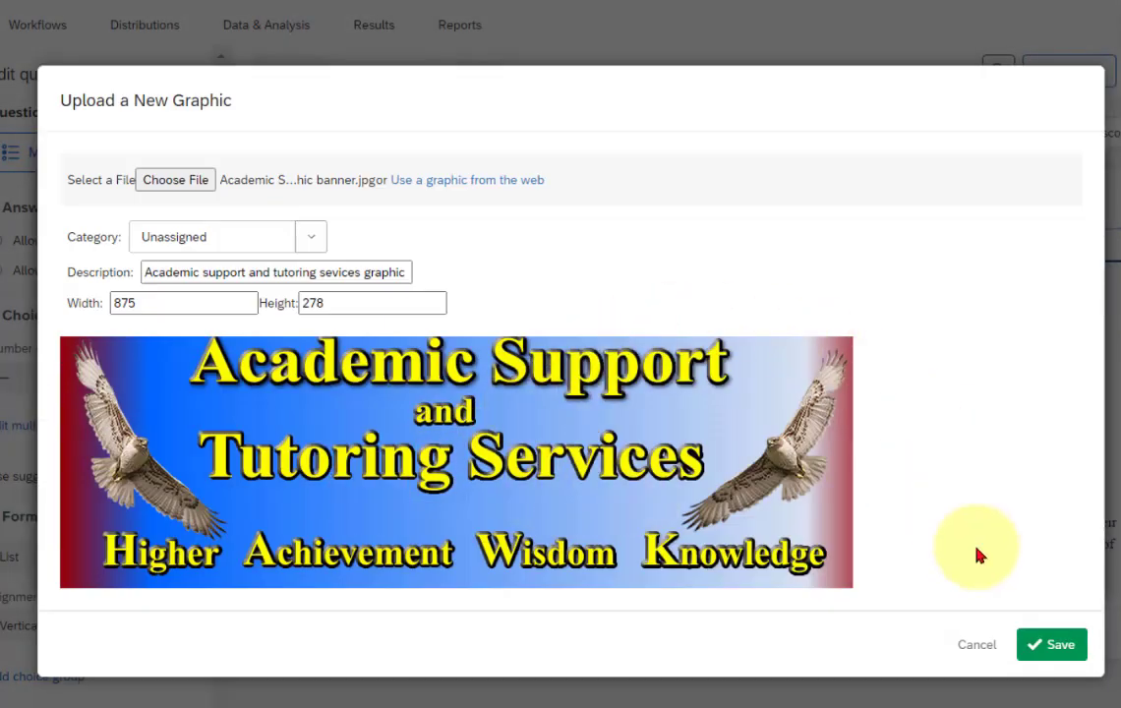
pyautogui.click(1044, 649)
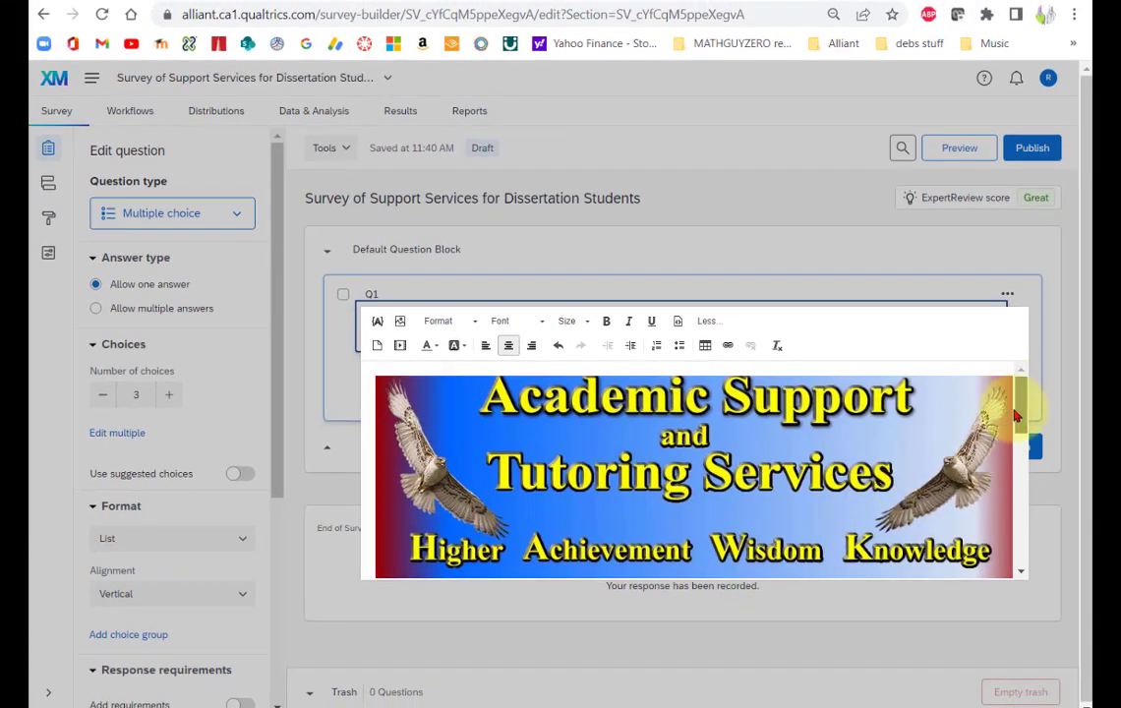
# - Delete the Academic Support and Tutoring Services banner from above the consent form heading
pyautogui.moveTo(1019, 413)
pyautogui.mouseDown()
pyautogui.moveTo(1013, 455)
pyautogui.moveTo(1023, 393)
pyautogui.mouseUp()
pyautogui.click(672, 444)
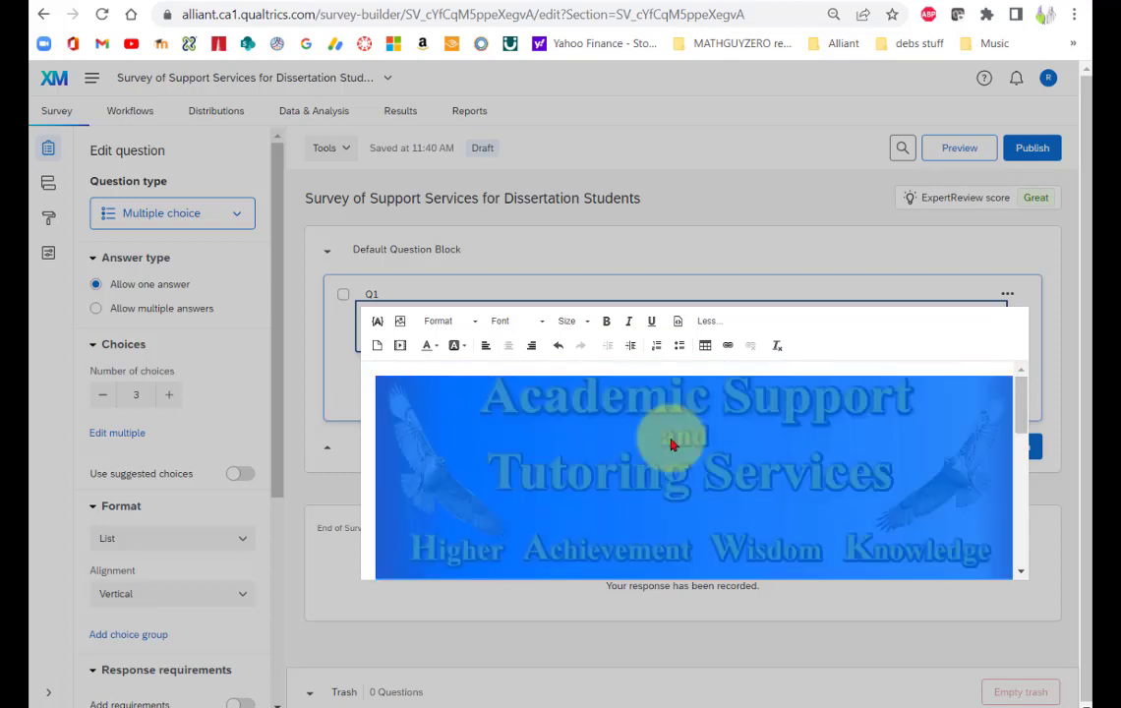
pyautogui.press('Delete')
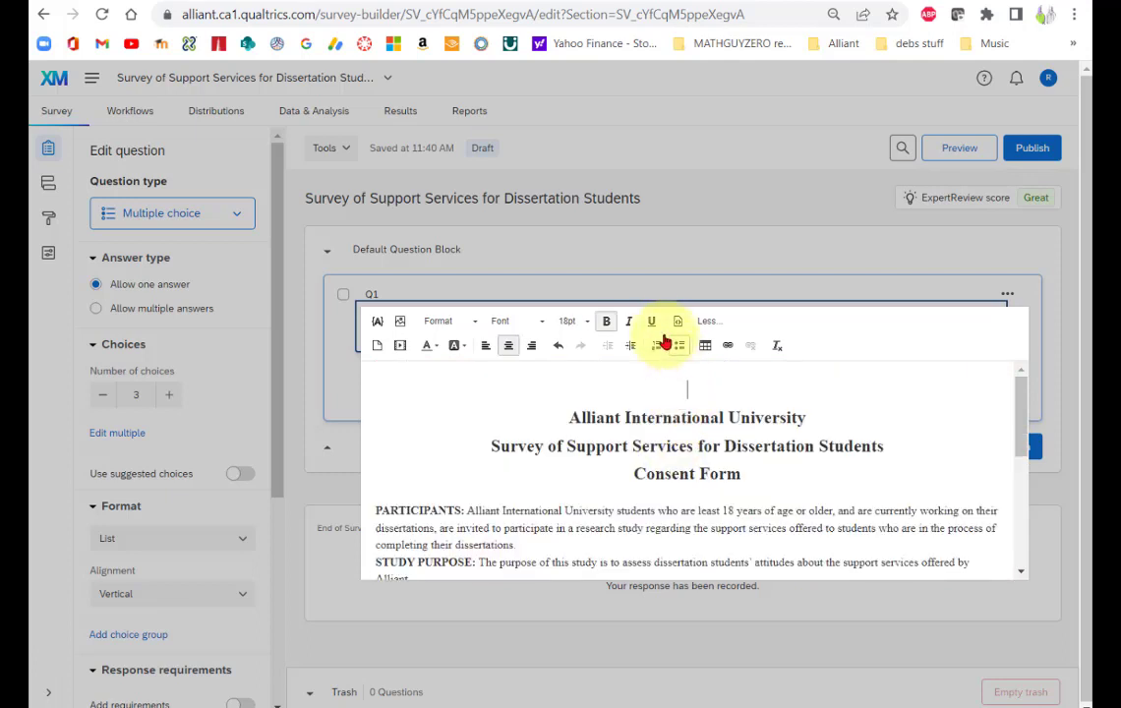
# - Insert the horizontal Alliant logo from the graphics library above the consent form heading and set its width to 300
pyautogui.click(400, 323)
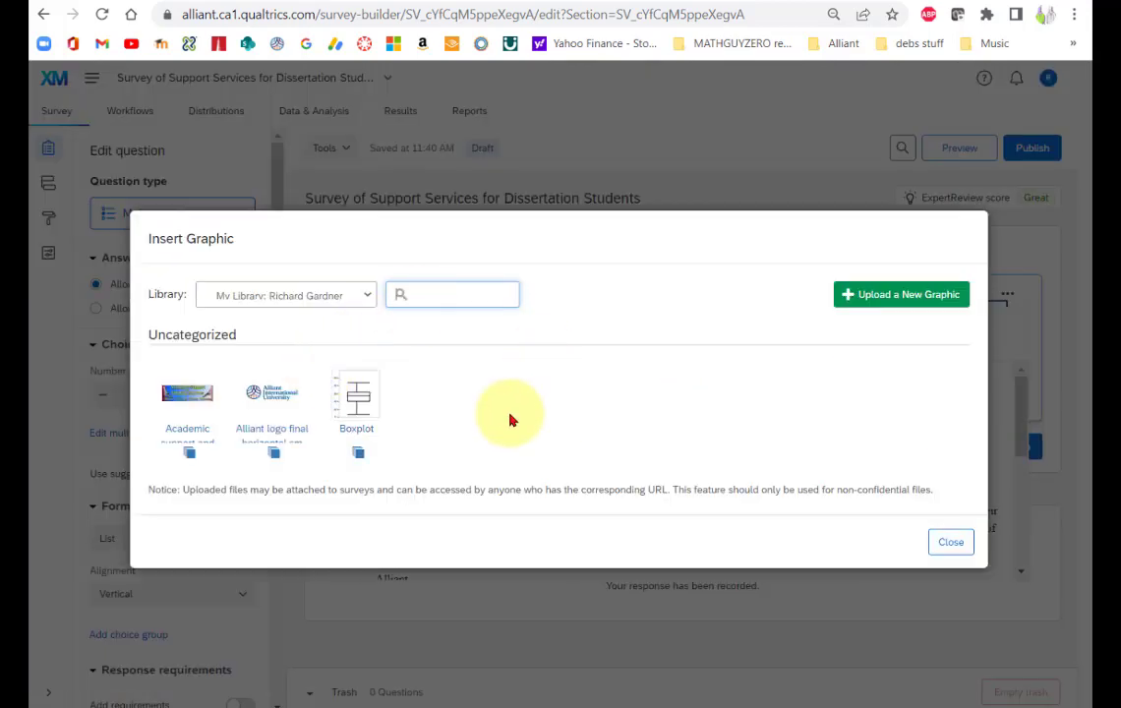
pyautogui.click(274, 398)
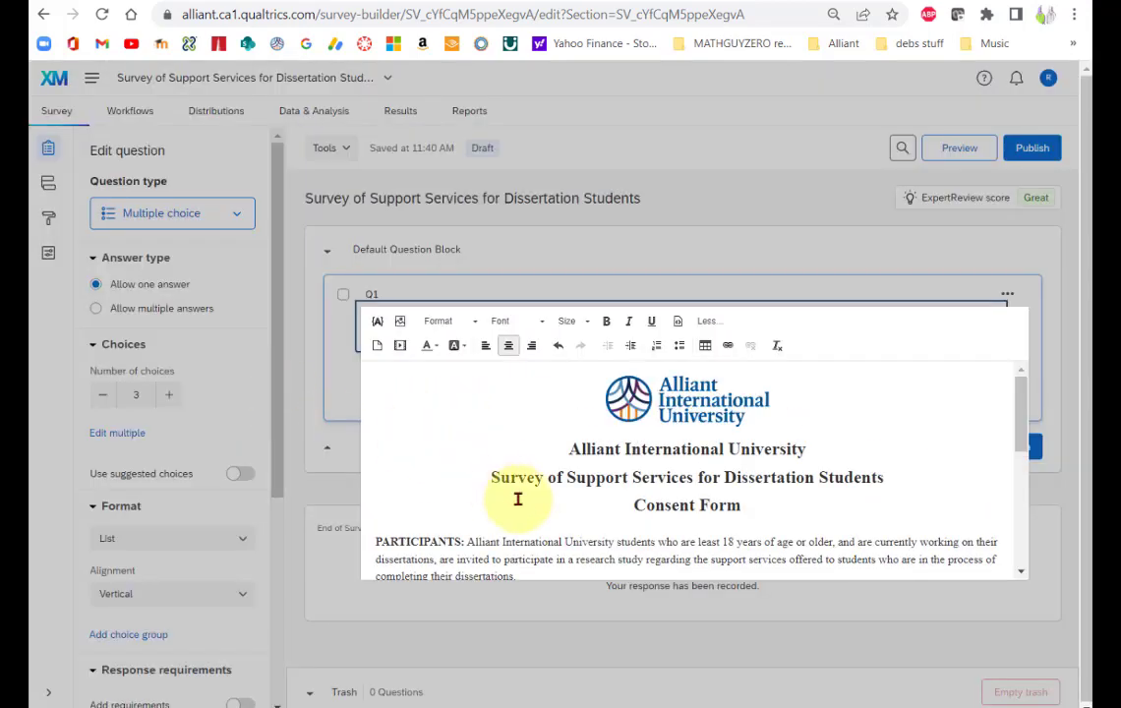
pyautogui.moveTo(626, 396); pyautogui.dragTo(570, 418)
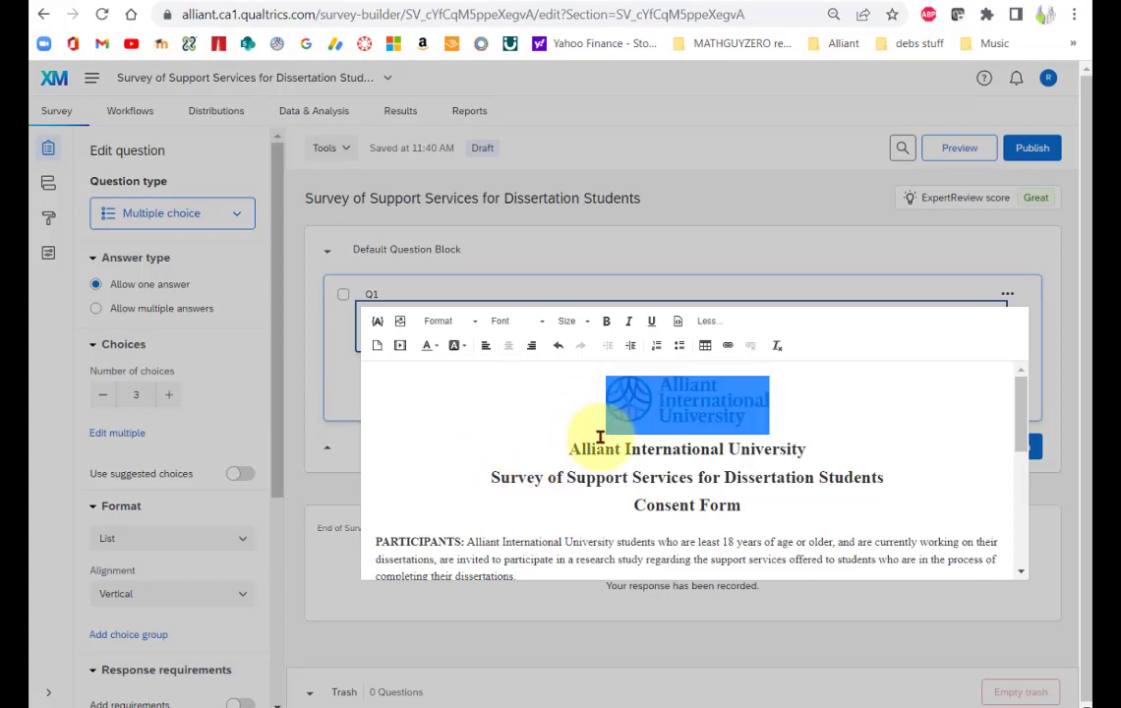
pyautogui.doubleClick(648, 414)
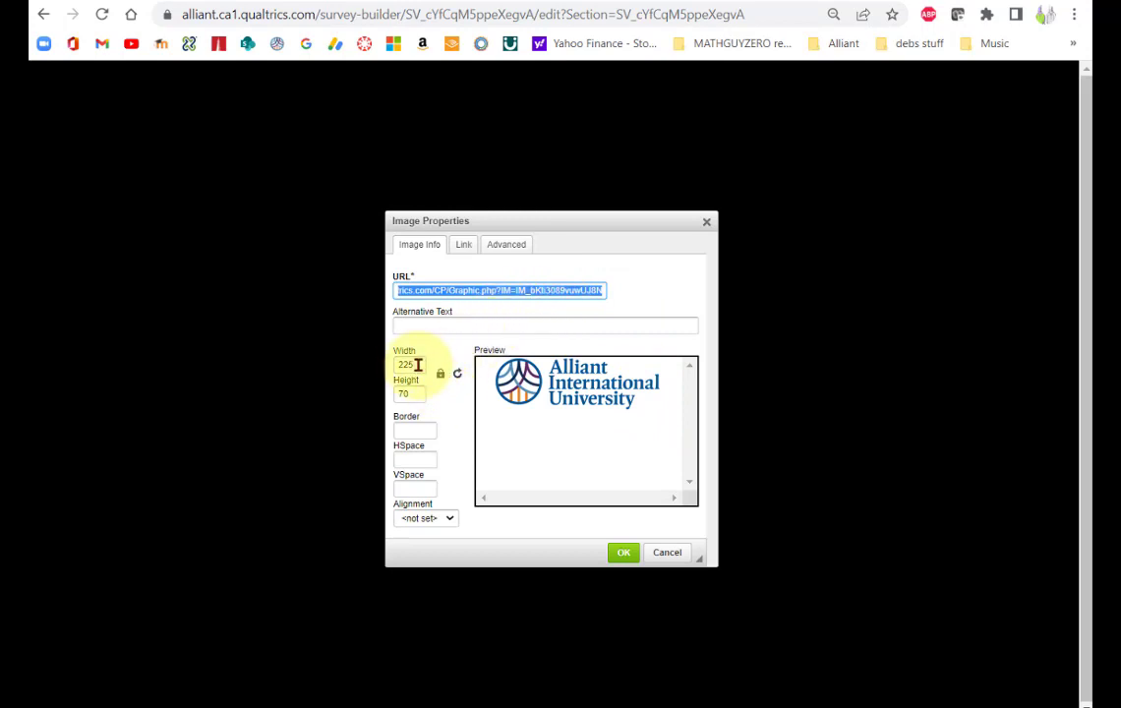
pyautogui.moveTo(421, 364); pyautogui.dragTo(372, 363)
pyautogui.write('300')
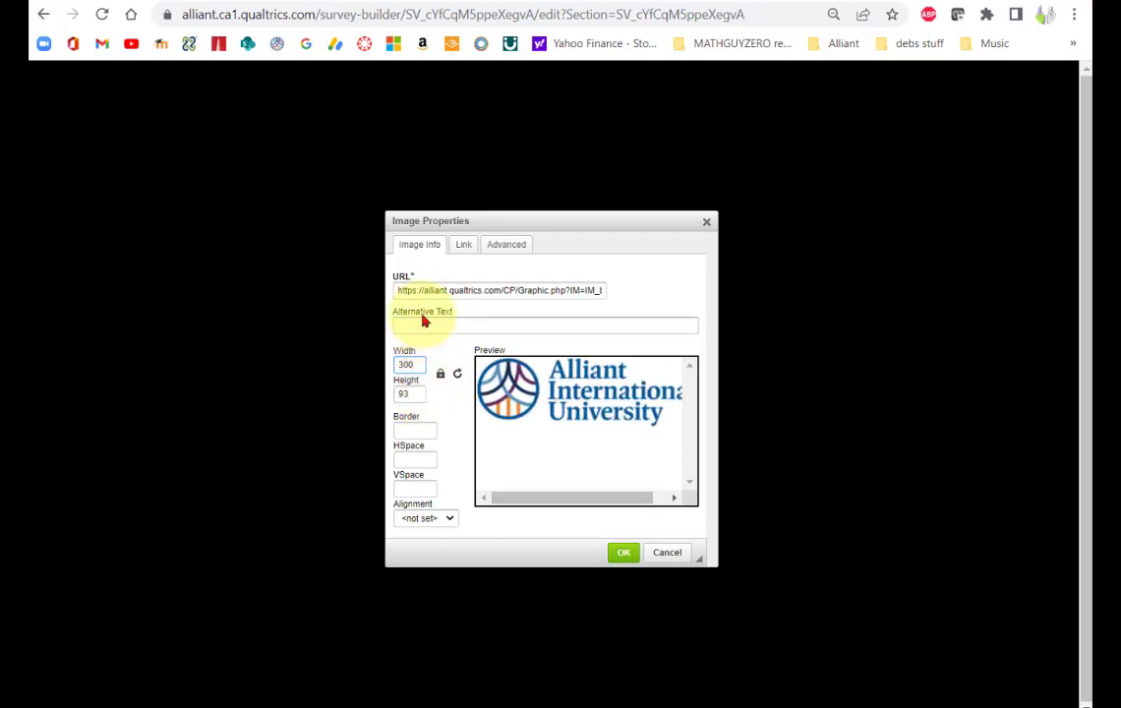
pyautogui.click(622, 553)
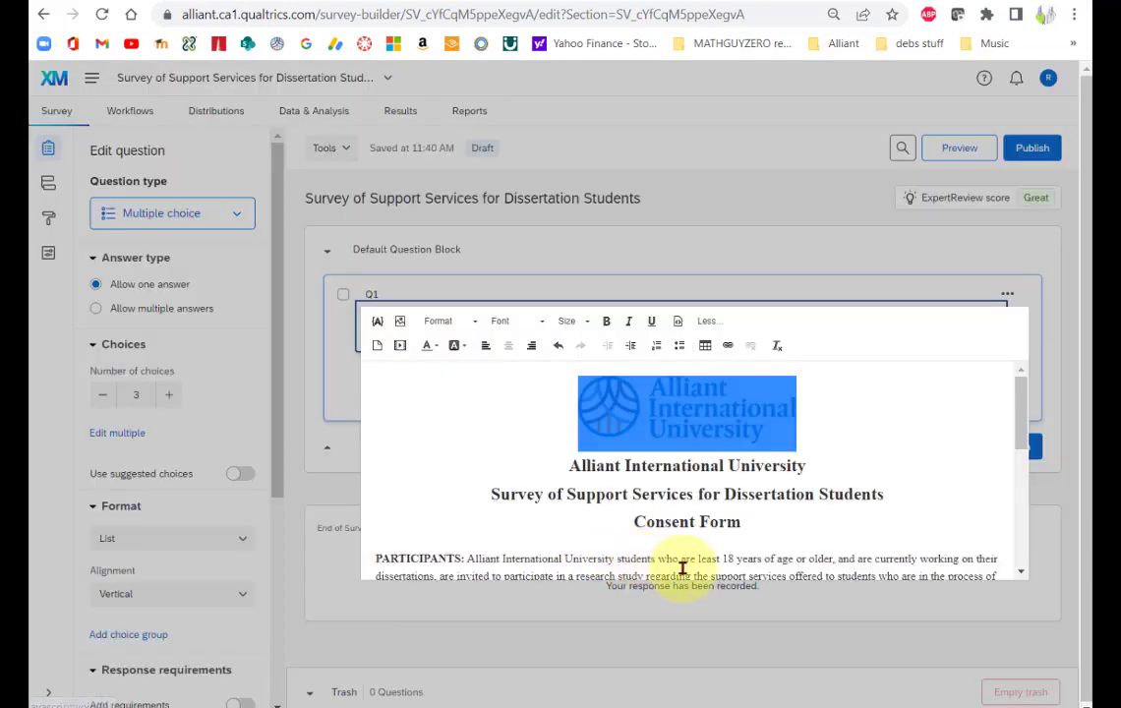
pyautogui.click(947, 432)
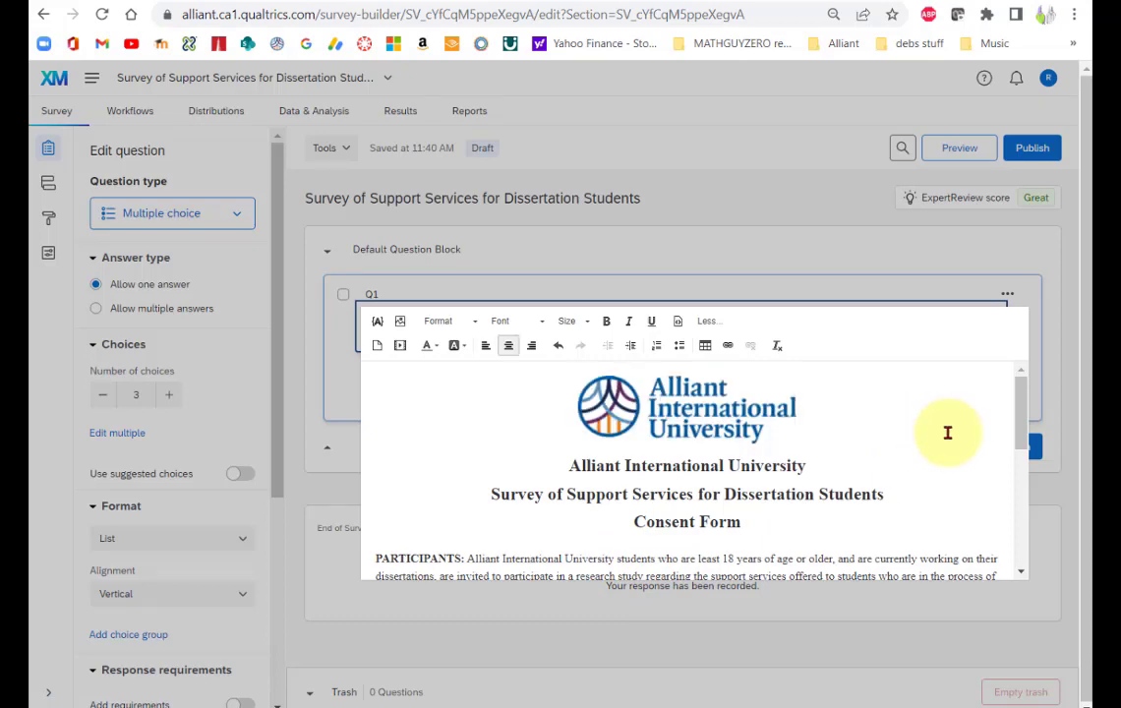
# - Close the Rich Content Editor, then reopen Q1's text inline and place the cursor before the "VOLUNTARY PARTICIPATION" section
pyautogui.scroll(-10, 947, 433)
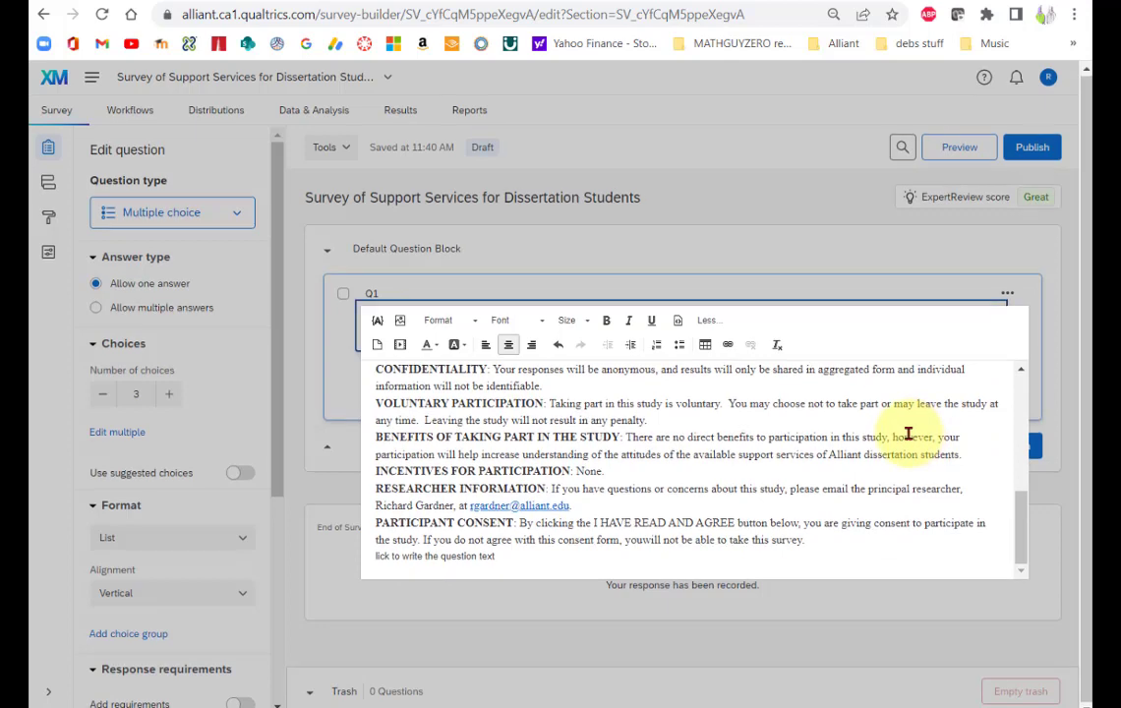
pyautogui.click(767, 198)
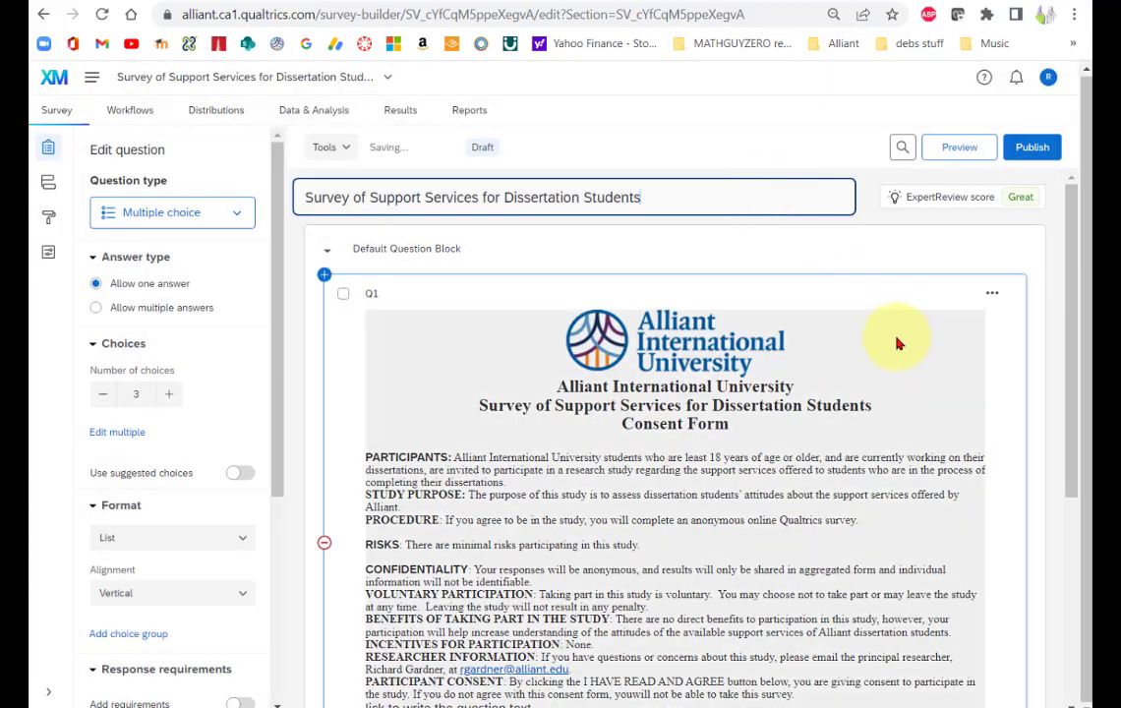
pyautogui.click(897, 344)
pyautogui.click(796, 505)
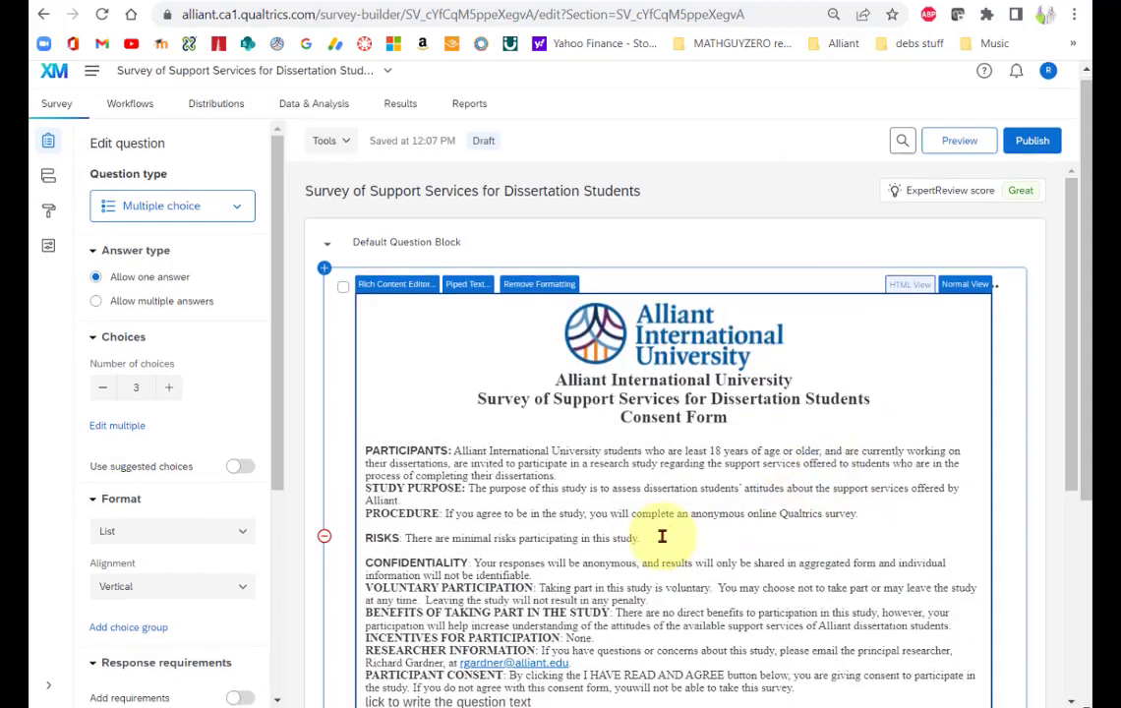
pyautogui.scroll(-3, 662, 536)
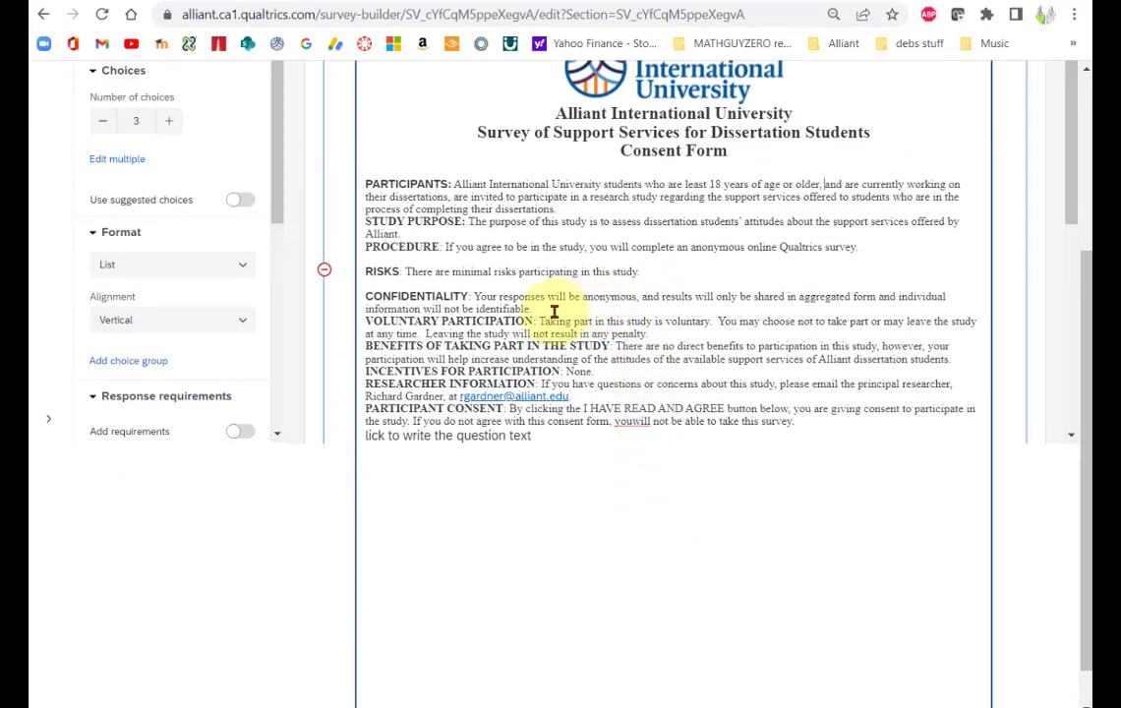
pyautogui.click(368, 321)
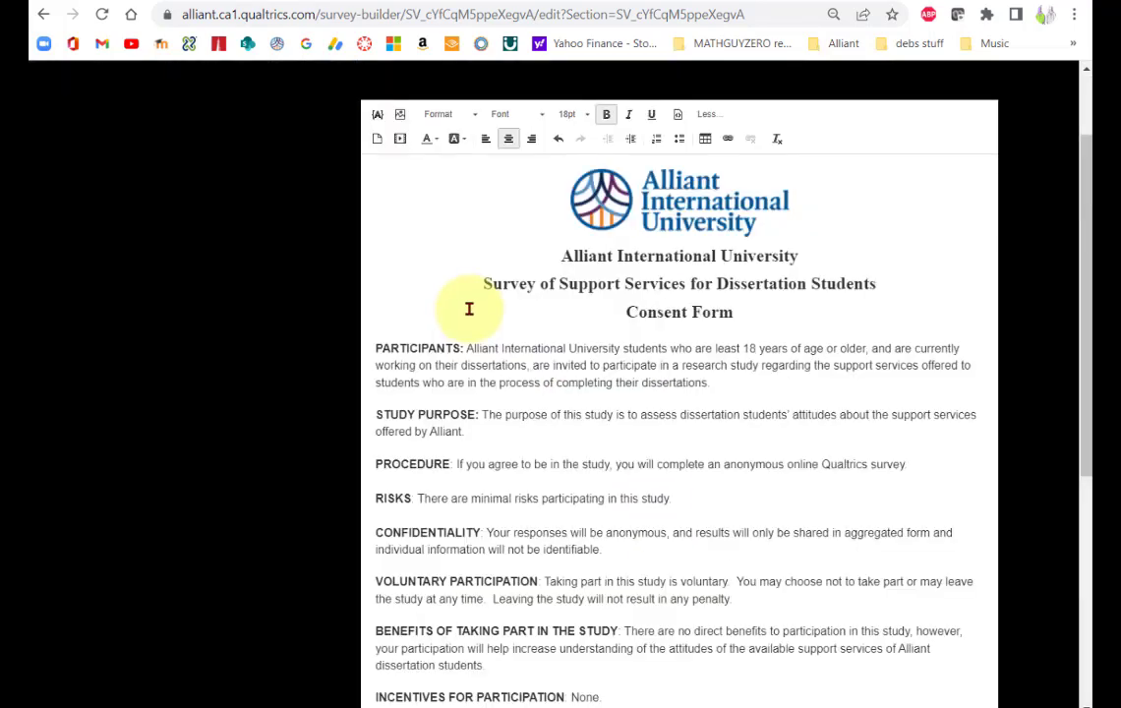
# - Review the reformatted consent form through the Participant Consent section and close the Rich Content Editor
pyautogui.click(421, 311)
pyautogui.scroll(-4, 399, 423)
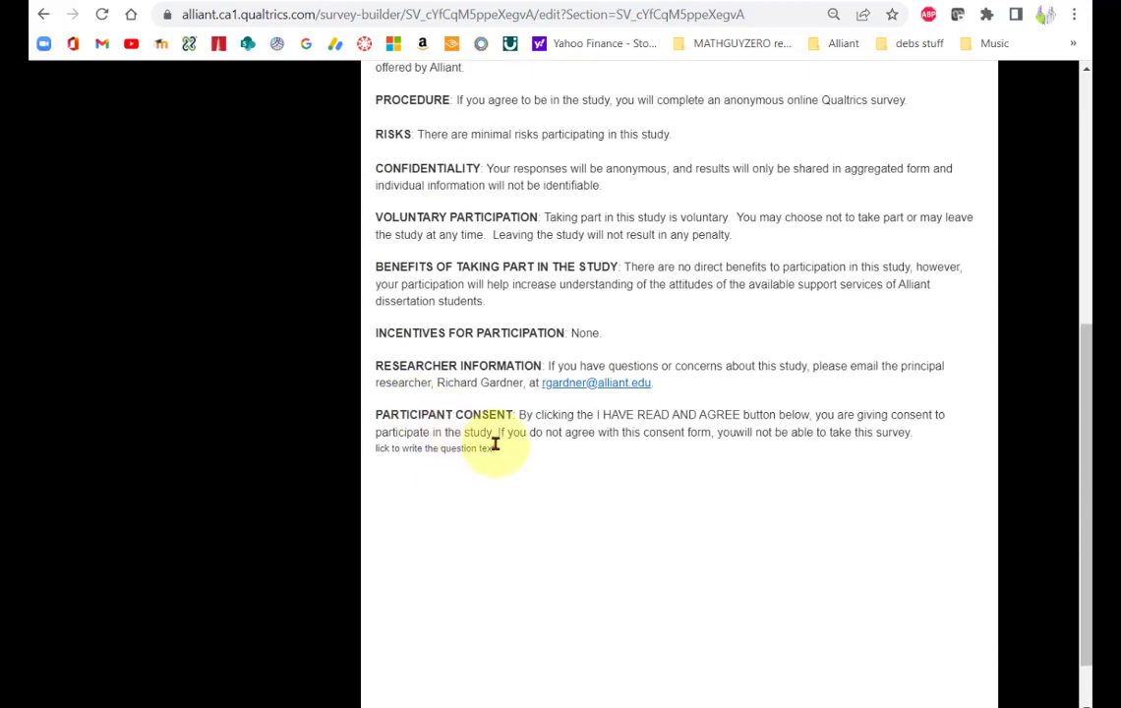
pyautogui.scroll(-1, 605, 433)
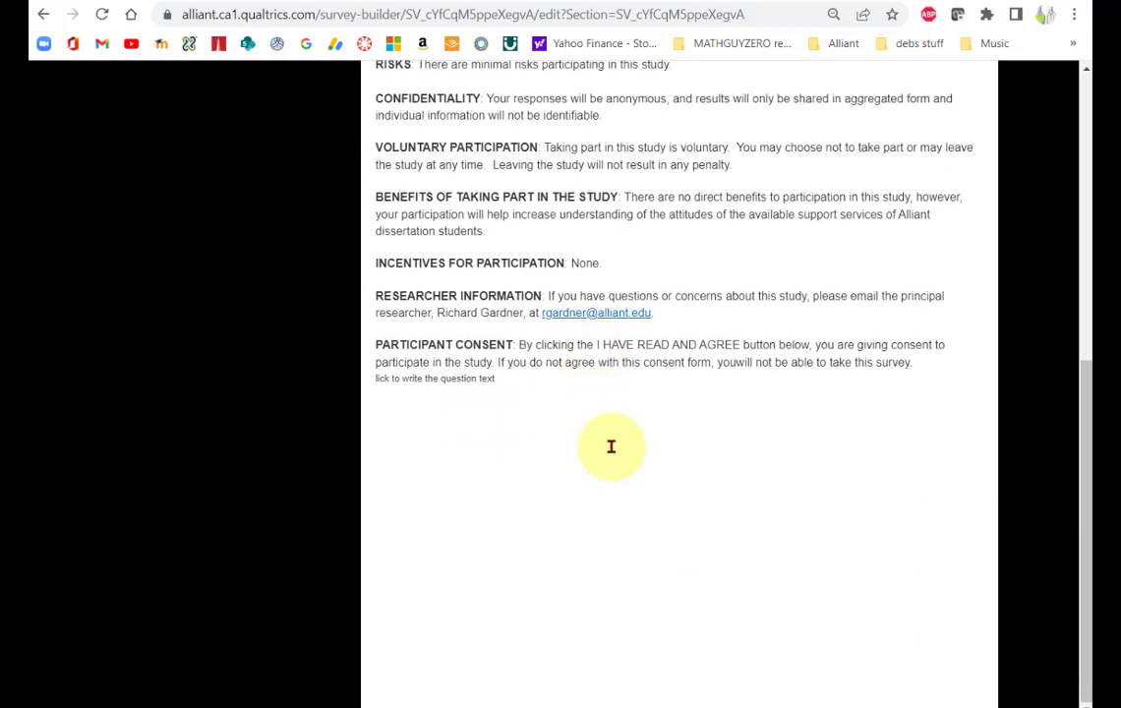
pyautogui.scroll(2, 611, 448)
pyautogui.scroll(4, 611, 447)
pyautogui.click(213, 271)
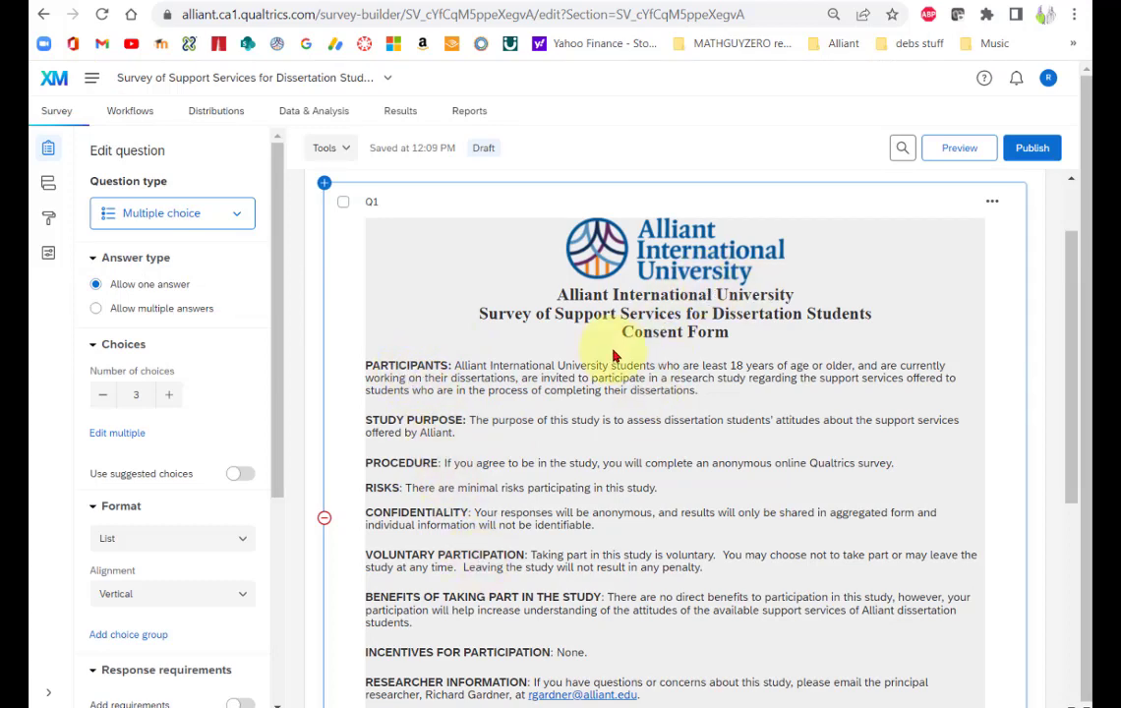
# - Replace Q1's Choice 1 text with "Yes, I have read and agree with this consent form"
pyautogui.scroll(-5, 512, 391)
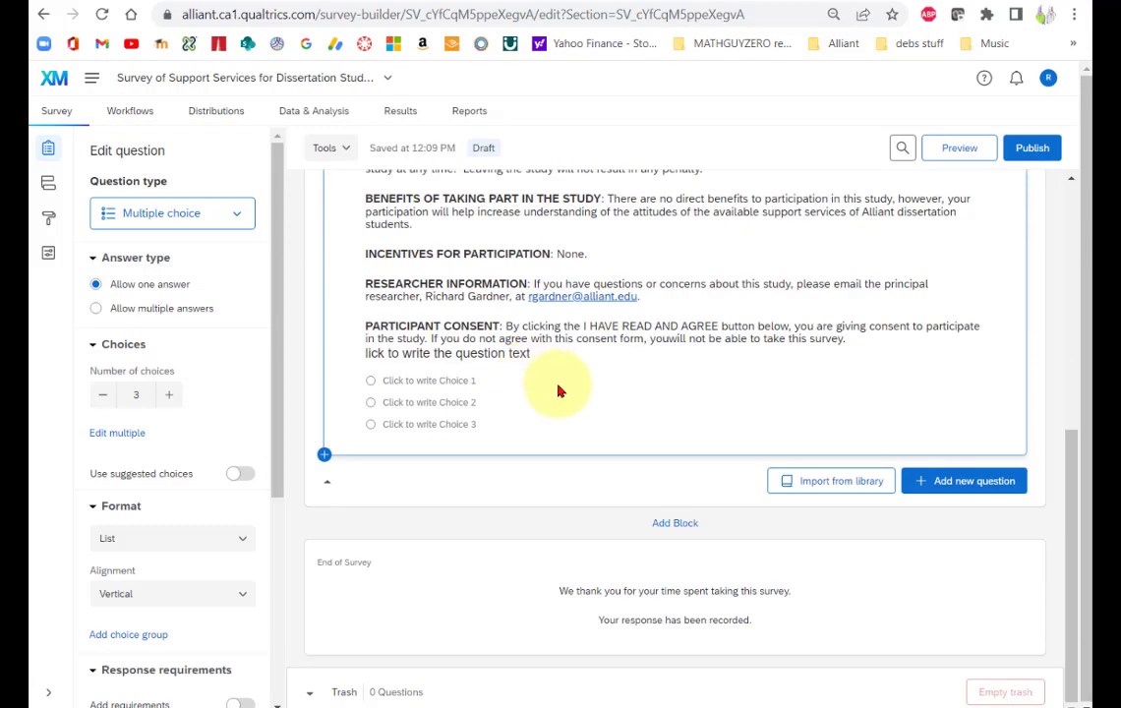
pyautogui.click(463, 388)
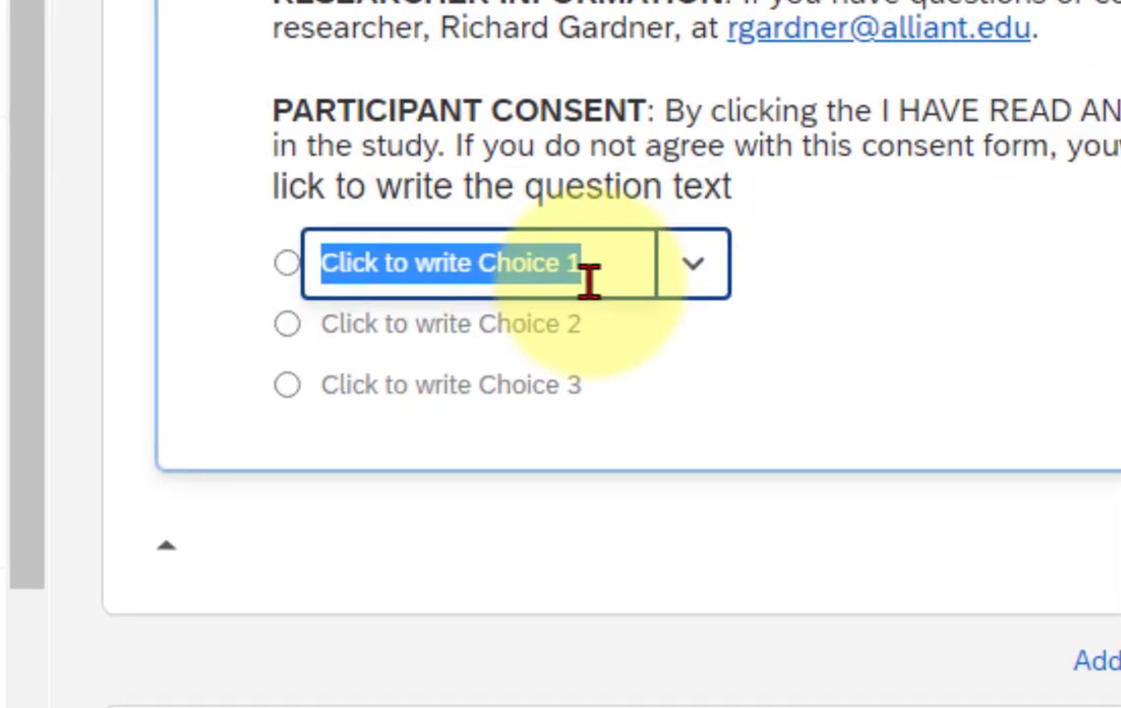
pyautogui.write('Yes, ')
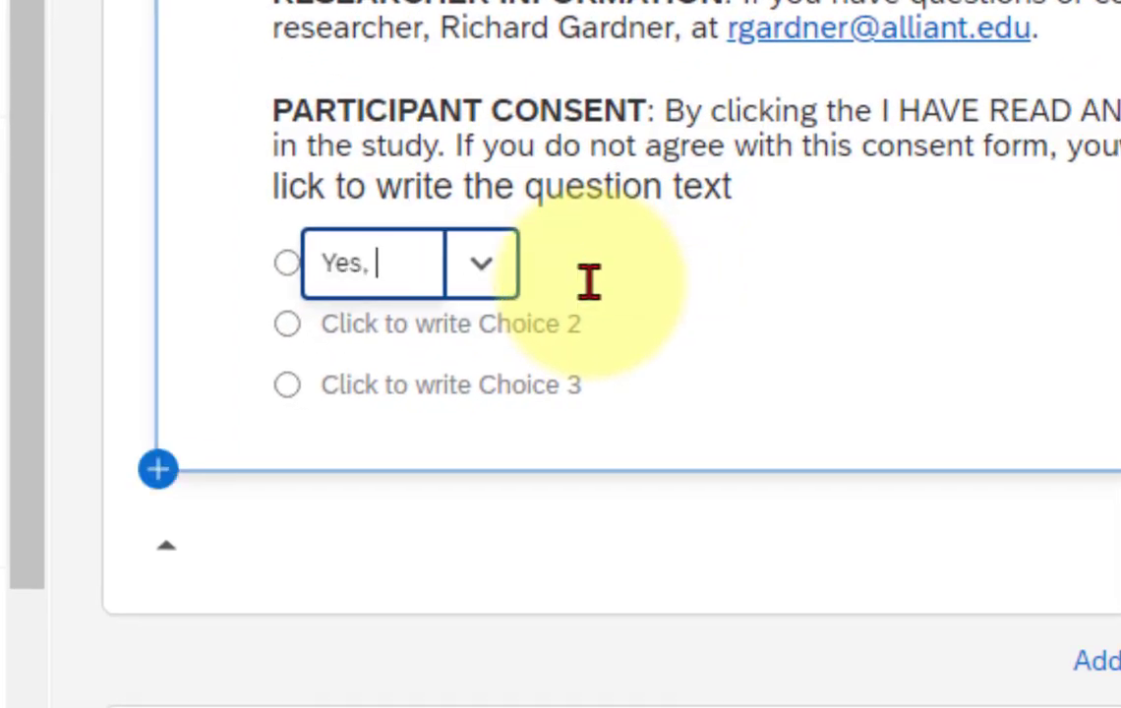
pyautogui.write('I have re')
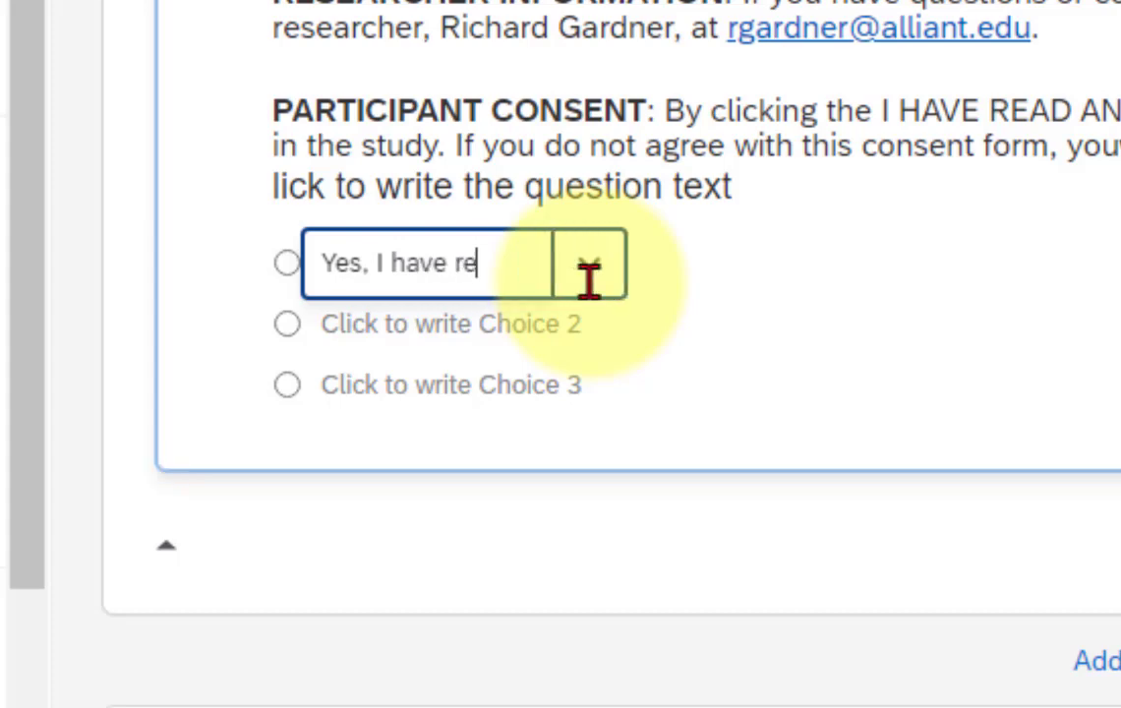
pyautogui.write('ad and a')
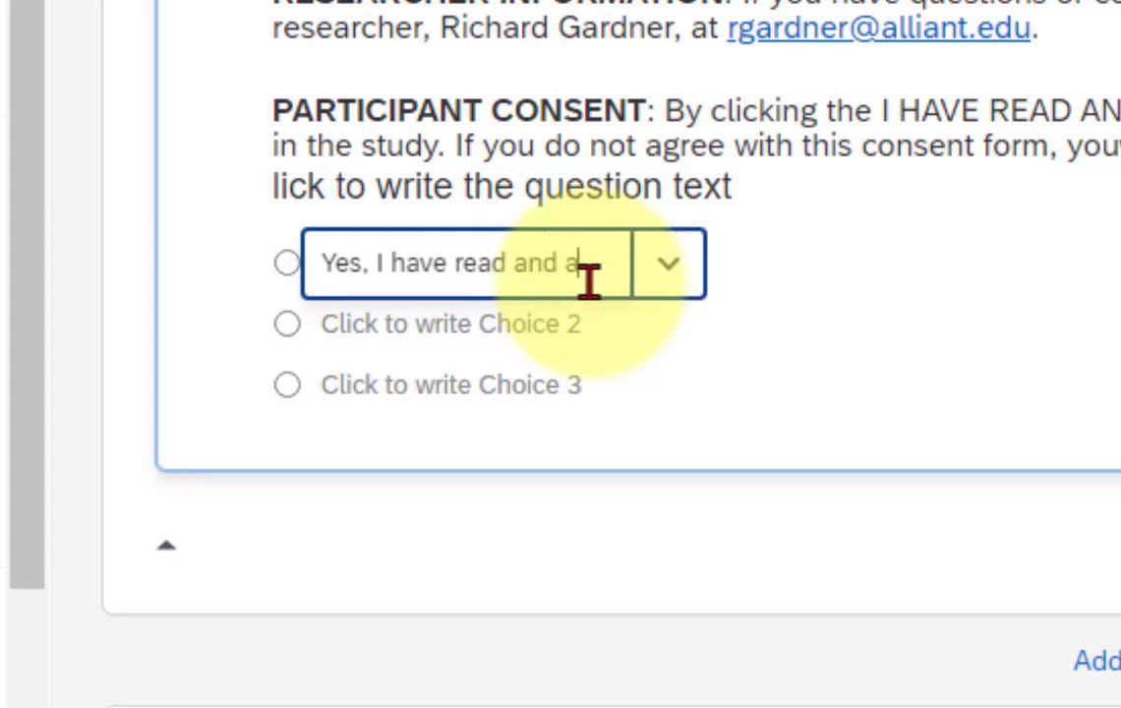
pyautogui.write('gree with ')
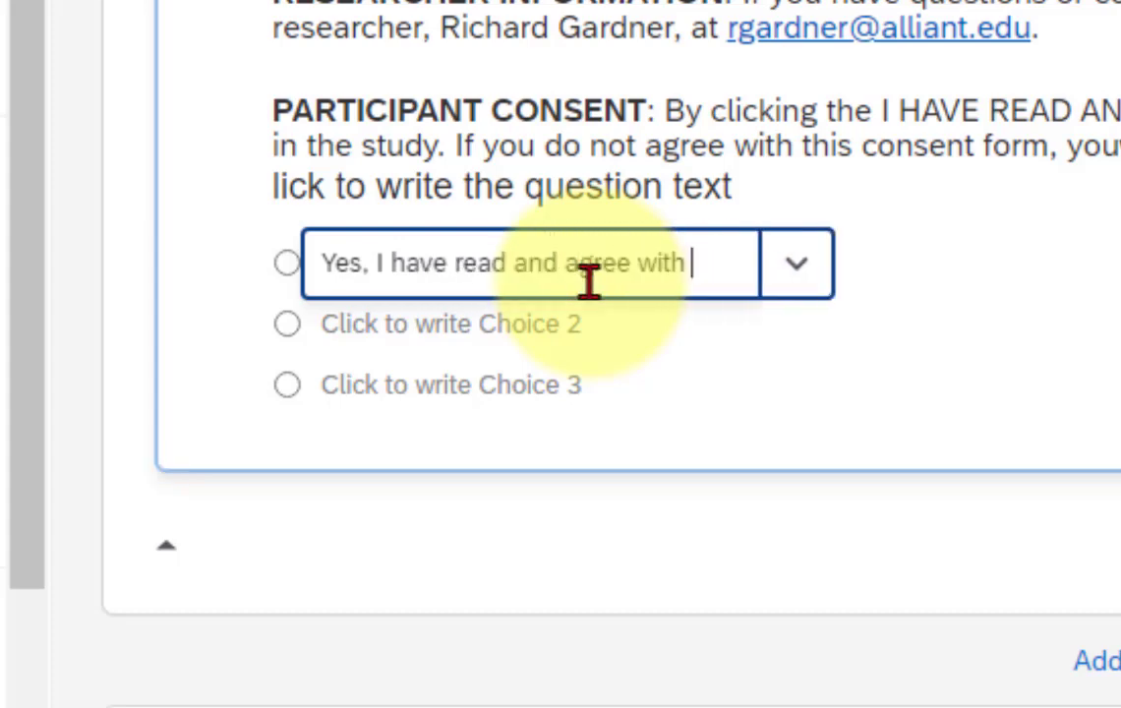
pyautogui.write('thiws')
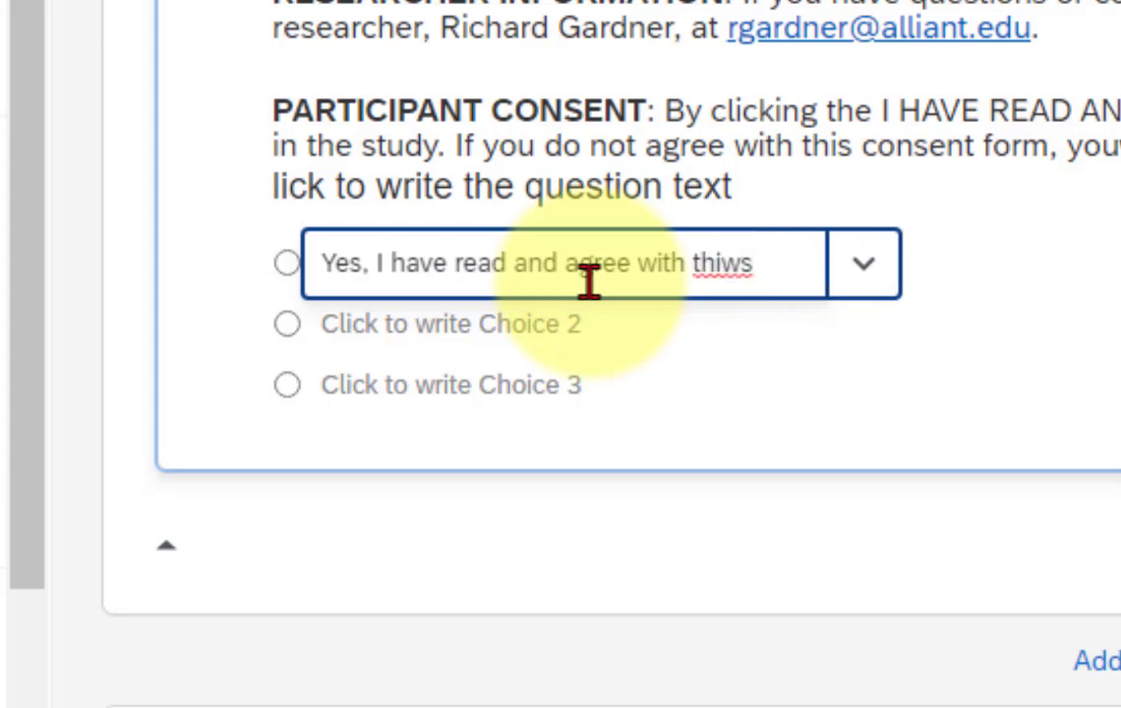
pyautogui.press('BackSpace')
pyautogui.press('BackSpace')
pyautogui.press('BackSpace')
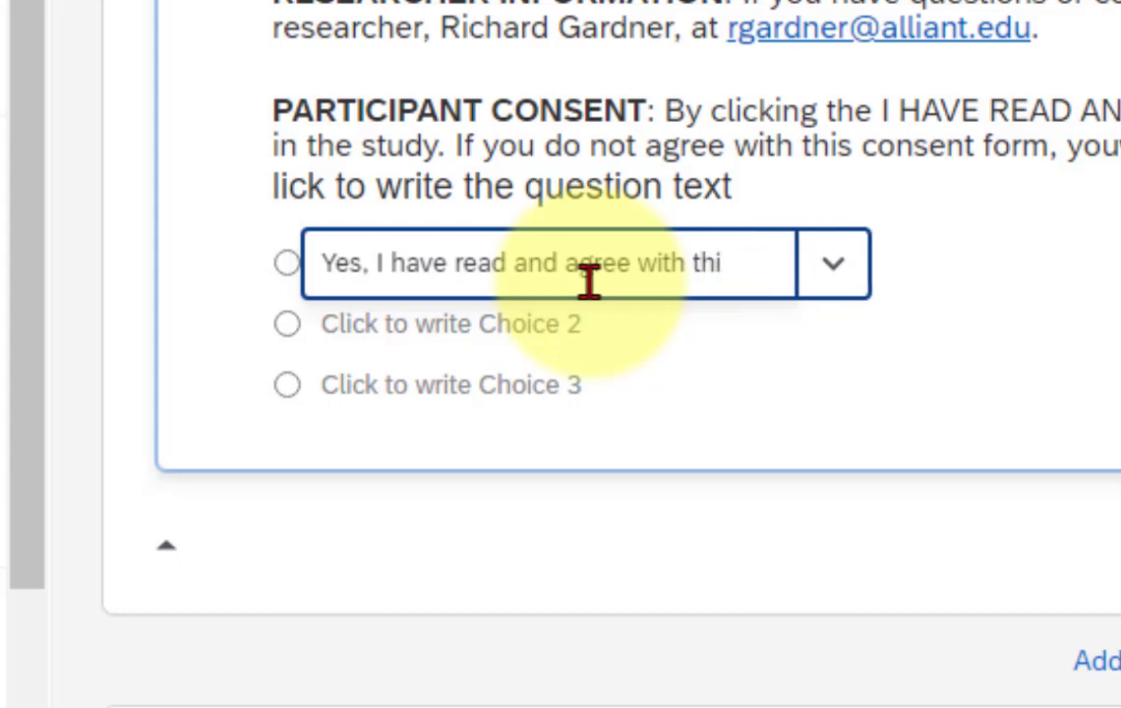
pyautogui.write('s cinsen')
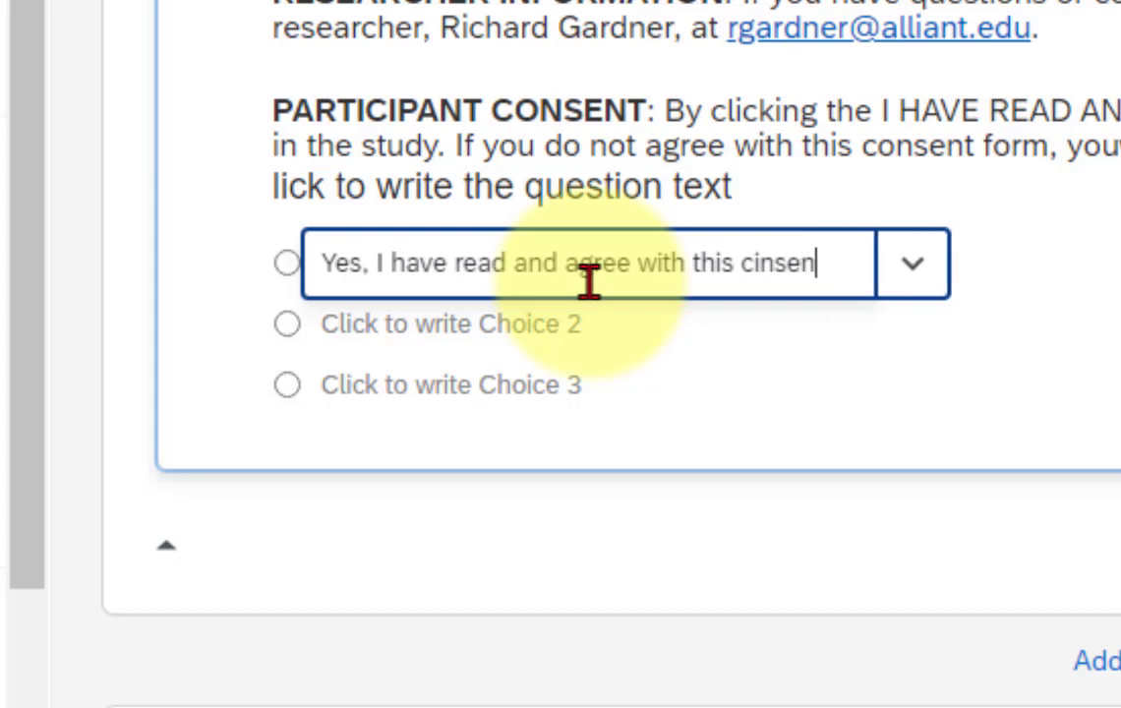
pyautogui.write('t form')
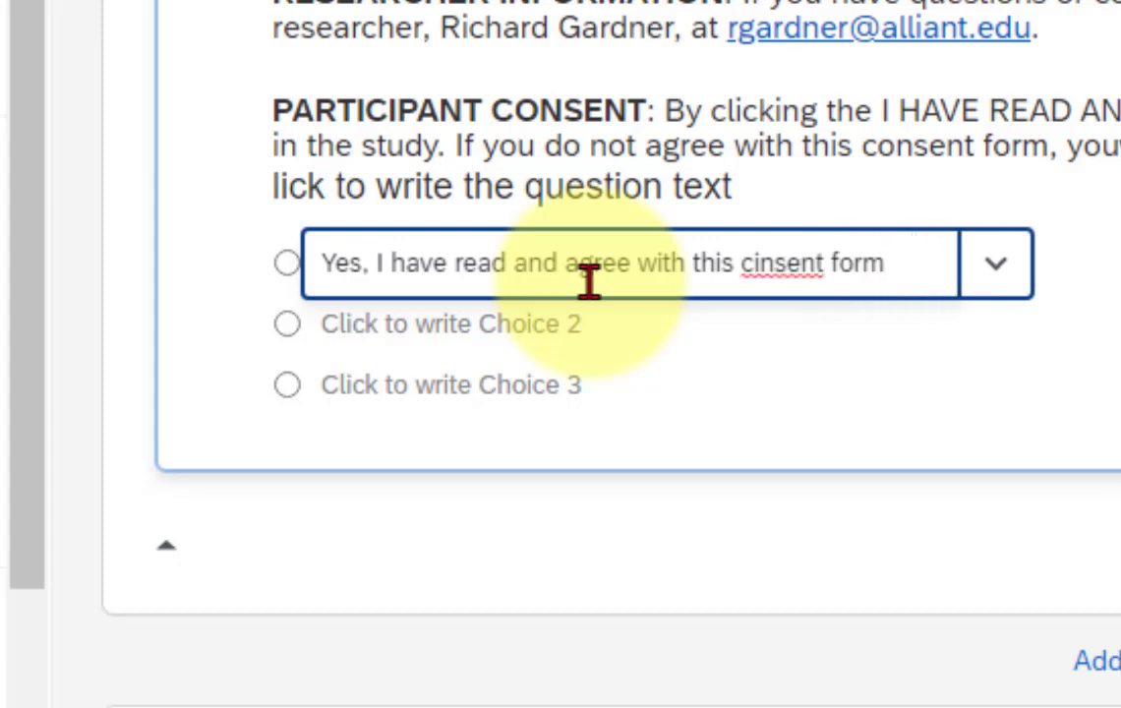
pyautogui.rightClick(787, 264)
pyautogui.press('Escape')
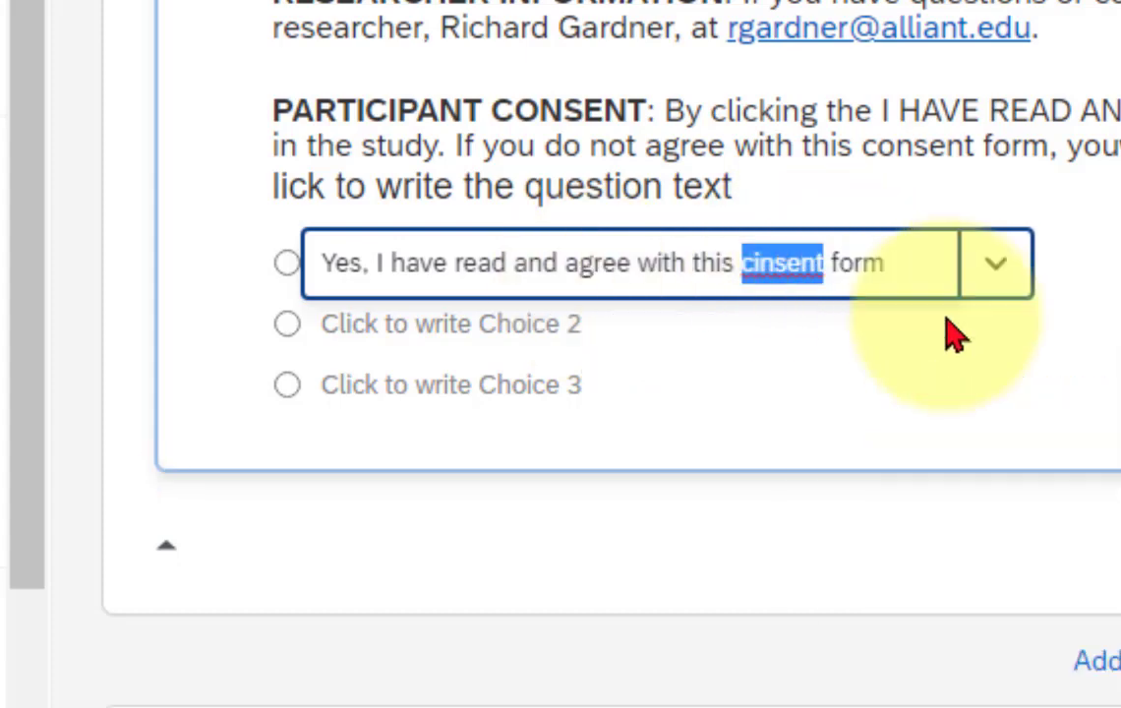
pyautogui.write('consent')
# - Replace Q1's Choice 2 text with "No, I do not agree with this consent form"
pyautogui.click(513, 356)
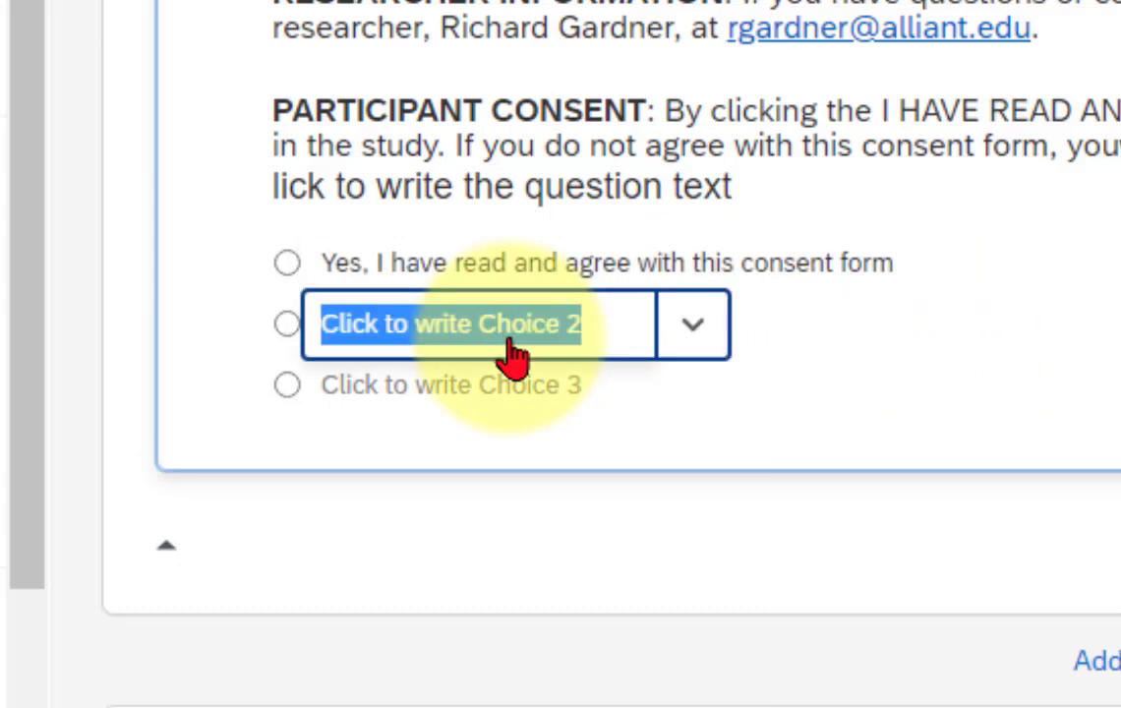
pyautogui.write('No, ')
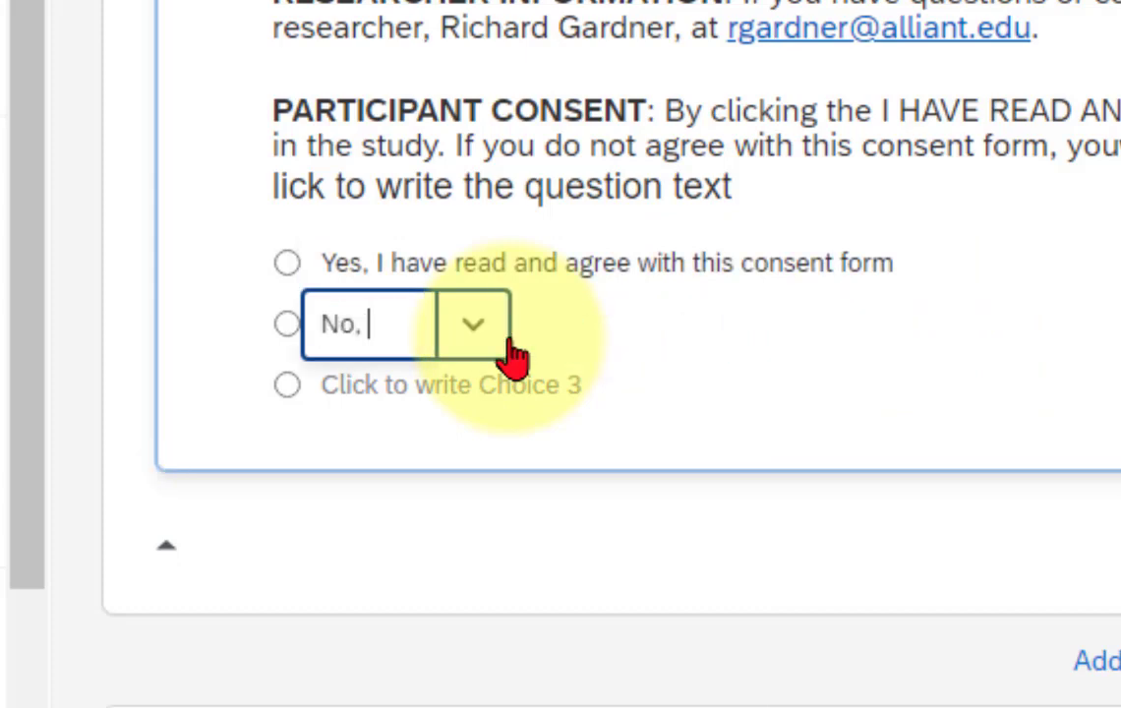
pyautogui.write('I do not ')
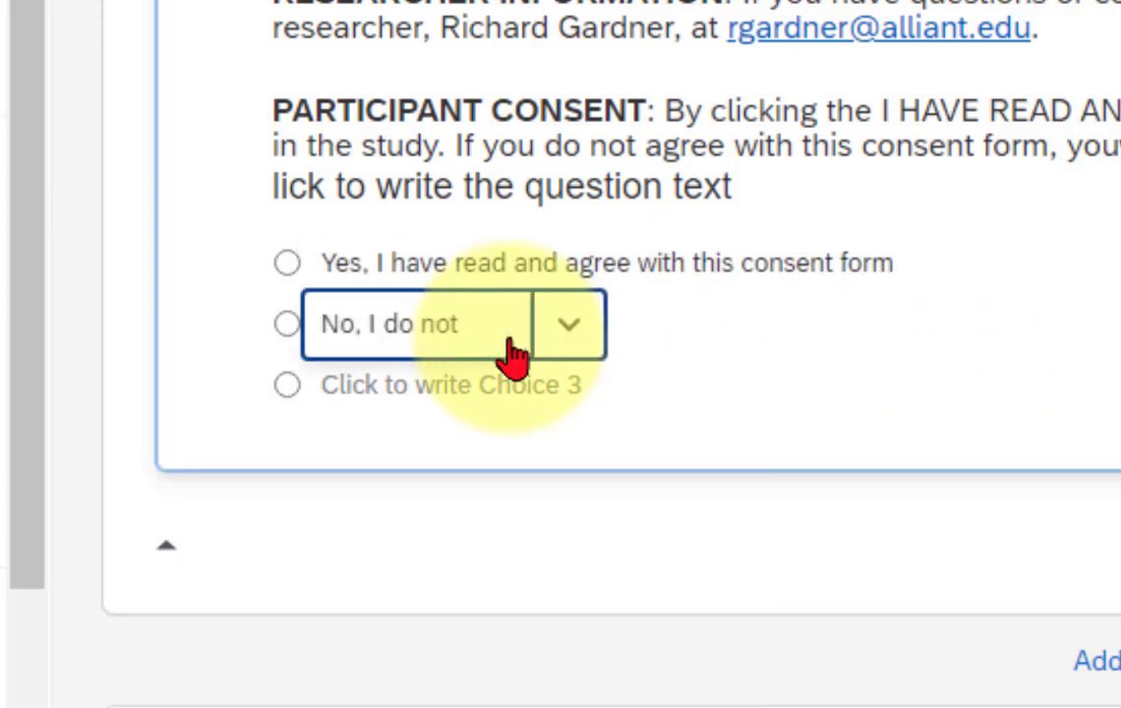
pyautogui.write('ag')
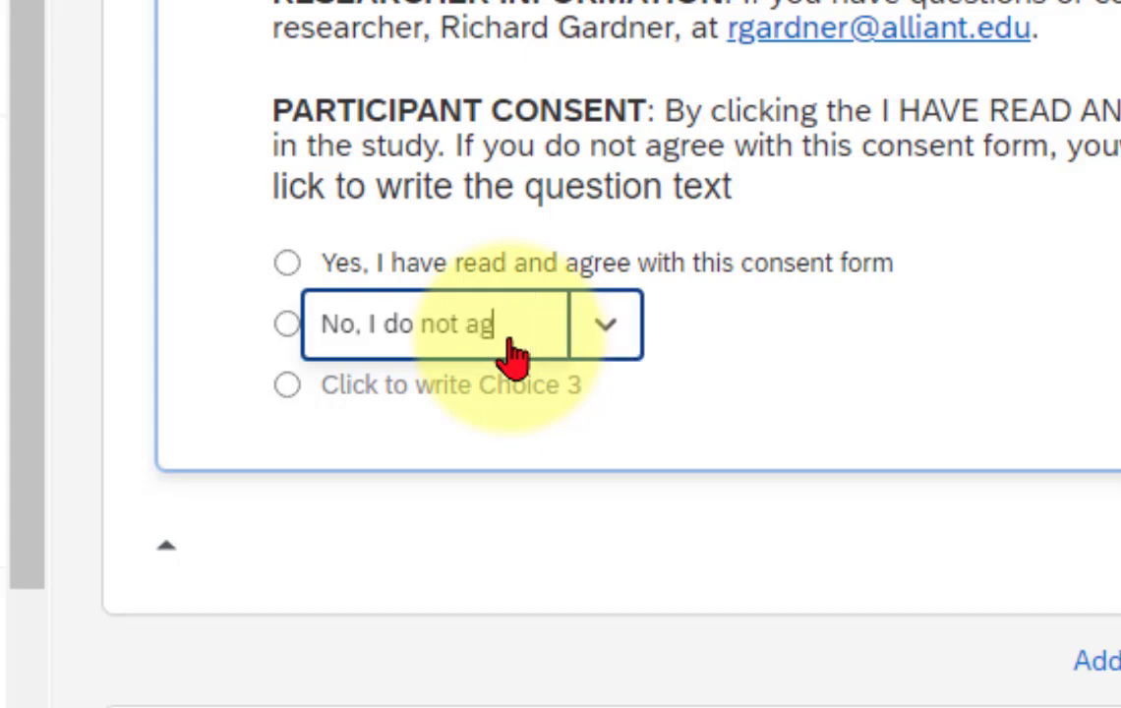
pyautogui.write('ree with th')
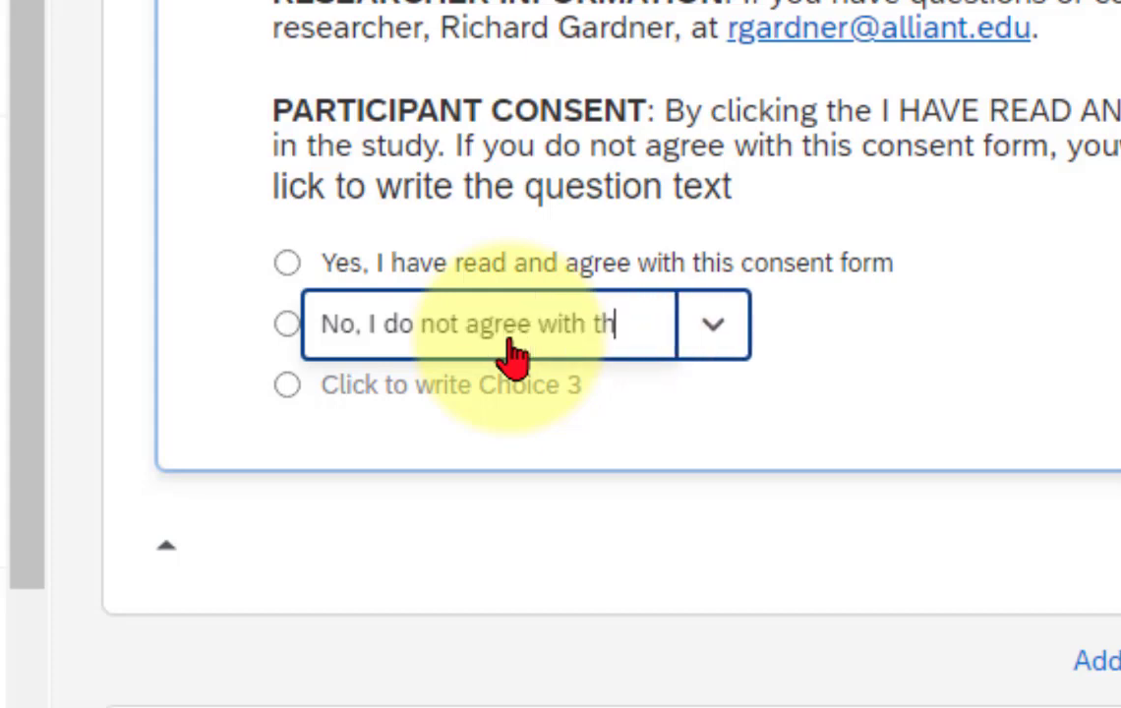
pyautogui.write('is consent form')
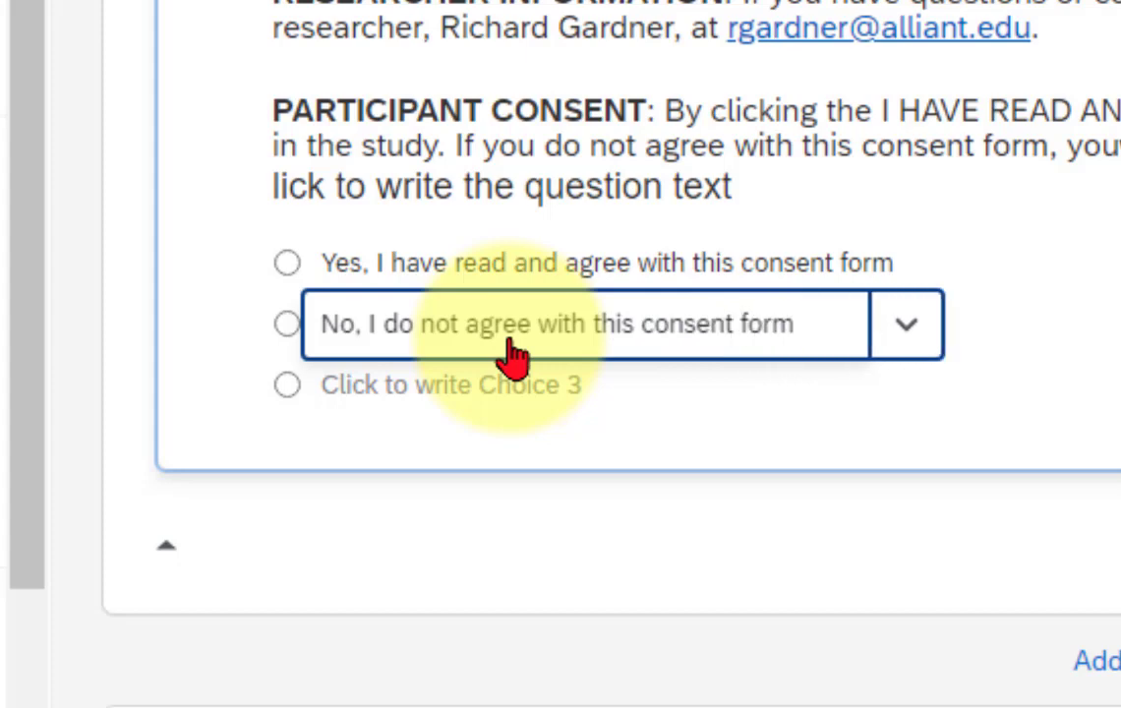
# - Remove the unused Choice 3 from the Q1 consent question
pyautogui.click(426, 403)
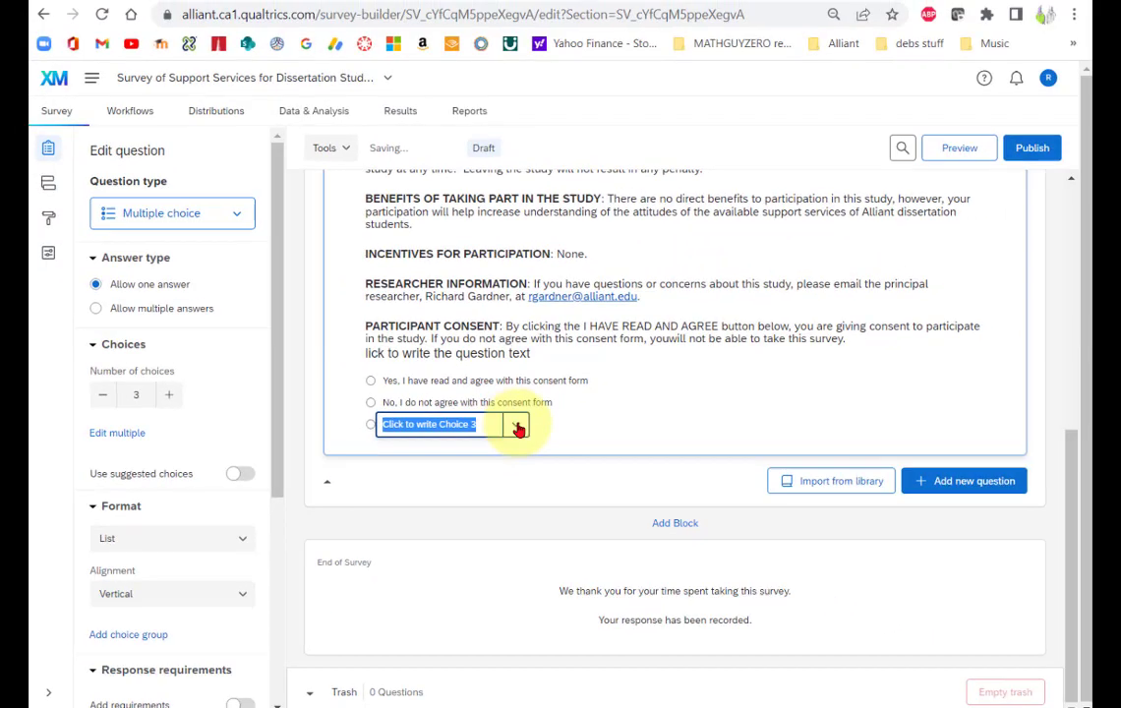
pyautogui.click(689, 388)
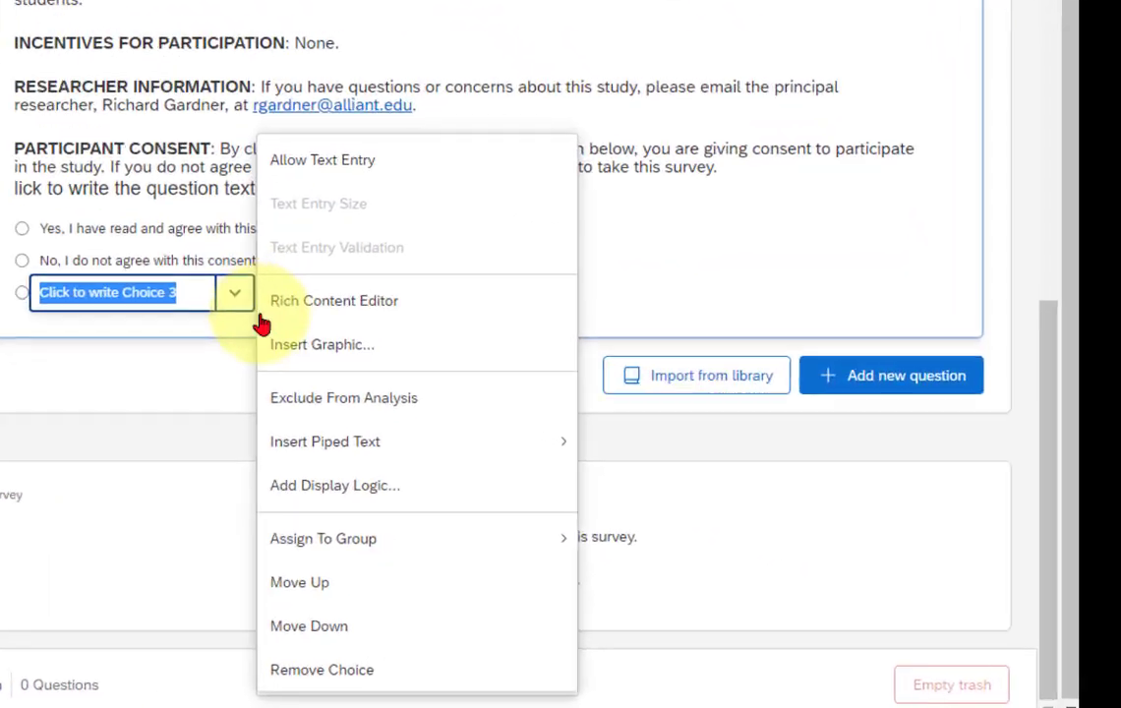
pyautogui.click(264, 669)
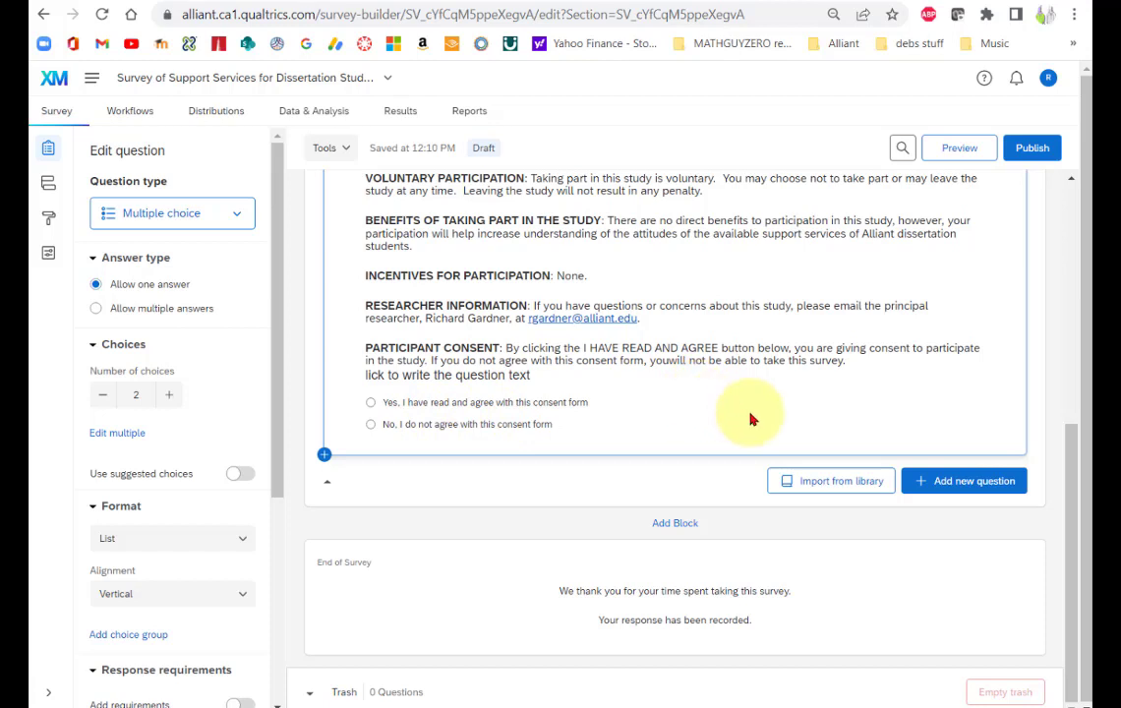
# - Preview the survey, check the consent form from the logo to the answer choices, and return to the survey builder
pyautogui.click(941, 154)
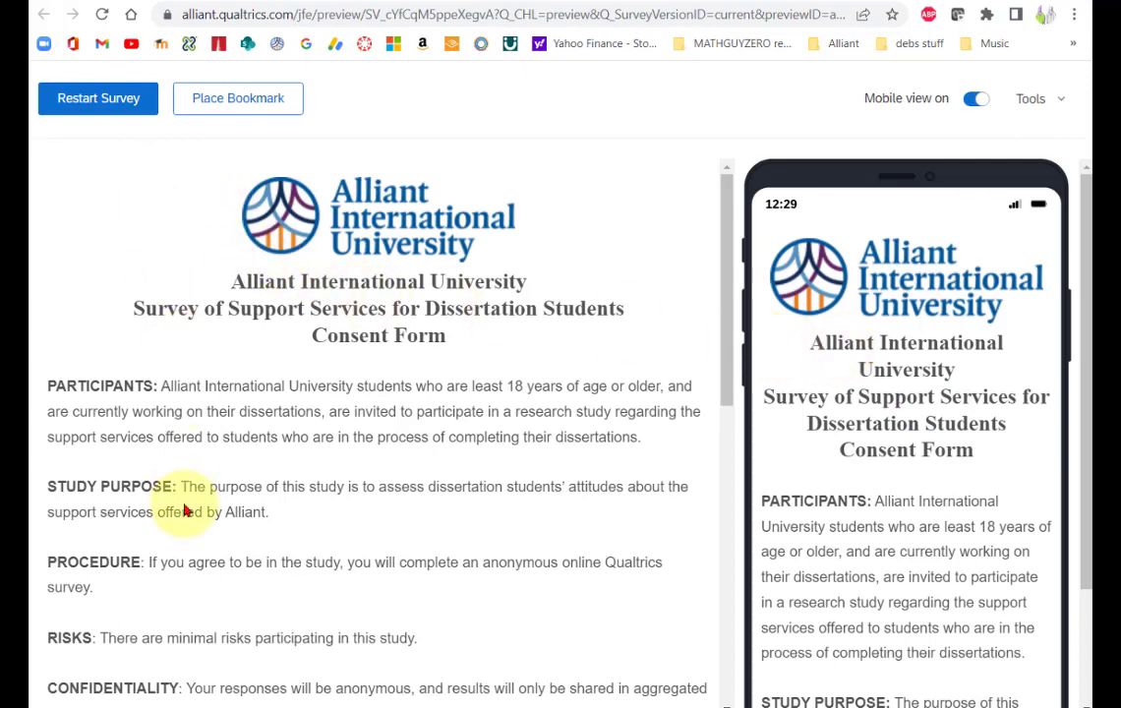
pyautogui.scroll(-5, 895, 350)
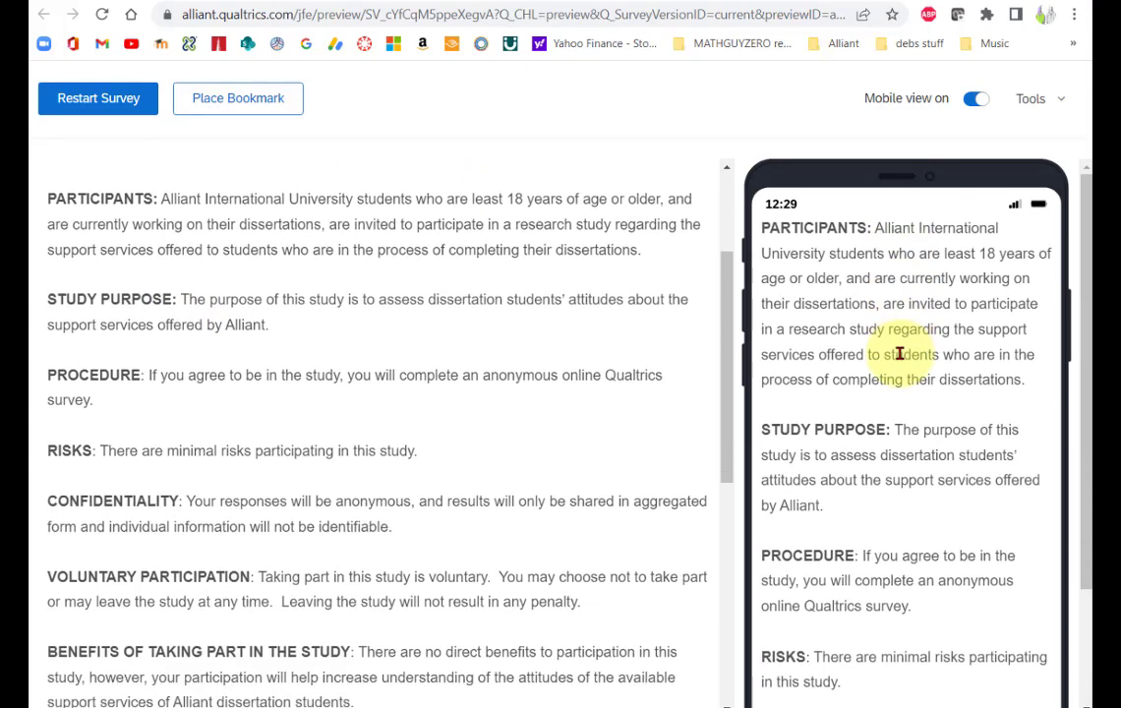
pyautogui.scroll(-3, 898, 353)
pyautogui.scroll(-8, 900, 361)
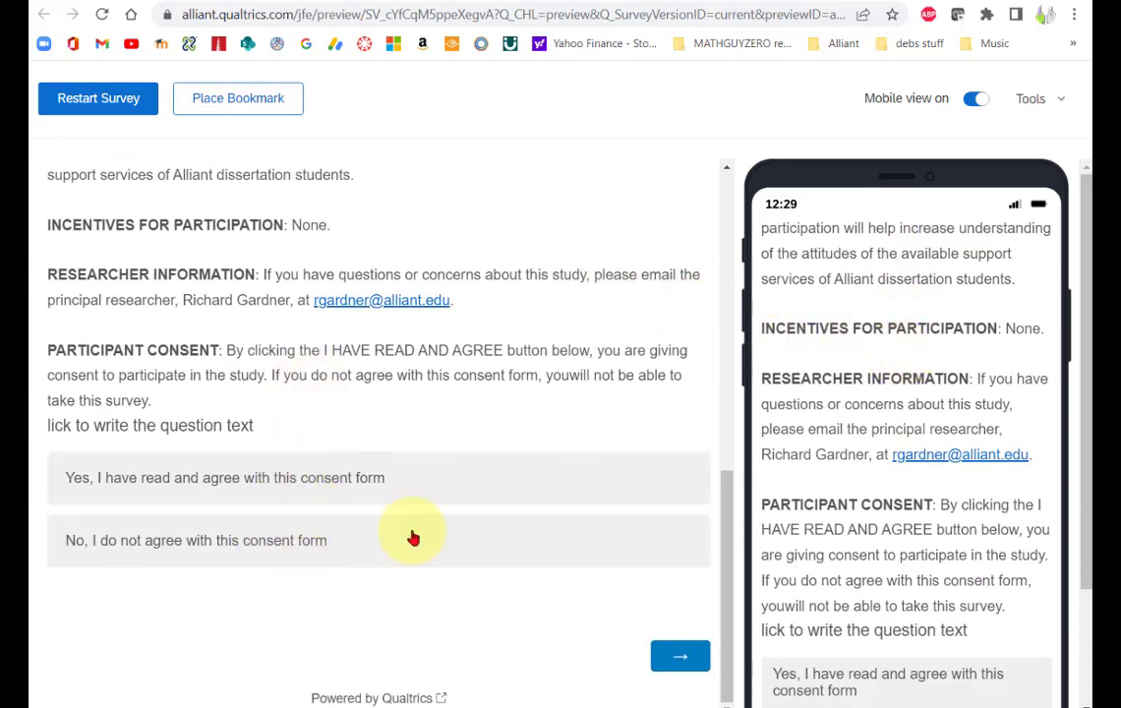
pyautogui.scroll(10, 839, 335)
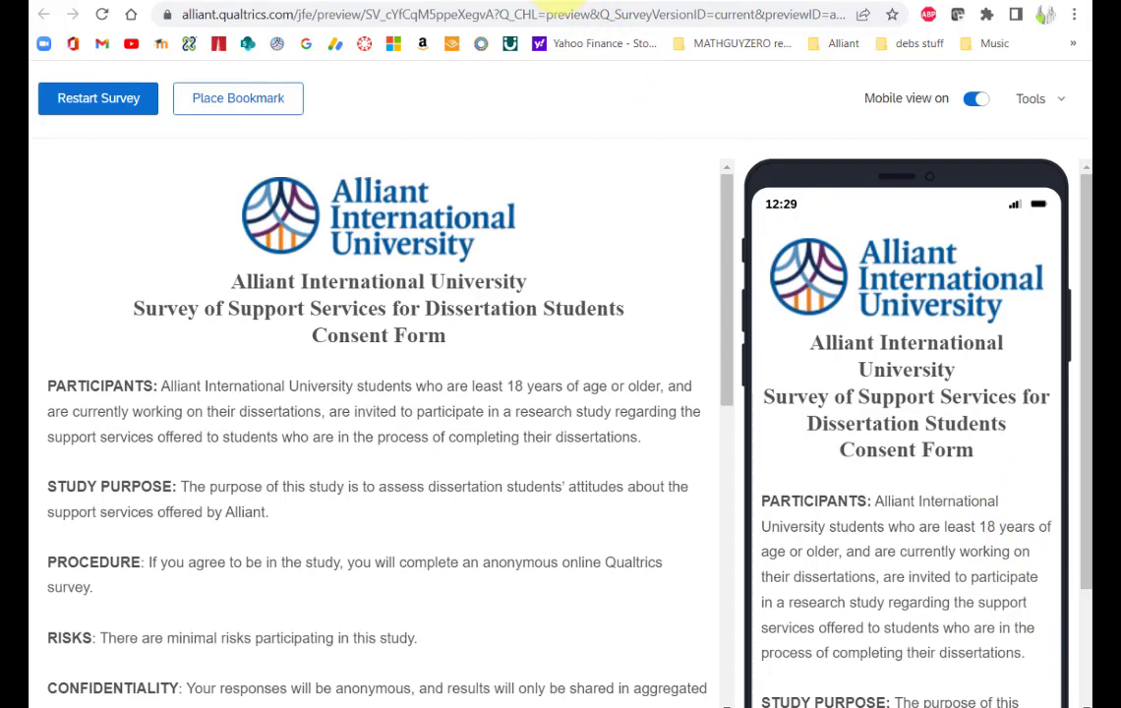
pyautogui.click(595, 3)
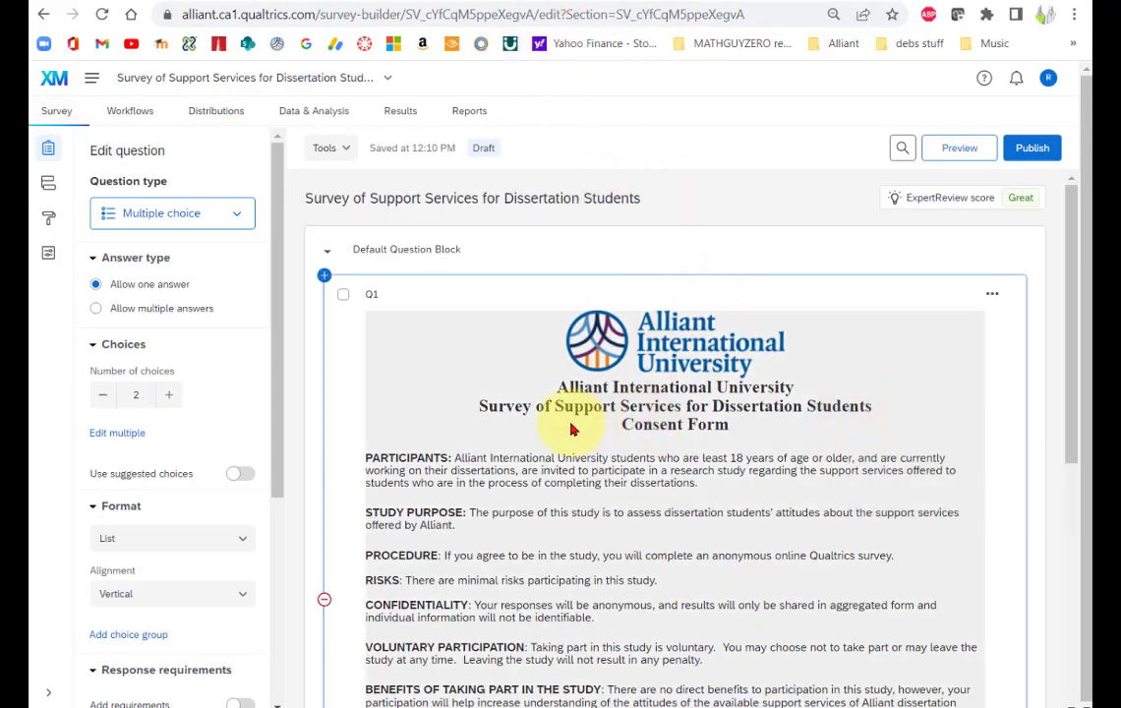
# - Rename the default question block to "Qualifier 01 Consent"
pyautogui.click(368, 252)
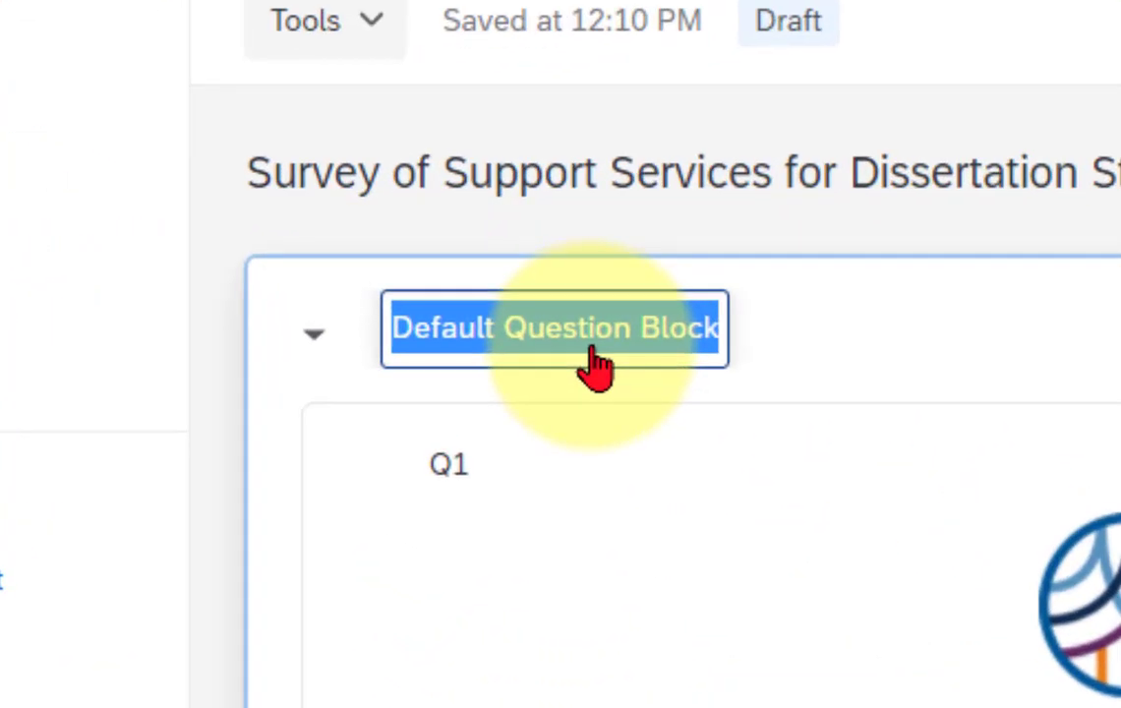
pyautogui.write('Q')
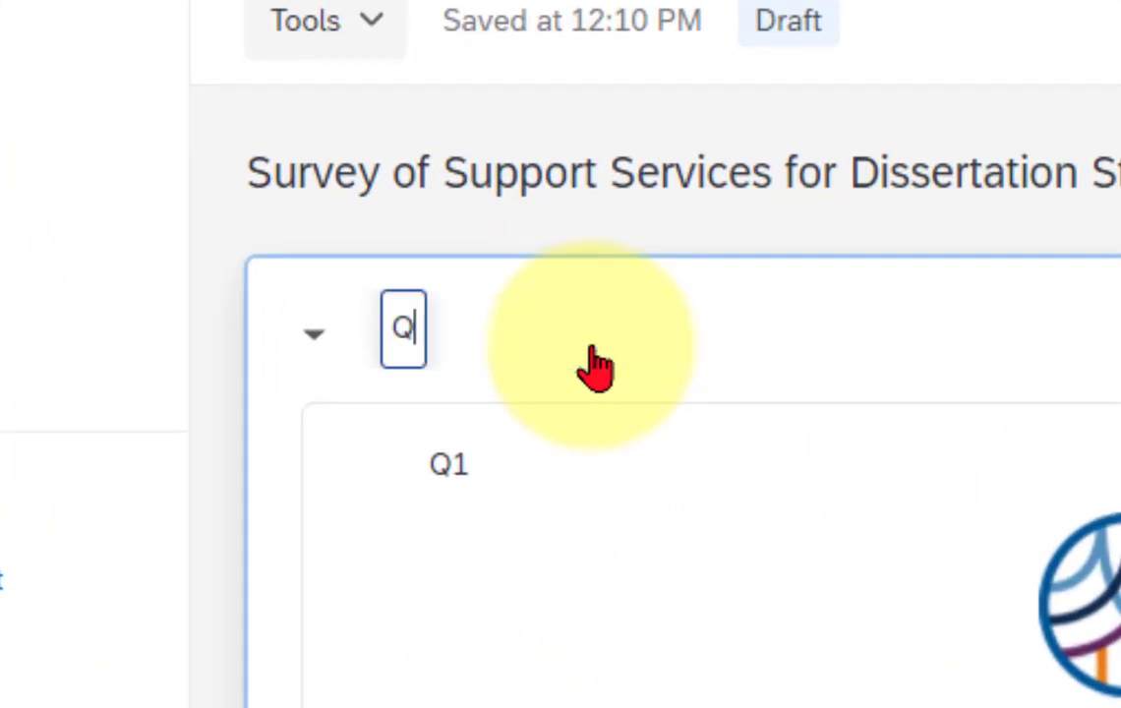
pyautogui.write('ualifie')
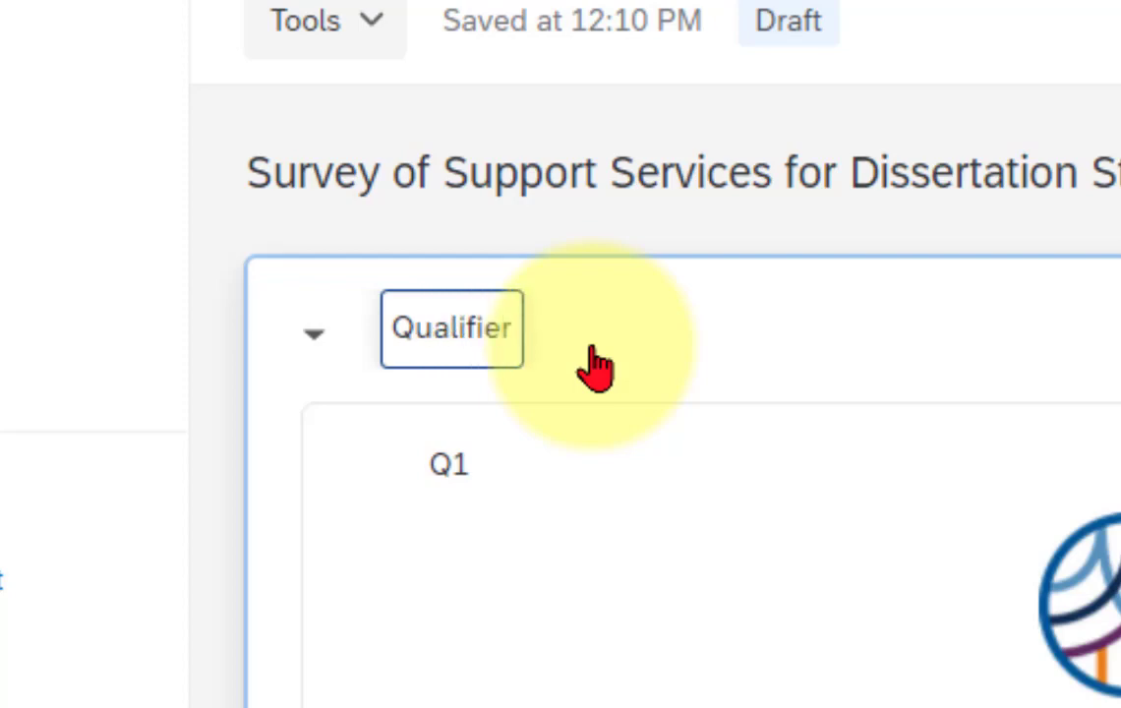
pyautogui.write('r')
pyautogui.write('0')
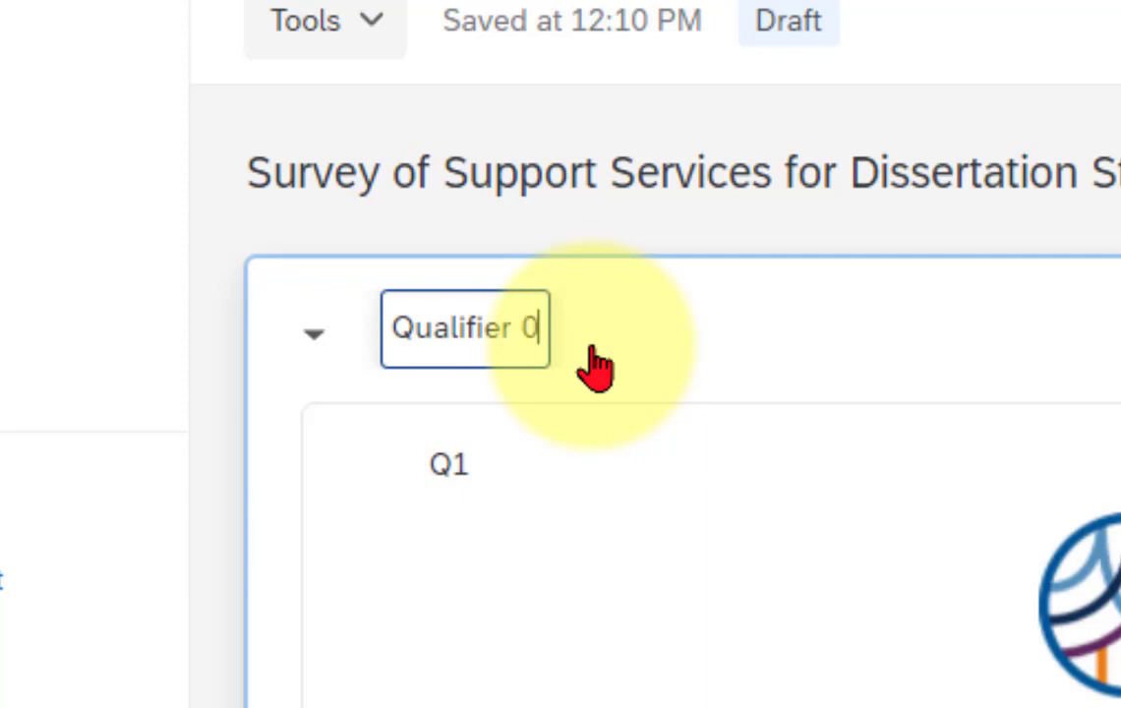
pyautogui.write('1 Conse')
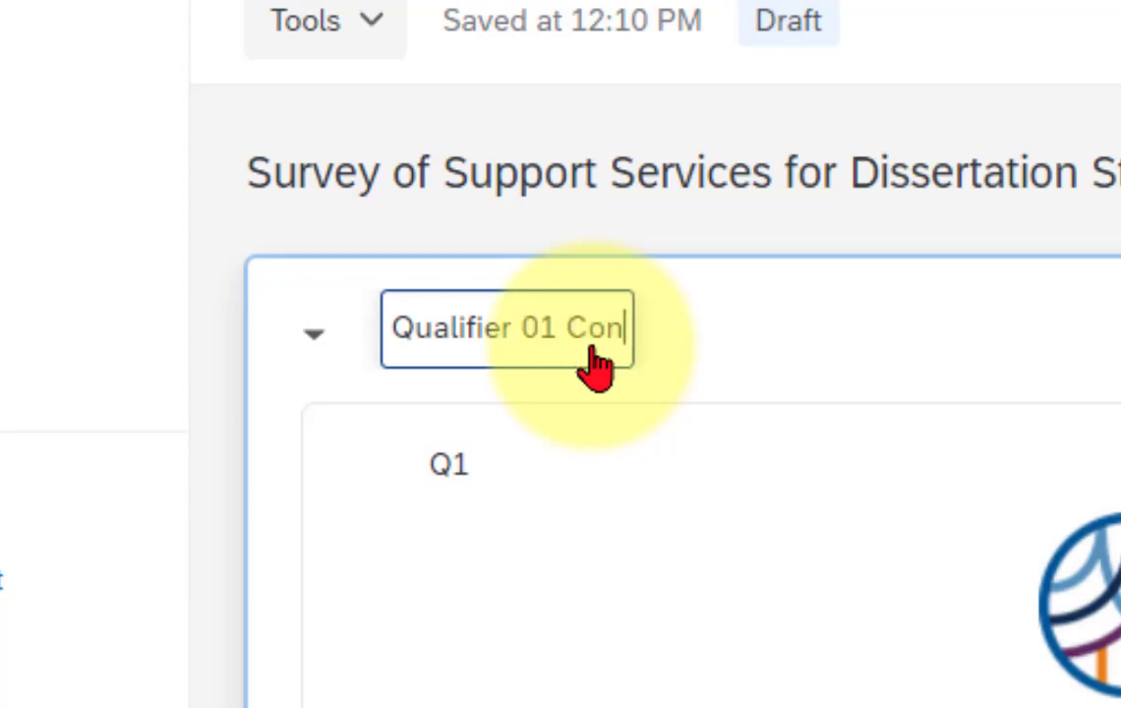
pyautogui.write('nt')
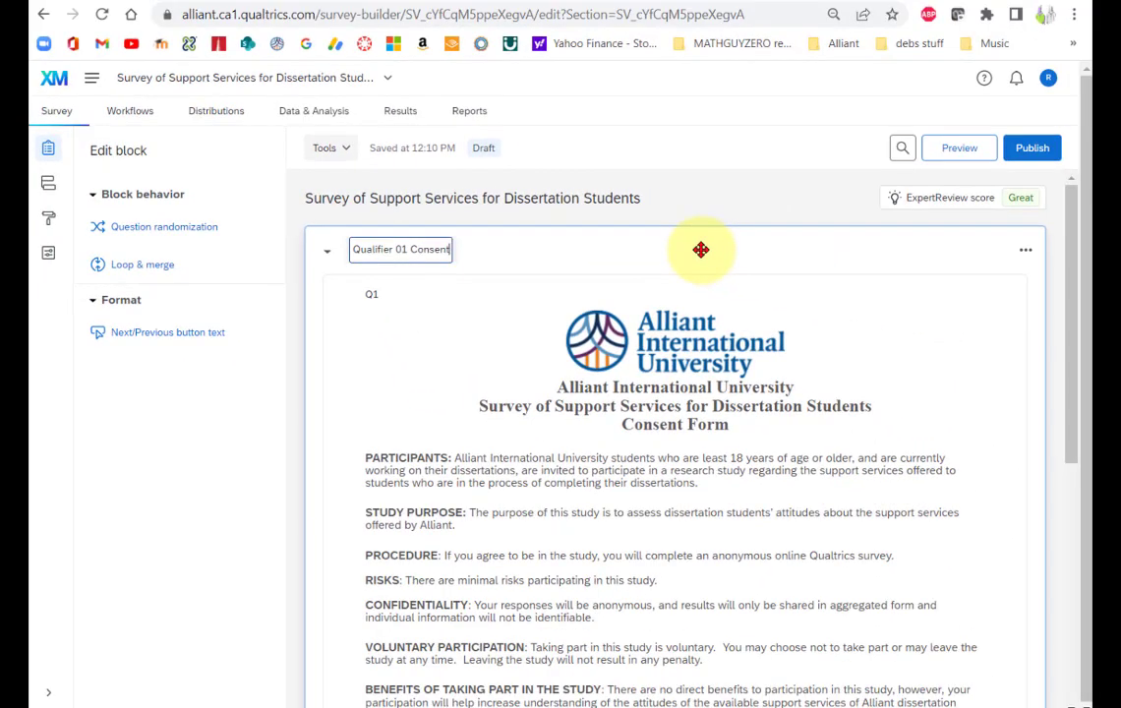
# - Add a new block below the consent block and insert a multiple choice question in it
pyautogui.scroll(-5, 700, 250)
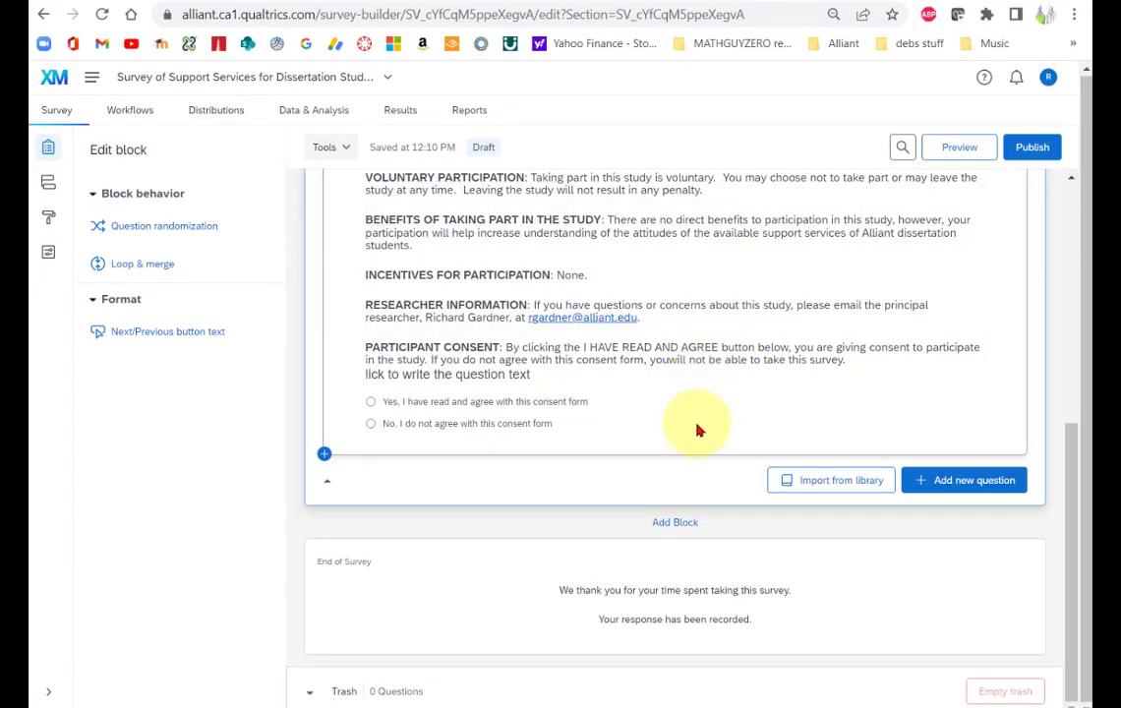
pyautogui.click(675, 528)
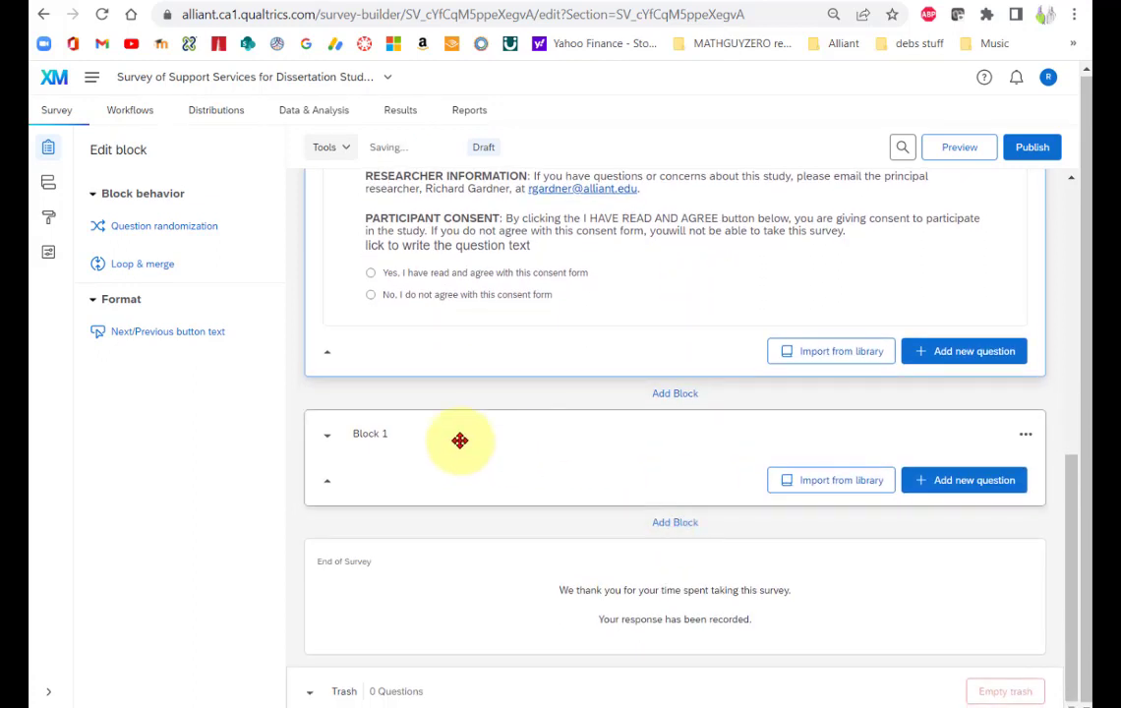
pyautogui.click(620, 477)
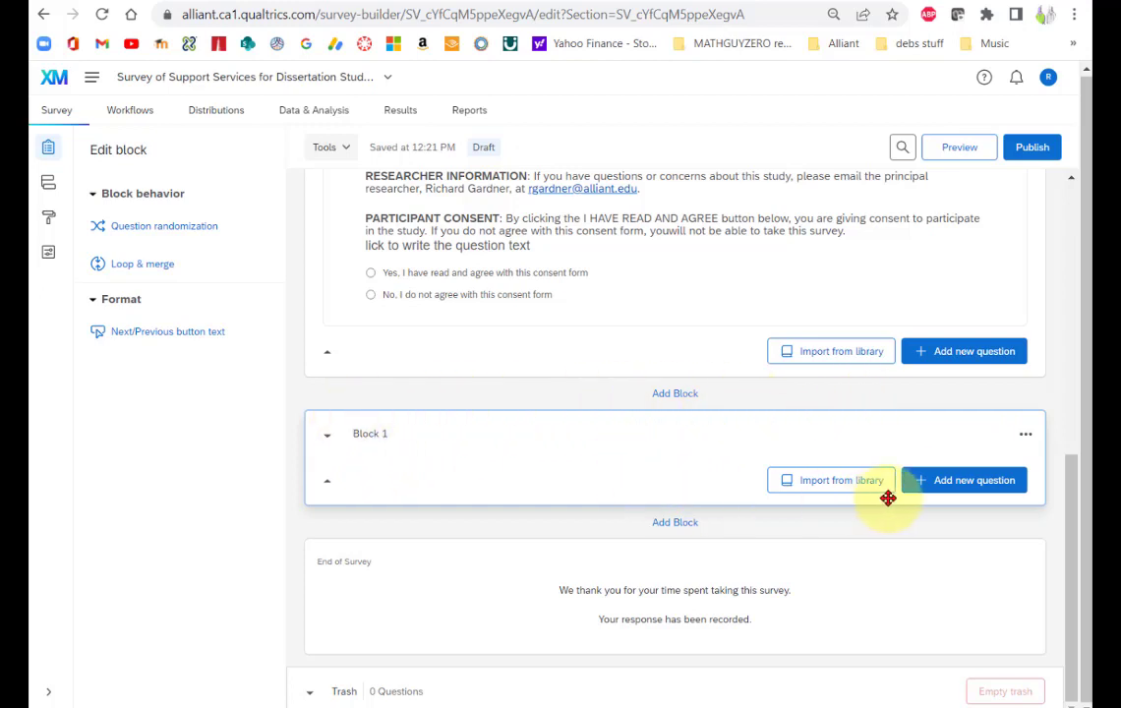
pyautogui.click(962, 480)
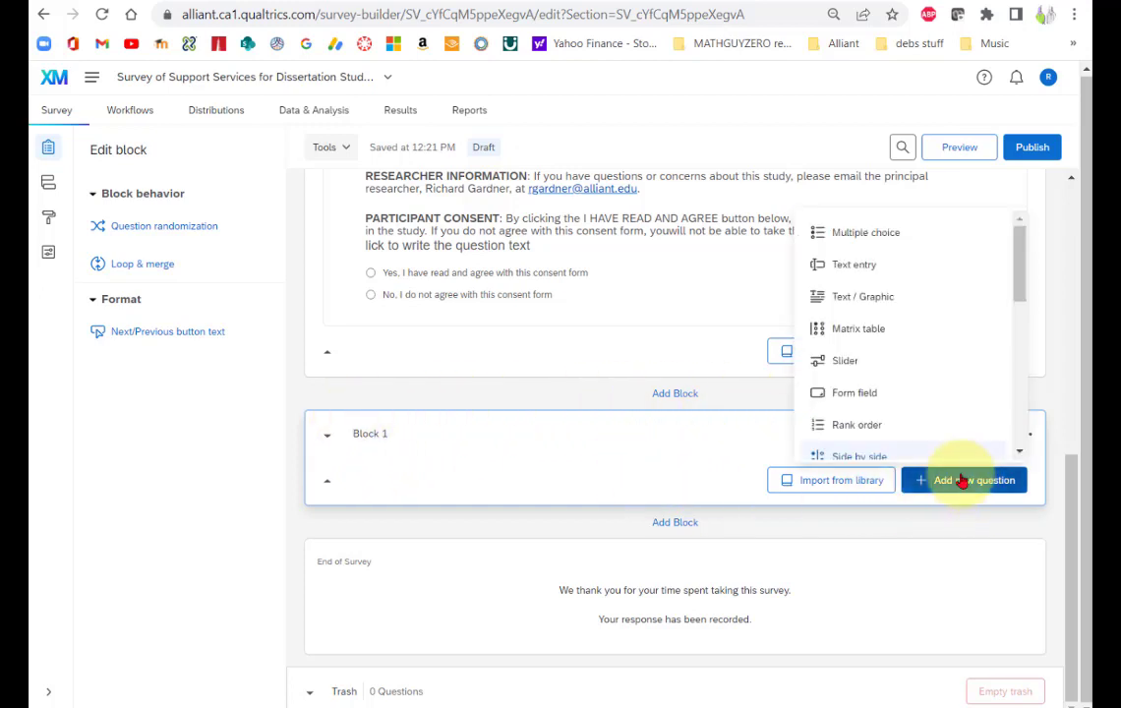
pyautogui.click(884, 236)
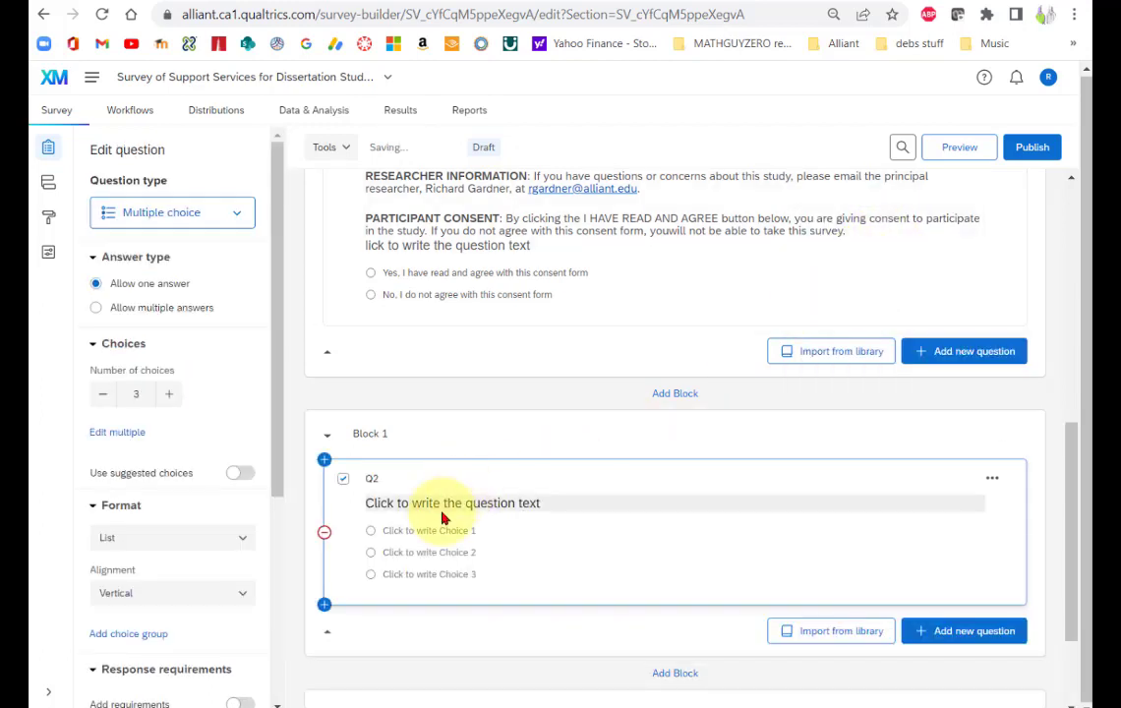
# - Set Q2's question text to "Are you at least 18 years old?"
pyautogui.click(433, 507)
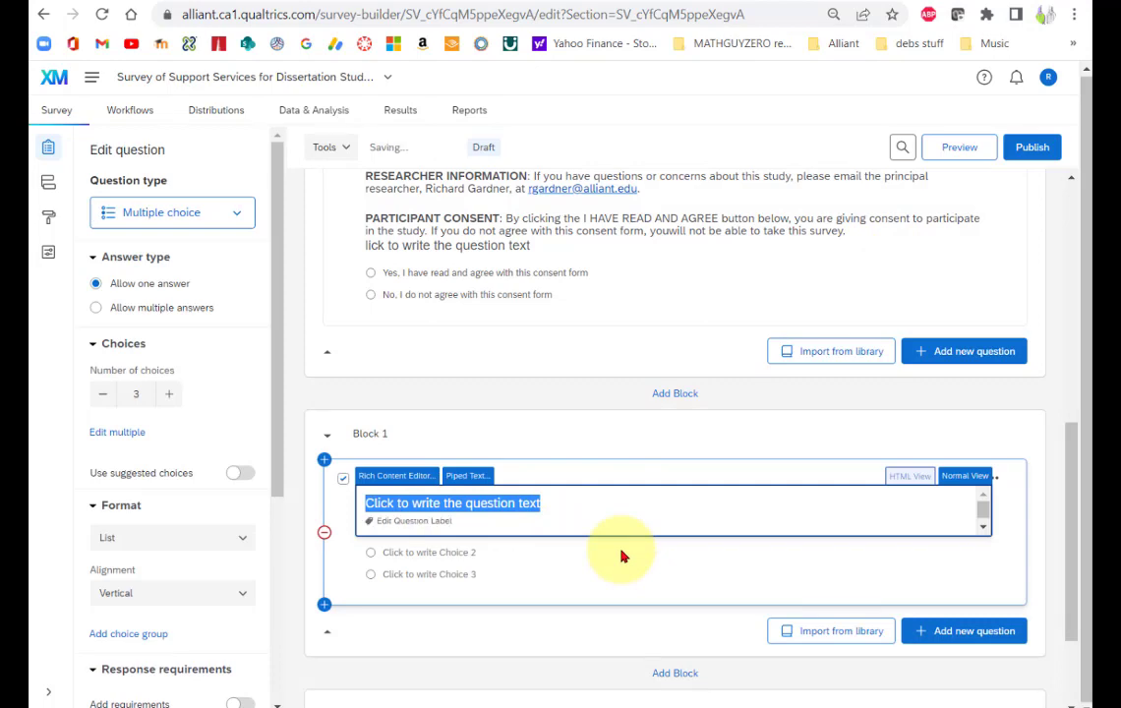
pyautogui.write('Are you at')
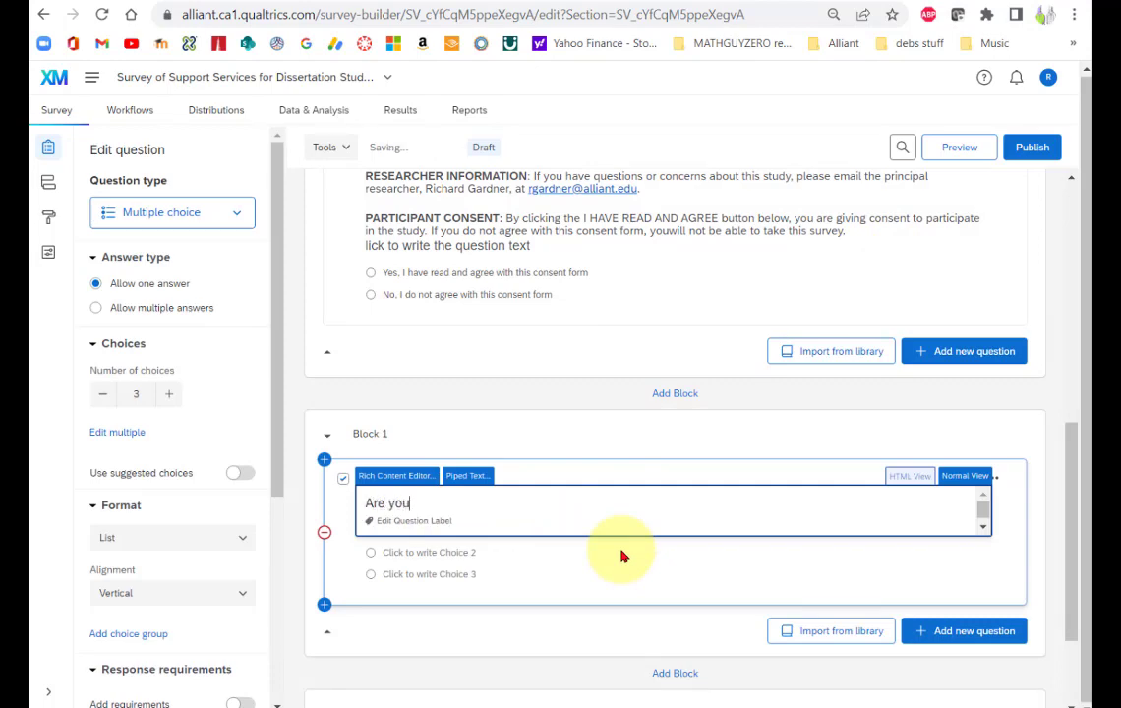
pyautogui.write(' l')
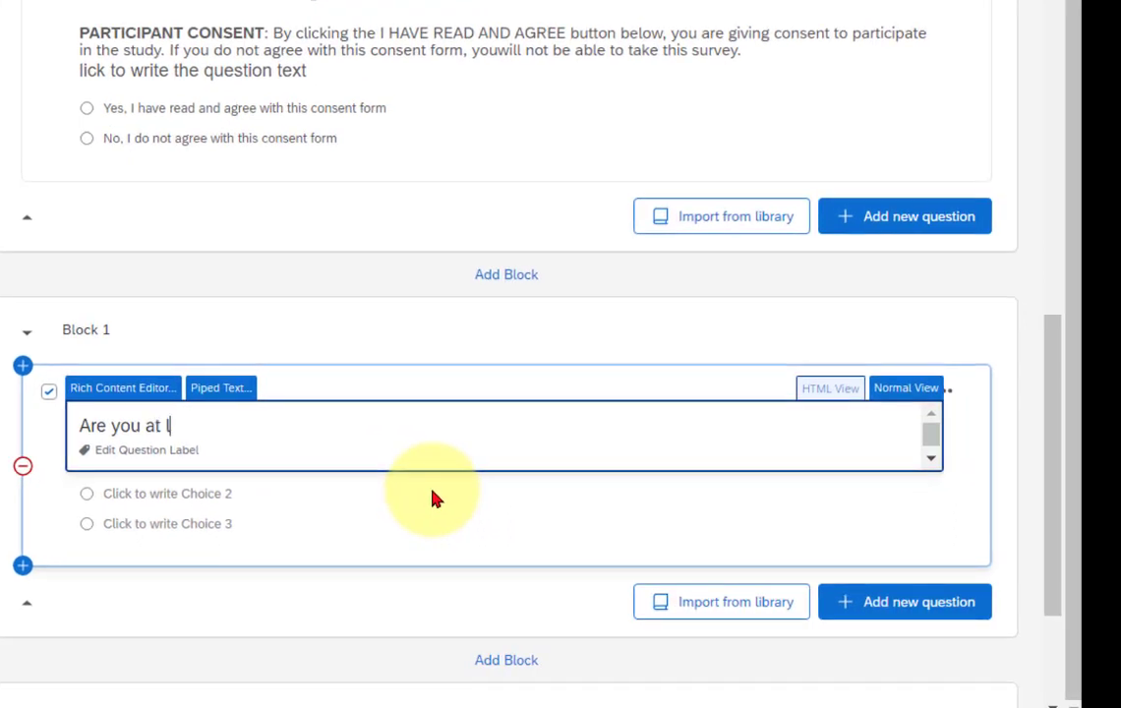
pyautogui.write('east 18 ye')
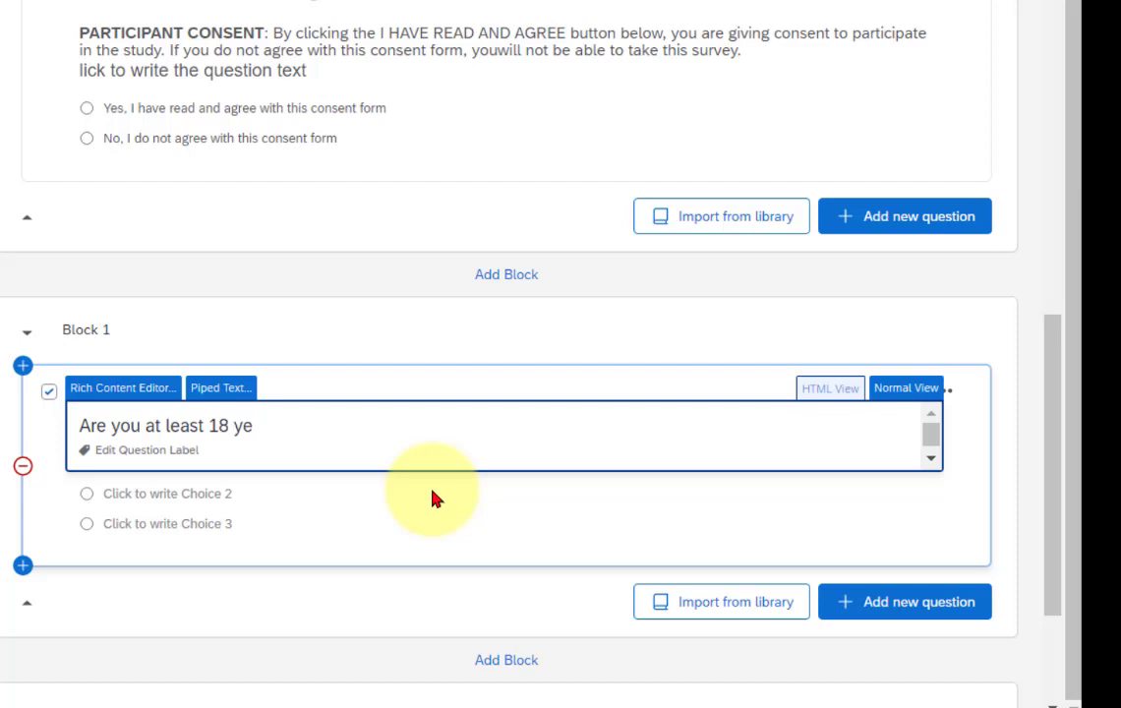
pyautogui.write('ars old?')
pyautogui.click(384, 524)
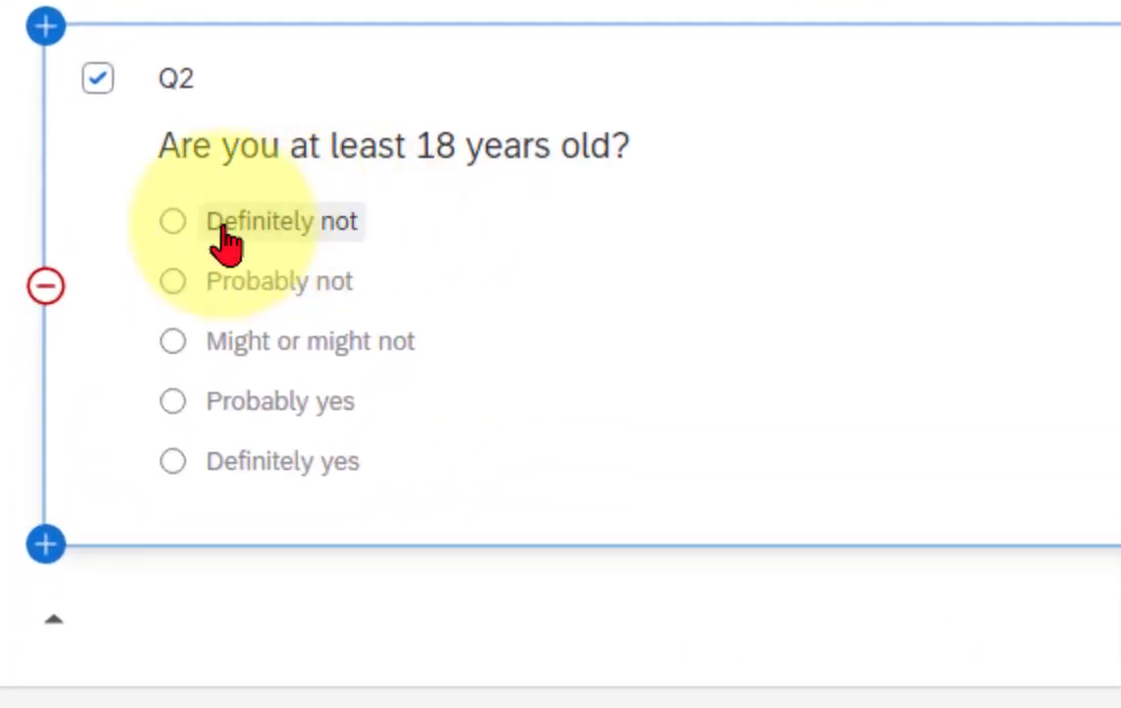
# - Replace Q2's first answer choice, "Definitely not", with "Yes"
pyautogui.click(111, 465)
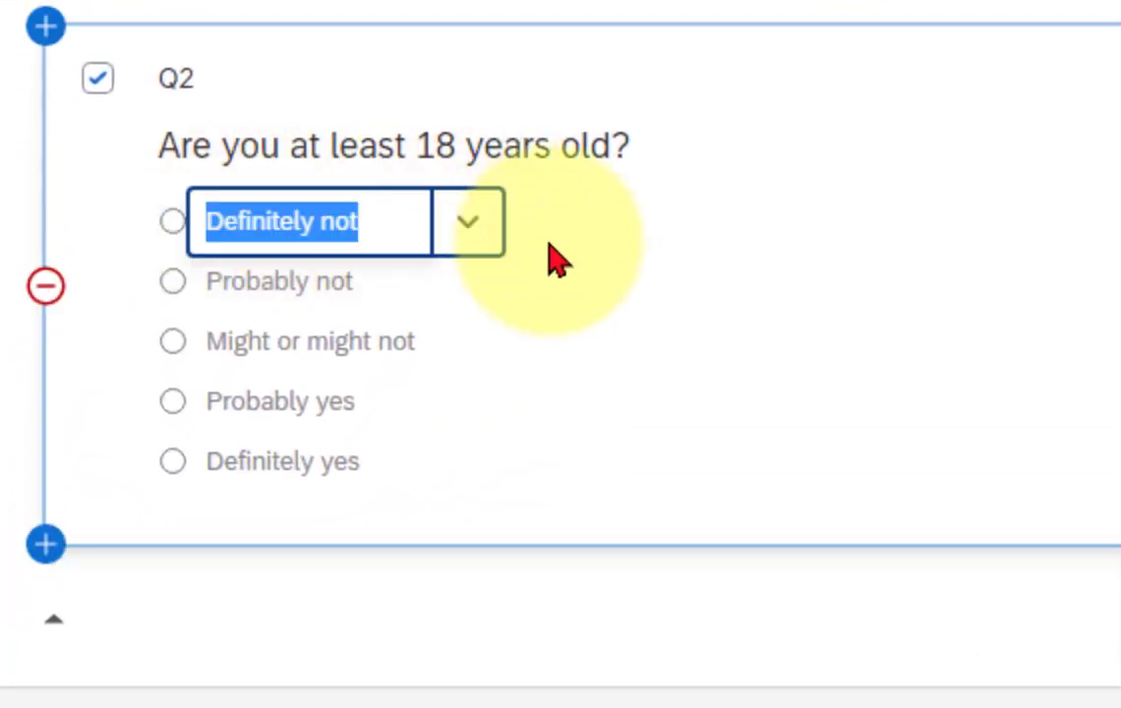
pyautogui.write('Yes')
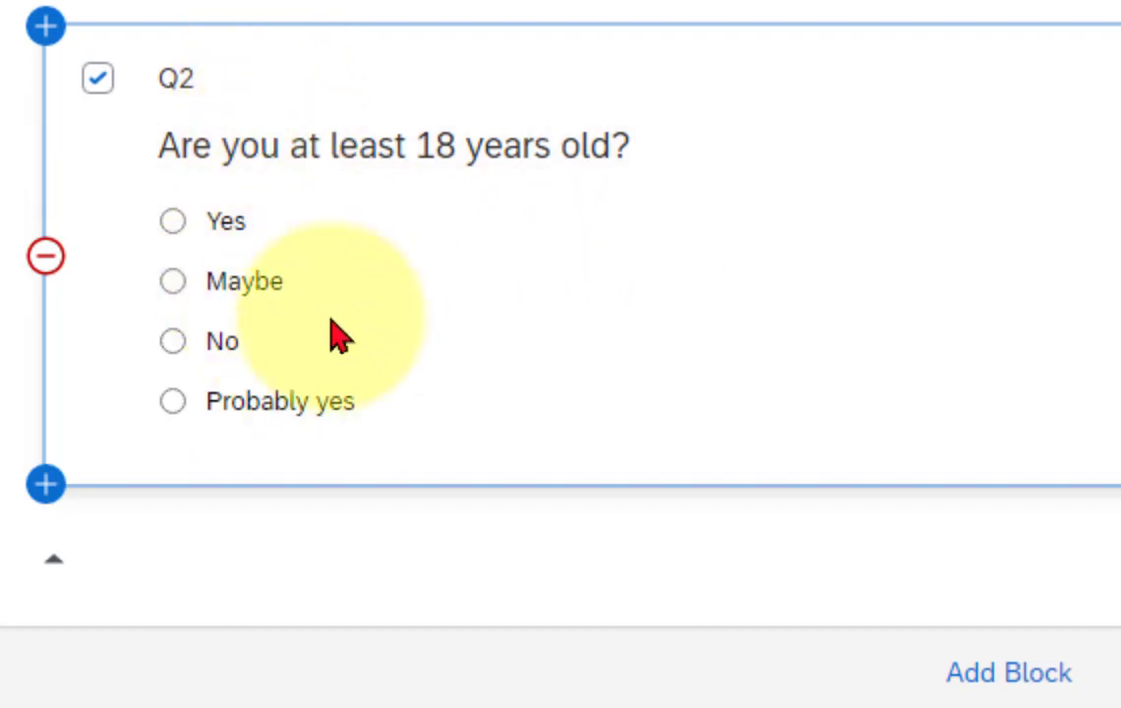
# - Remove the "Maybe" and "Probably yes" answer choices from Q2, the age question
pyautogui.click(256, 294)
pyautogui.click(393, 290)
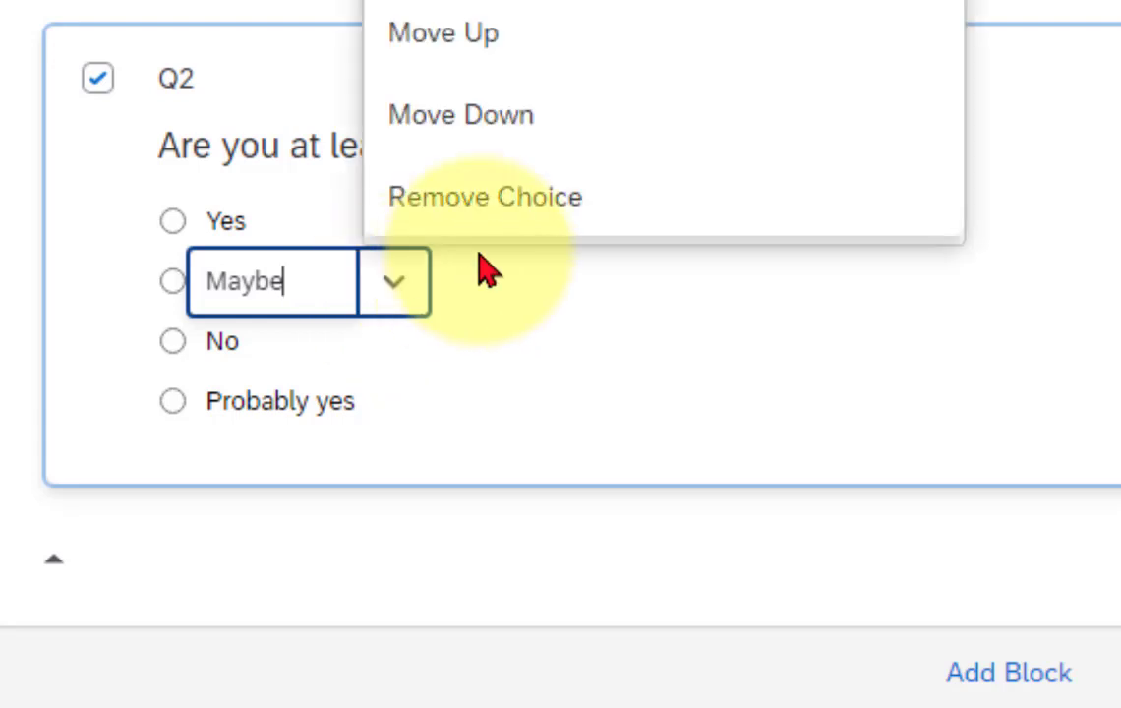
pyautogui.click(507, 202)
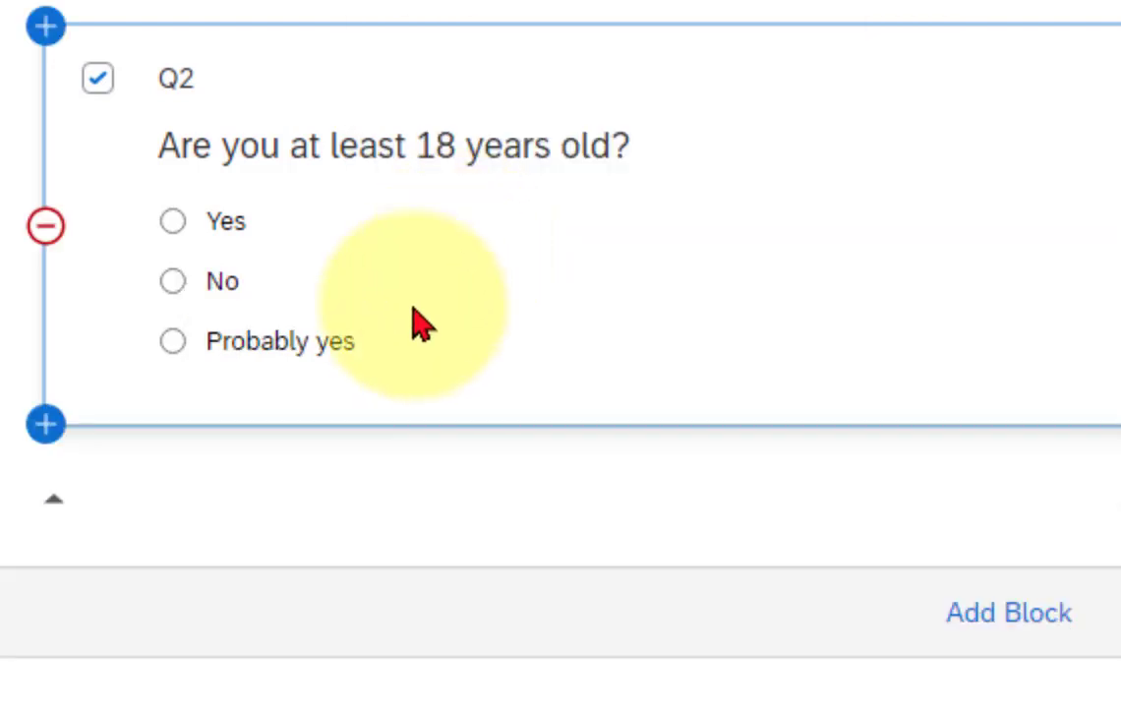
pyautogui.click(310, 345)
pyautogui.click(462, 354)
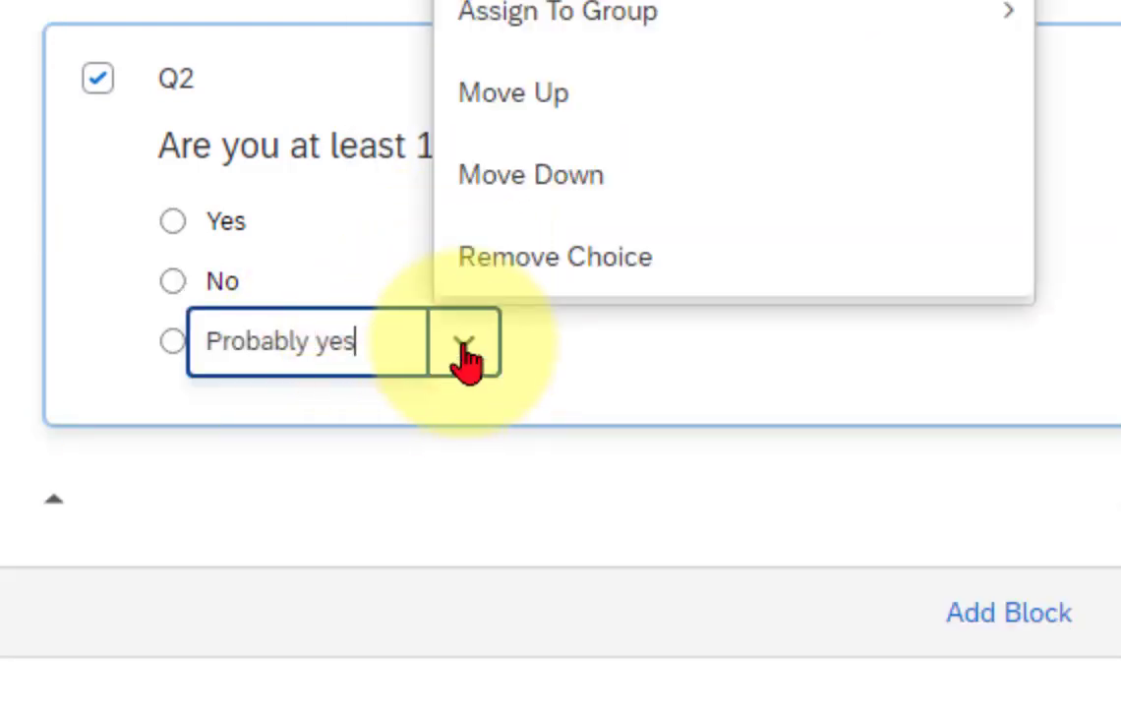
pyautogui.click(522, 271)
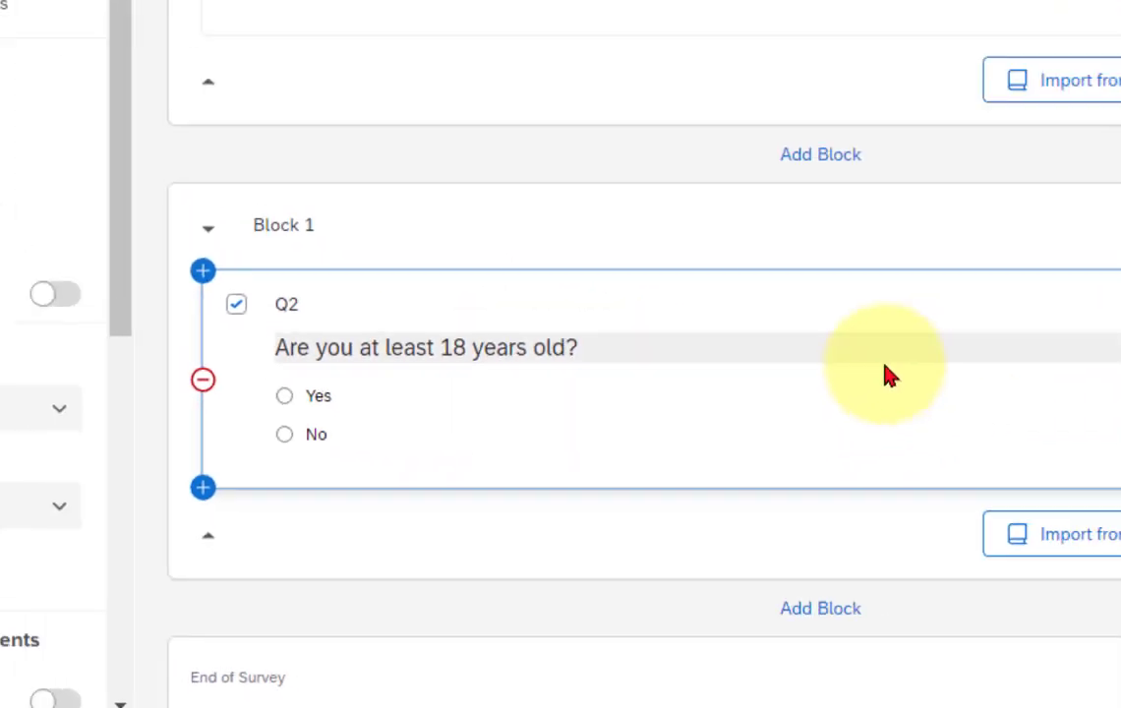
pyautogui.tripleClick(885, 366)
pyautogui.click(630, 531)
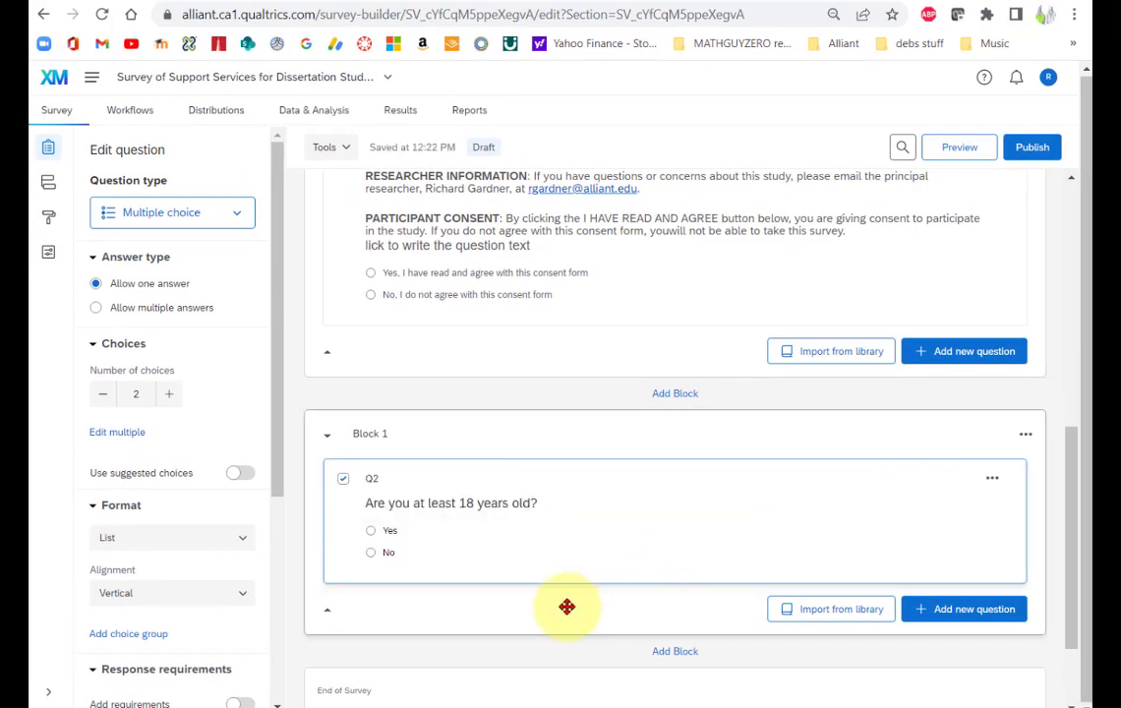
# - Rename the block containing the age question to "Qualifier 02 Age"
pyautogui.click(418, 436)
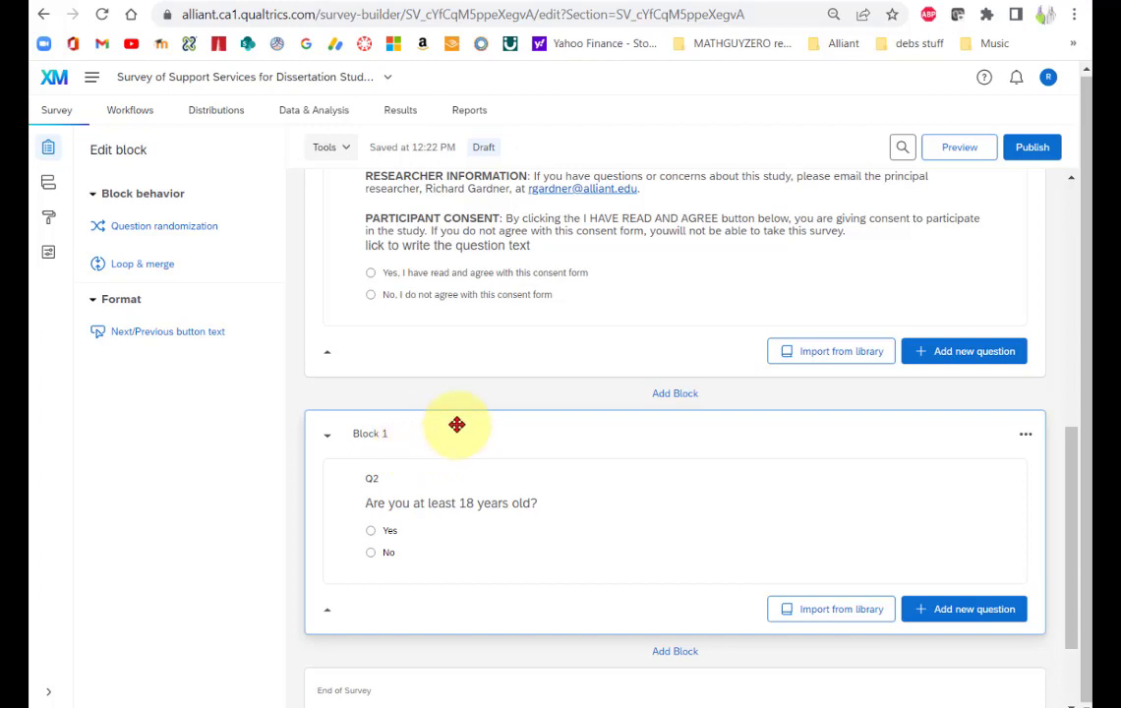
pyautogui.click(385, 434)
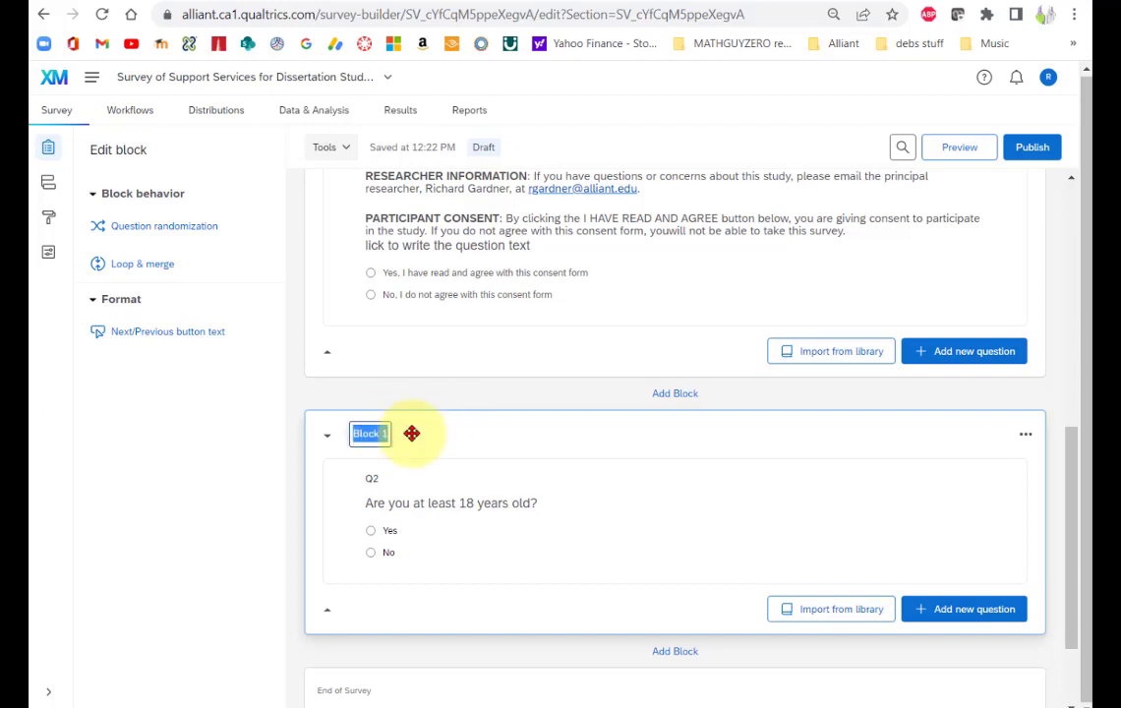
pyautogui.write('Qua')
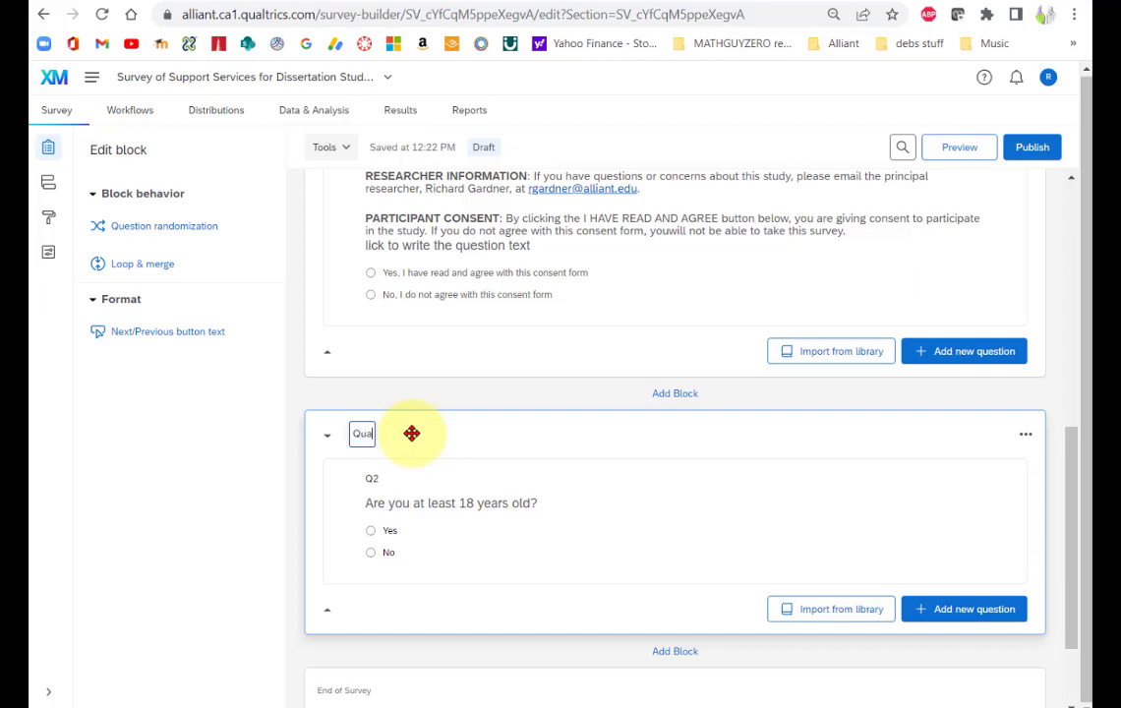
pyautogui.write('lifier')
pyautogui.write(' Qu')
pyautogui.write('ge')
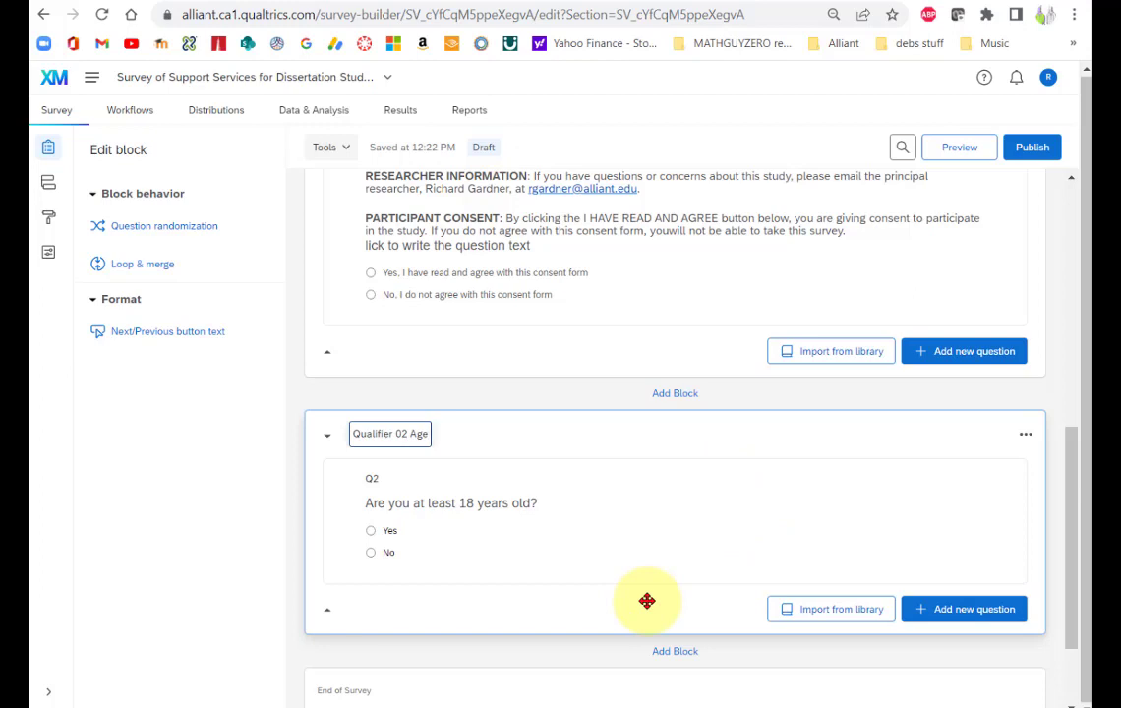
# - Add a new block below the age qualifier block and name it "Qualifier 03 Dissertation"
pyautogui.scroll(-2, 651, 590)
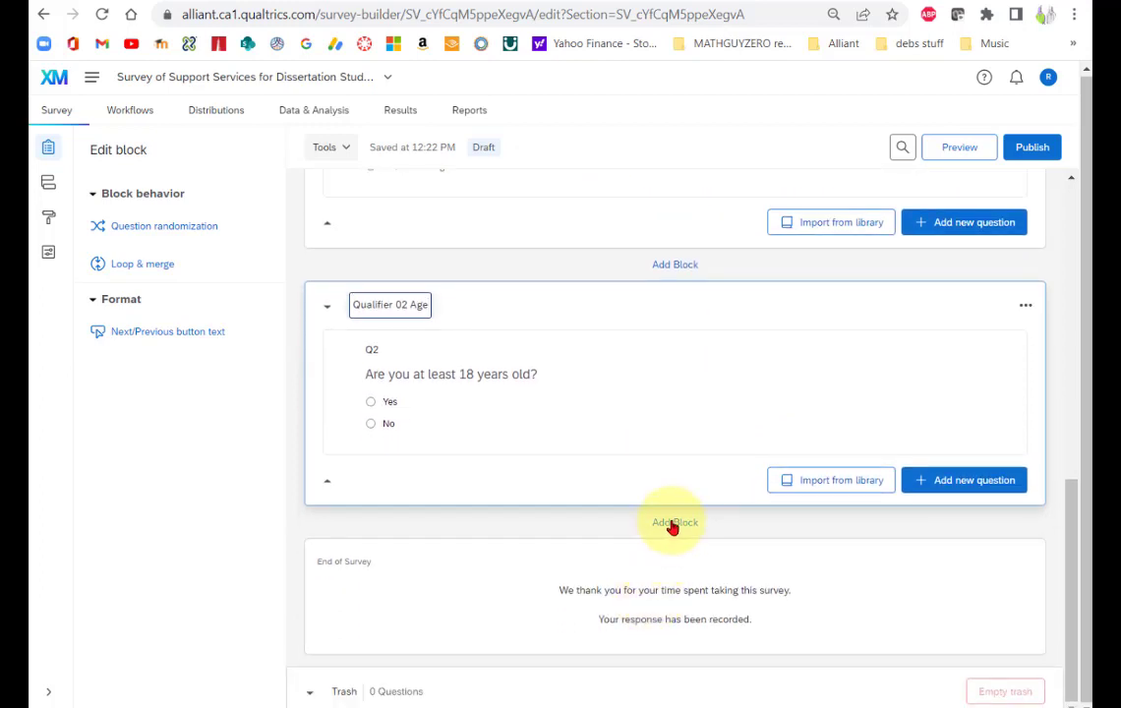
pyautogui.click(673, 526)
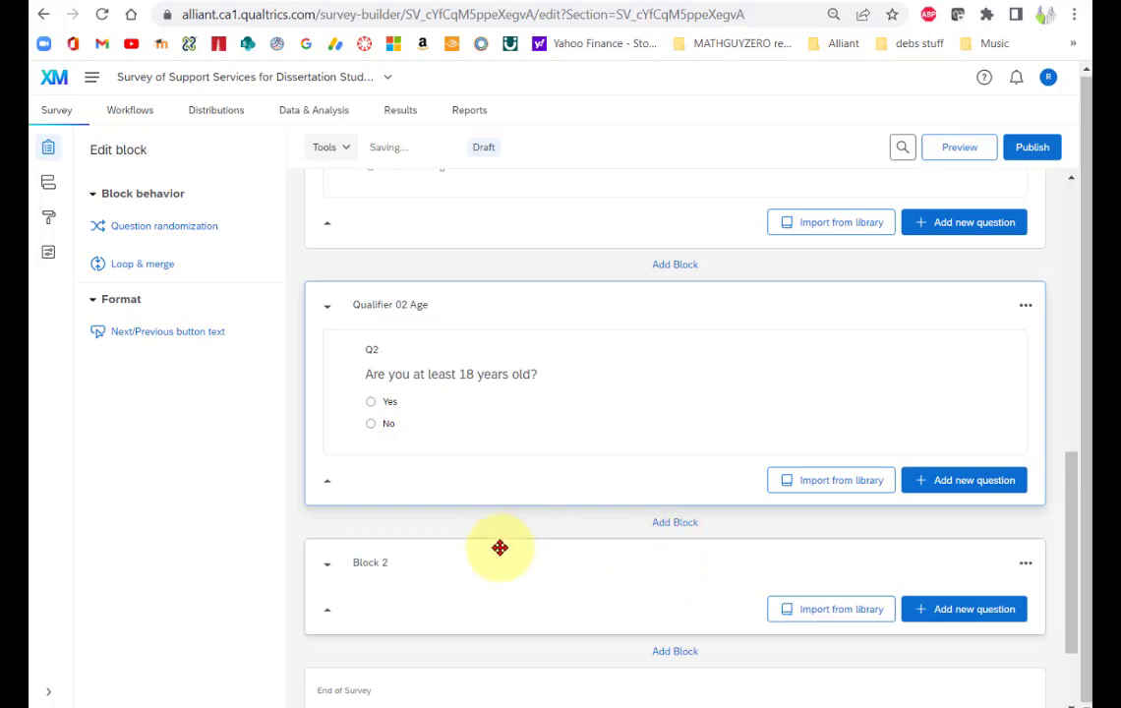
pyautogui.click(366, 566)
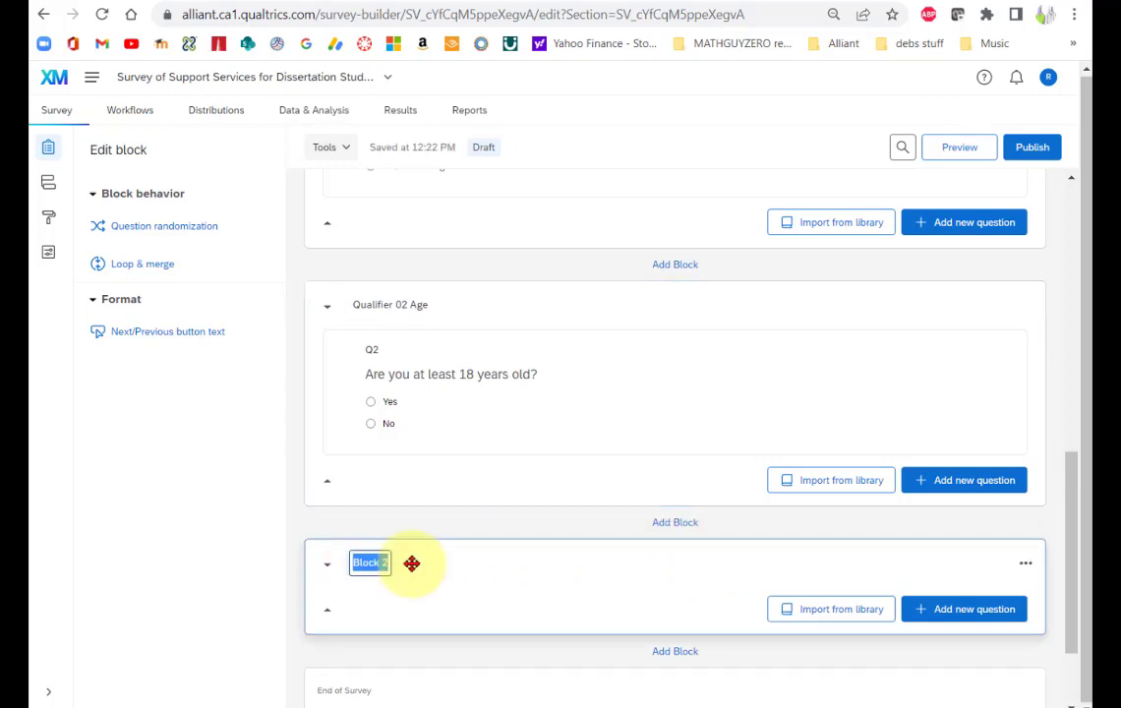
pyautogui.write('Q')
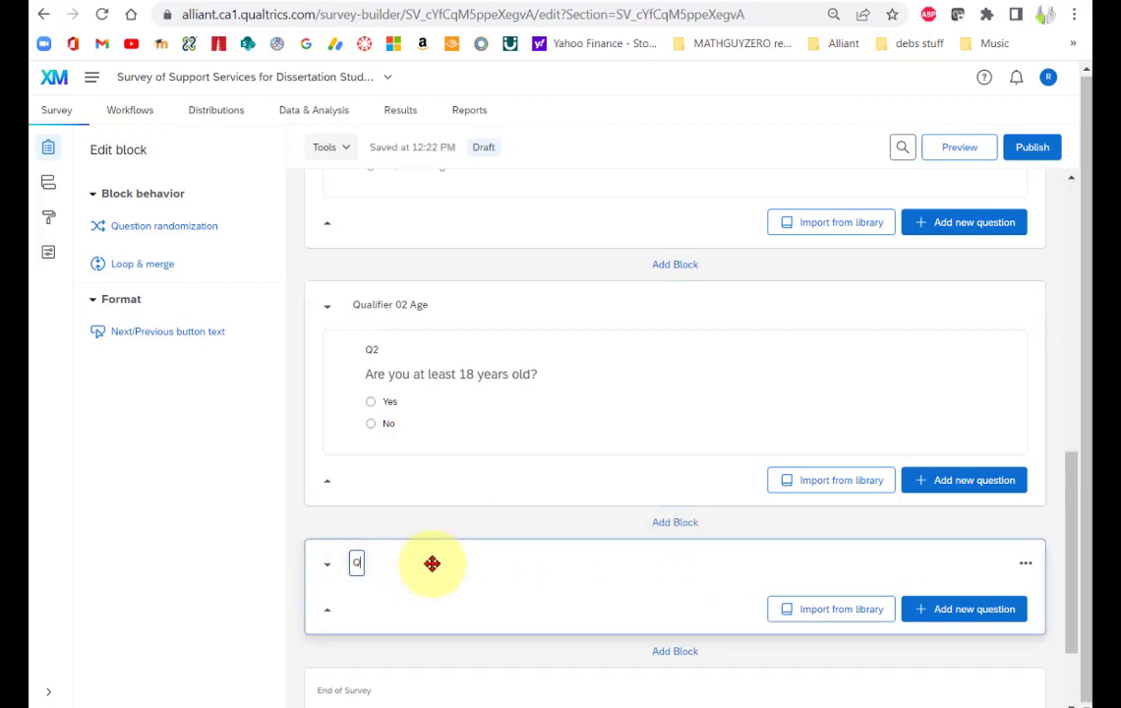
pyautogui.write('ualifier 03')
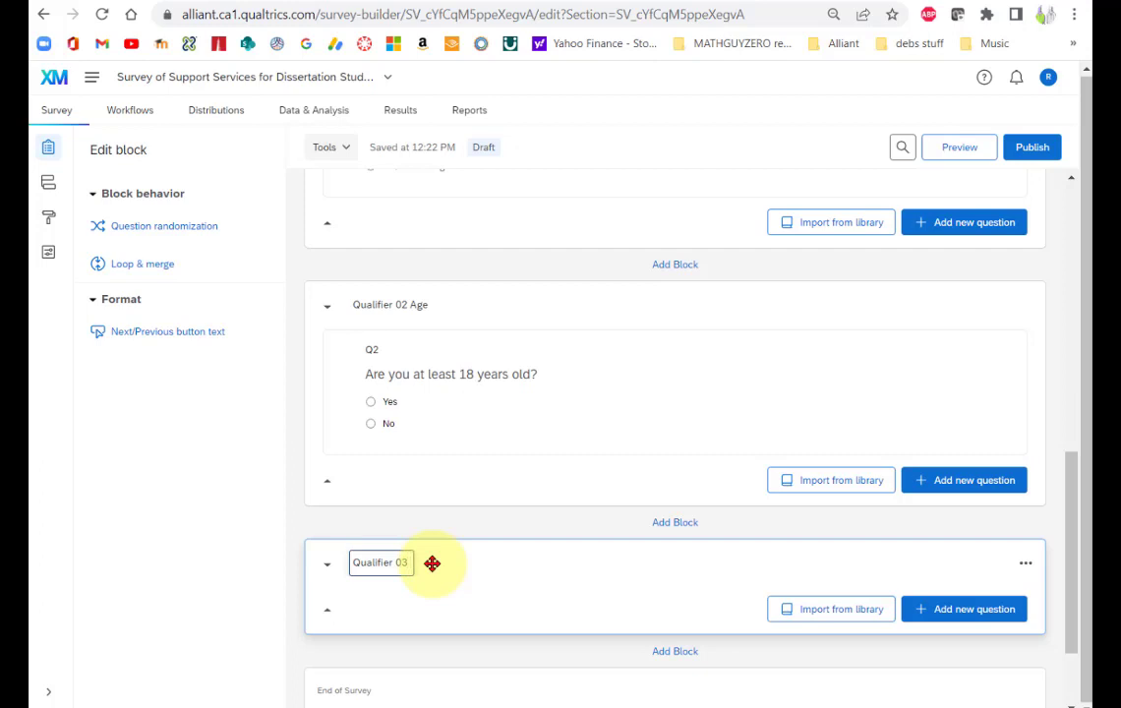
pyautogui.write('A')
pyautogui.press('BackSpace')
pyautogui.press('BackSpace')
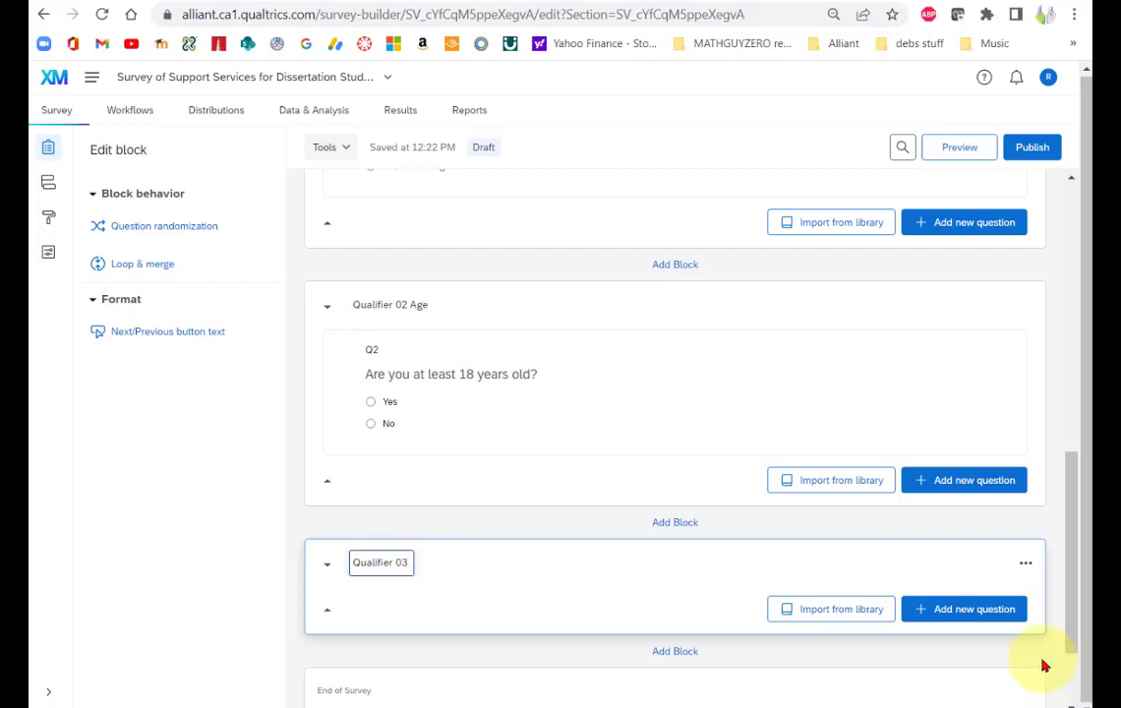
pyautogui.write('Dissertation')
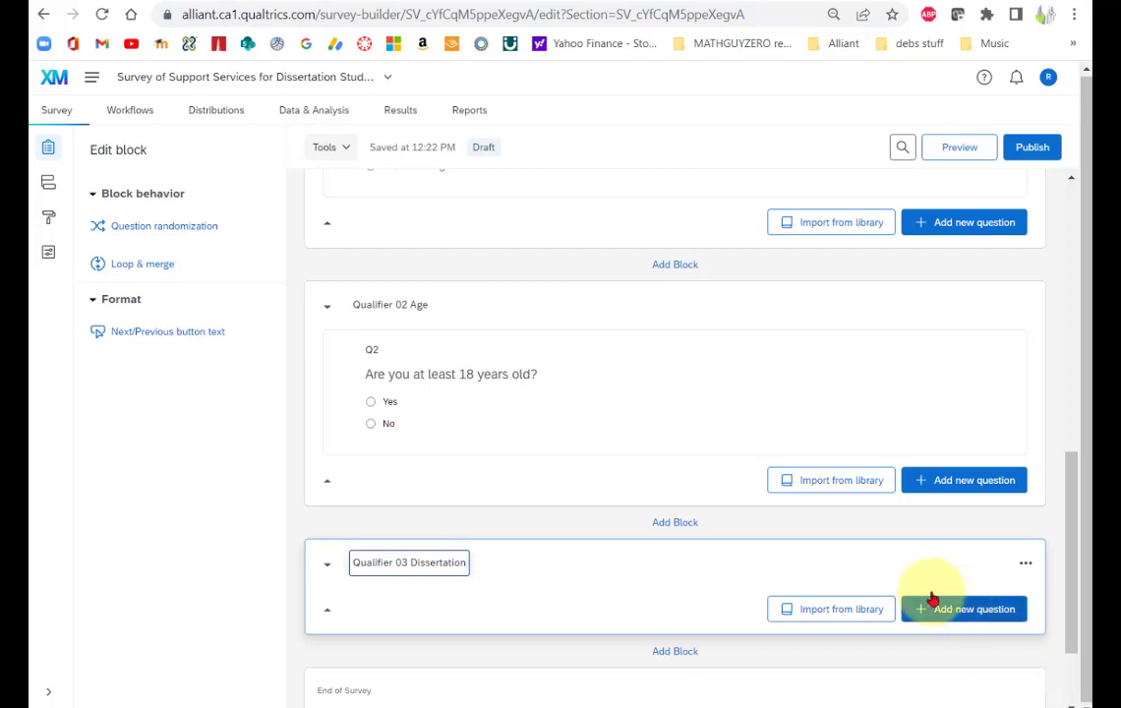
# - Insert a multiple choice question in the Qualifier 03 Dissertation block with the text "Are you currently working on a dissertation?"
pyautogui.click(962, 612)
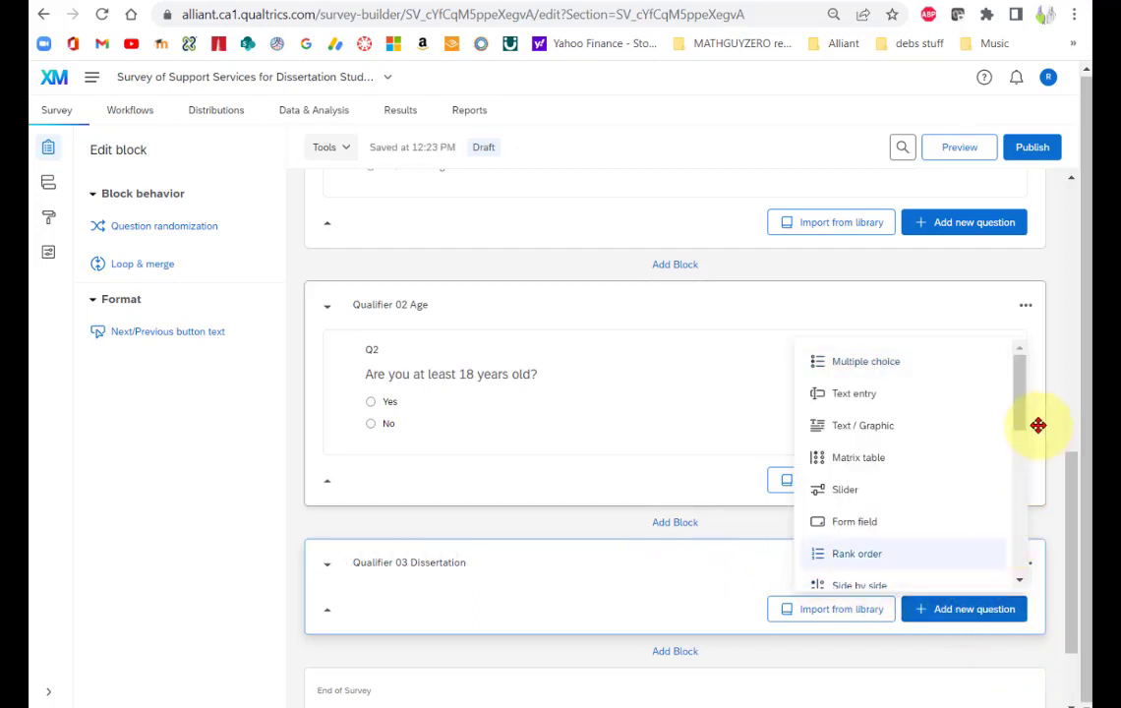
pyautogui.click(866, 364)
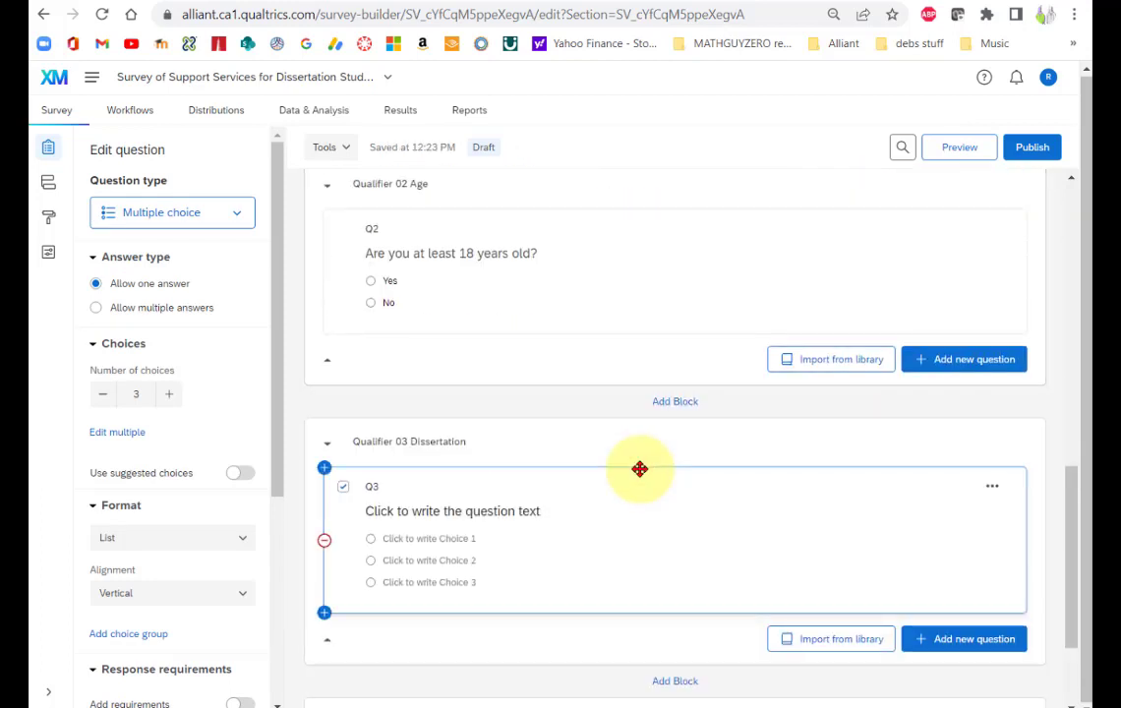
pyautogui.click(464, 352)
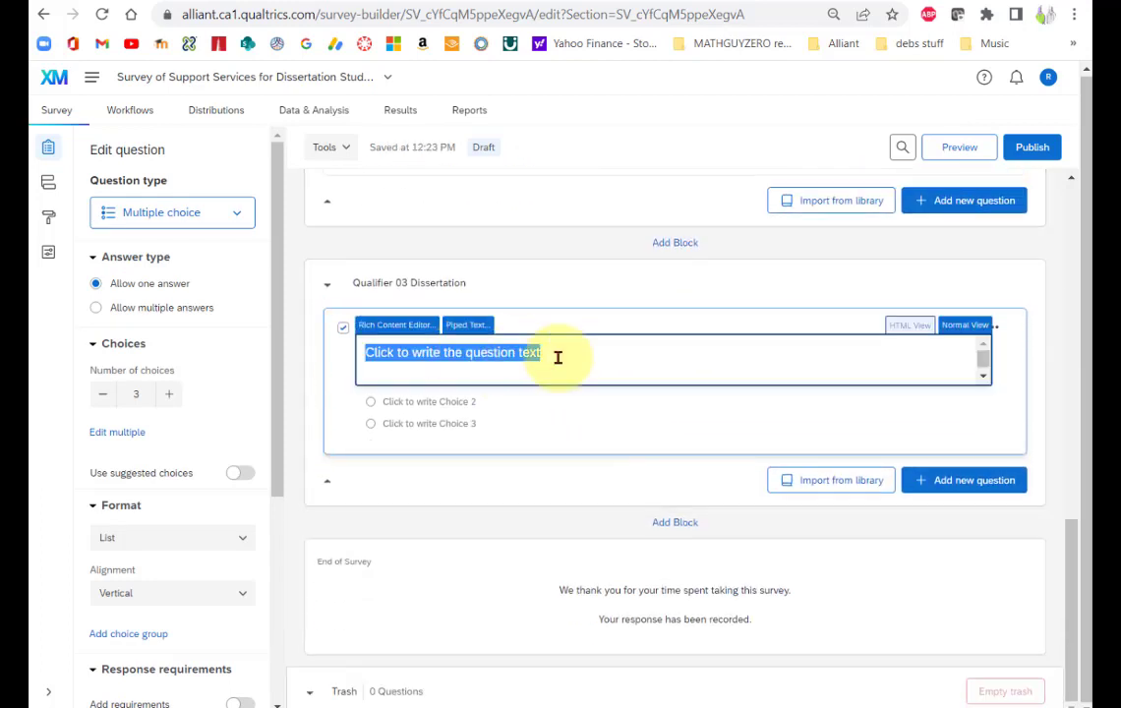
pyautogui.write('Ar')
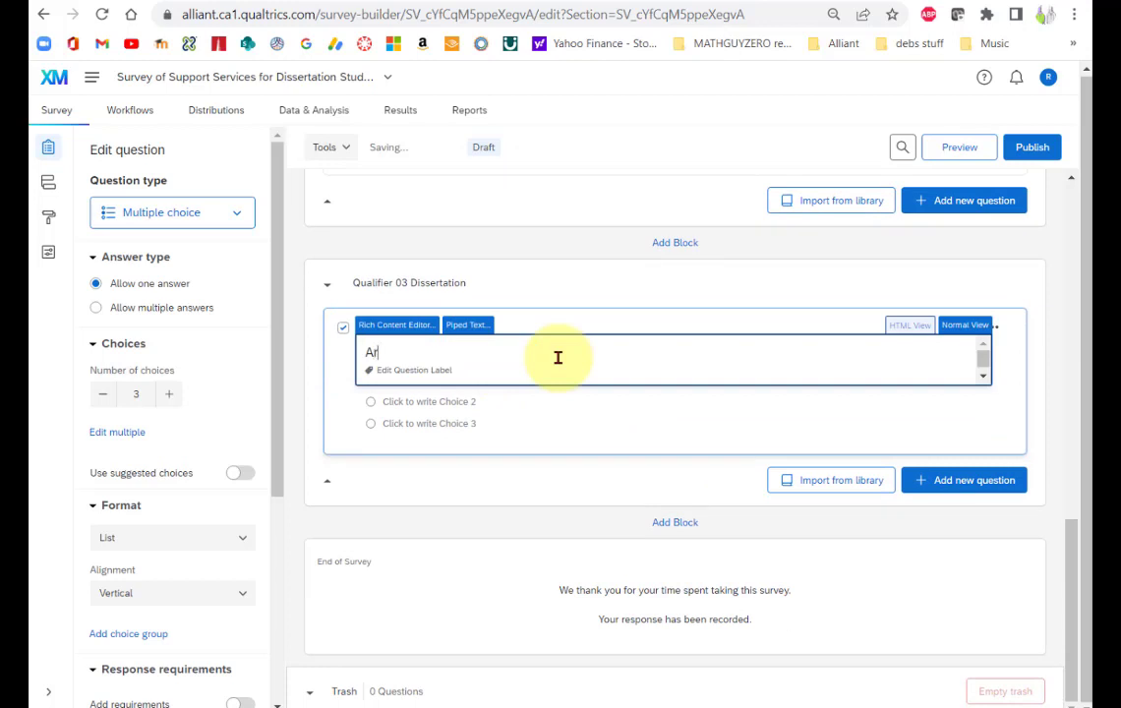
pyautogui.write('e you currently ')
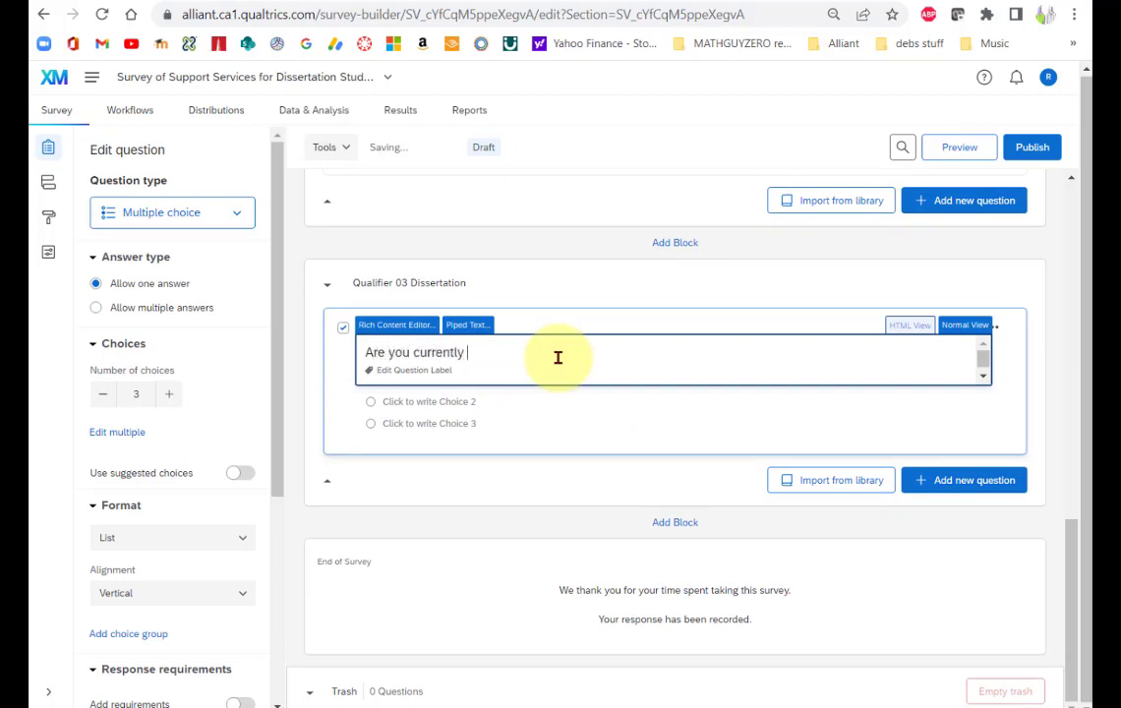
pyautogui.write('working on a dissertation?')
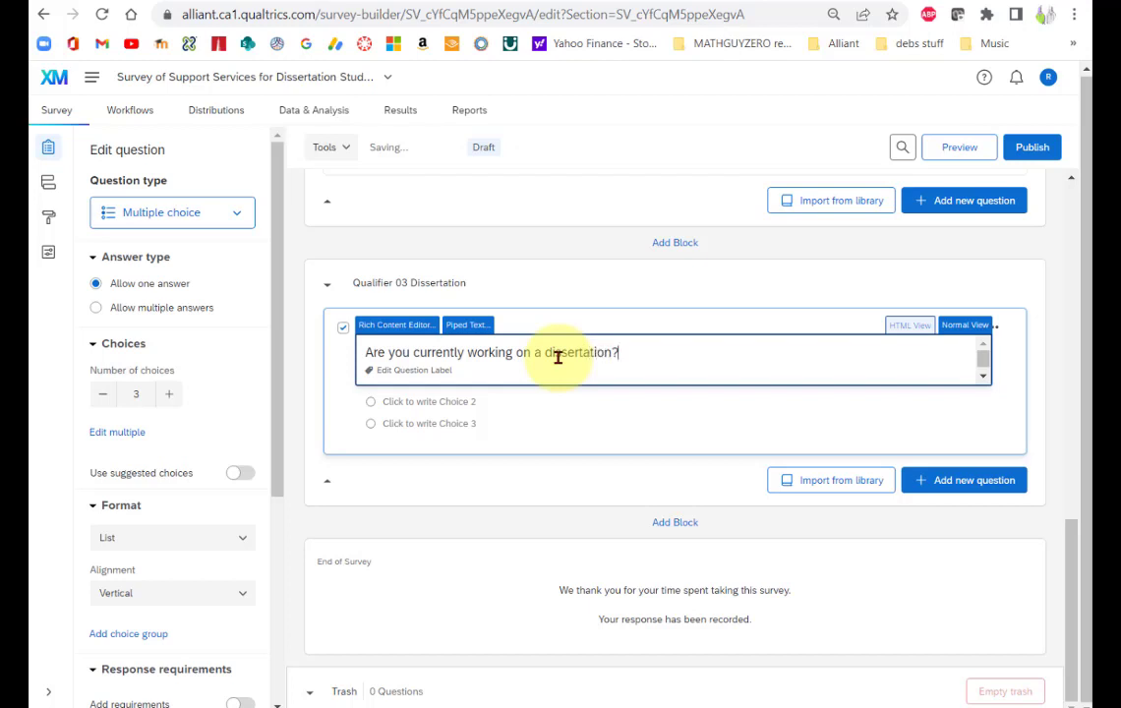
pyautogui.click(672, 413)
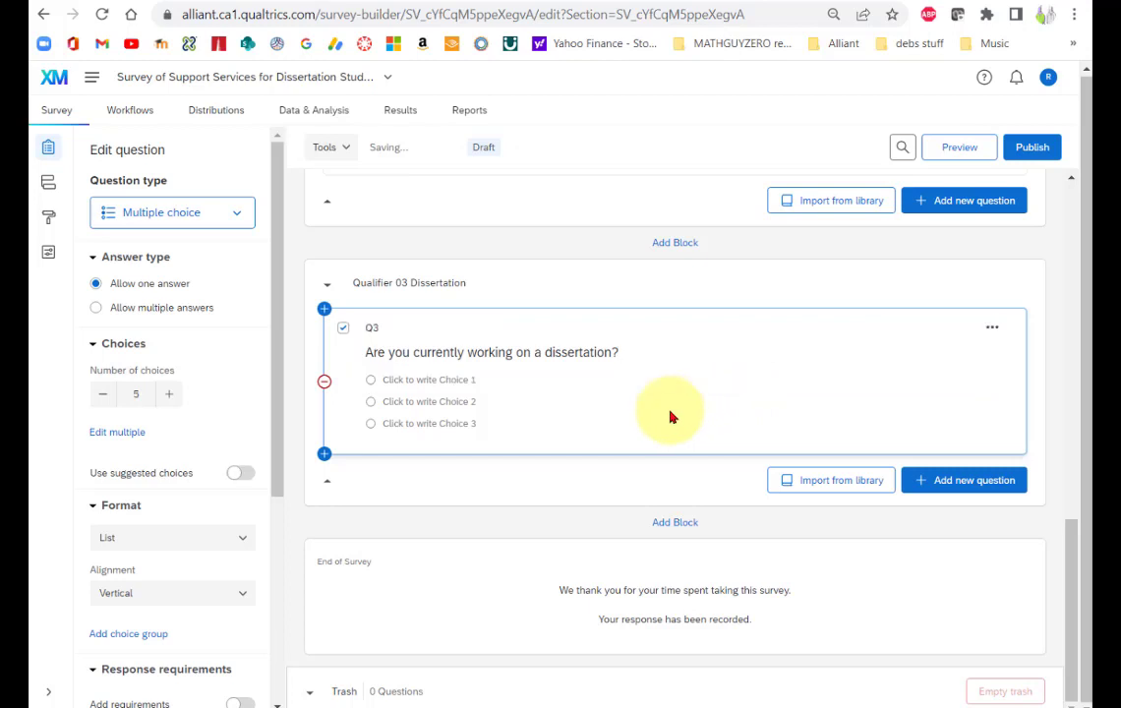
# - Replace Q3's first answer choice, "Definitely not", with "Yes" and remove the "Maybe" and "Probably yes" choices
pyautogui.click(425, 382)
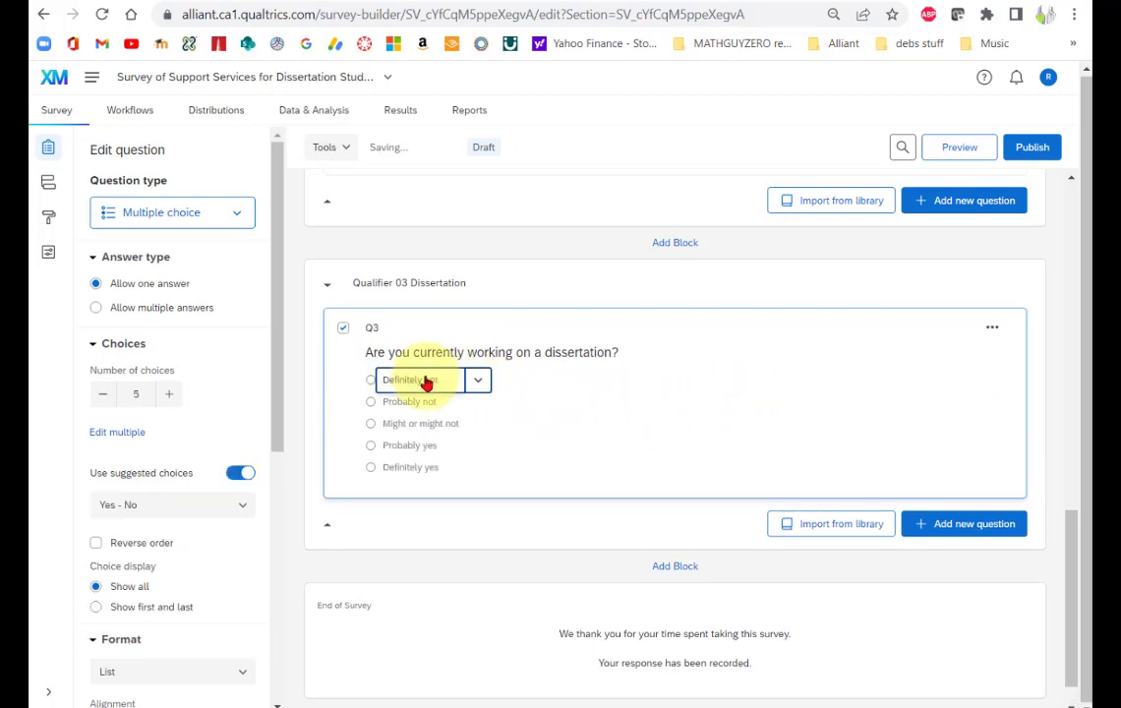
pyautogui.write('Yes')
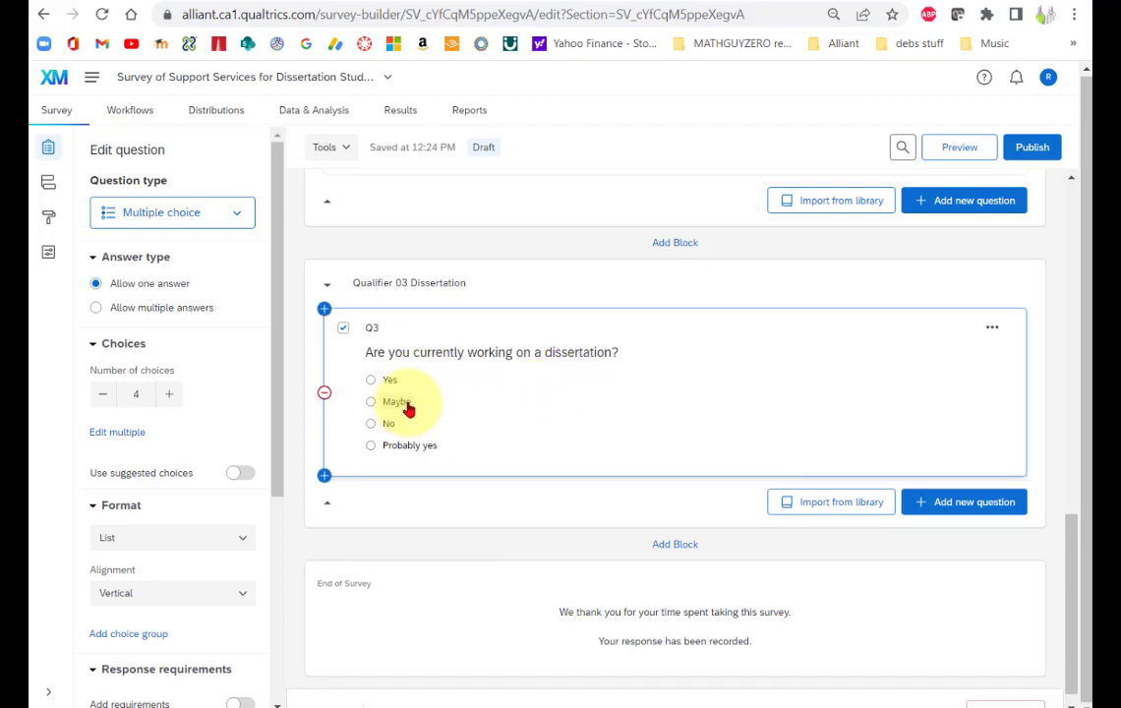
pyautogui.click(406, 404)
pyautogui.click(450, 402)
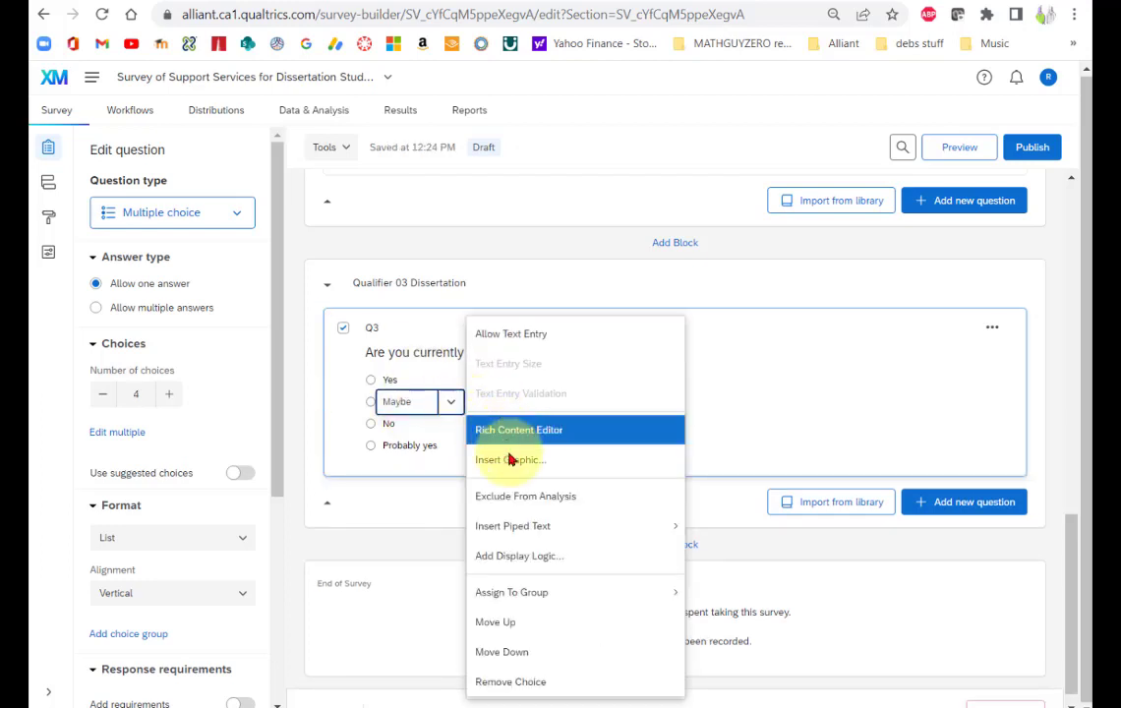
pyautogui.click(512, 681)
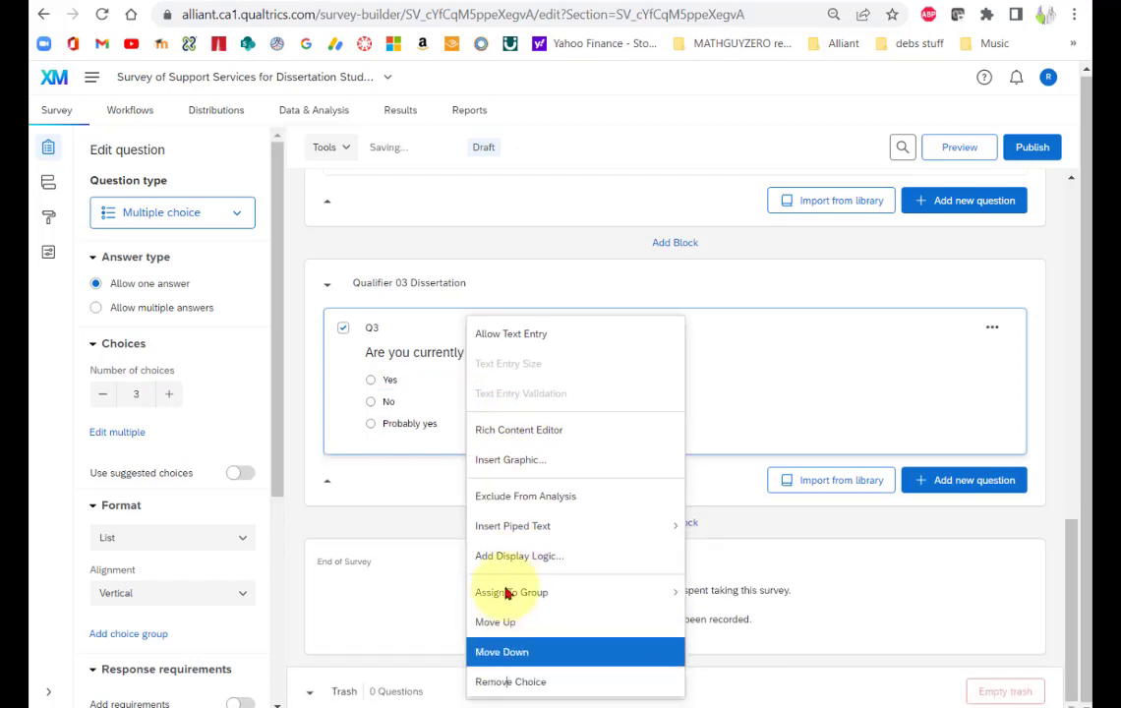
pyautogui.click(440, 423)
pyautogui.click(486, 429)
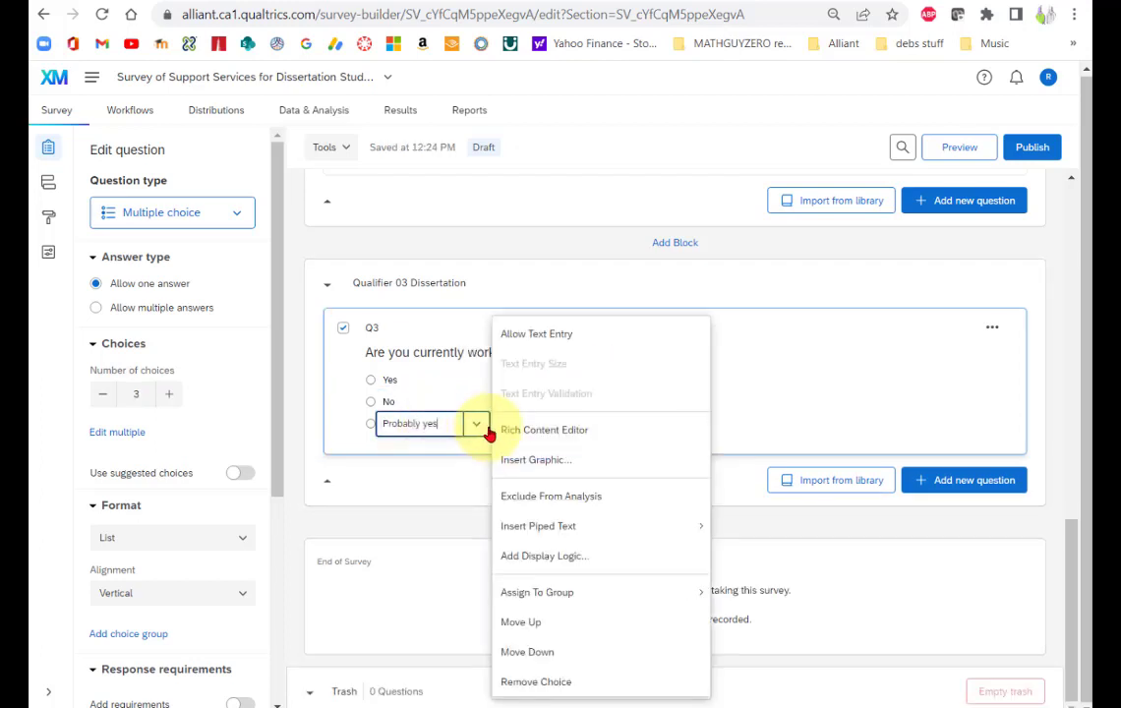
pyautogui.click(537, 681)
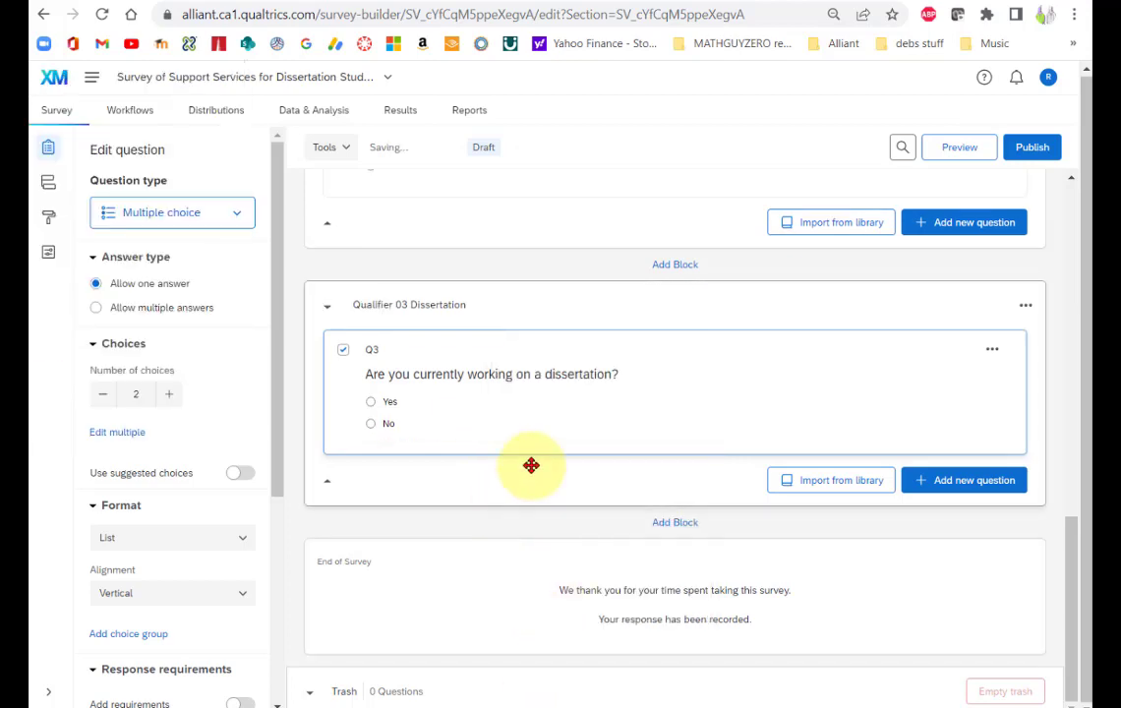
# - Add a new block below the Qualifier 03 Dissertation block and insert a multiple choice question in it
pyautogui.scroll(5, 531, 465)
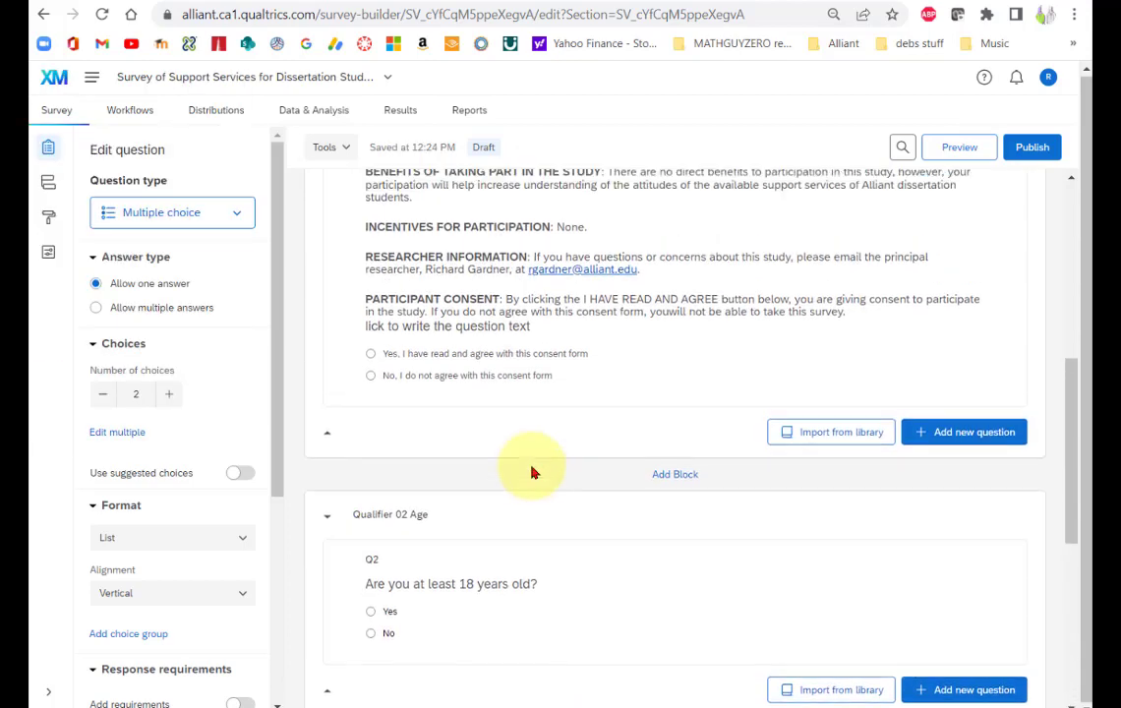
pyautogui.scroll(5, 531, 473)
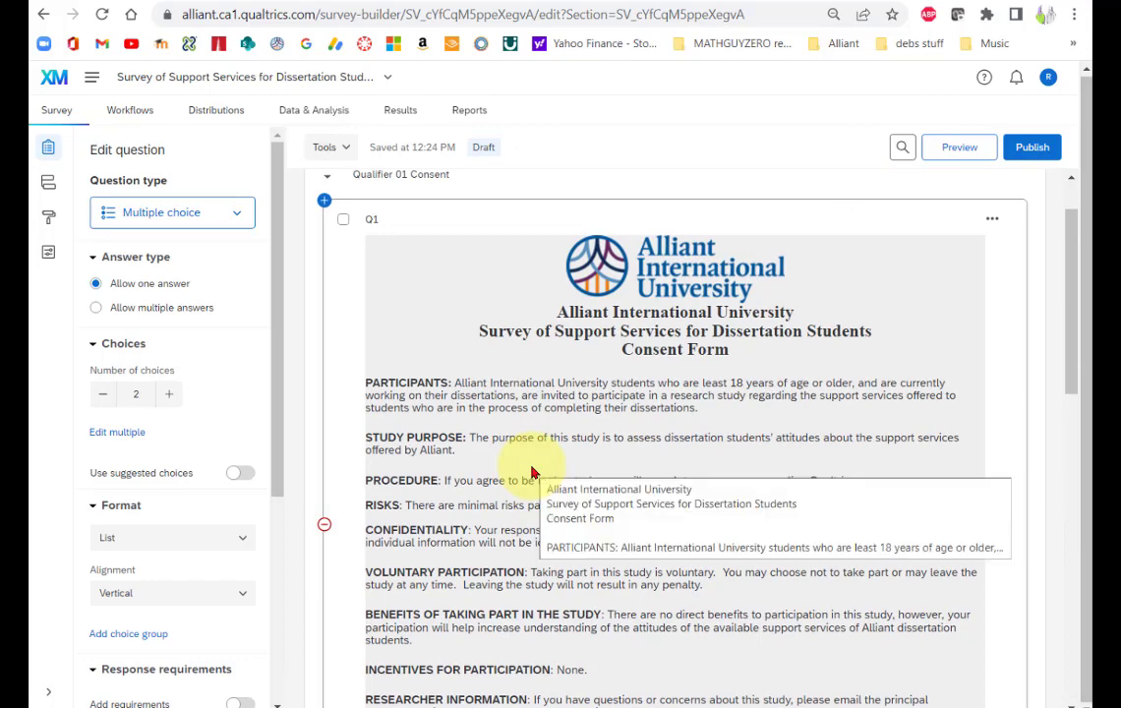
pyautogui.scroll(-10, 532, 473)
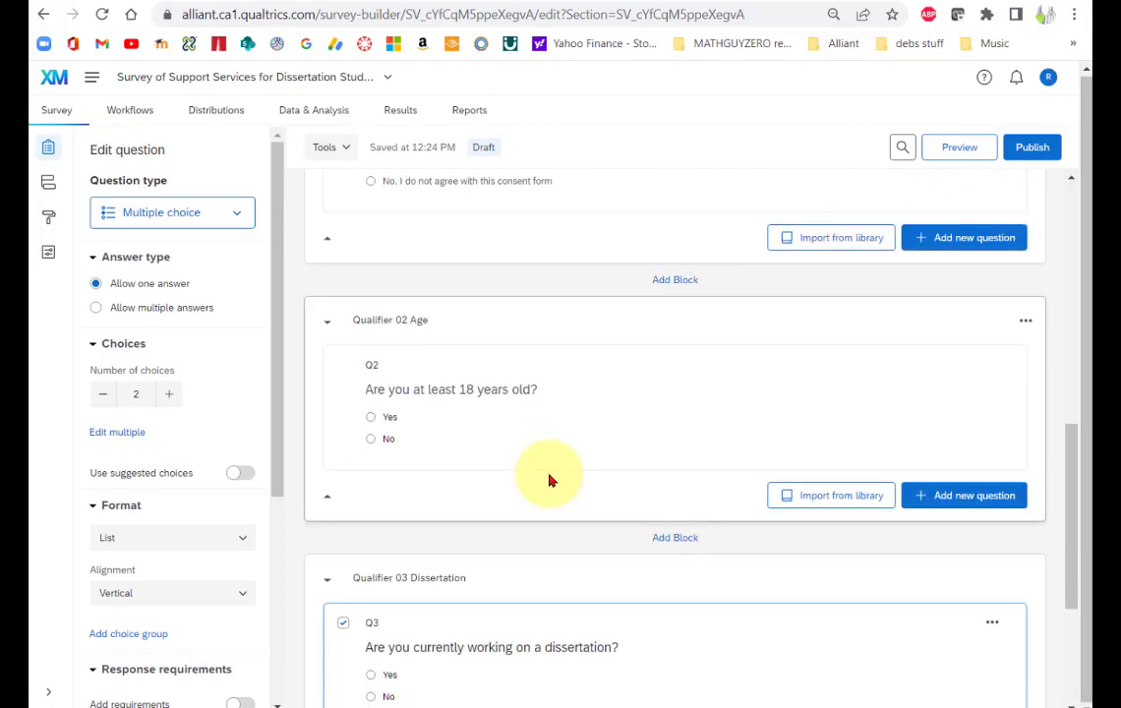
pyautogui.scroll(-3, 549, 478)
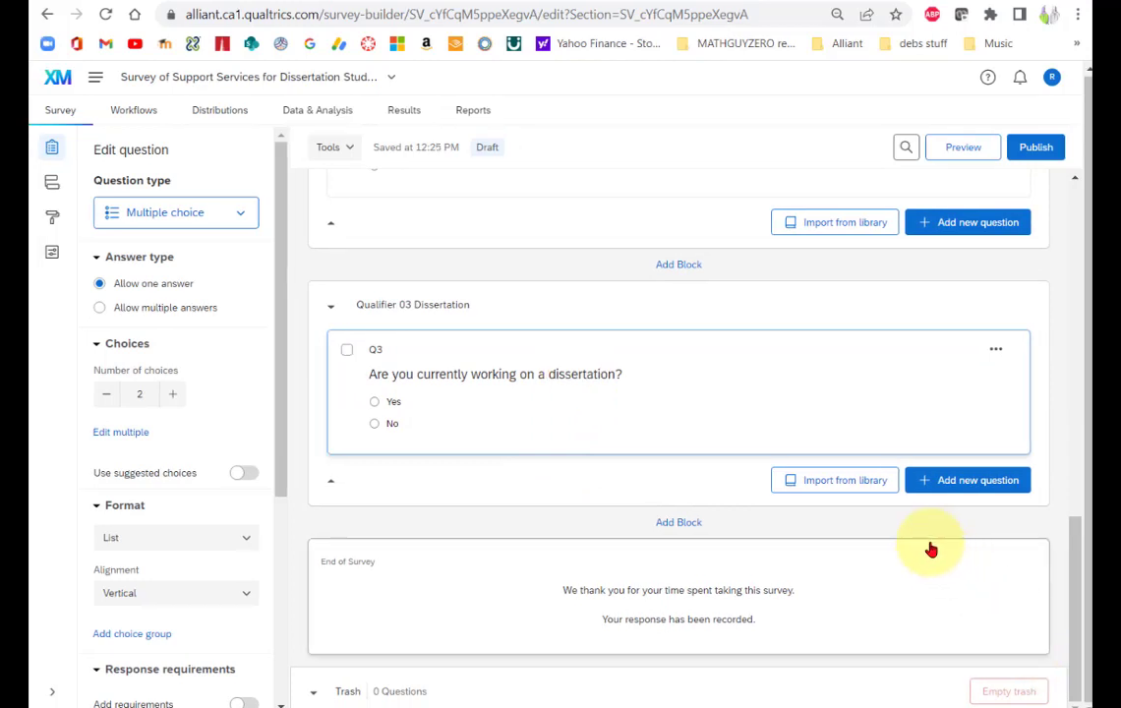
pyautogui.click(676, 523)
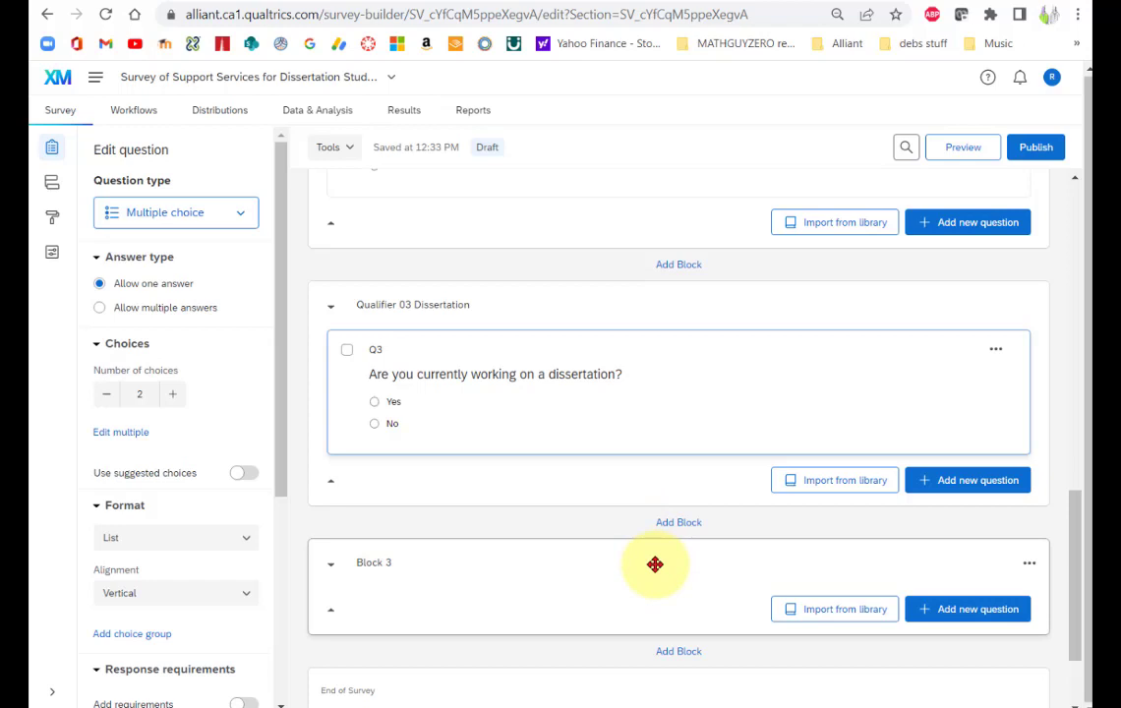
pyautogui.click(956, 610)
pyautogui.click(869, 363)
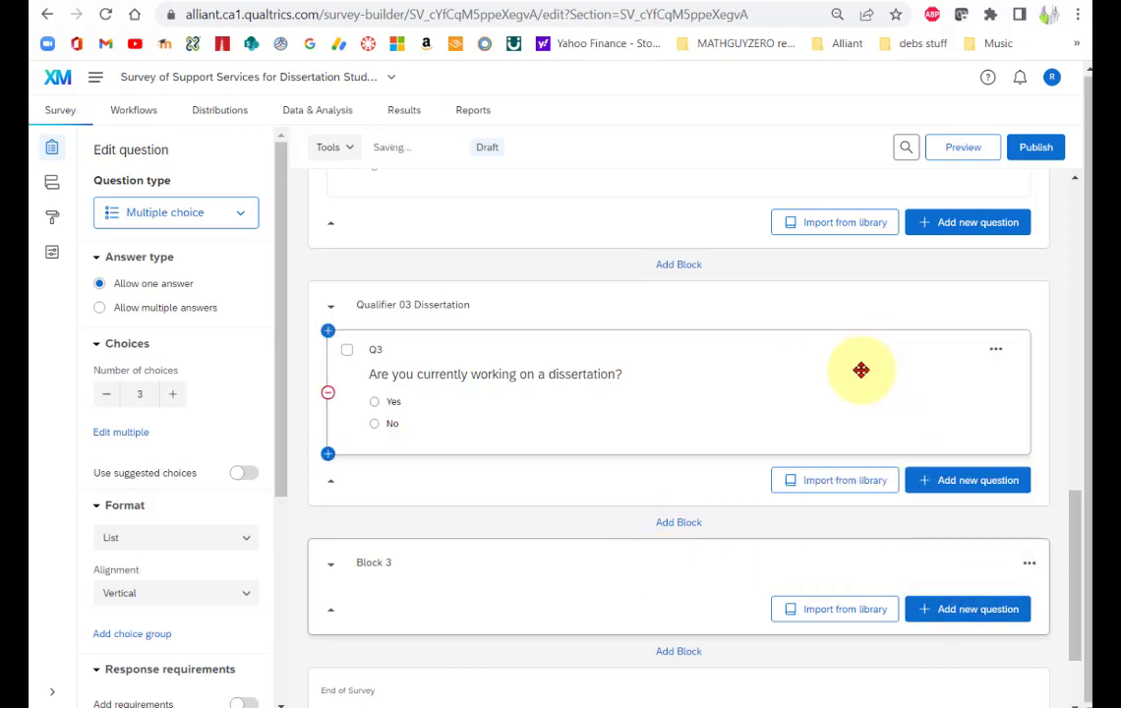
# - Set the text of the new multiple choice question in Block 3 to "Are you a current Alliant student?"
pyautogui.scroll(-2, 636, 588)
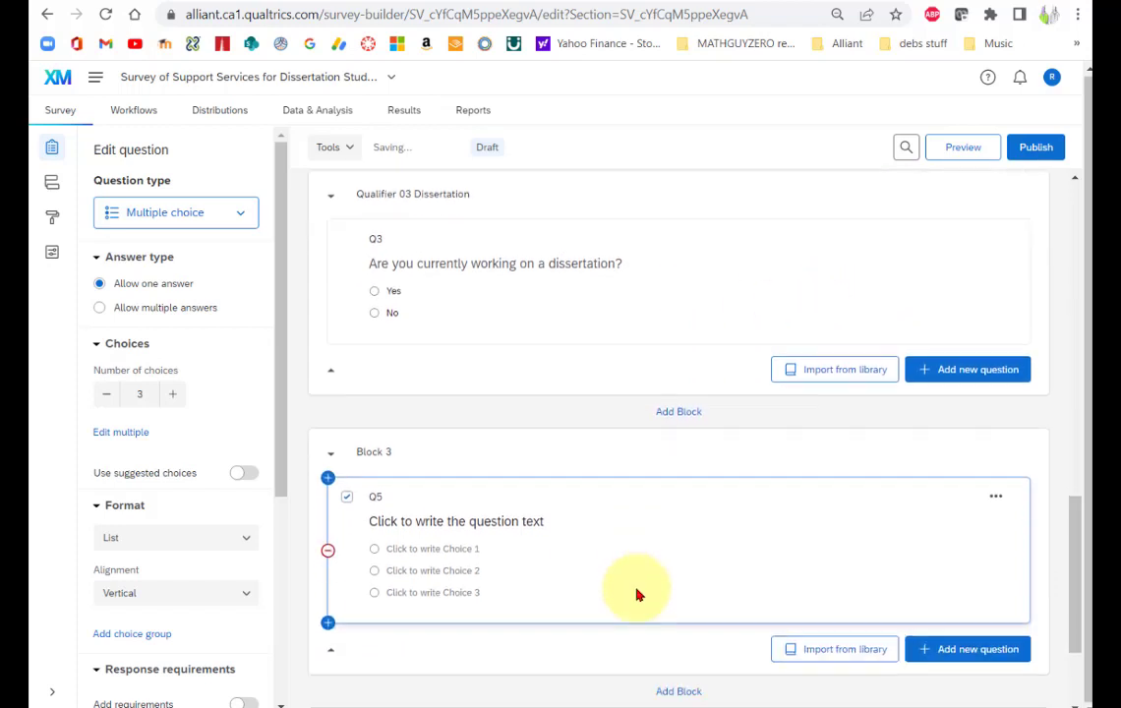
pyautogui.click(476, 418)
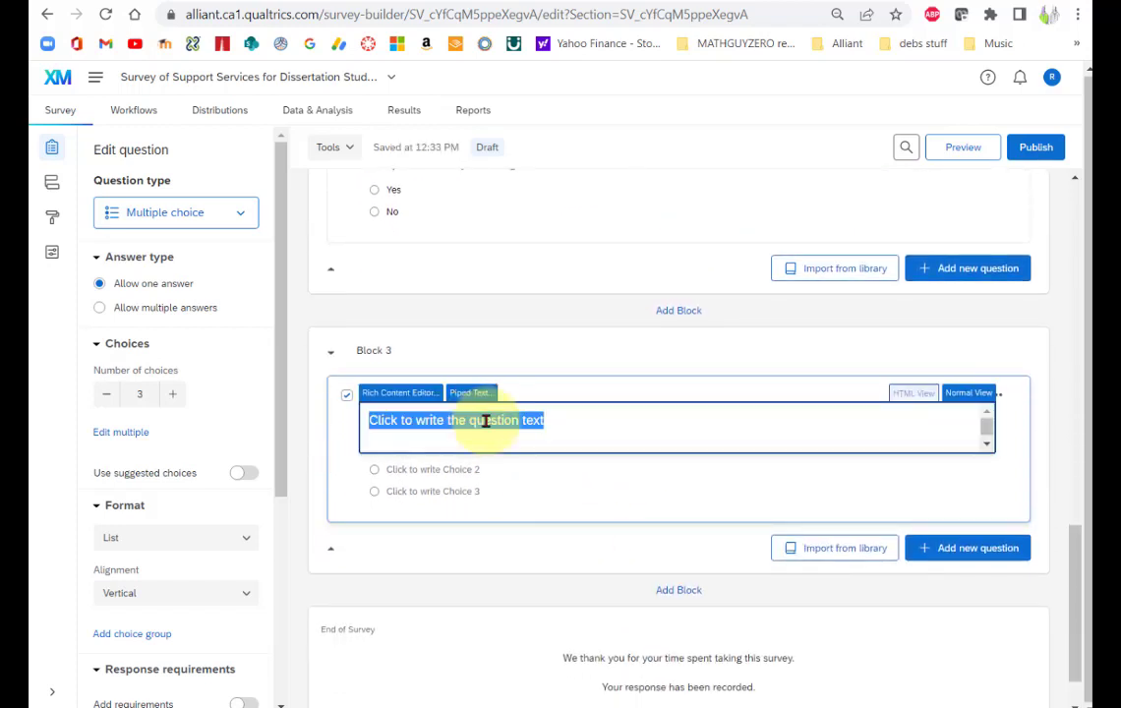
pyautogui.write('A')
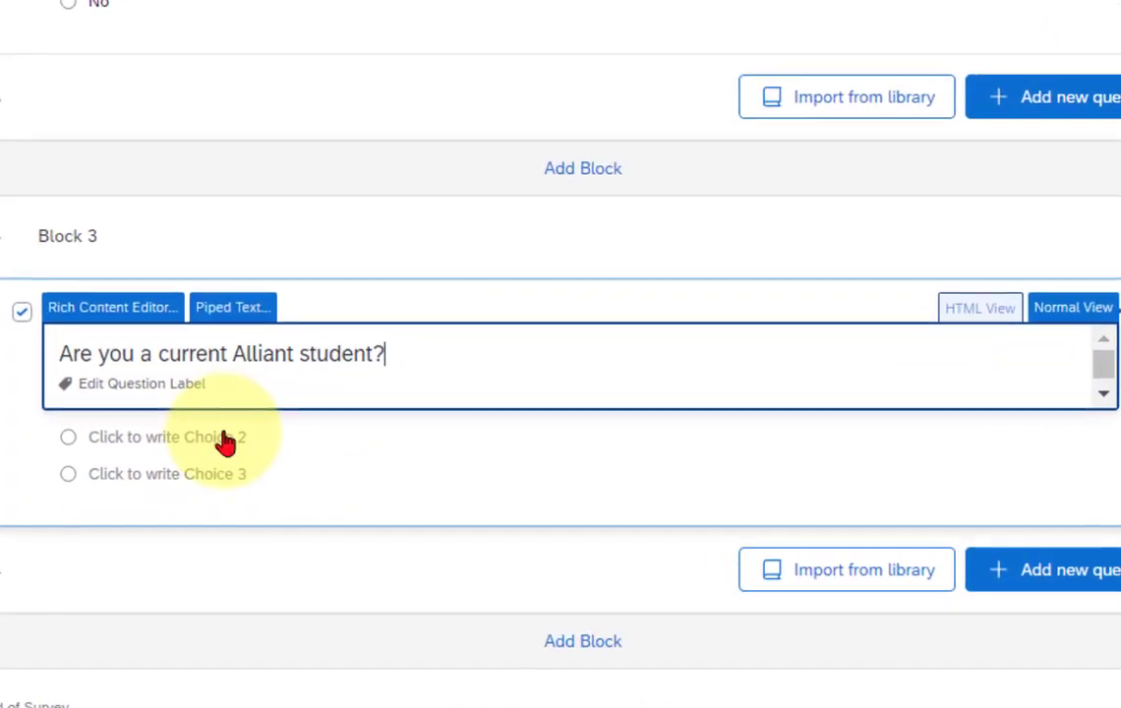
# - Replace Q5's choice "Probably not" with "Yes" and its choice "Might or might not" with "No"
pyautogui.click(460, 472)
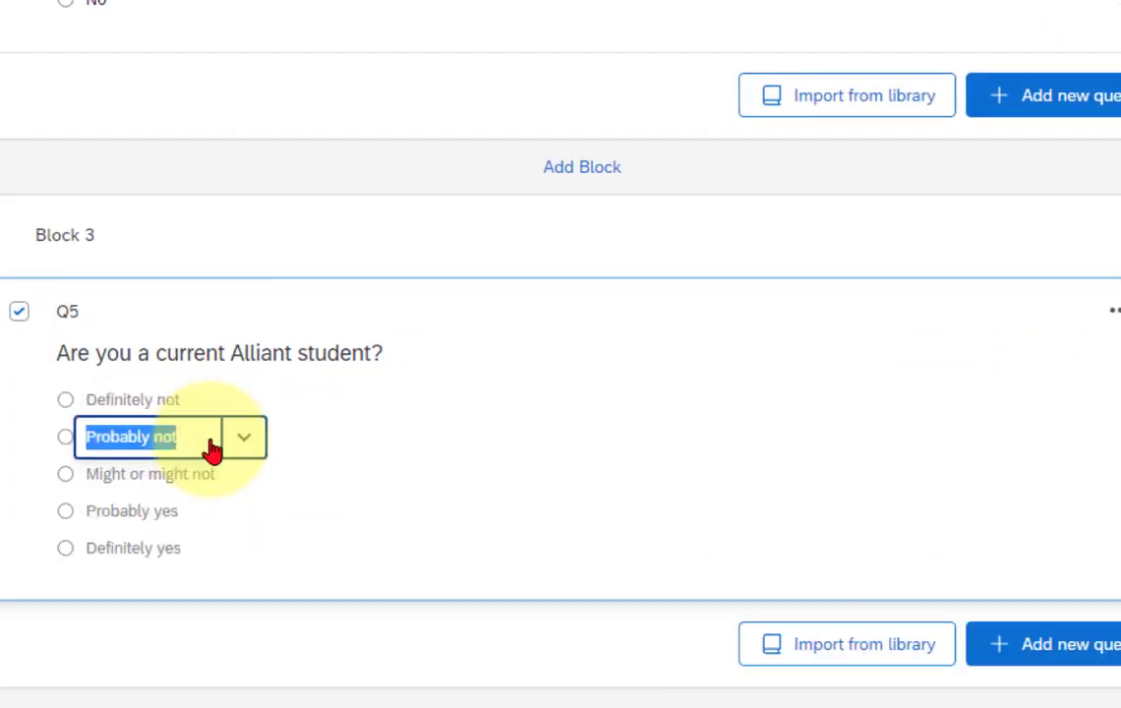
pyautogui.write('Yes')
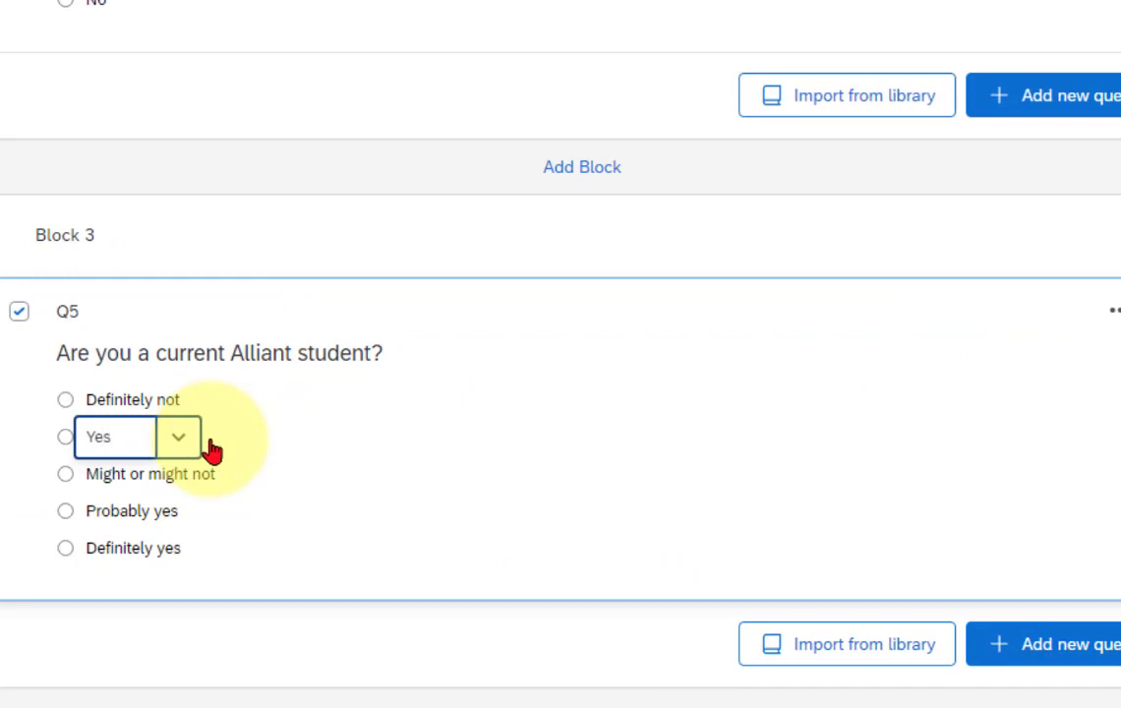
pyautogui.click(182, 485)
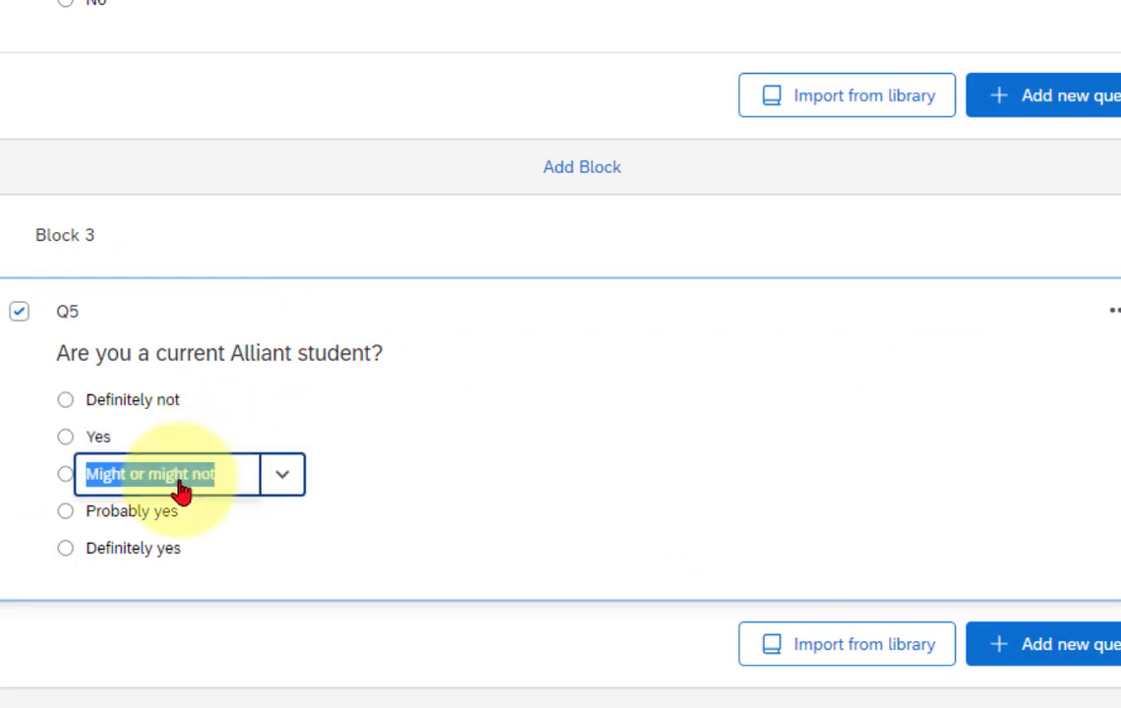
pyautogui.write('No')
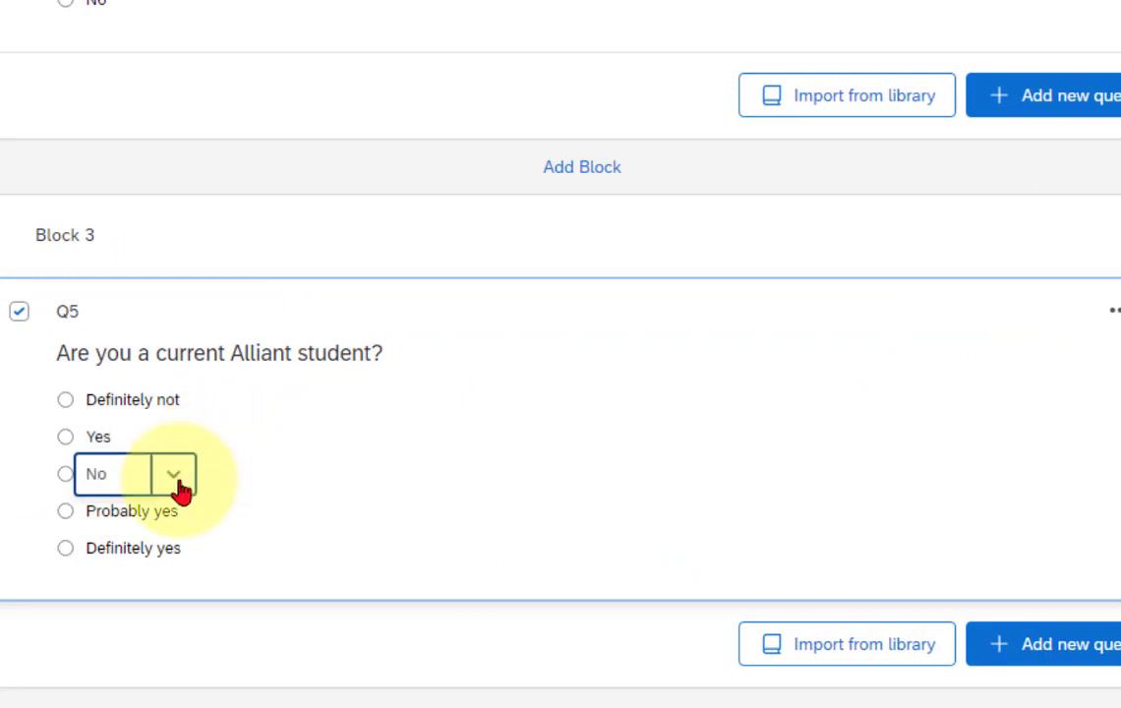
# - Remove the "Probably yes" and "Definitely yes" choices from Q5
pyautogui.click(175, 512)
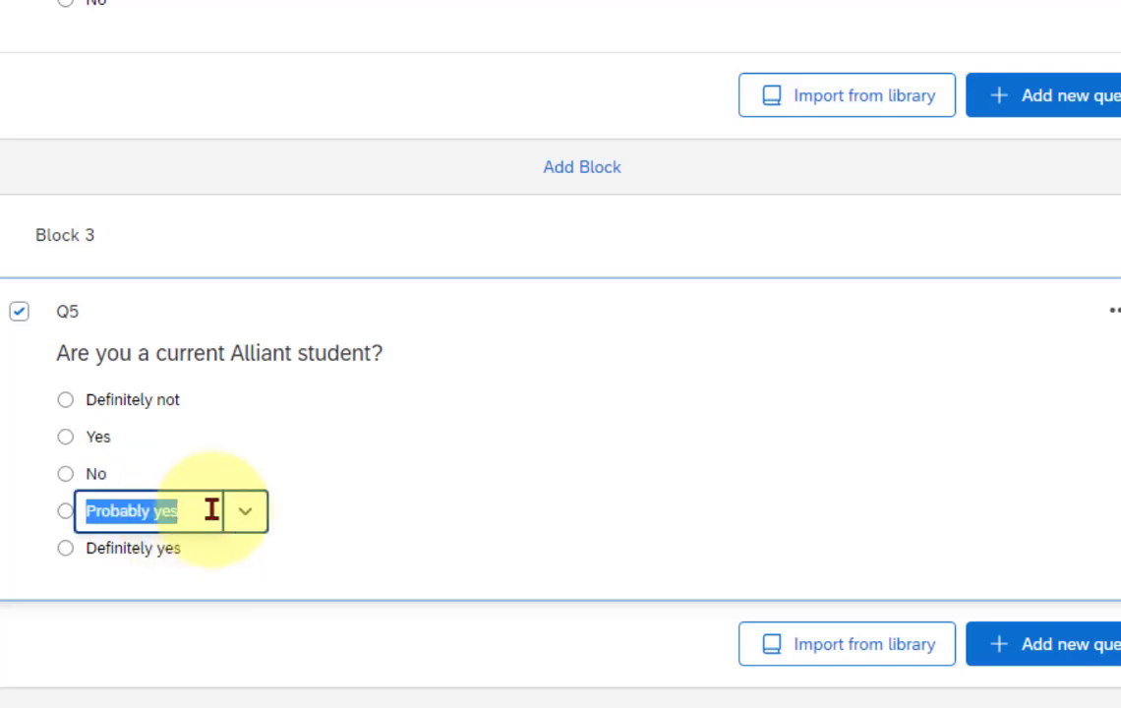
pyautogui.click(246, 521)
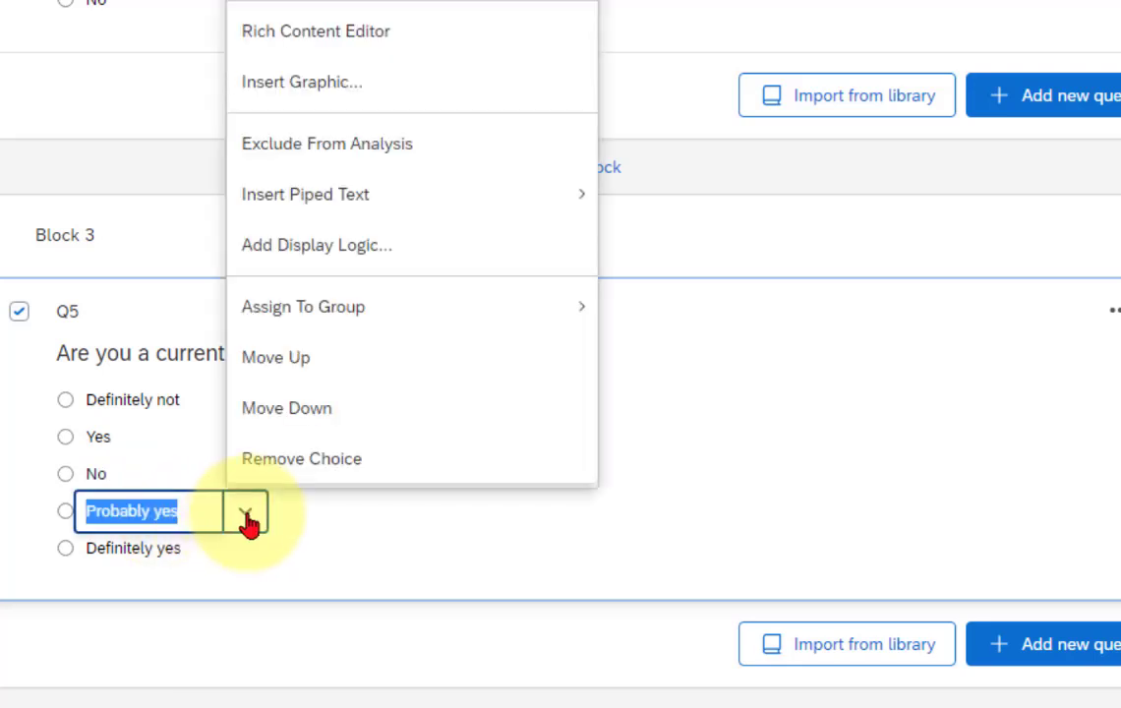
pyautogui.click(273, 459)
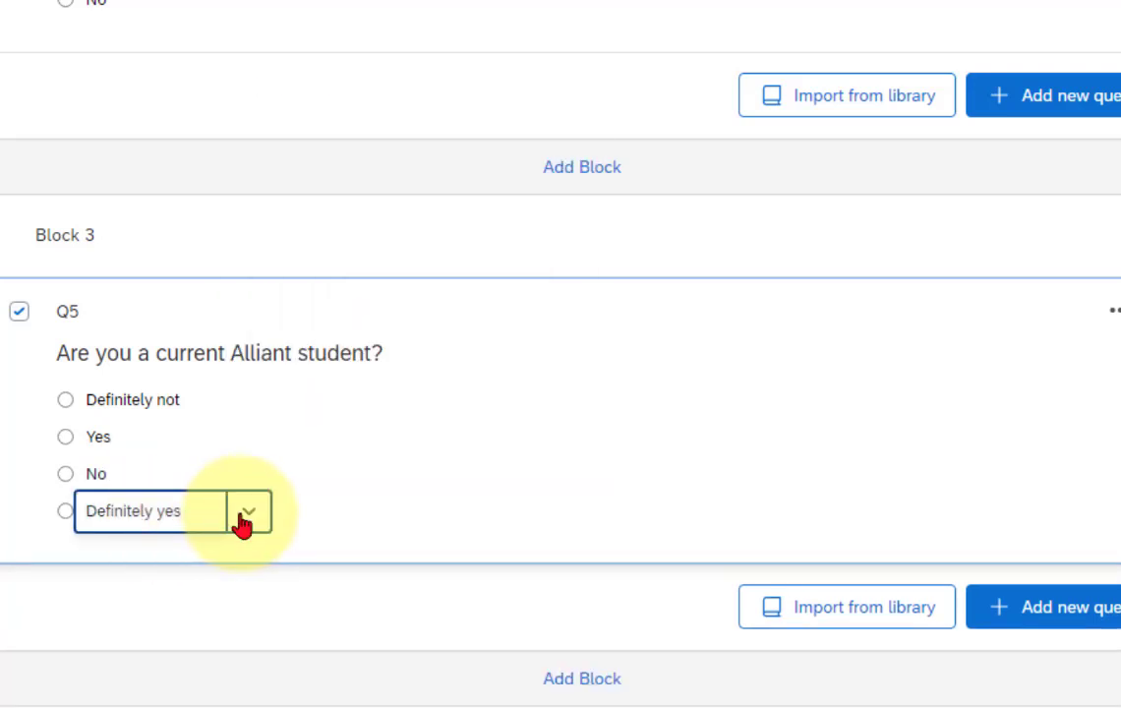
pyautogui.click(246, 521)
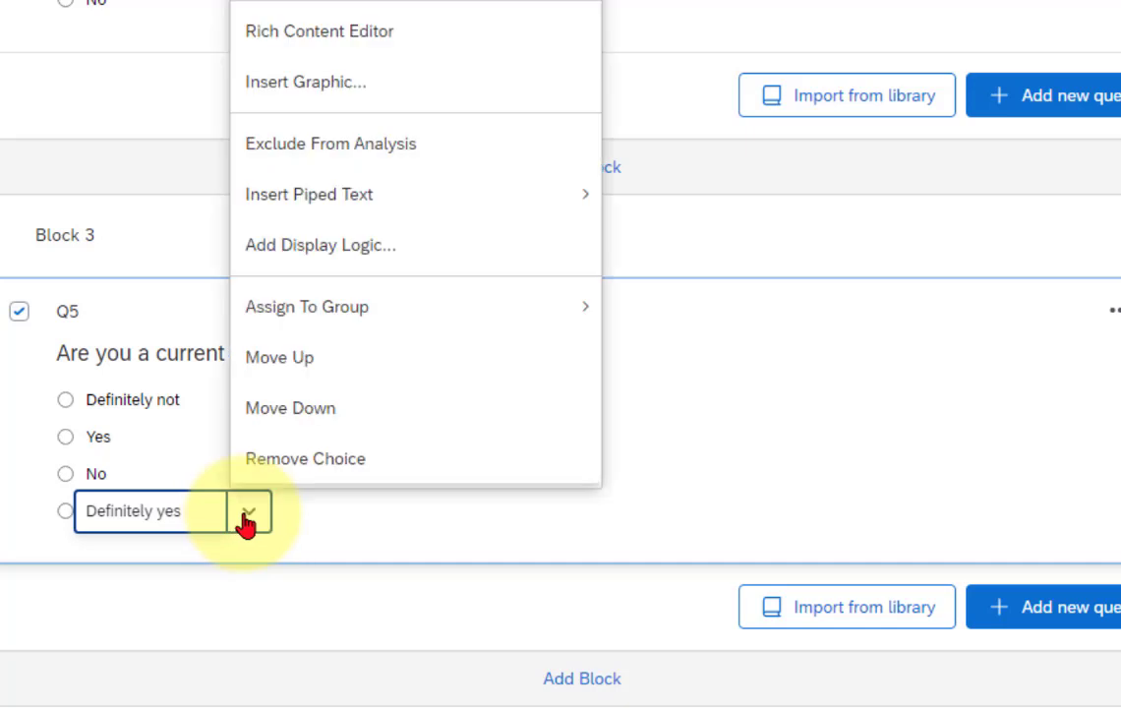
pyautogui.click(283, 472)
# - Rename Block 3 as "Qualifier 04 Alliant student"
pyautogui.click(66, 246)
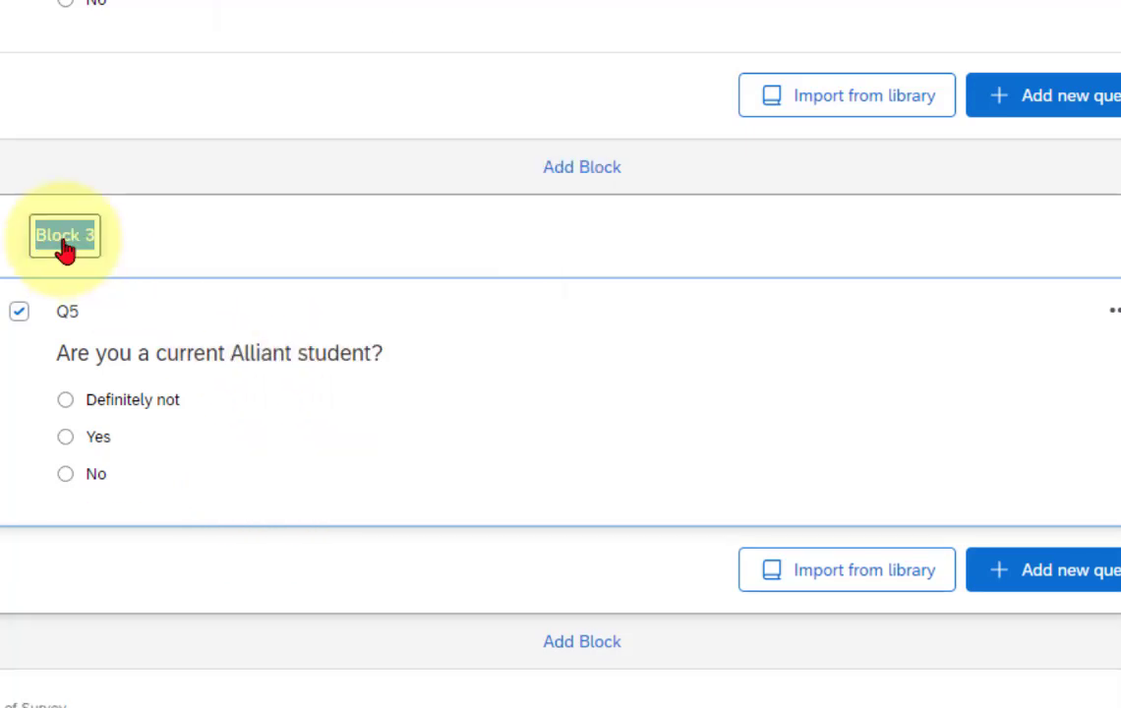
pyautogui.write('Qualifier 04 Alliant')
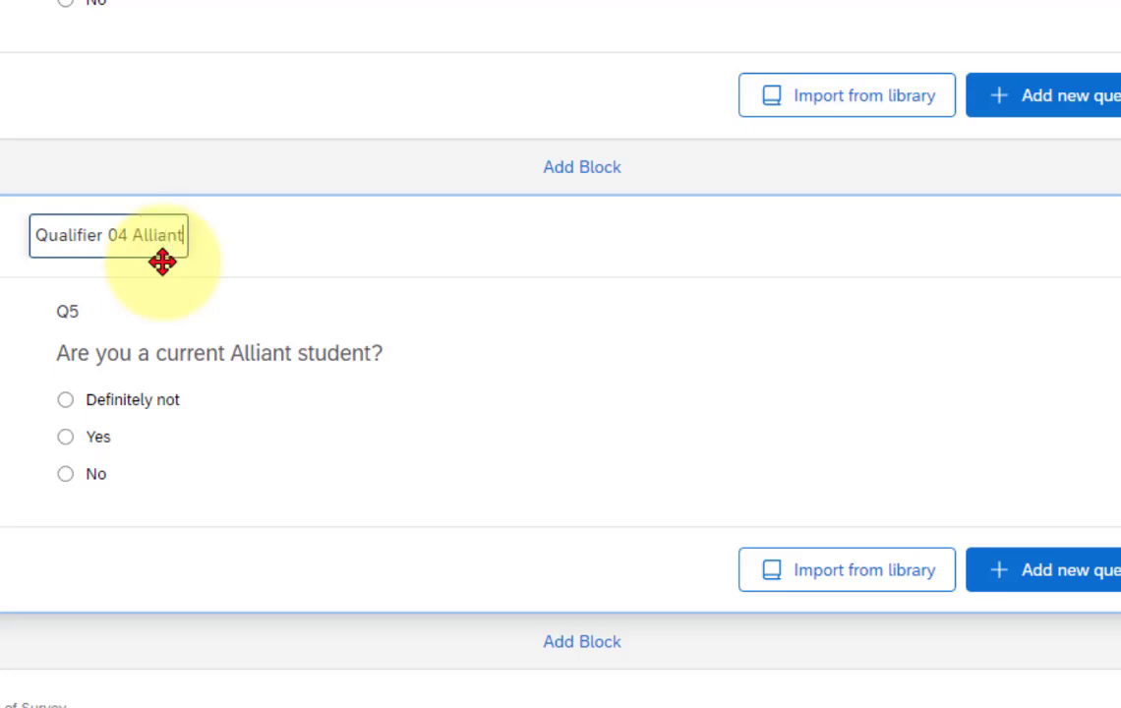
pyautogui.write('en')
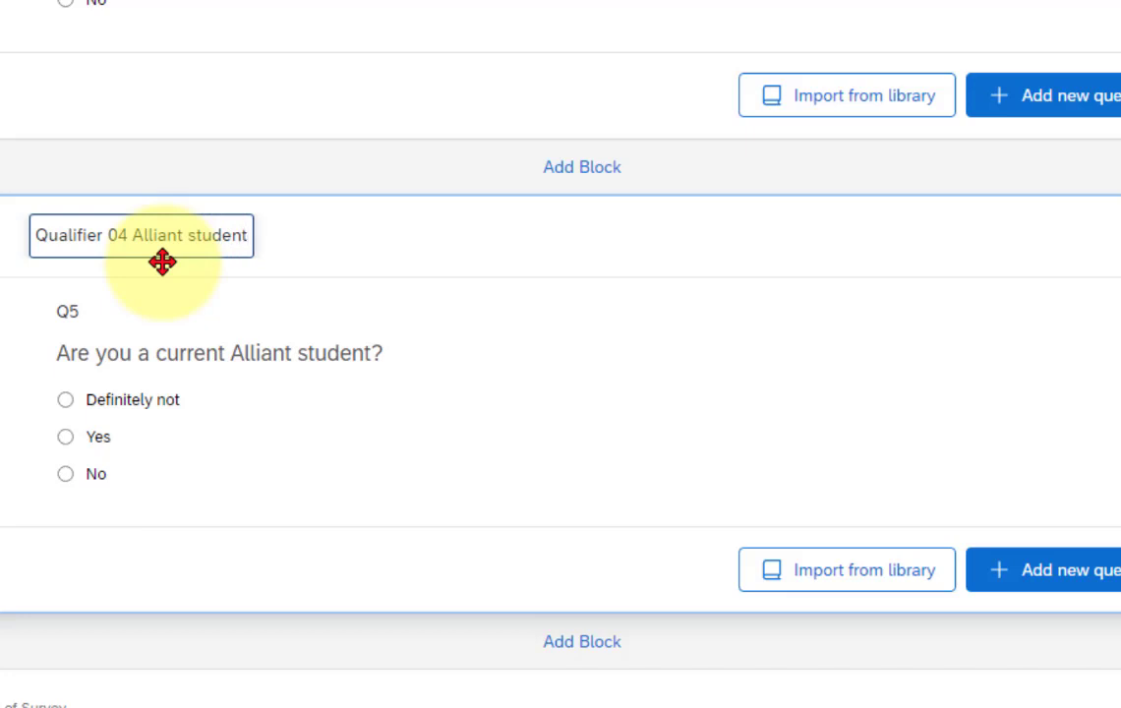
pyautogui.write('t')
pyautogui.click(580, 430)
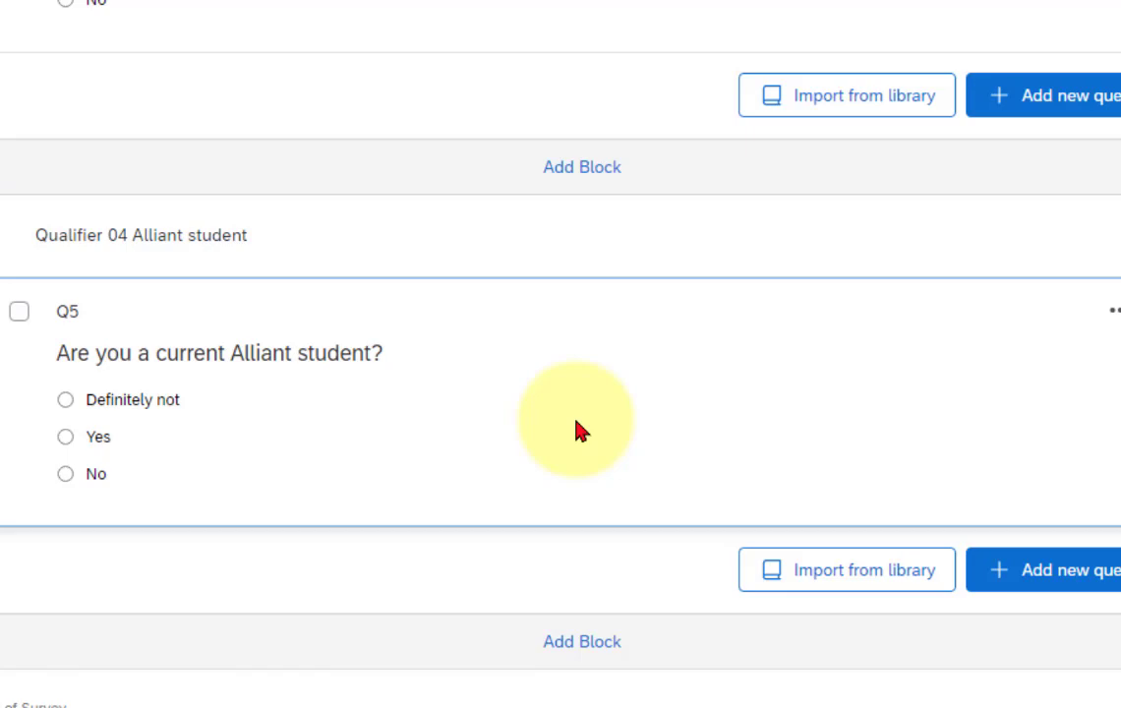
# - Preview the survey and submit its consent page with the answer "Yes, I have read and agree with this consent form"
pyautogui.scroll(20, 580, 430)
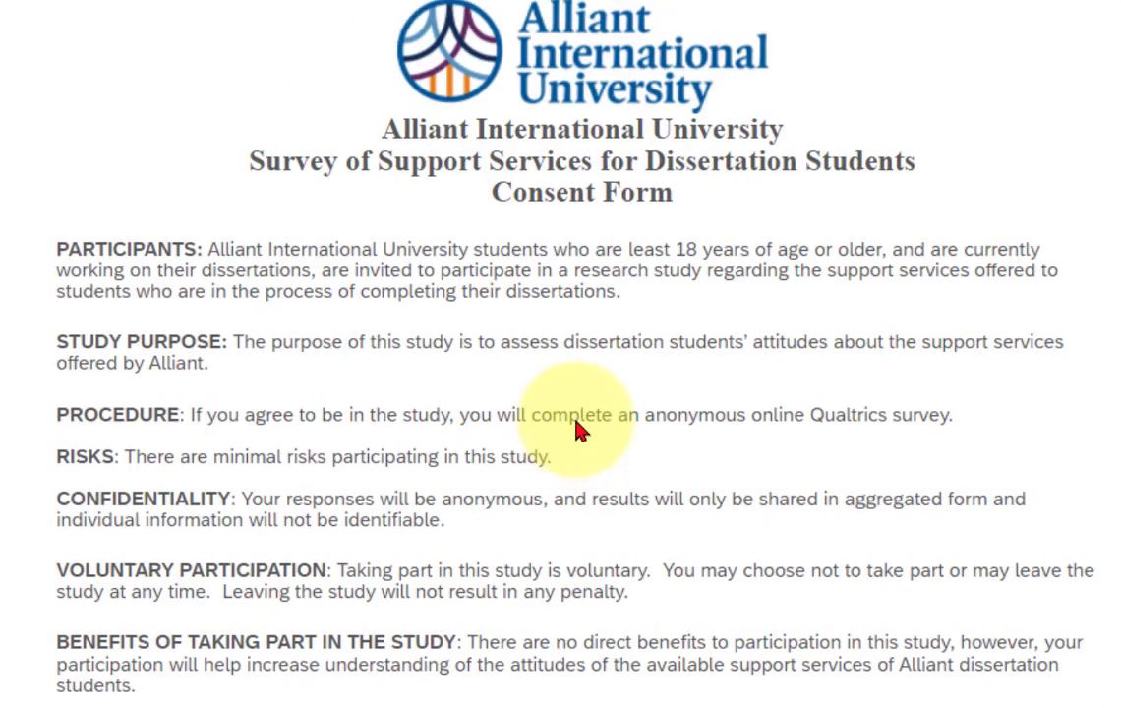
pyautogui.scroll(3, 576, 423)
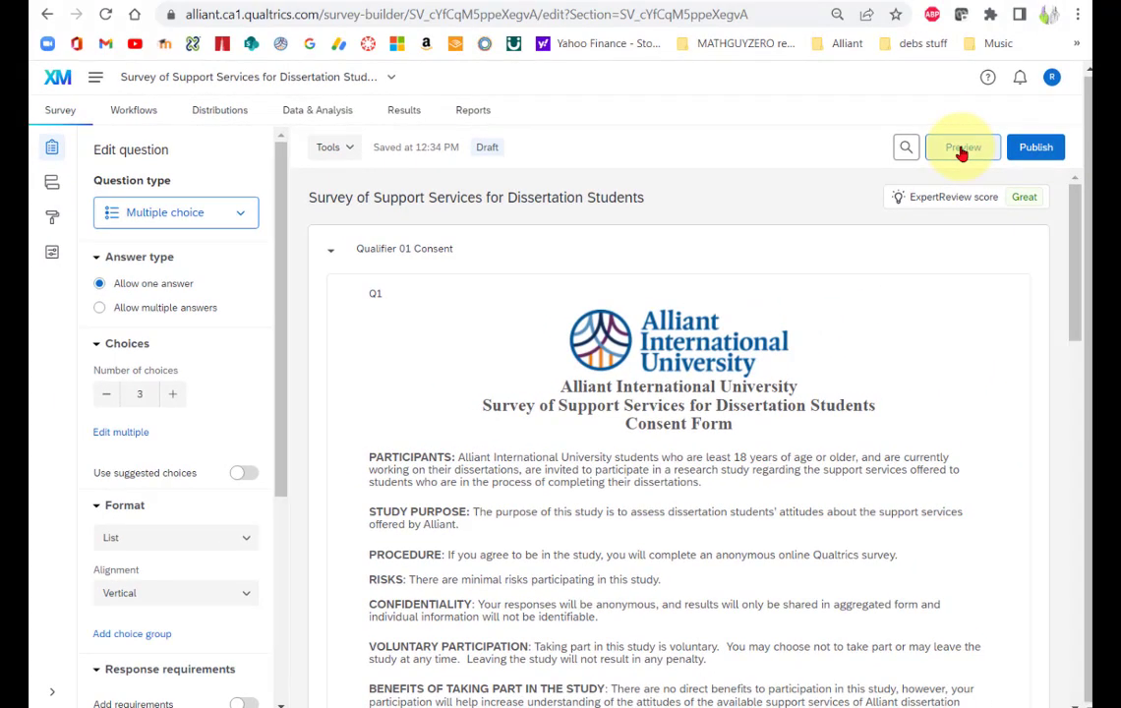
pyautogui.click(961, 150)
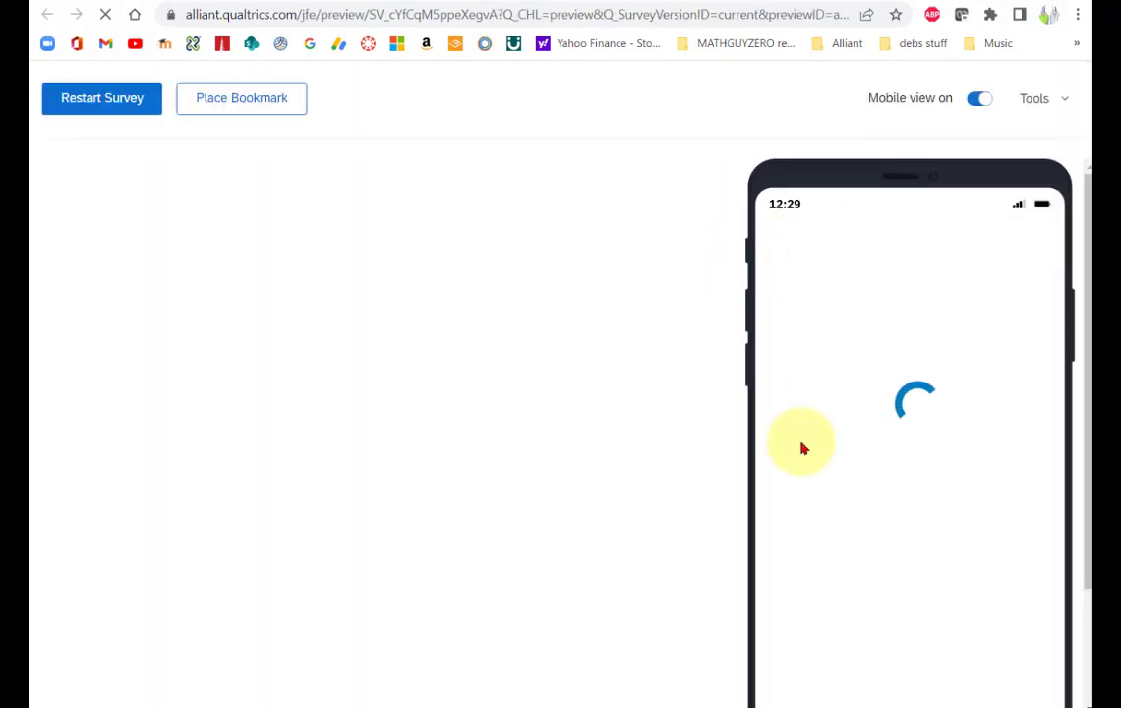
pyautogui.scroll(-3, 631, 381)
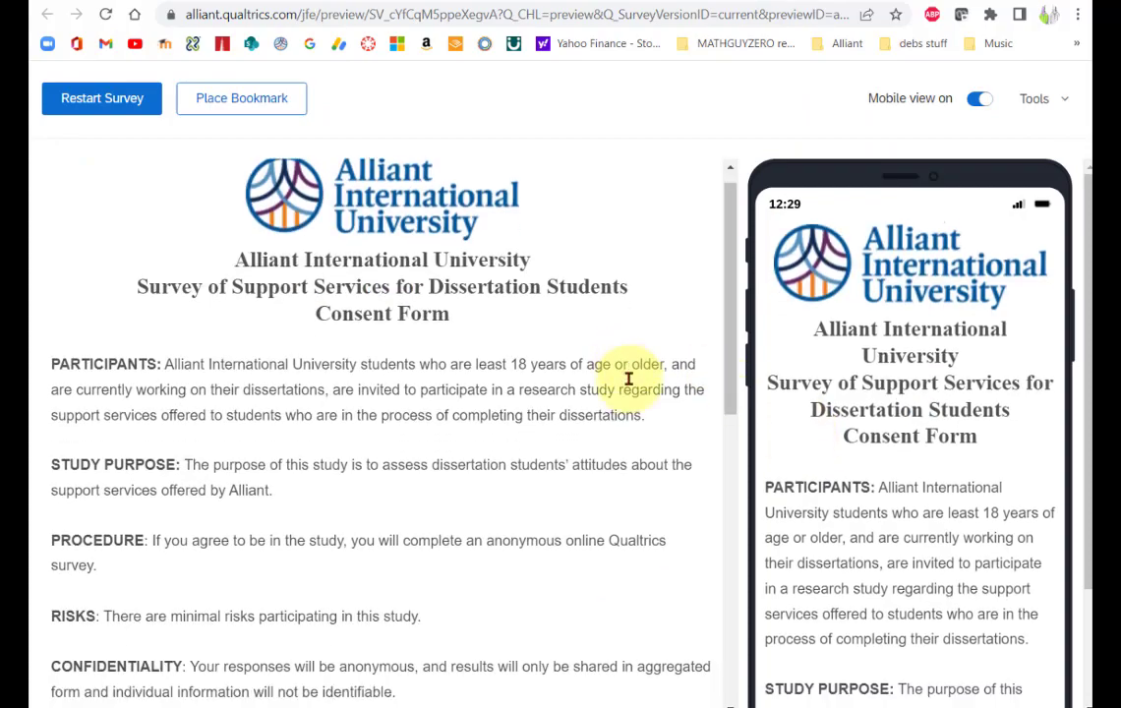
pyautogui.scroll(-5, 634, 452)
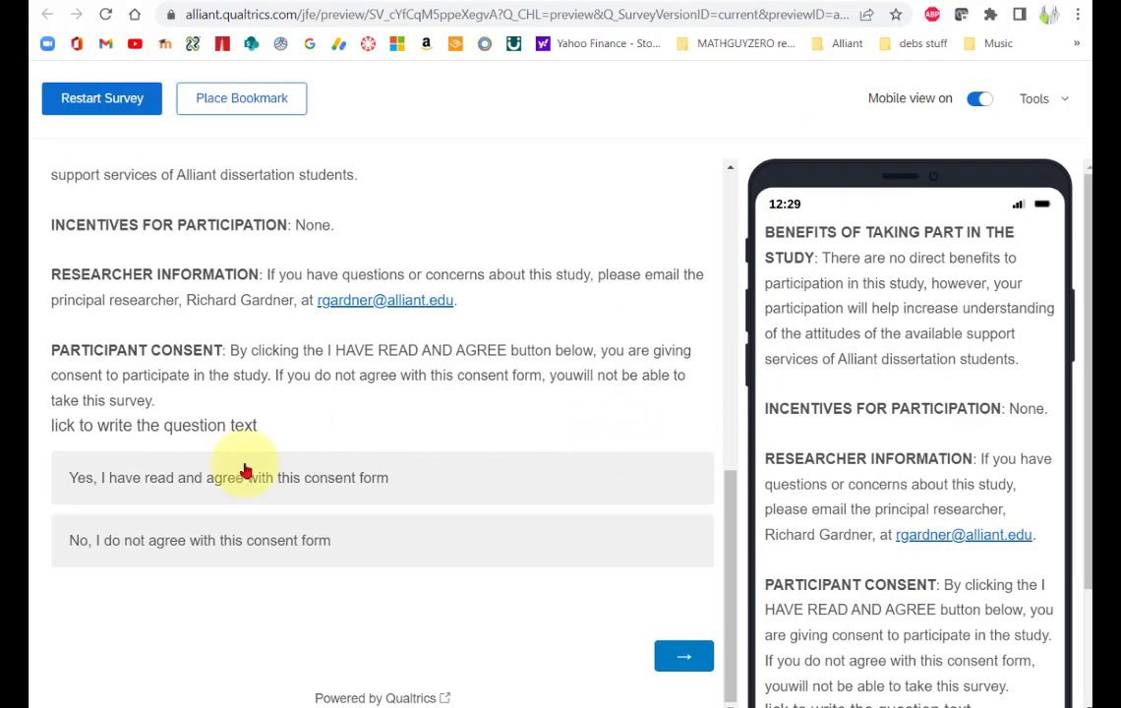
pyautogui.click(209, 481)
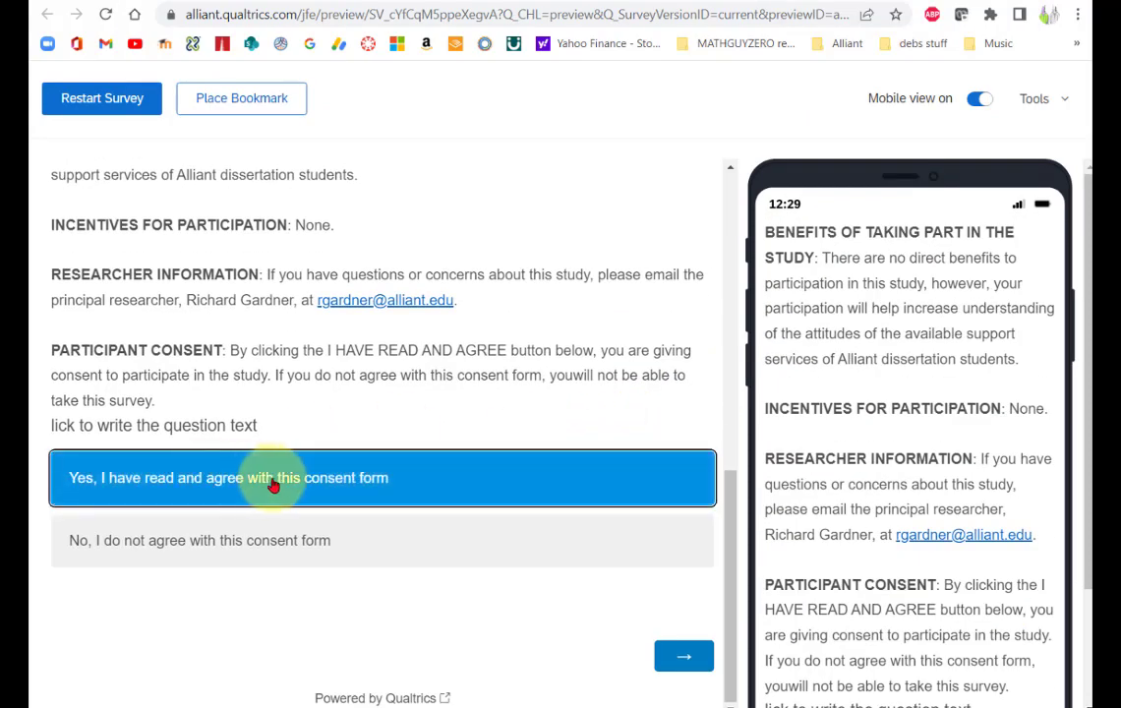
pyautogui.click(684, 659)
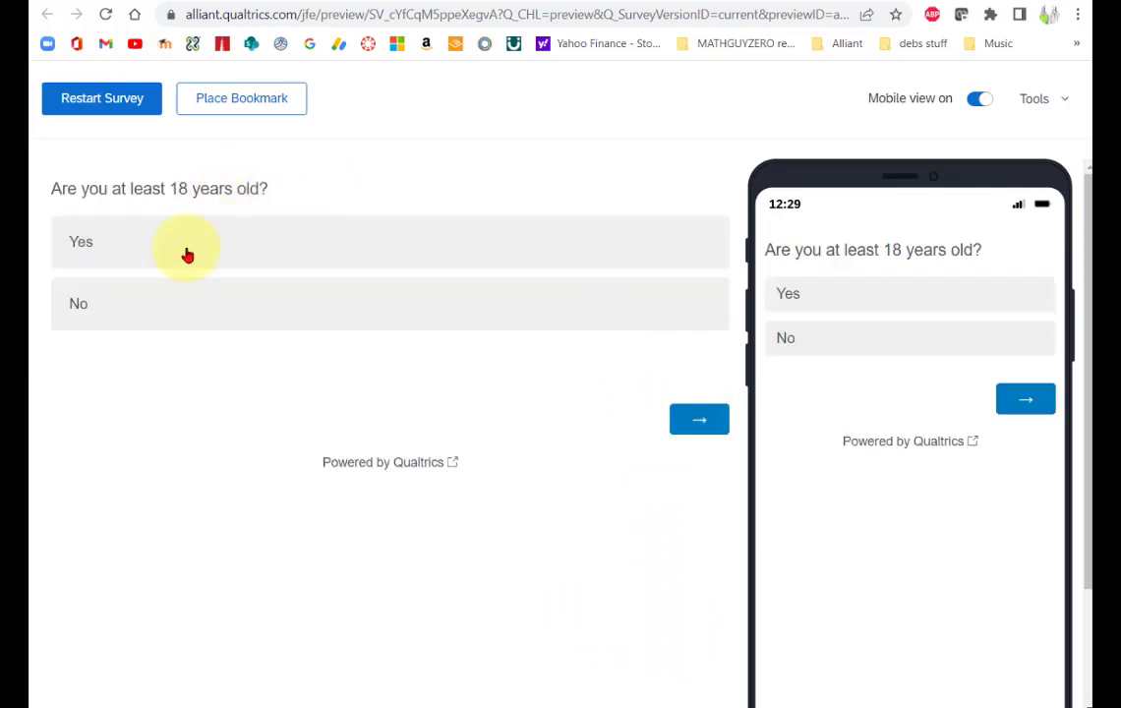
# - Answer "Yes" to the age, dissertation and Alliant student questions in the preview, continuing to the end of the survey
pyautogui.click(81, 242)
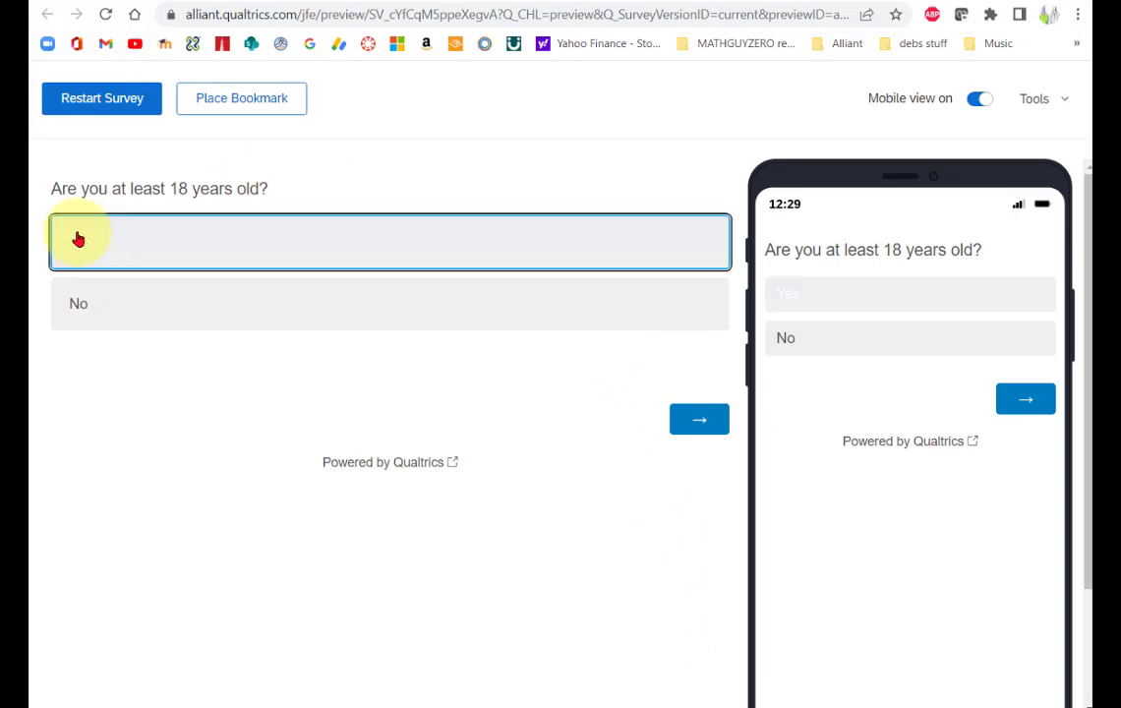
pyautogui.click(698, 423)
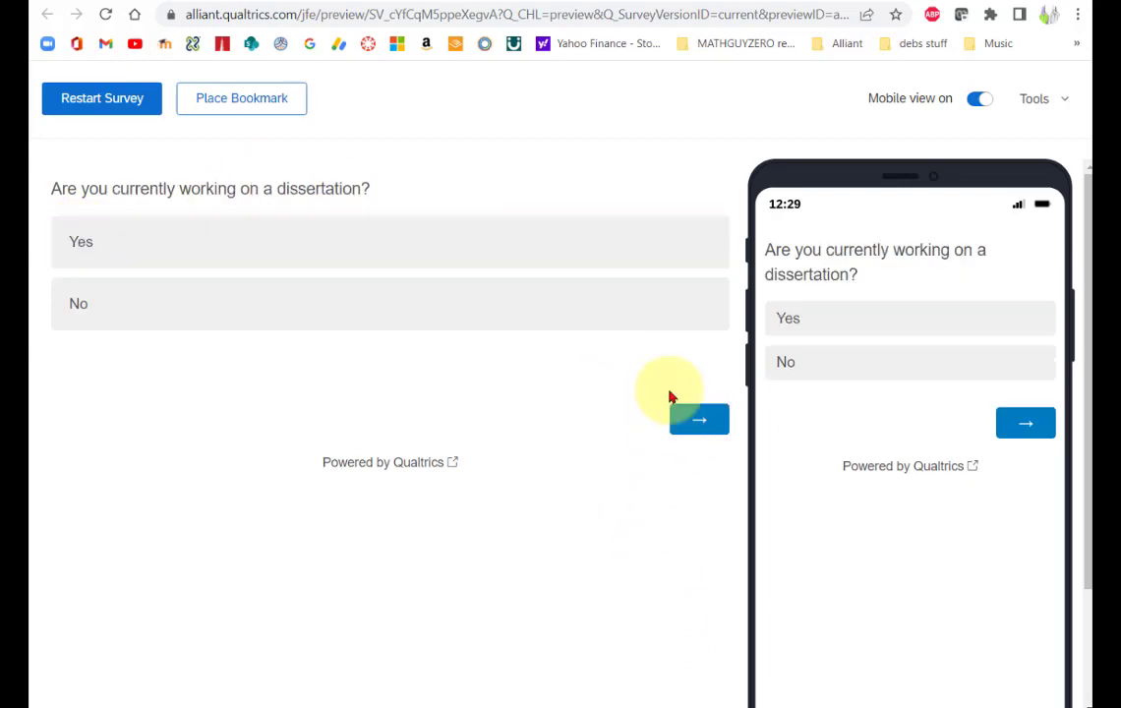
pyautogui.click(79, 241)
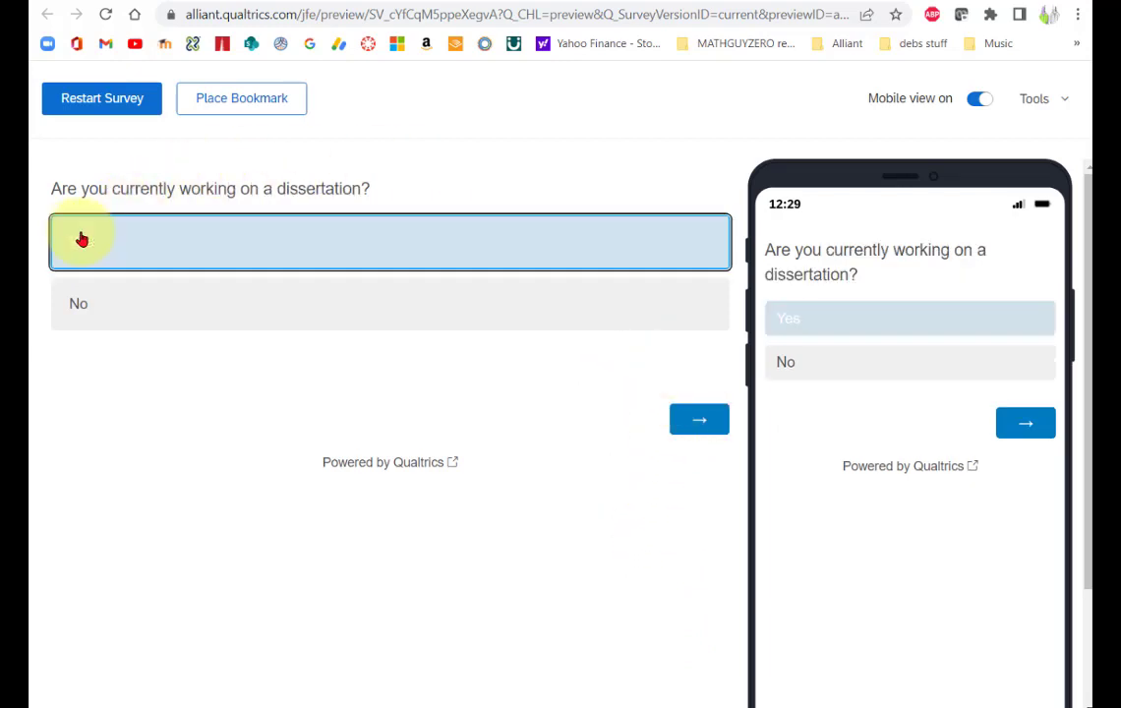
pyautogui.click(702, 426)
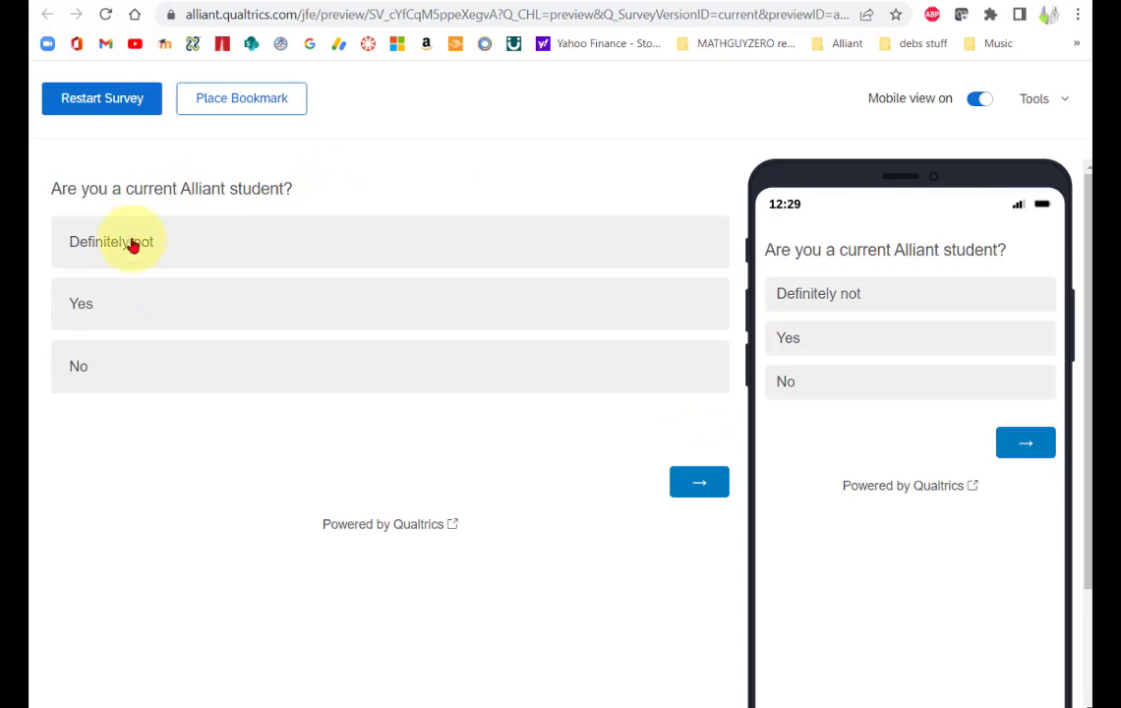
pyautogui.click(114, 309)
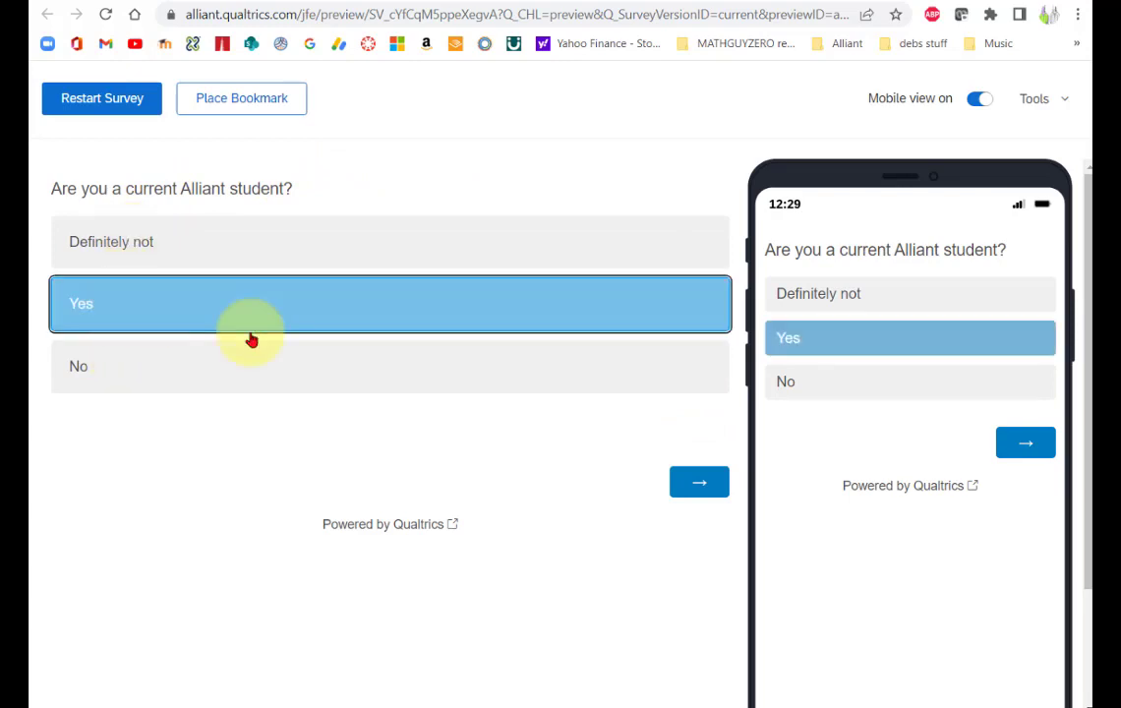
pyautogui.click(699, 482)
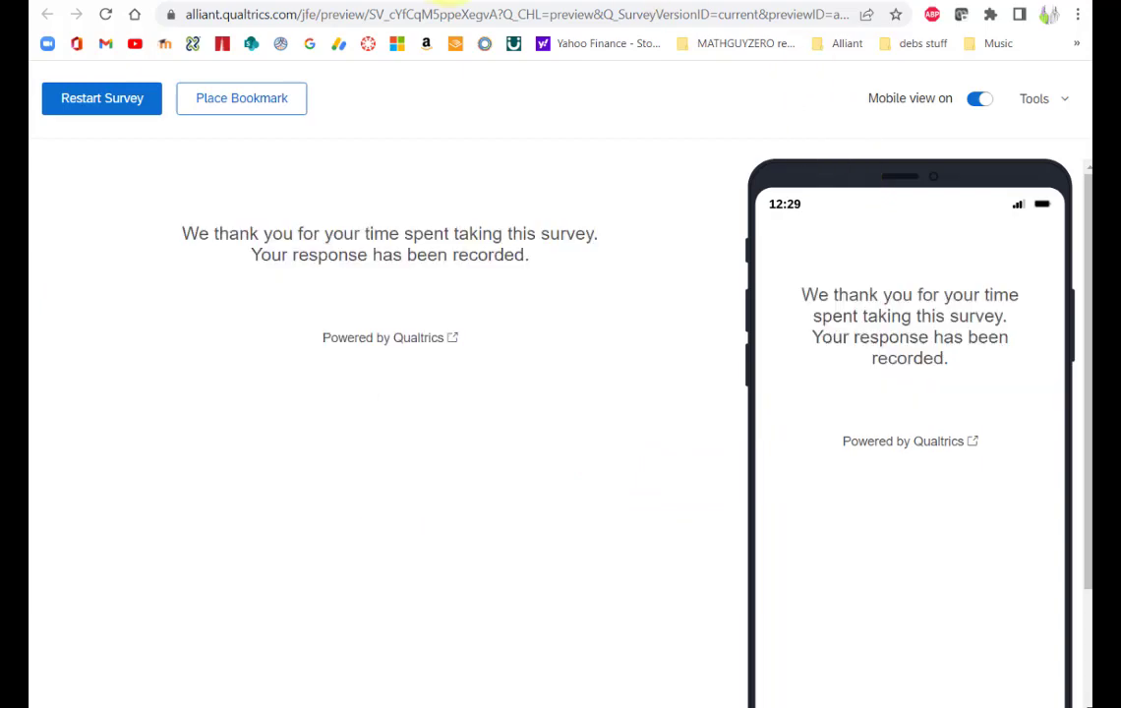
# - Return to the survey editor and remove the "Definitely not" choice from Q5 in the Qualifier 04 Alliant student block
pyautogui.click(521, 8)
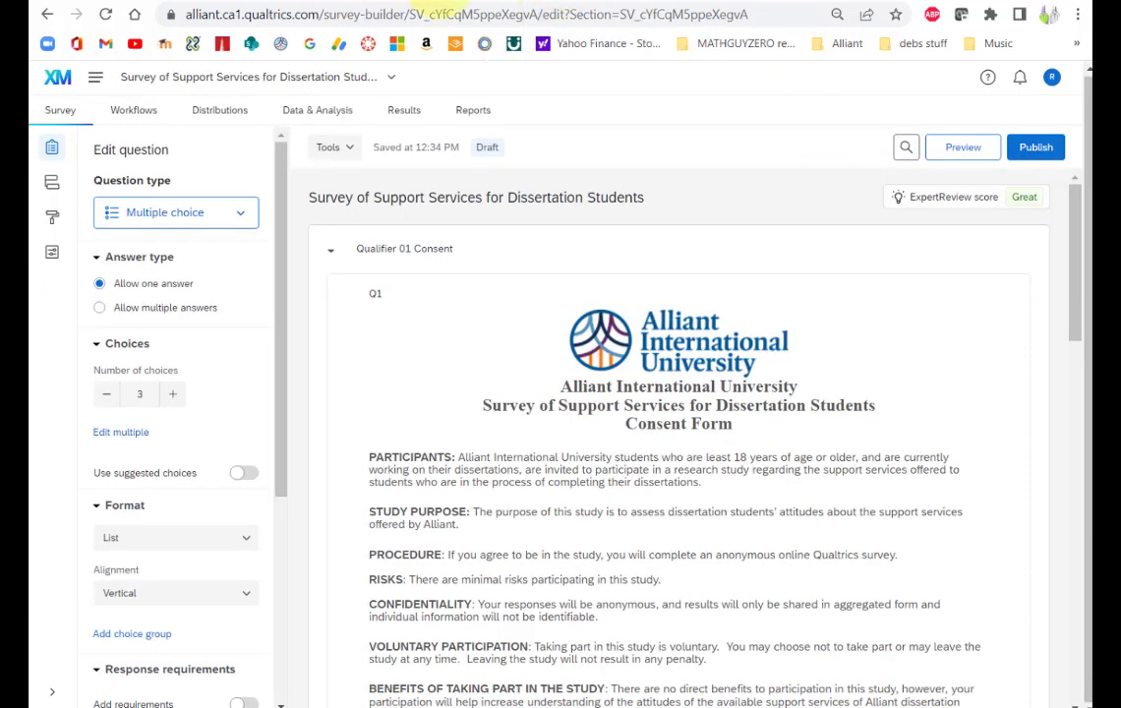
pyautogui.scroll(-15, 700, 413)
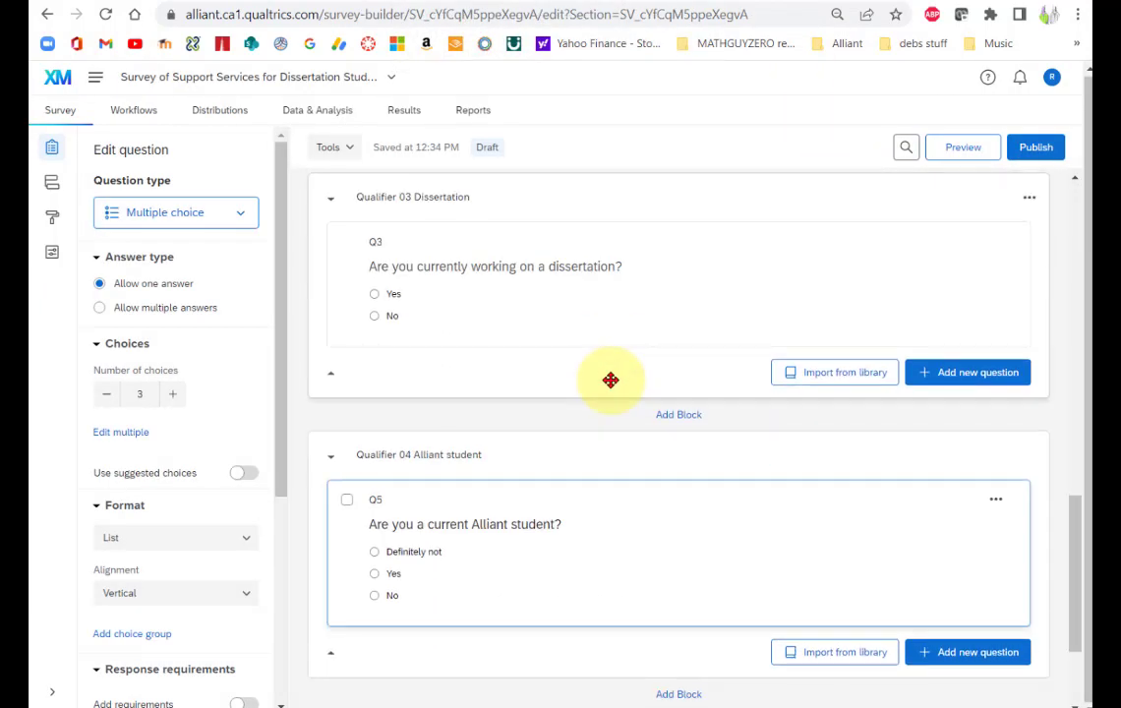
pyautogui.scroll(-3, 611, 380)
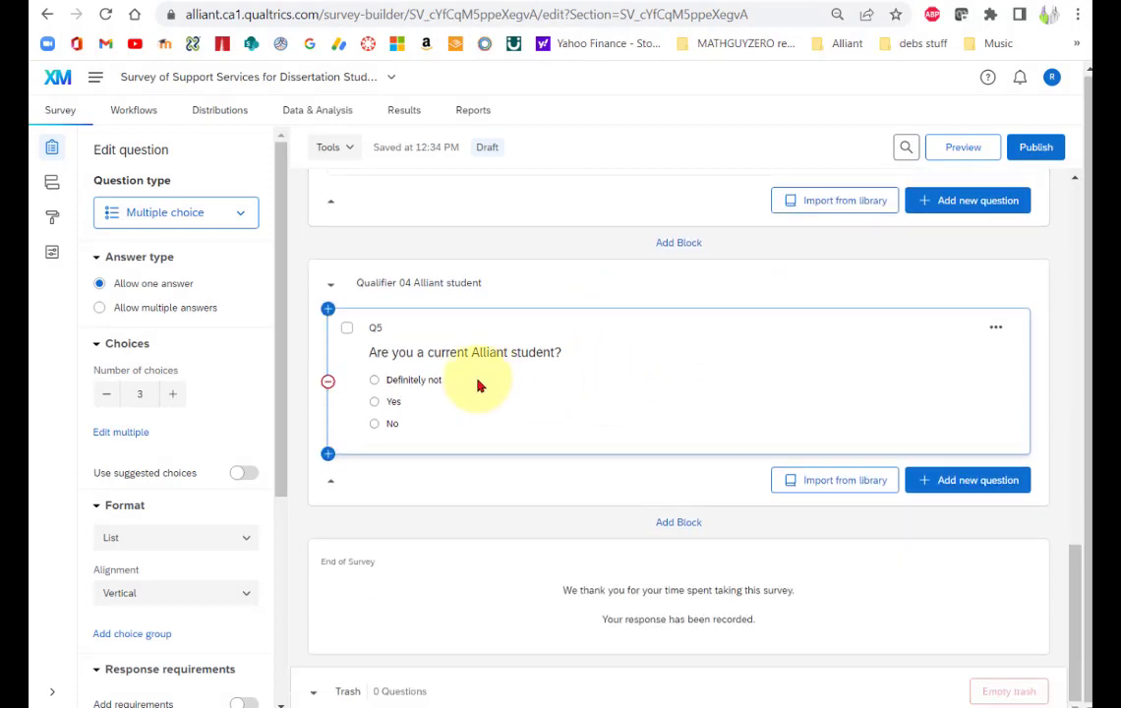
pyautogui.click(439, 383)
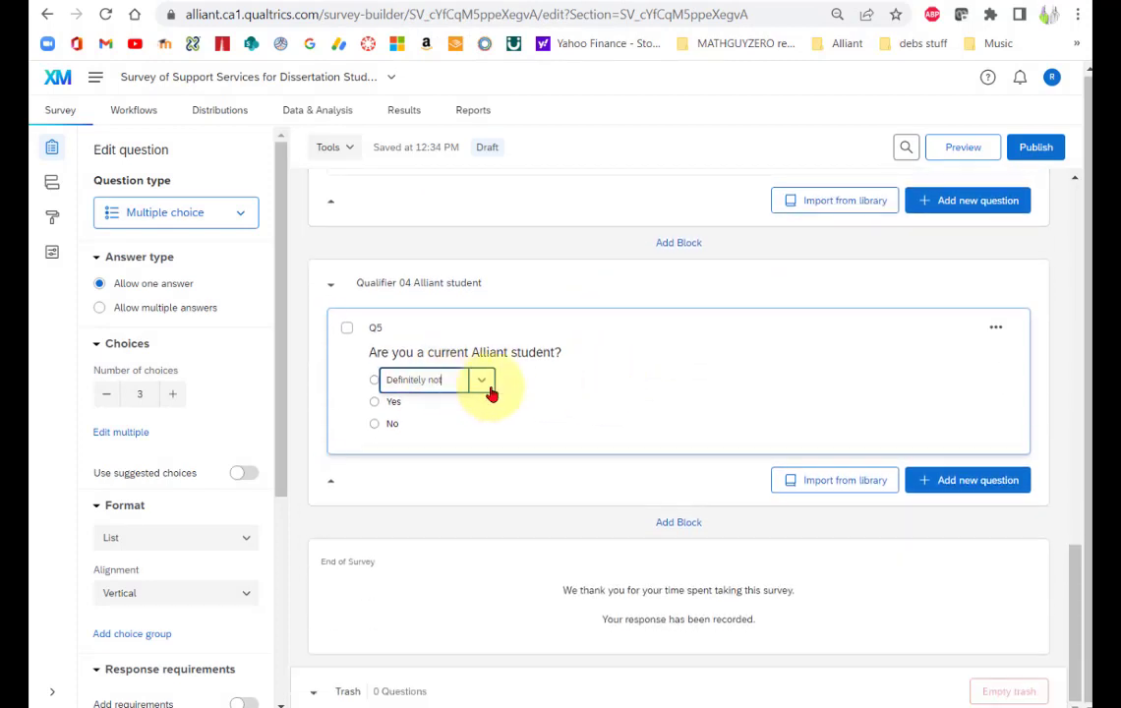
pyautogui.click(482, 382)
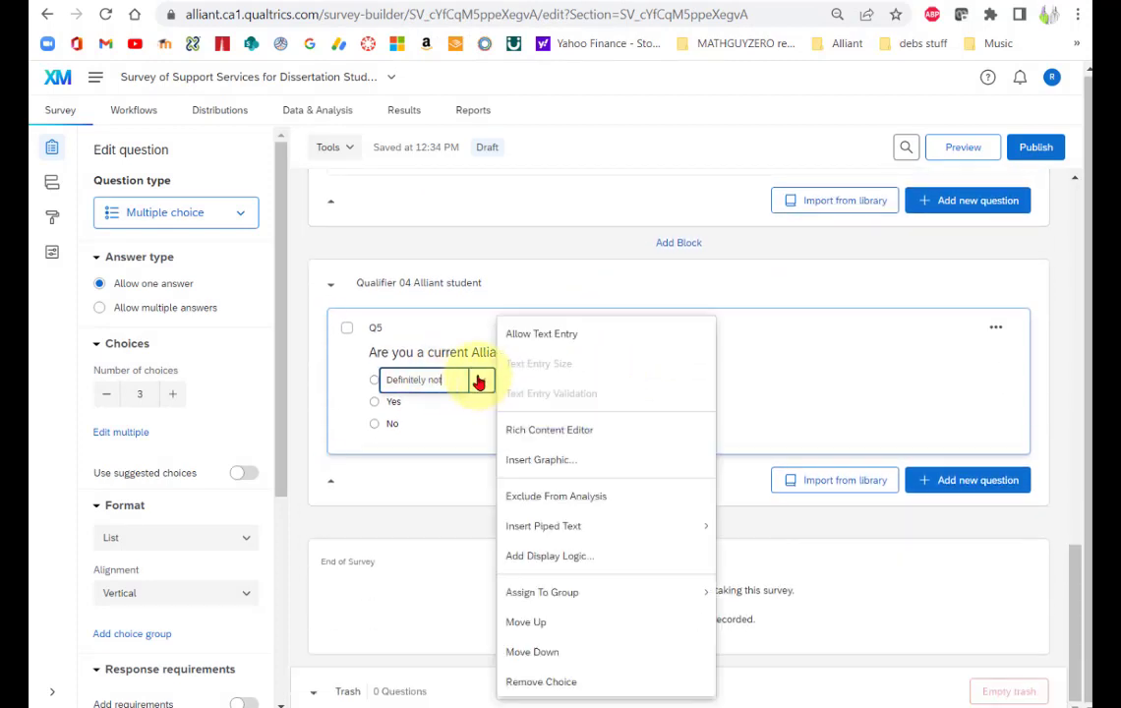
pyautogui.click(551, 682)
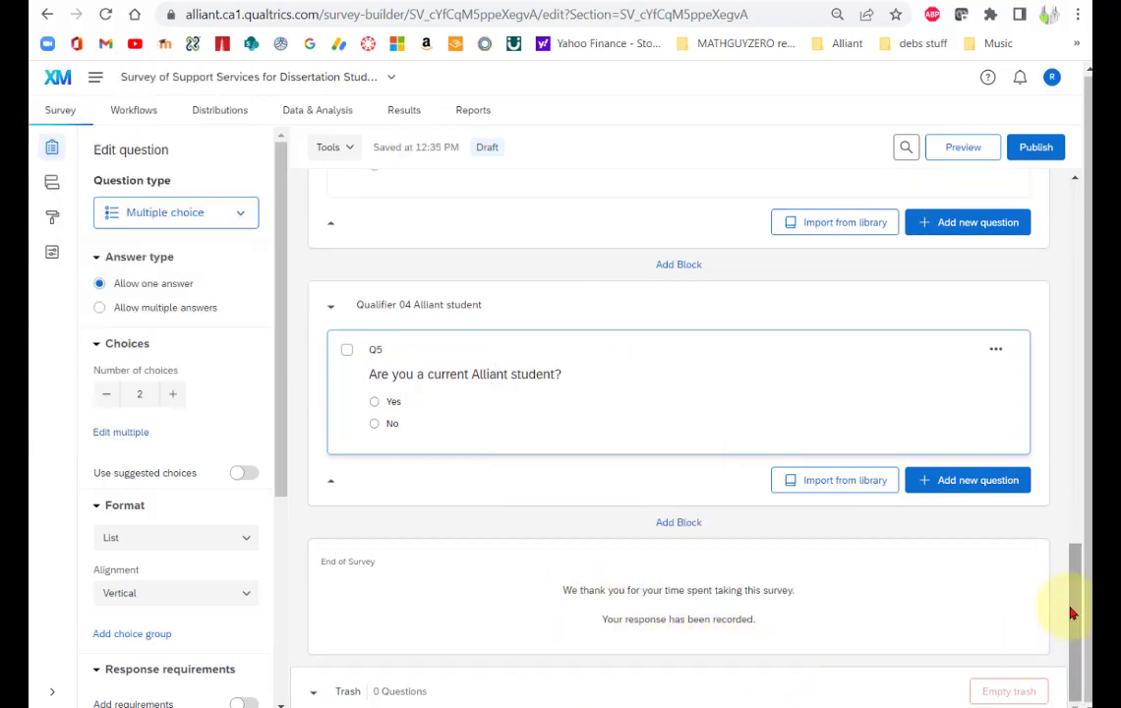
pyautogui.moveTo(1072, 614); pyautogui.dragTo(1090, 536)
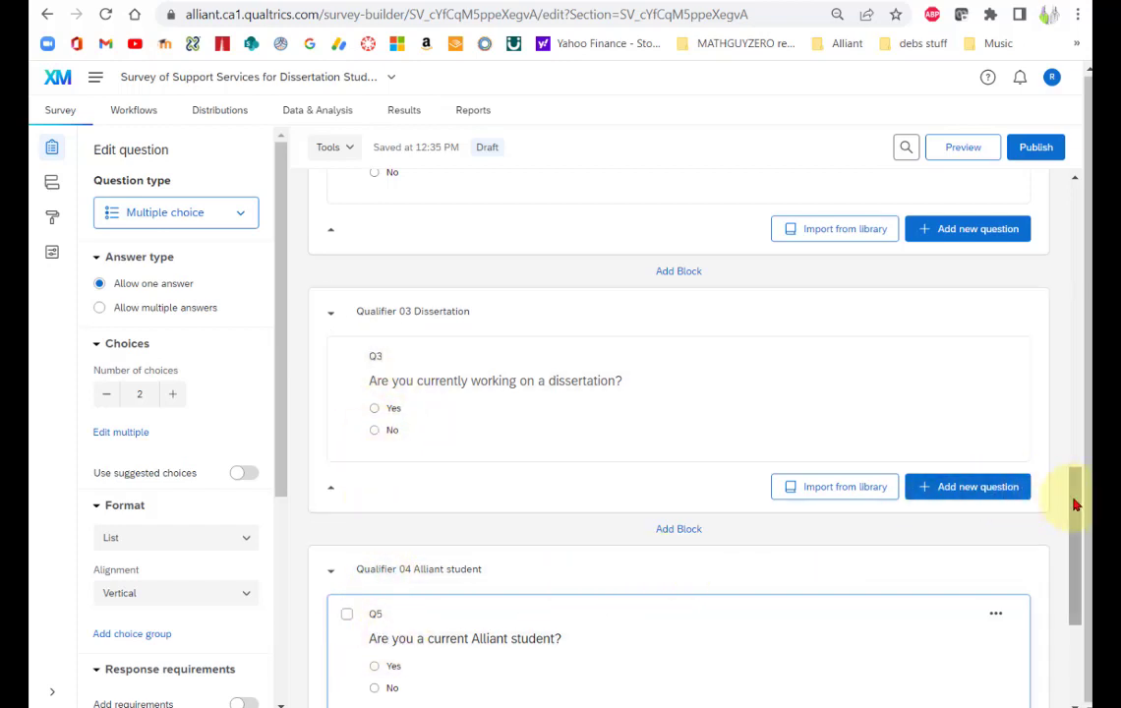
# - Auto-number all survey questions with sequential numbering and check the numbers through the Qualifier 04 Alliant student block
pyautogui.moveTo(1079, 486); pyautogui.dragTo(1069, 188)
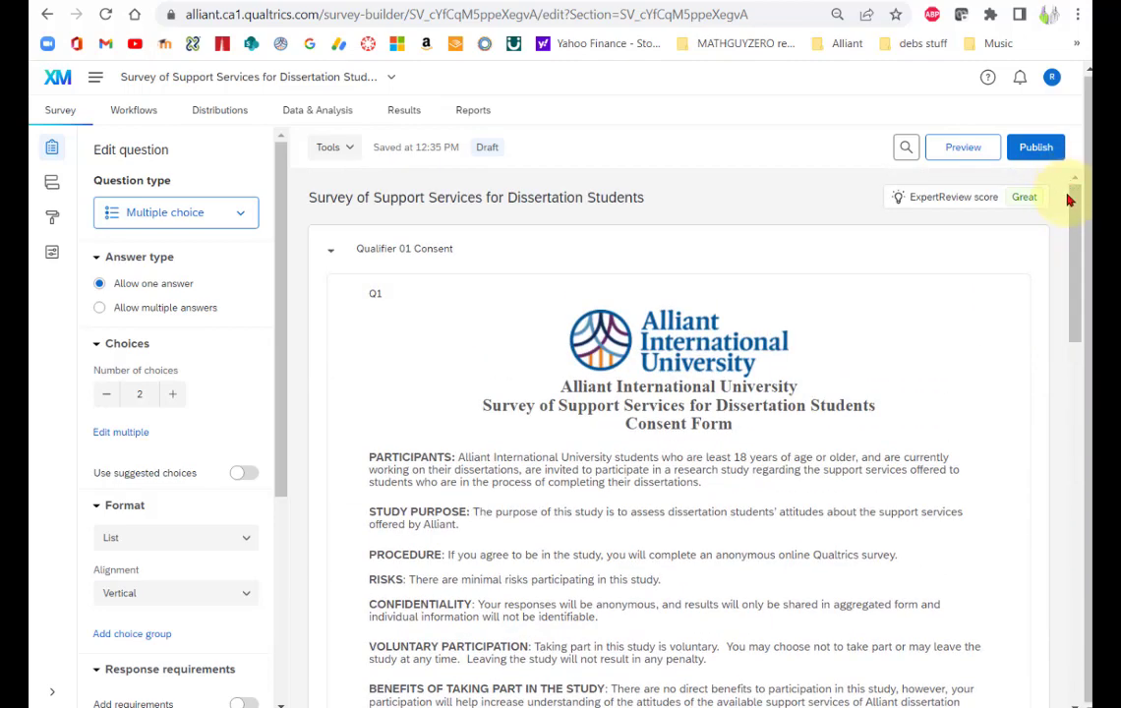
pyautogui.click(343, 154)
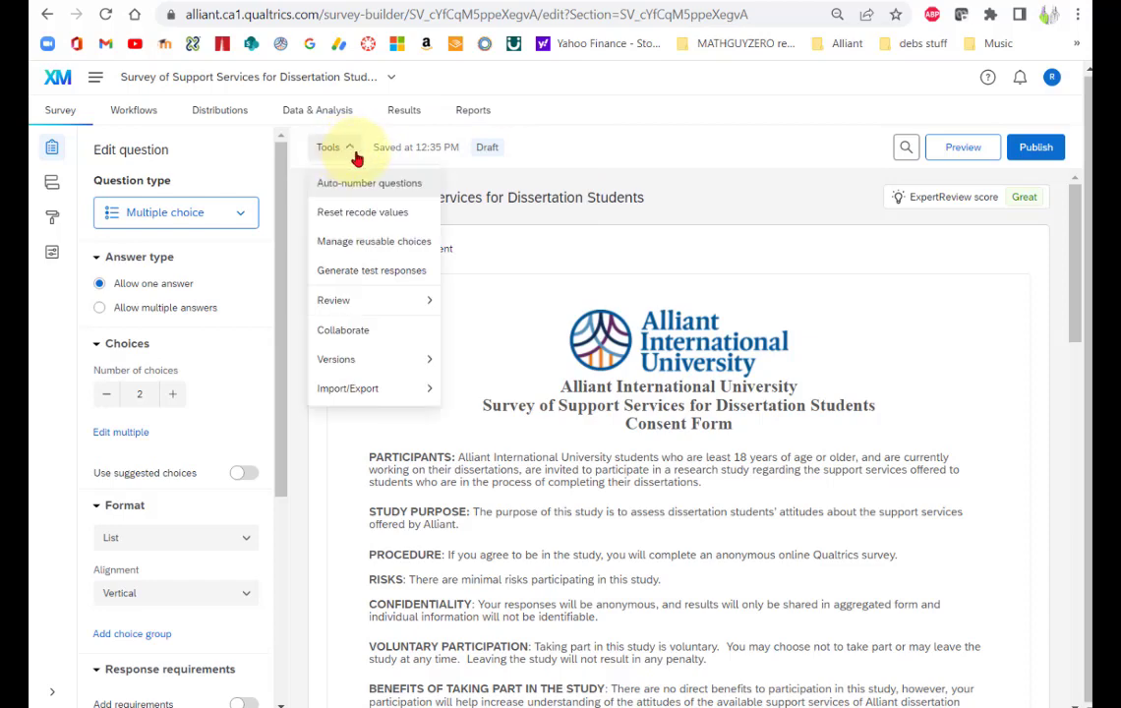
pyautogui.click(362, 187)
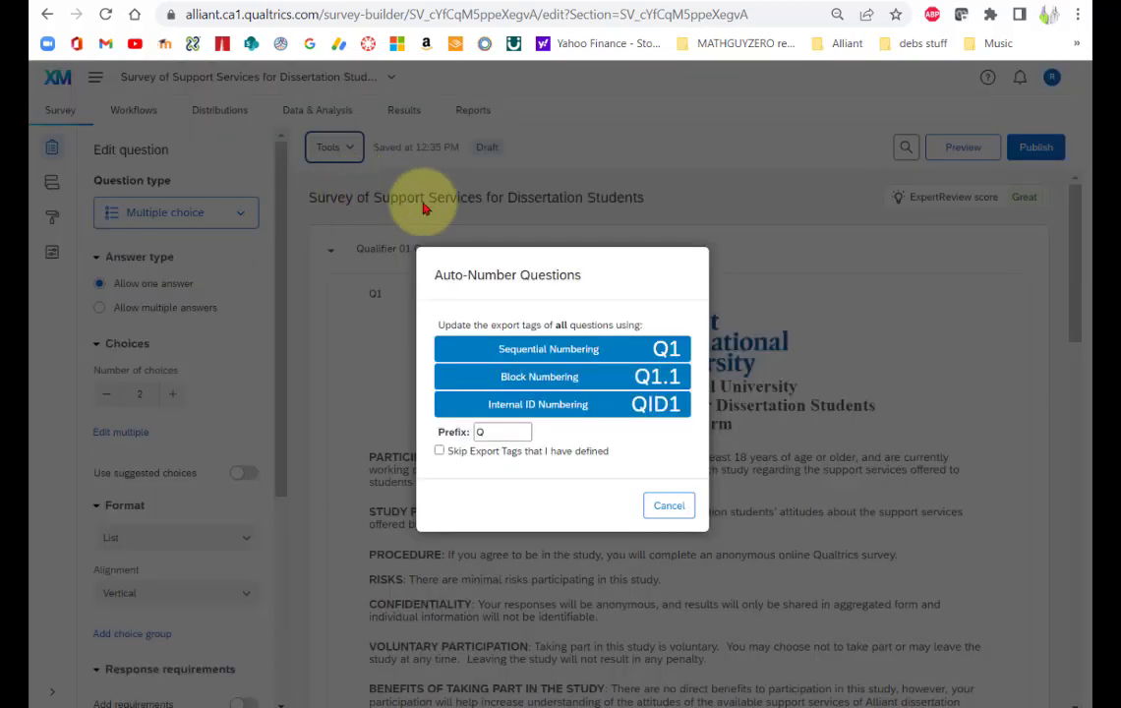
pyautogui.click(569, 355)
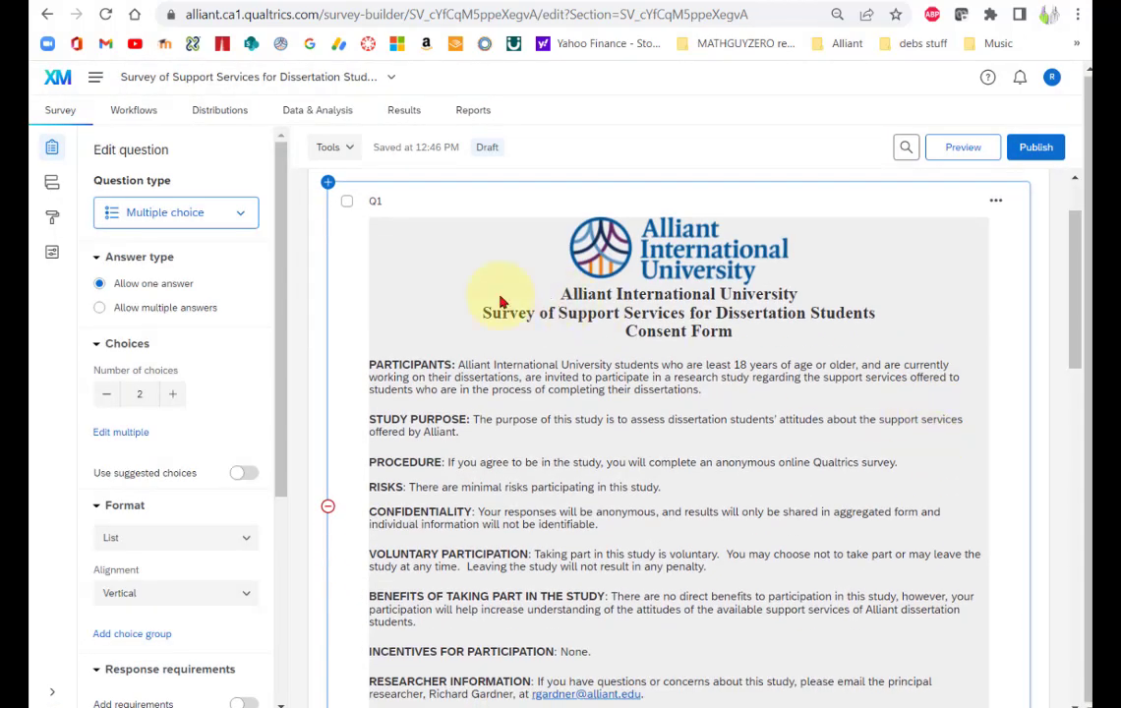
pyautogui.scroll(-3, 472, 455)
pyautogui.scroll(-8, 495, 513)
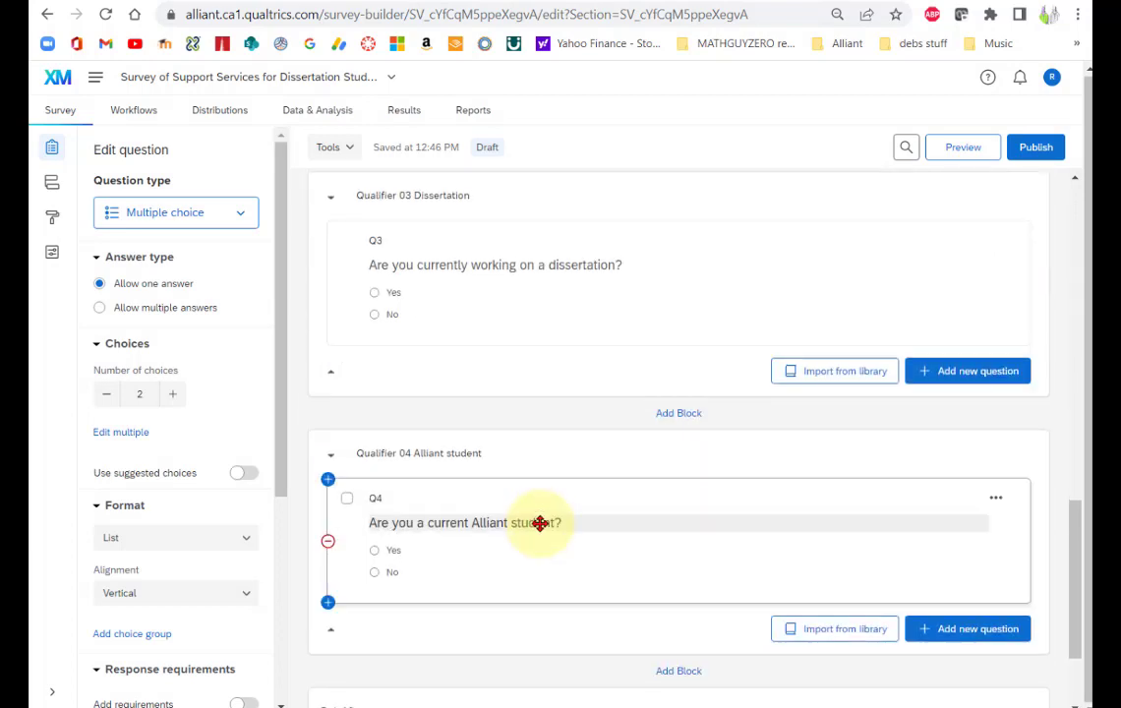
pyautogui.scroll(6, 516, 325)
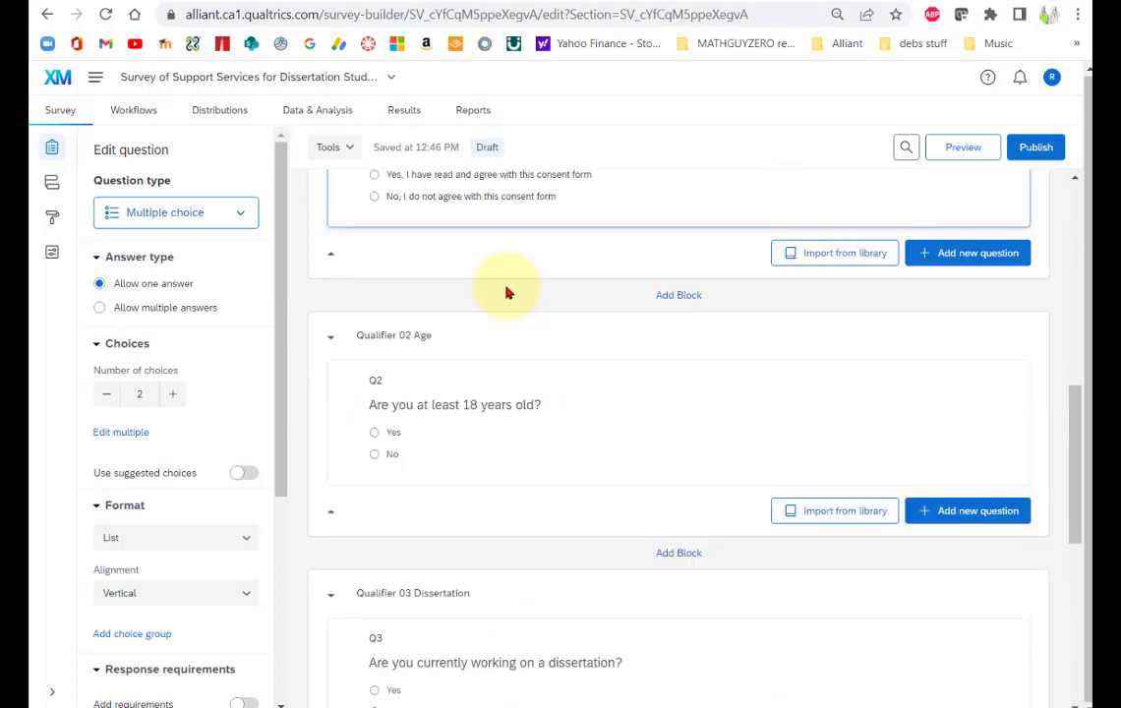
pyautogui.scroll(-4, 531, 295)
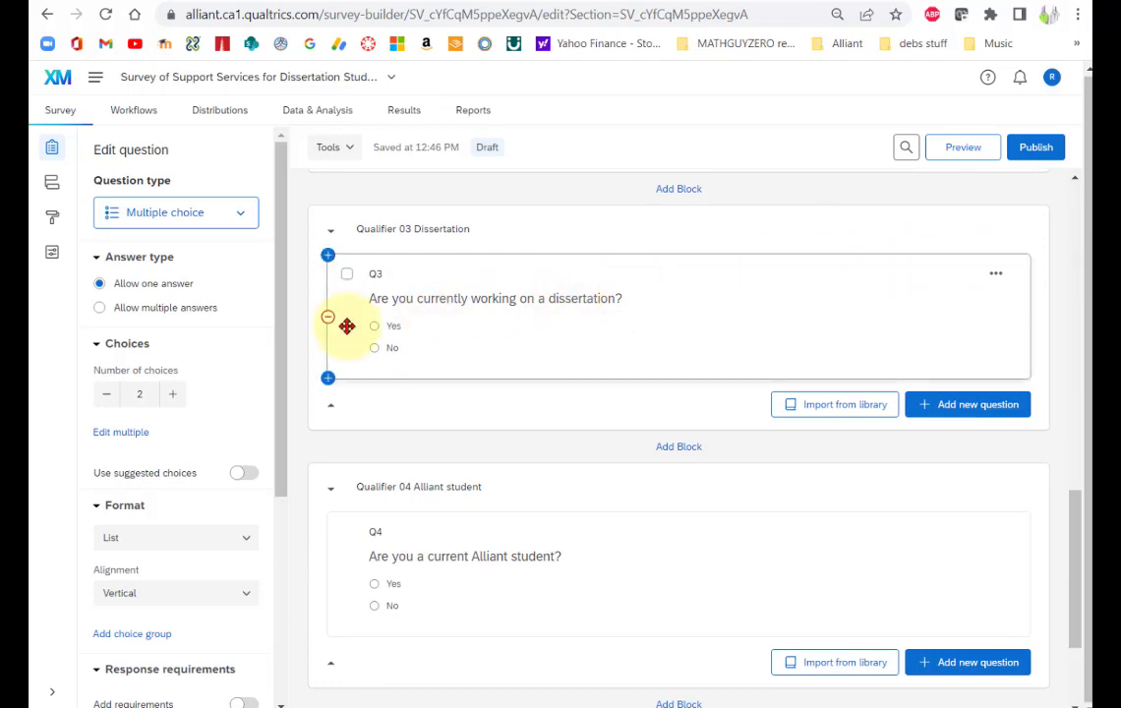
# - Select questions Q1 through Q4 together and add the Force response requirement to all of them
pyautogui.scroll(10, 346, 326)
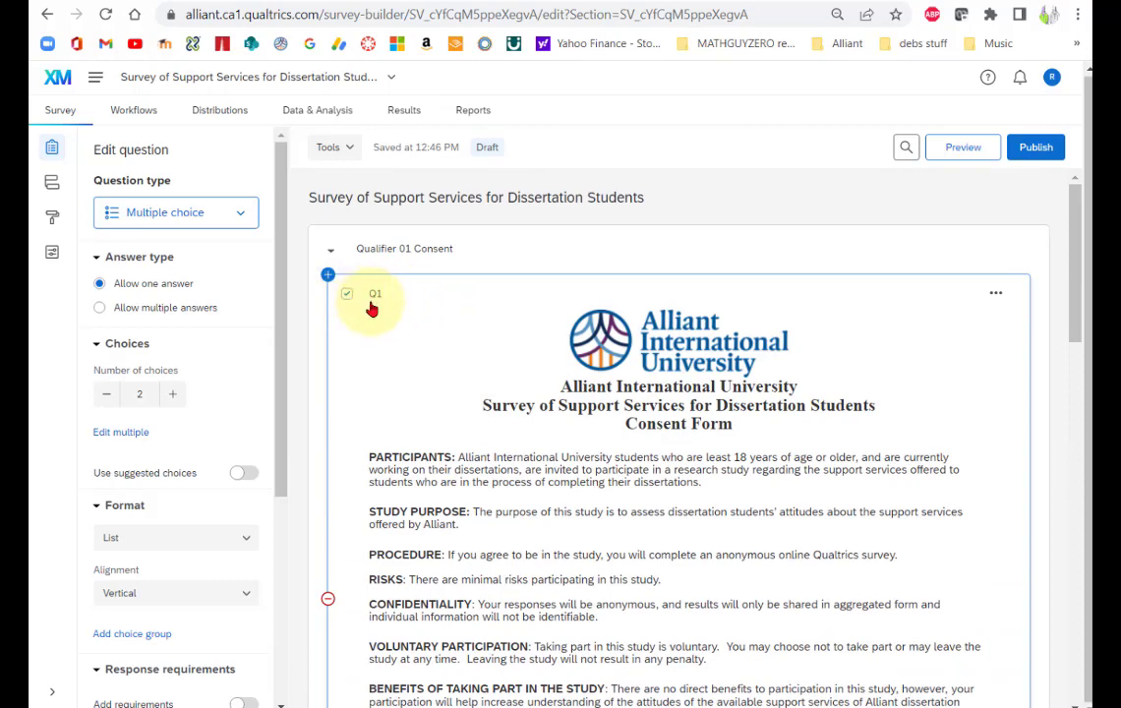
pyautogui.scroll(-10, 354, 310)
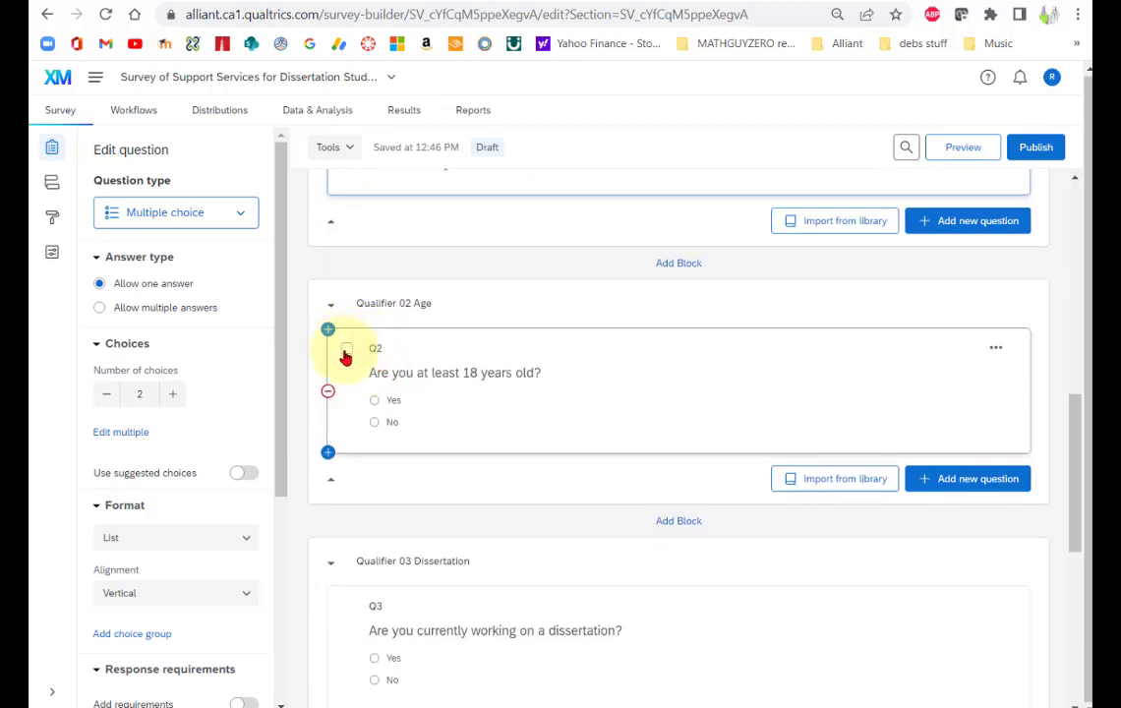
pyautogui.click(346, 352)
pyautogui.scroll(-3, 352, 349)
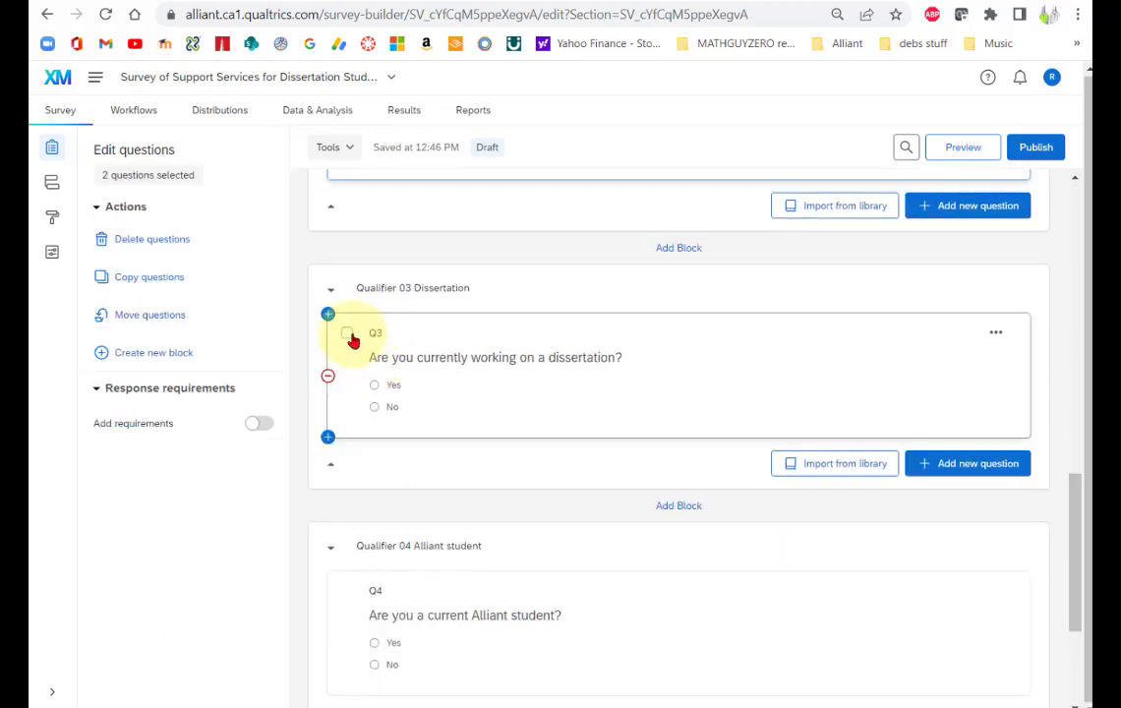
pyautogui.click(350, 337)
pyautogui.scroll(-2, 350, 338)
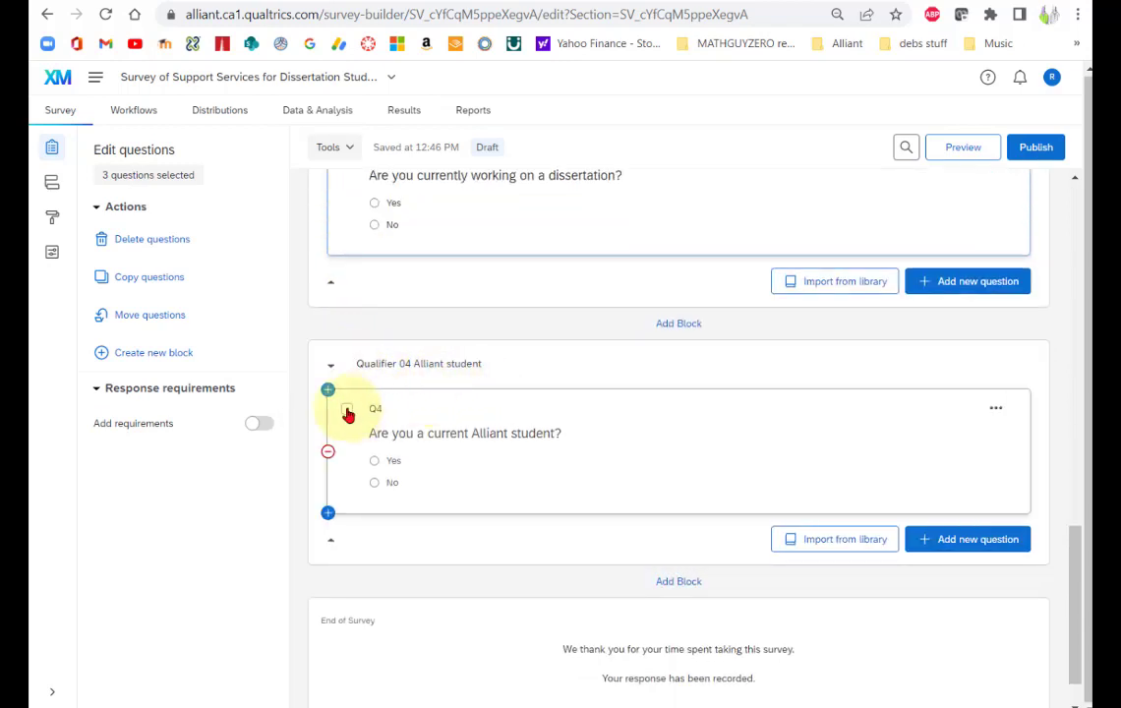
pyautogui.click(346, 409)
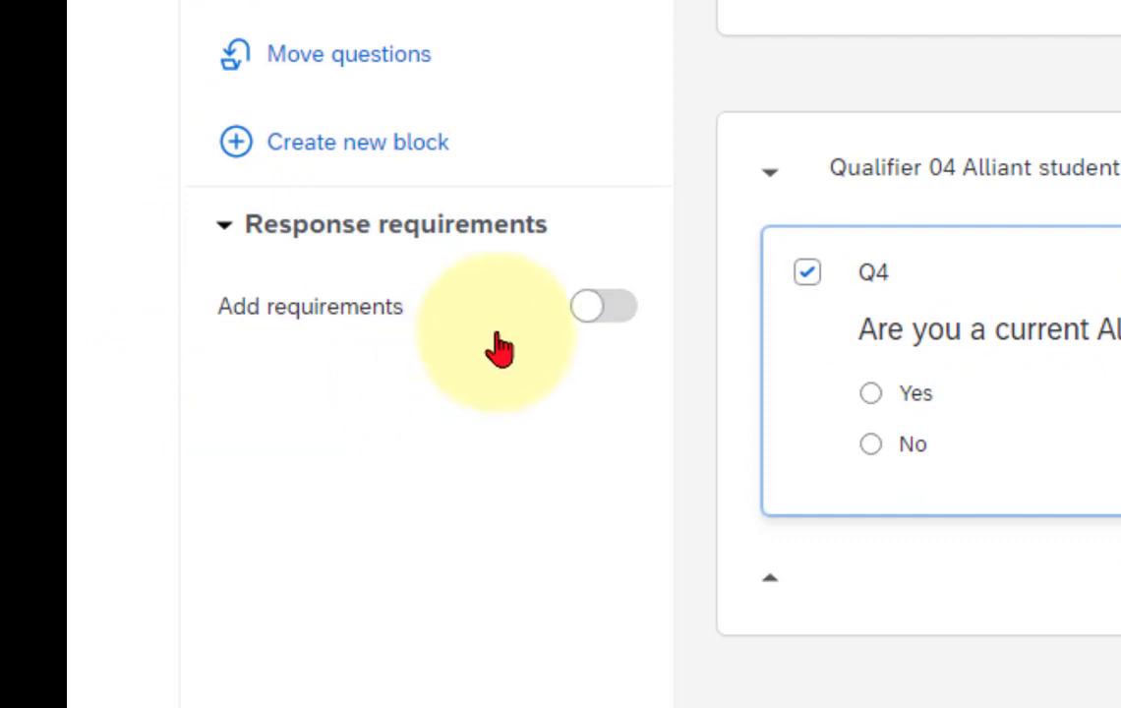
pyautogui.click(633, 313)
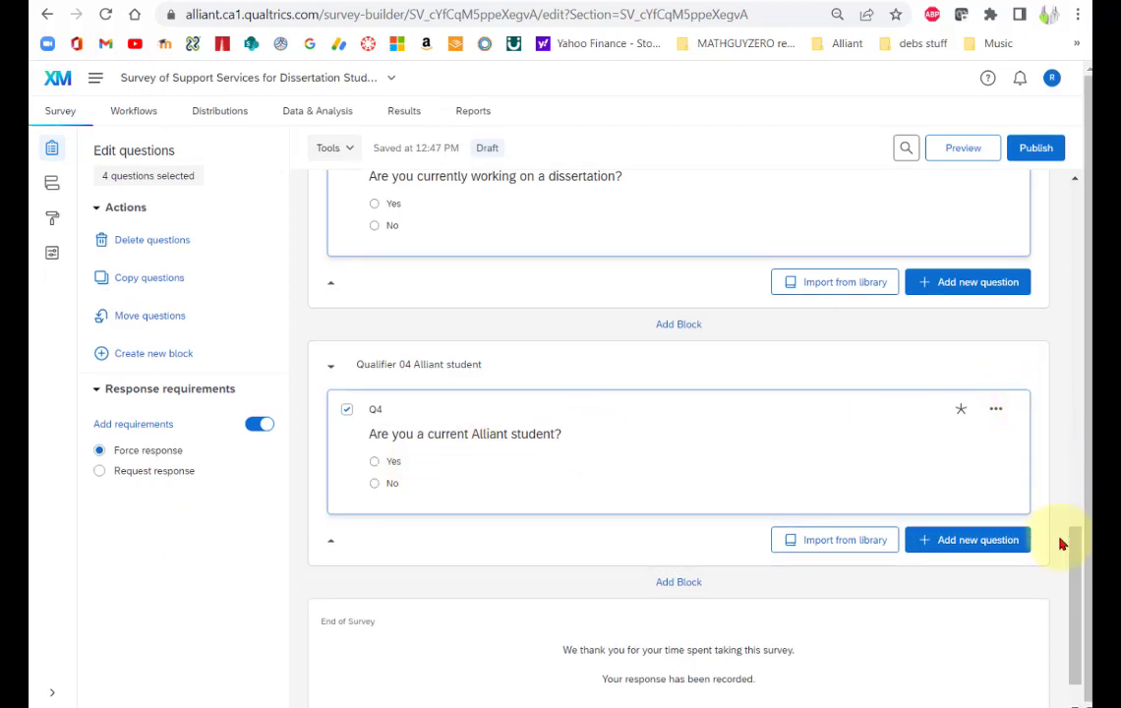
# - Check the response requirement settings of consent question Q1 on its own
pyautogui.moveTo(1077, 566); pyautogui.dragTo(1069, 190)
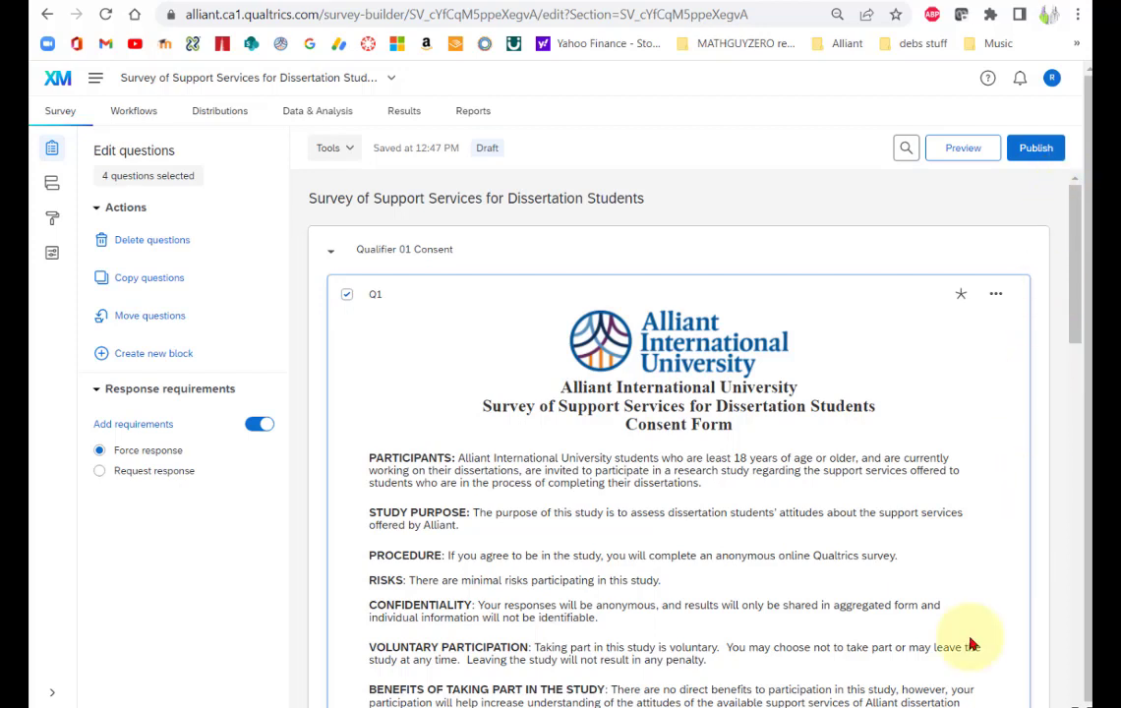
pyautogui.click(1011, 669)
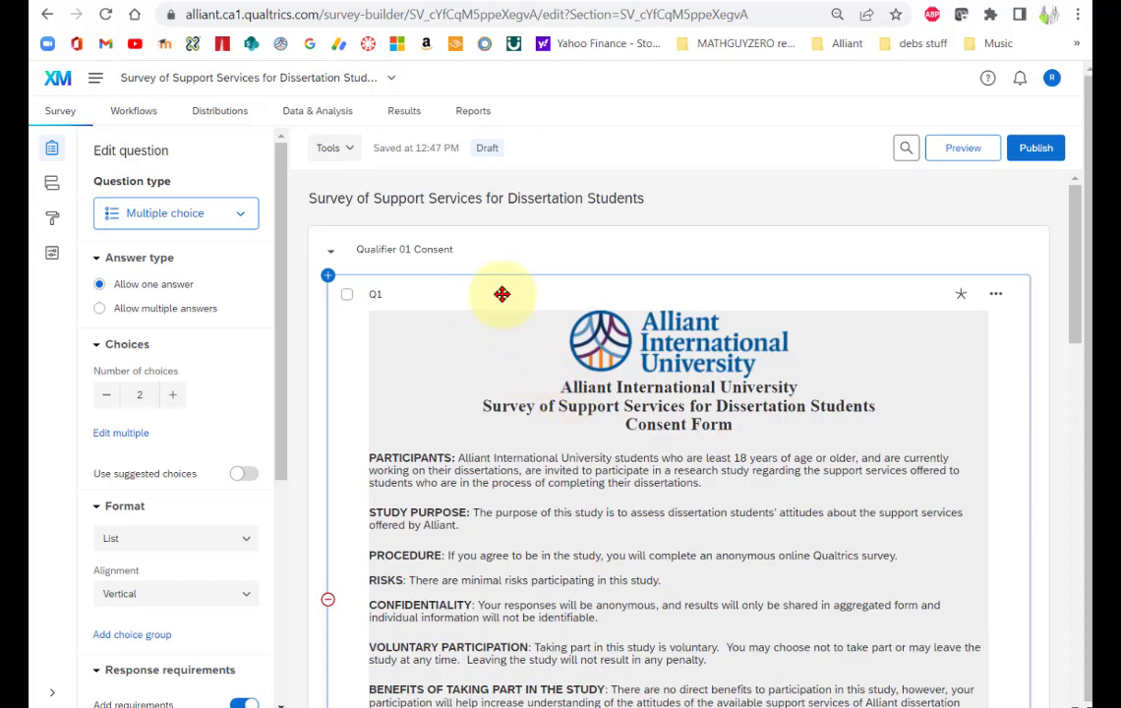
pyautogui.click(458, 375)
pyautogui.click(726, 383)
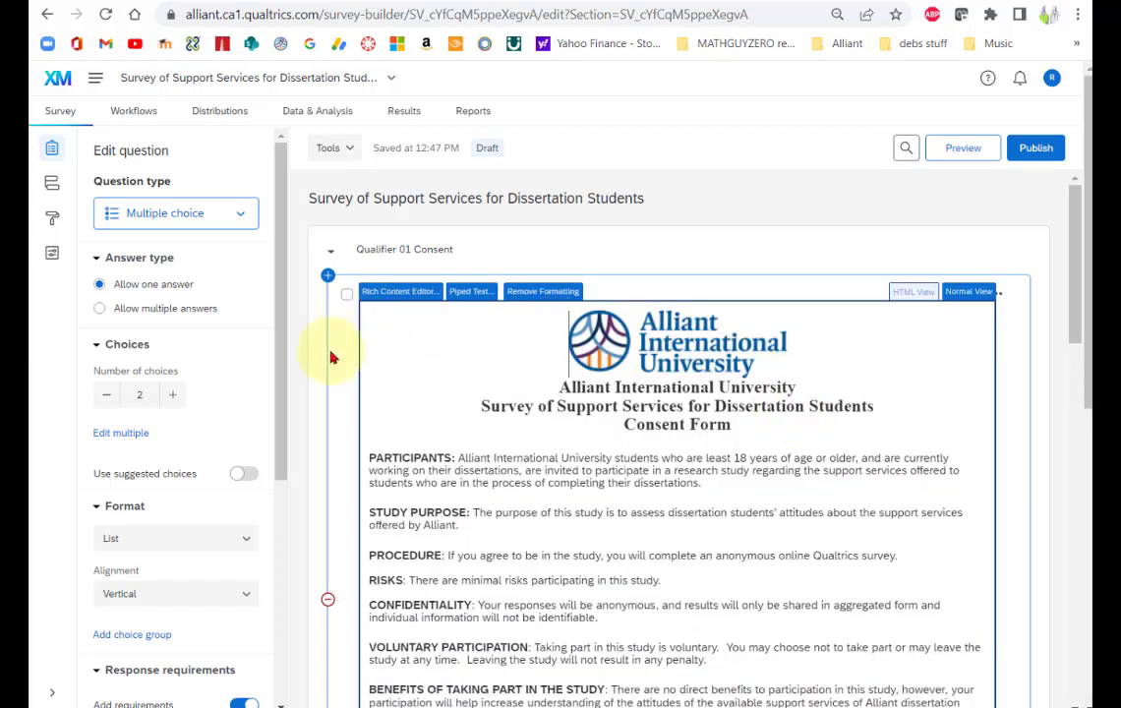
pyautogui.click(258, 325)
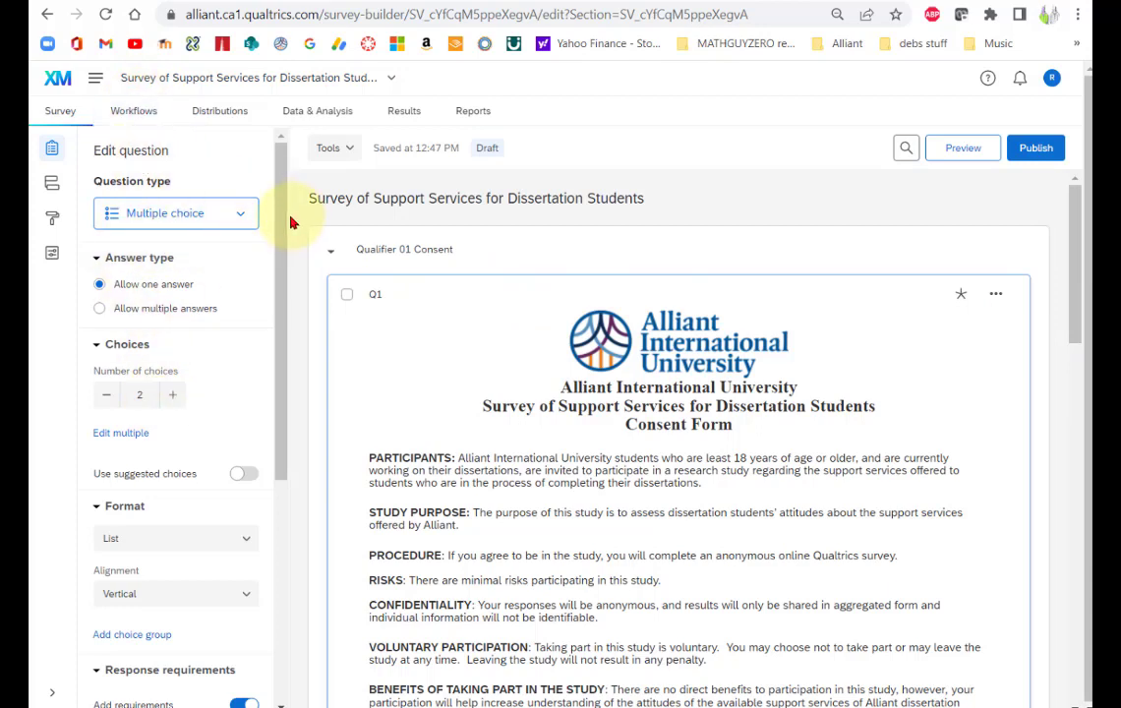
pyautogui.moveTo(280, 243); pyautogui.dragTo(288, 495)
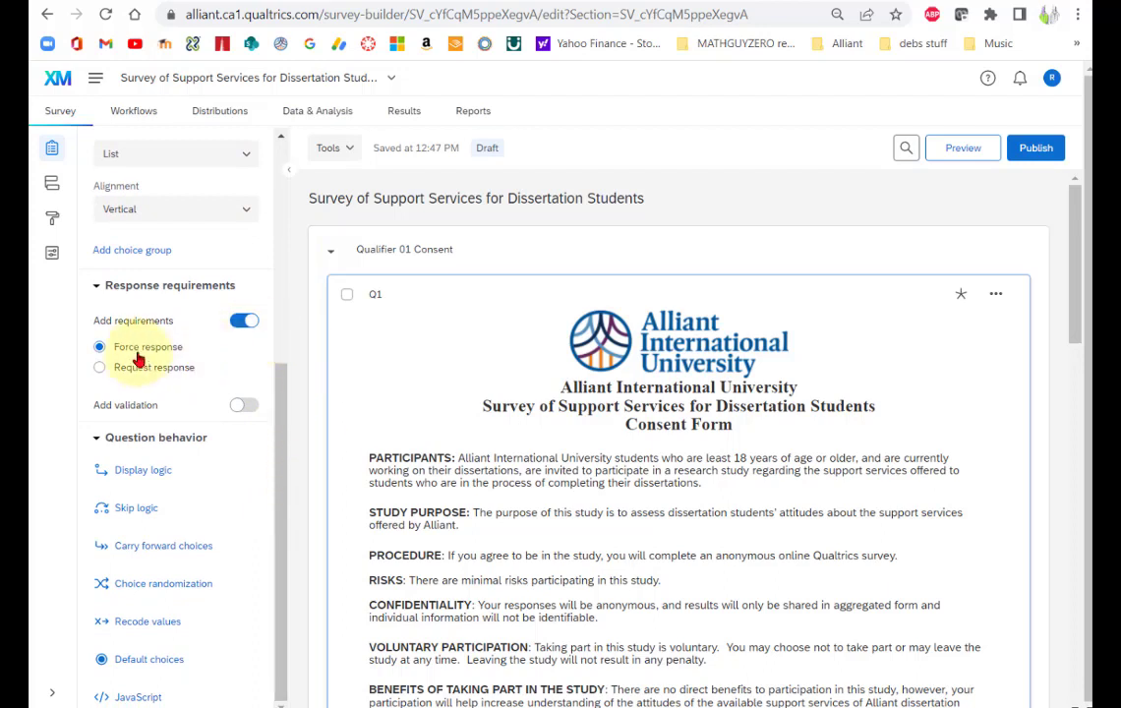
pyautogui.moveTo(285, 432); pyautogui.dragTo(283, 170)
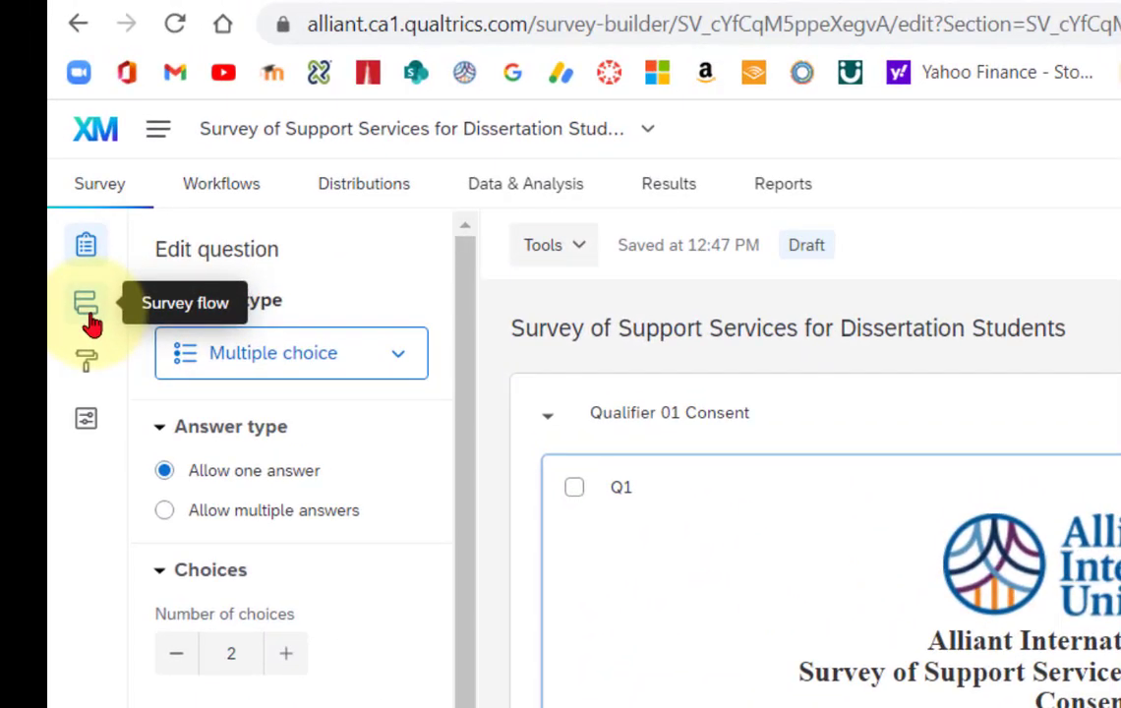
# - Open the survey flow and add a branch directly below the Qualifier 01 Consent block
pyautogui.click(88, 319)
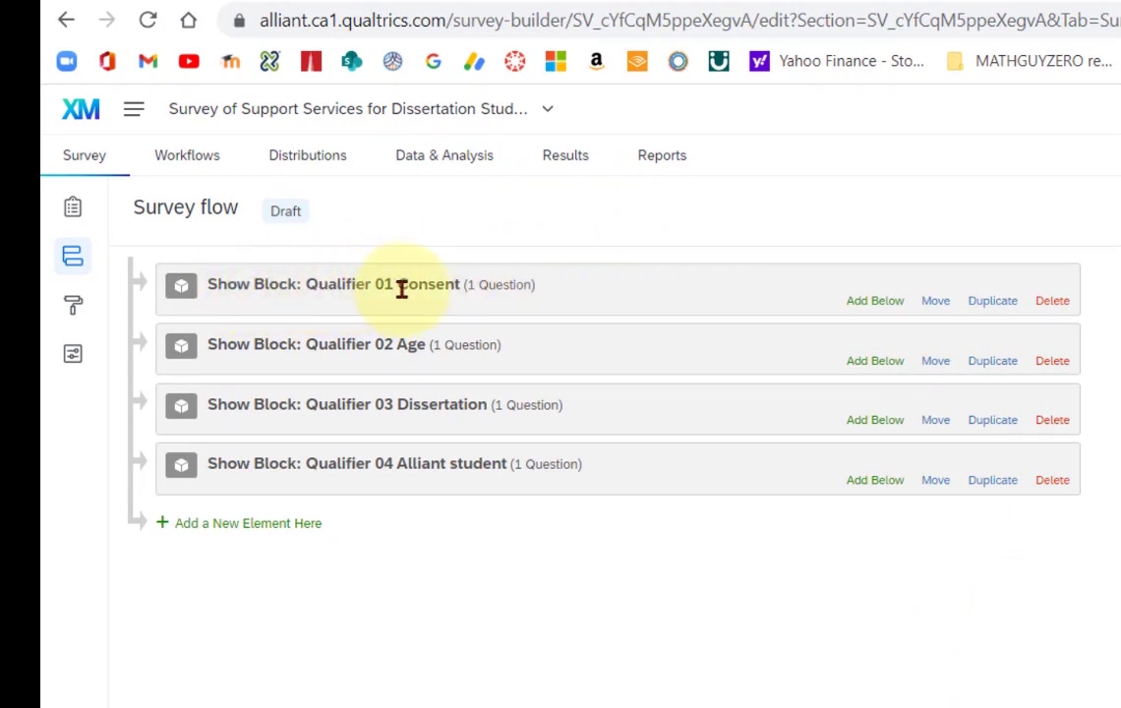
pyautogui.click(872, 301)
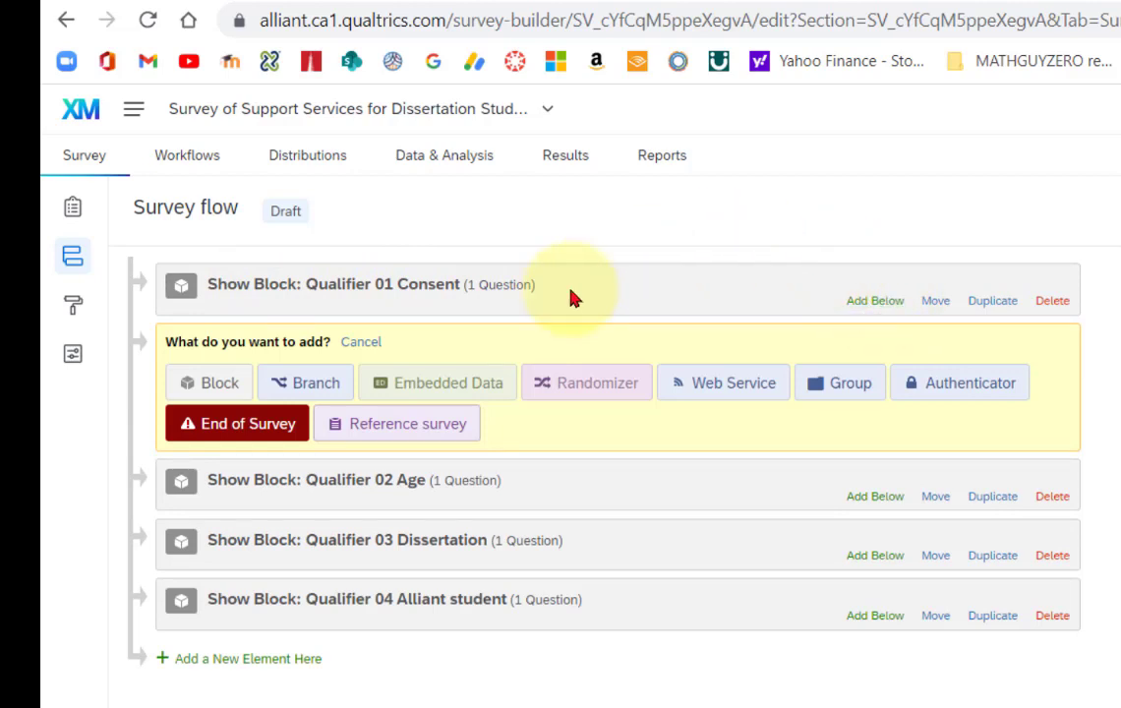
pyautogui.click(315, 384)
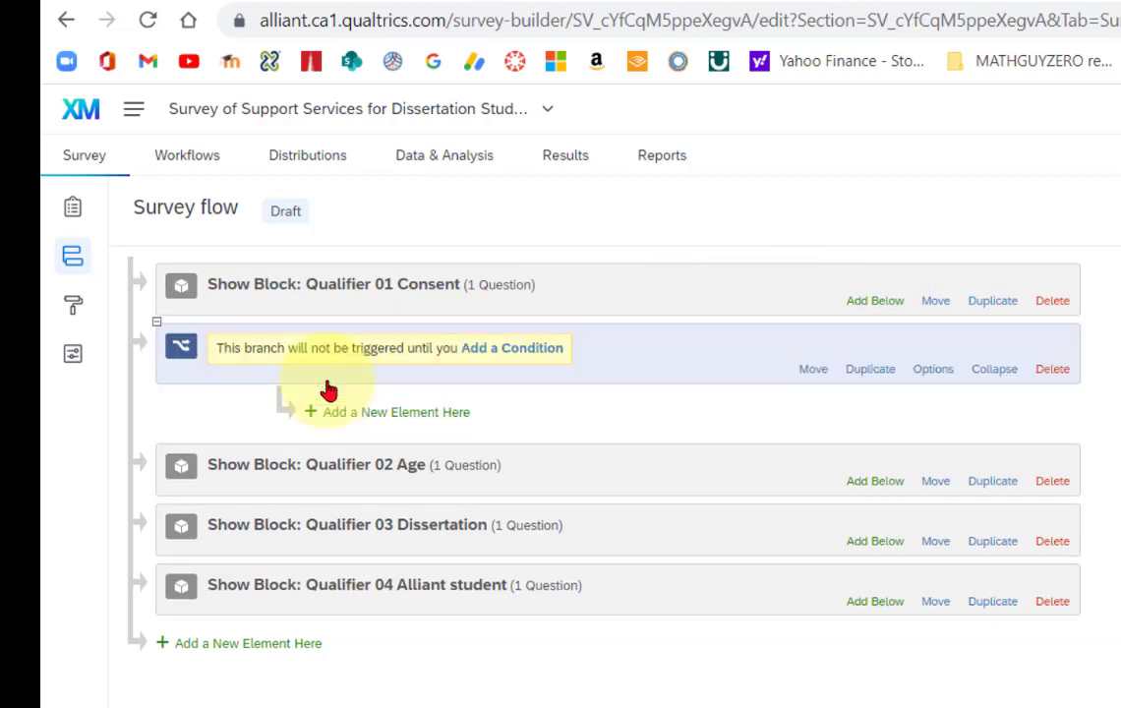
# - Set the branch condition to question Q1, "No, I do not agree with this consent form", Is Selected
pyautogui.click(504, 354)
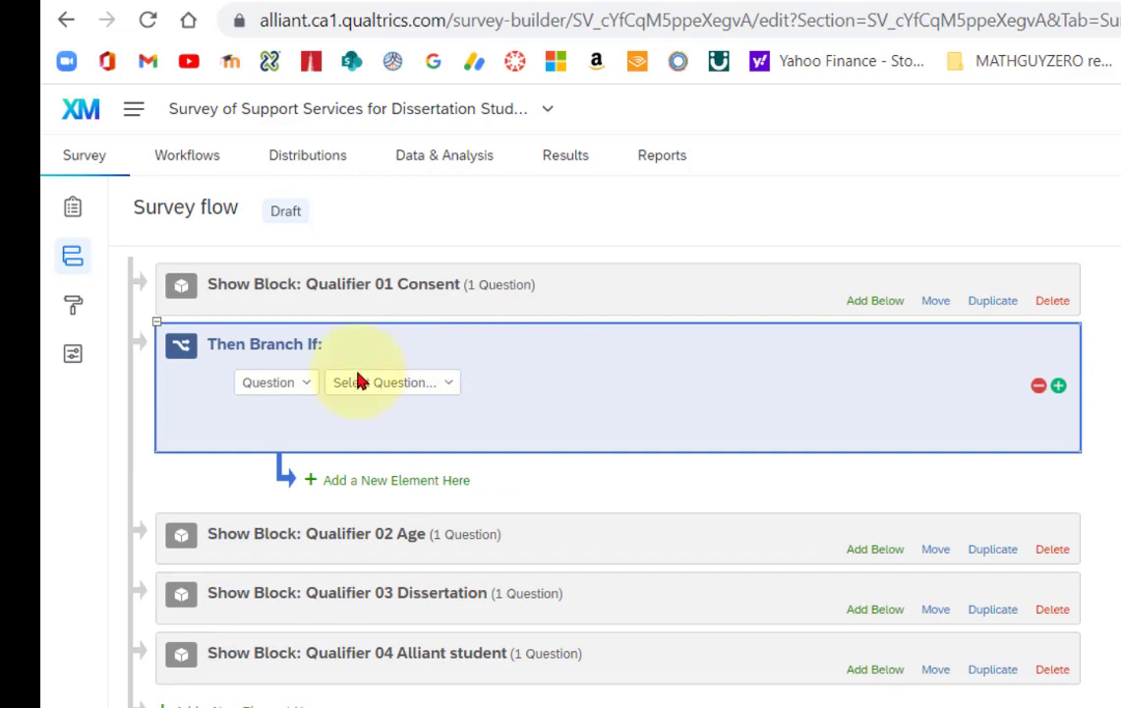
pyautogui.click(309, 388)
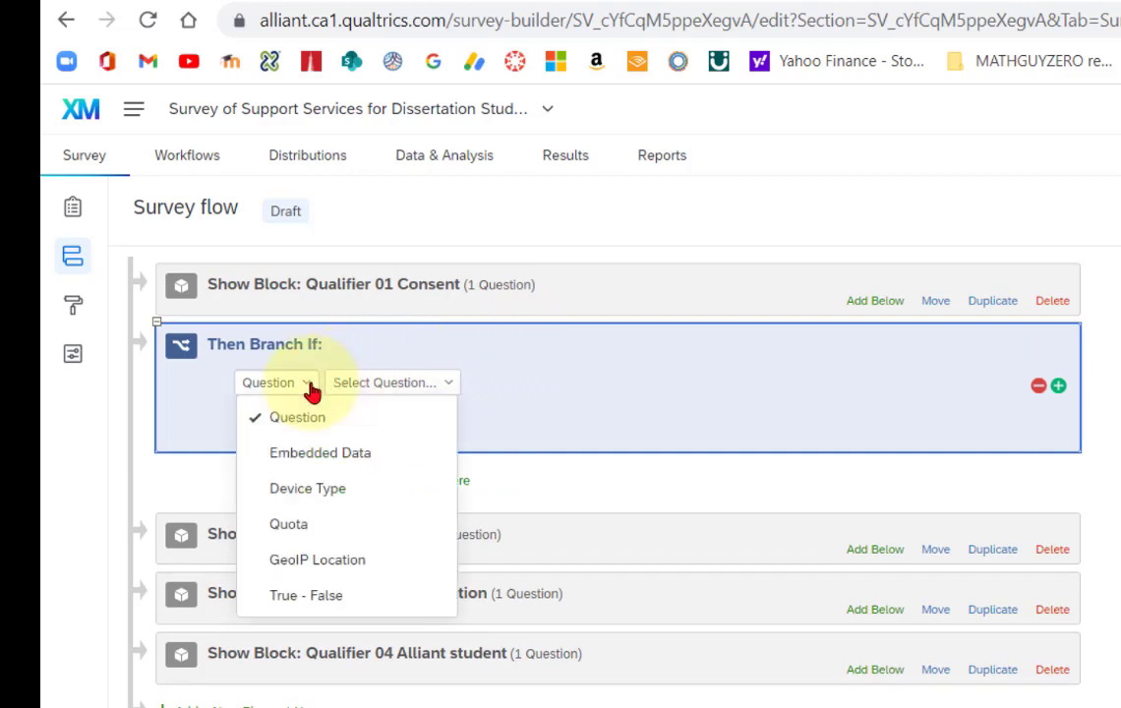
pyautogui.click(447, 385)
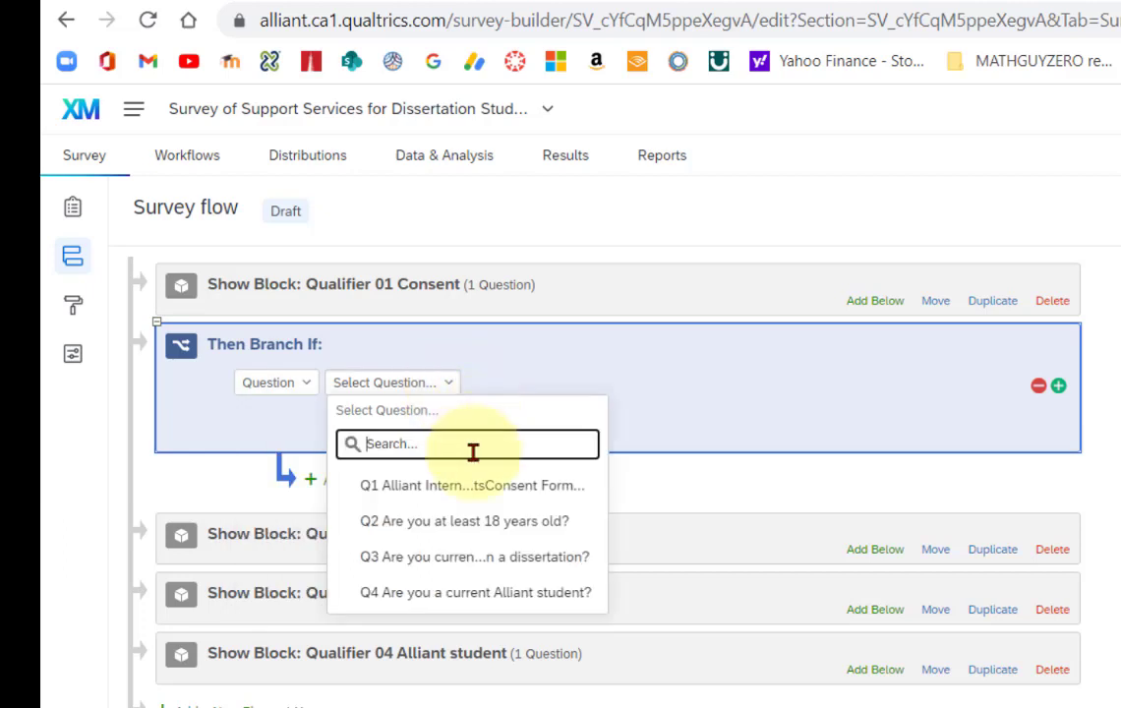
pyautogui.click(442, 489)
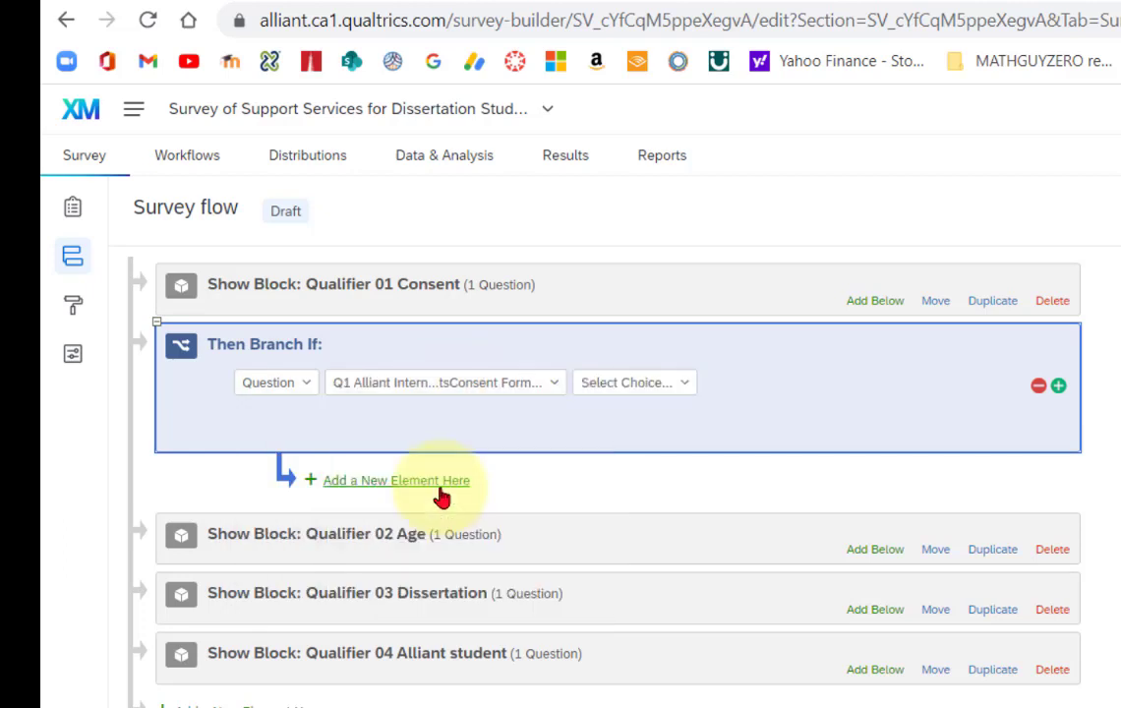
pyautogui.click(679, 387)
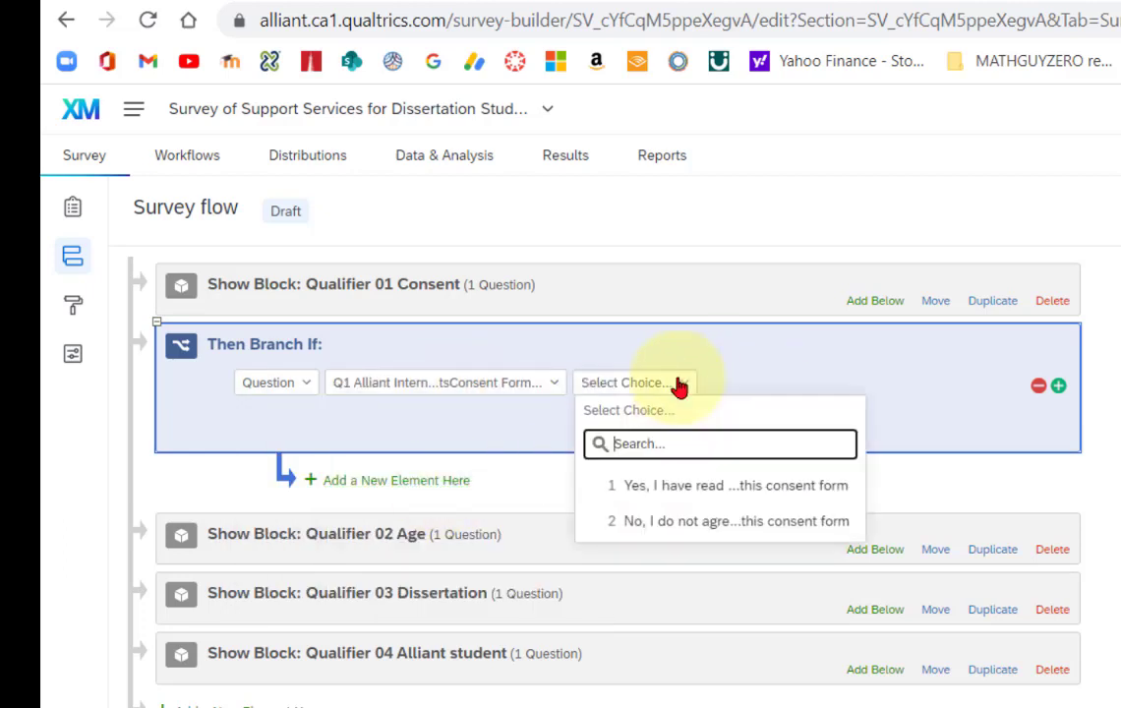
pyautogui.click(661, 527)
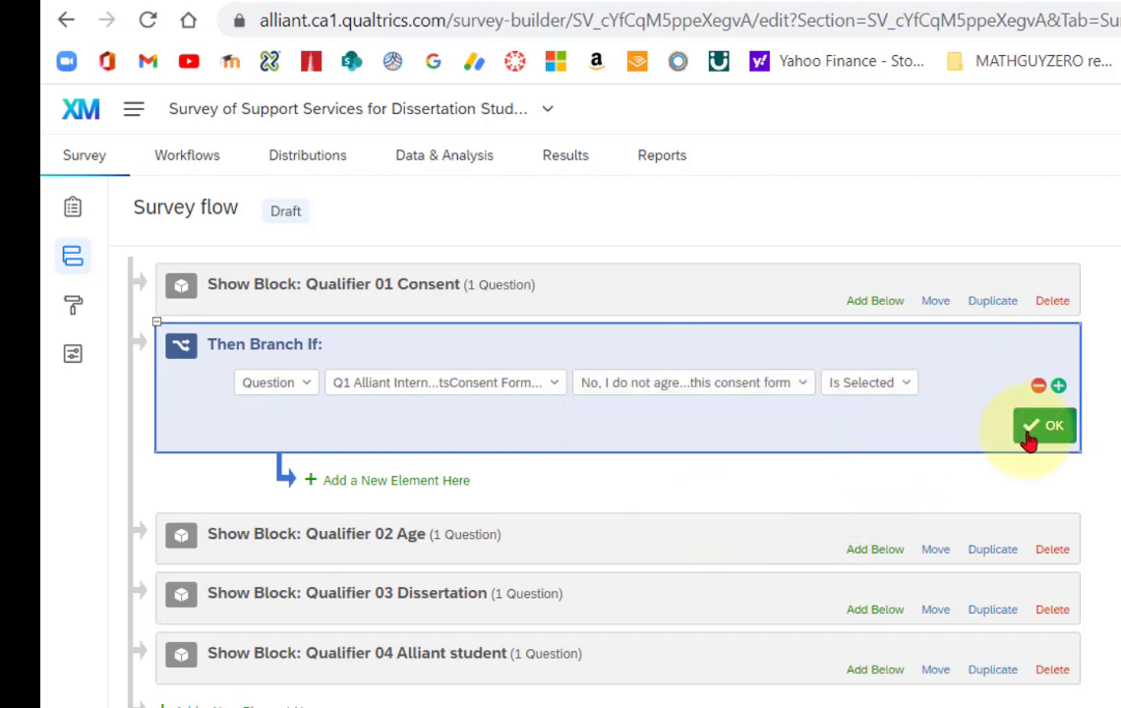
pyautogui.click(1049, 426)
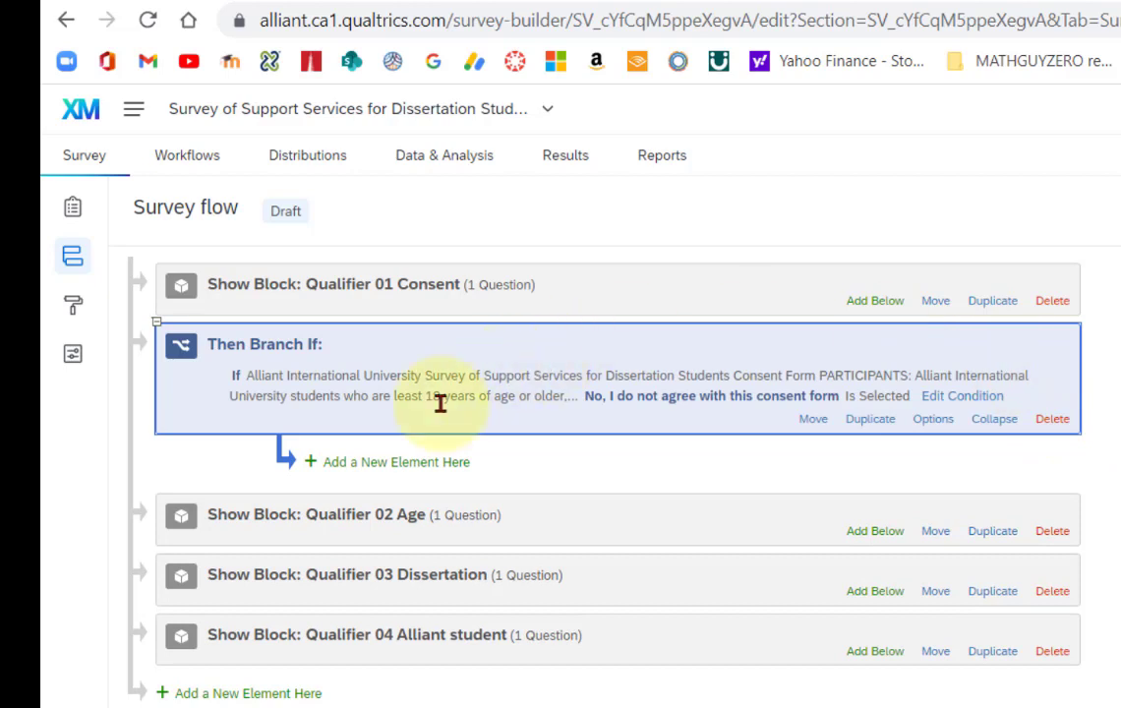
# - Add an End of Survey element inside the consent branch and override its survey options with a custom end message
pyautogui.click(358, 463)
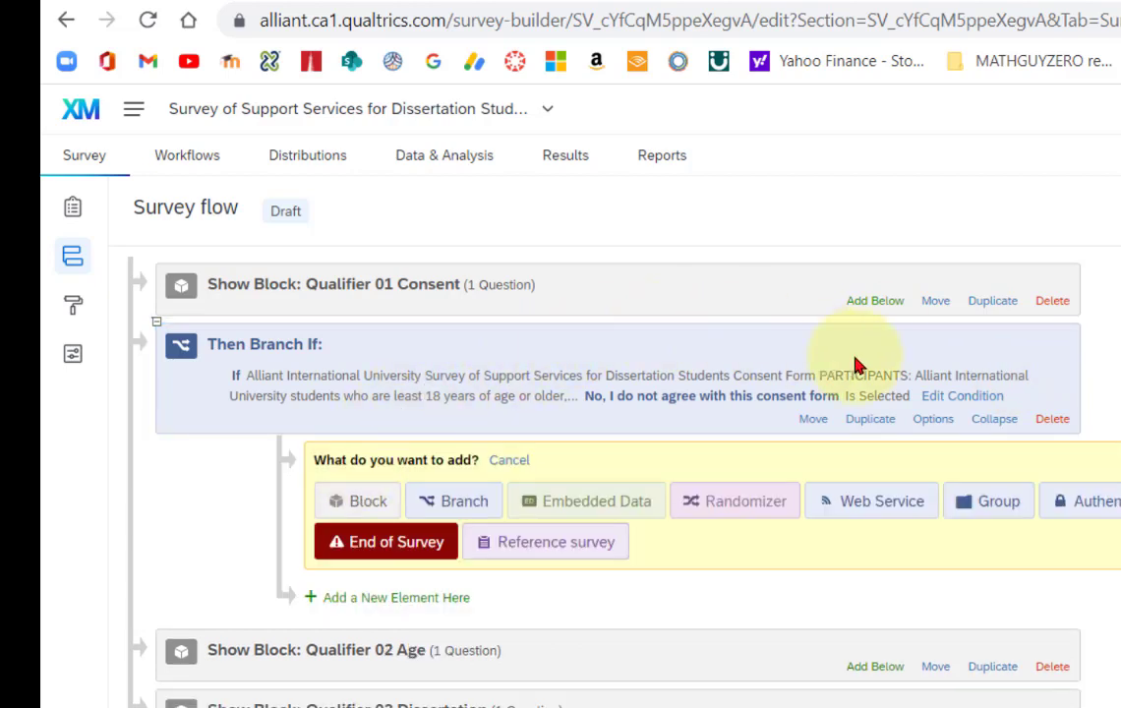
pyautogui.click(373, 555)
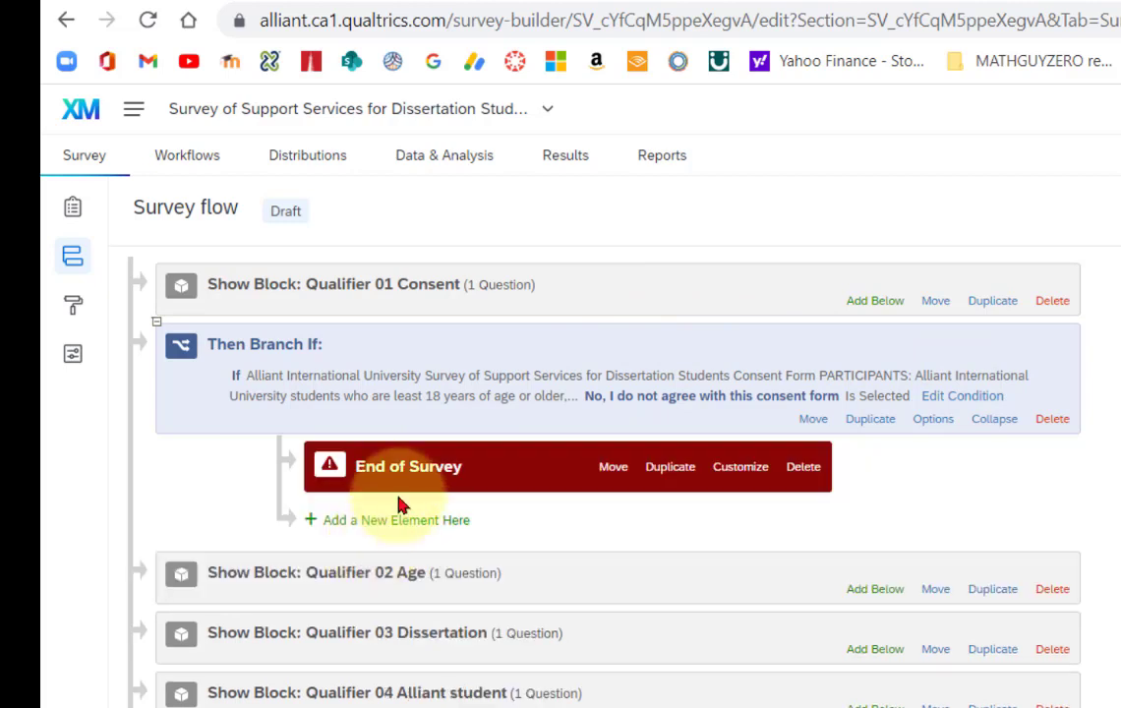
pyautogui.click(742, 474)
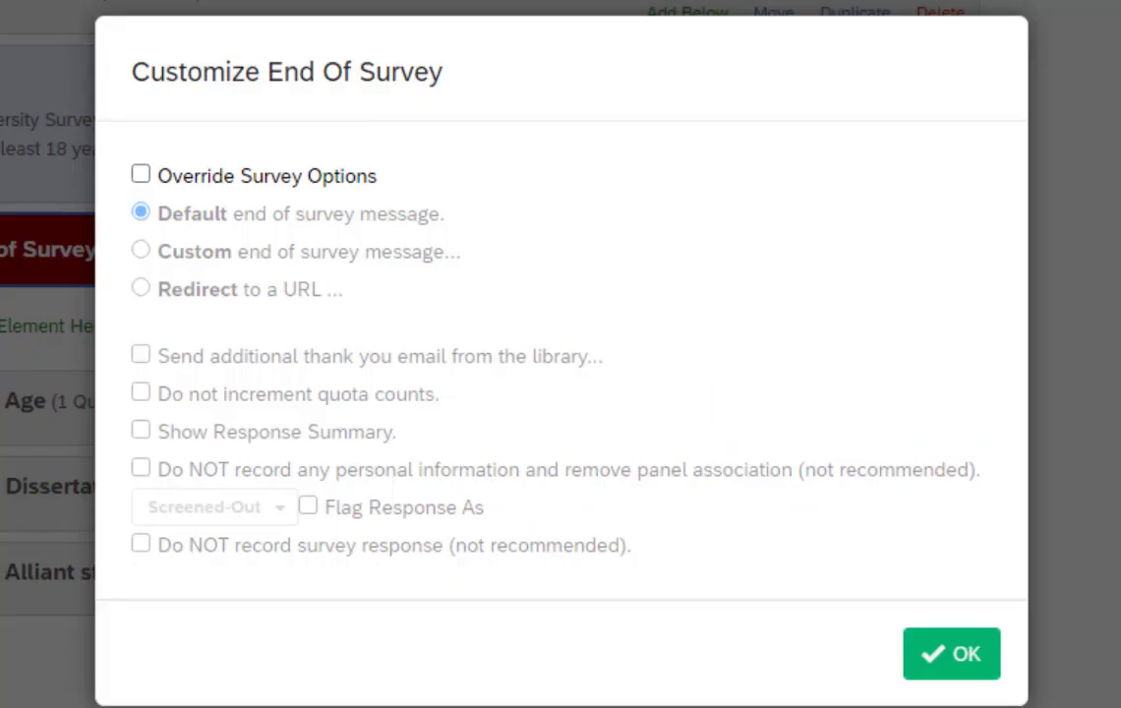
pyautogui.click(140, 175)
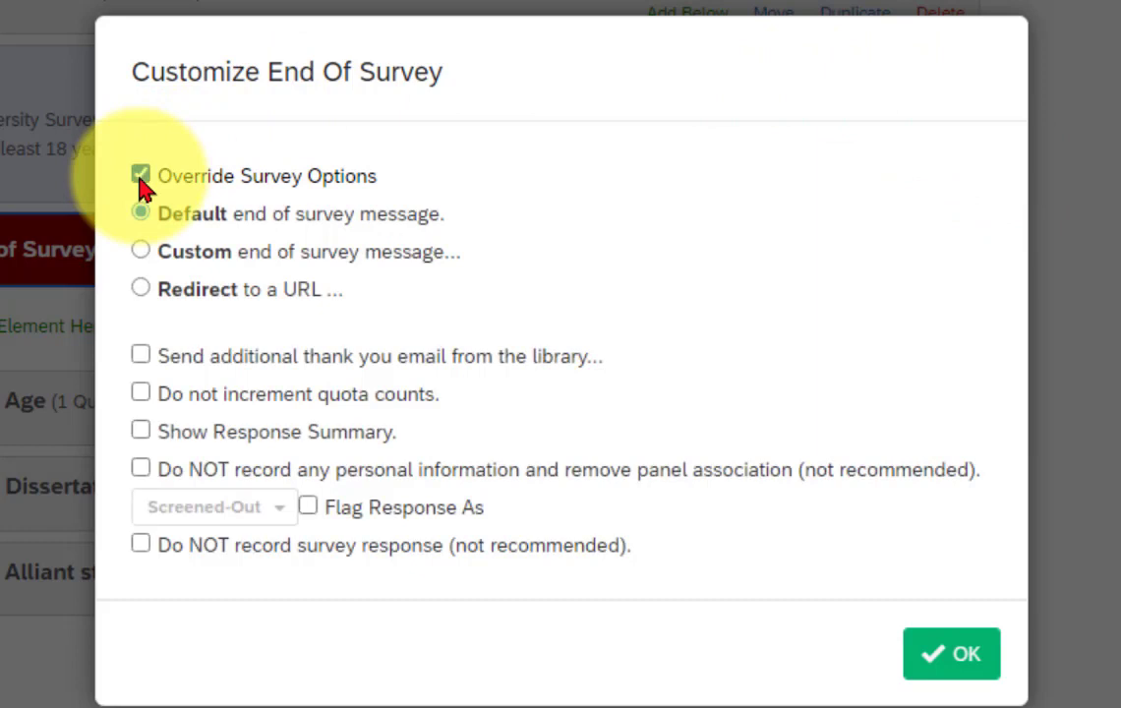
pyautogui.click(141, 252)
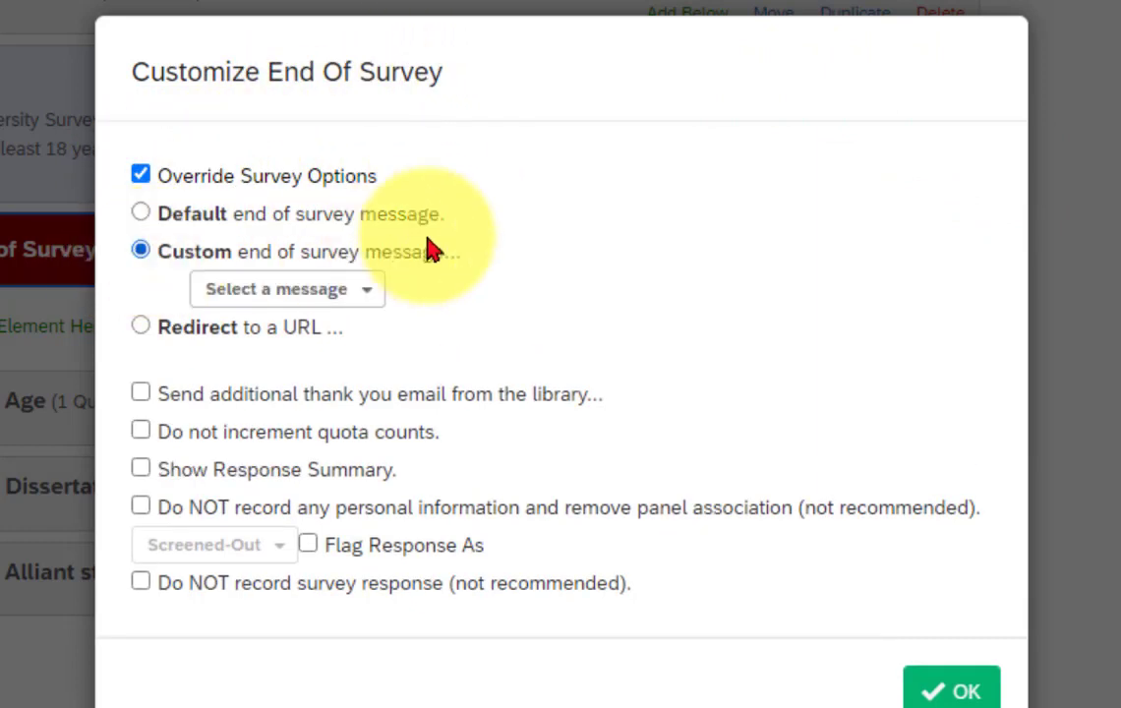
# - Create a new personal library message described "Do not qualify" with the text "Sorry, but you do not qualify to take this survey"
pyautogui.click(362, 294)
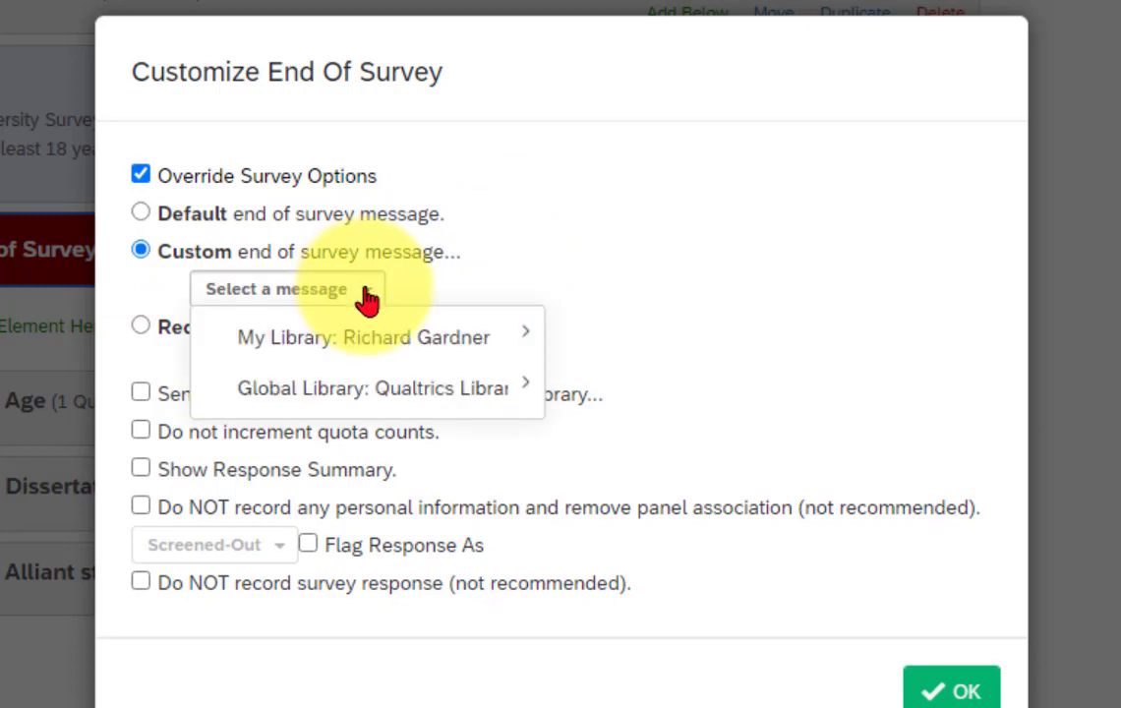
pyautogui.moveTo(358, 353)
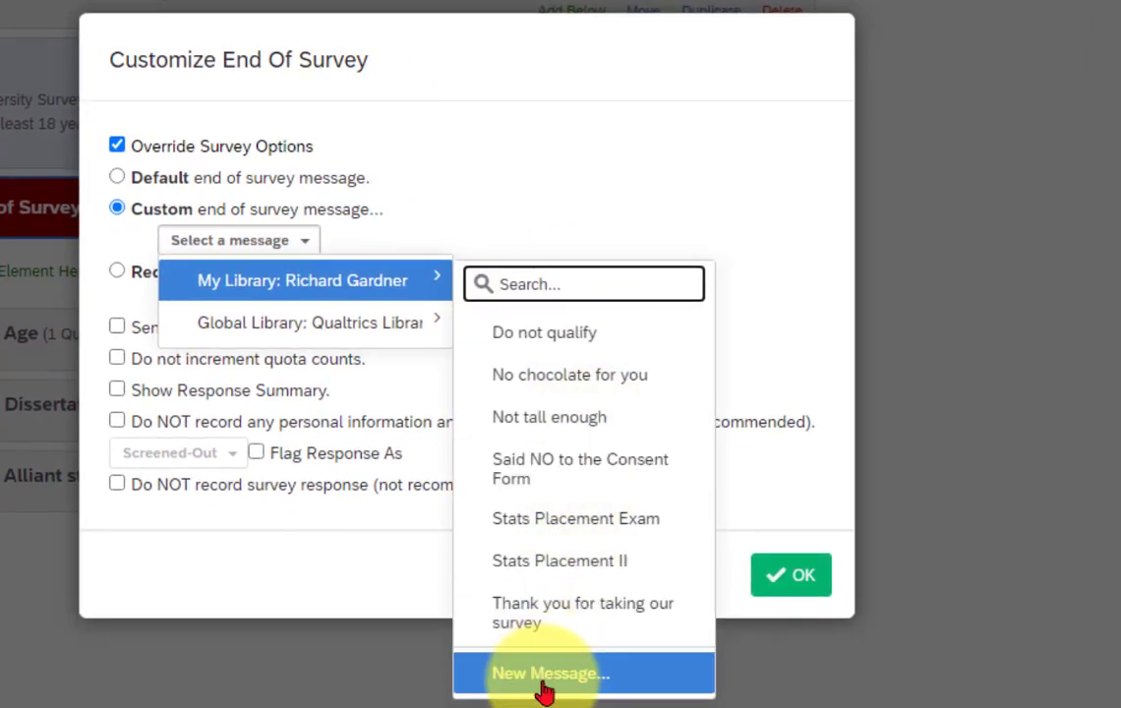
pyautogui.click(544, 675)
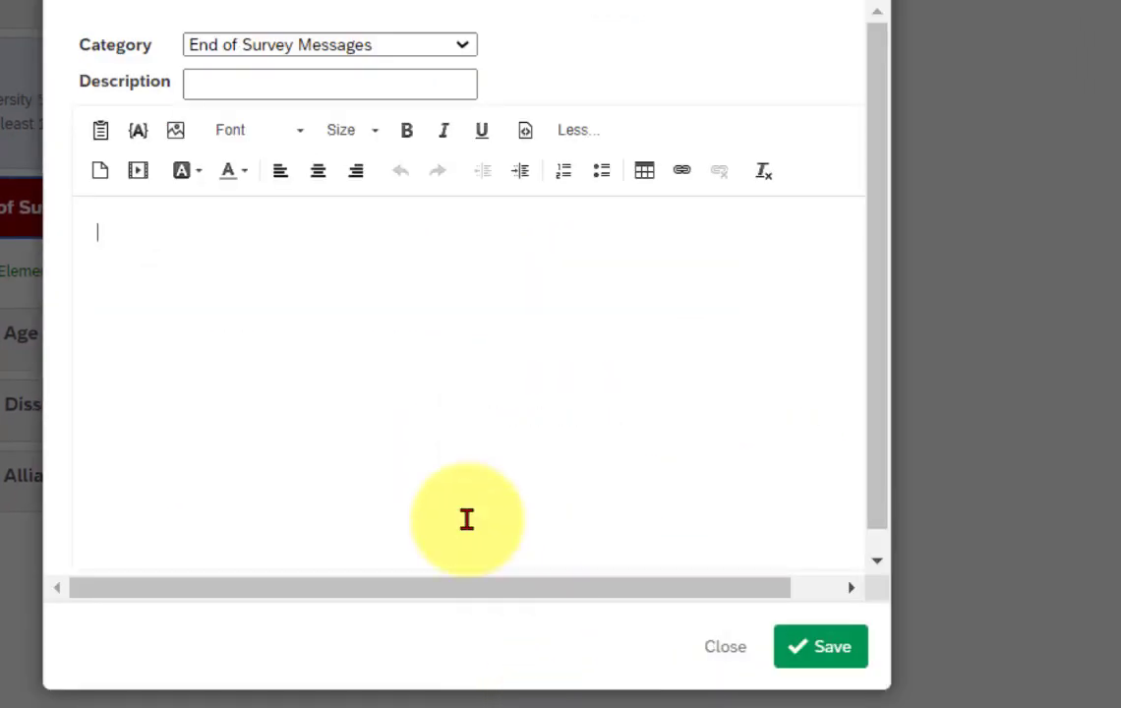
pyautogui.click(305, 90)
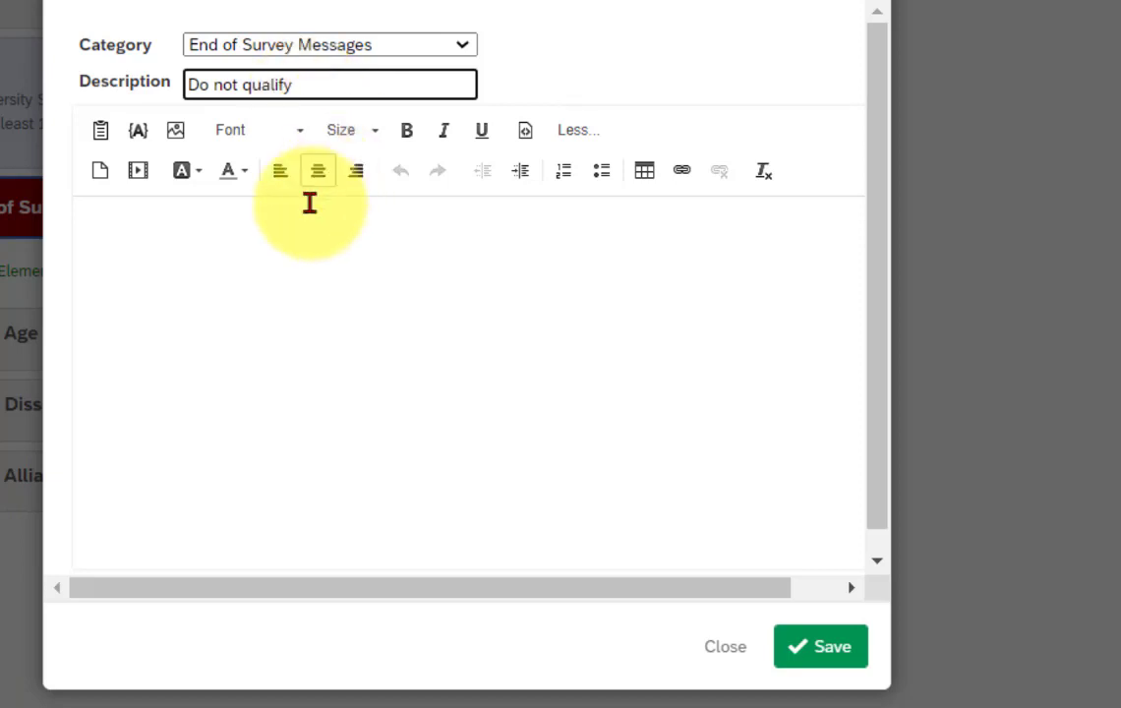
pyautogui.click(160, 243)
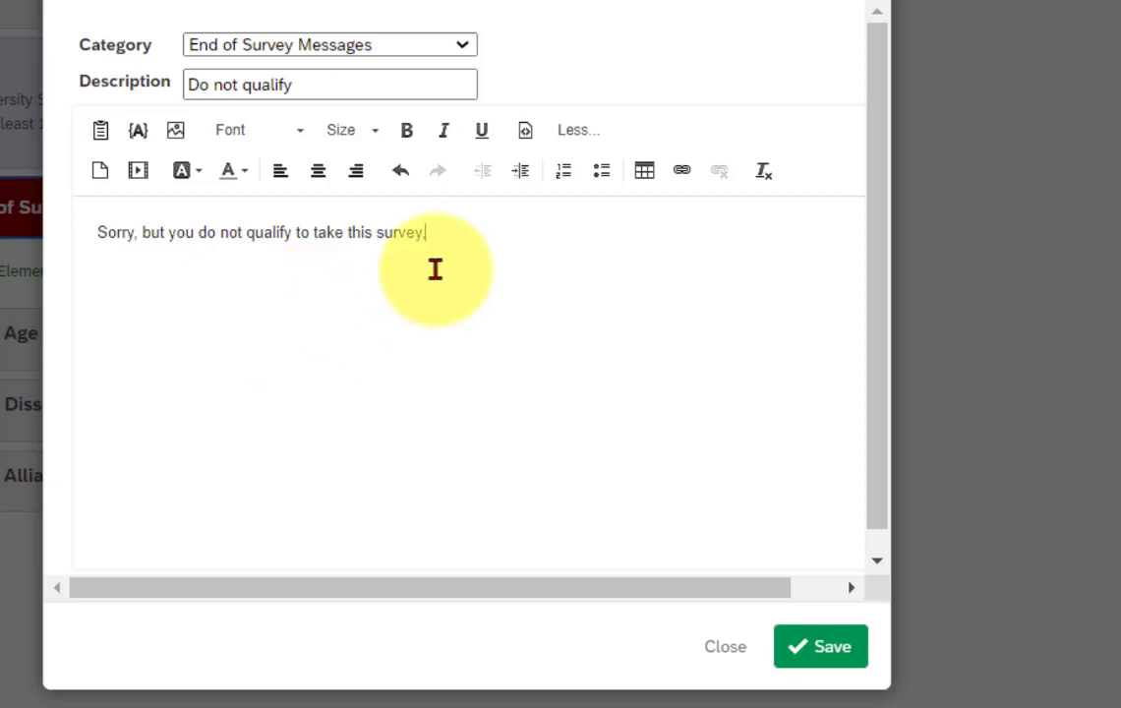
# - Format the message text as bold, italic and 18pt, and end the sentence with a period
pyautogui.moveTo(453, 243); pyautogui.dragTo(26, 241)
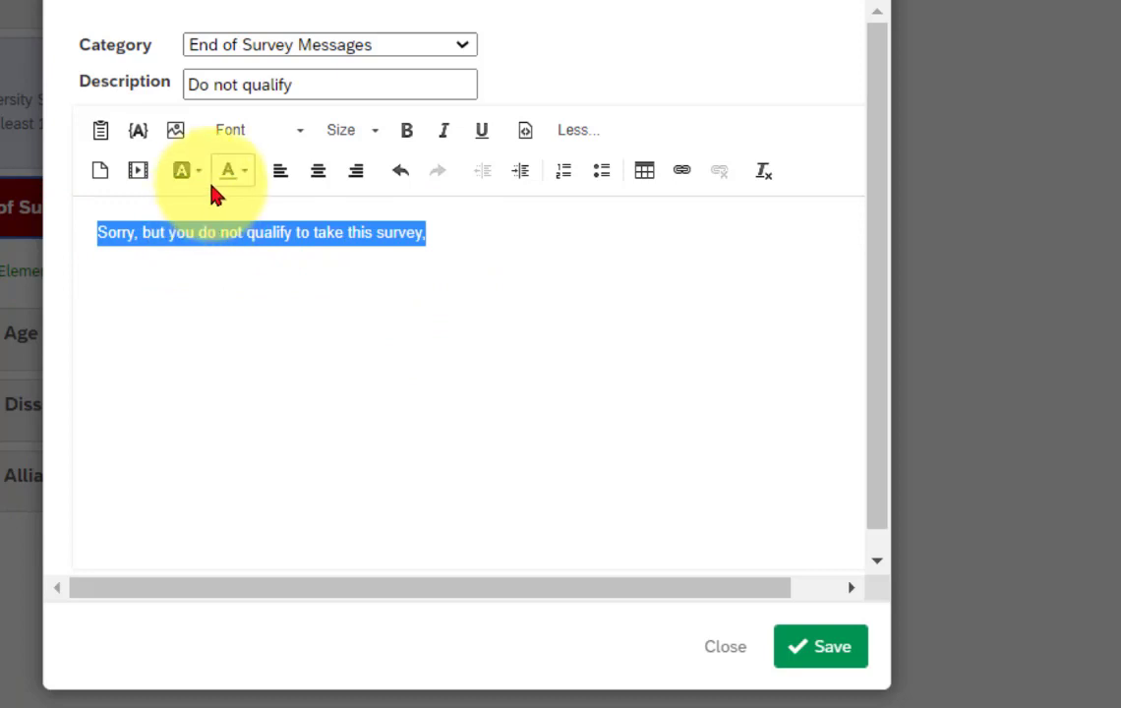
pyautogui.click(406, 132)
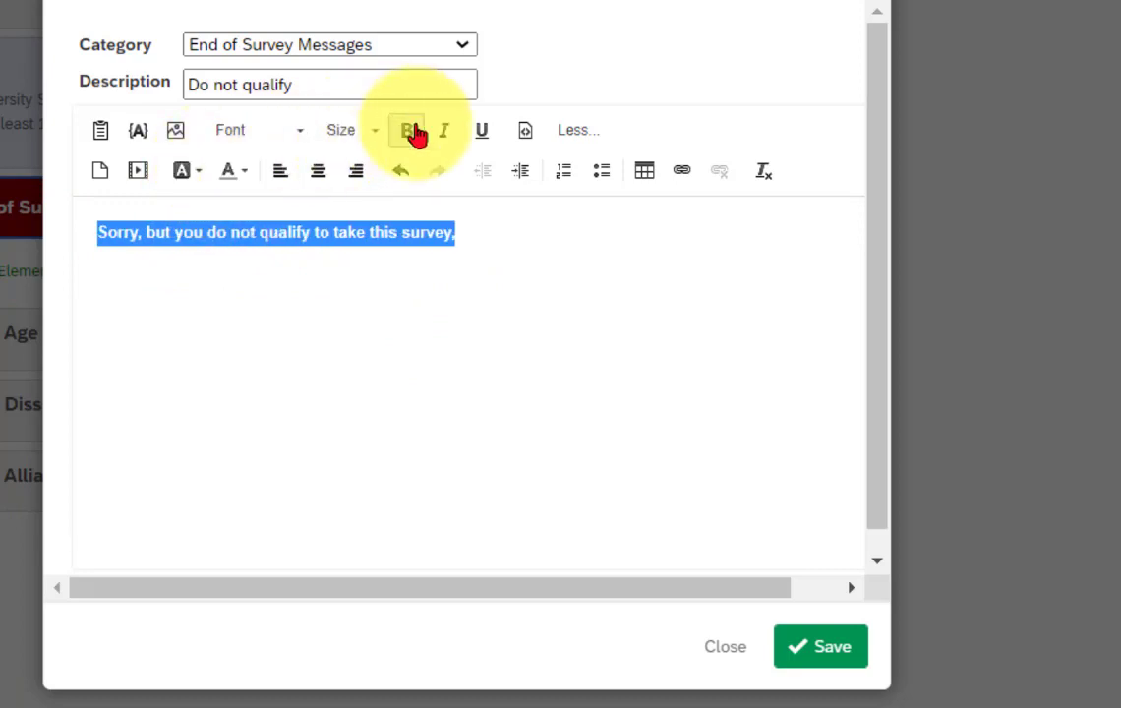
pyautogui.click(444, 132)
pyautogui.click(372, 138)
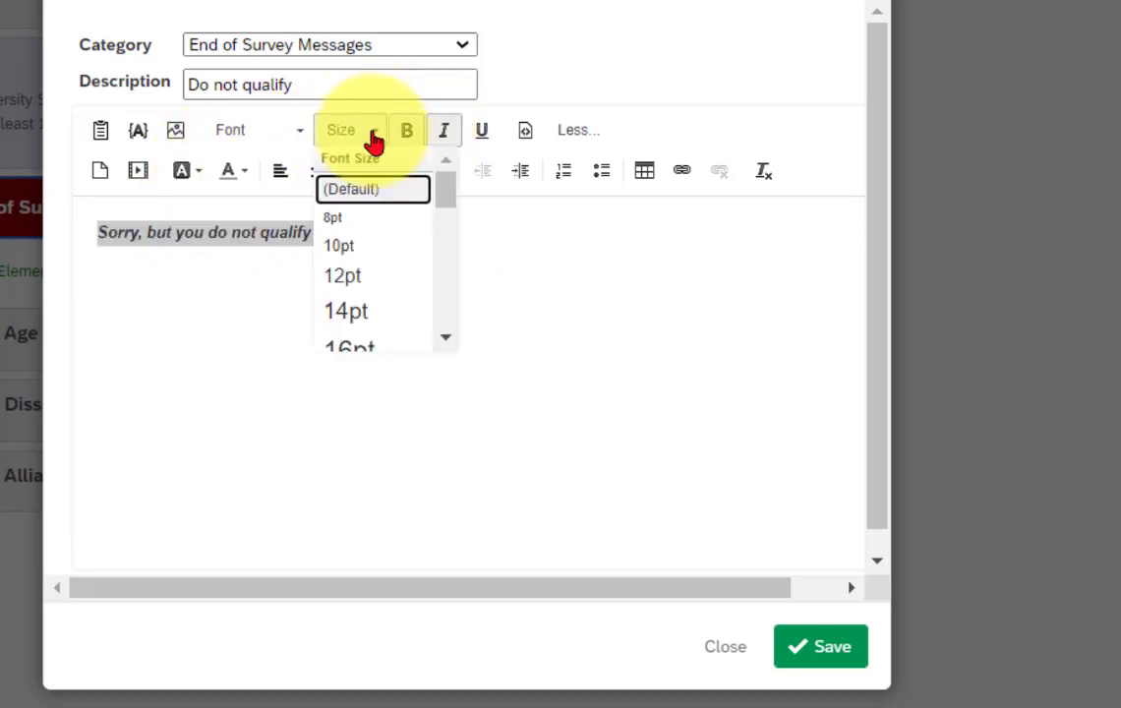
pyautogui.click(448, 337)
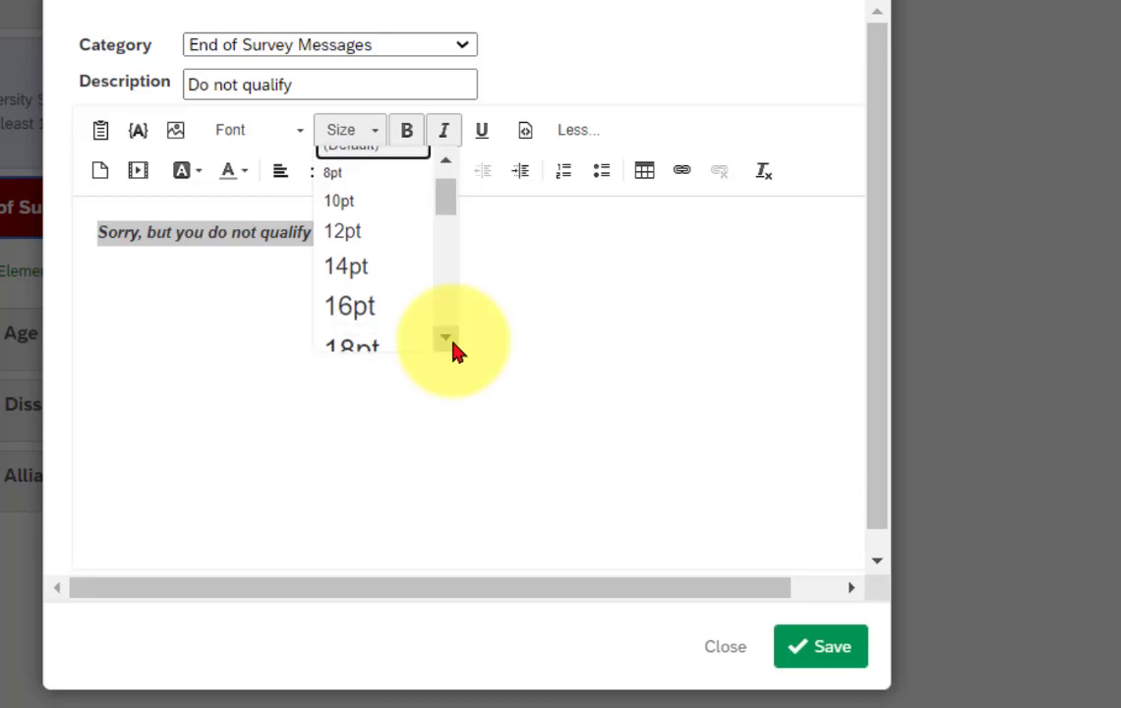
pyautogui.click(399, 345)
pyautogui.click(422, 440)
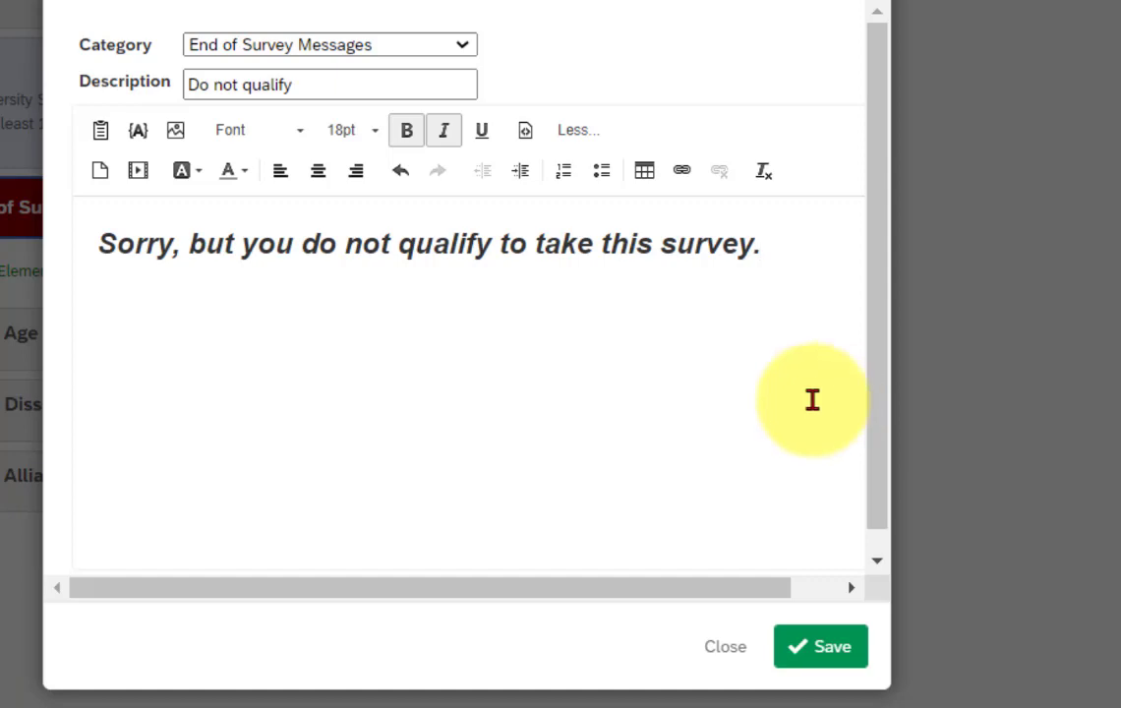
pyautogui.click(504, 398)
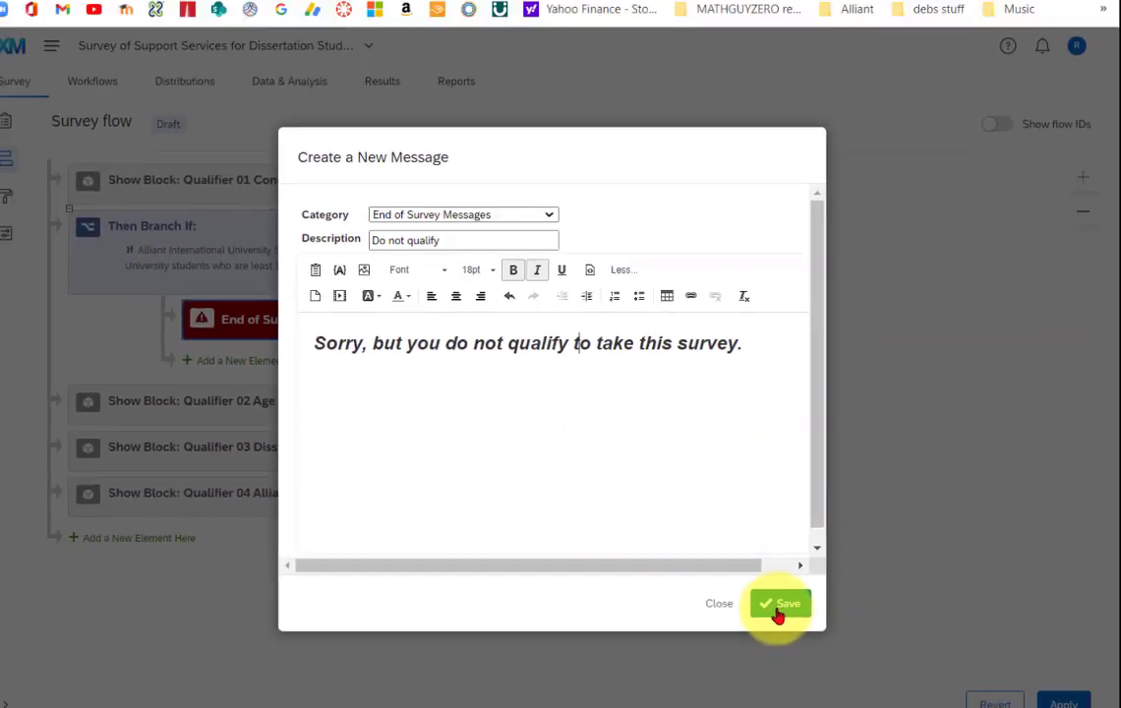
# - Save the "Do not qualify" message as the consent branch's custom ending and apply the survey flow changes
pyautogui.click(831, 645)
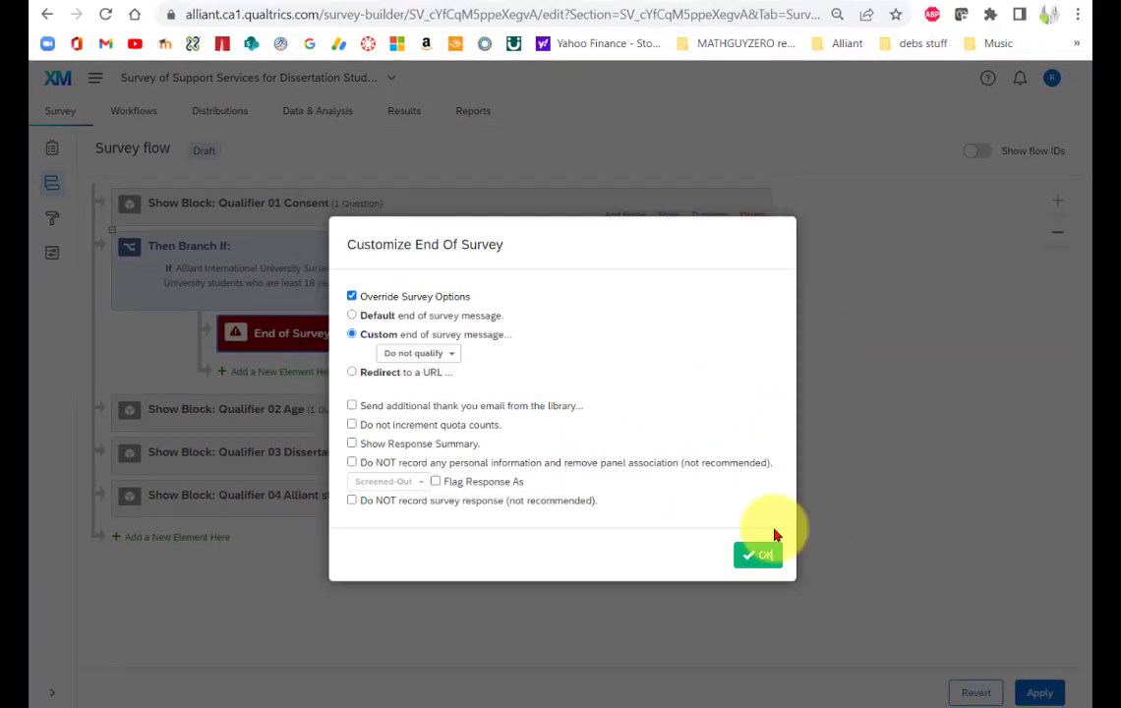
pyautogui.click(758, 559)
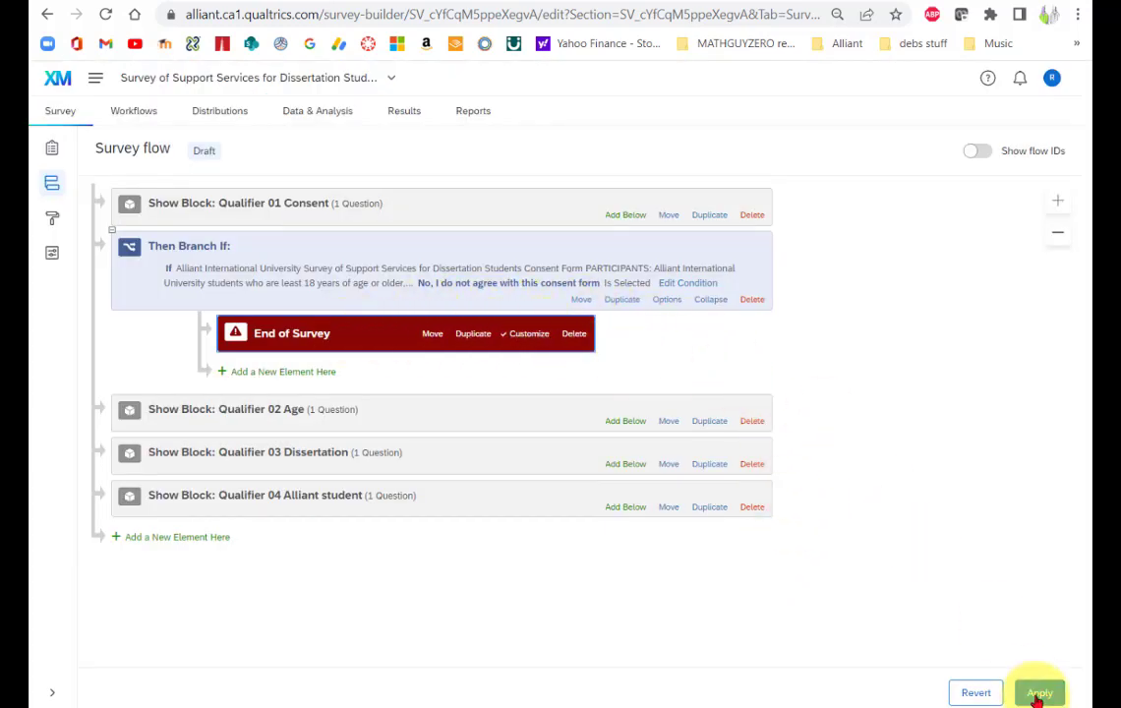
pyautogui.click(1041, 693)
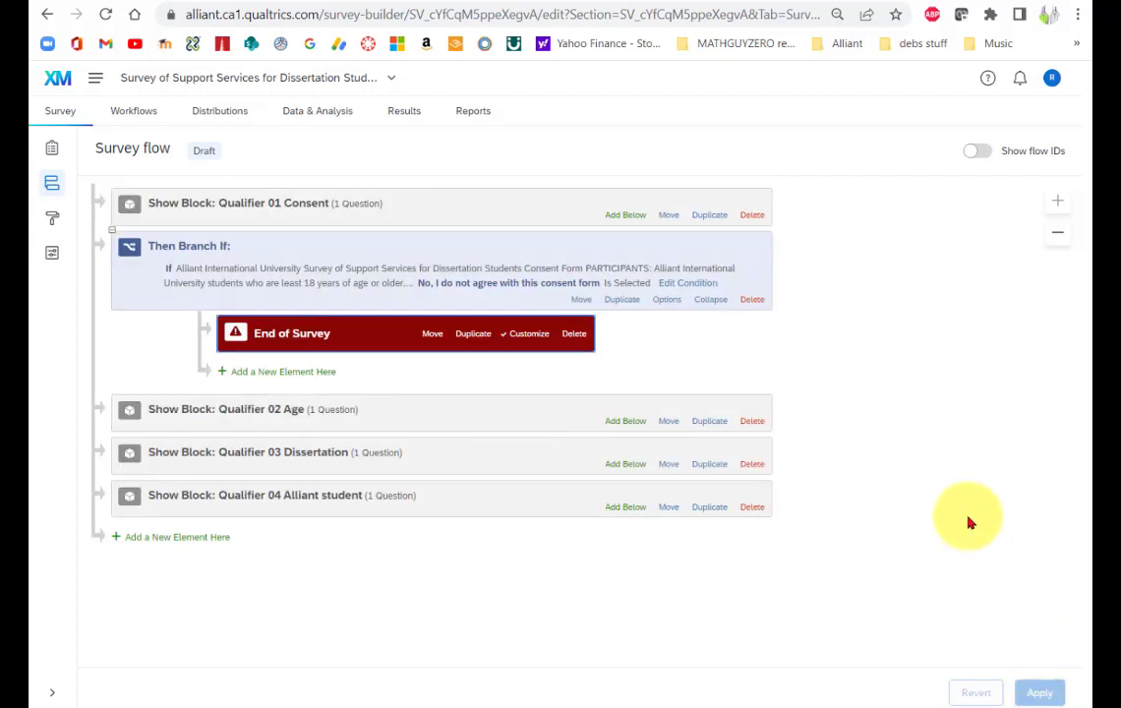
# - Preview the survey from the builder and submit the consent question with "Yes, I have read and agree with this consent form"
pyautogui.click(51, 150)
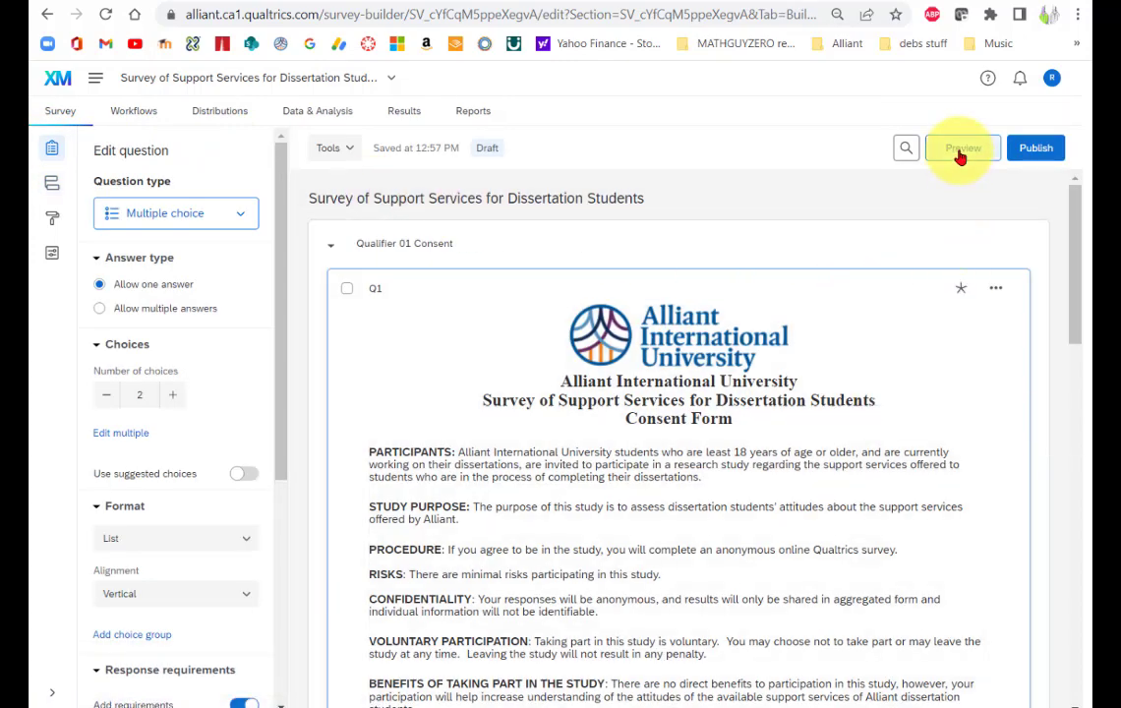
pyautogui.click(961, 150)
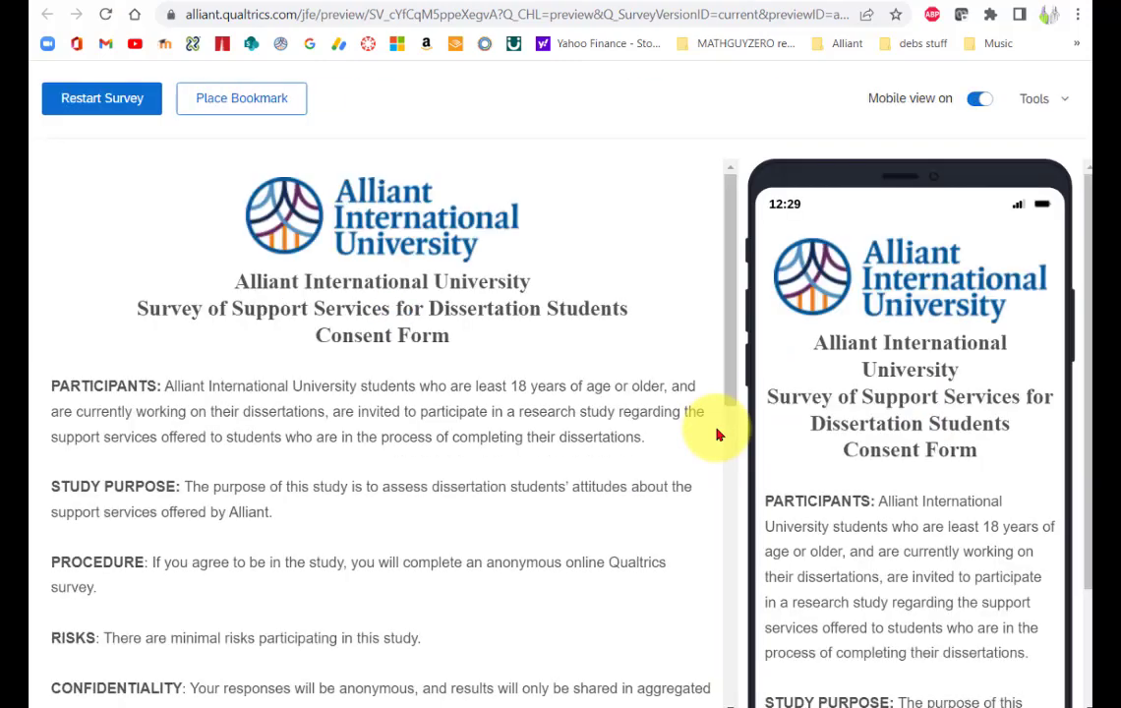
pyautogui.scroll(-4, 188, 296)
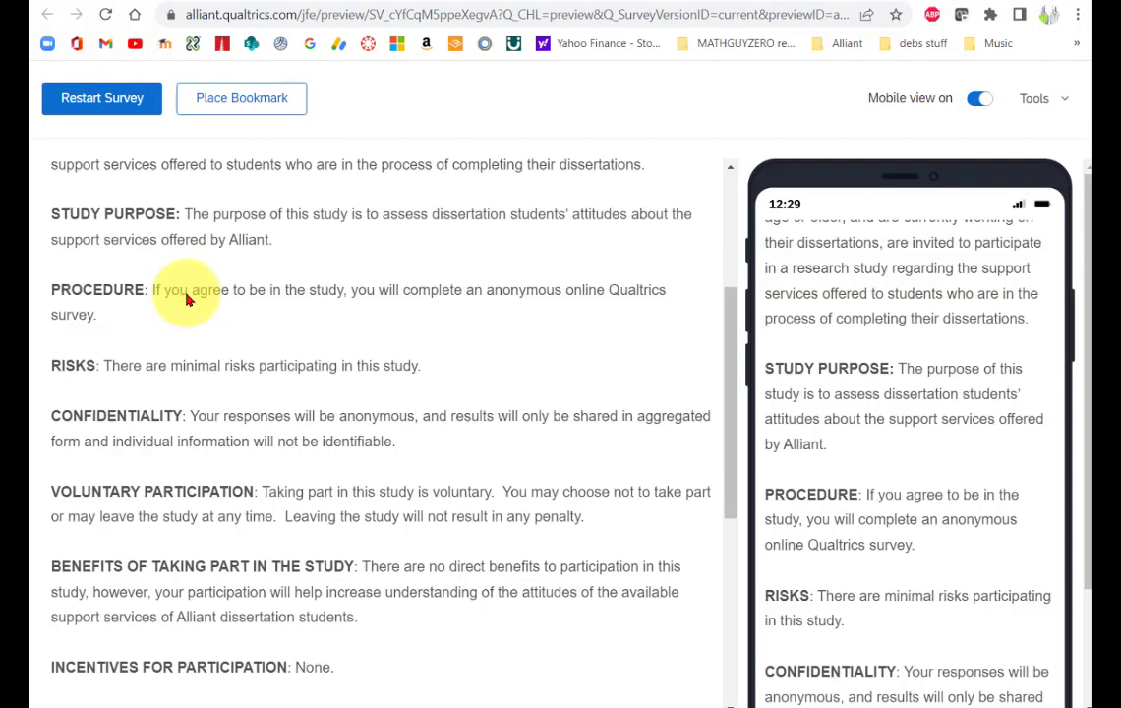
pyautogui.scroll(-3, 187, 300)
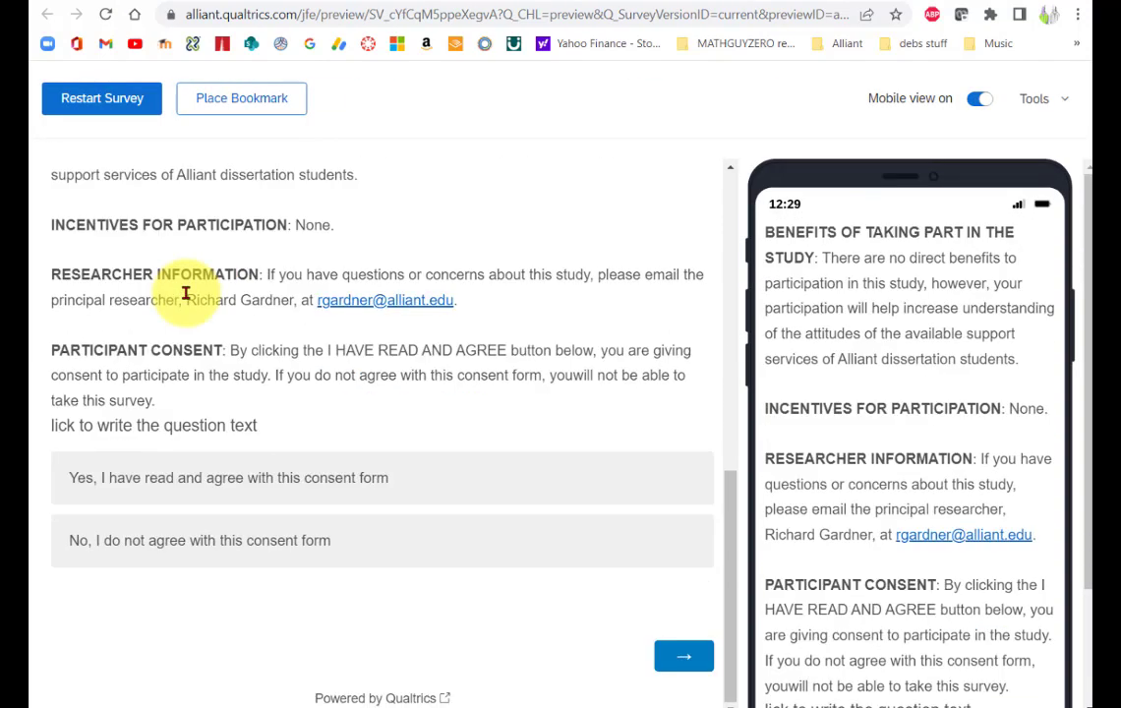
pyautogui.click(175, 484)
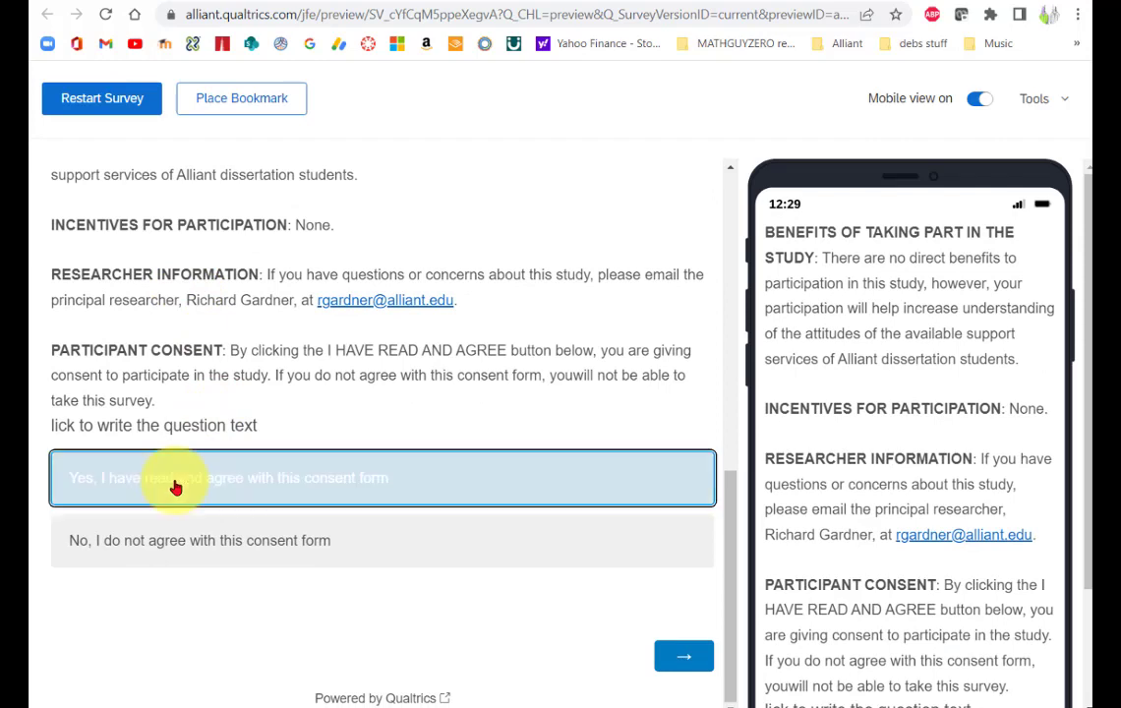
pyautogui.click(685, 660)
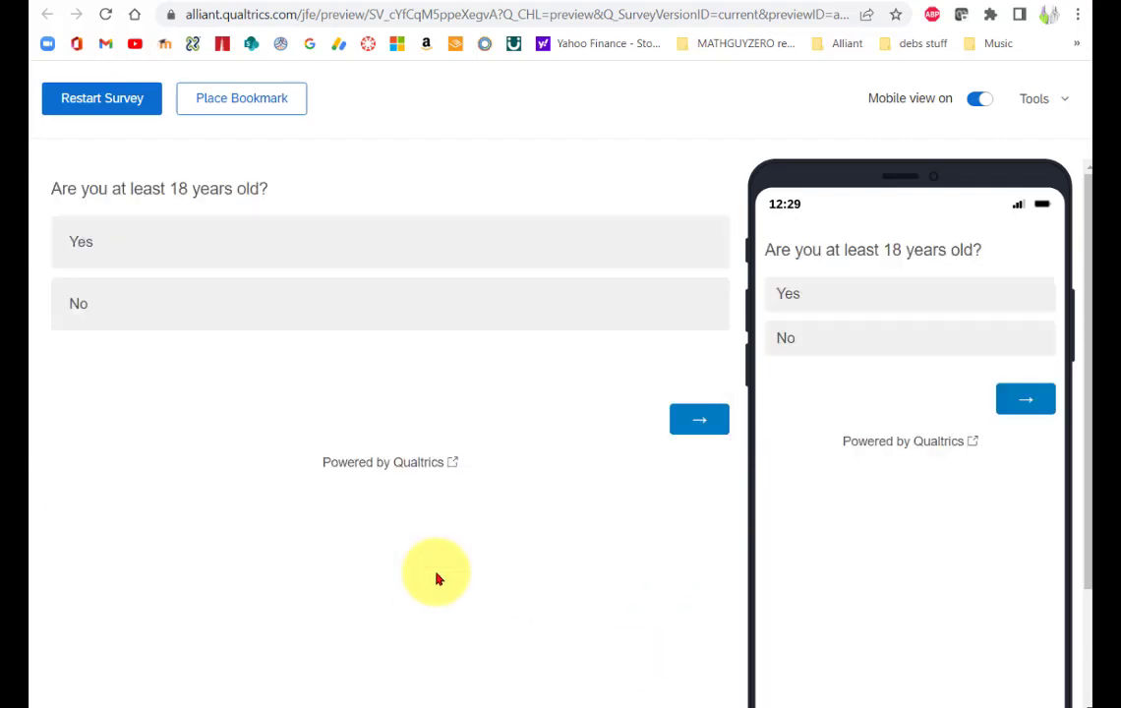
# - Restart the survey preview and submit the consent question with "No, I do not agree with this consent form"
pyautogui.click(101, 102)
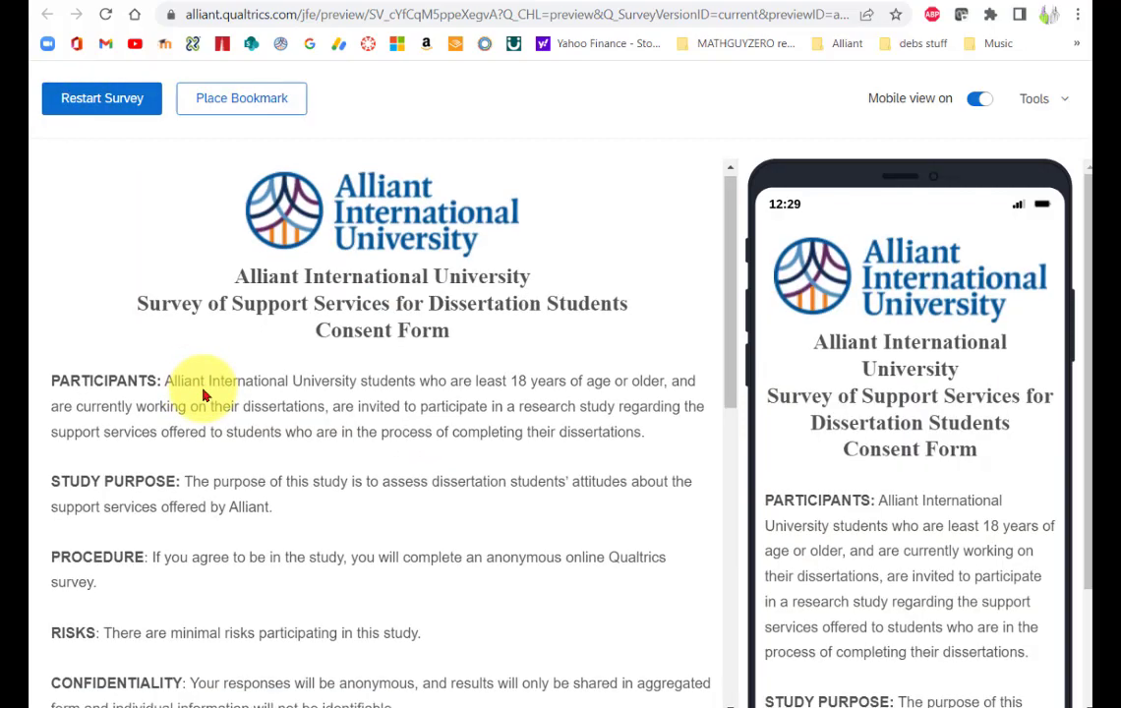
pyautogui.scroll(-7, 202, 391)
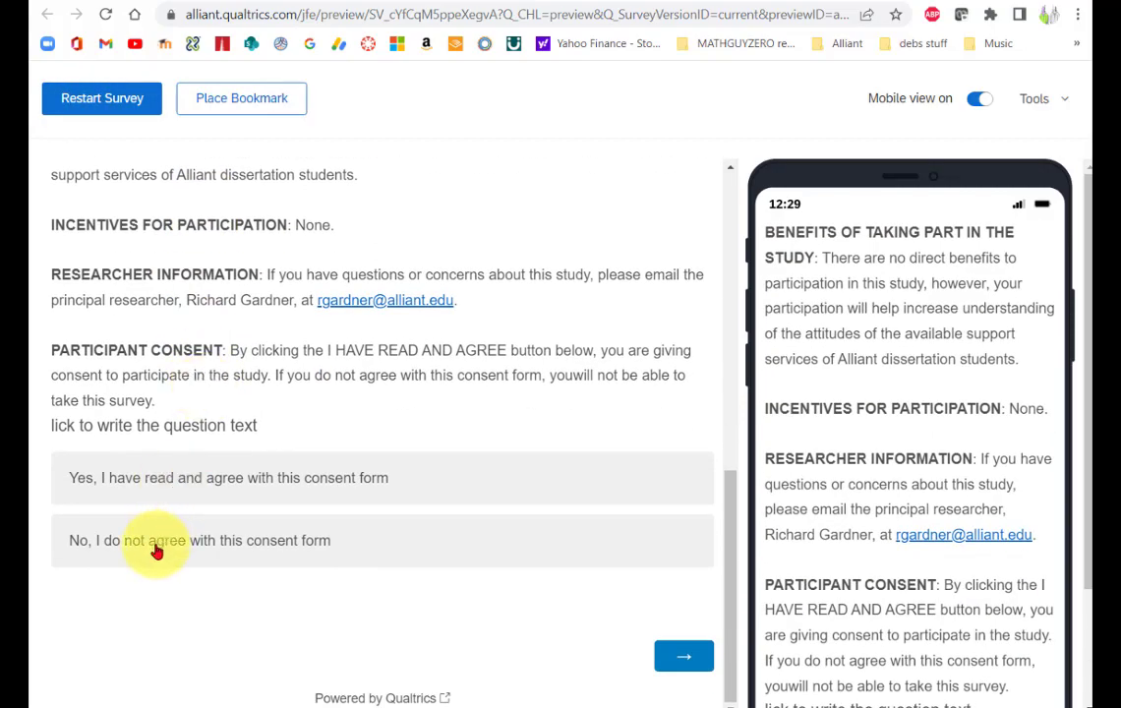
pyautogui.click(160, 544)
pyautogui.click(691, 669)
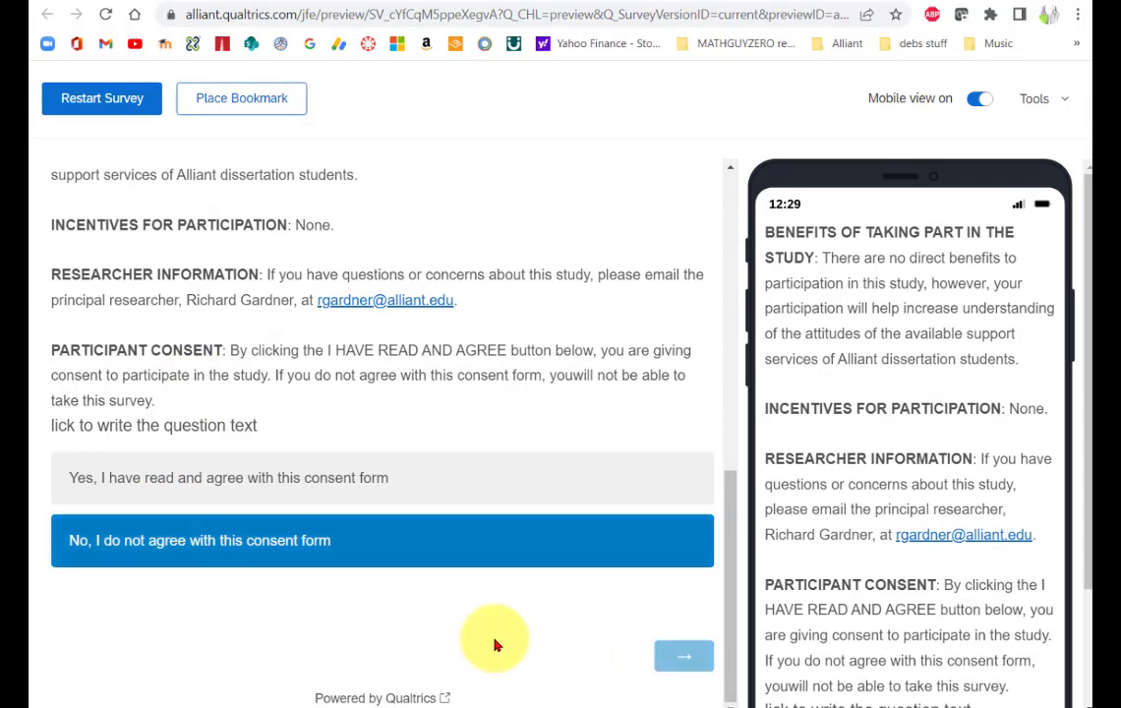
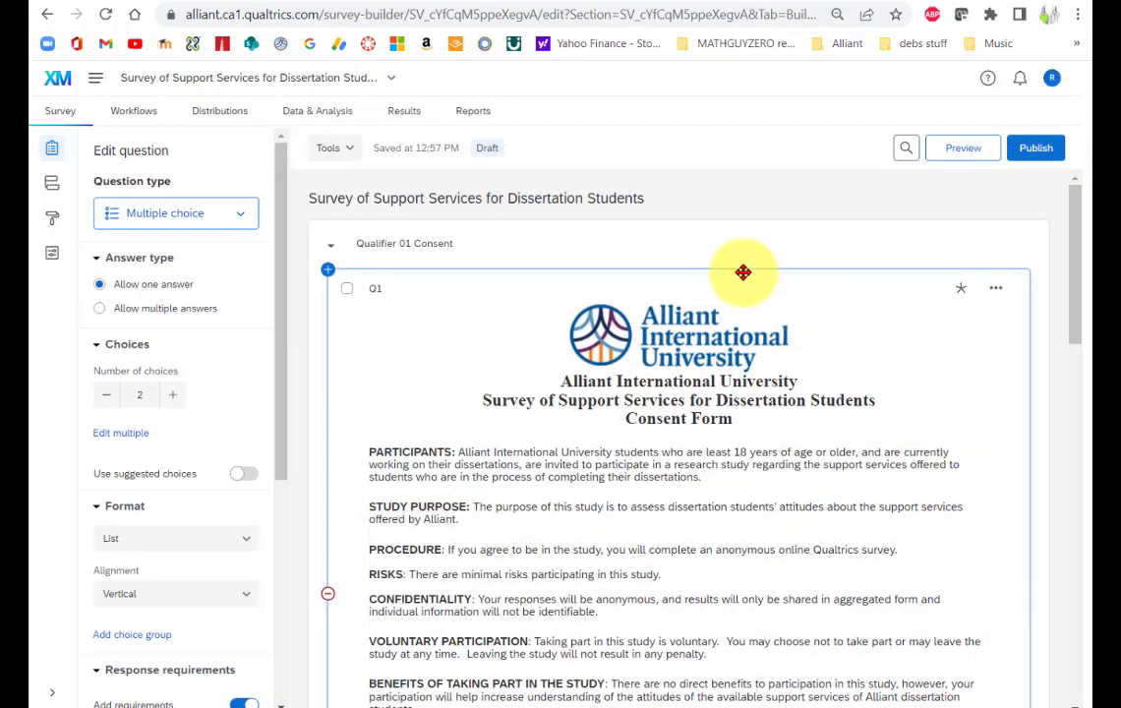
# - Return to the survey flow and add a branch directly below the Qualifier 02 Age block
pyautogui.scroll(-5, 744, 270)
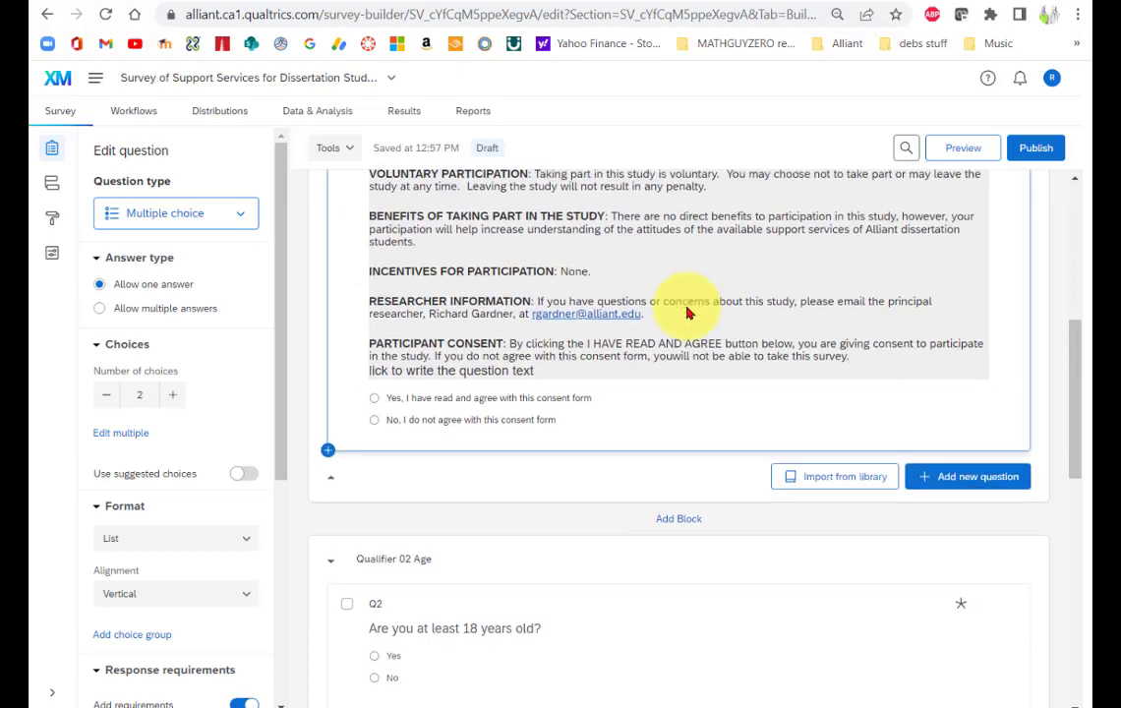
pyautogui.scroll(-2, 689, 312)
pyautogui.click(543, 408)
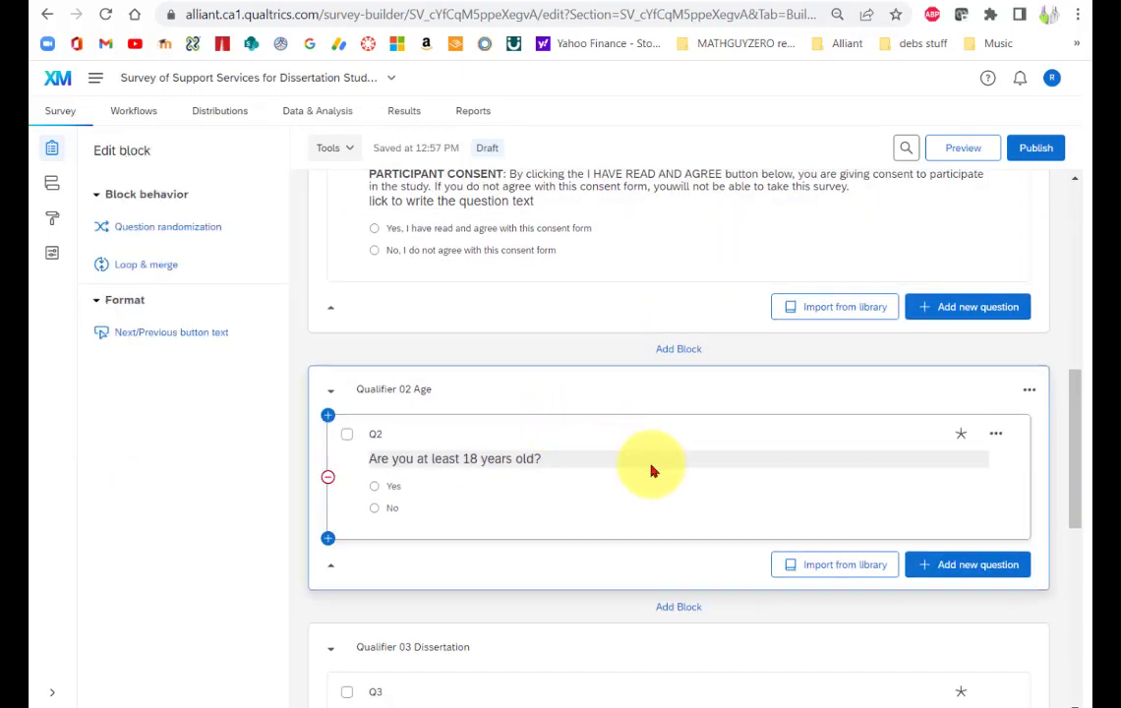
pyautogui.click(49, 192)
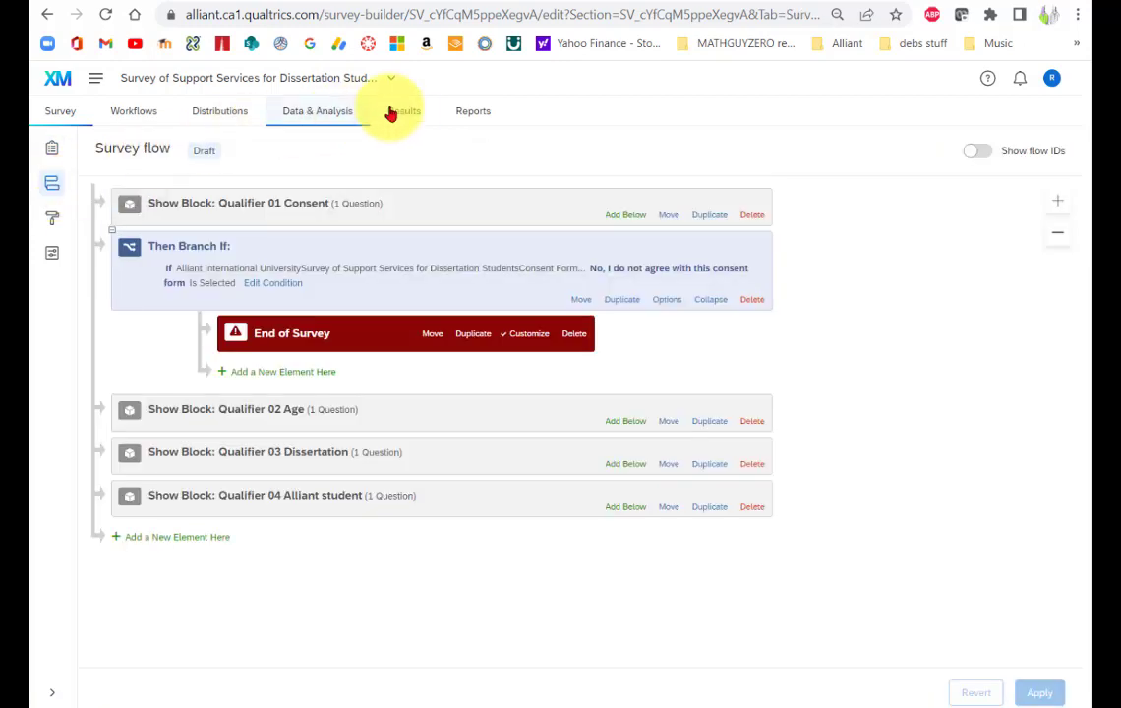
pyautogui.click(176, 409)
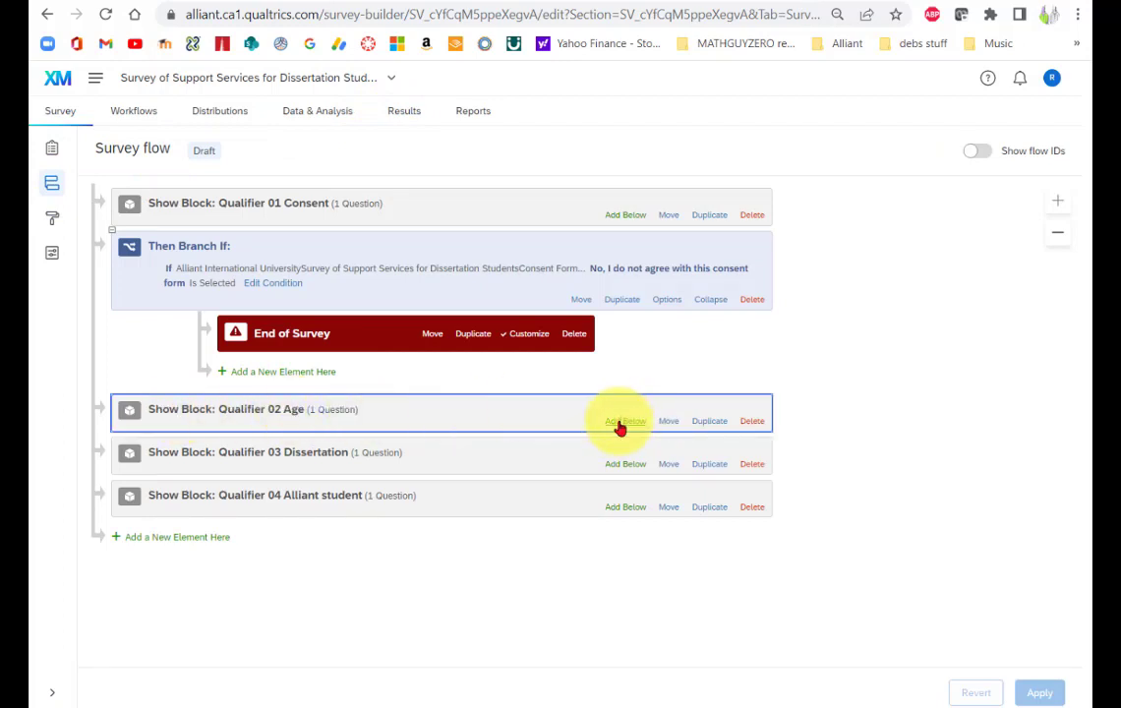
pyautogui.click(624, 421)
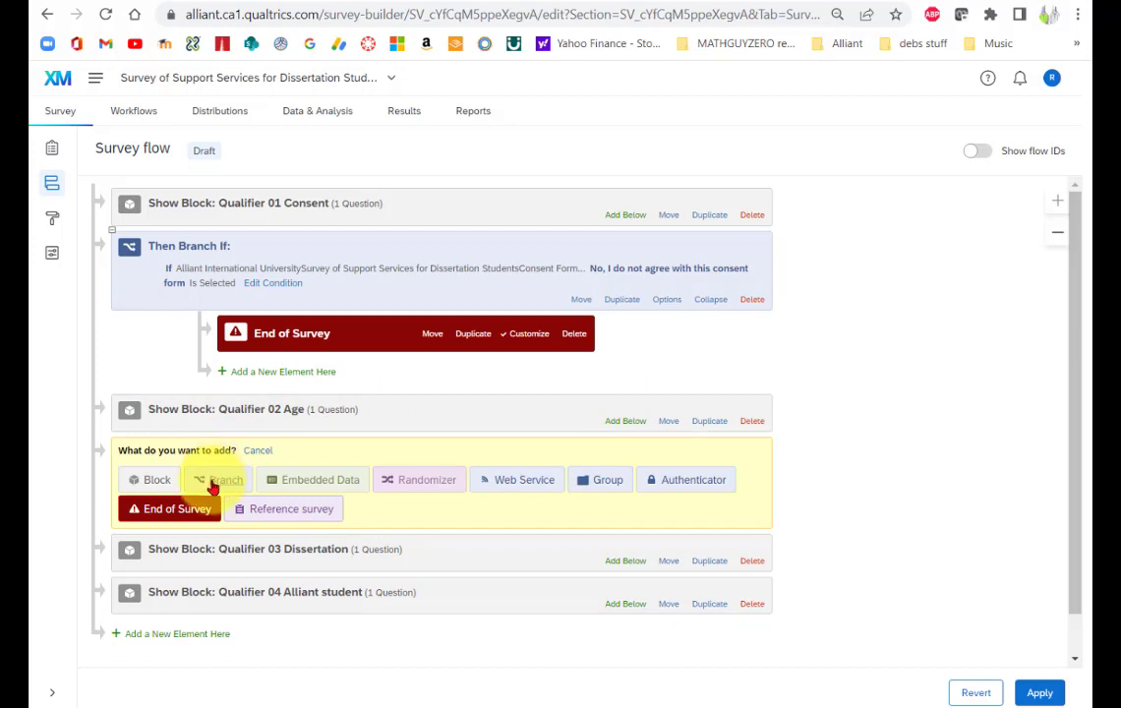
pyautogui.click(219, 481)
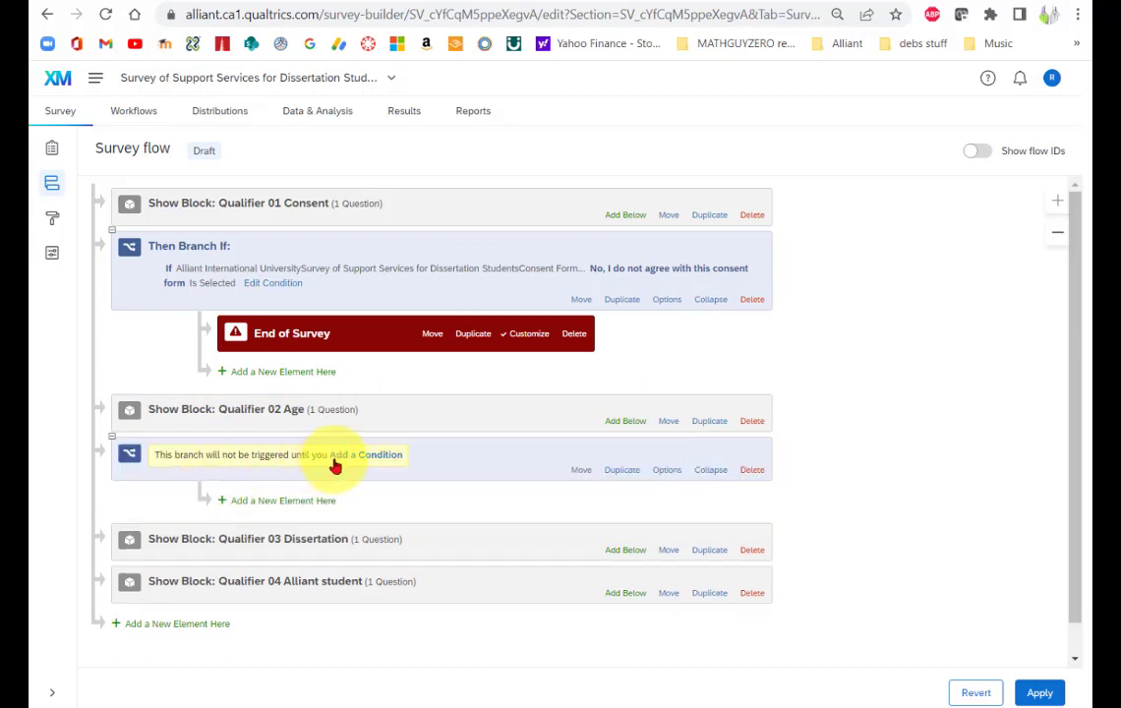
# - Set the condition of the branch below Qualifier 02 Age to "Are you at least 18 years old?" No Is Selected
pyautogui.click(360, 458)
pyautogui.click(314, 479)
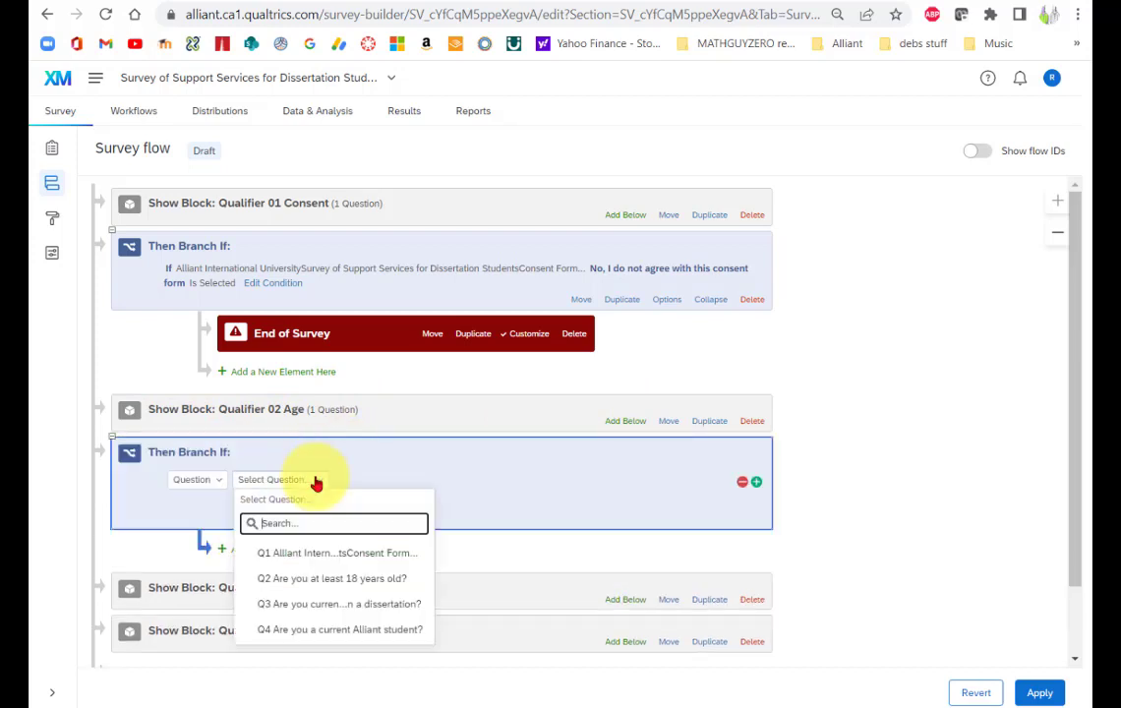
pyautogui.click(293, 579)
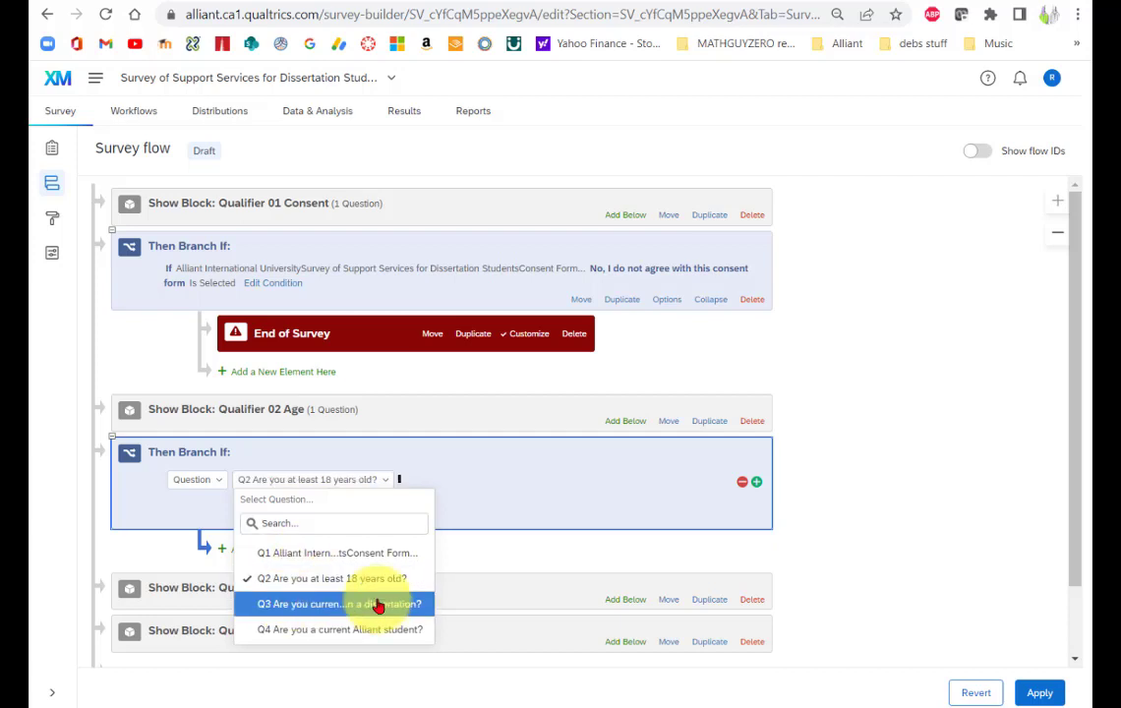
pyautogui.click(480, 482)
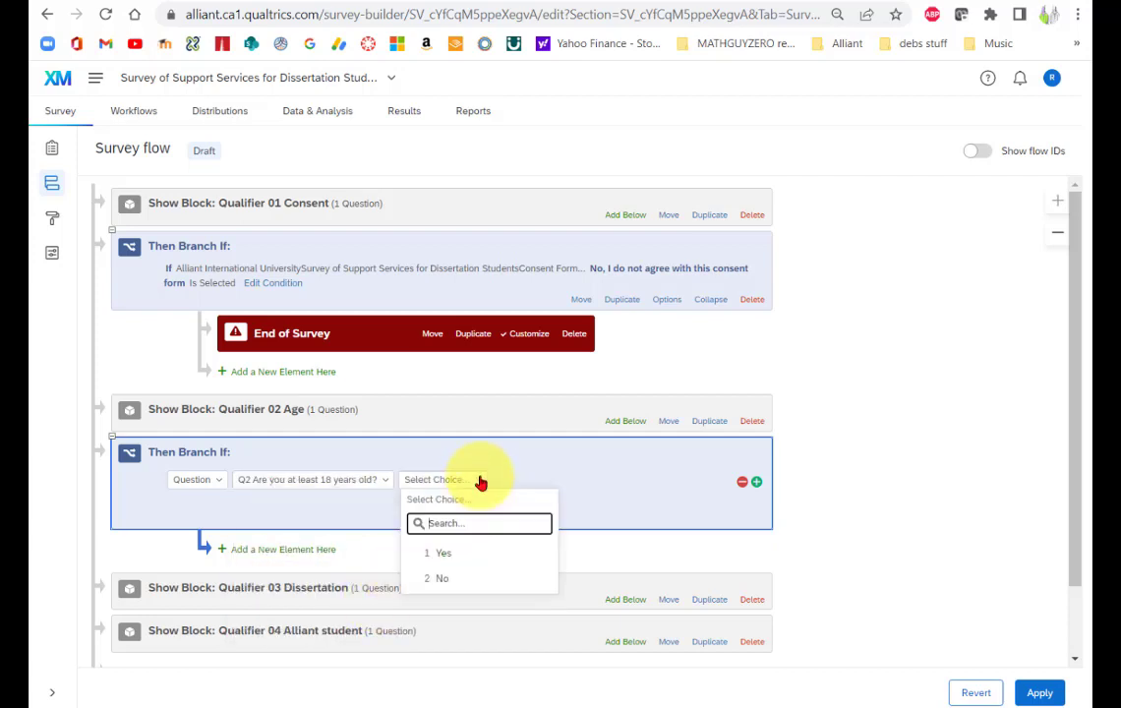
pyautogui.click(438, 579)
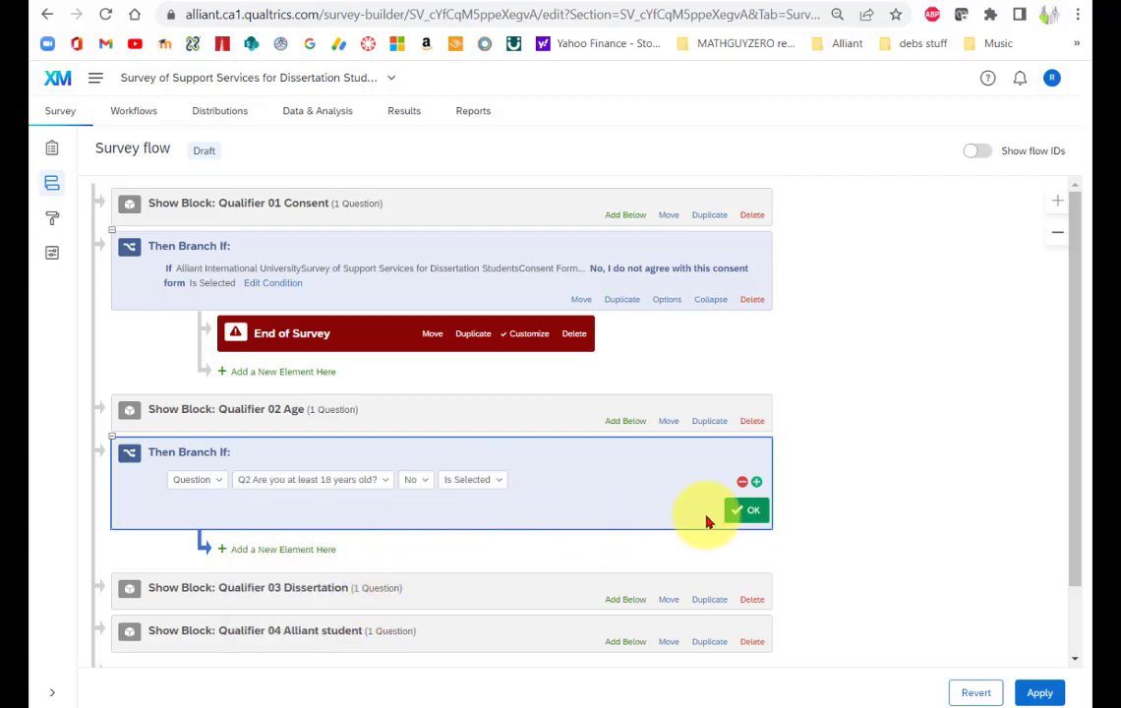
pyautogui.click(745, 513)
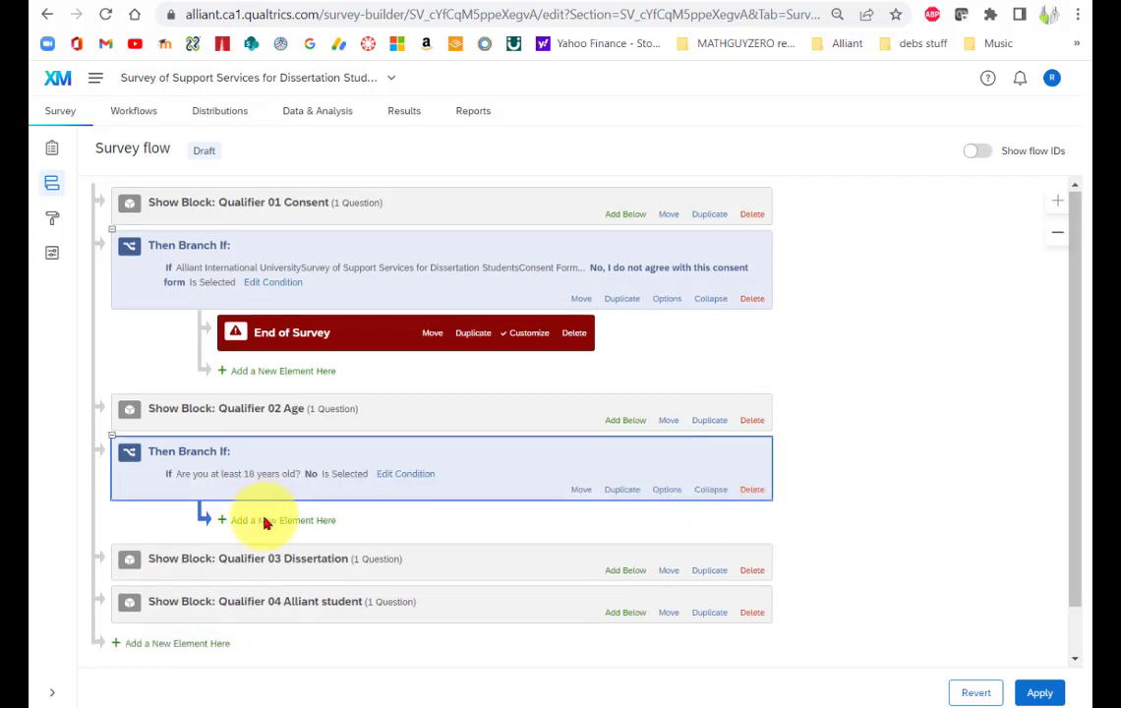
# - Add an End of Survey element inside the age branch, overriding survey options with the custom library message "Do not qualify"
pyautogui.click(262, 522)
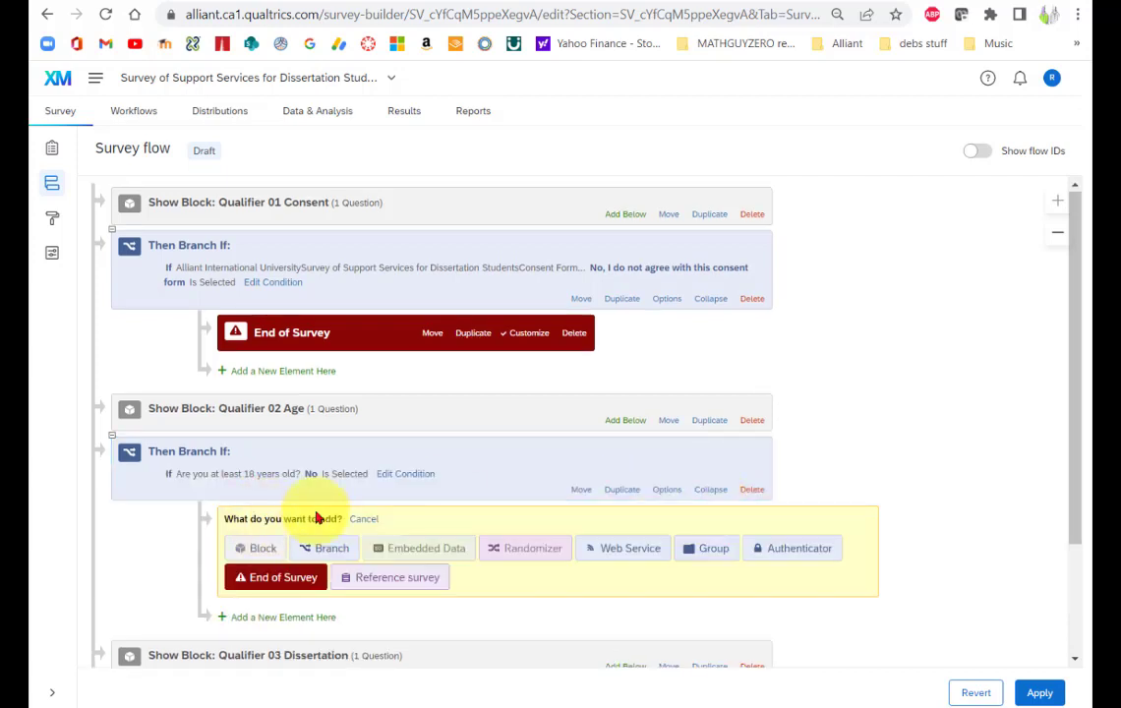
pyautogui.click(281, 576)
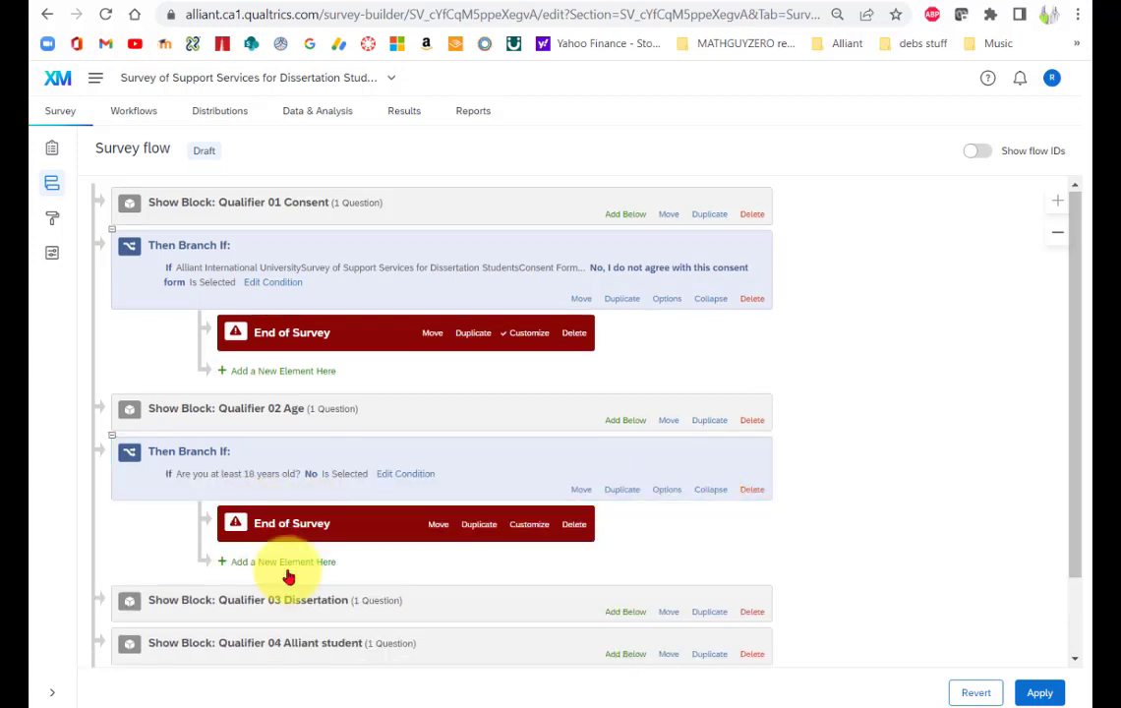
pyautogui.click(529, 526)
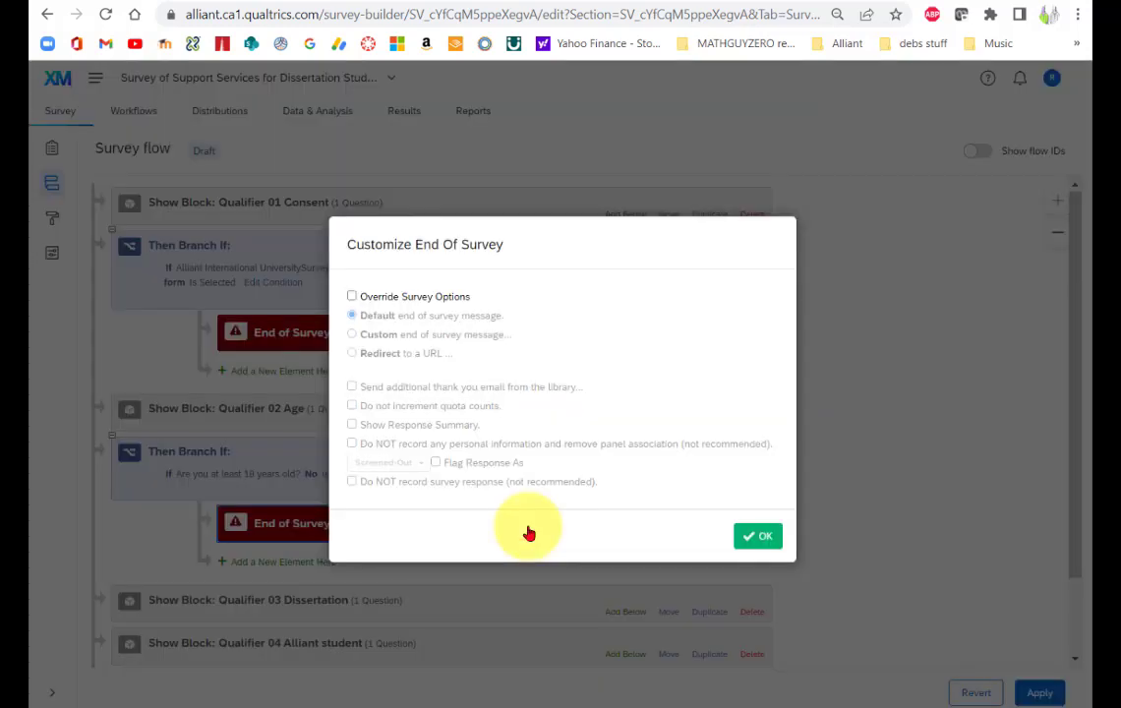
pyautogui.click(352, 297)
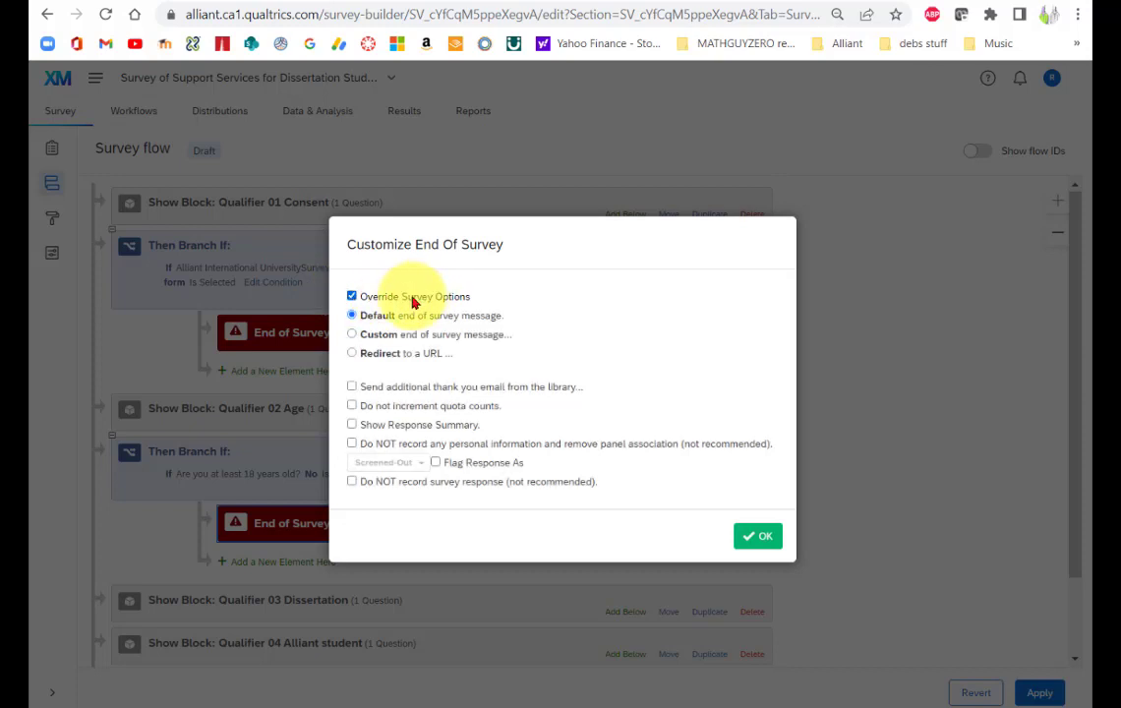
pyautogui.click(352, 336)
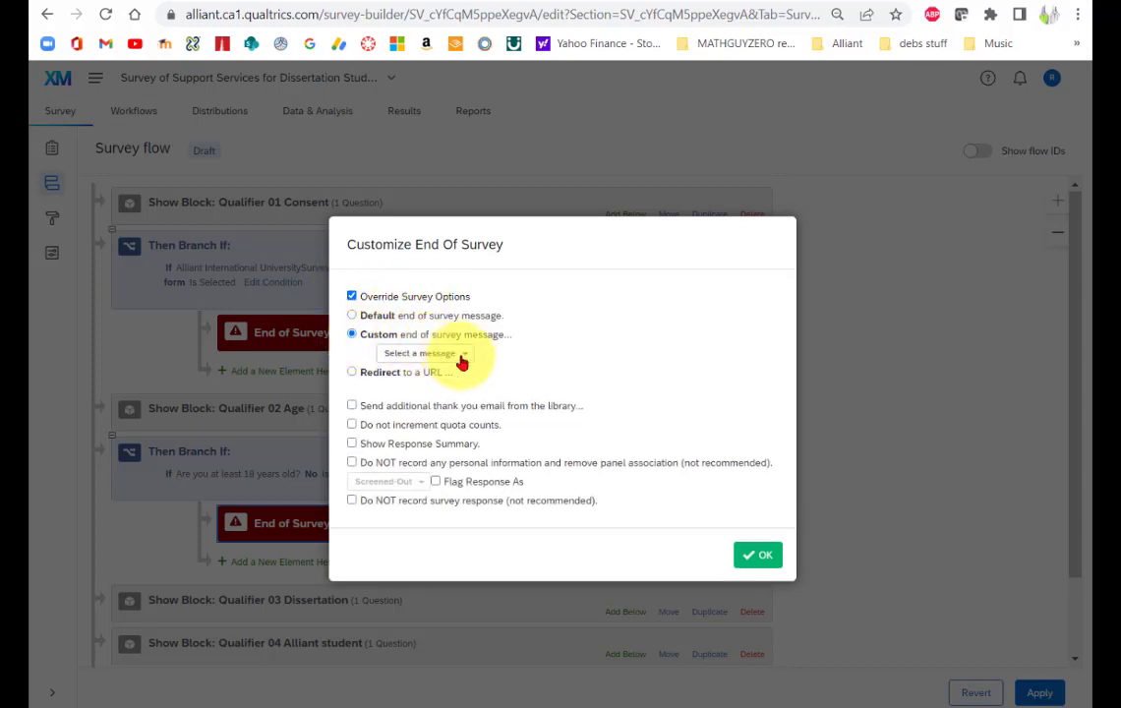
pyautogui.moveTo(482, 379)
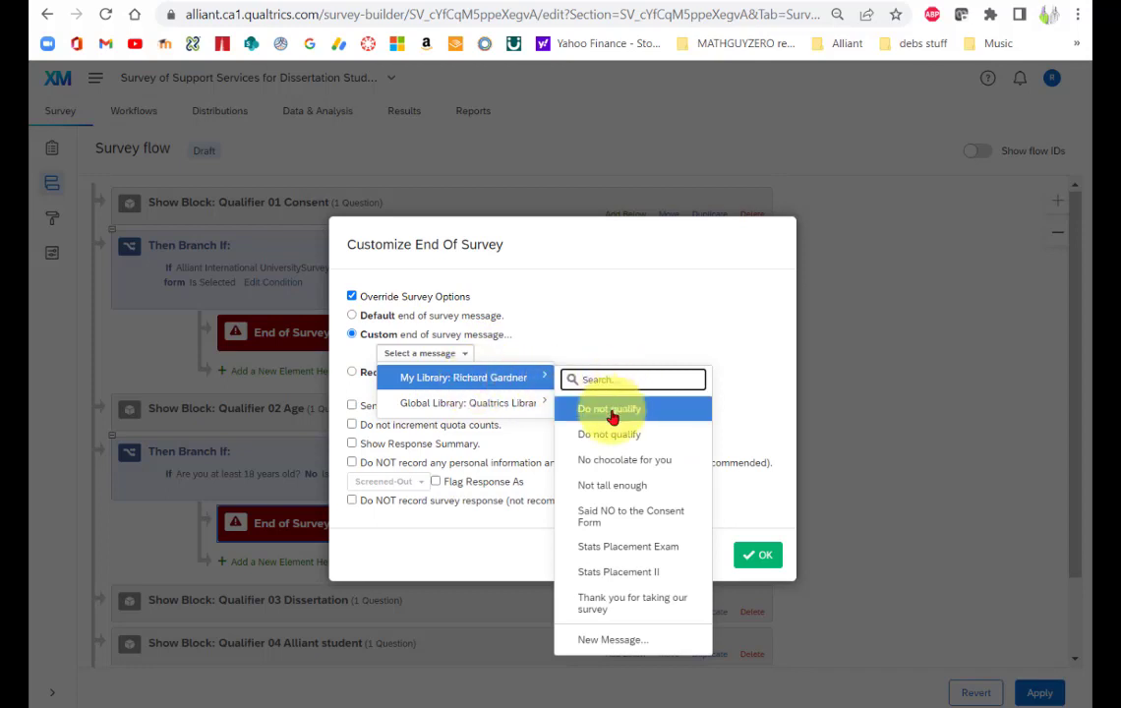
pyautogui.click(674, 433)
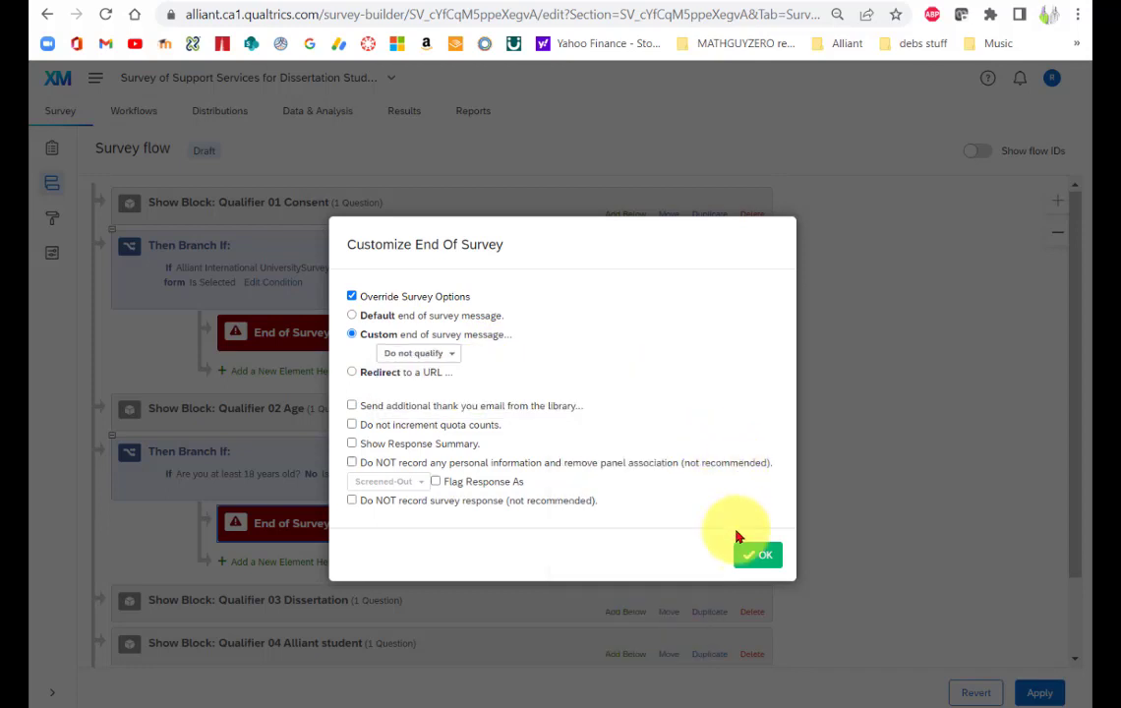
pyautogui.click(756, 555)
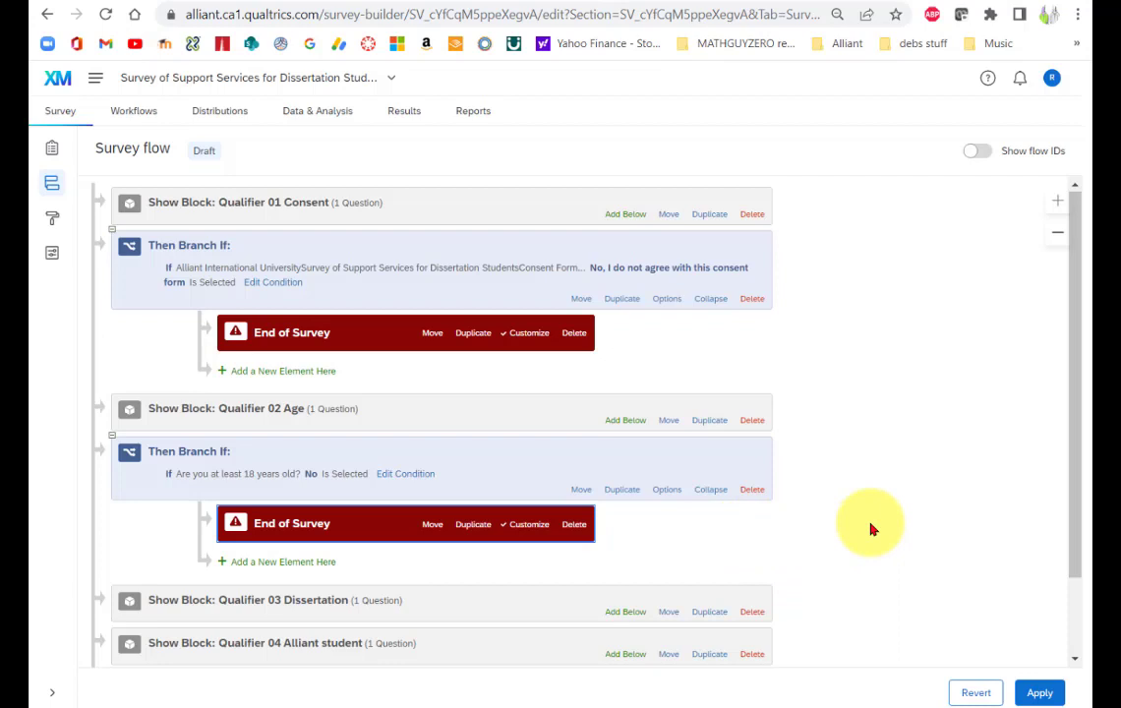
# - Add a branch directly below the Qualifier 03 Dissertation block
pyautogui.scroll(-2, 870, 529)
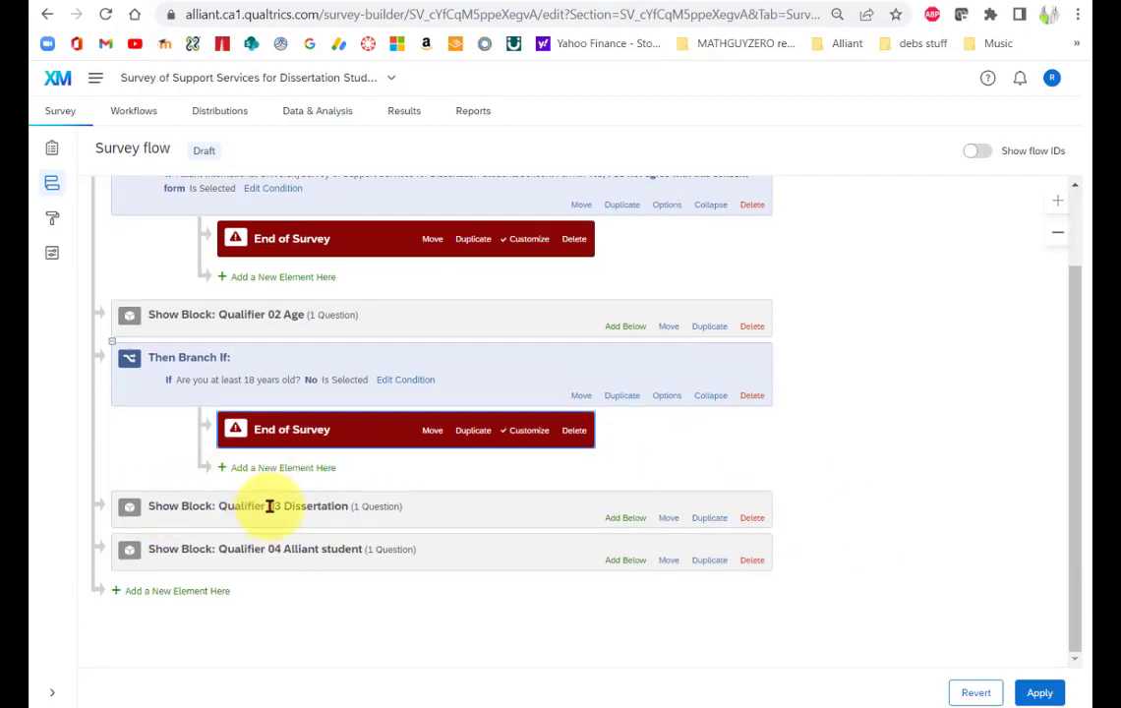
pyautogui.click(631, 527)
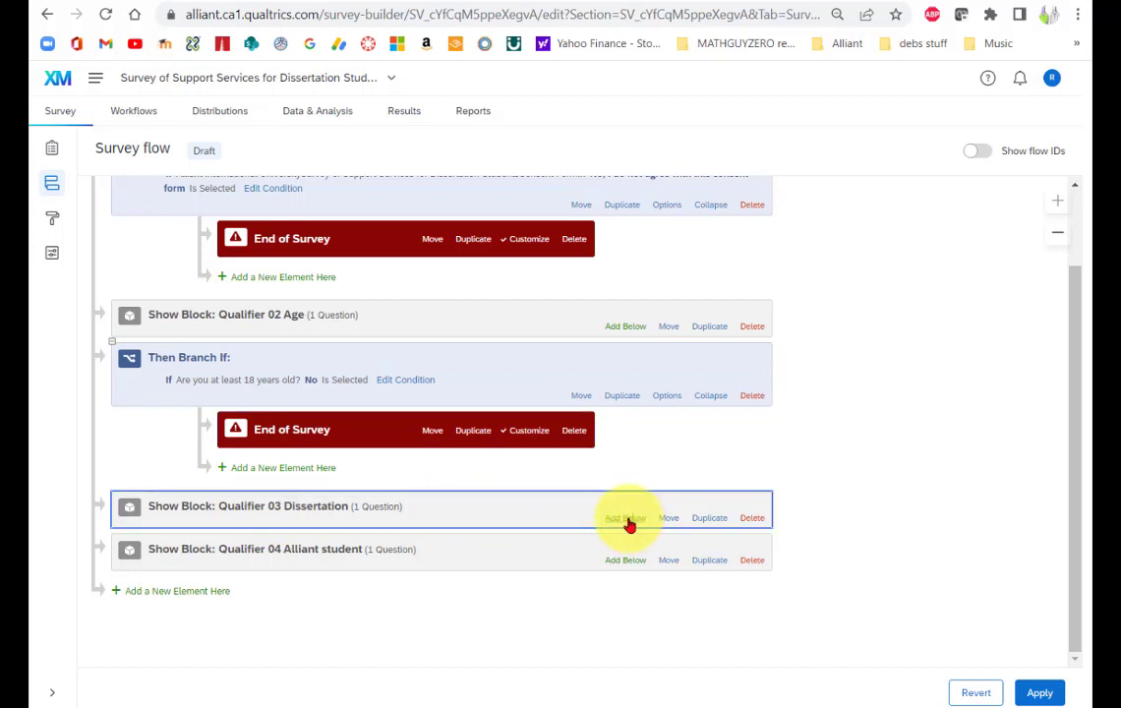
pyautogui.click(626, 518)
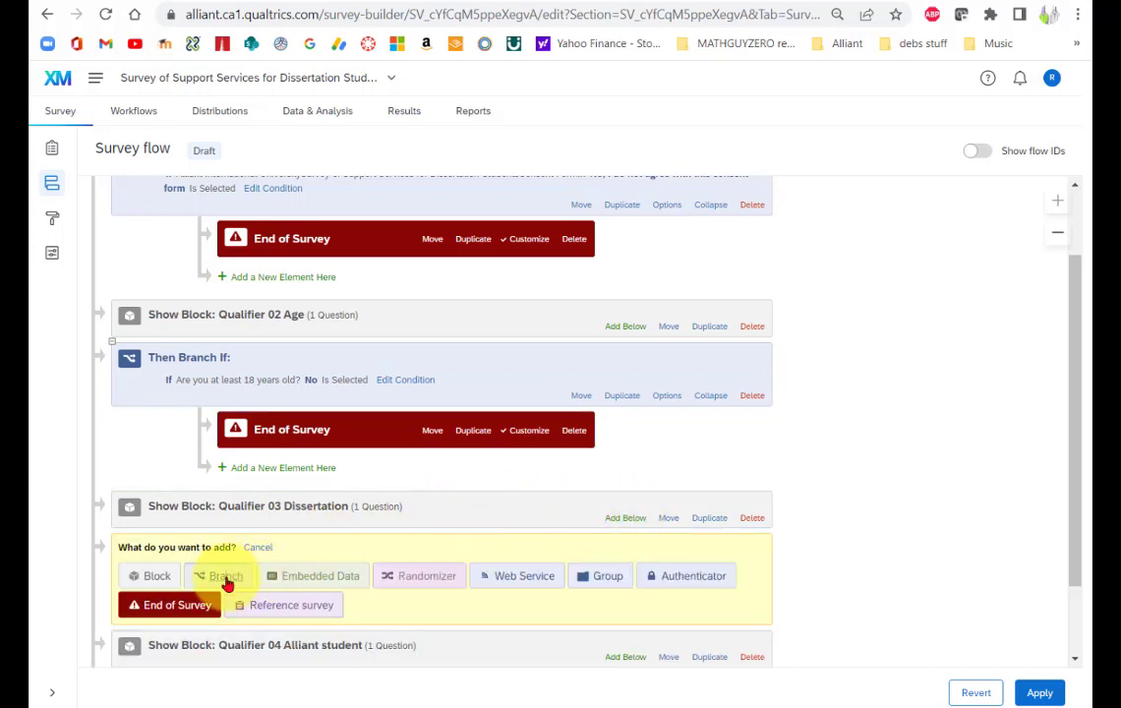
# - Add a branch below the Qualifier 03 Dissertation block, conditioned on No being selected for Q3 about currently working on a dissertation
pyautogui.click(226, 578)
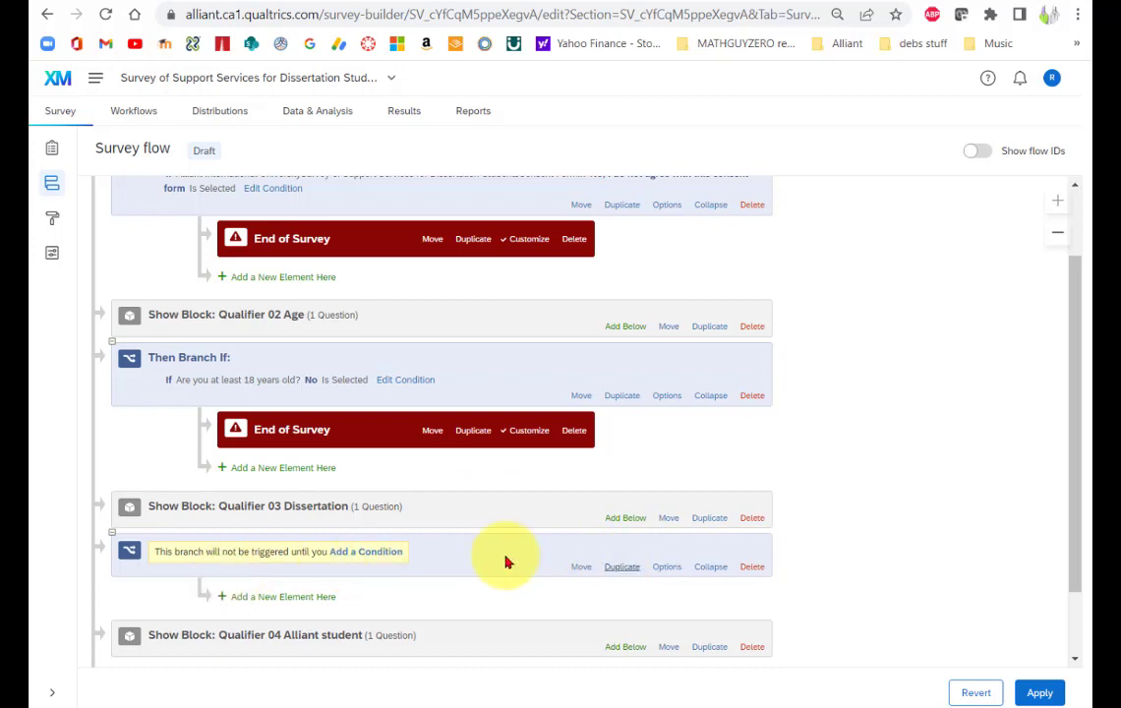
pyautogui.click(359, 553)
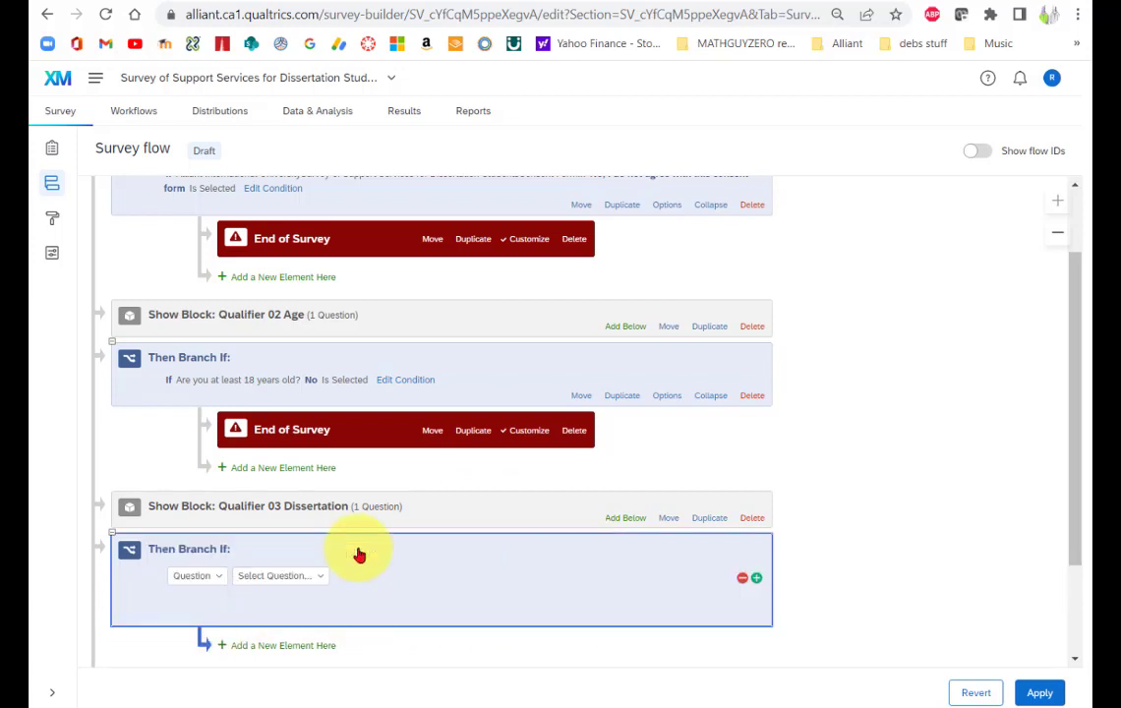
pyautogui.click(305, 579)
pyautogui.click(306, 528)
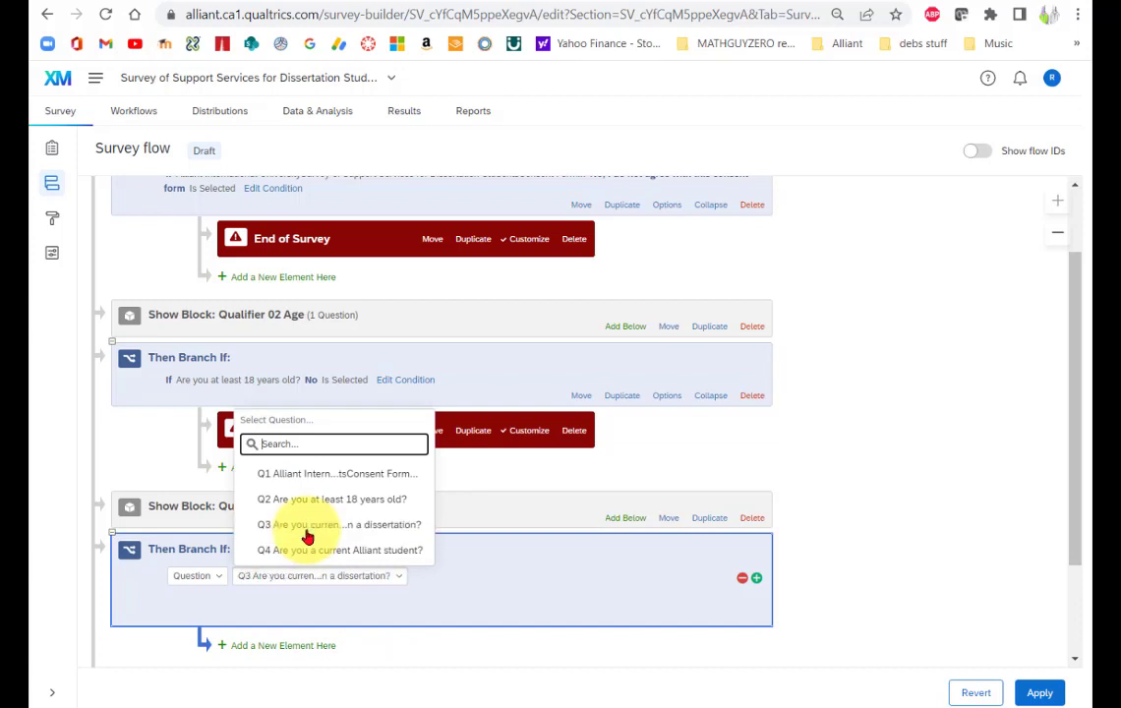
pyautogui.click(479, 578)
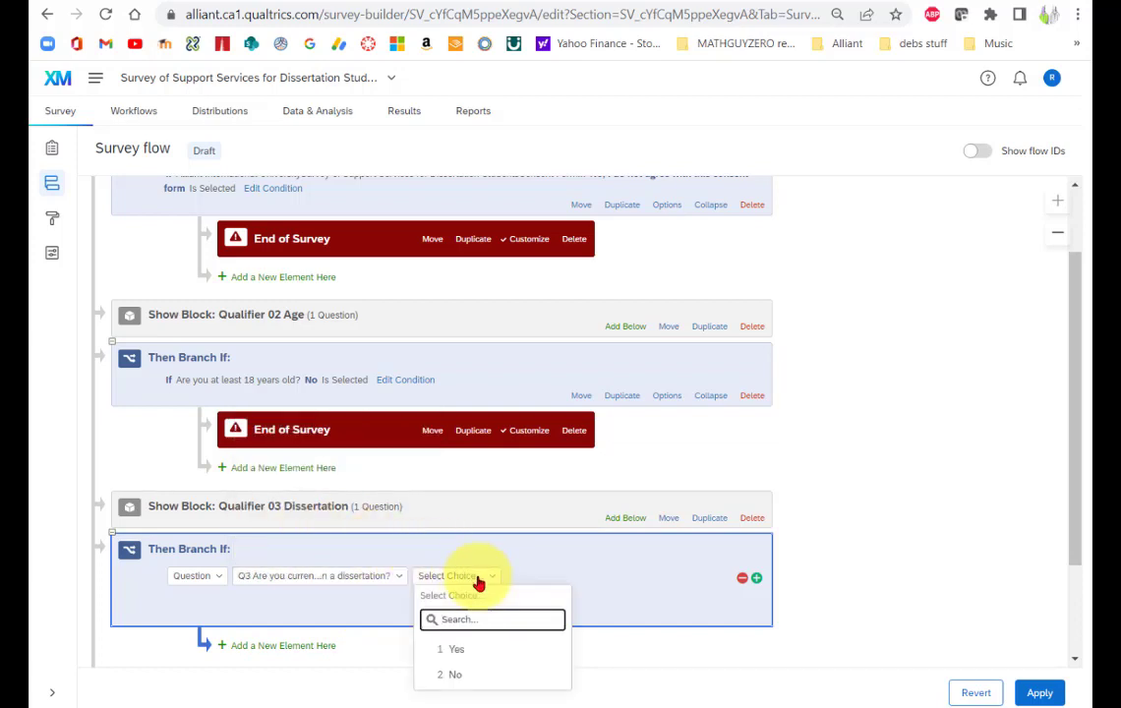
pyautogui.click(458, 672)
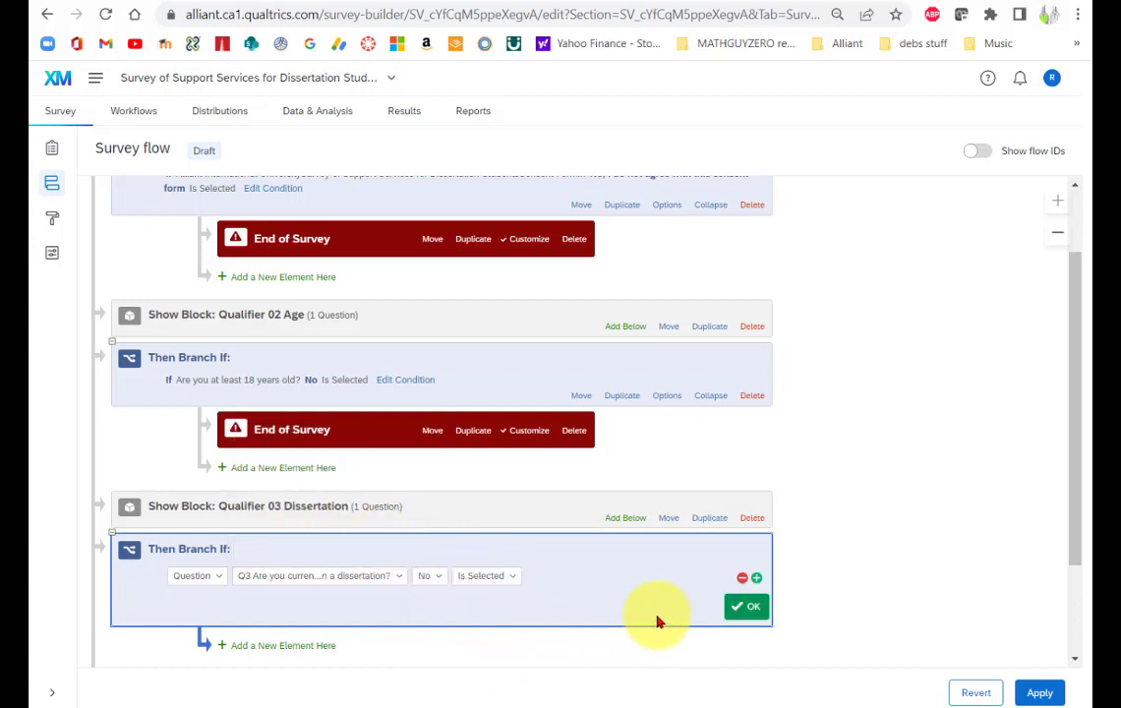
pyautogui.click(745, 607)
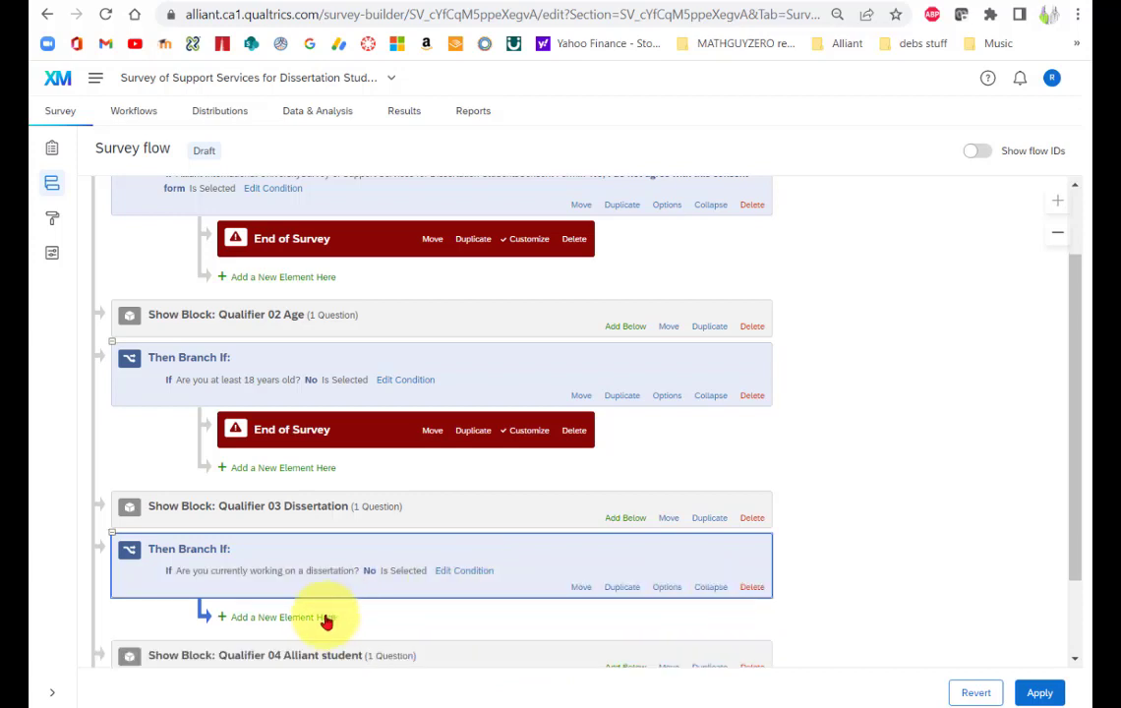
# - Add an End of Survey element inside the branch for respondents not working on a dissertation
pyautogui.click(270, 618)
pyautogui.scroll(-2, 393, 551)
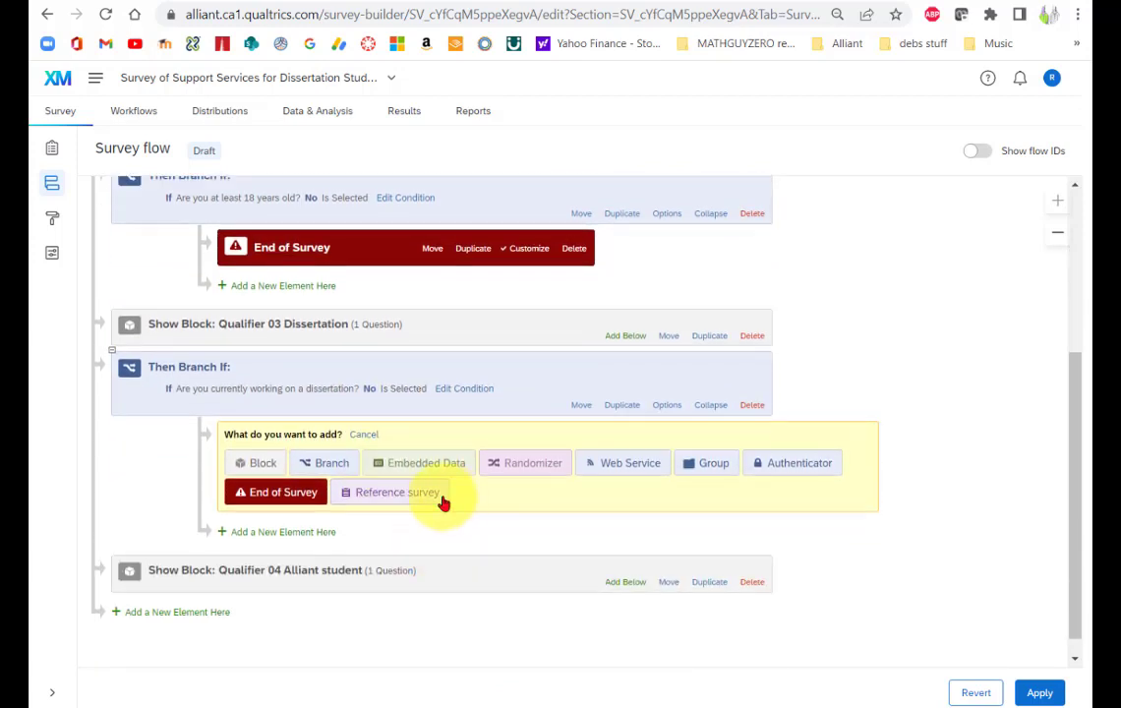
pyautogui.click(285, 494)
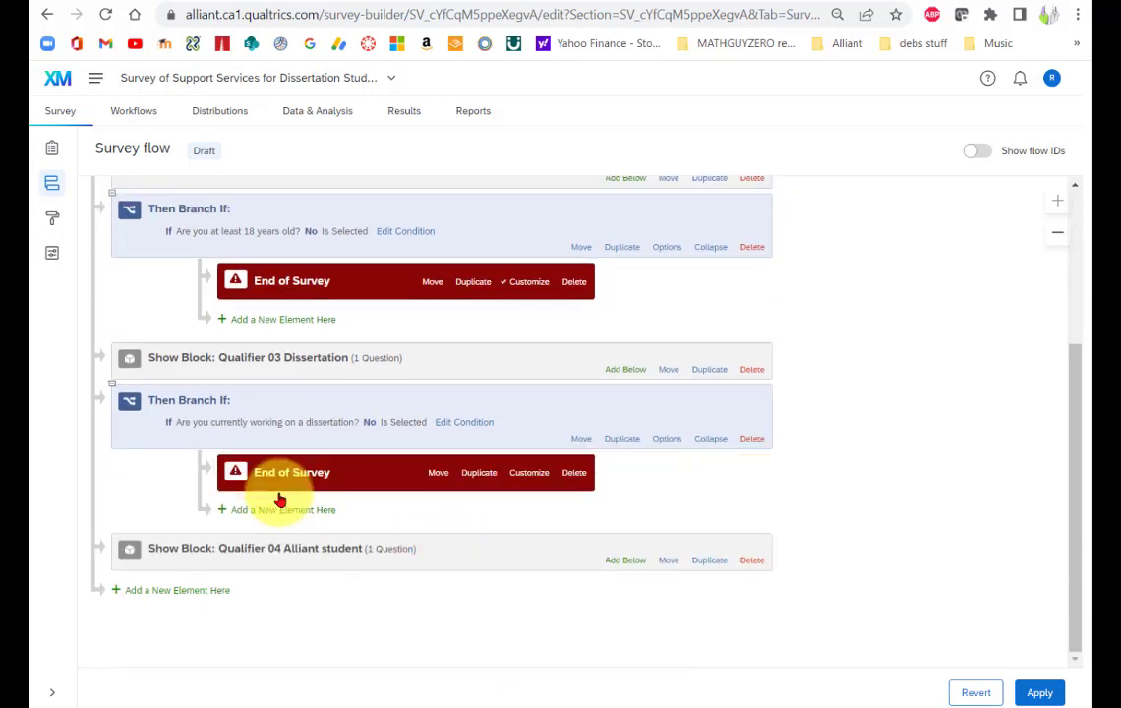
# - Override the survey options of the dissertation branch's End of Survey with the custom message "Do not qualify" from the personal library
pyautogui.click(523, 476)
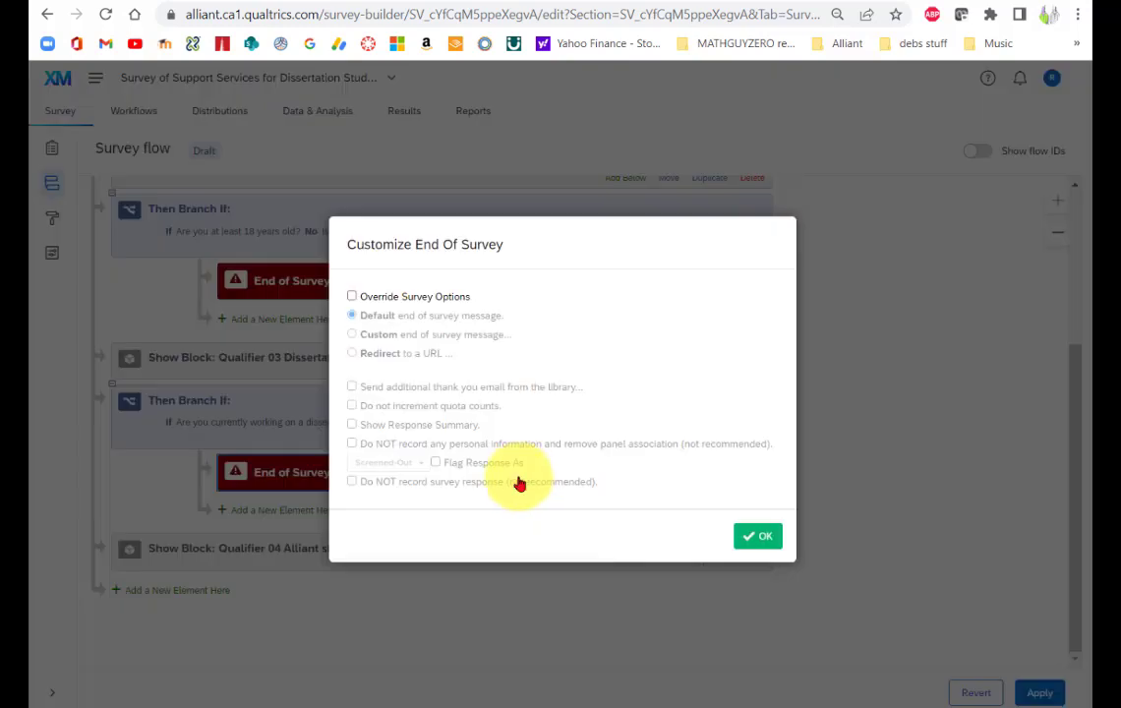
pyautogui.click(352, 296)
pyautogui.click(352, 334)
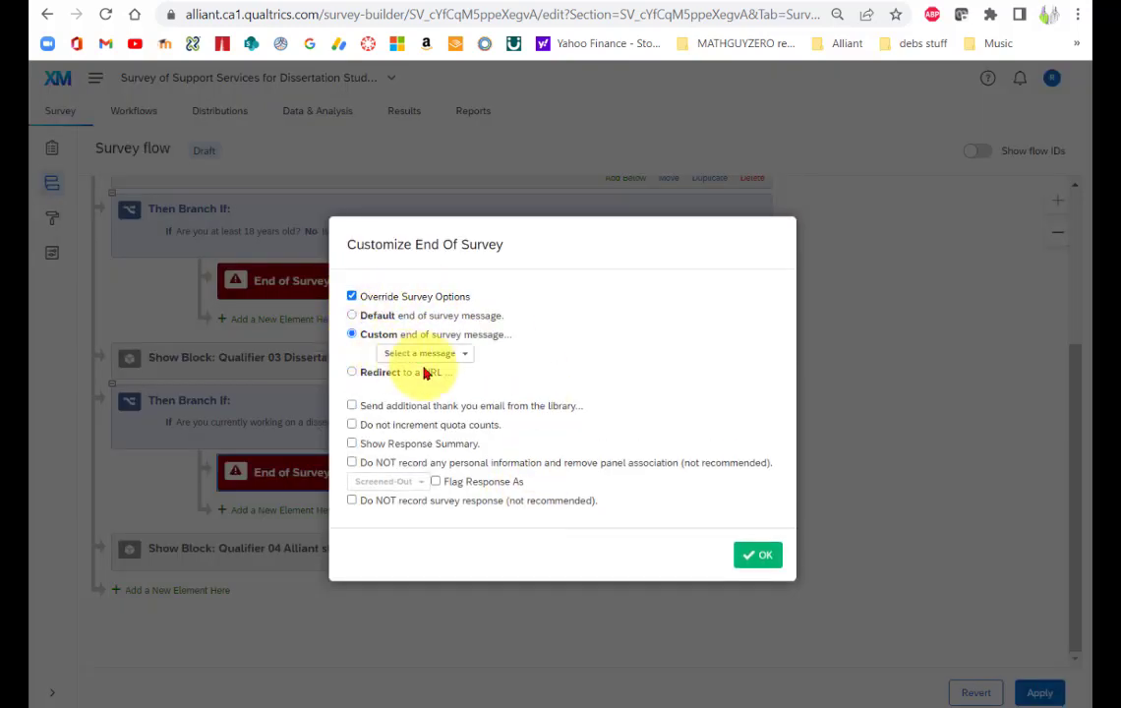
pyautogui.click(464, 356)
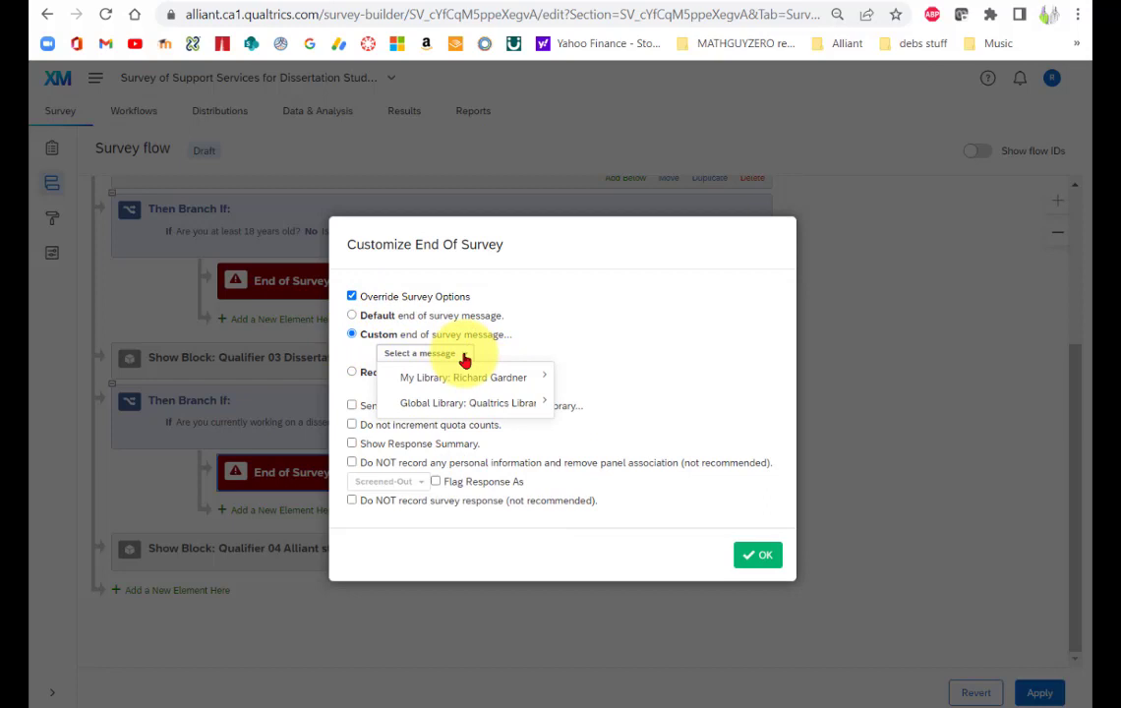
pyautogui.moveTo(465, 380)
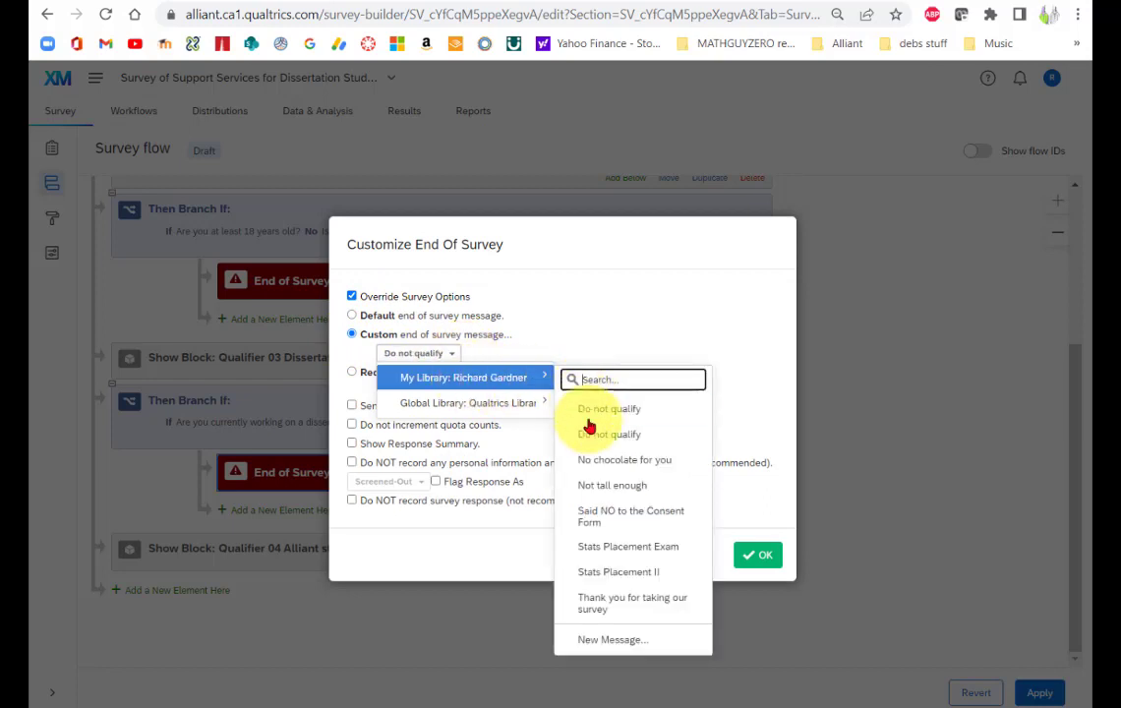
pyautogui.click(588, 425)
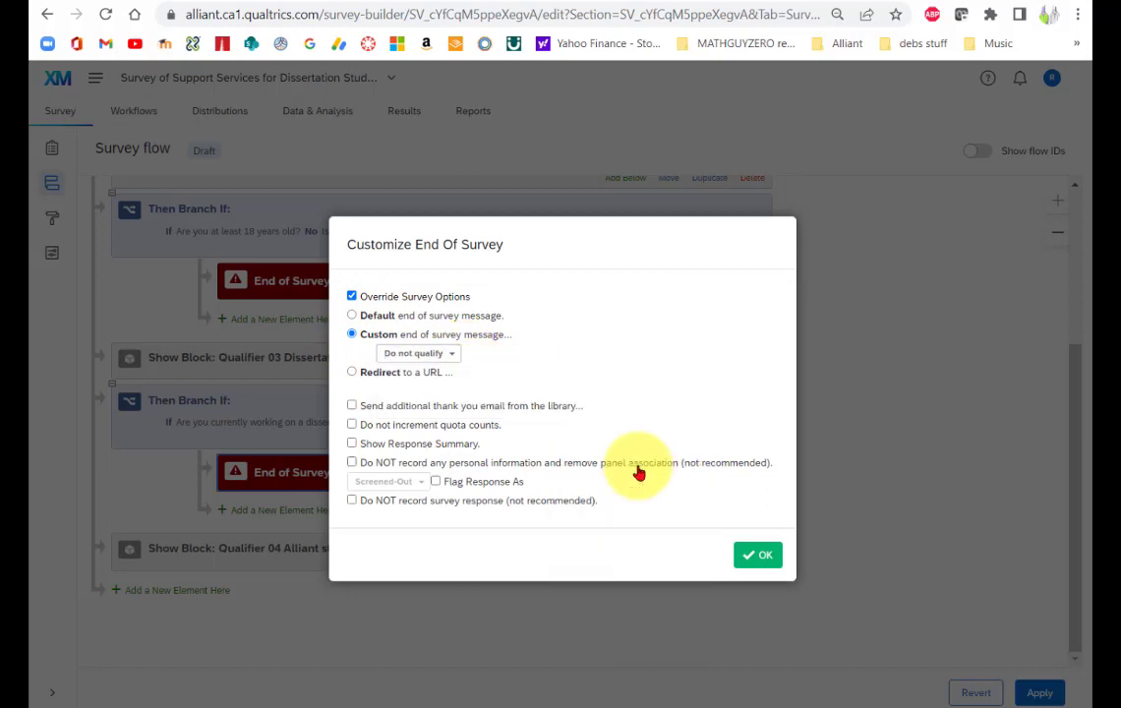
pyautogui.click(755, 556)
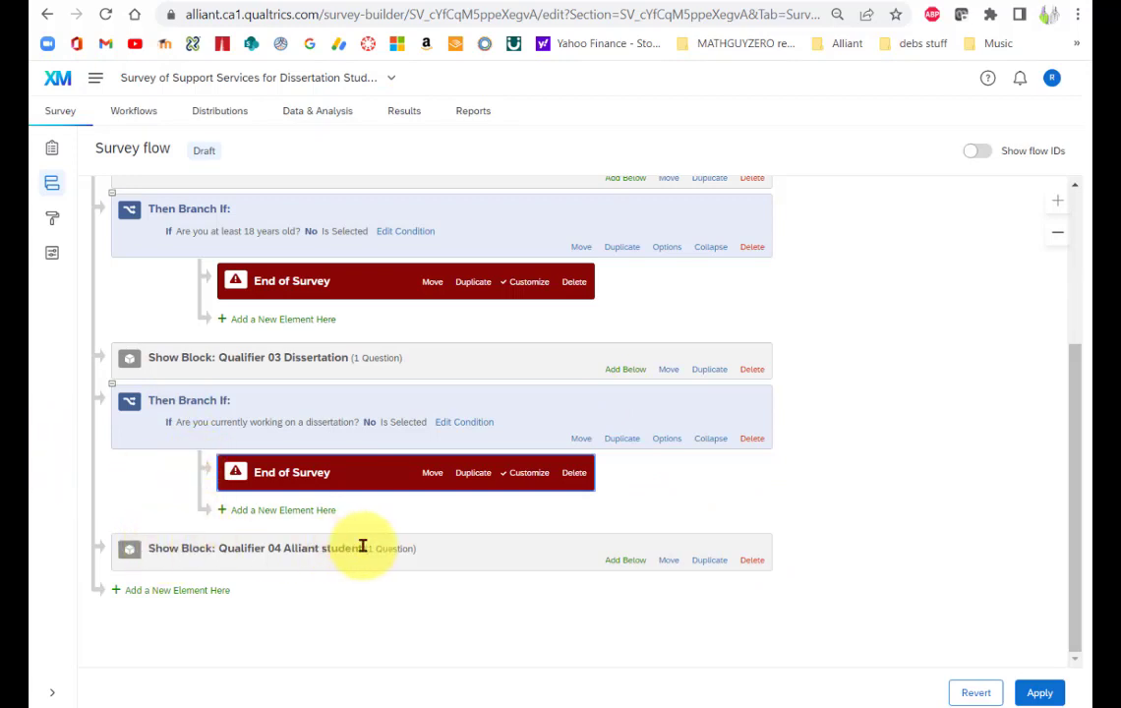
# - Add a branch below the Qualifier 04 Alliant student block, conditioned on No being selected for Q4 "Are you a current Alliant student?"
pyautogui.click(626, 563)
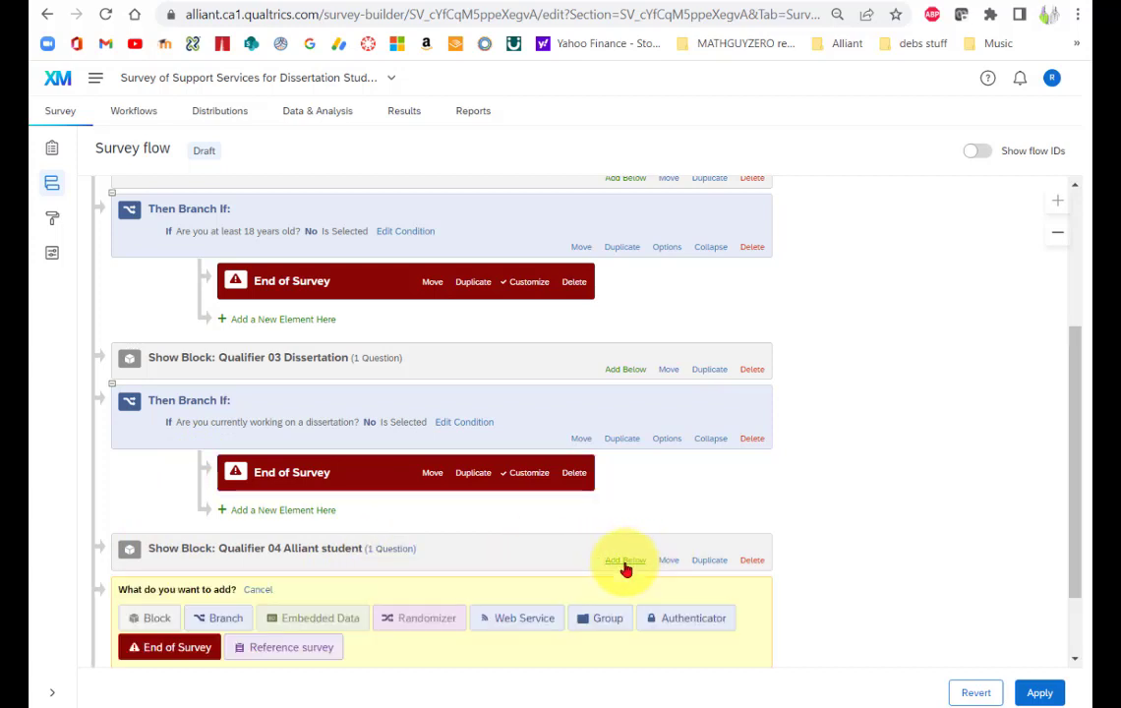
pyautogui.click(218, 620)
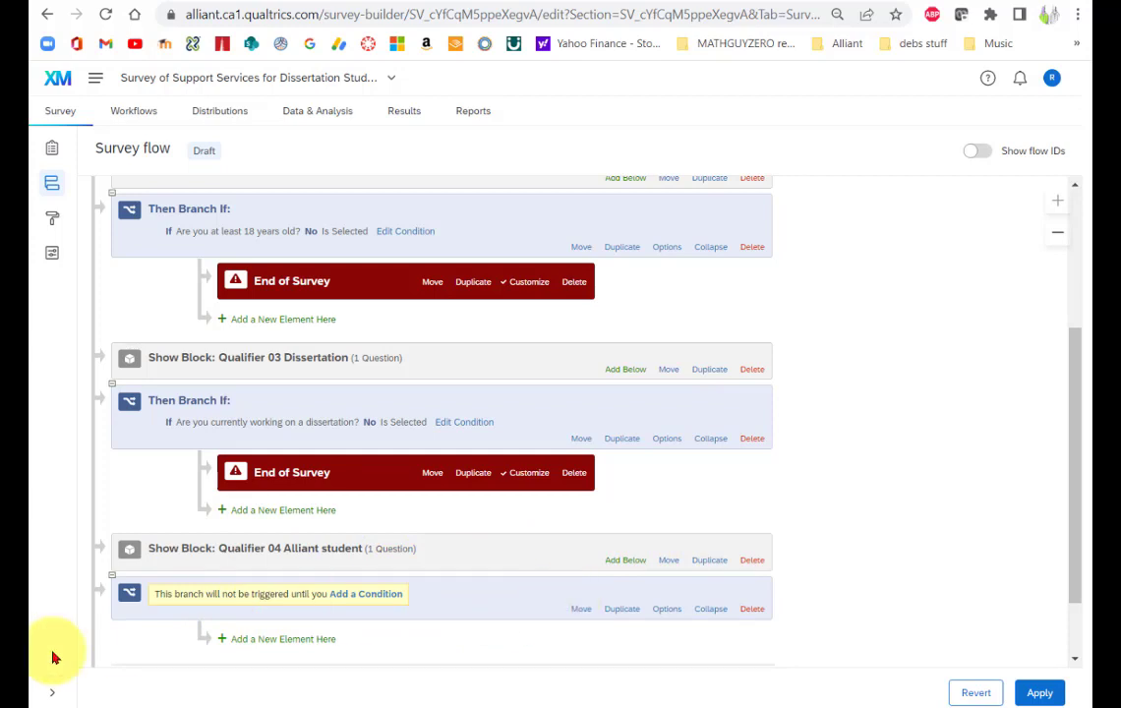
pyautogui.click(357, 596)
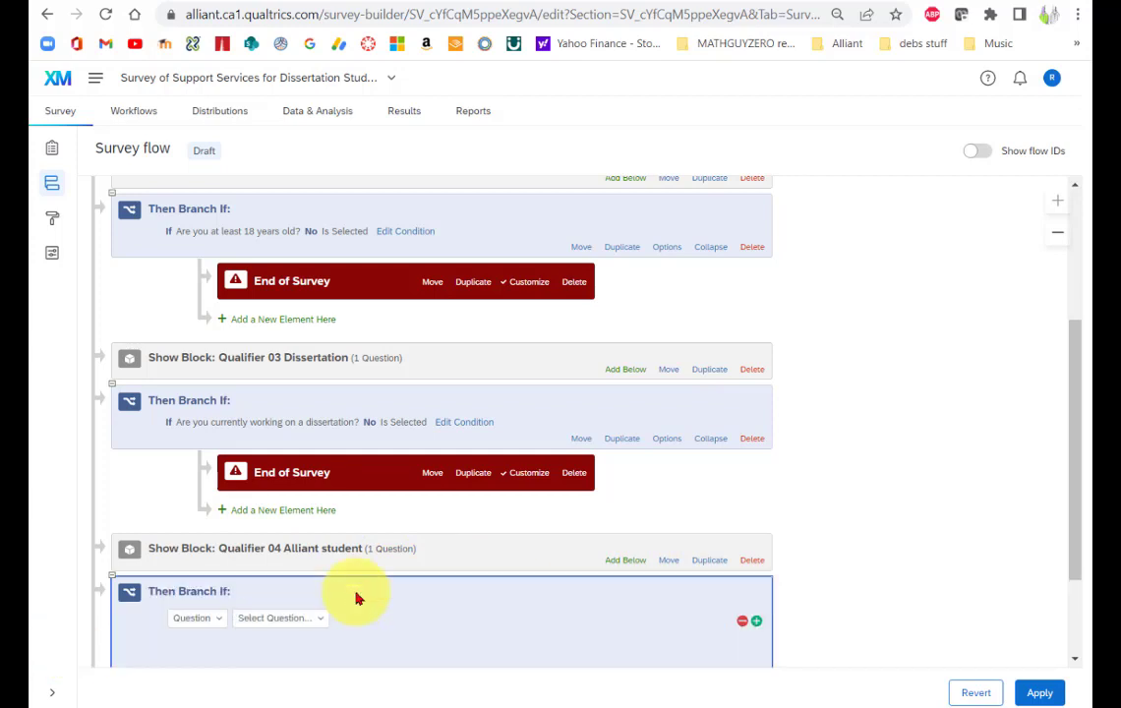
pyautogui.click(281, 619)
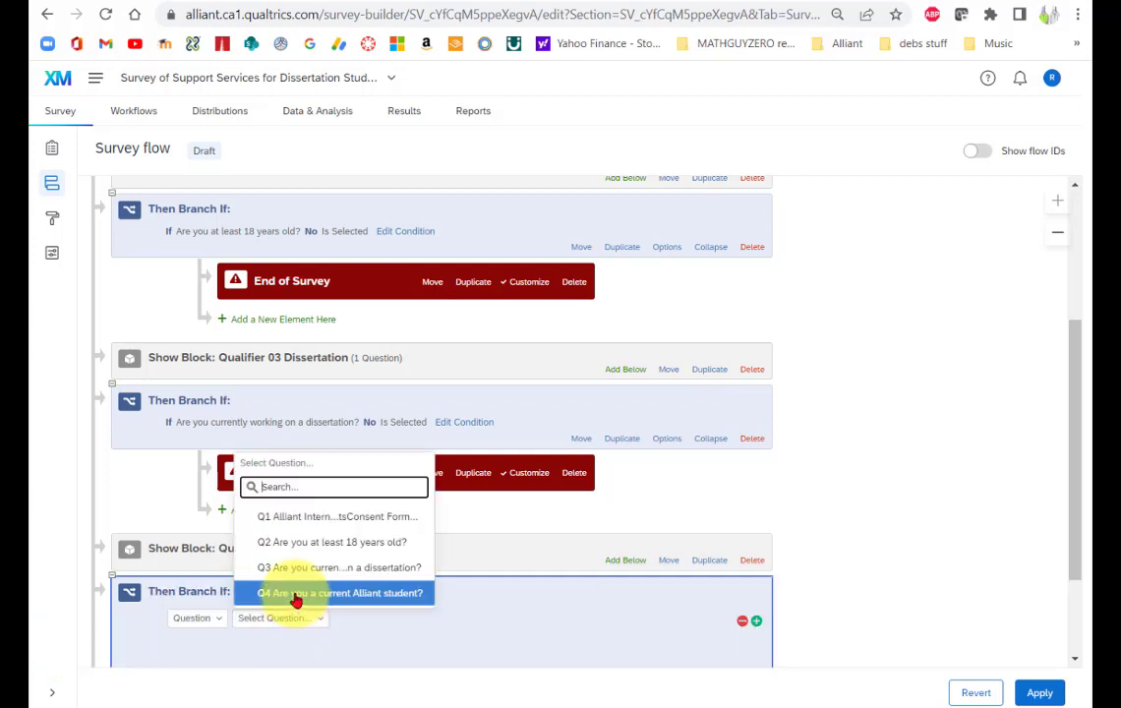
pyautogui.click(297, 595)
pyautogui.click(449, 620)
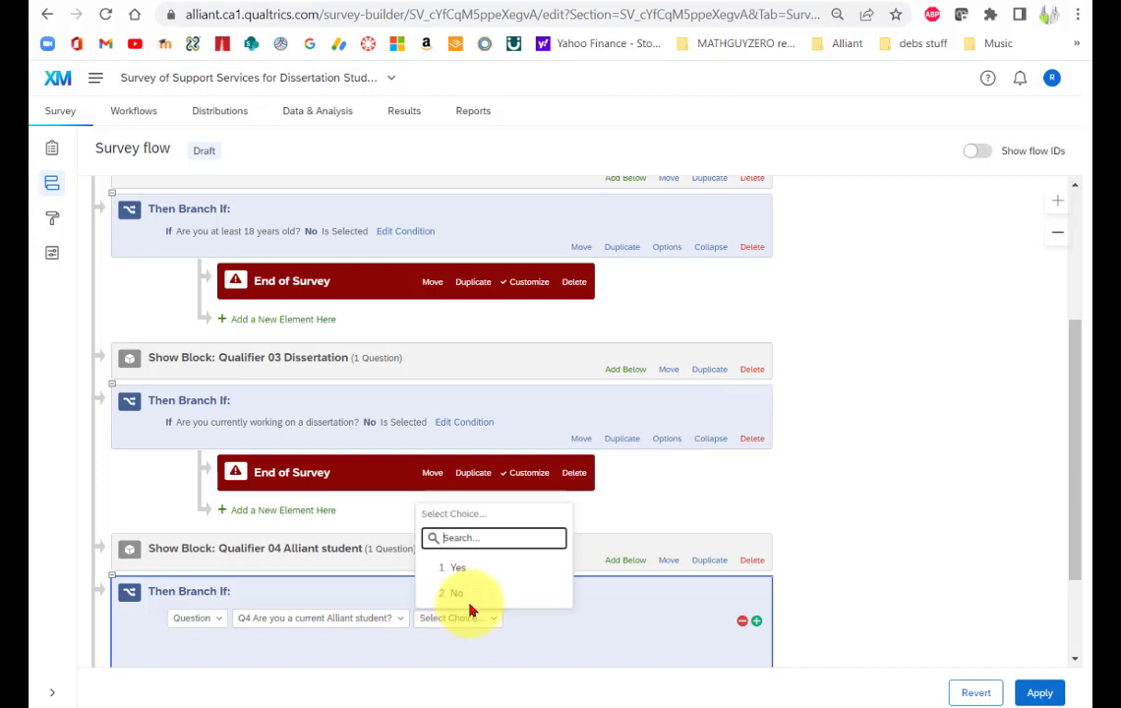
pyautogui.click(492, 596)
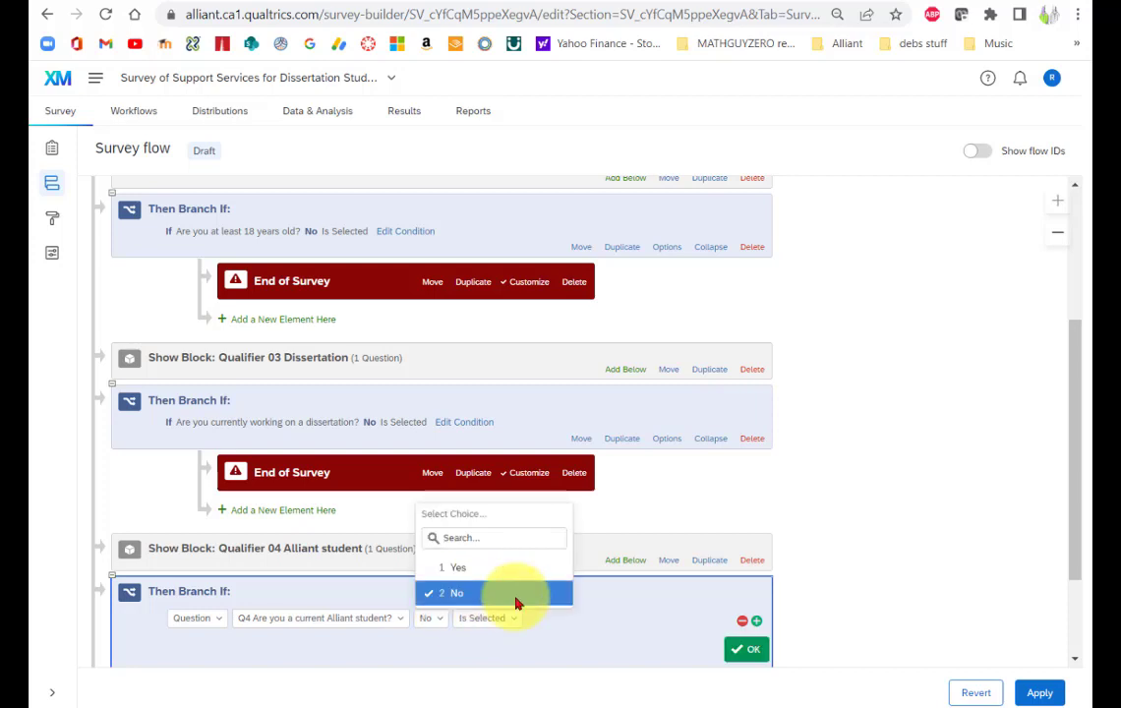
pyautogui.click(750, 652)
# - Add an End of Survey element inside the branch for respondents who are not current Alliant students
pyautogui.scroll(-2, 878, 523)
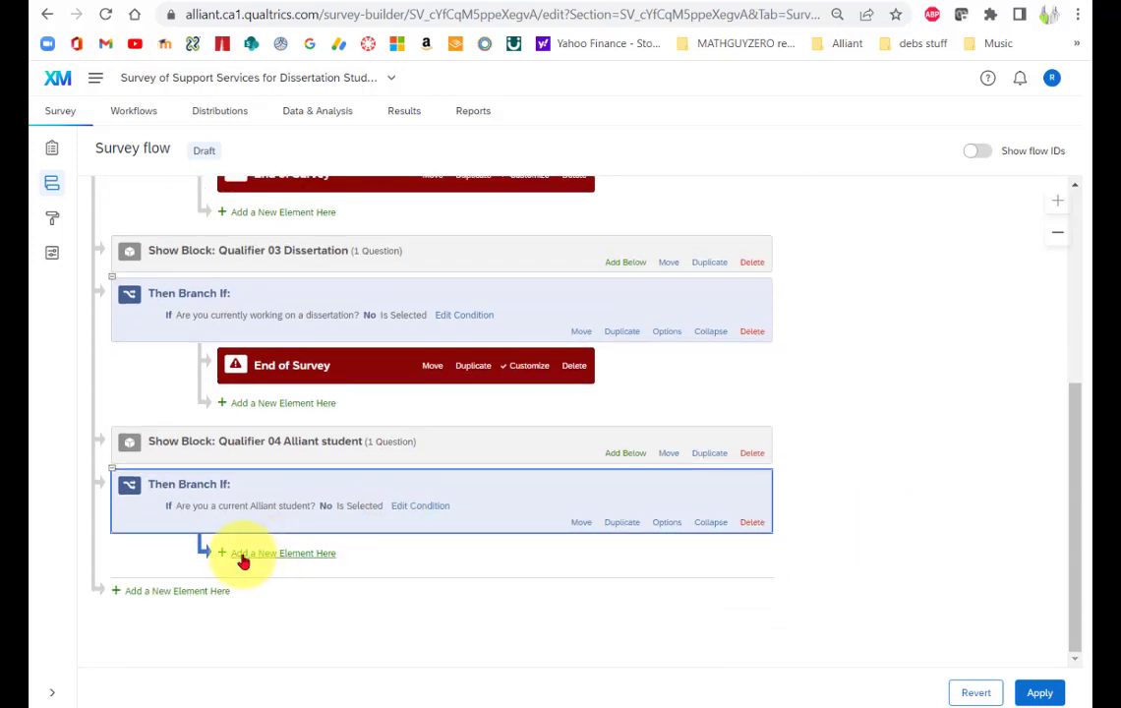
pyautogui.click(243, 558)
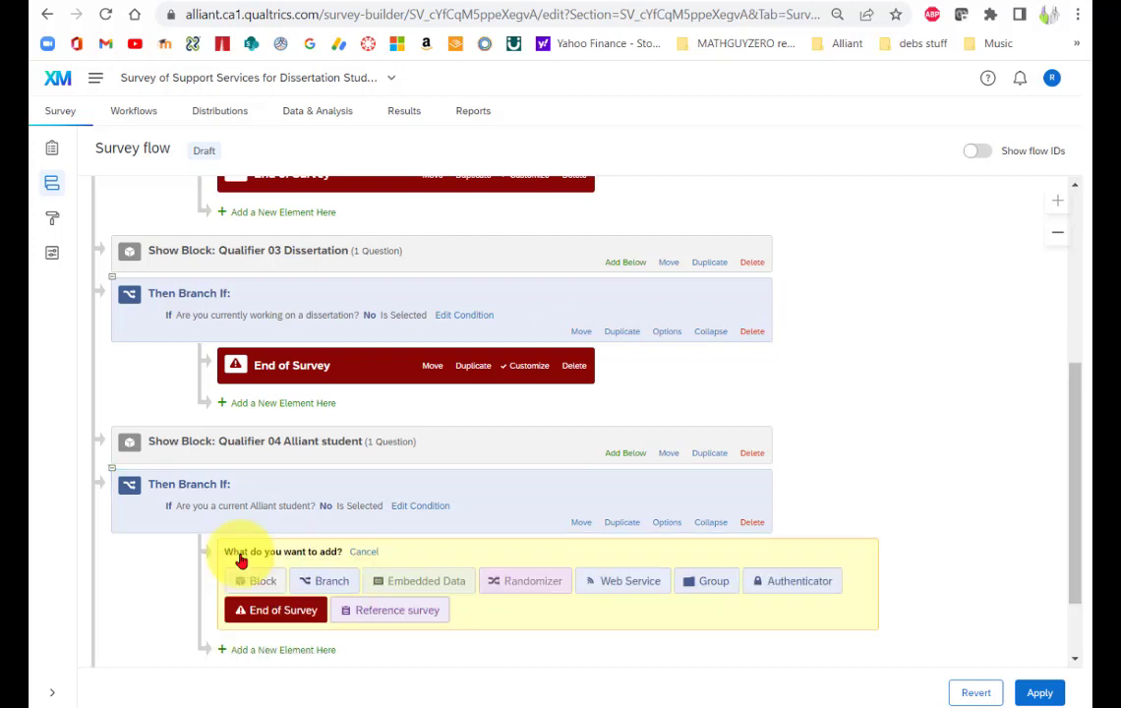
pyautogui.click(278, 610)
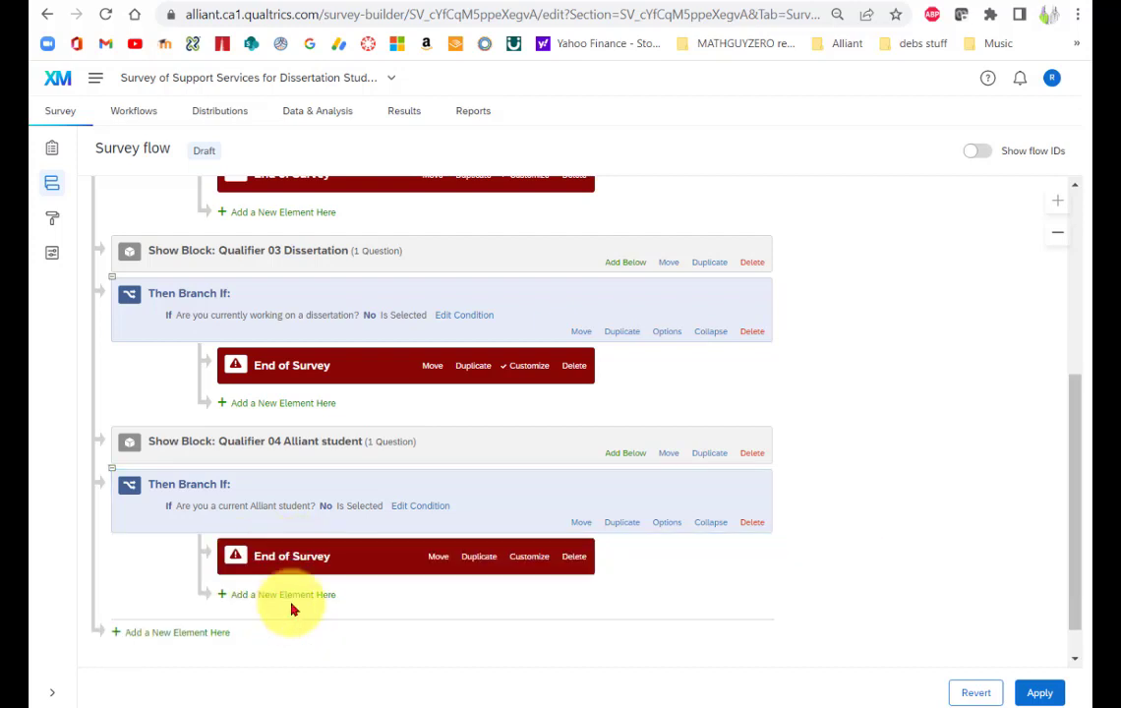
# - Override the Alliant student branch's End of Survey with the custom library message "Do not qualify" and apply the survey flow changes
pyautogui.click(529, 557)
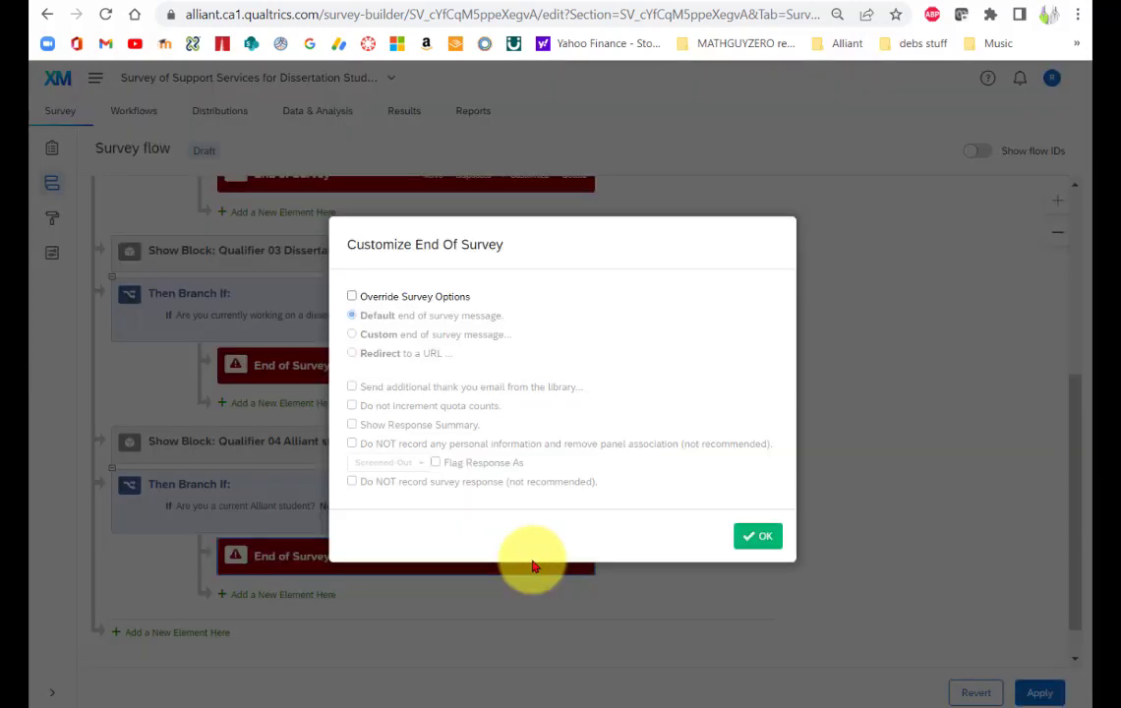
pyautogui.click(353, 296)
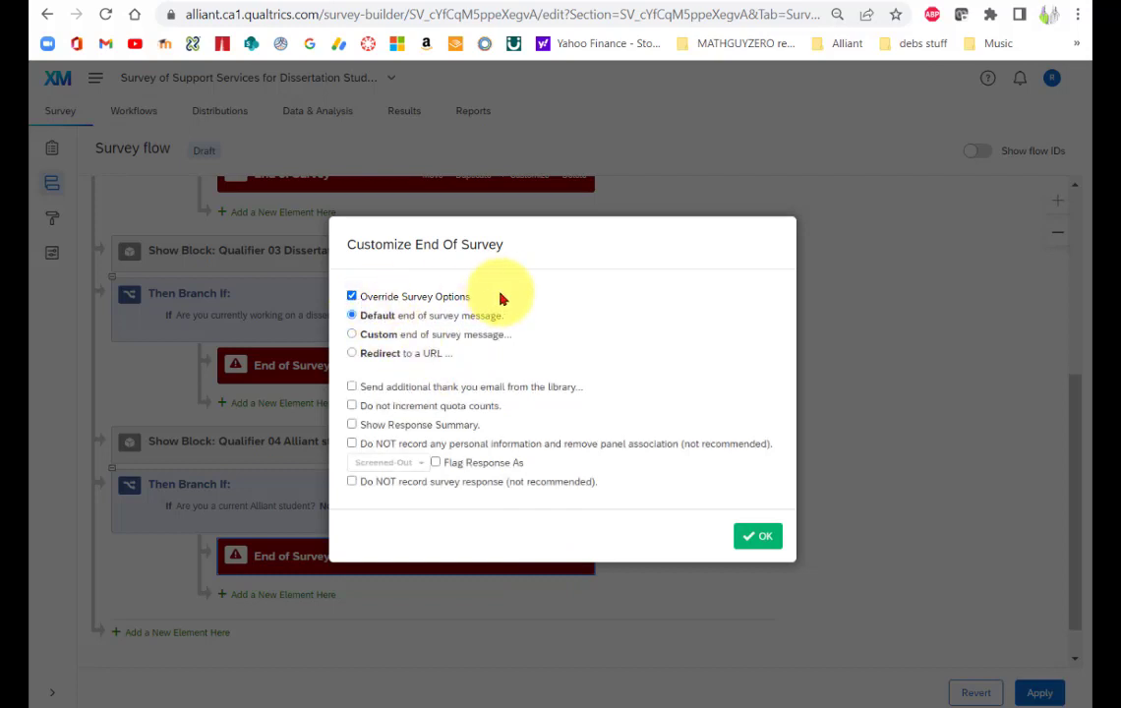
pyautogui.click(362, 336)
pyautogui.click(424, 354)
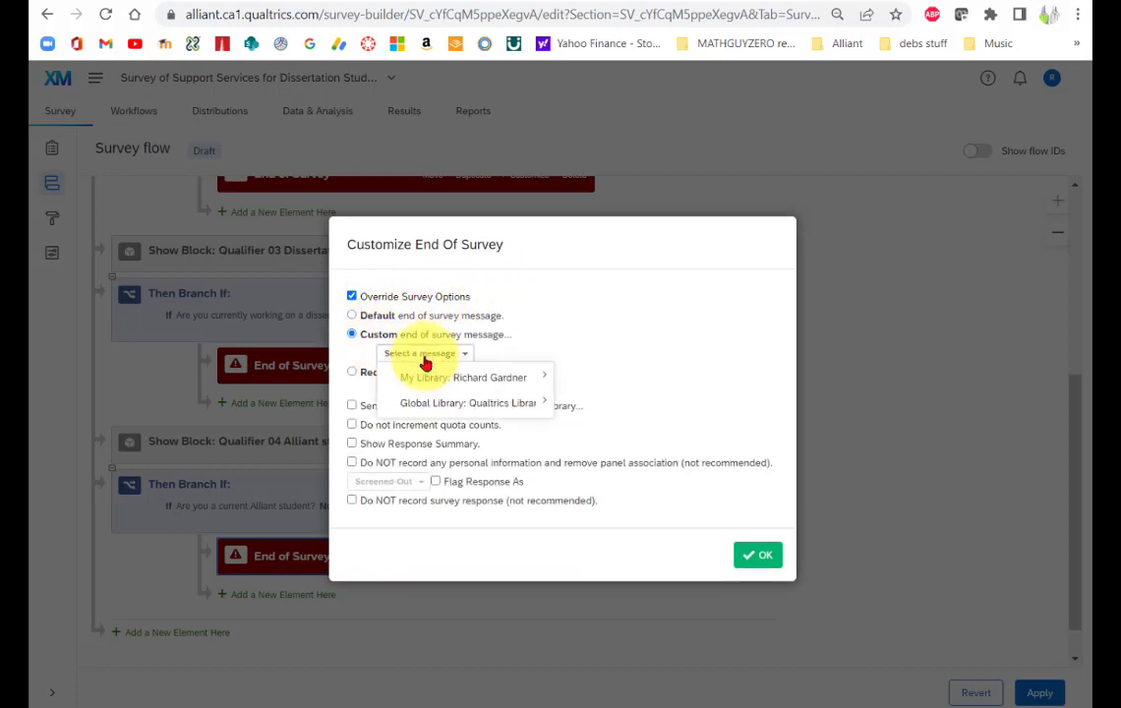
pyautogui.click(583, 415)
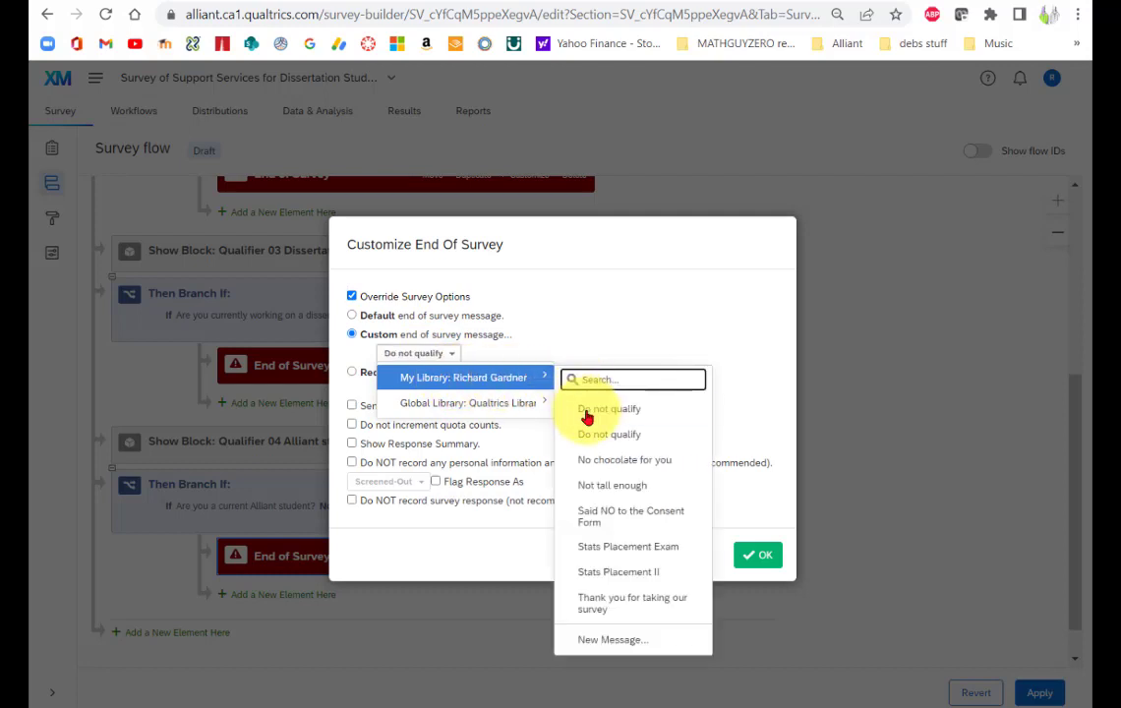
pyautogui.click(758, 556)
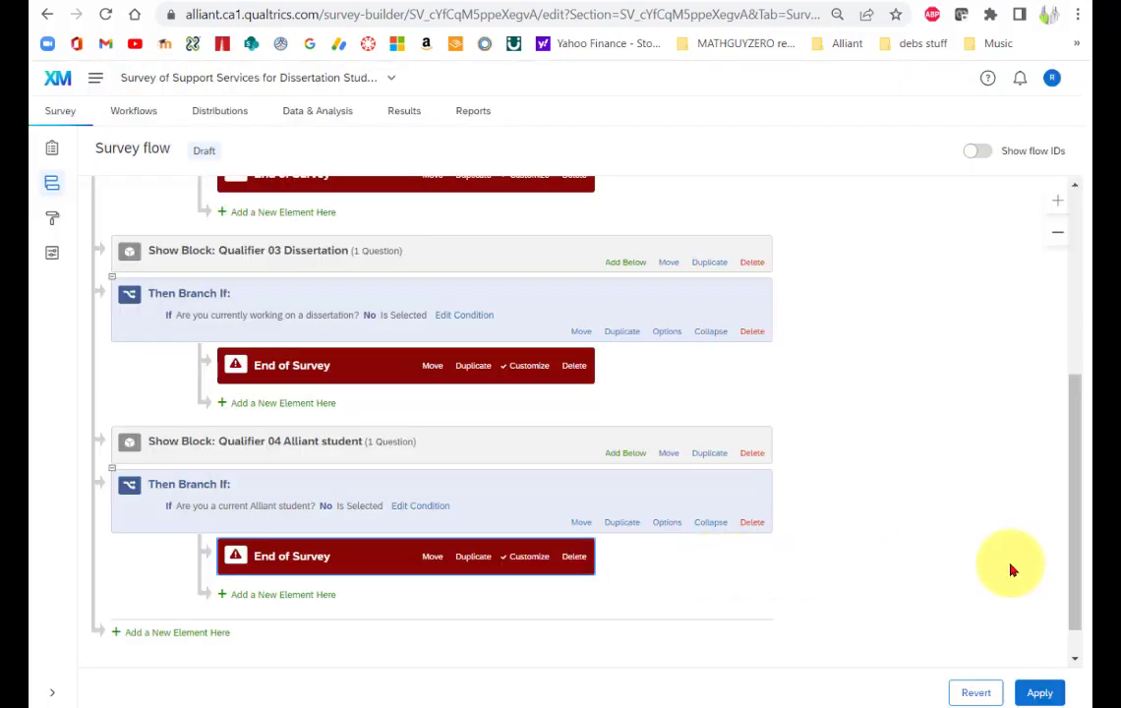
pyautogui.click(1041, 691)
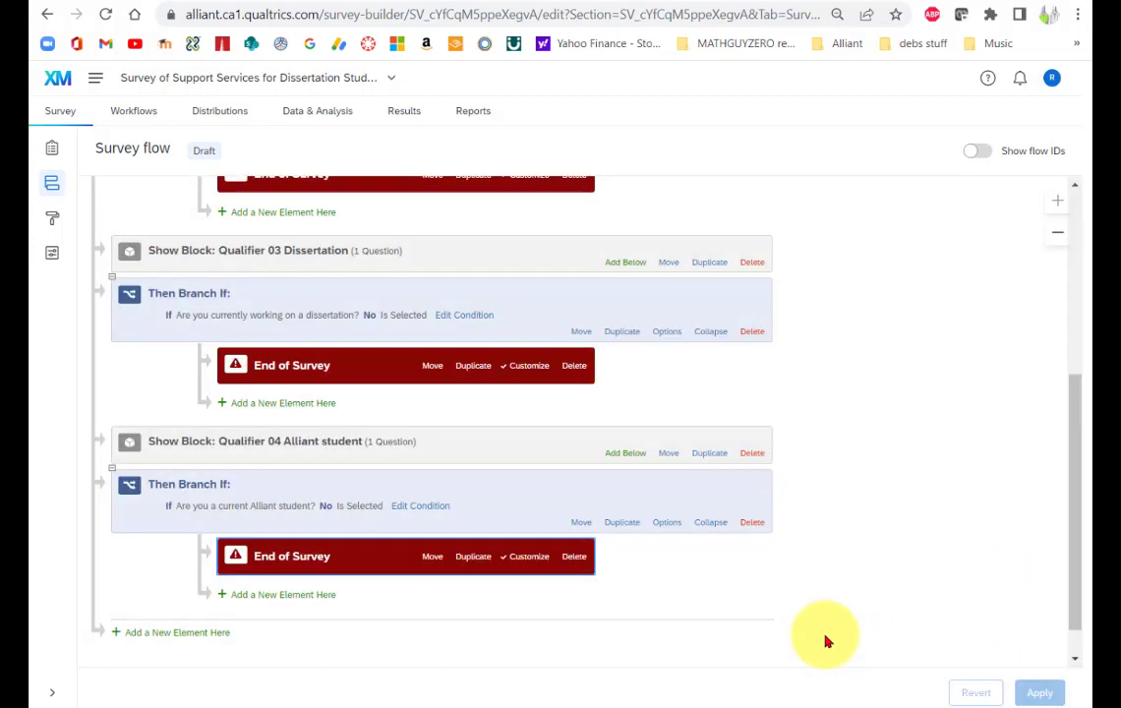
# - Preview the survey from the builder and submit the consent question with "No, I do not agree with this consent form"
pyautogui.click(52, 155)
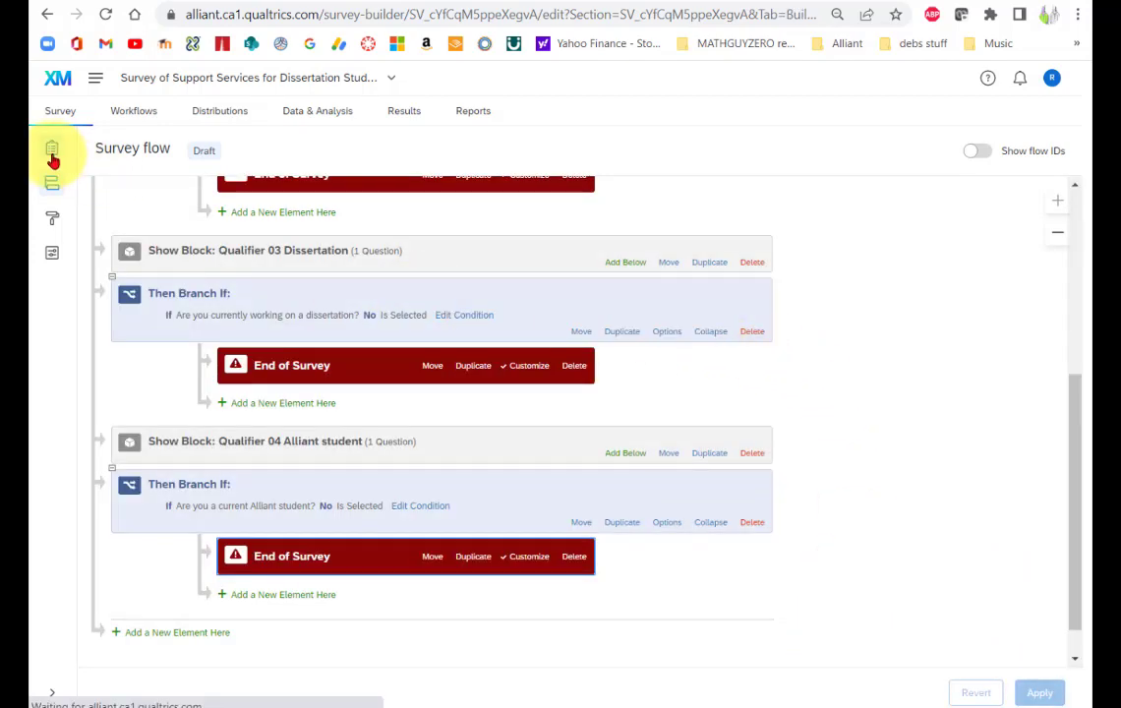
pyautogui.scroll(8, 483, 465)
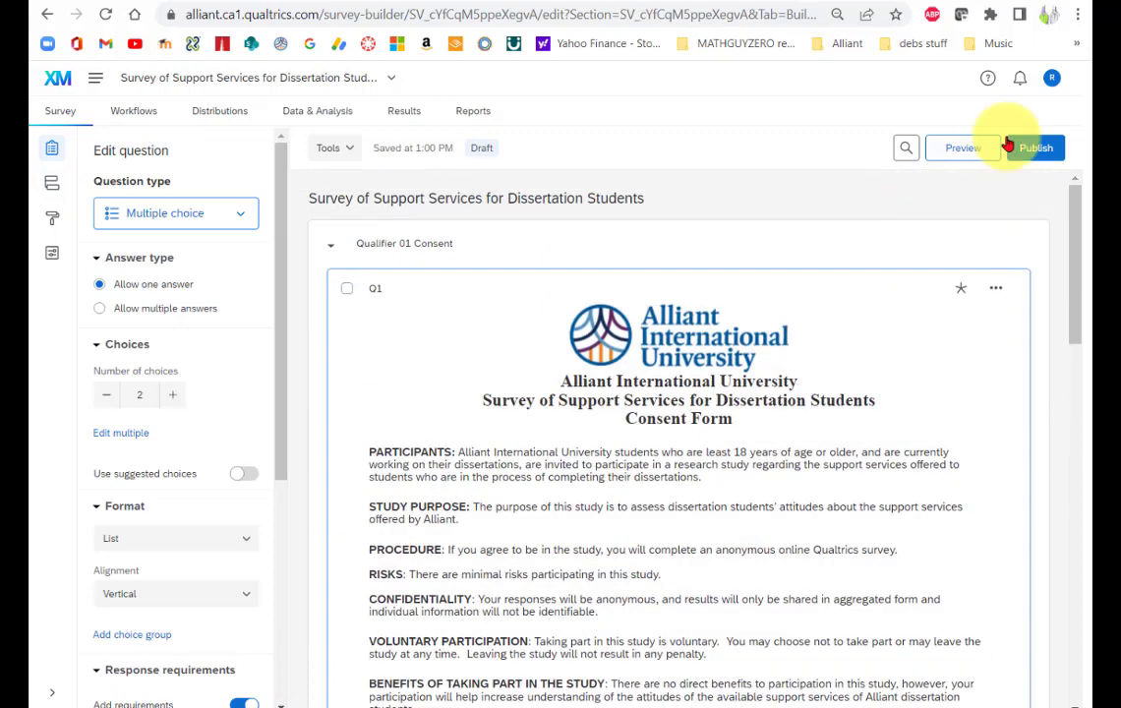
pyautogui.click(972, 147)
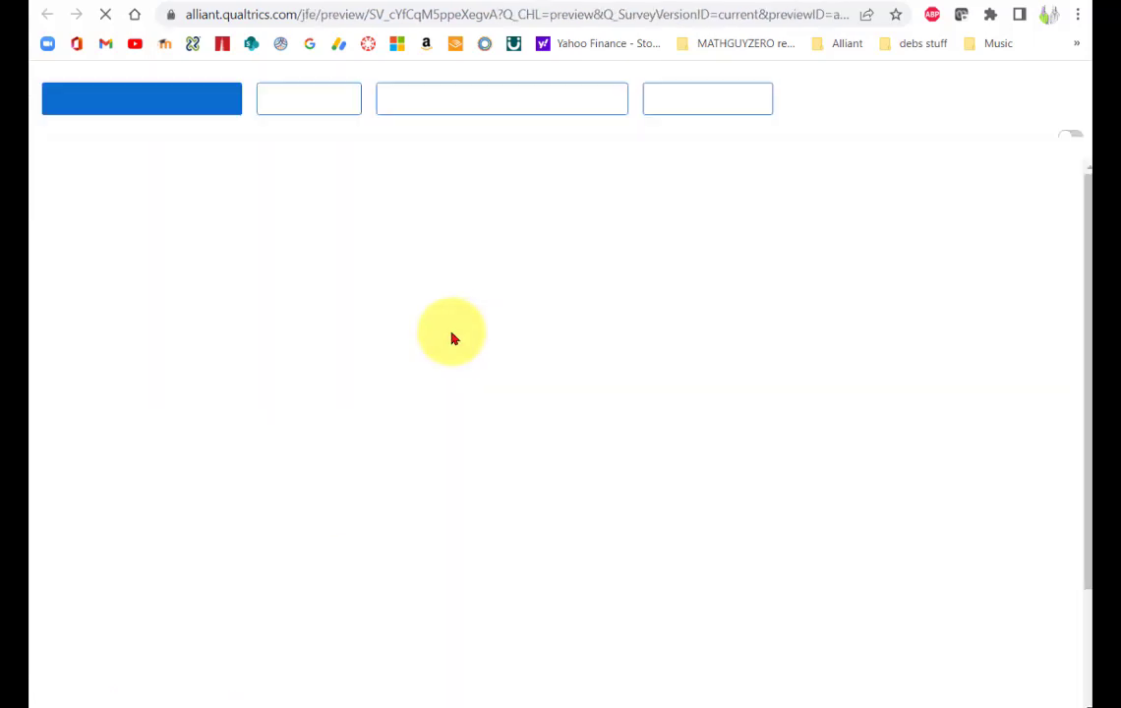
pyautogui.scroll(-10, 453, 338)
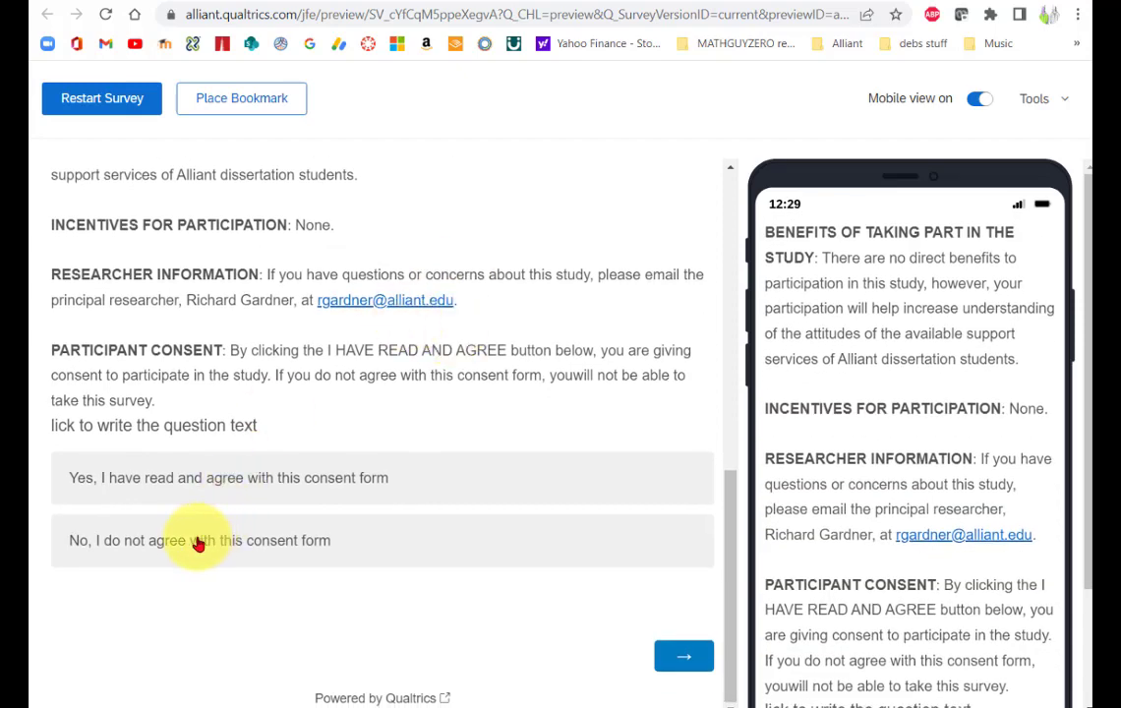
pyautogui.click(197, 543)
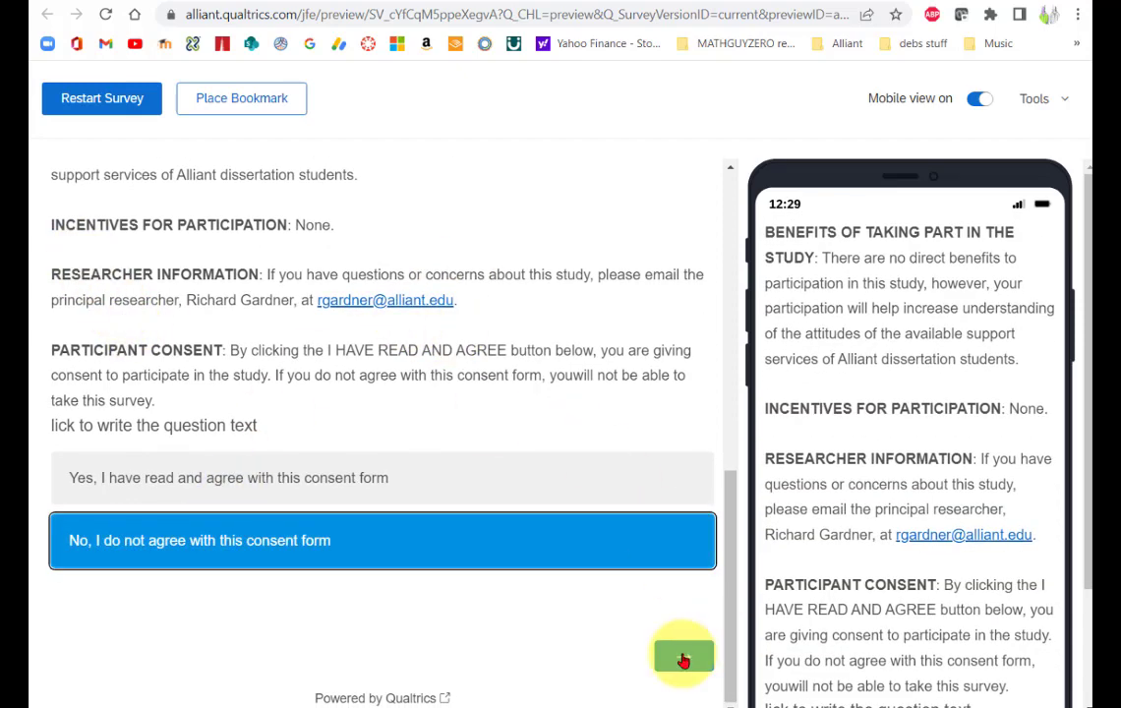
pyautogui.click(684, 659)
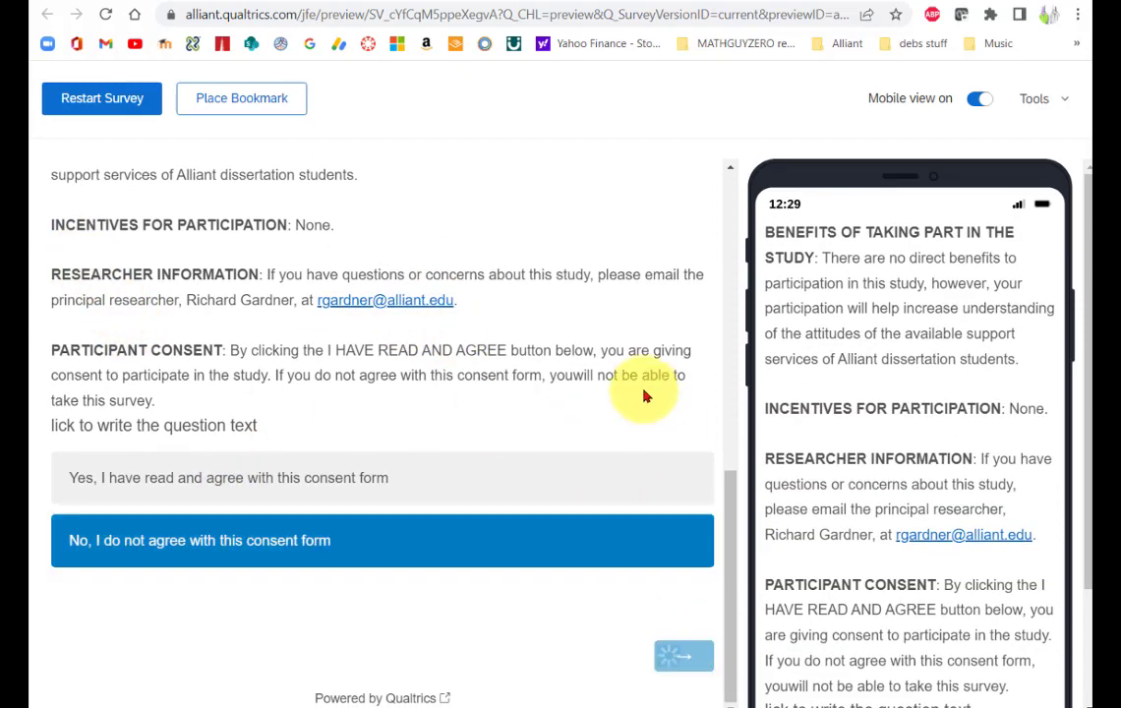
# - Restart the survey preview, agree to the consent form, and submit No for "Are you at least 18 years old?"
pyautogui.click(106, 103)
pyautogui.scroll(-8, 533, 413)
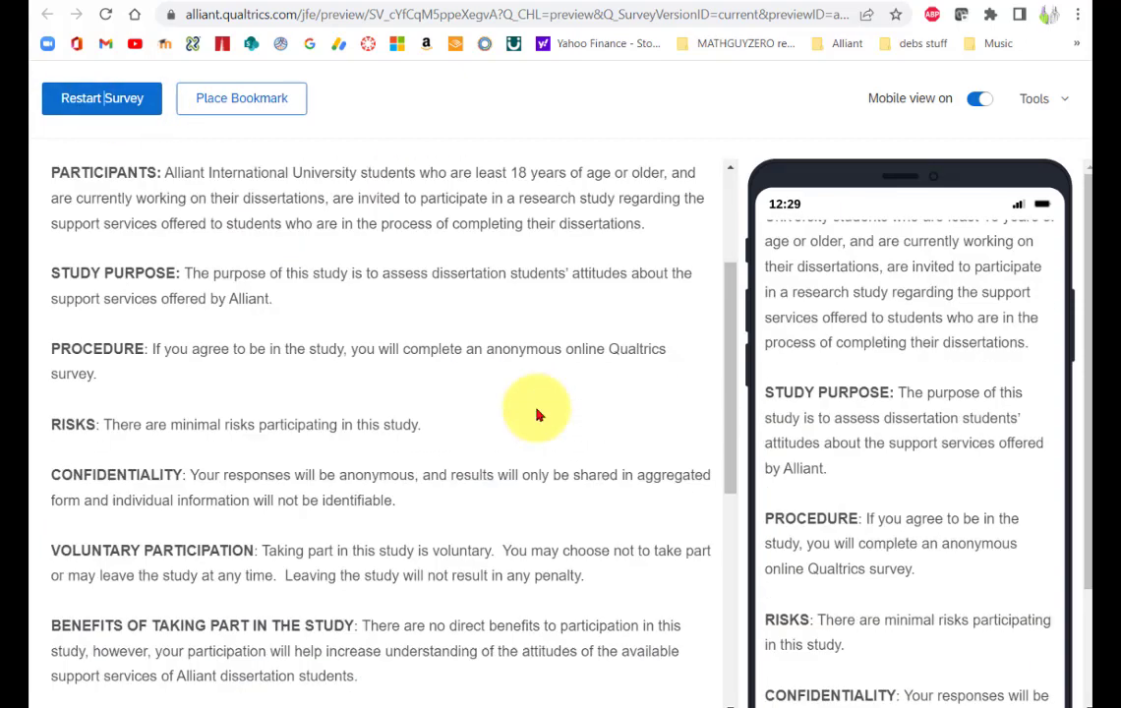
pyautogui.click(311, 483)
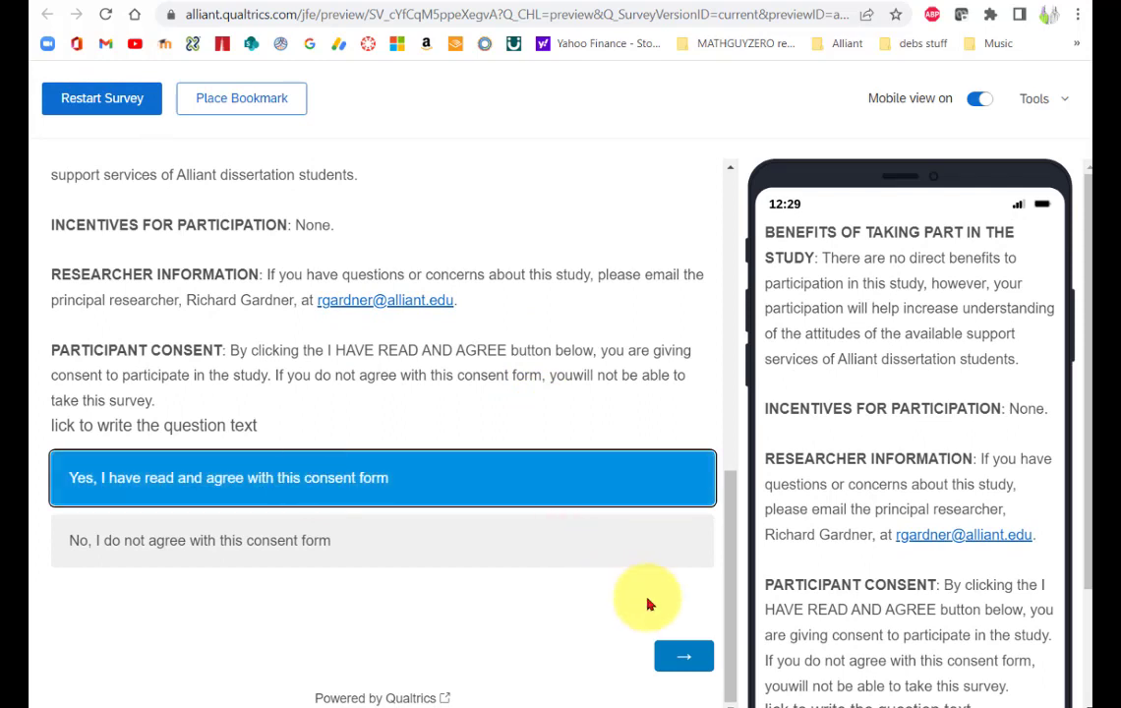
pyautogui.click(683, 656)
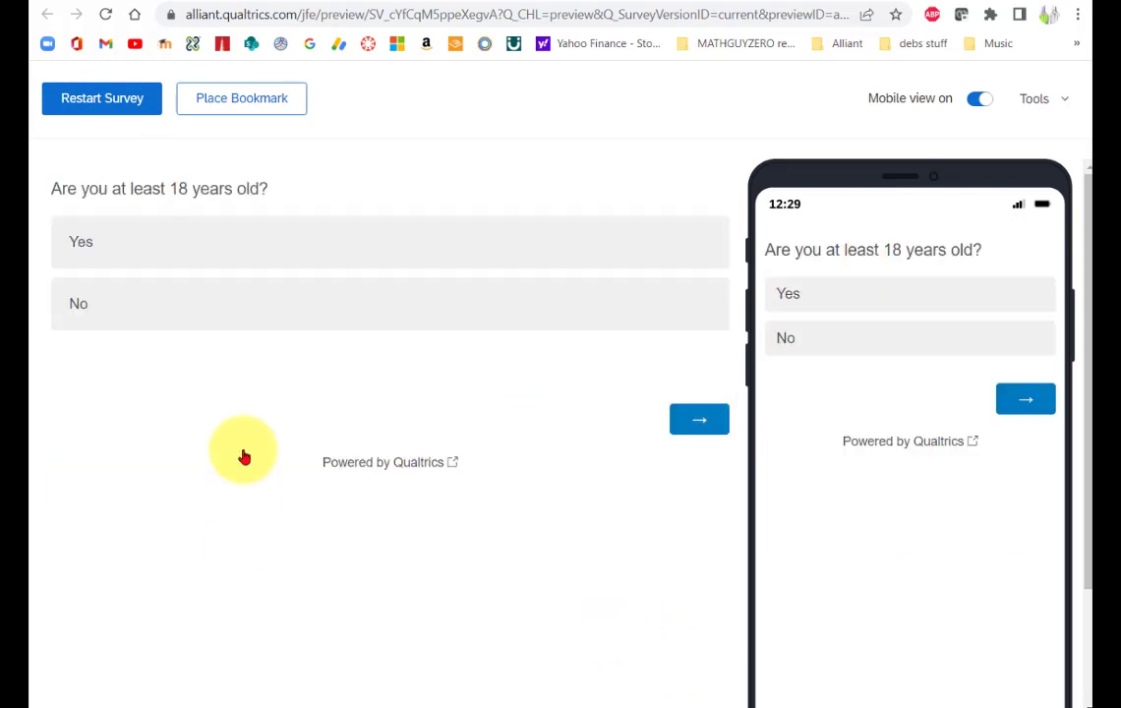
pyautogui.click(131, 304)
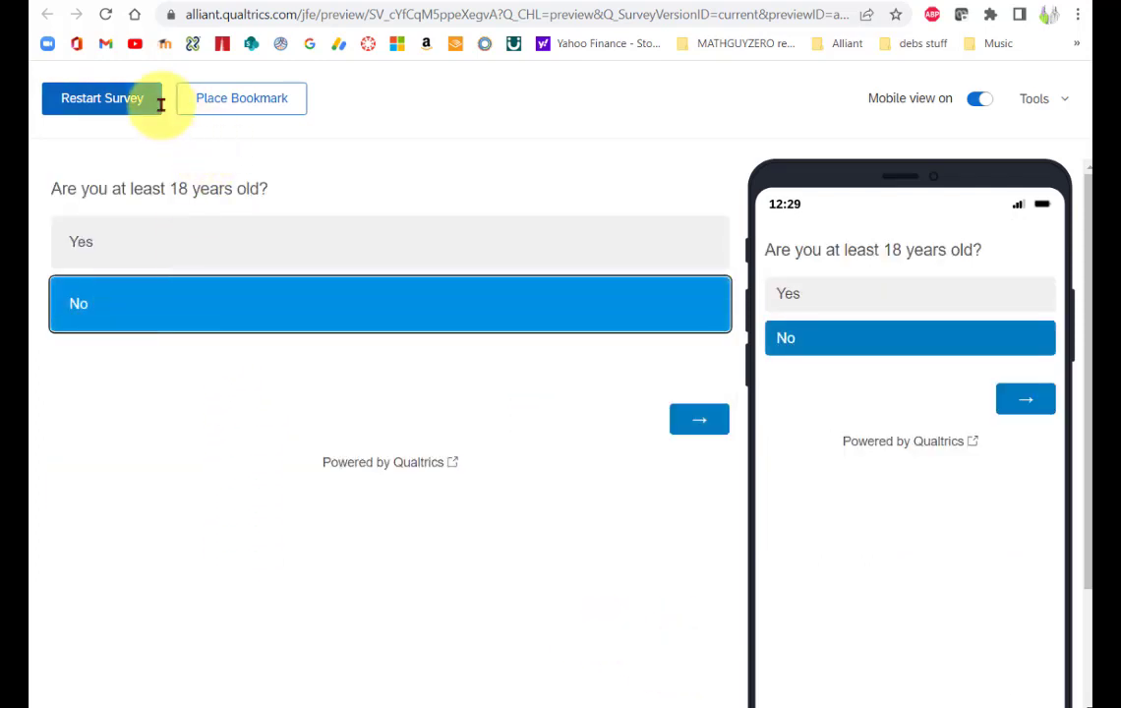
pyautogui.click(696, 413)
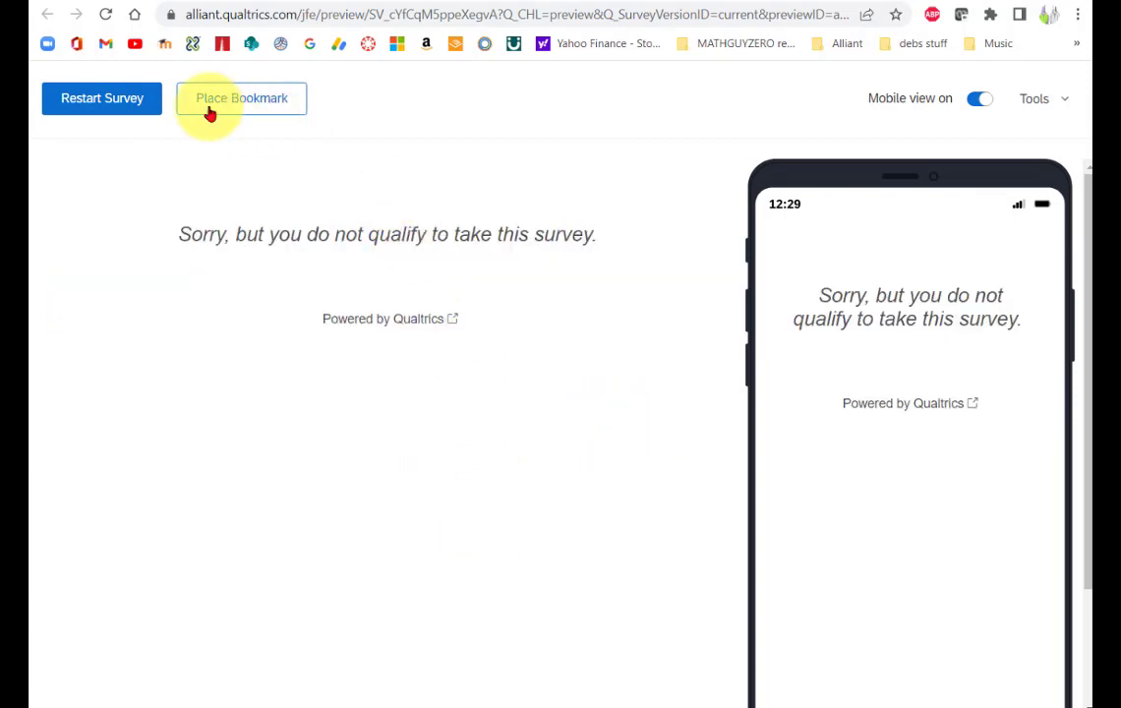
# - Restart the preview, agree to the consent form, answer Yes to being at least 18, and submit No for currently working on a dissertation
pyautogui.click(111, 102)
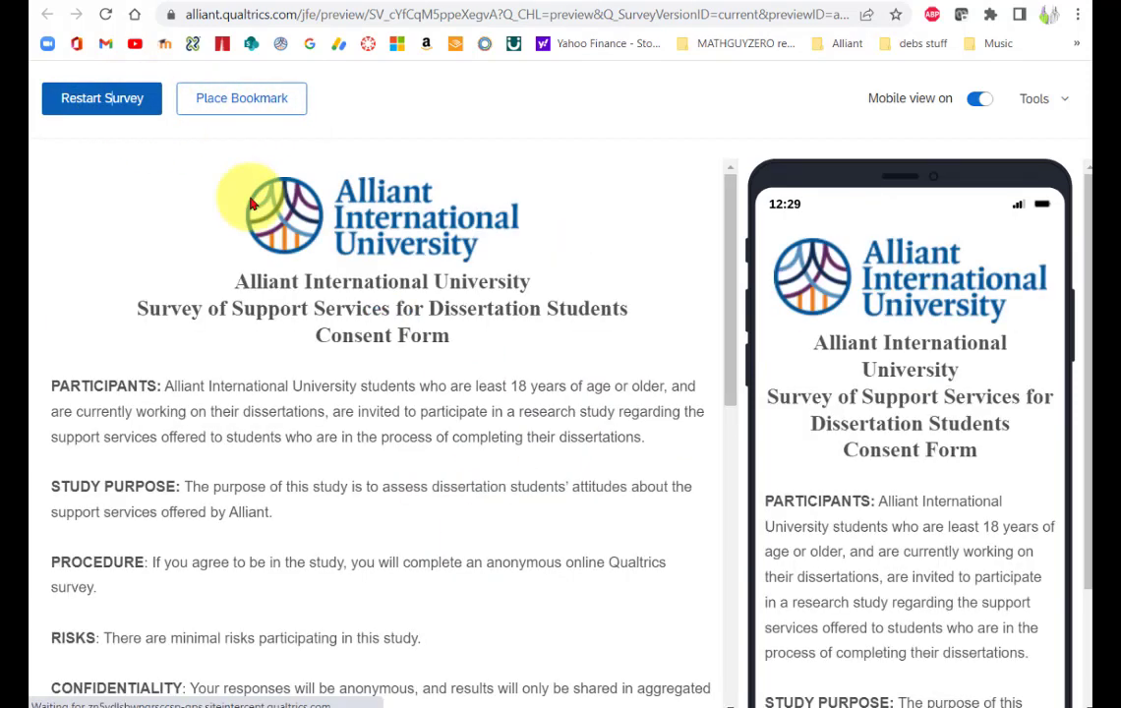
pyautogui.scroll(-5, 477, 364)
pyautogui.scroll(-3, 477, 364)
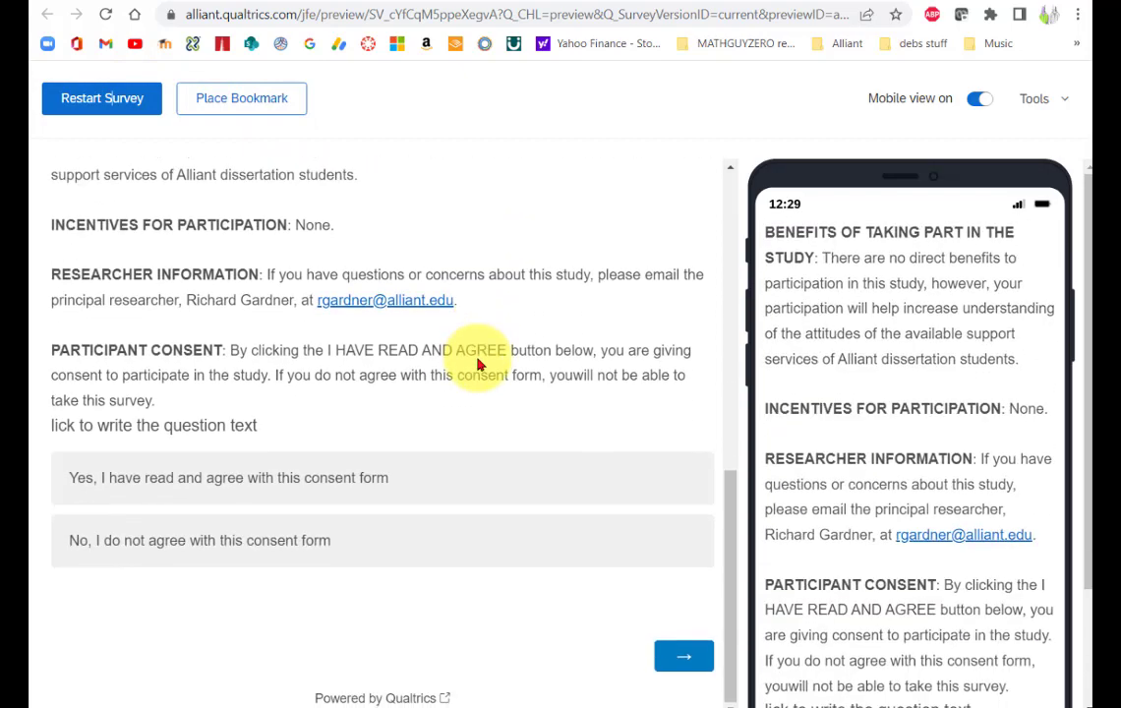
pyautogui.click(324, 478)
pyautogui.click(683, 657)
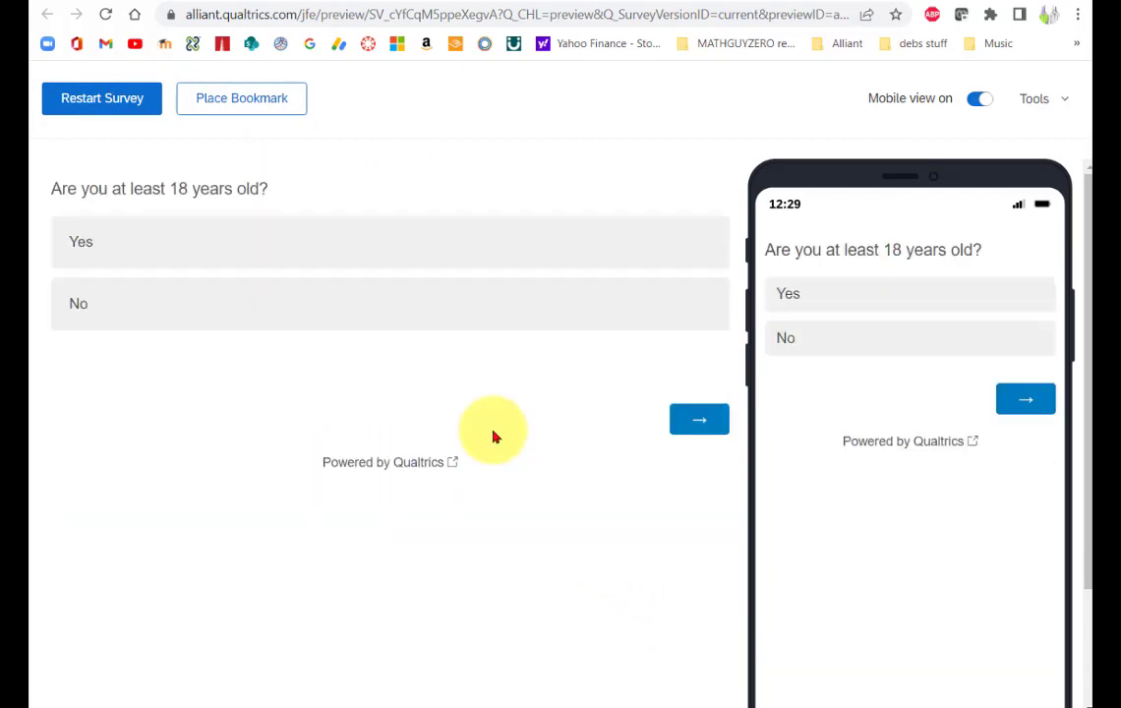
pyautogui.click(396, 243)
pyautogui.click(706, 429)
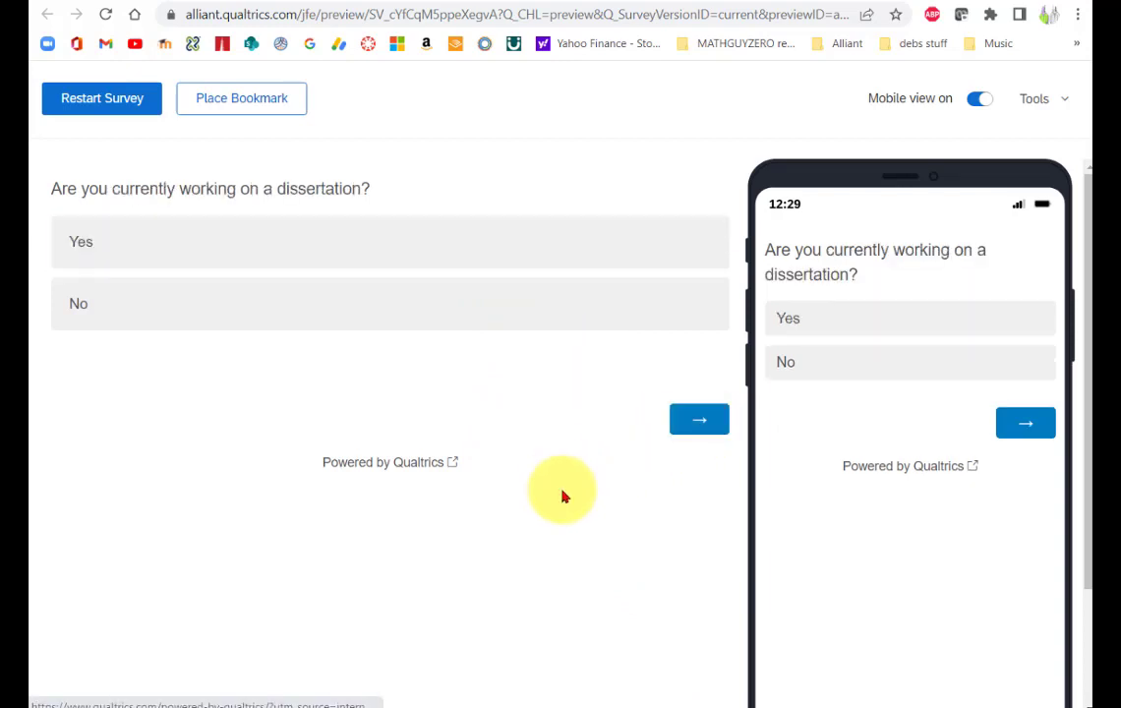
pyautogui.click(78, 313)
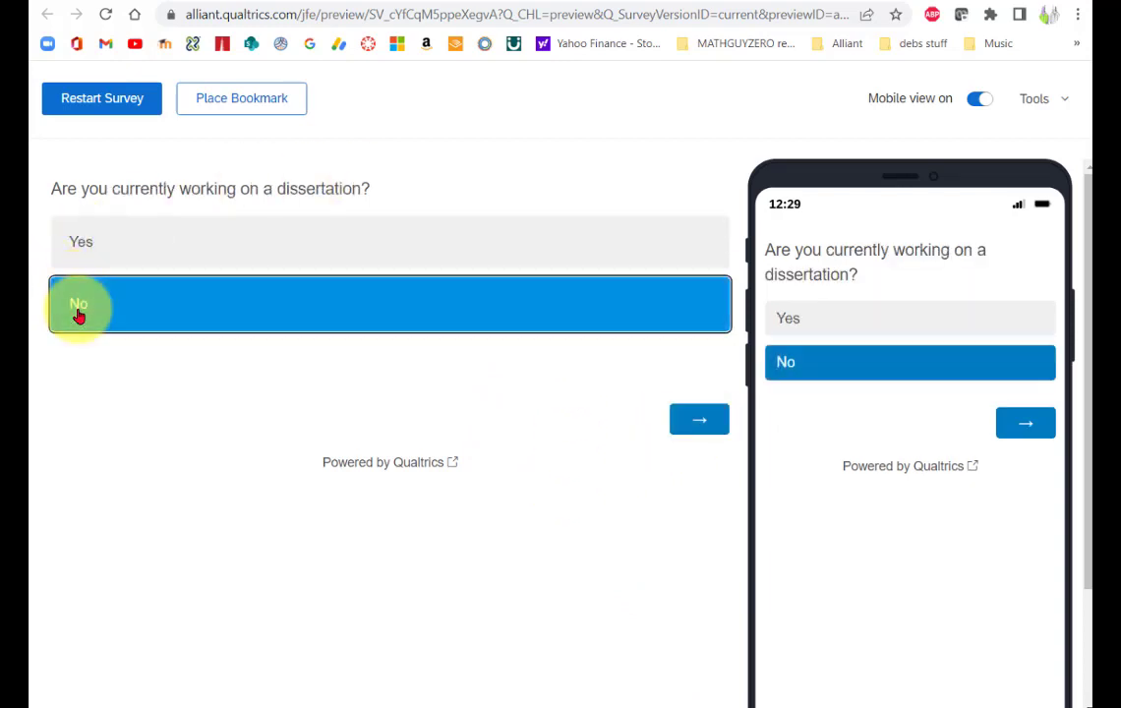
pyautogui.click(688, 420)
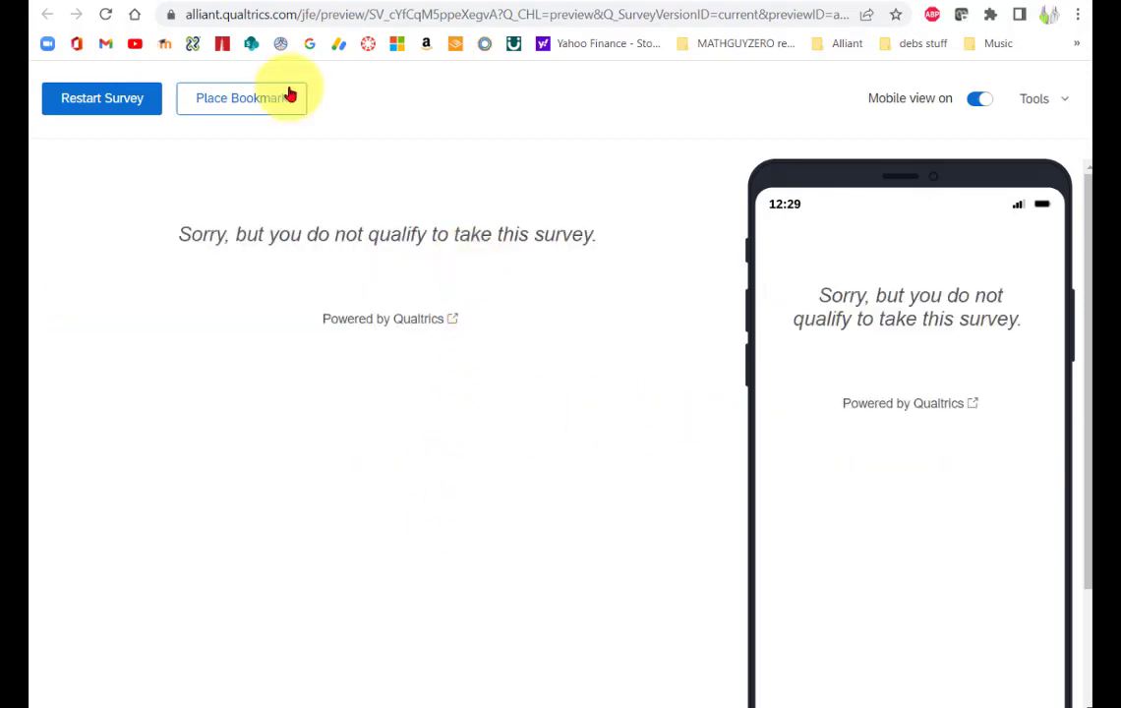
# - Restart the preview, answer Yes to the consent, age and dissertation questions, and submit No for "Are you a current Alliant student?"
pyautogui.click(111, 101)
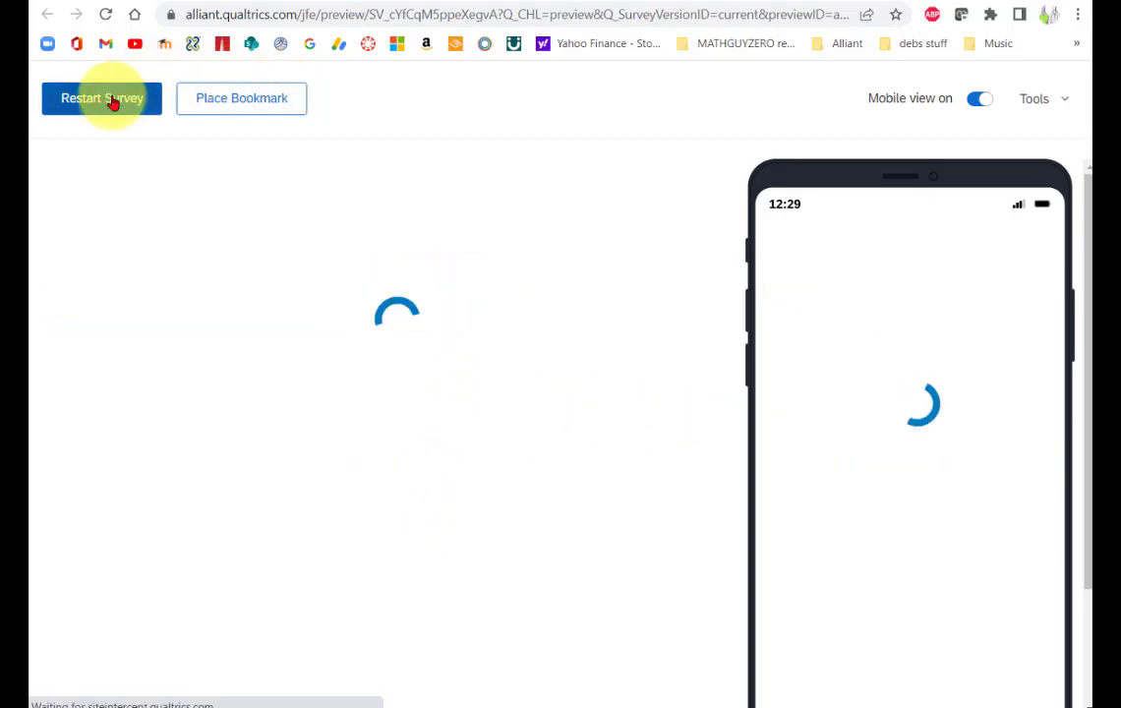
pyautogui.scroll(-10, 362, 358)
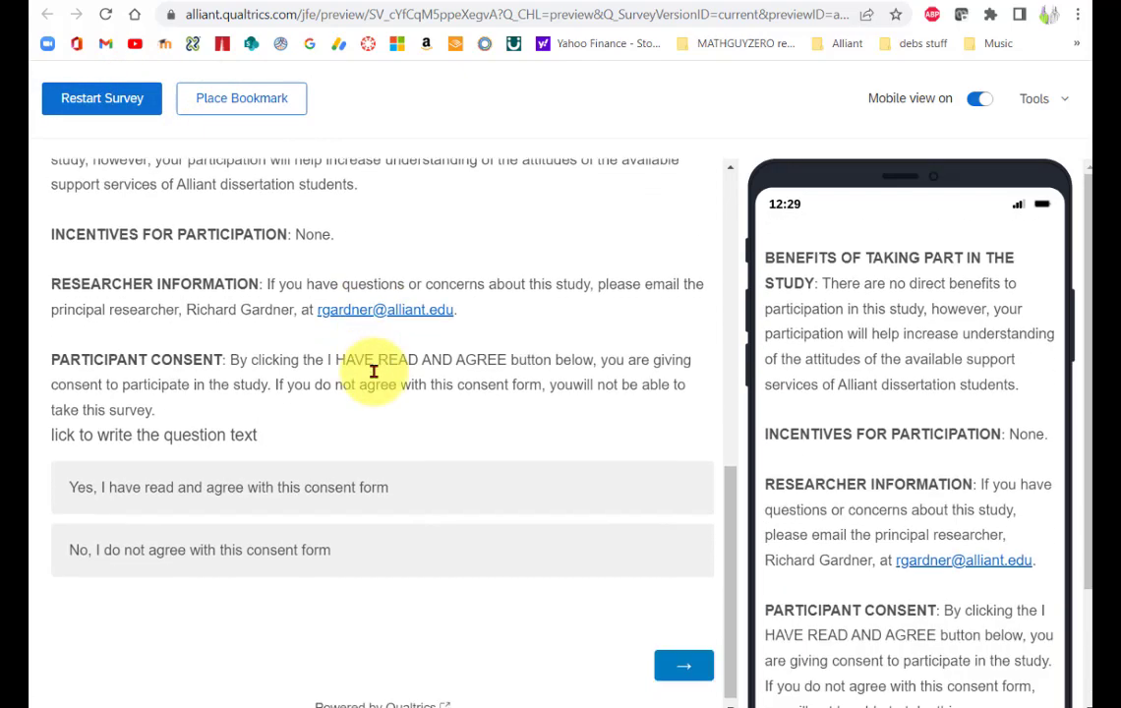
pyautogui.click(381, 482)
pyautogui.click(681, 656)
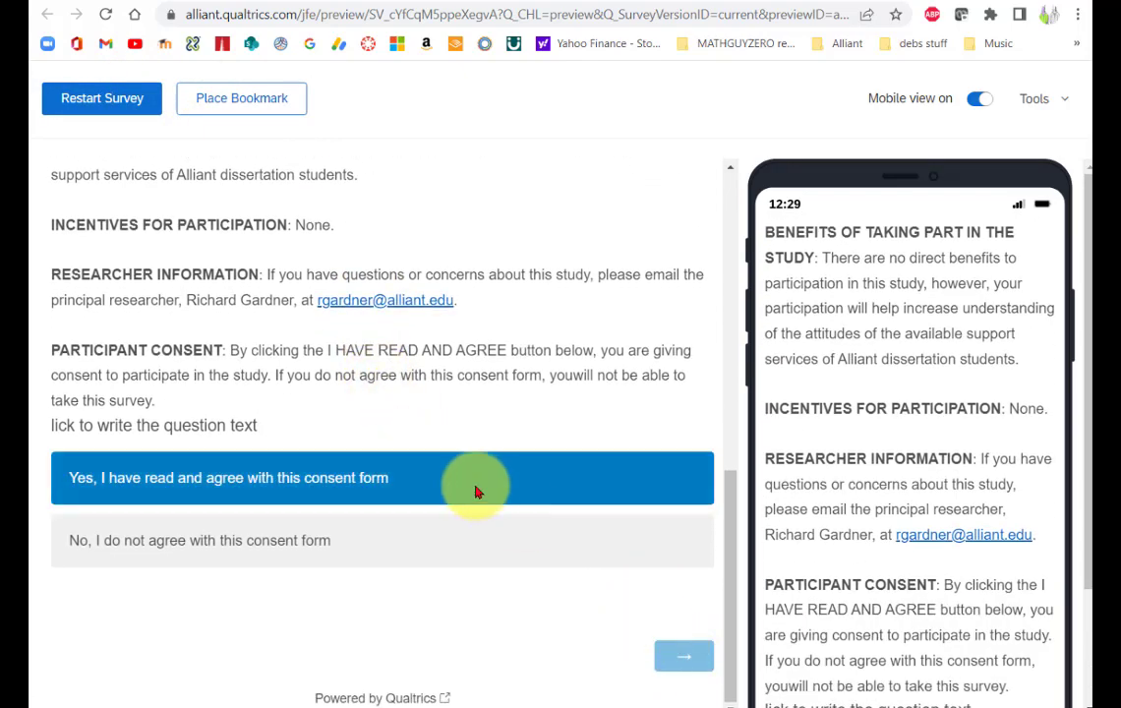
pyautogui.click(253, 261)
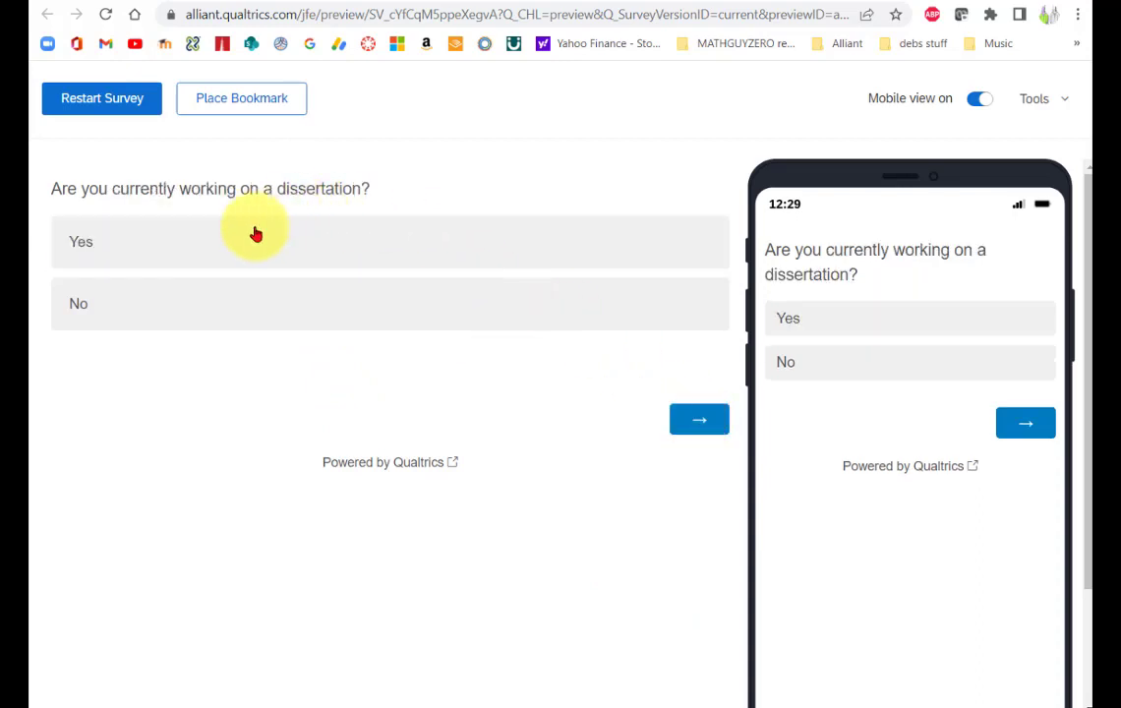
pyautogui.click(257, 242)
pyautogui.click(696, 420)
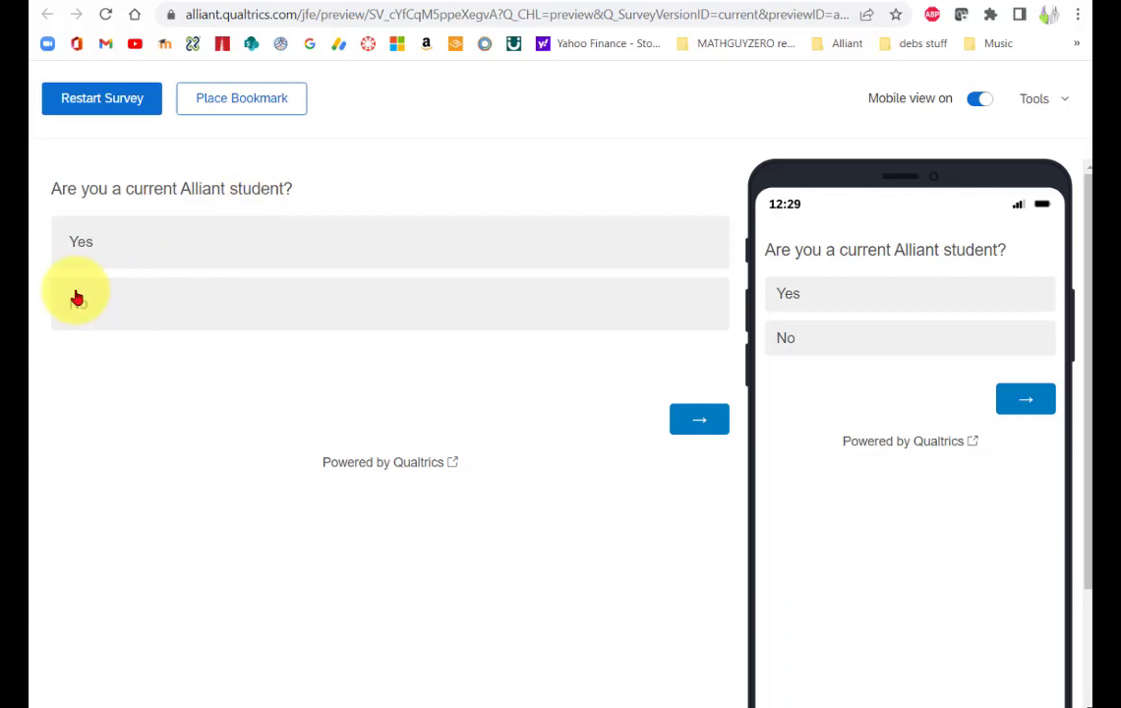
pyautogui.click(76, 300)
pyautogui.click(710, 423)
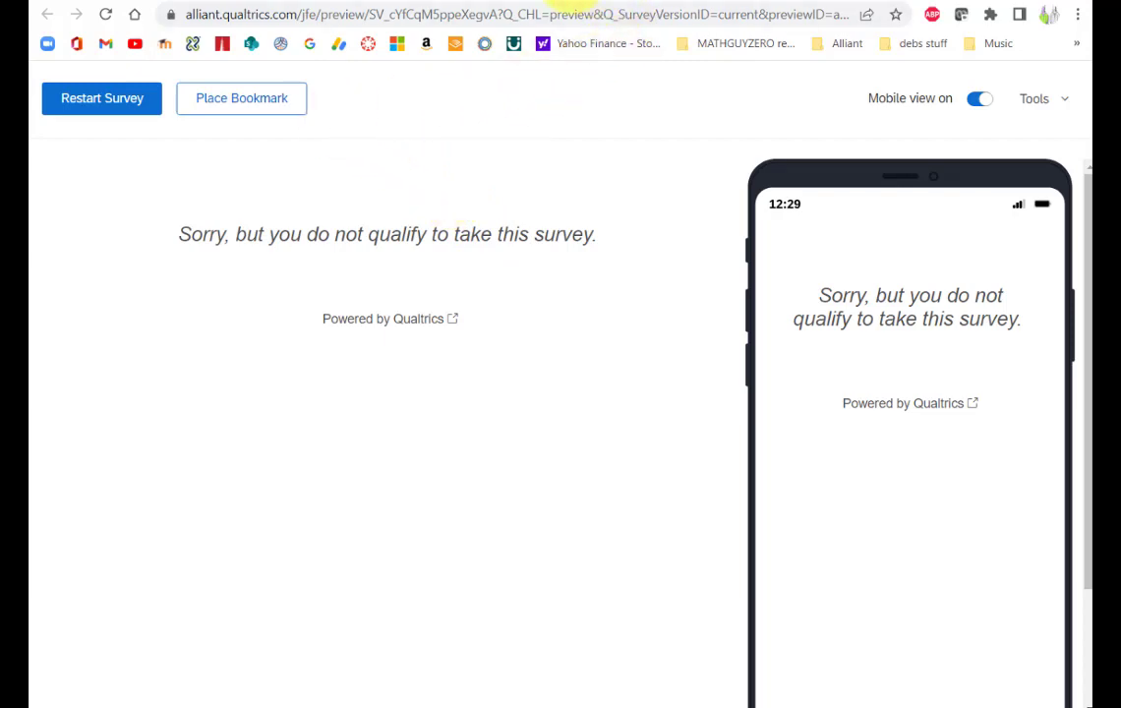
# - Return to the survey builder and add a block named "Demographics" below the Qualifier 04 Alliant student block
pyautogui.click(586, 4)
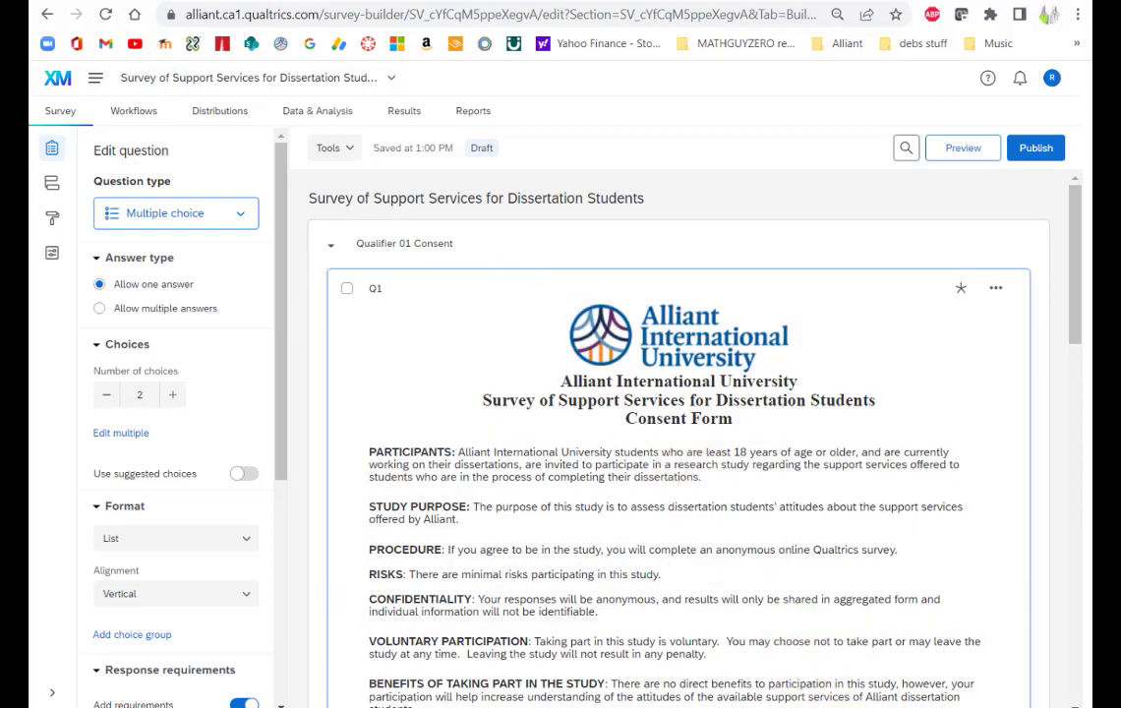
pyautogui.scroll(-15, 909, 357)
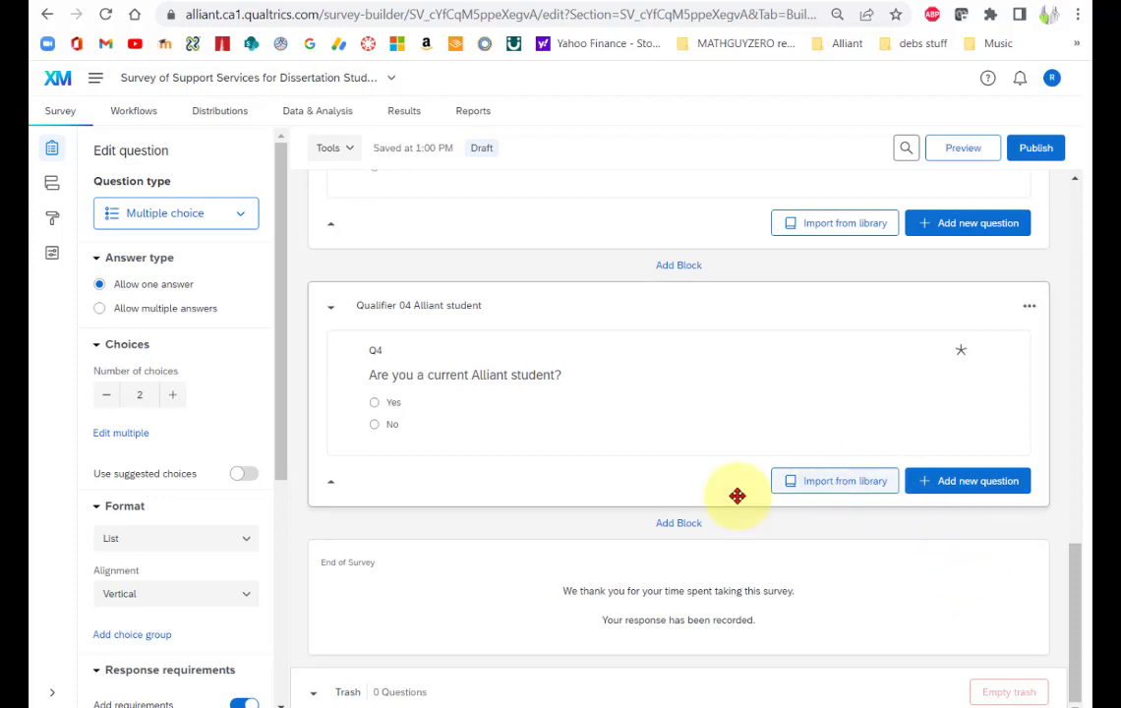
pyautogui.click(677, 525)
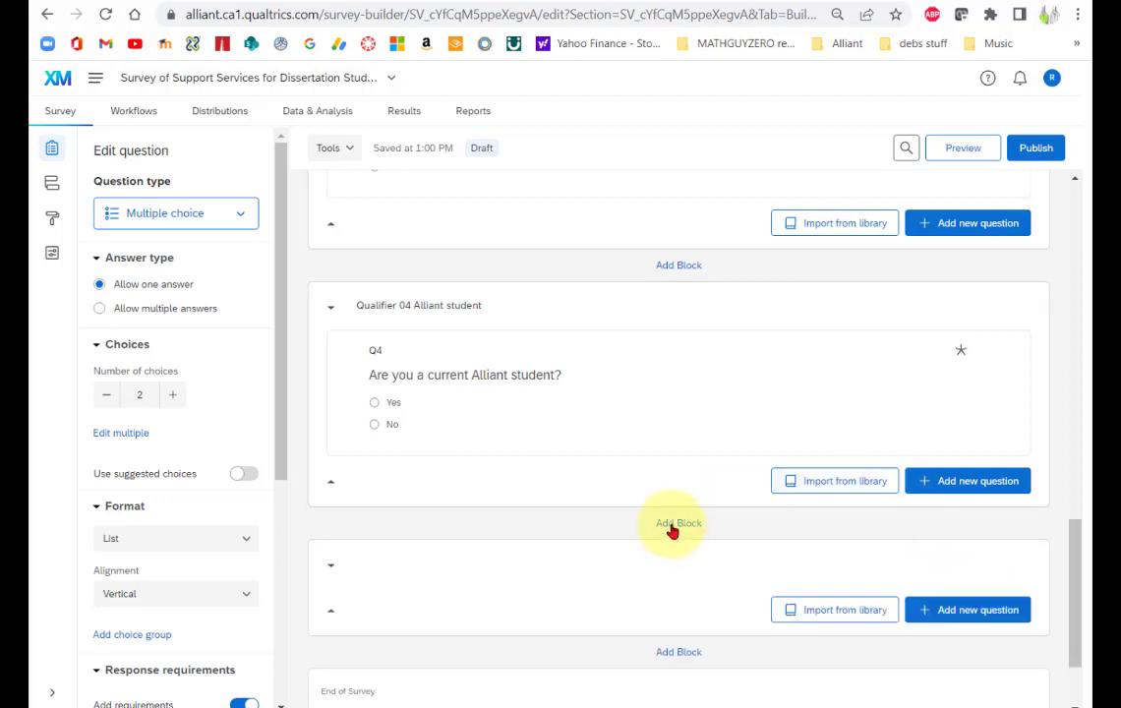
pyautogui.click(379, 565)
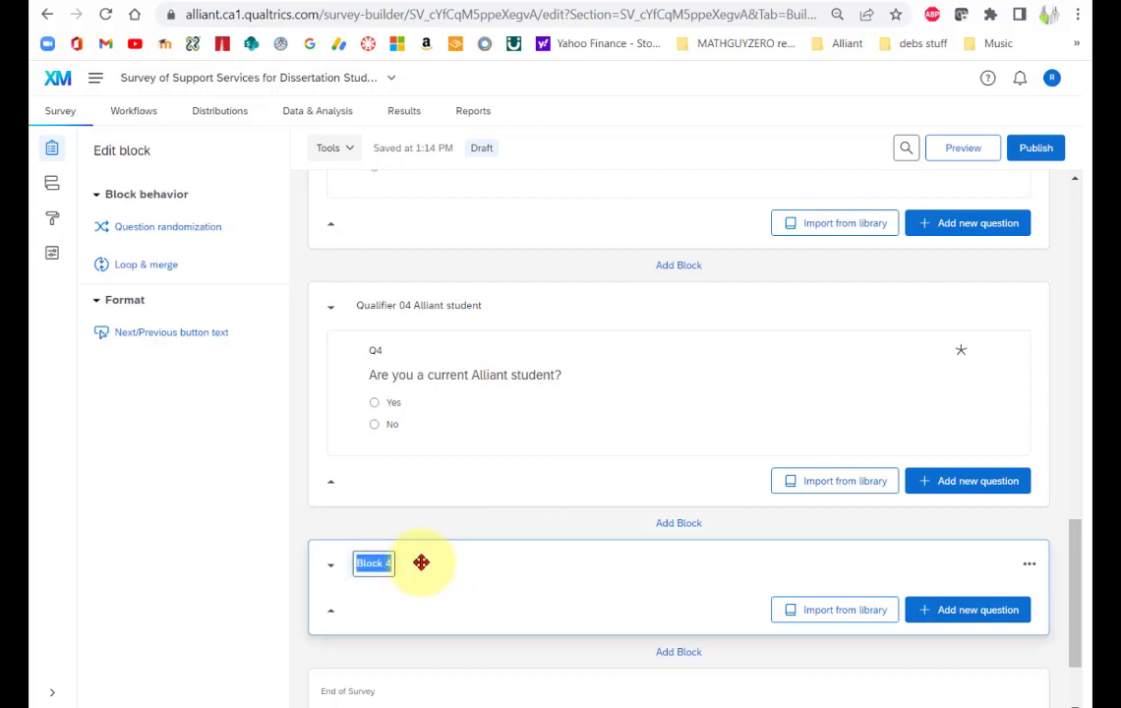
pyautogui.write('Demographi')
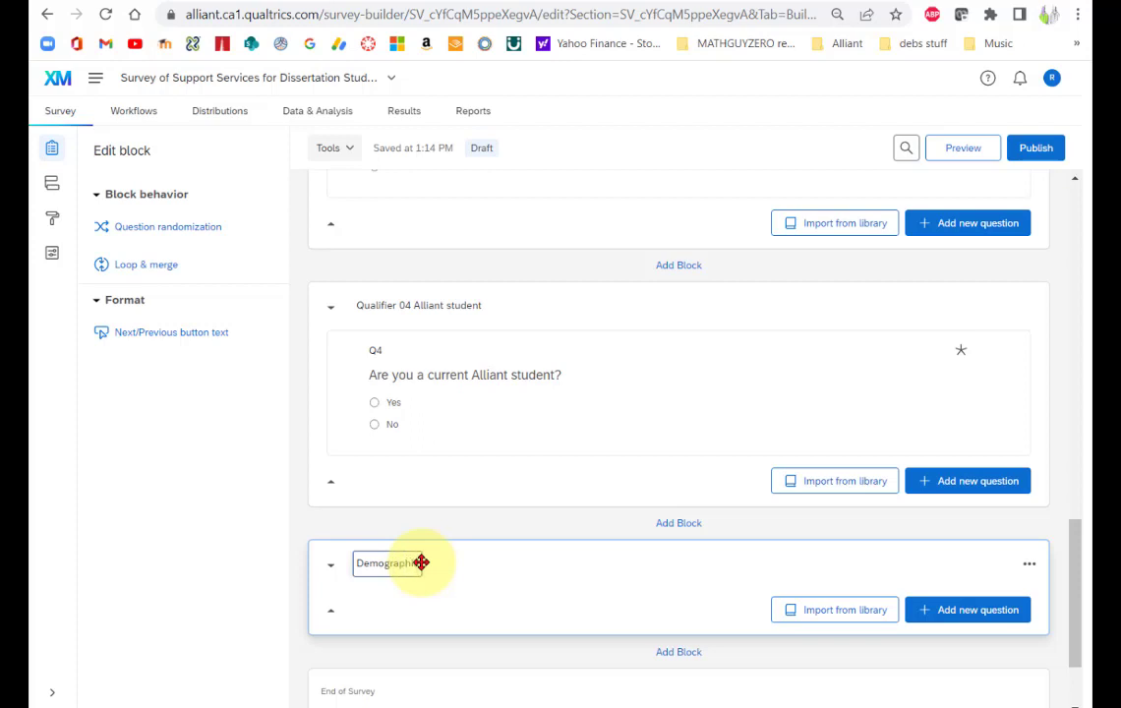
pyautogui.write('cs')
pyautogui.click(567, 581)
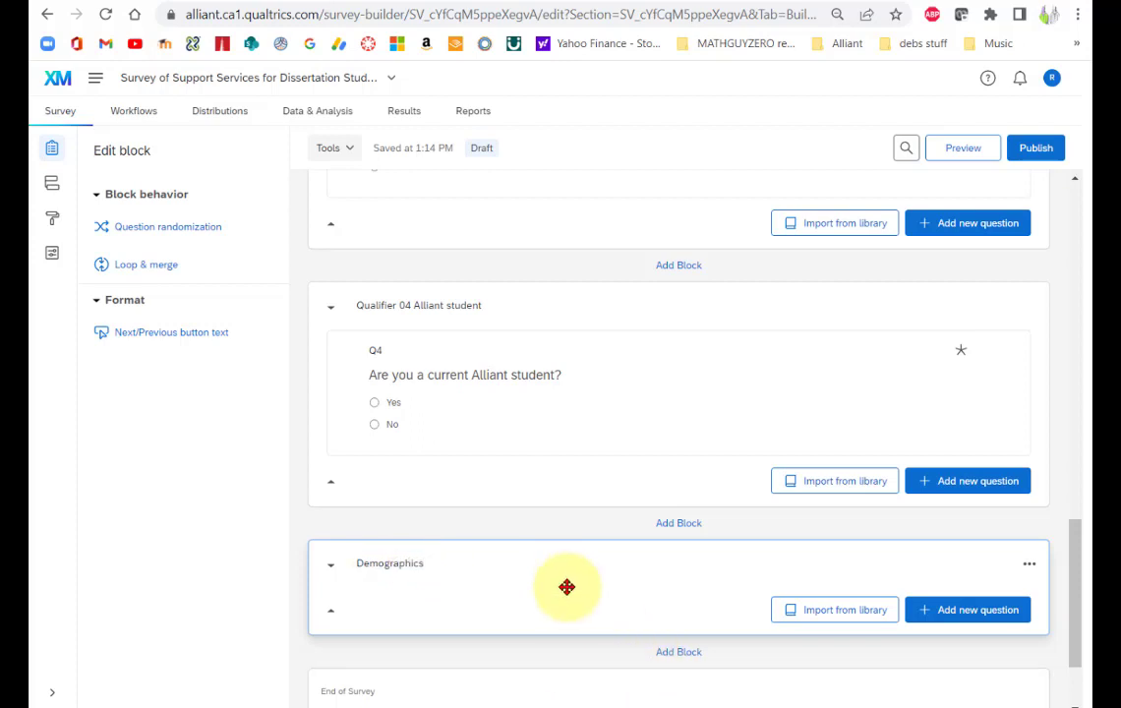
# - Add the multiple choice question "What is your gender?" to Demographics with suggested choices Male, Female, Non-binary / third gender and Prefer not to say
pyautogui.click(969, 618)
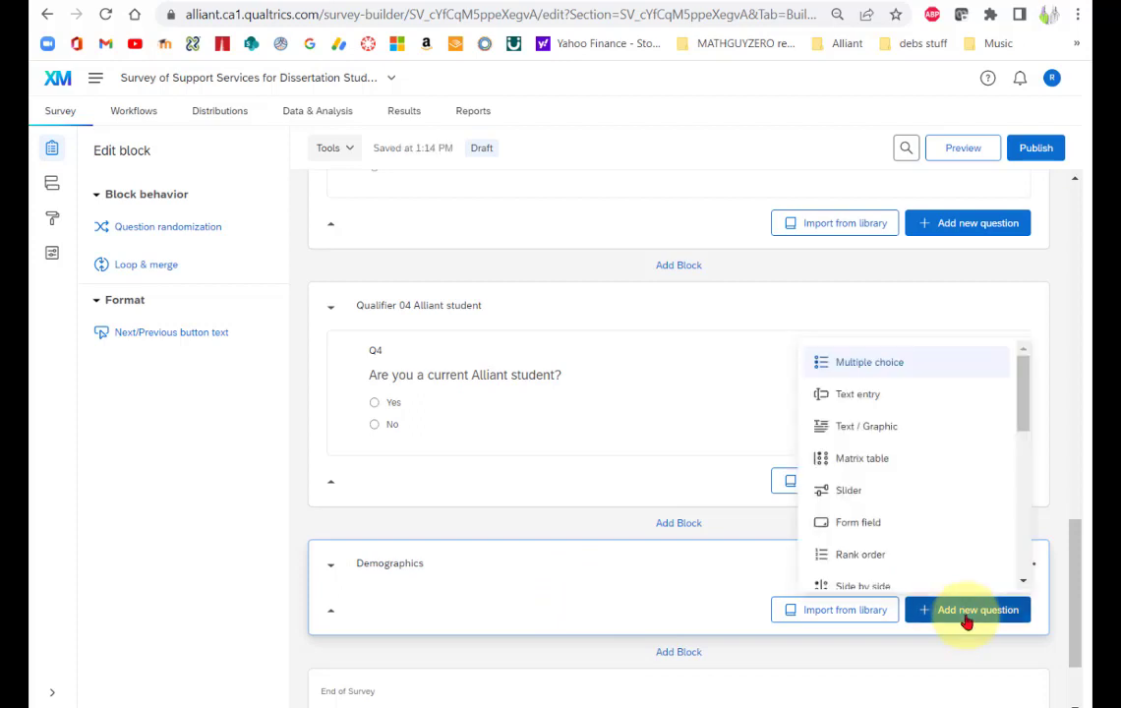
pyautogui.click(878, 363)
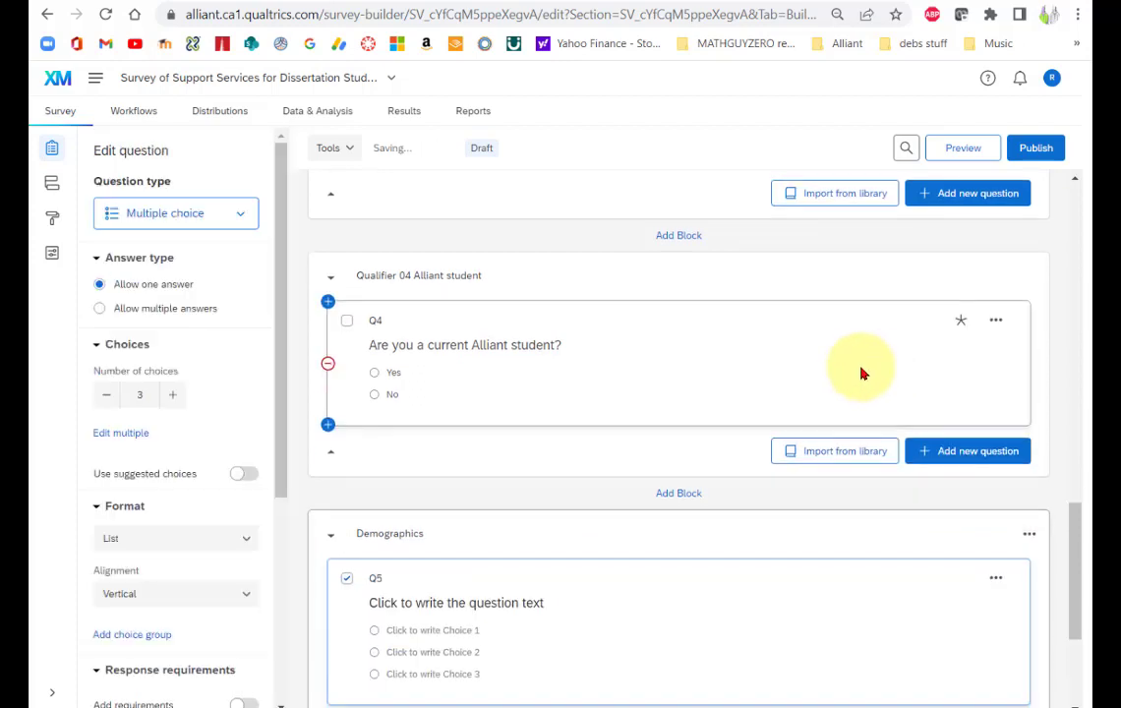
pyautogui.scroll(-3, 703, 463)
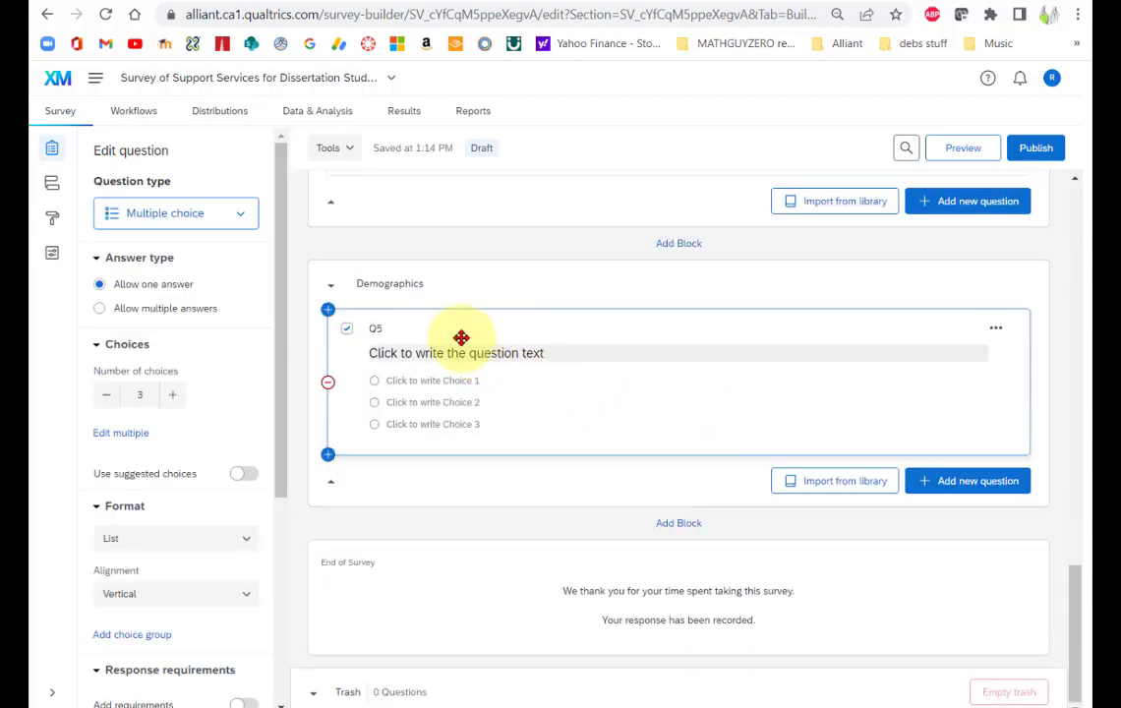
pyautogui.click(464, 356)
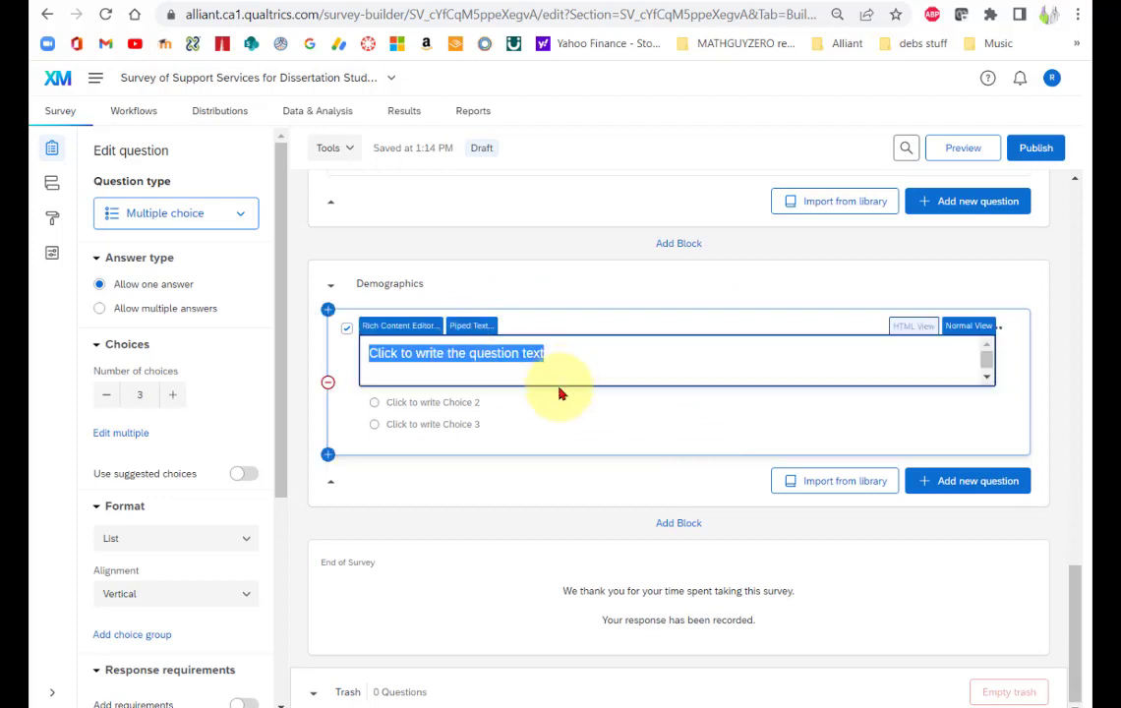
pyautogui.write('What')
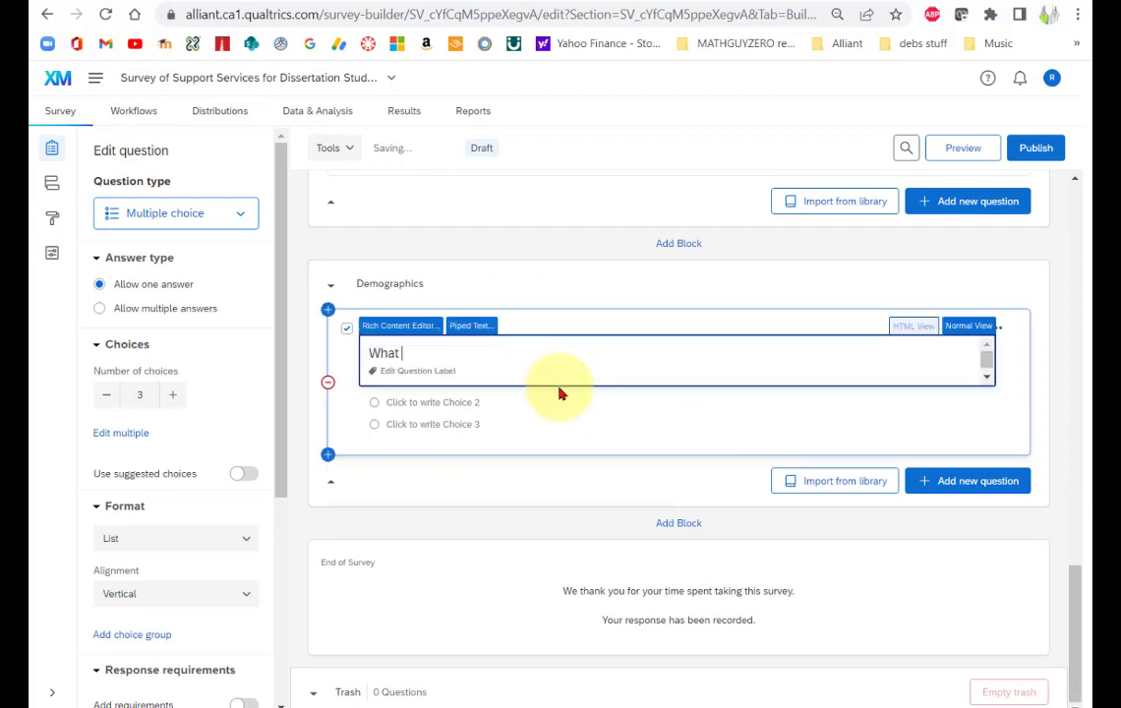
pyautogui.write(' is your g')
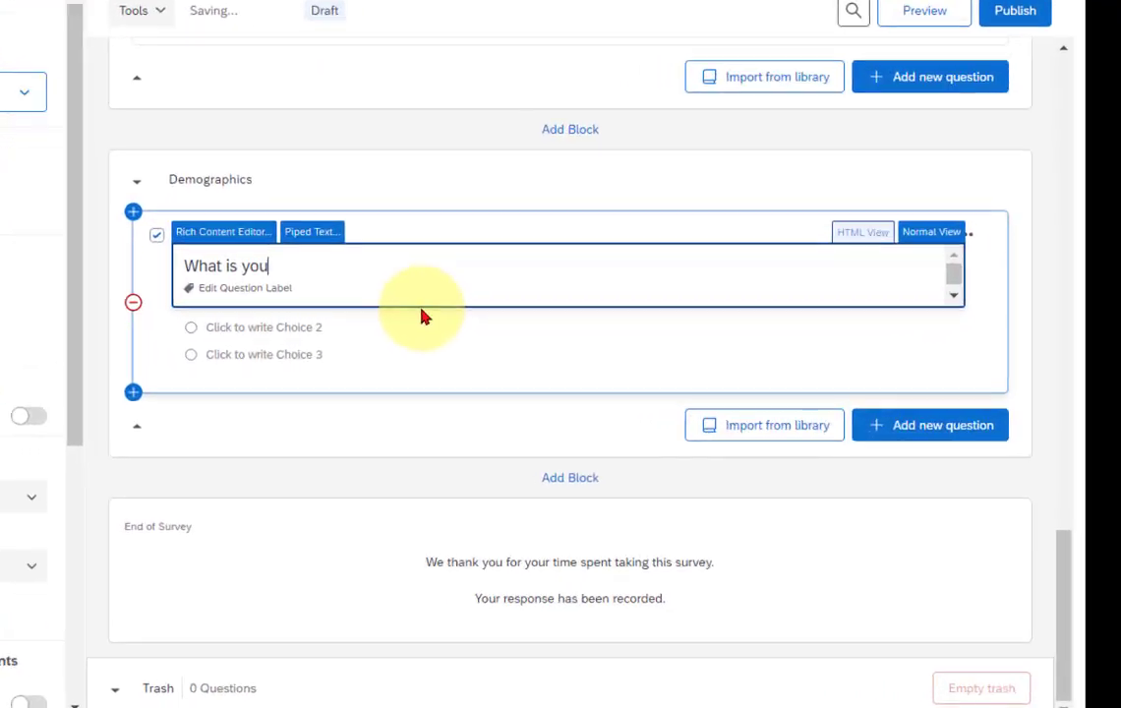
pyautogui.write('ender')
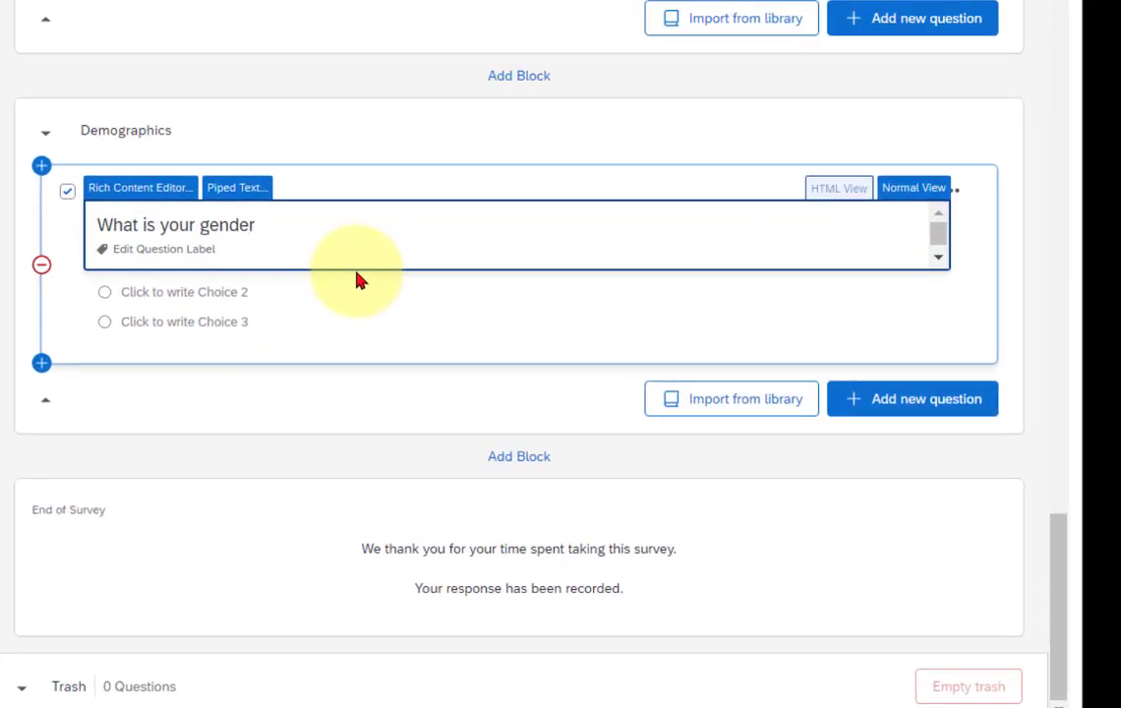
pyautogui.write('?')
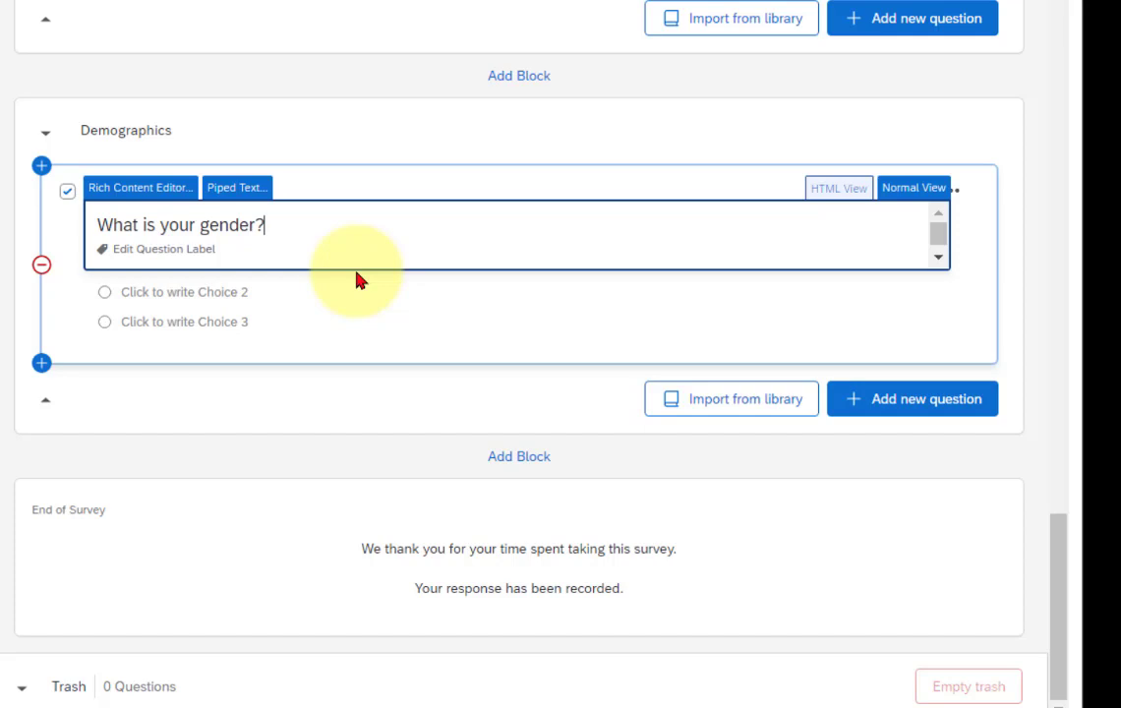
pyautogui.click(236, 293)
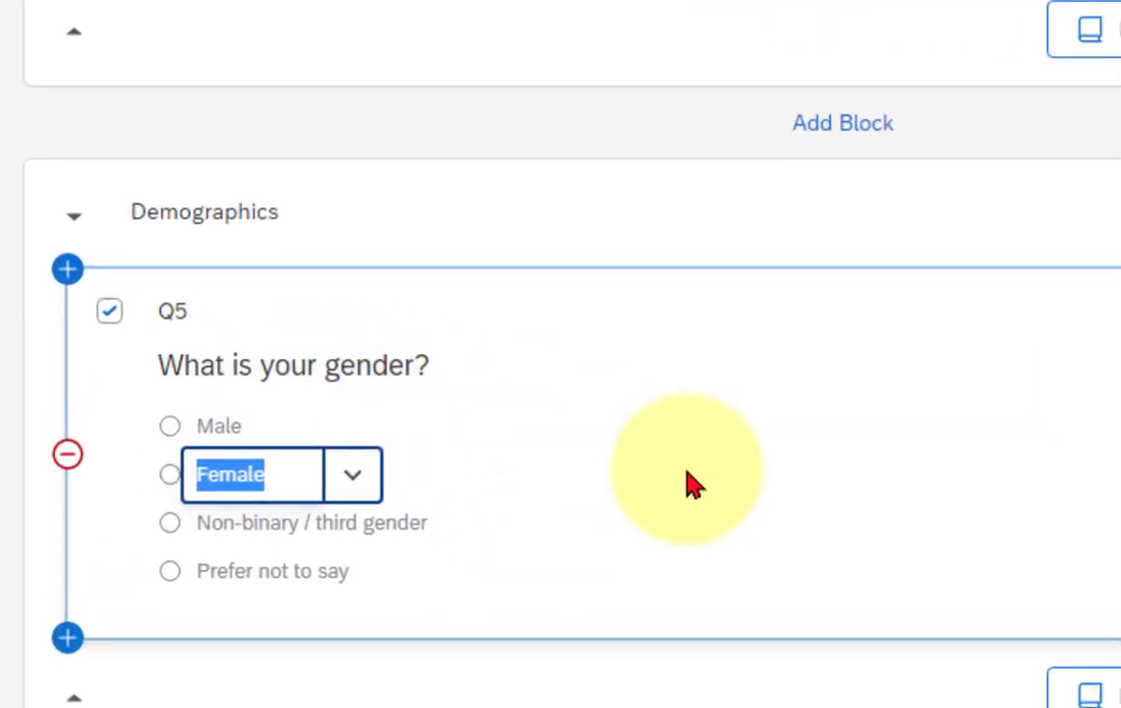
pyautogui.click(654, 428)
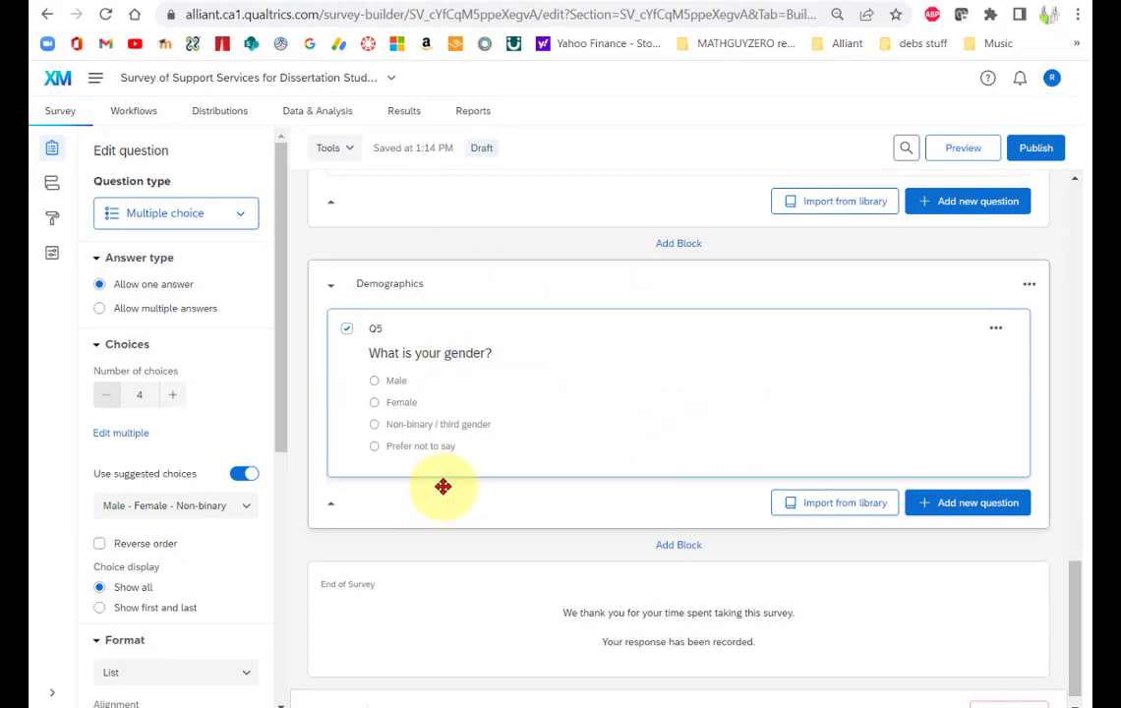
# - Add a multiple choice question below the gender question in Demographics, with text asking which school the respondent is currently enrolled in
pyautogui.click(960, 506)
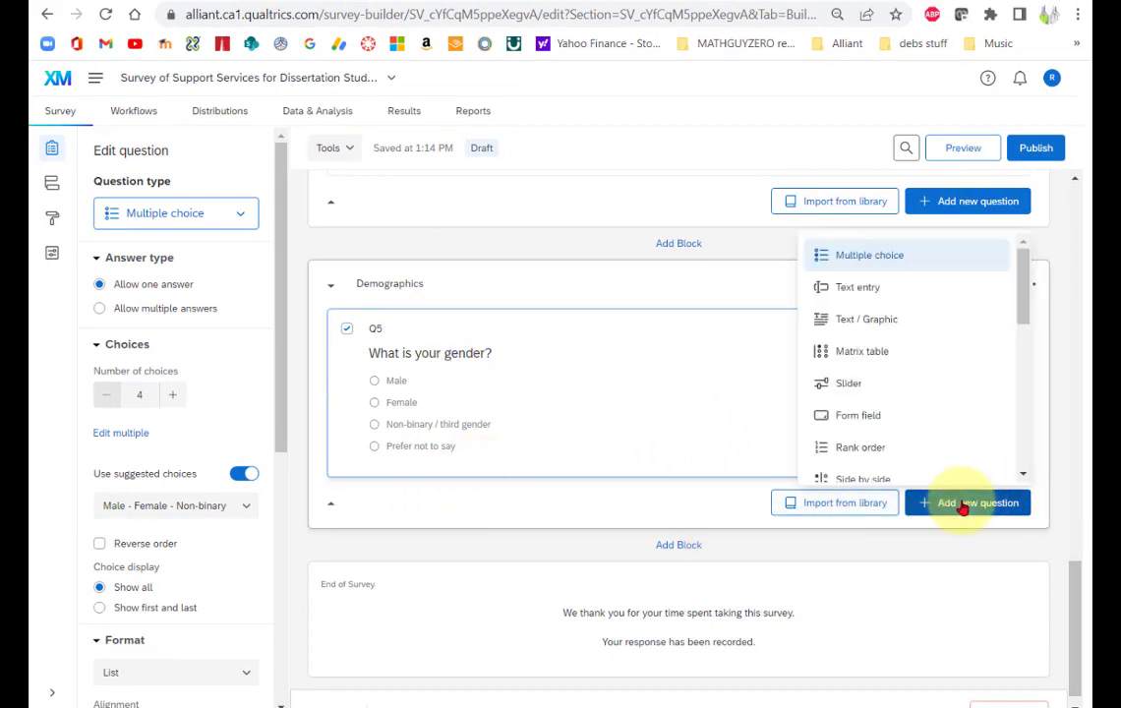
pyautogui.click(862, 259)
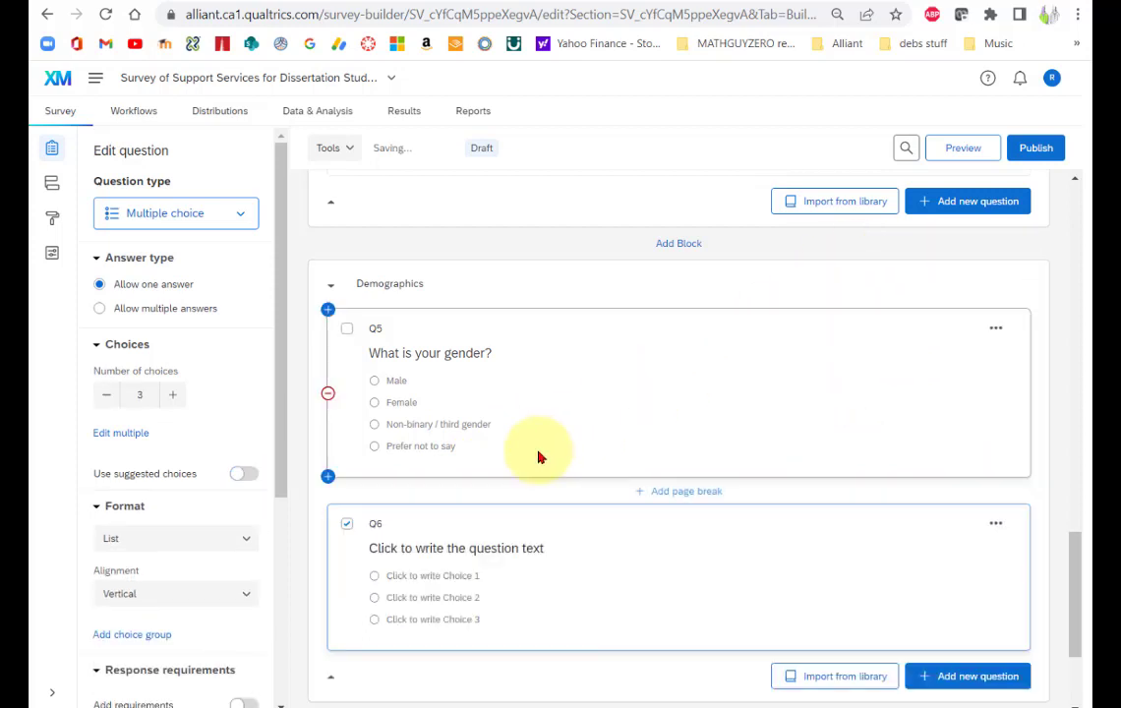
pyautogui.click(463, 354)
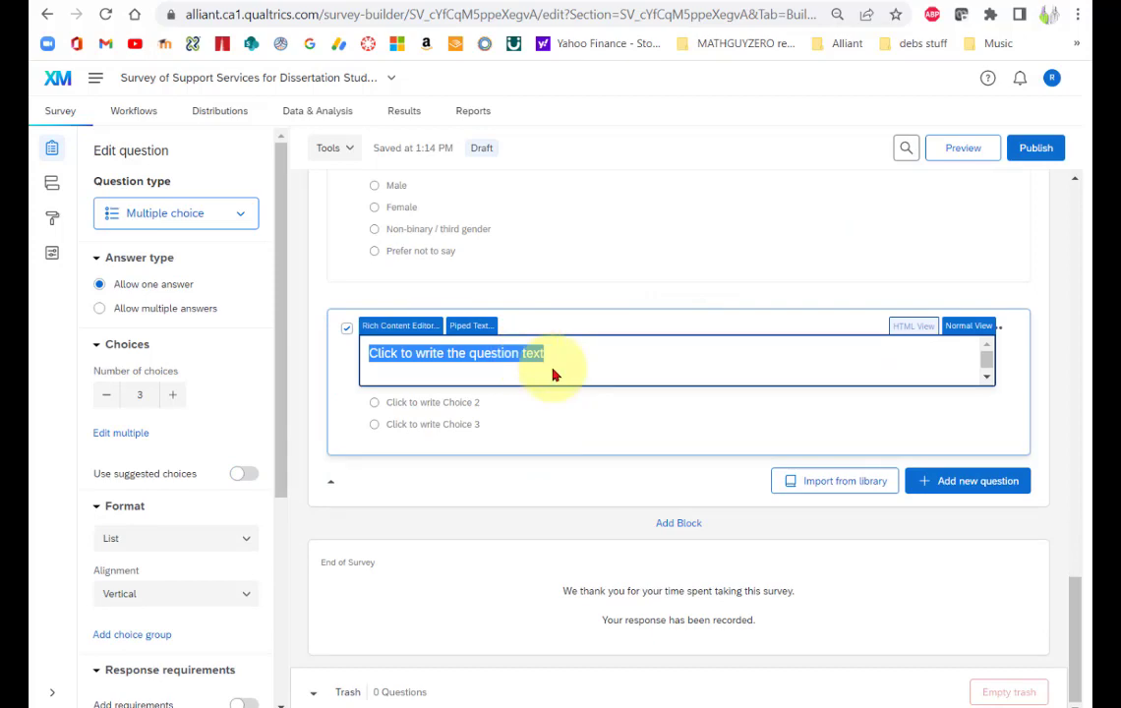
pyautogui.write('WHic')
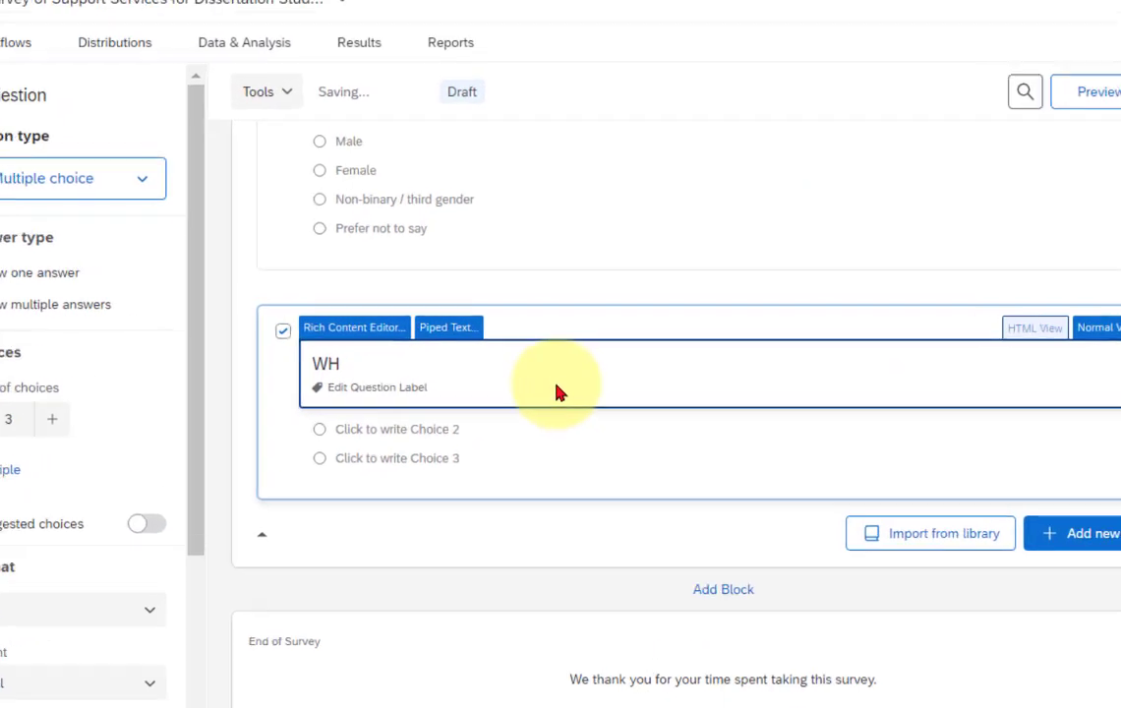
pyautogui.write('h S')
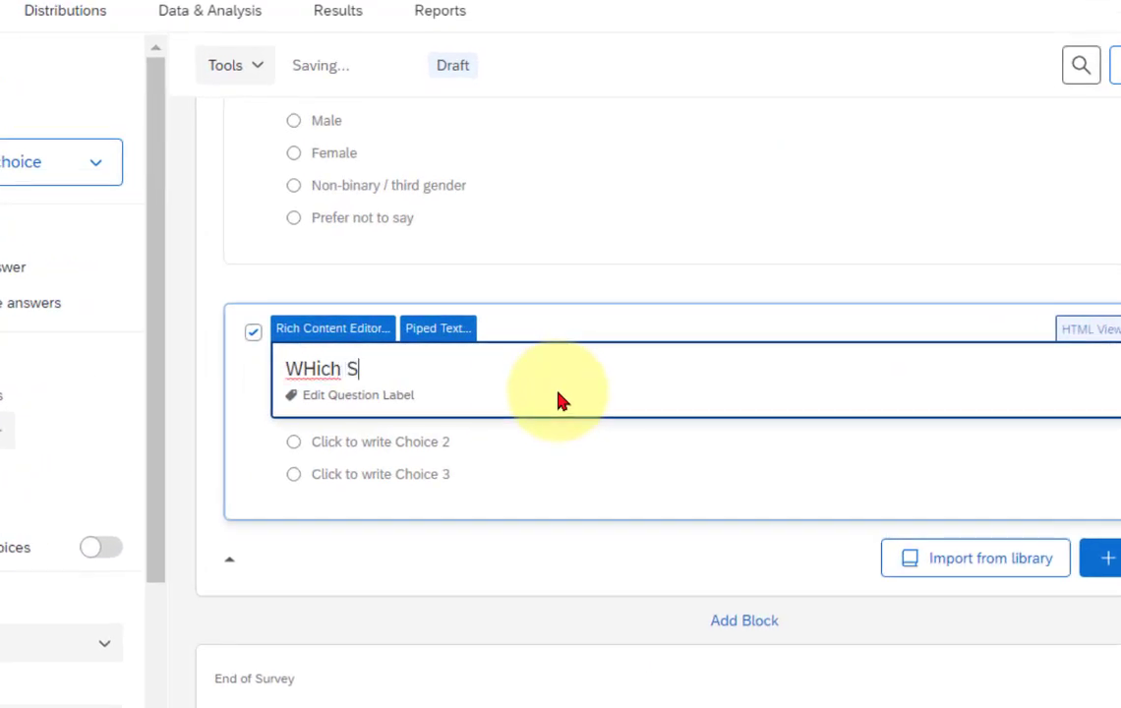
pyautogui.press('BackSpace')
pyautogui.write('school are you')
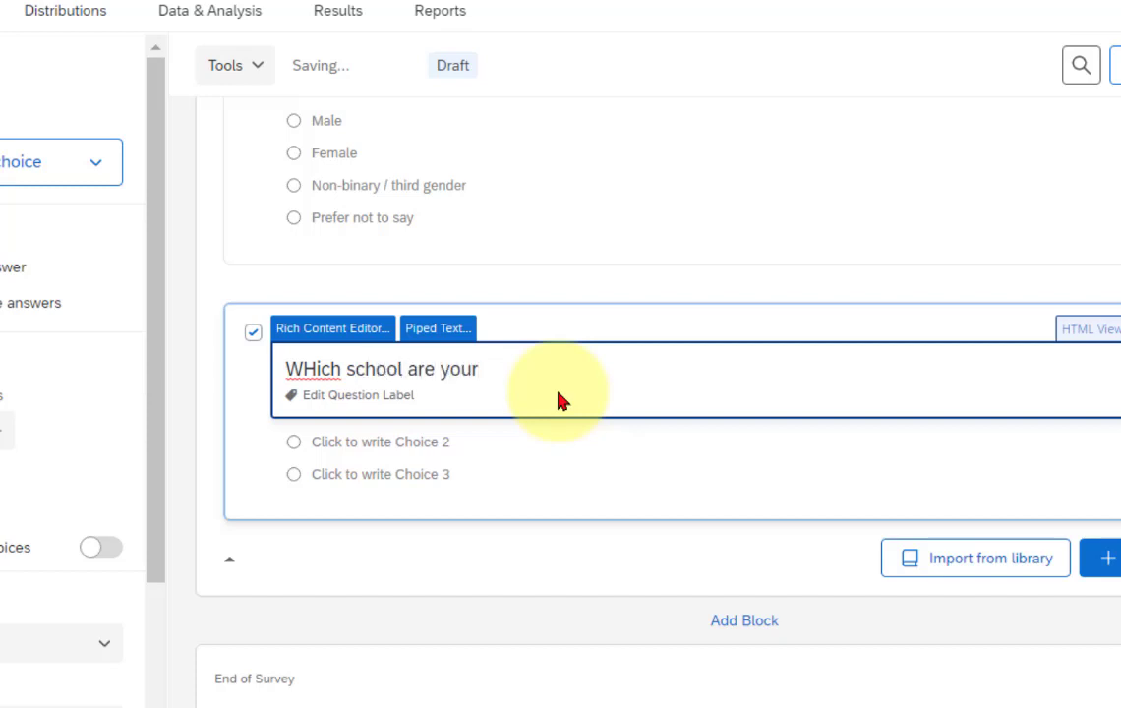
pyautogui.write(' currewntly en')
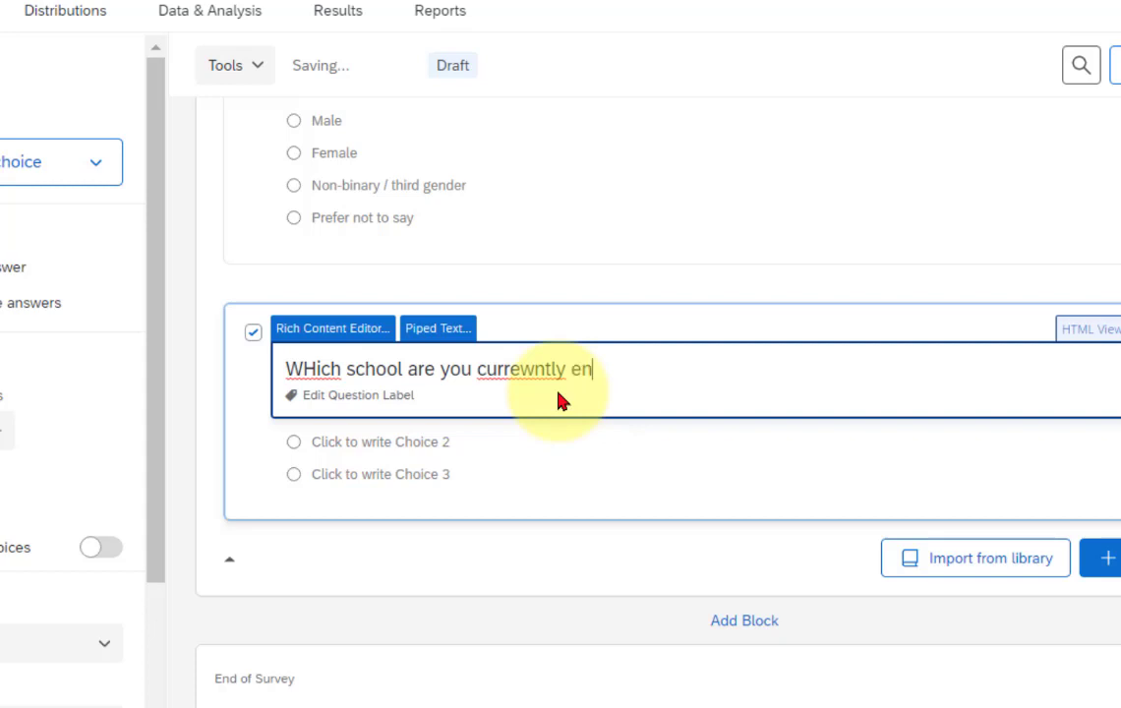
pyautogui.write('rolled in')
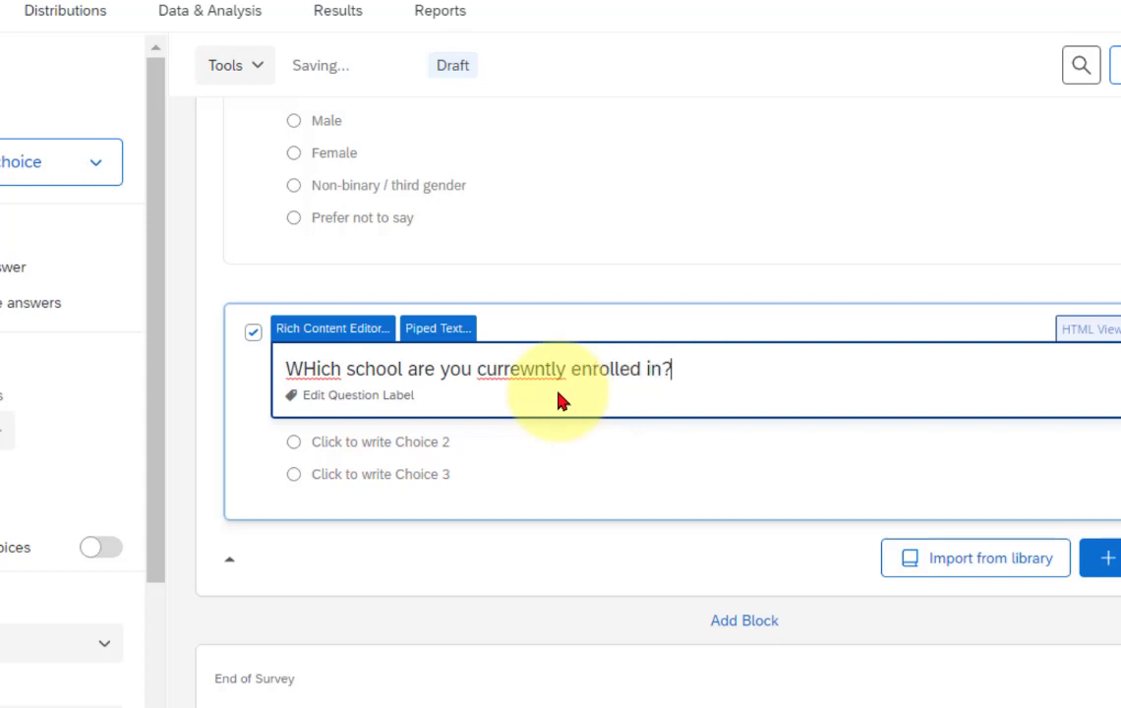
# - Correct the misspelled words so the question reads "Which school are you currently enrolled in?"
pyautogui.rightClick(298, 369)
pyautogui.click(372, 391)
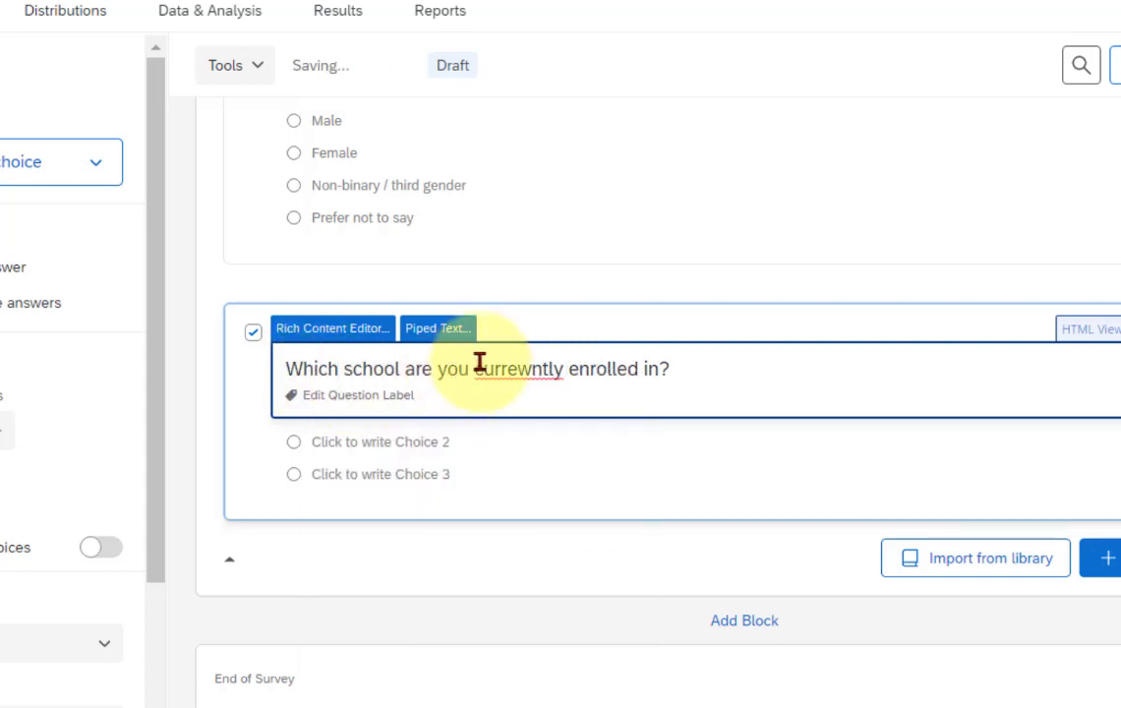
pyautogui.rightClick(482, 369)
pyautogui.click(556, 385)
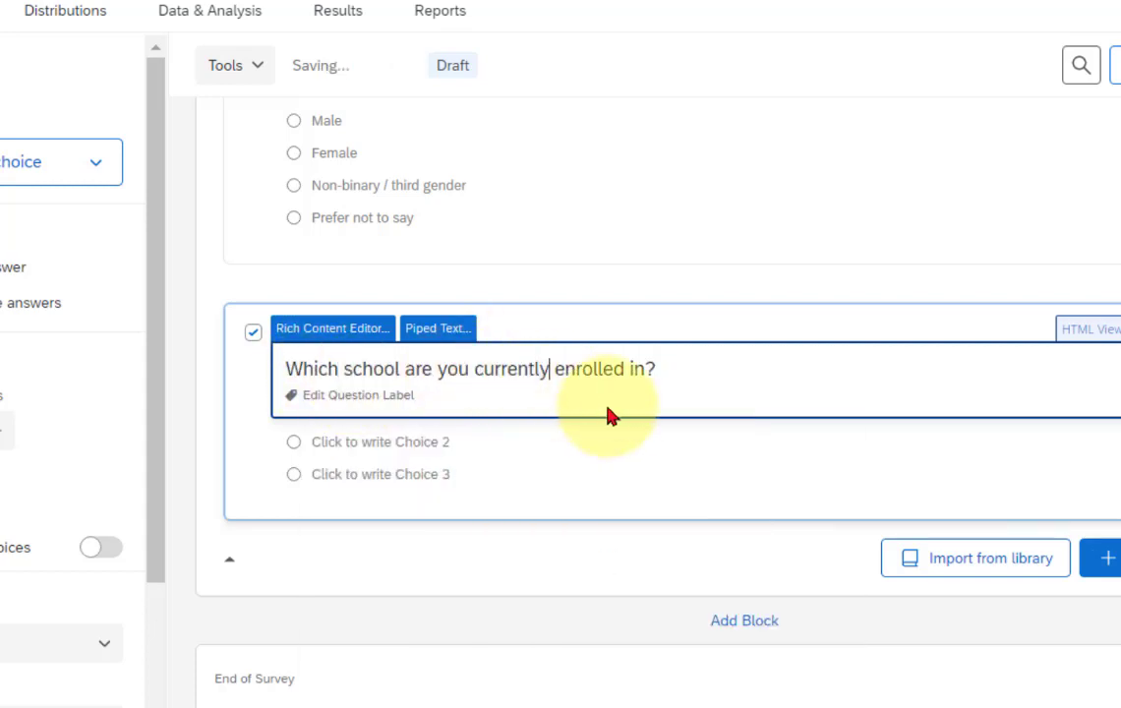
pyautogui.click(614, 462)
# - Fill in the three answer choices of the school question as CSPP, CSML and CSOE
pyautogui.click(391, 417)
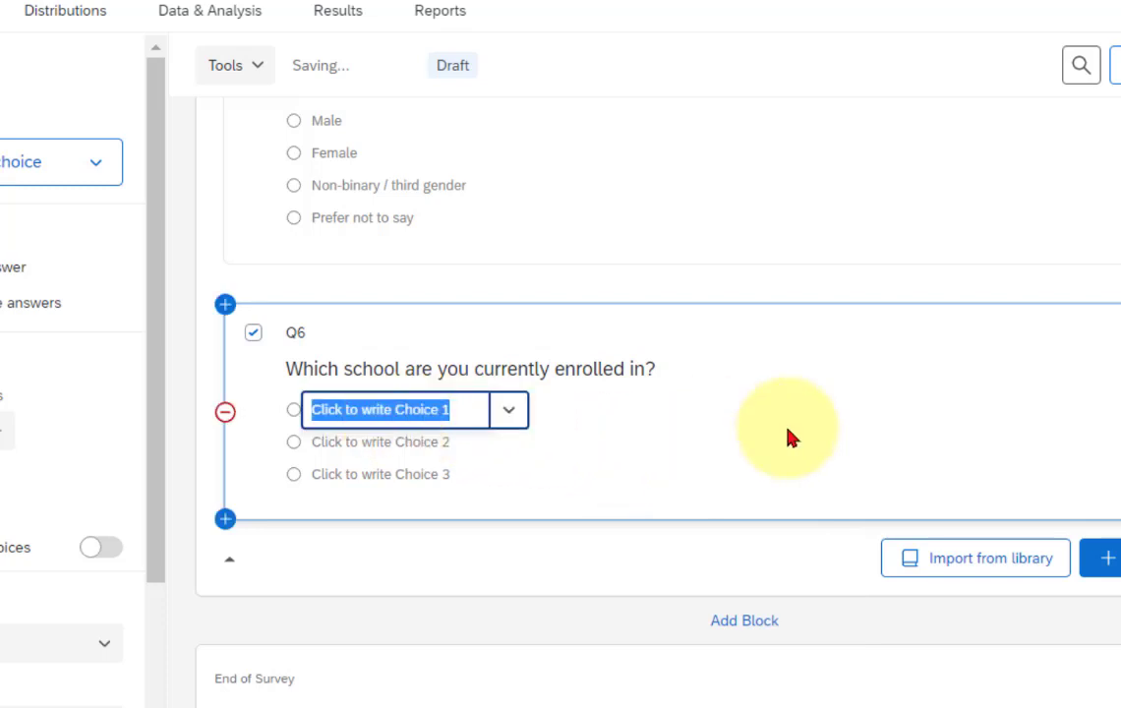
pyautogui.write('CSPP')
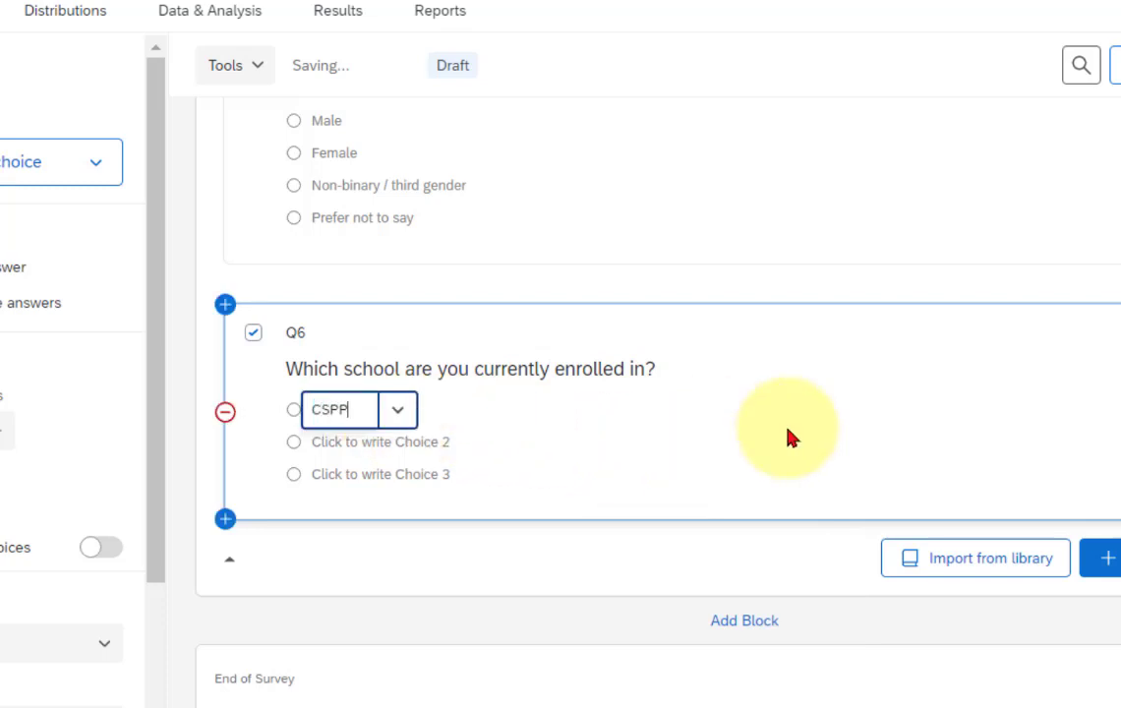
pyautogui.click(386, 444)
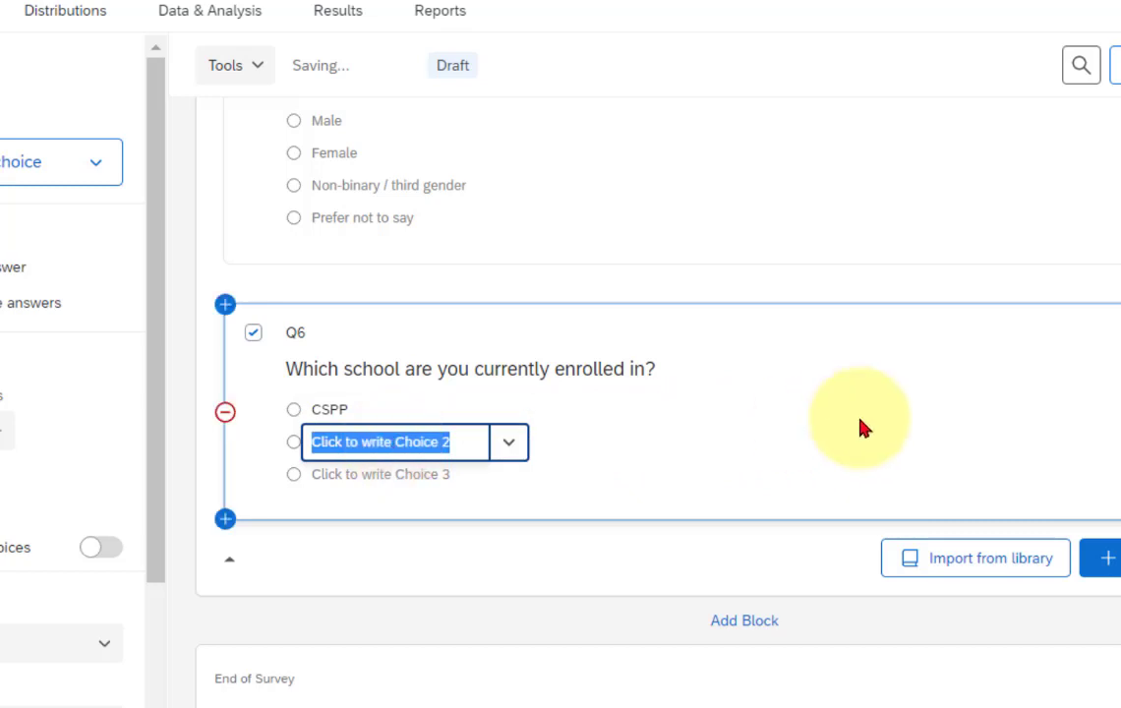
pyautogui.write('C')
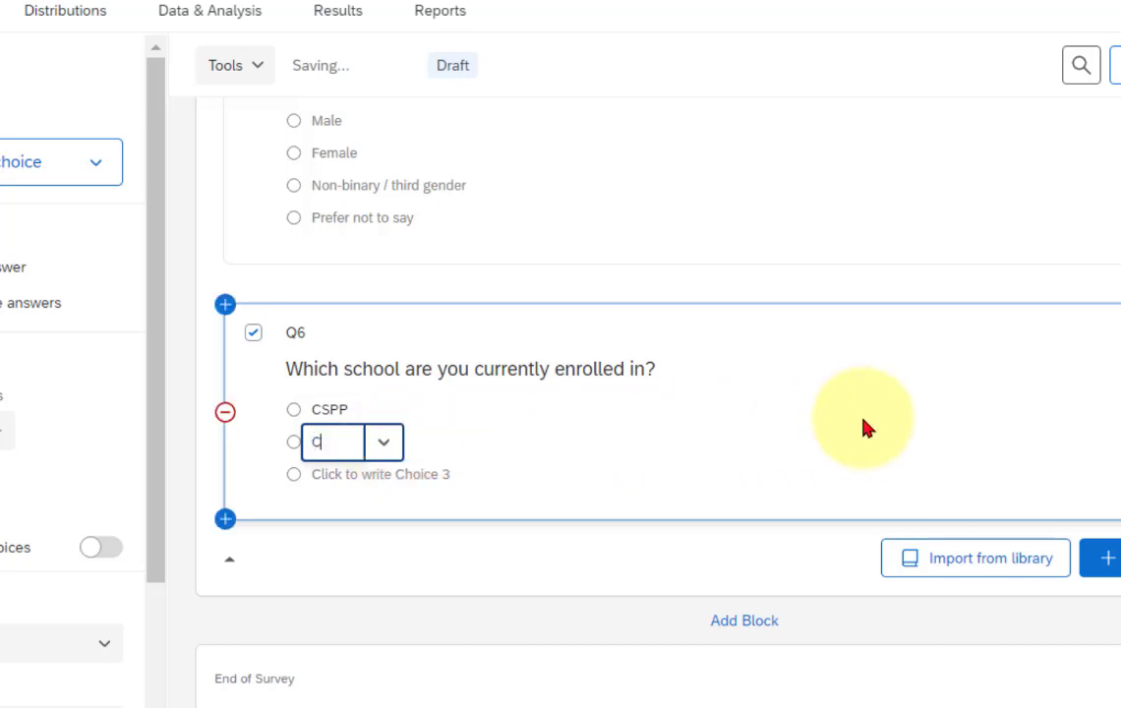
pyautogui.write('SML')
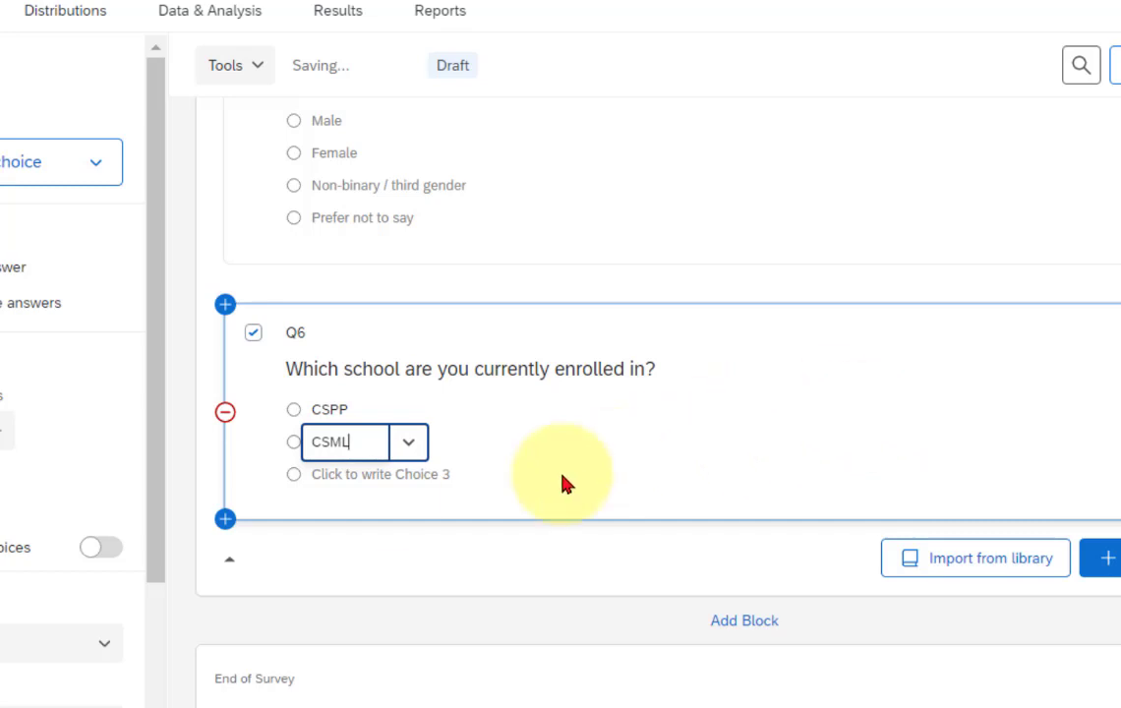
pyautogui.click(334, 476)
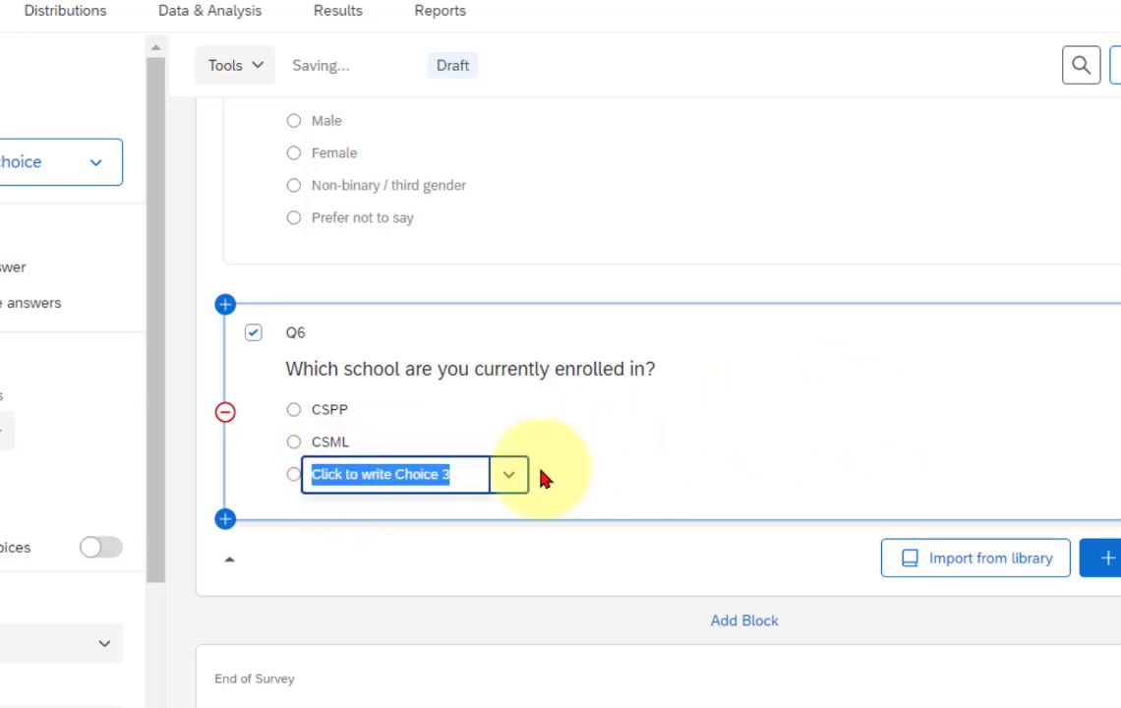
pyautogui.write('CS')
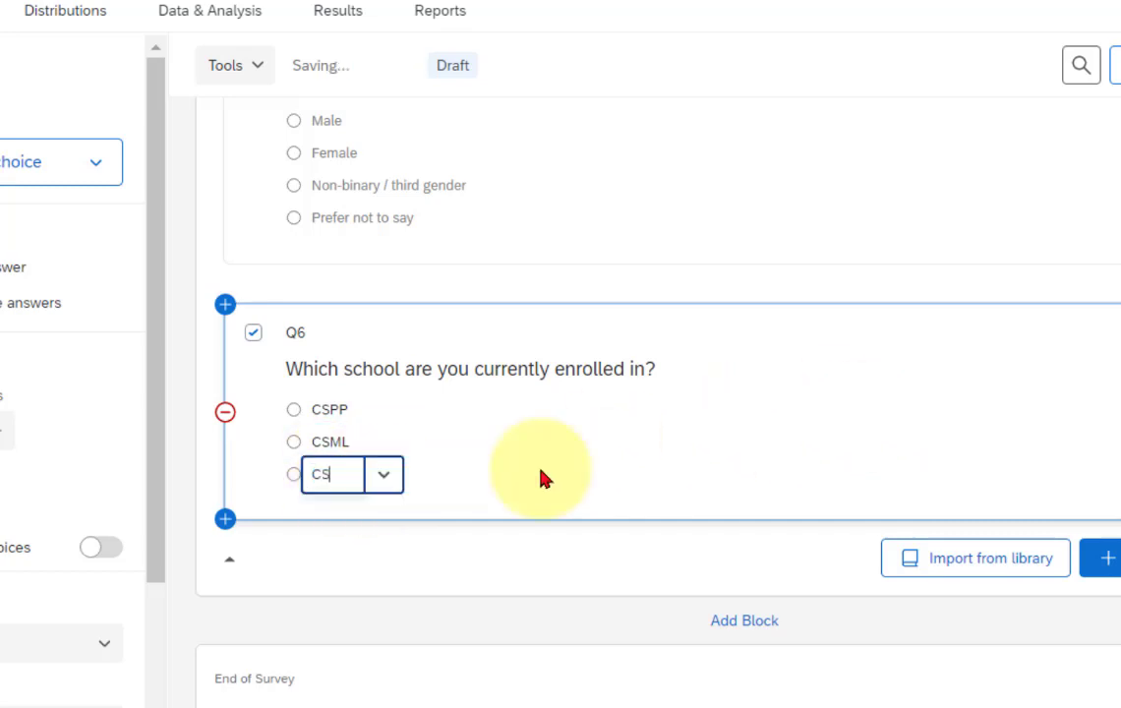
pyautogui.write('OE')
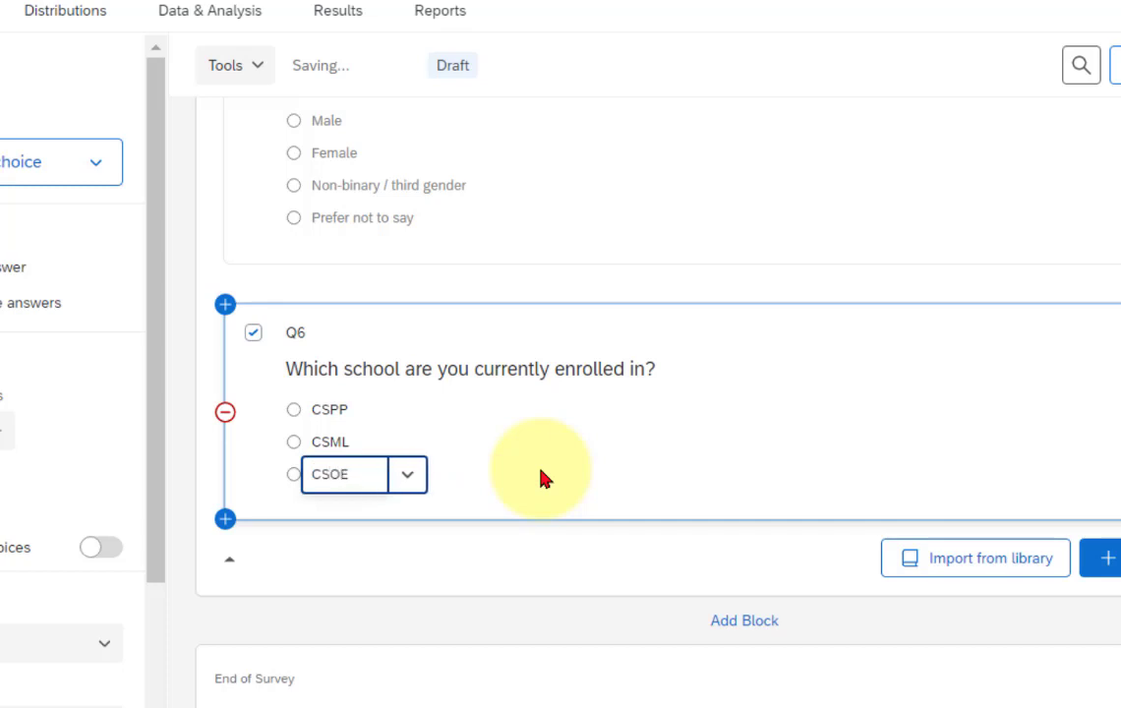
pyautogui.click(890, 397)
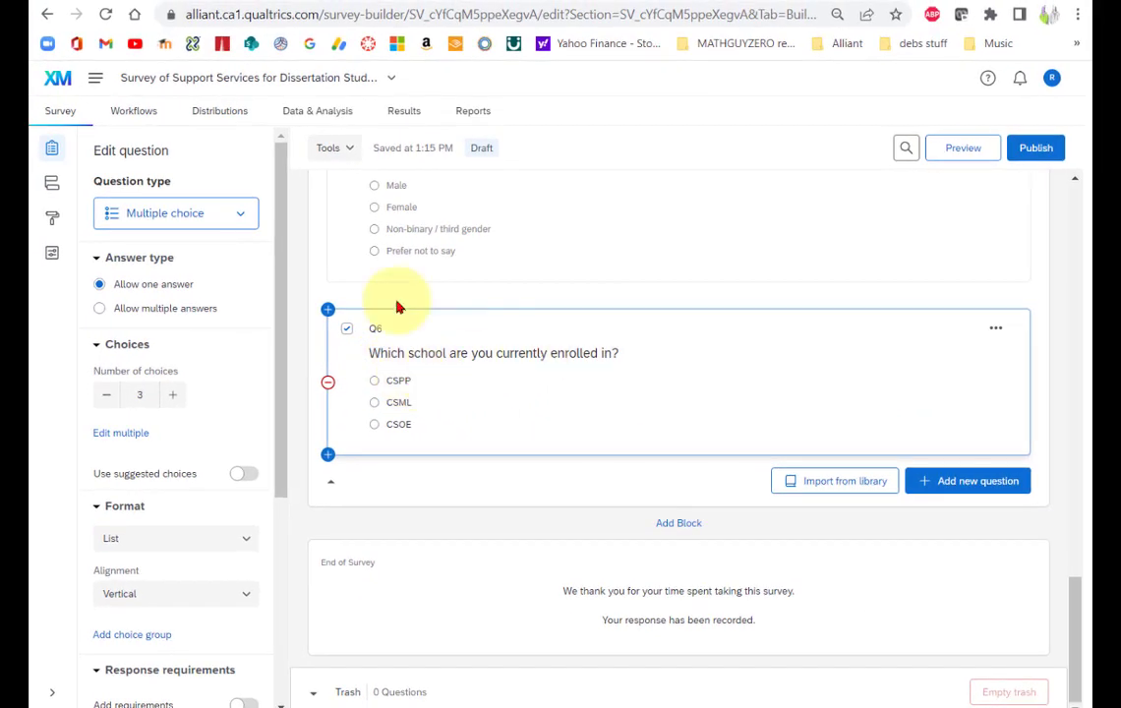
# - Increase the school question's number of choices to 4 and label the fourth choice CSOL
pyautogui.click(695, 359)
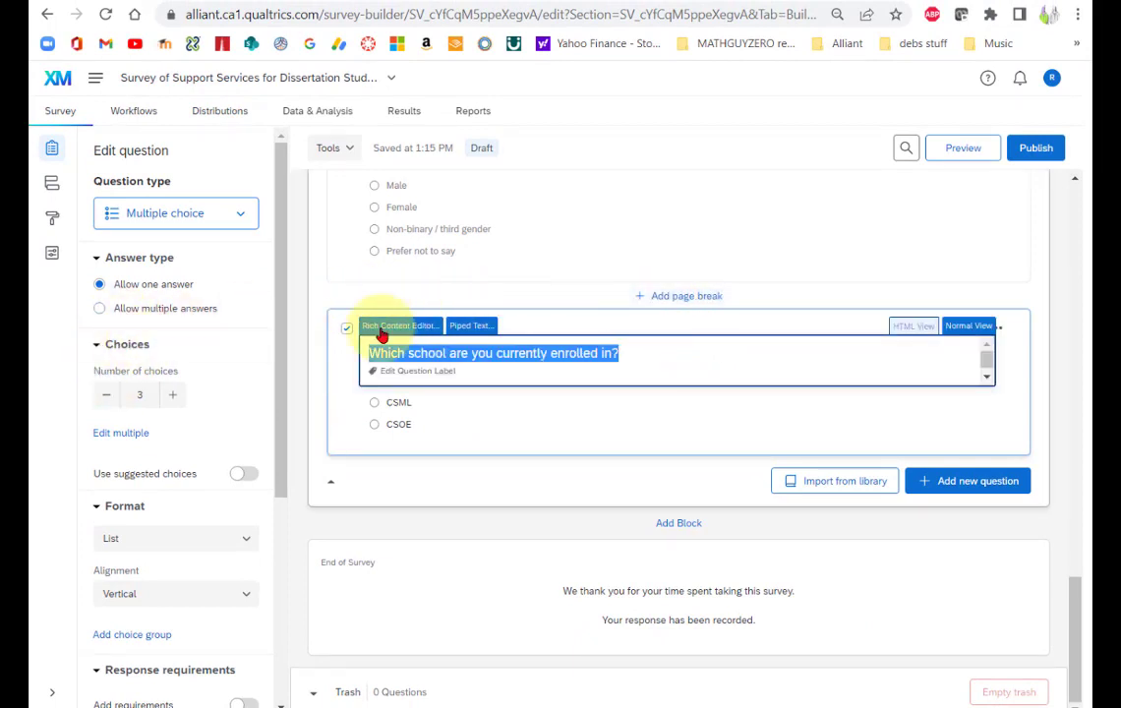
pyautogui.click(173, 395)
pyautogui.click(400, 451)
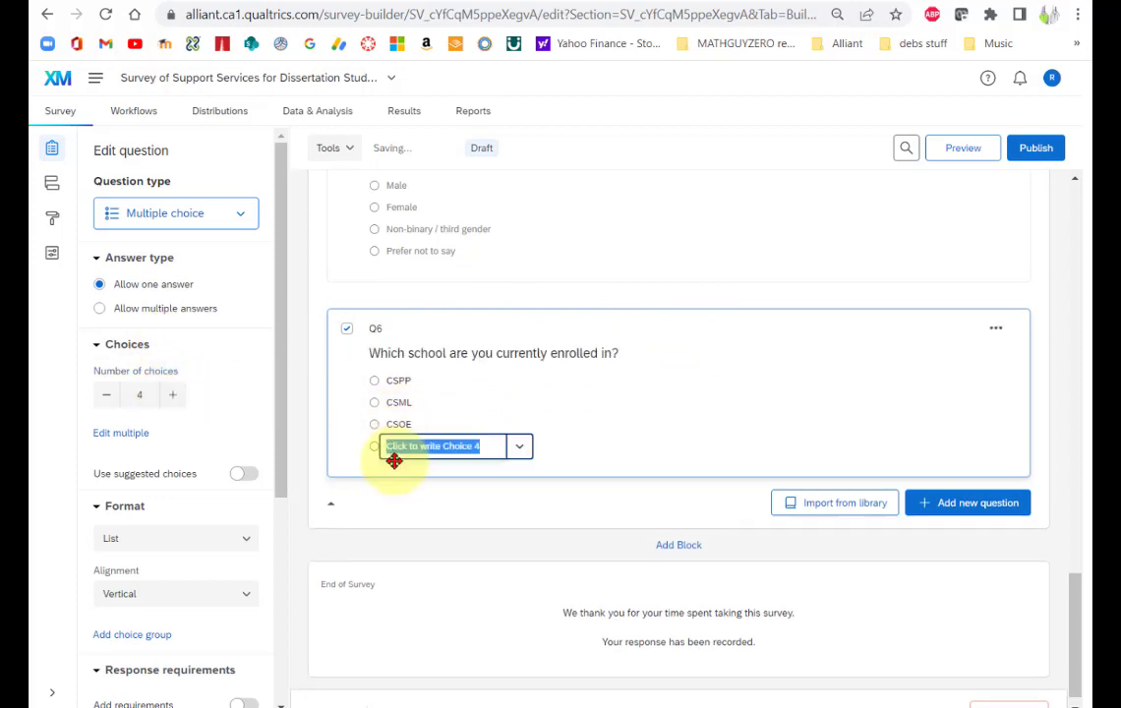
pyautogui.write('C')
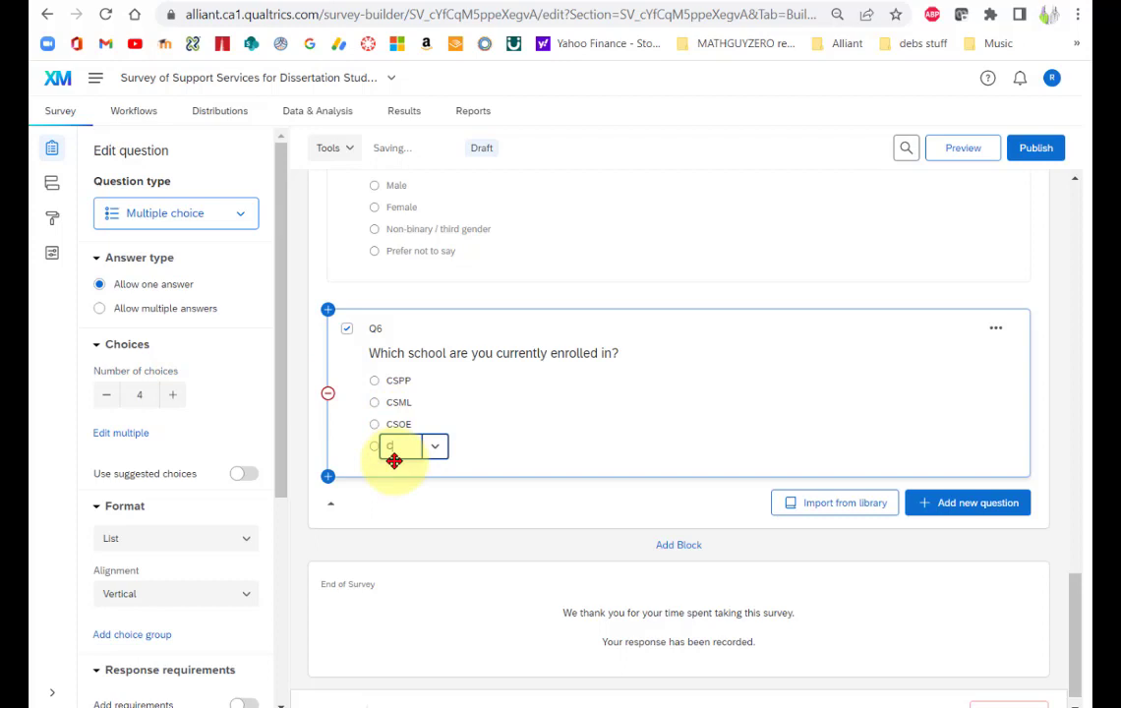
pyautogui.write('SOL')
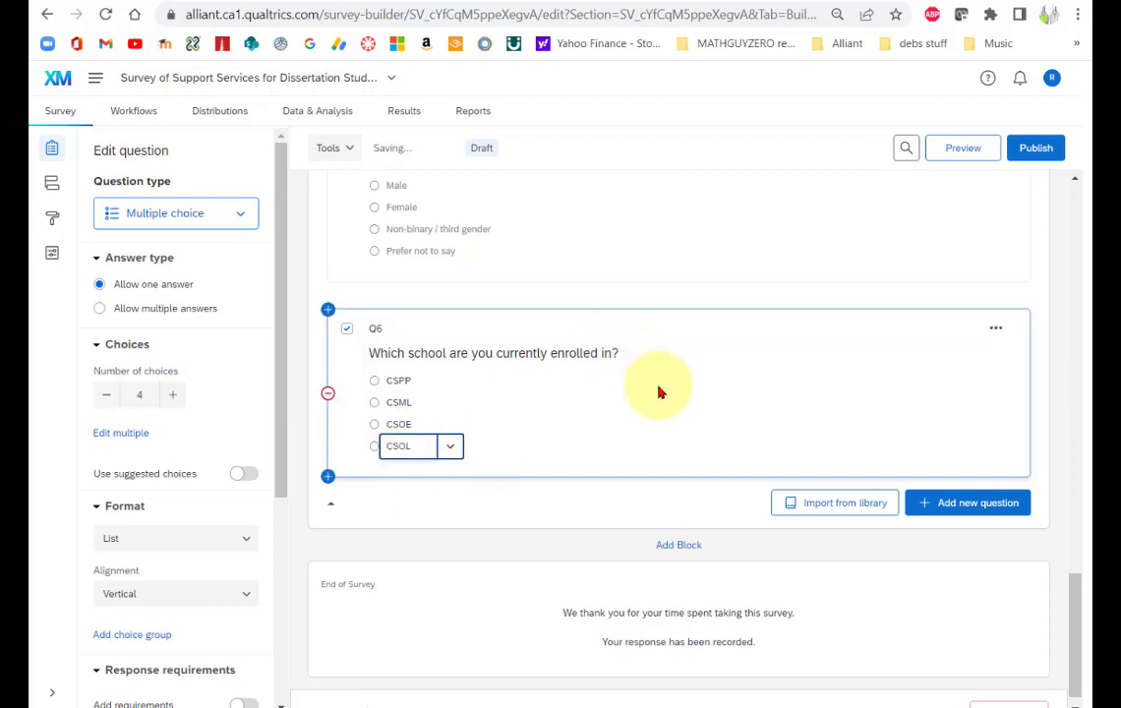
pyautogui.click(785, 387)
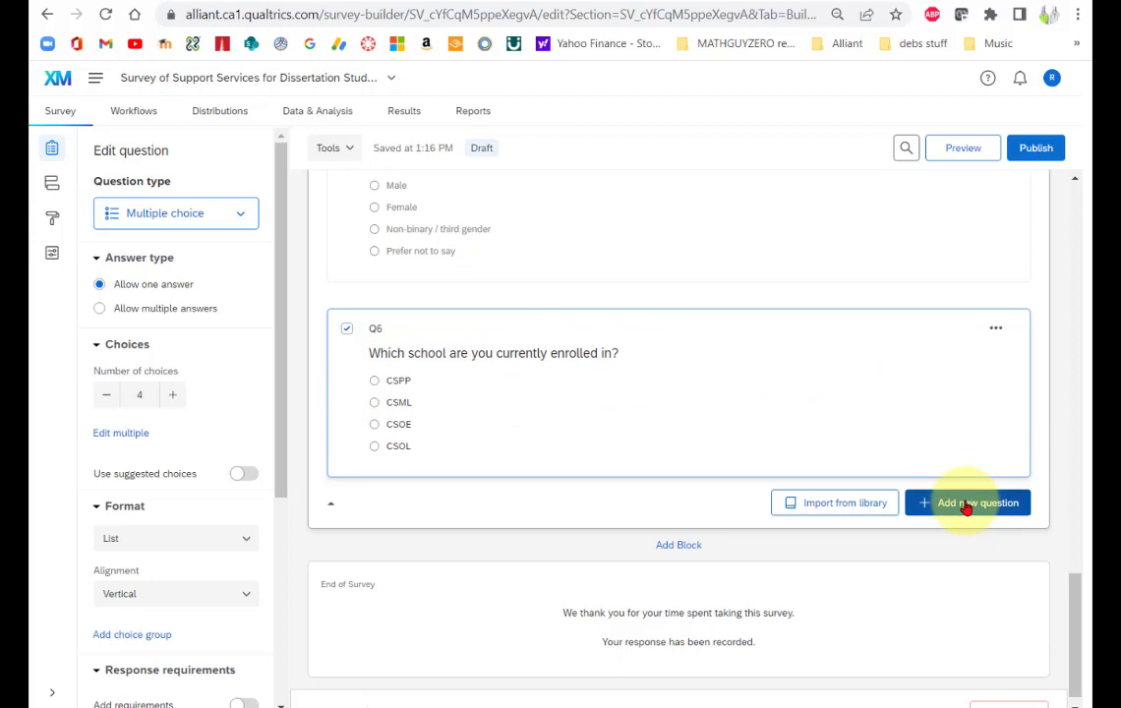
# - Add another multiple choice question to the Demographics block with the text "What is your ethnicity?"
pyautogui.click(967, 506)
pyautogui.click(851, 262)
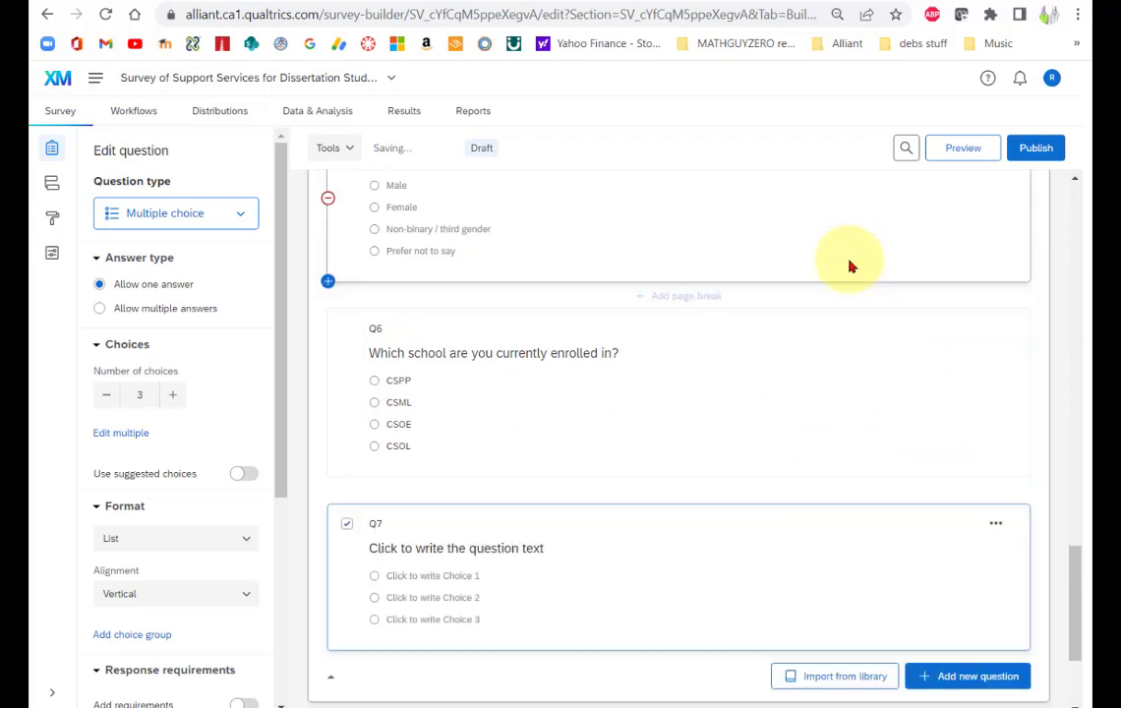
pyautogui.scroll(2, 538, 238)
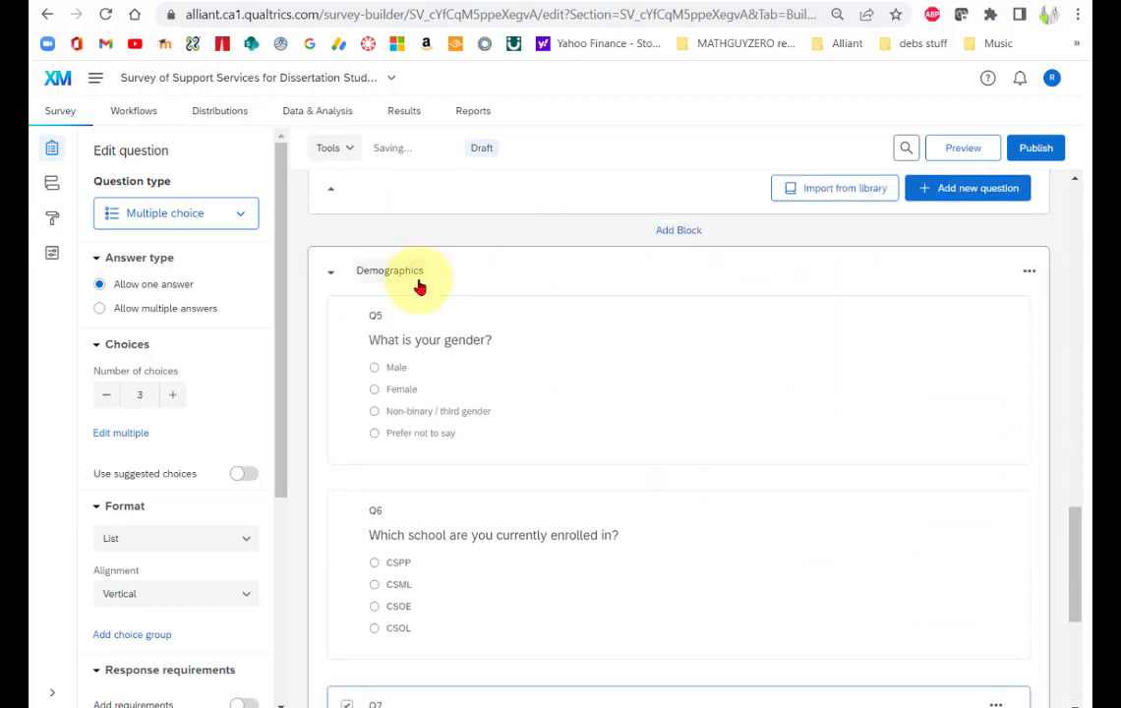
pyautogui.scroll(-4, 419, 285)
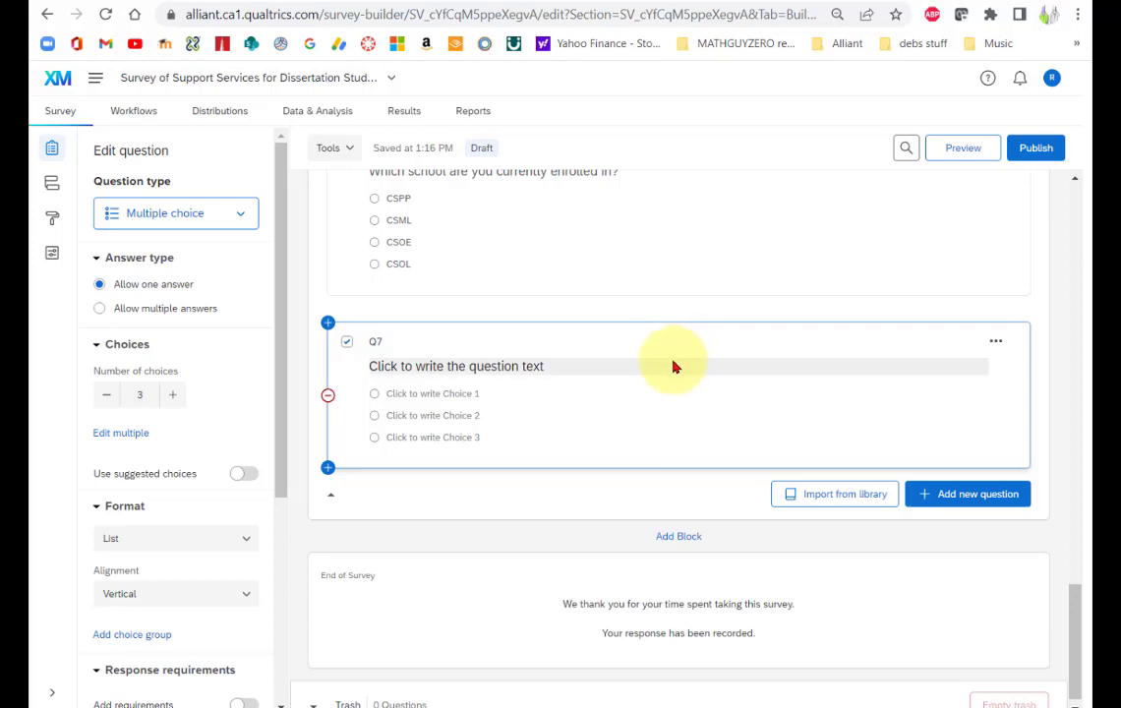
pyautogui.click(546, 366)
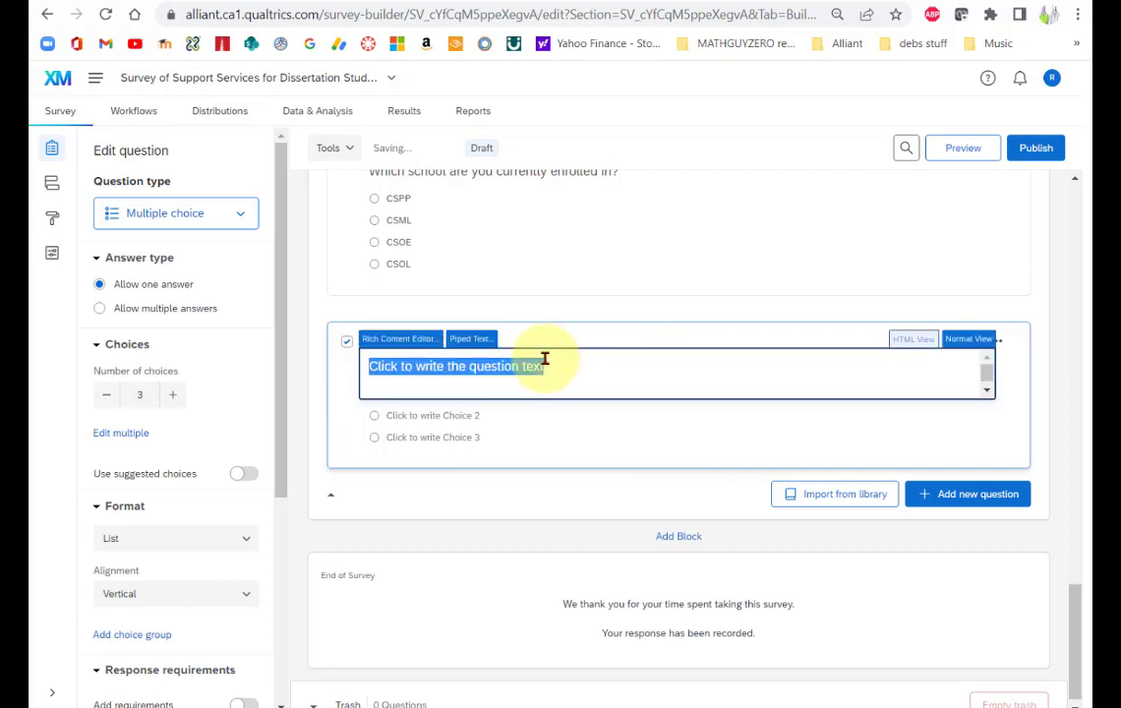
pyautogui.write('What is your ')
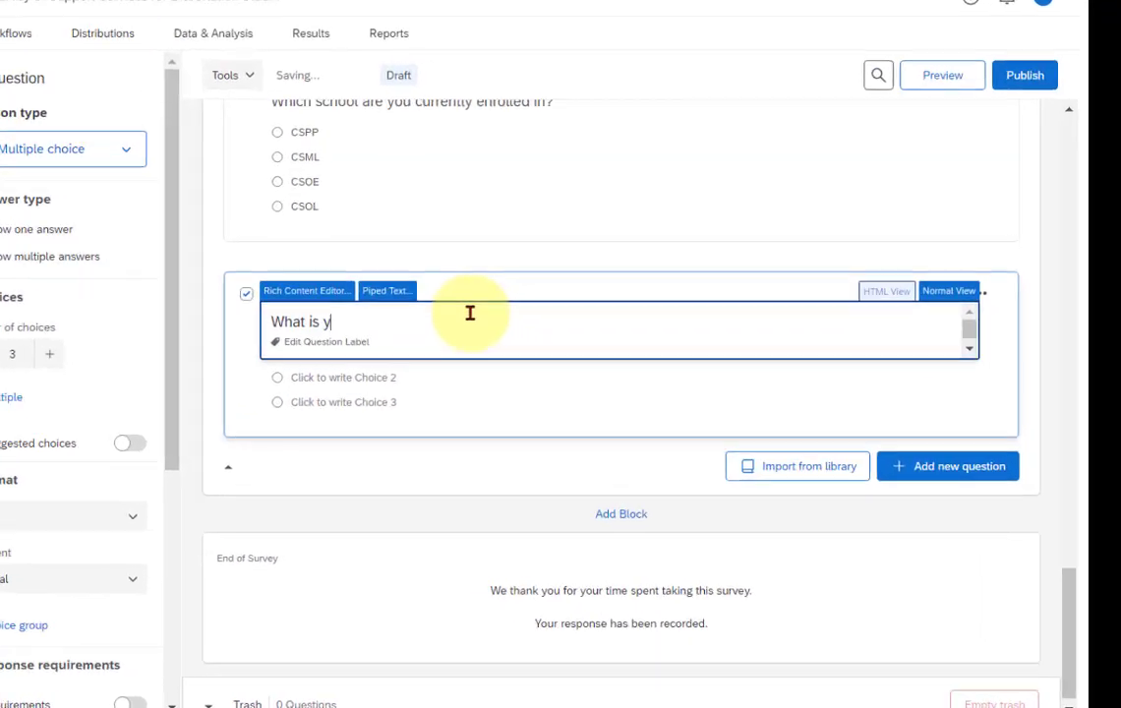
pyautogui.write('en')
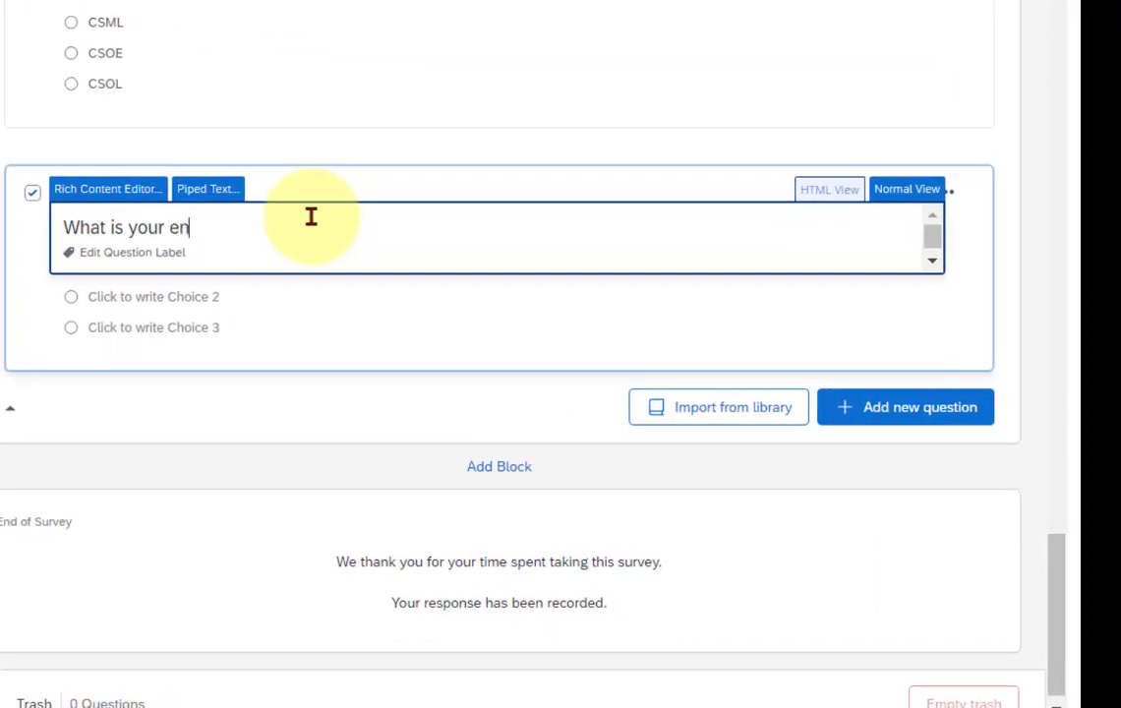
pyautogui.press('BackSpace')
pyautogui.write('thnicity')
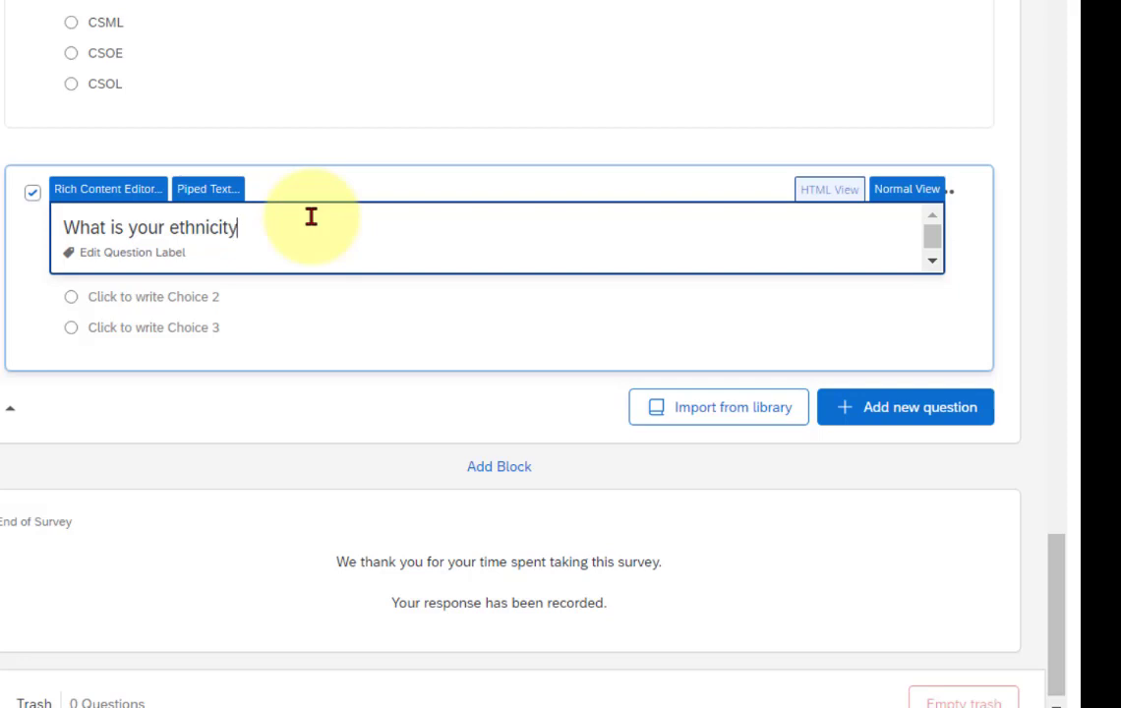
pyautogui.write('?')
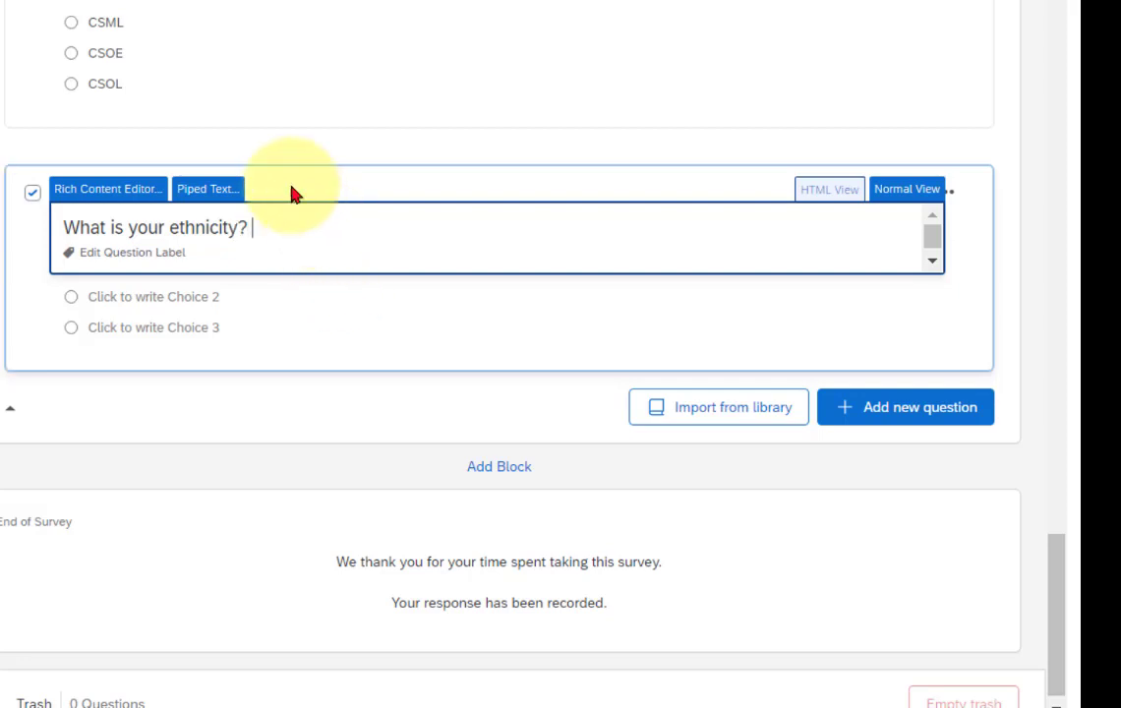
pyautogui.click(344, 307)
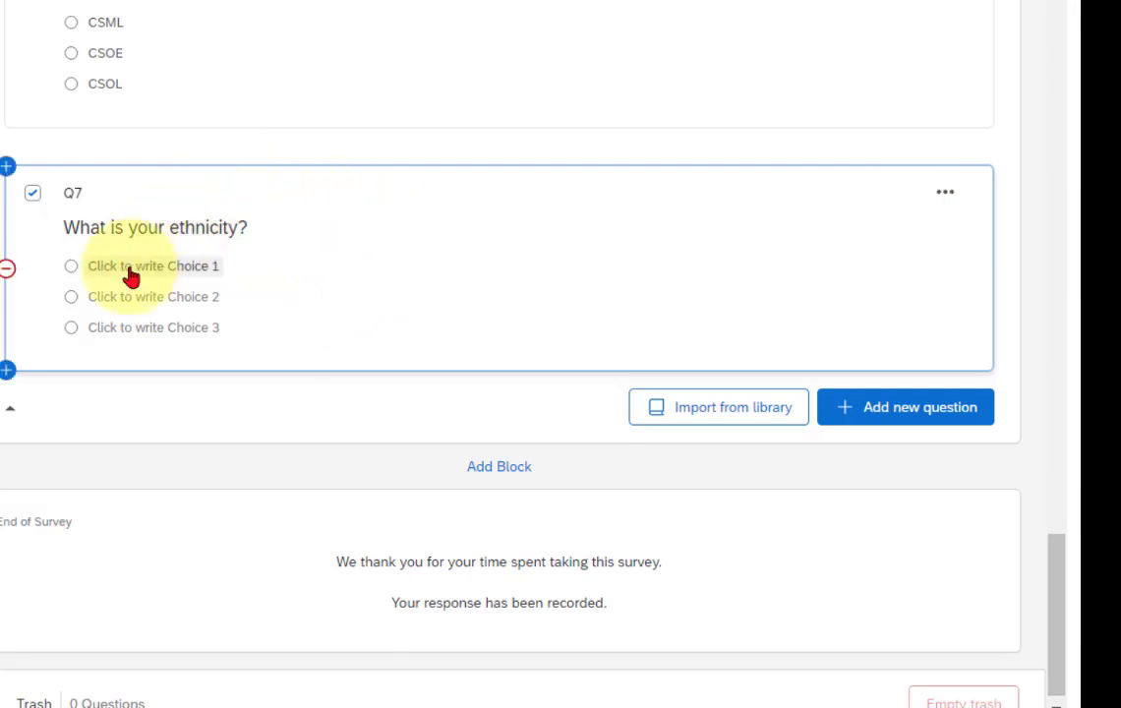
# - Label the ethnicity question's first choice "White" and fill in the remaining answers with the suggested Ethnicity choices
pyautogui.scroll(-3, 138, 512)
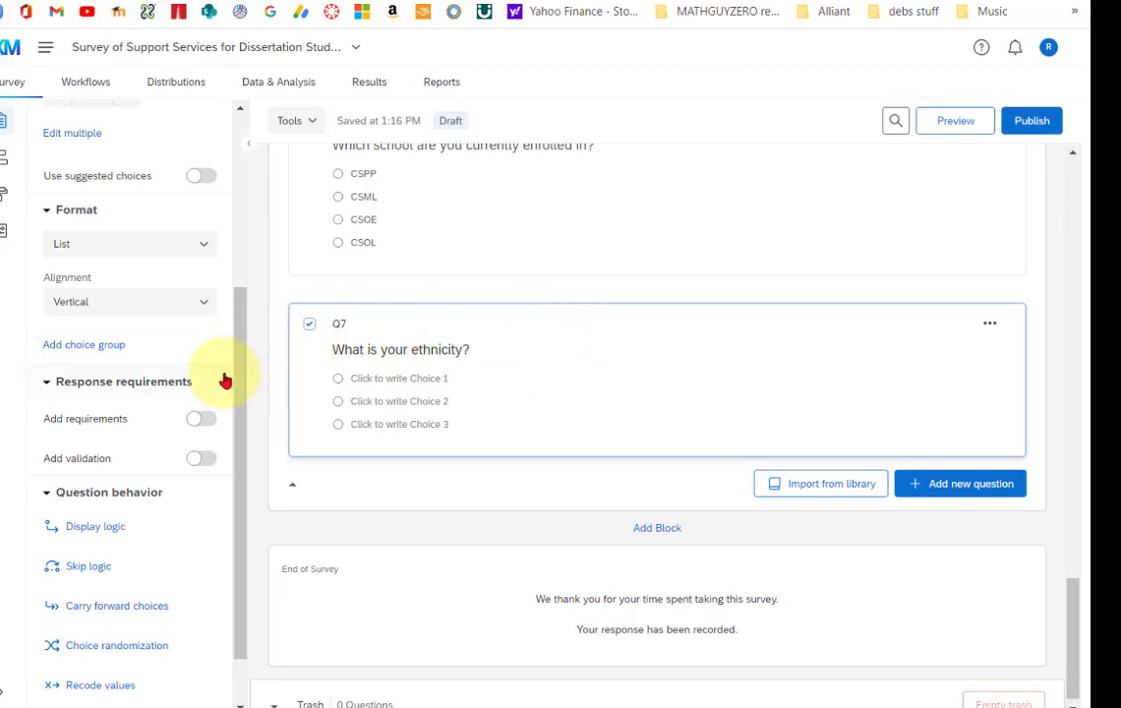
pyautogui.scroll(1, 162, 442)
pyautogui.scroll(3, 162, 445)
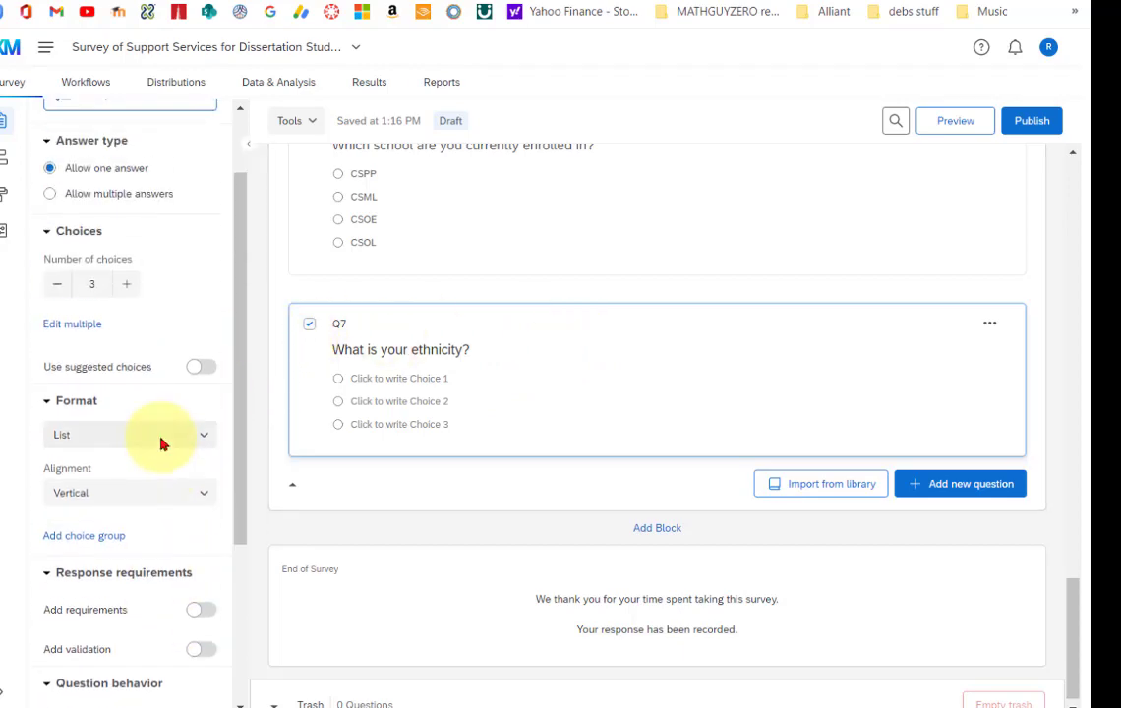
pyautogui.scroll(2, 162, 445)
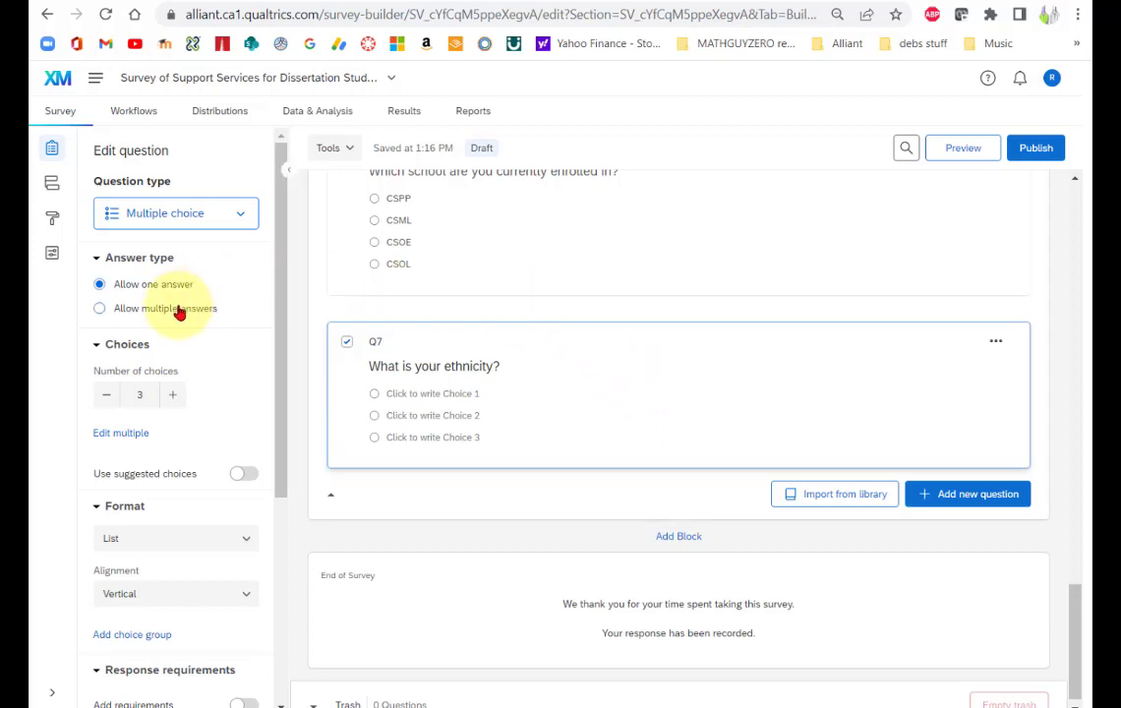
pyautogui.click(448, 395)
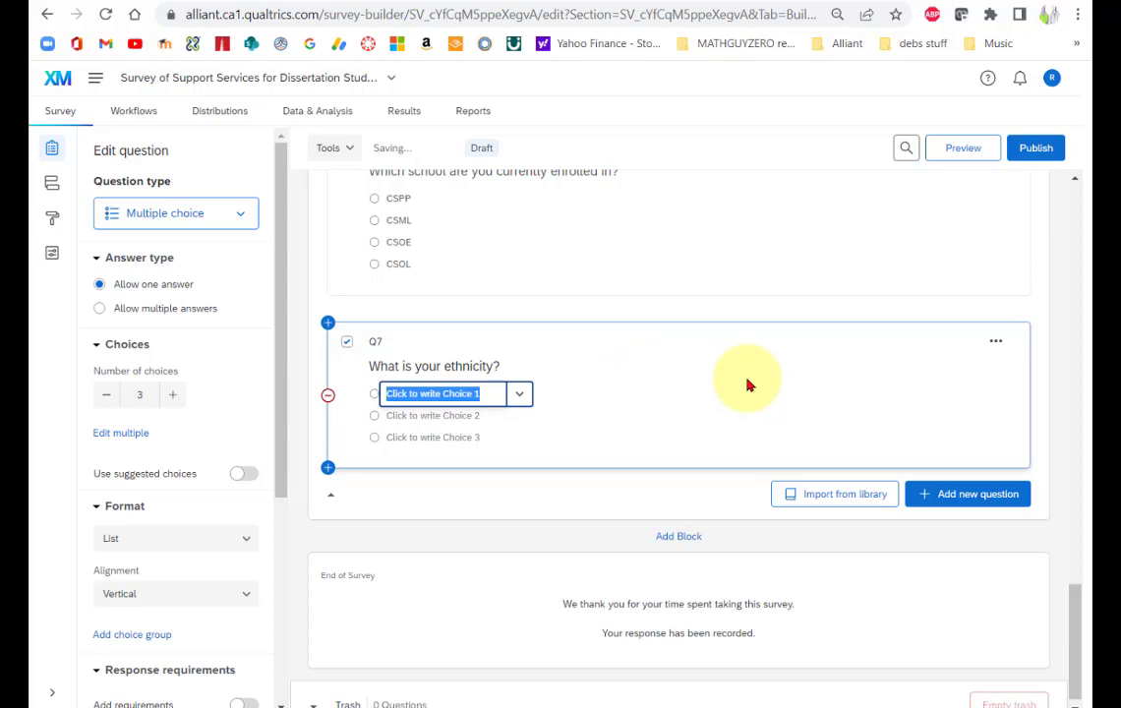
pyautogui.write('White')
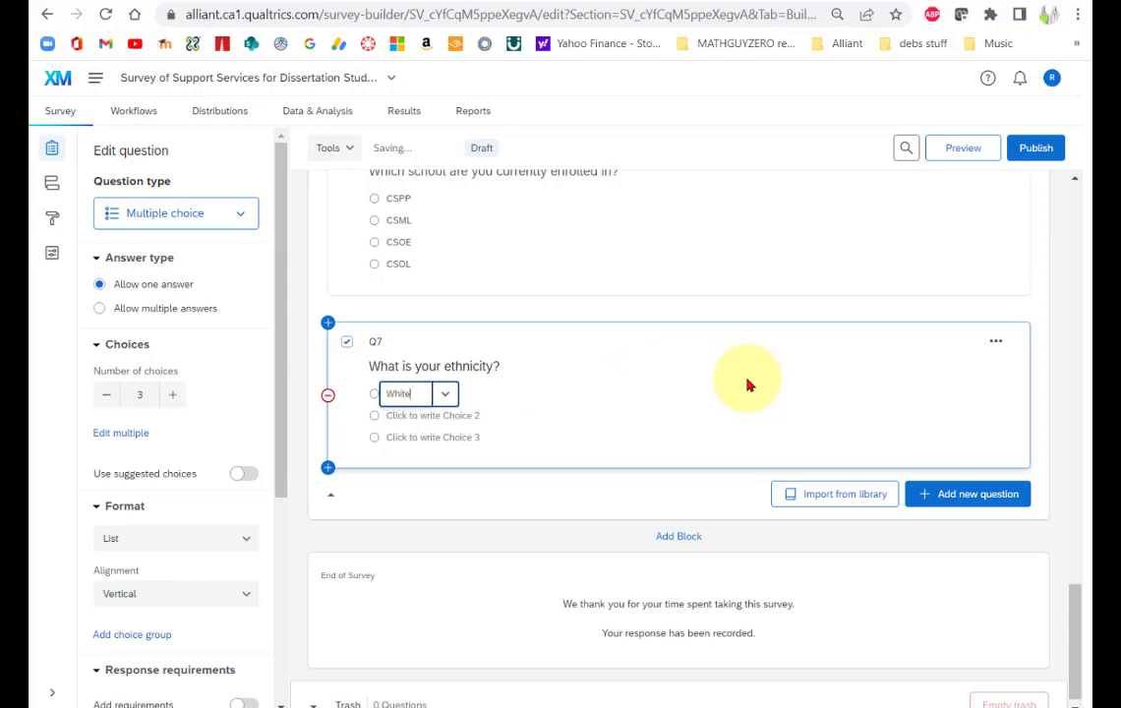
pyautogui.click(699, 420)
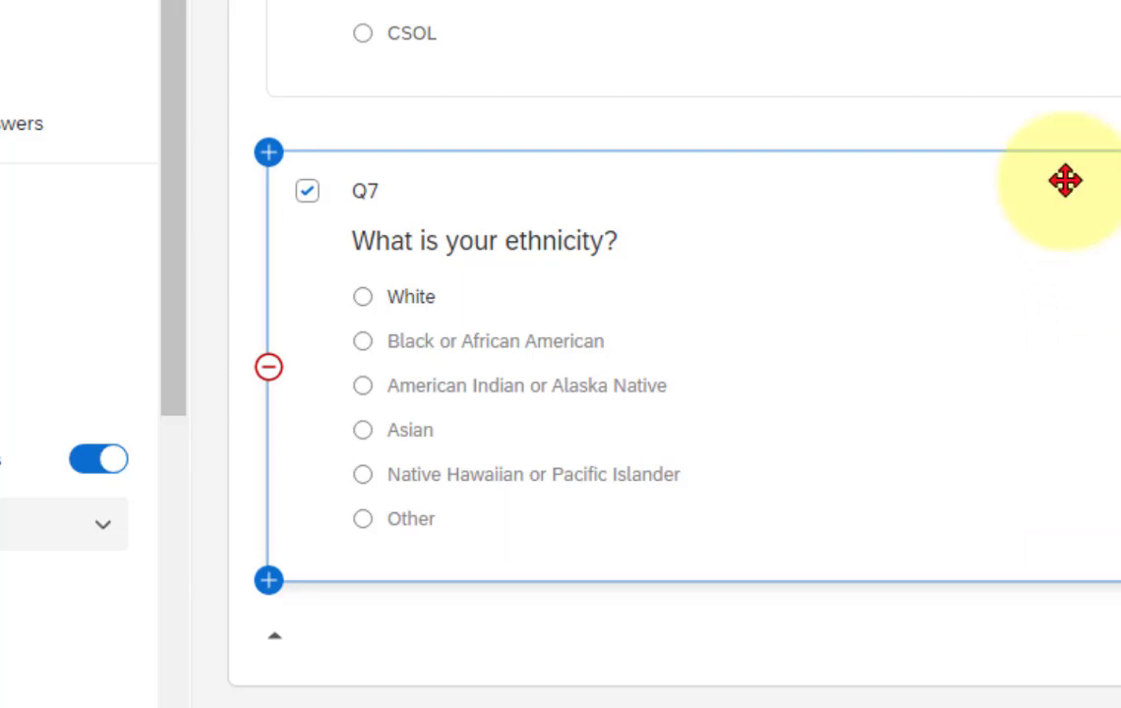
# - Add a new block below the Demographics block
pyautogui.scroll(10, 856, 560)
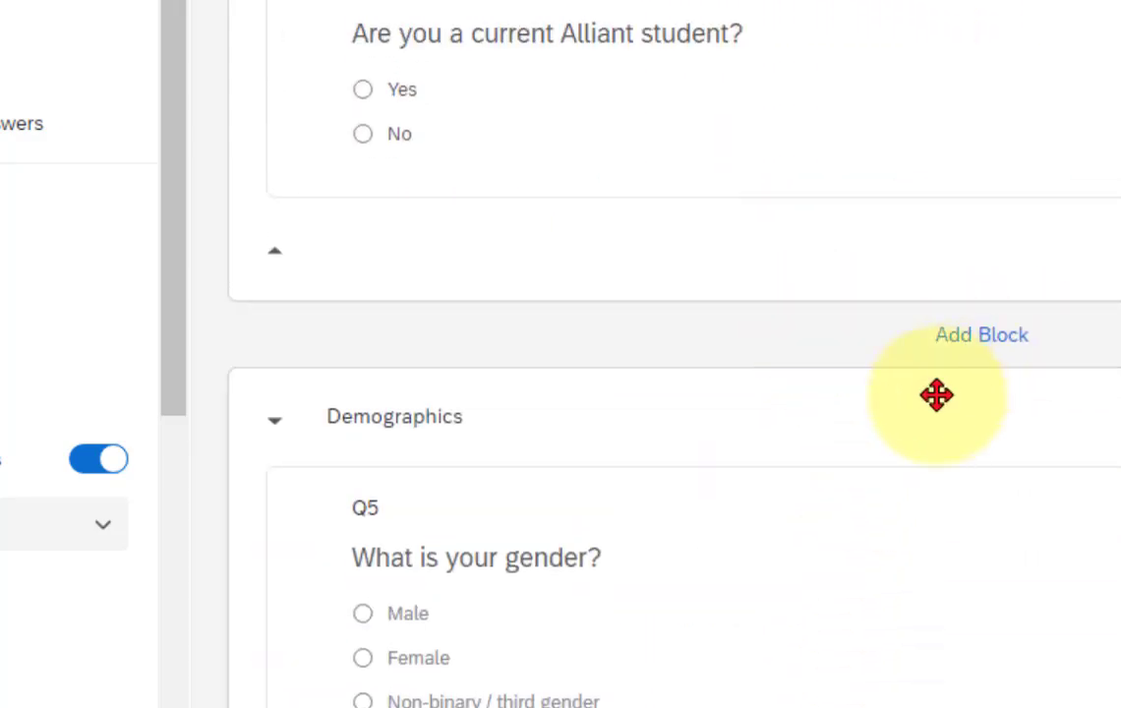
pyautogui.scroll(-5, 925, 398)
pyautogui.scroll(-2, 563, 416)
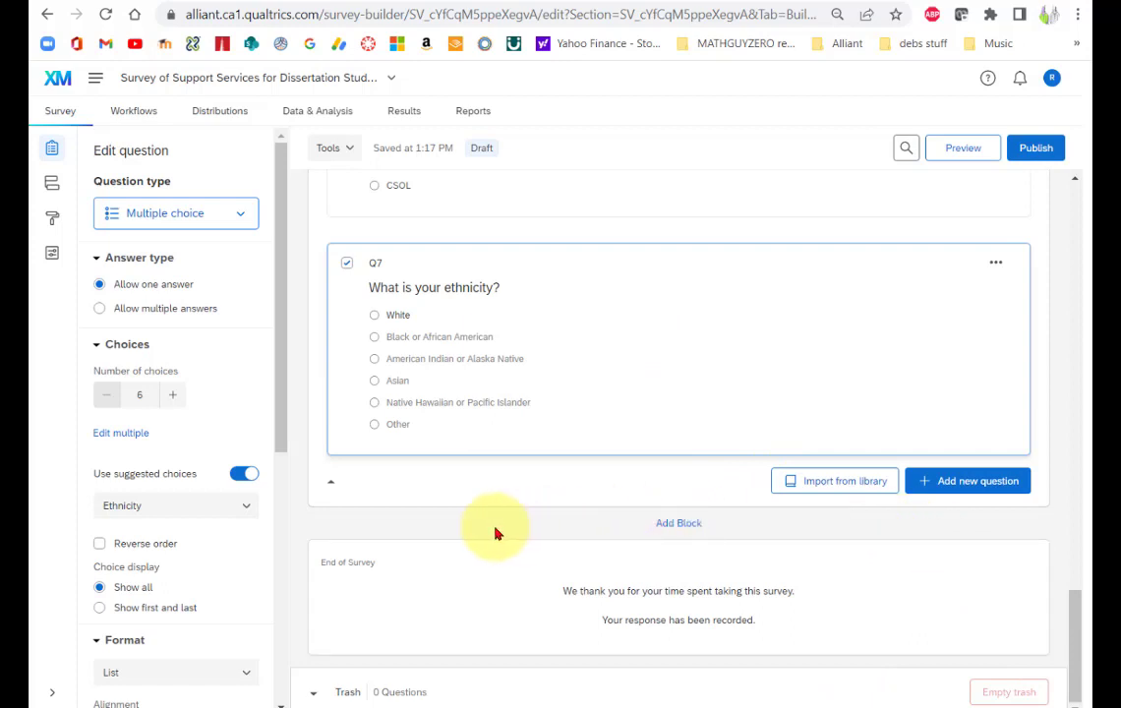
pyautogui.click(674, 527)
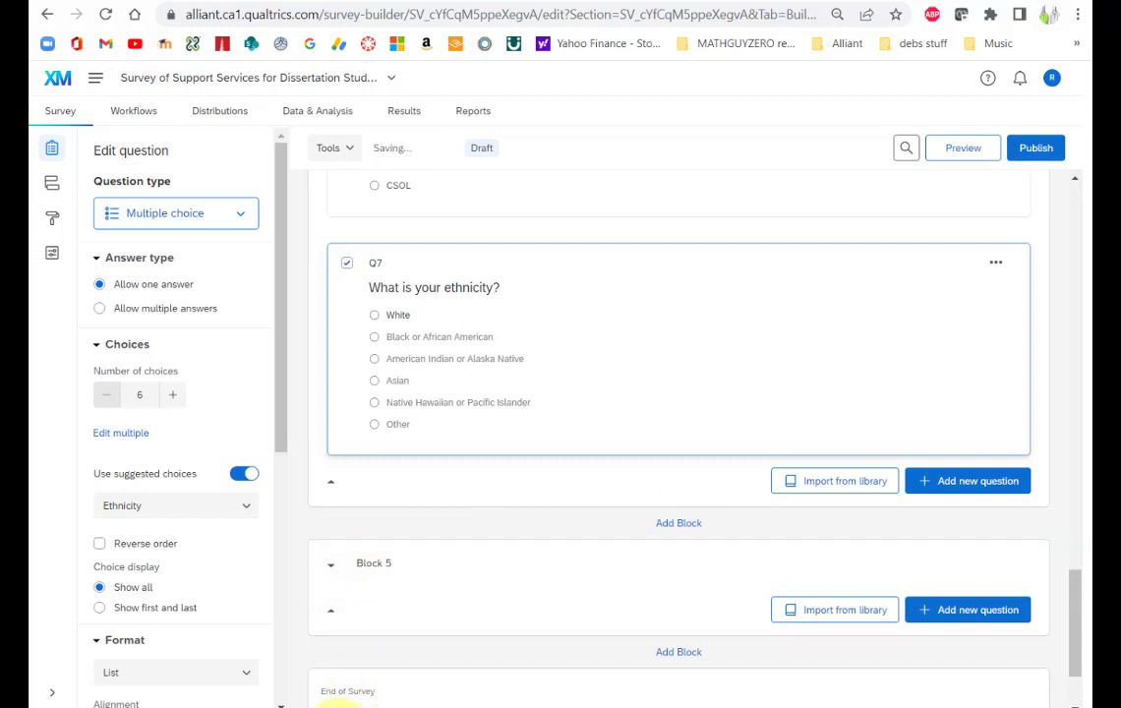
# - Switch to the dissertation survey document in Word and examine the agreement statements and their answer options
pyautogui.moveTo(352, 704)
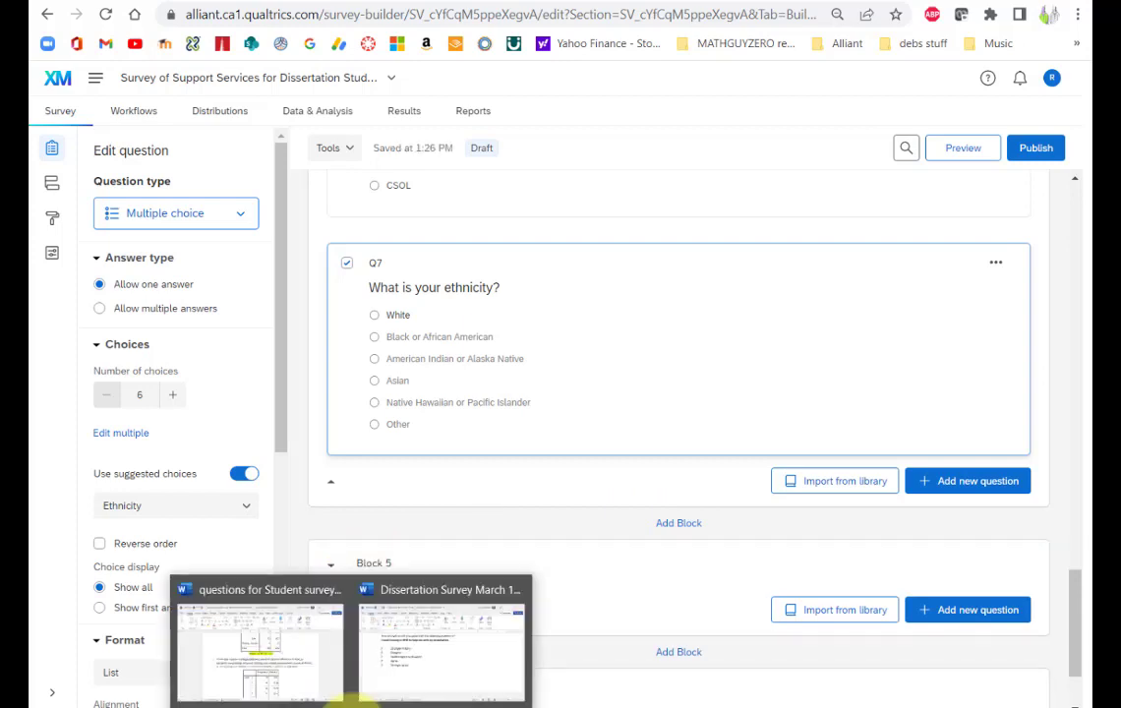
pyautogui.click(395, 656)
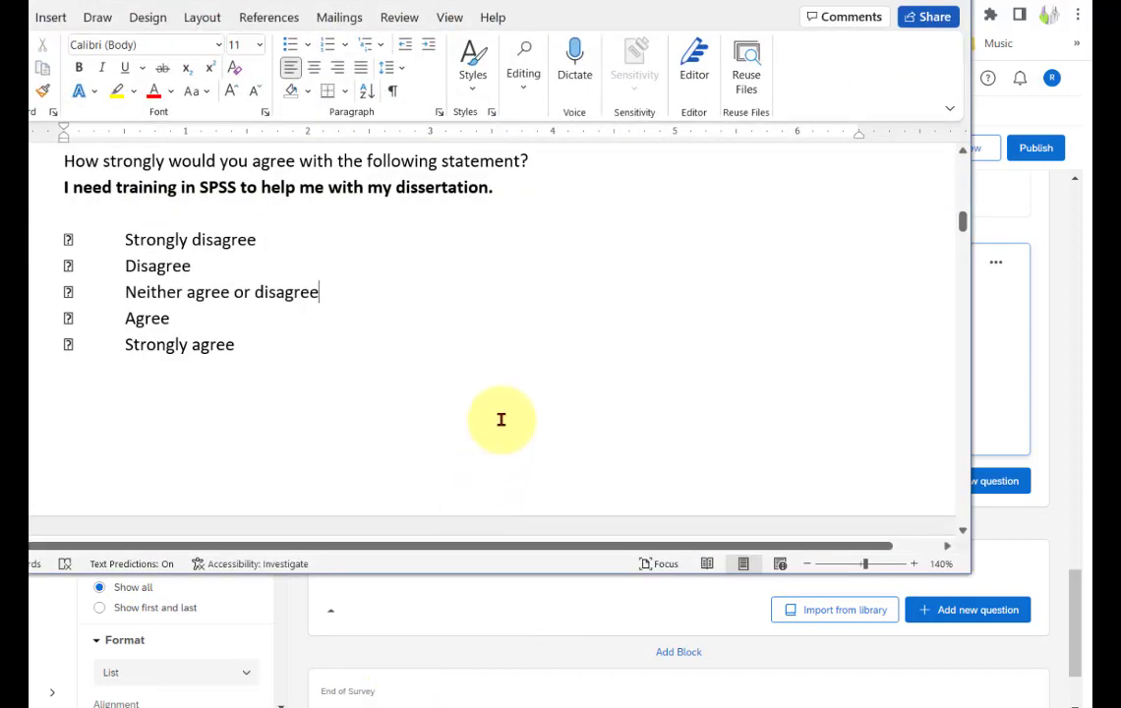
pyautogui.scroll(1, 501, 419)
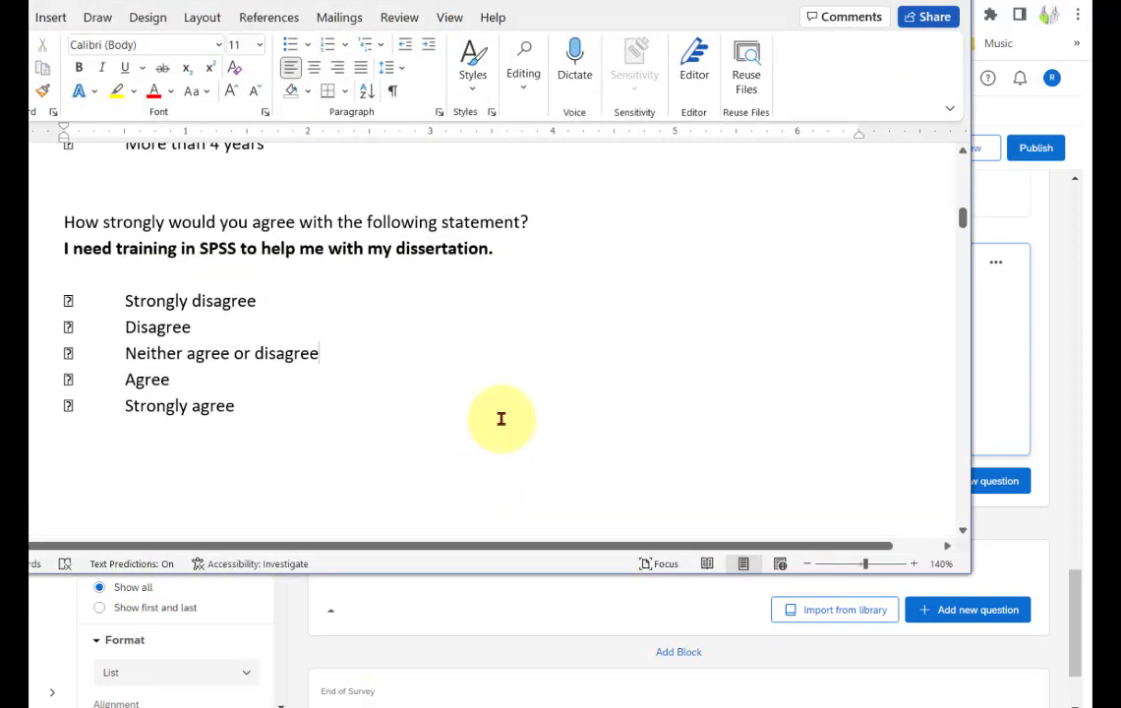
pyautogui.scroll(-1, 501, 419)
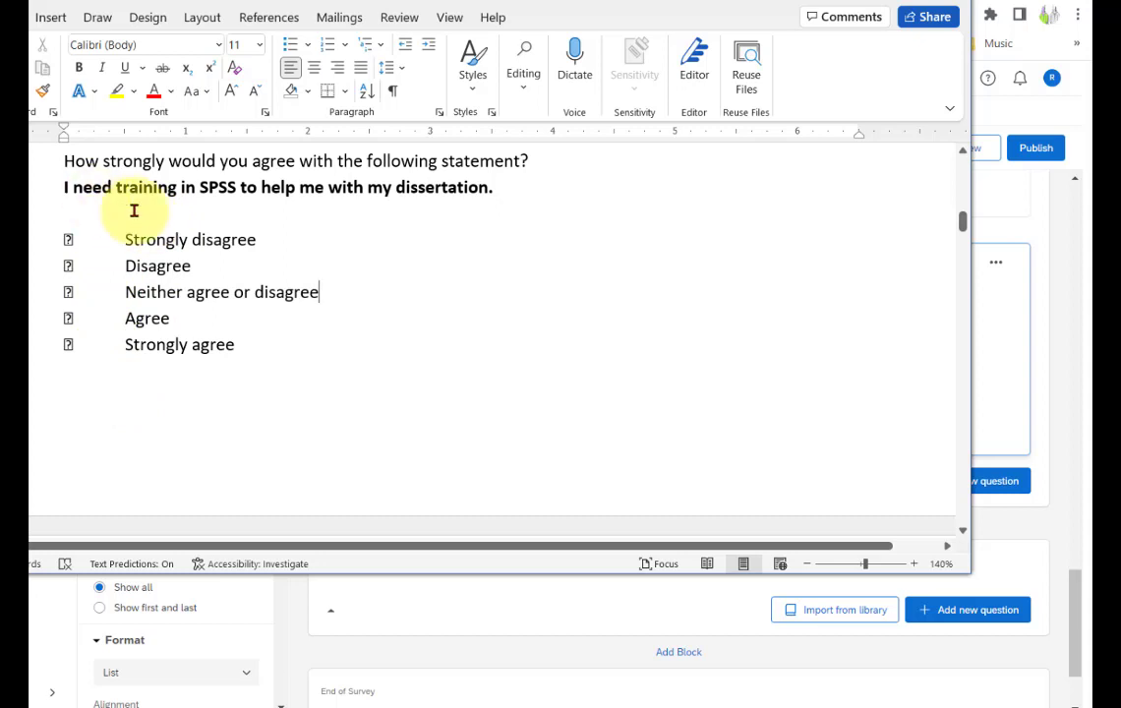
pyautogui.moveTo(135, 250); pyautogui.dragTo(238, 345)
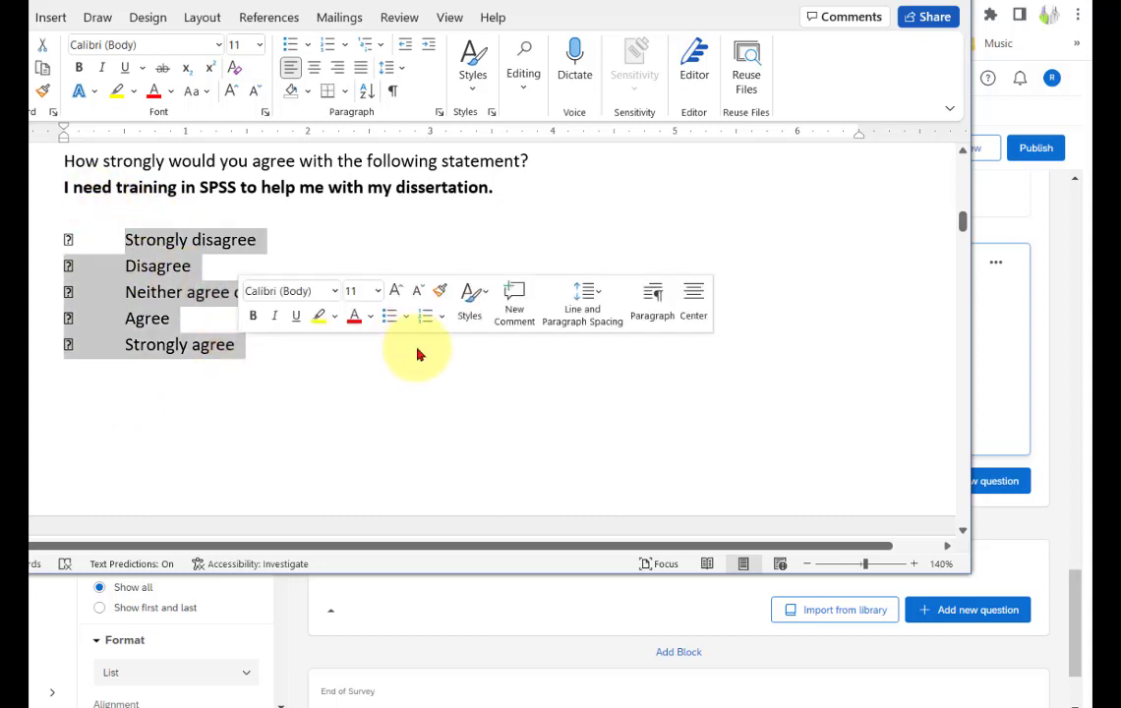
pyautogui.scroll(-6, 417, 352)
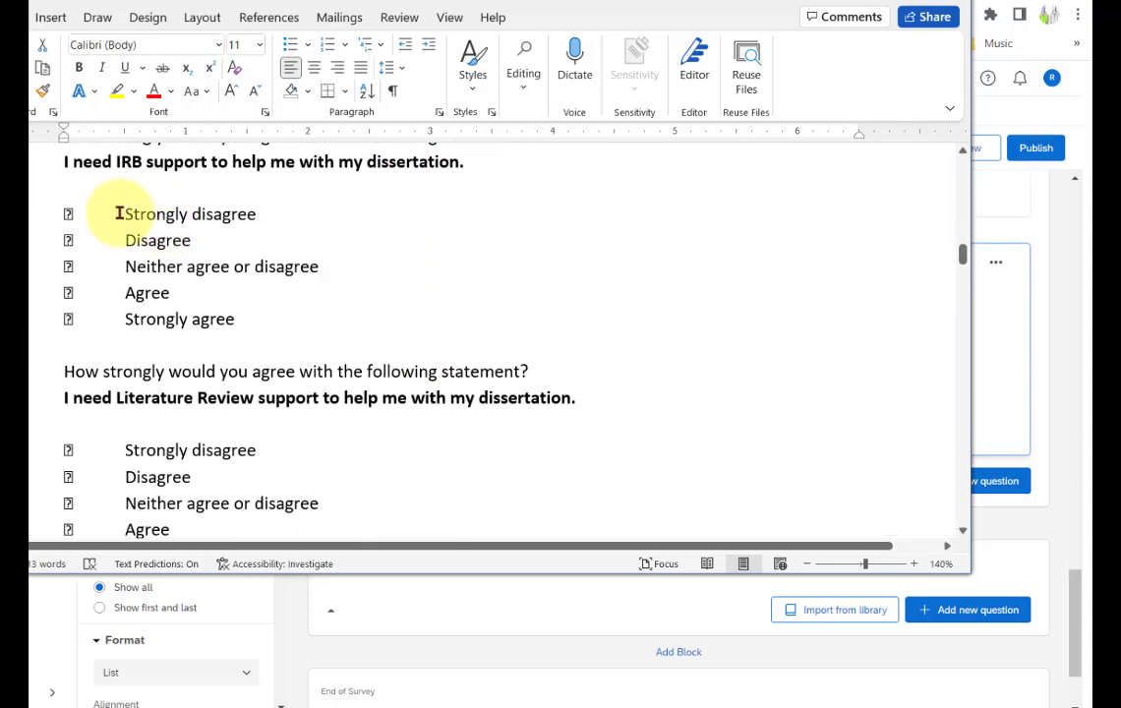
pyautogui.moveTo(119, 214); pyautogui.dragTo(284, 319)
pyautogui.scroll(-5, 283, 319)
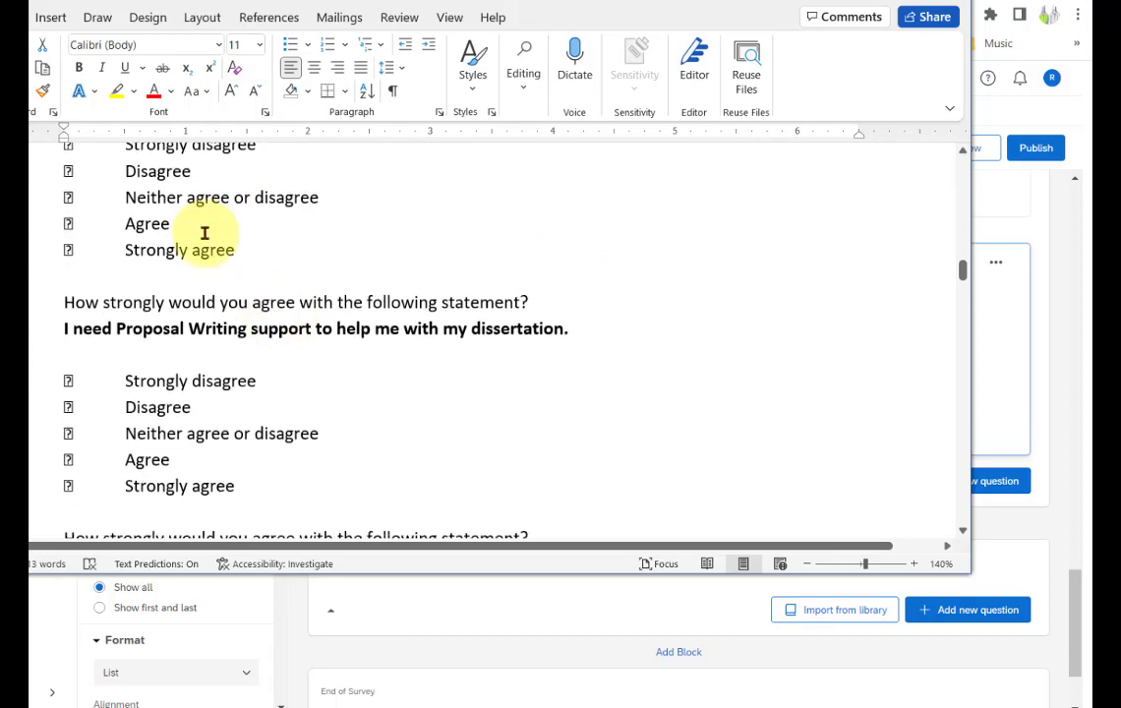
pyautogui.scroll(-5, 205, 233)
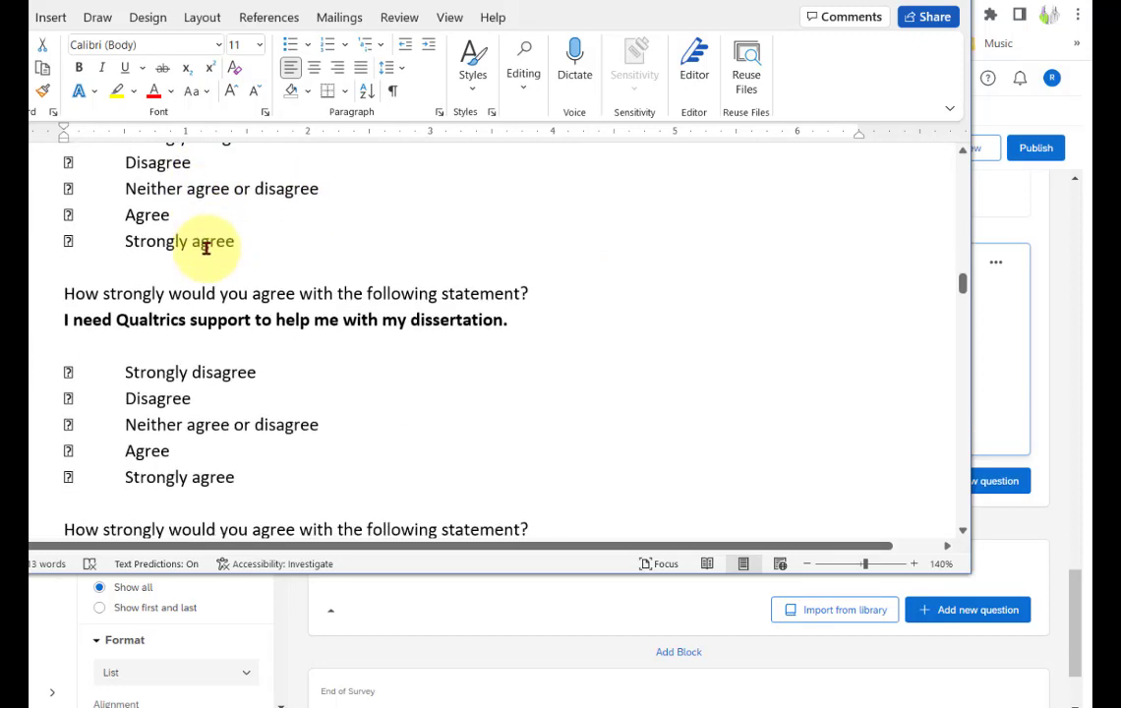
pyautogui.scroll(-3, 207, 248)
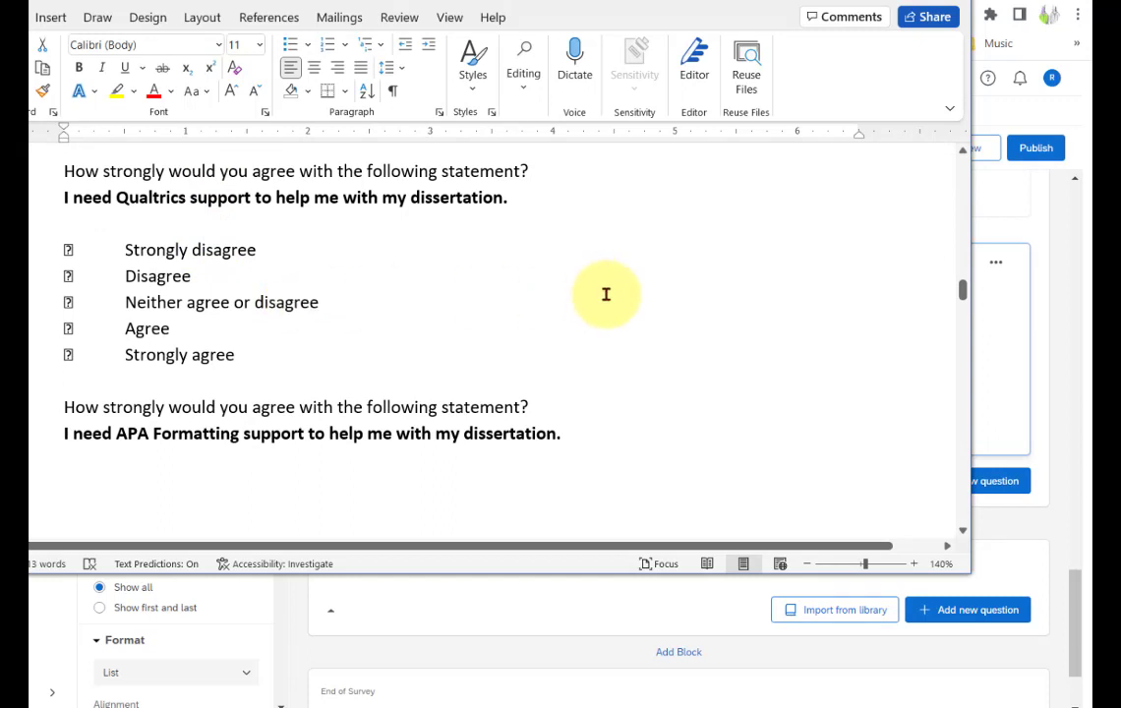
pyautogui.scroll(10, 606, 294)
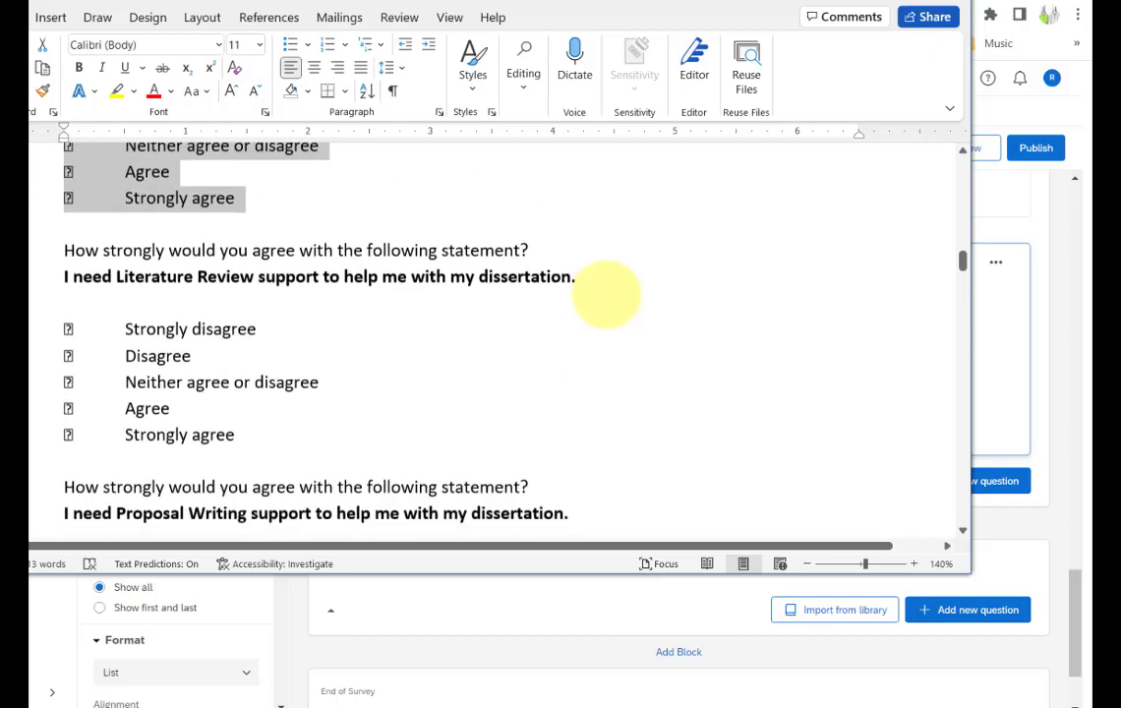
pyautogui.scroll(-2, 606, 294)
pyautogui.scroll(5, 606, 294)
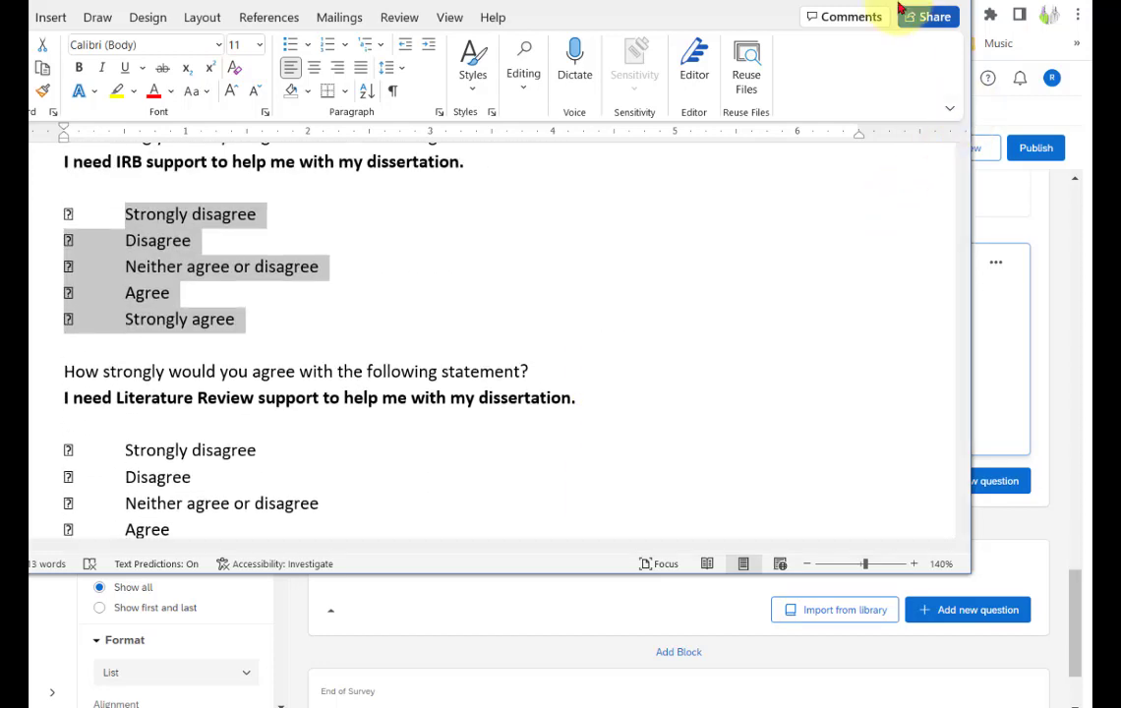
pyautogui.click(866, 2)
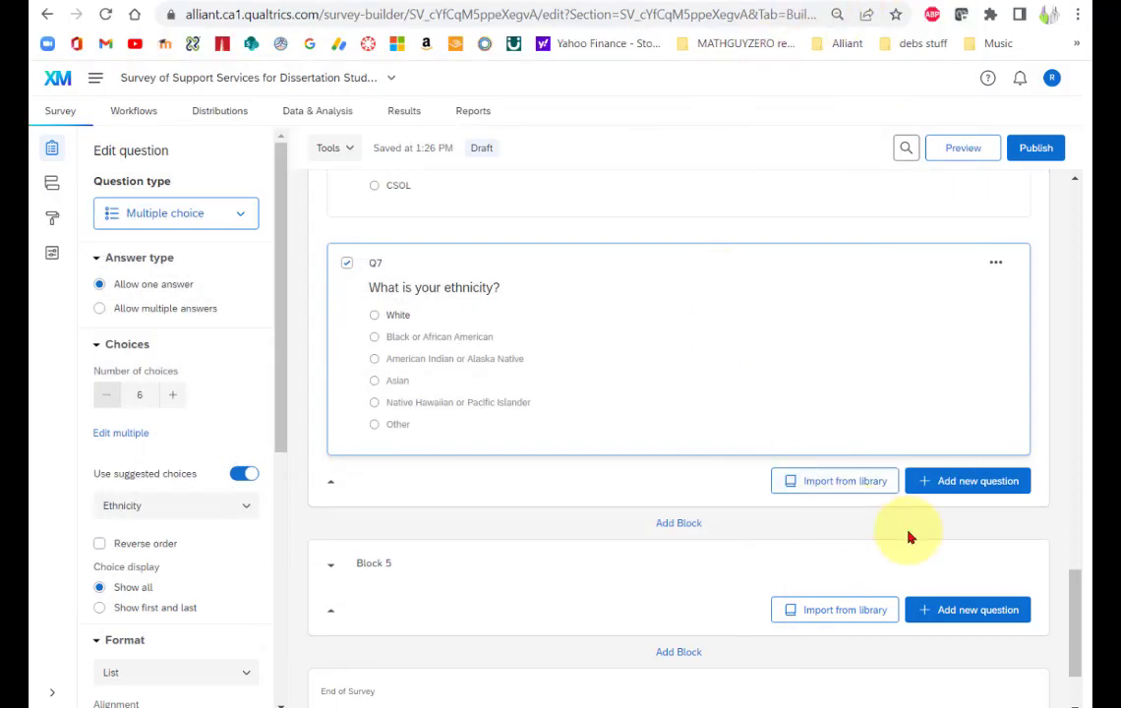
# - Rename the newly added block in the Qualtrics survey as "Survey questions"
pyautogui.click(387, 565)
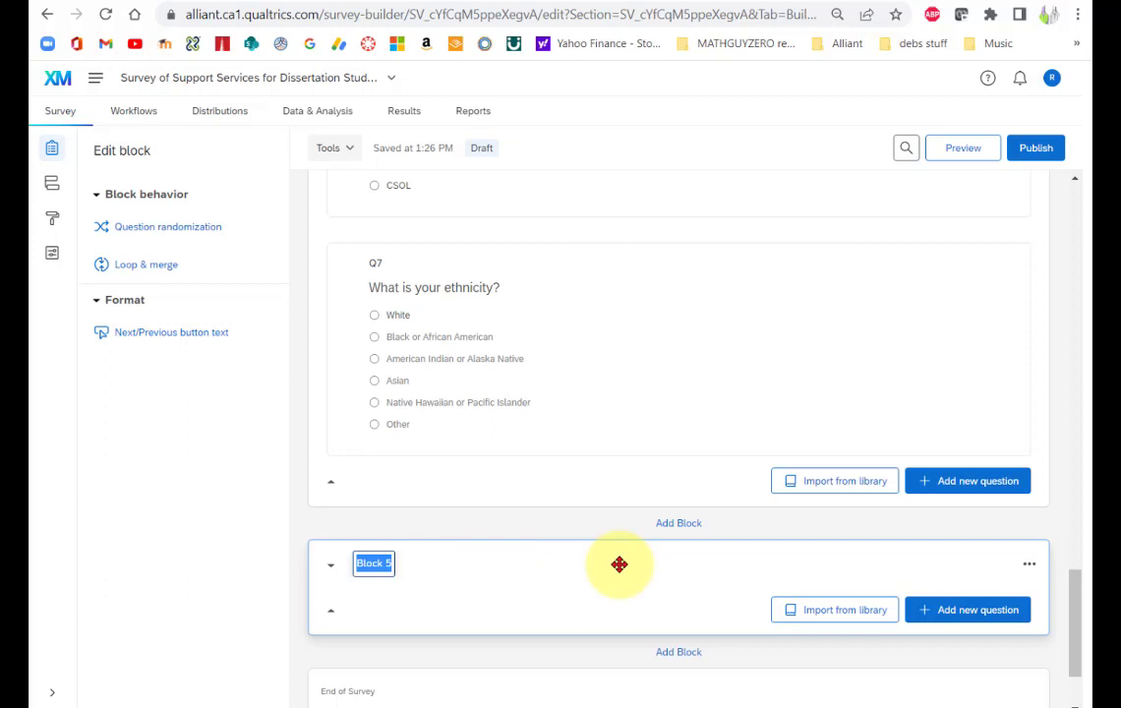
pyautogui.write('Sur')
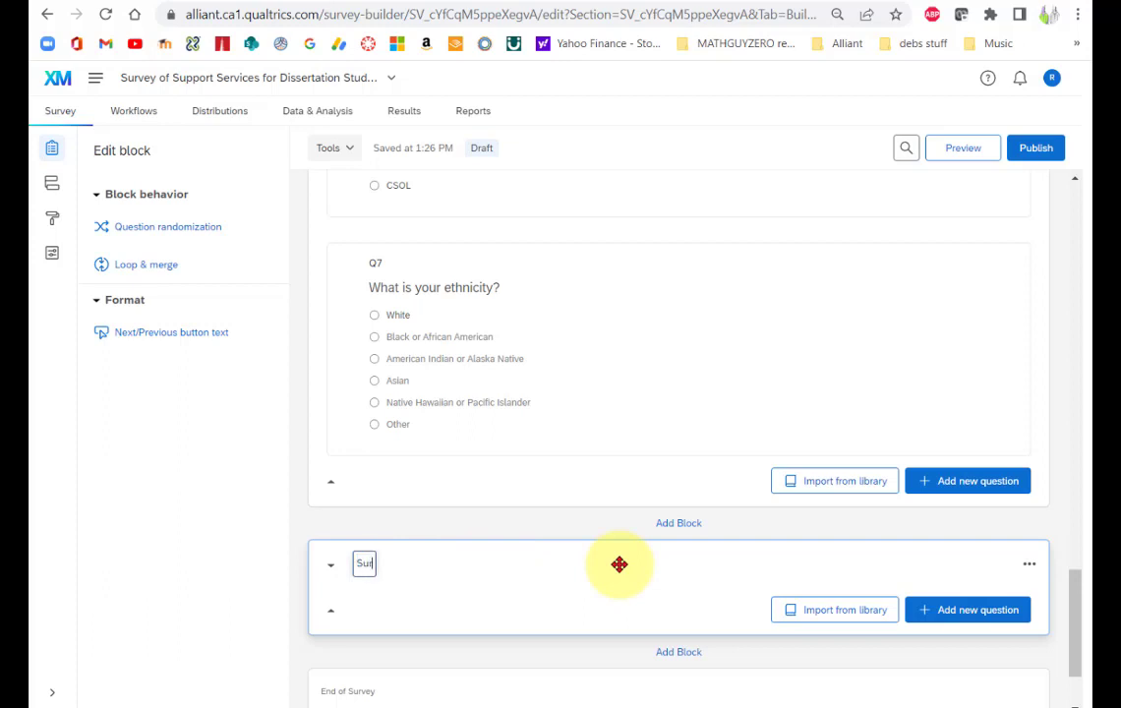
pyautogui.write('vey questi')
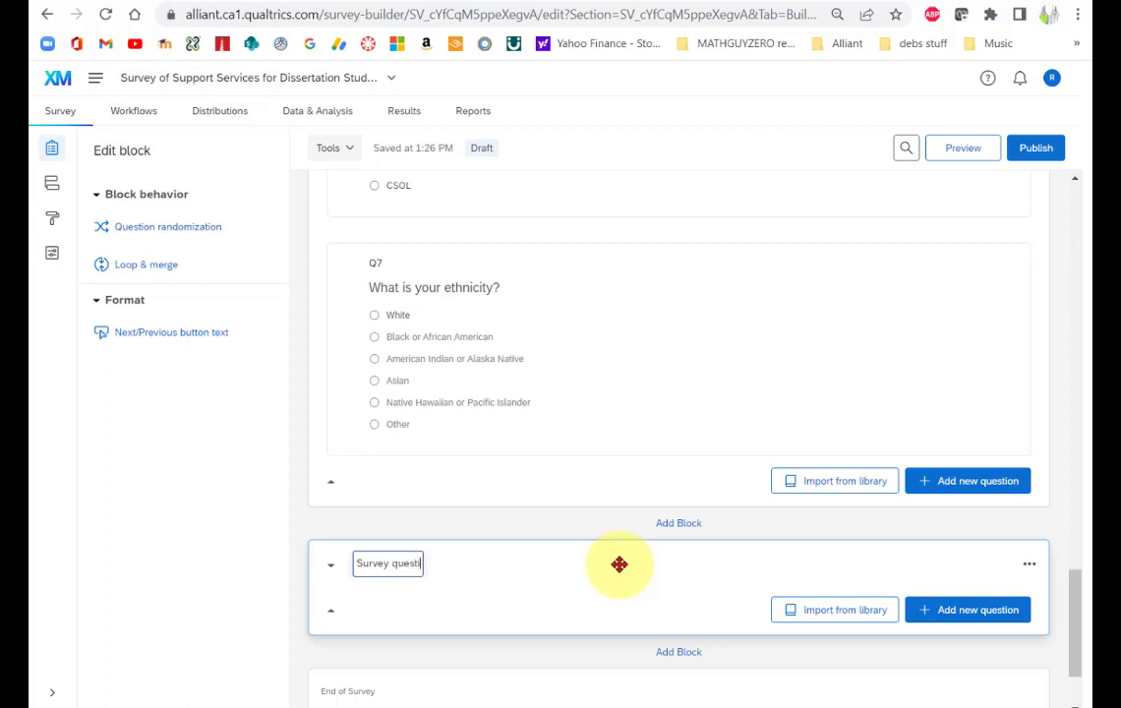
pyautogui.write('ons')
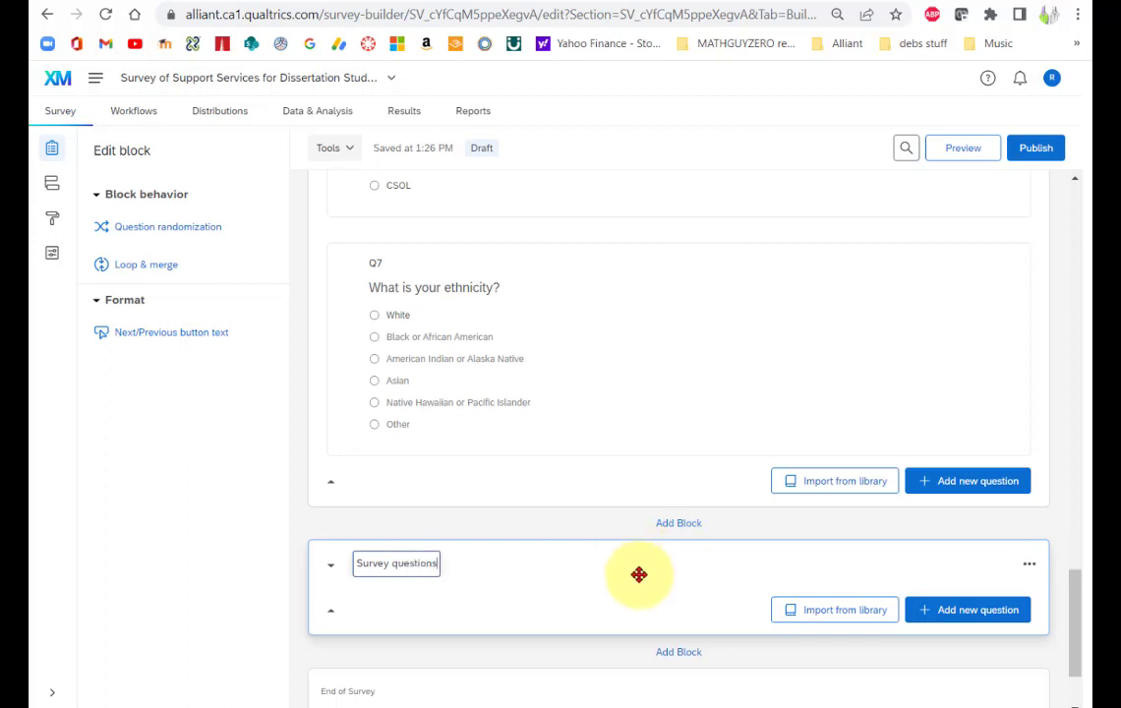
pyautogui.press('Return')
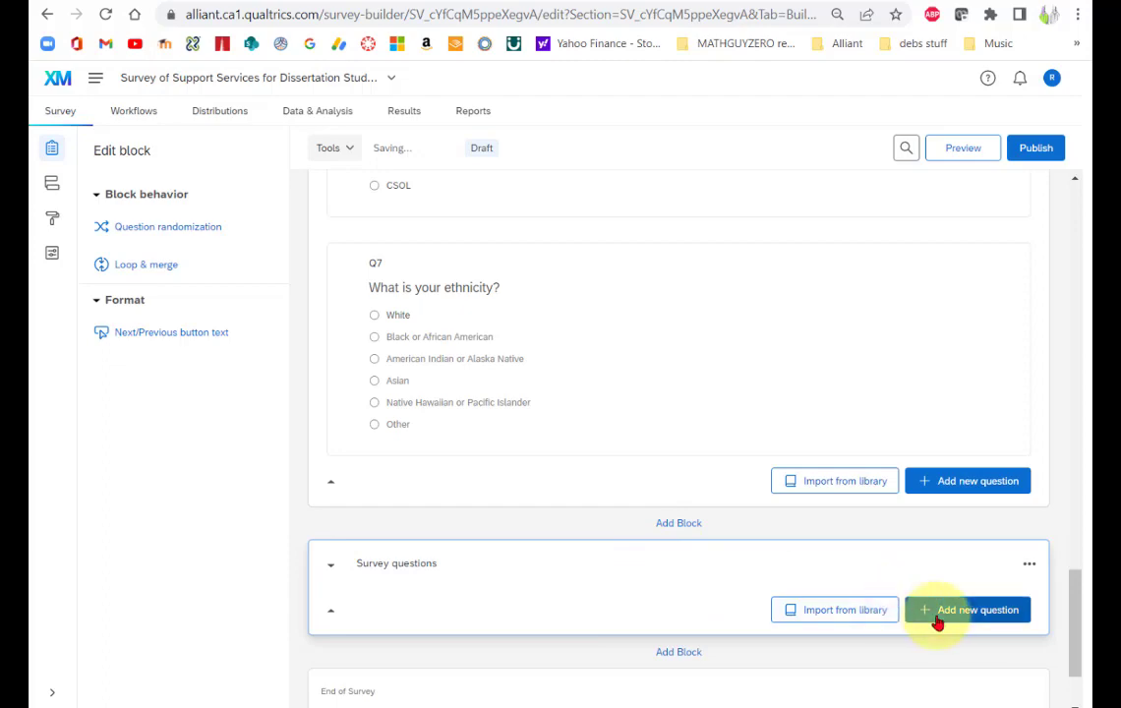
# - Add a matrix table question to the Survey questions block with "Strongly disagree" as its first scale point and the suggested Disagree - Agree scale
pyautogui.click(936, 611)
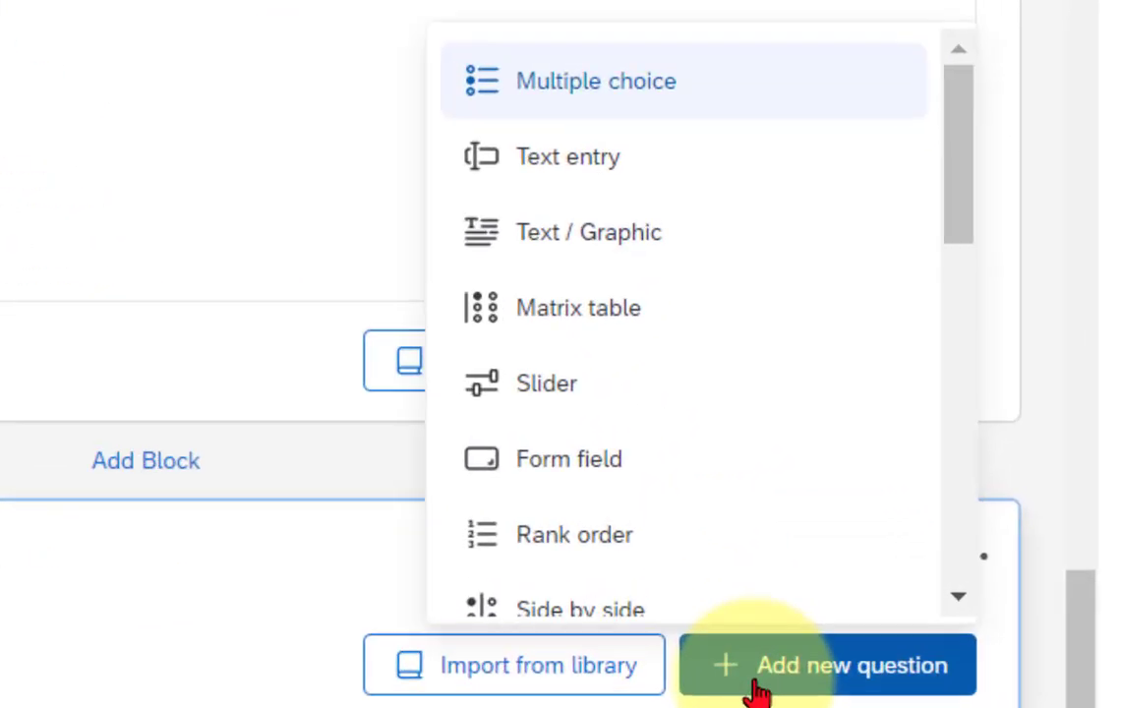
pyautogui.click(584, 325)
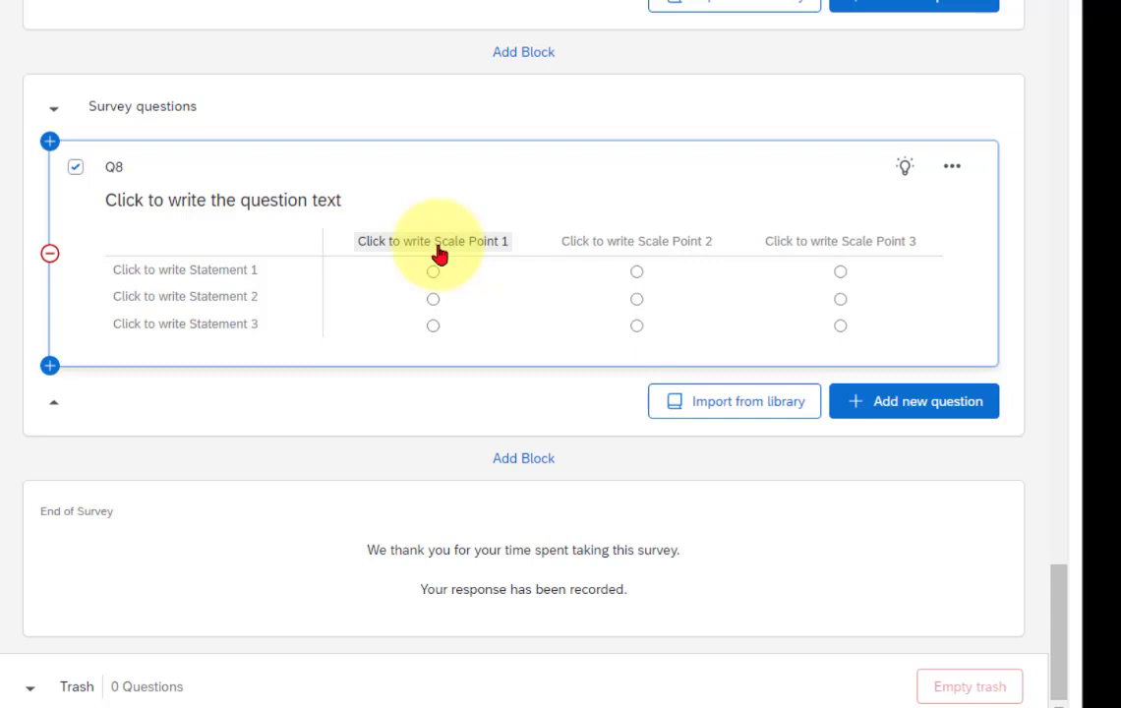
pyautogui.click(420, 255)
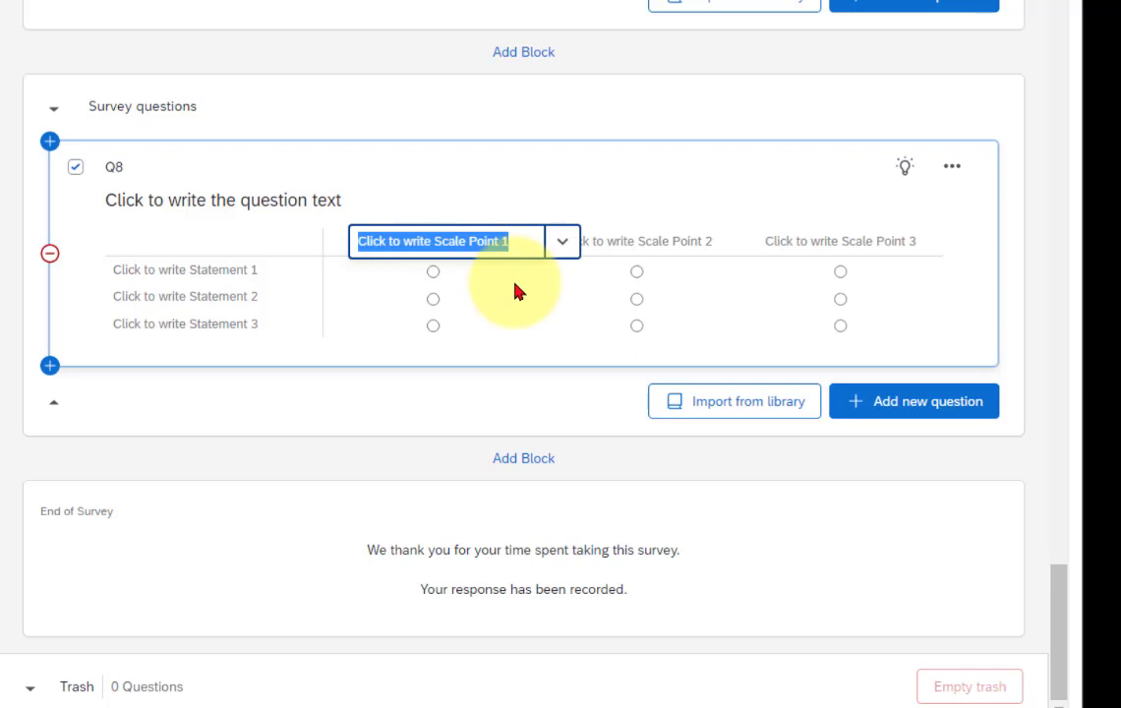
pyautogui.write('Strongly')
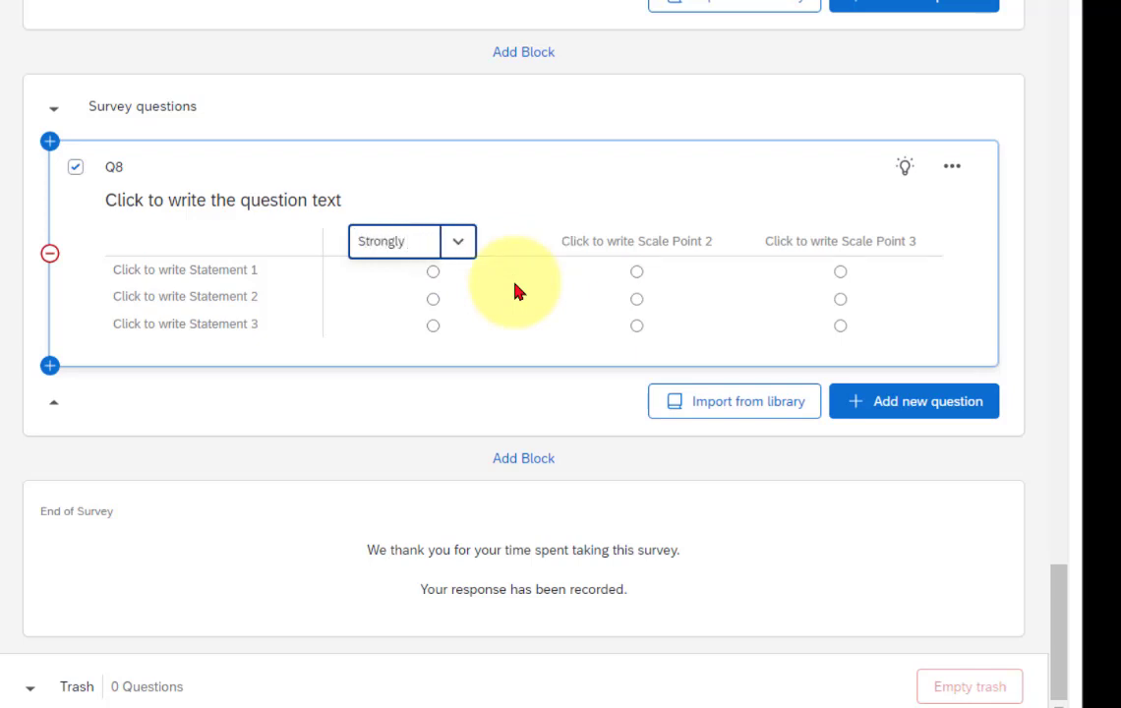
pyautogui.write(' disag')
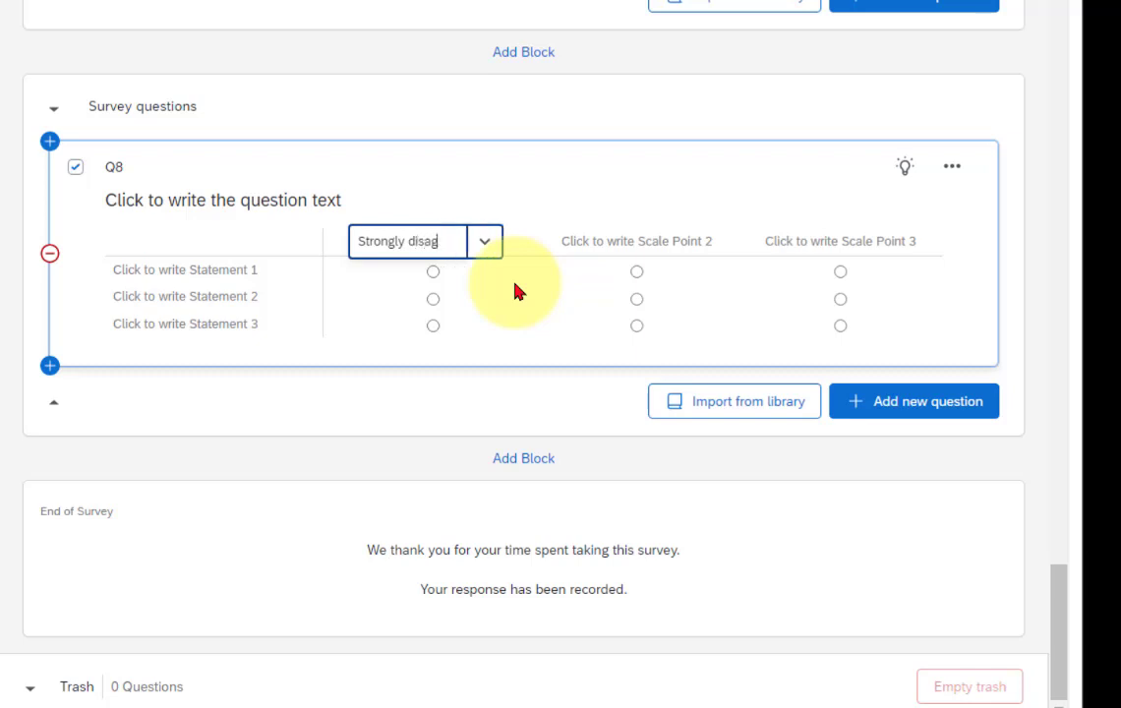
pyautogui.write('ree')
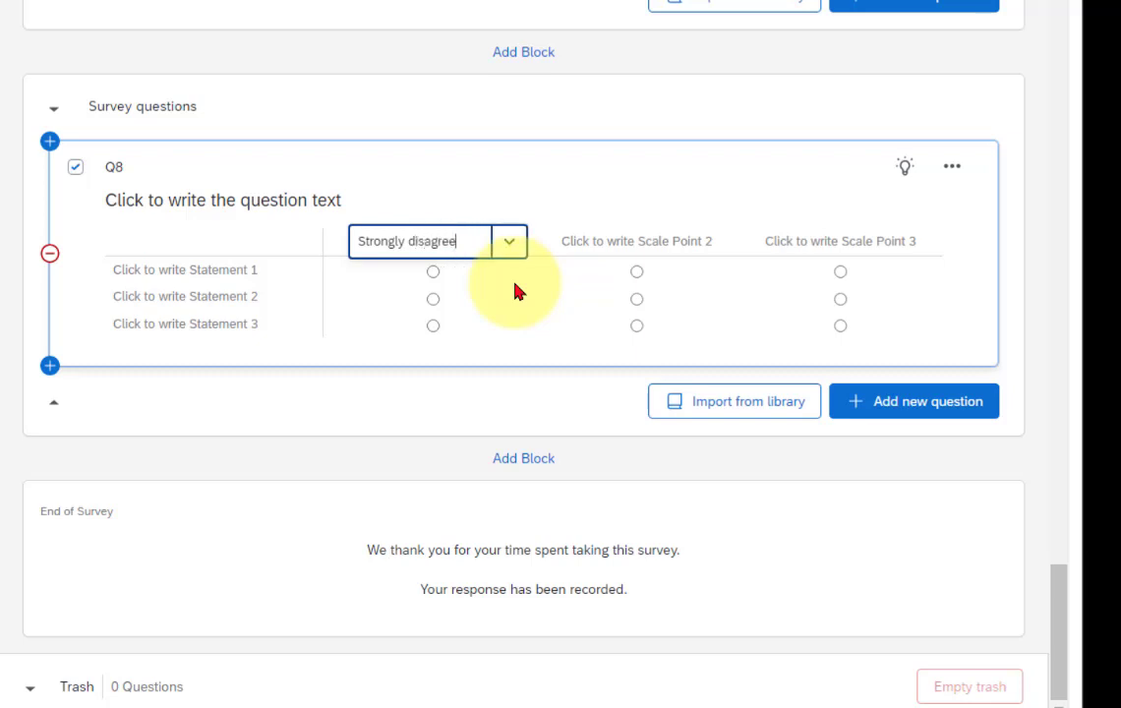
pyautogui.click(626, 181)
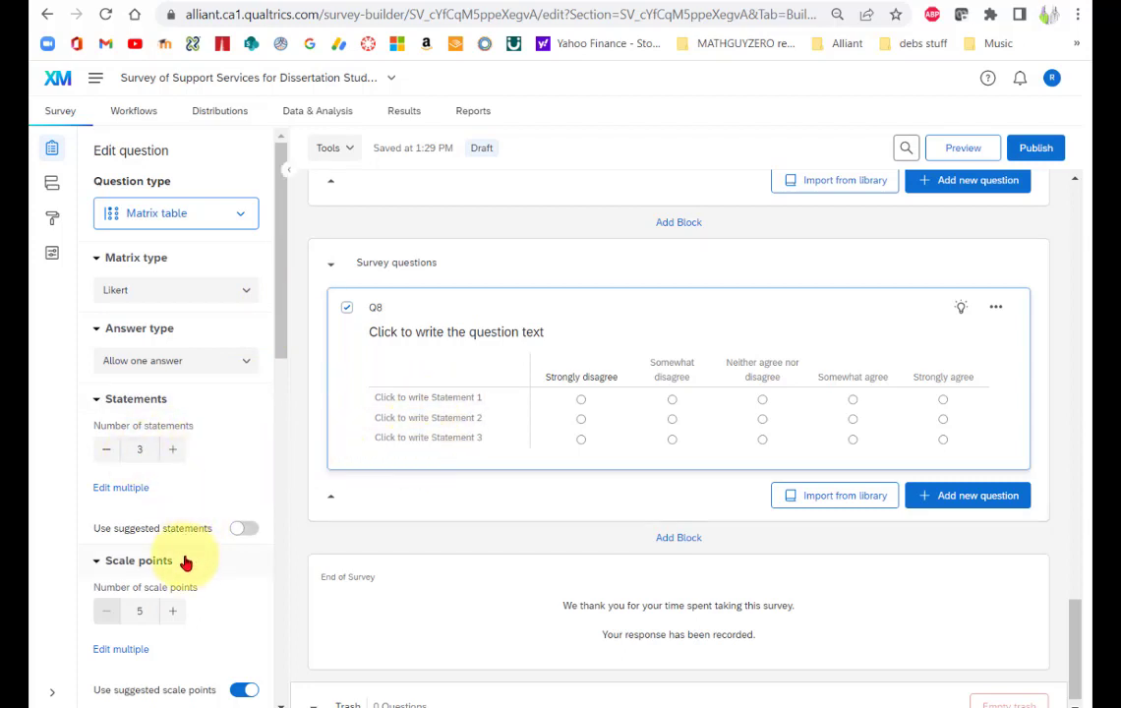
# - Increase the matrix question's number of scale points to 8
pyautogui.scroll(-2, 204, 576)
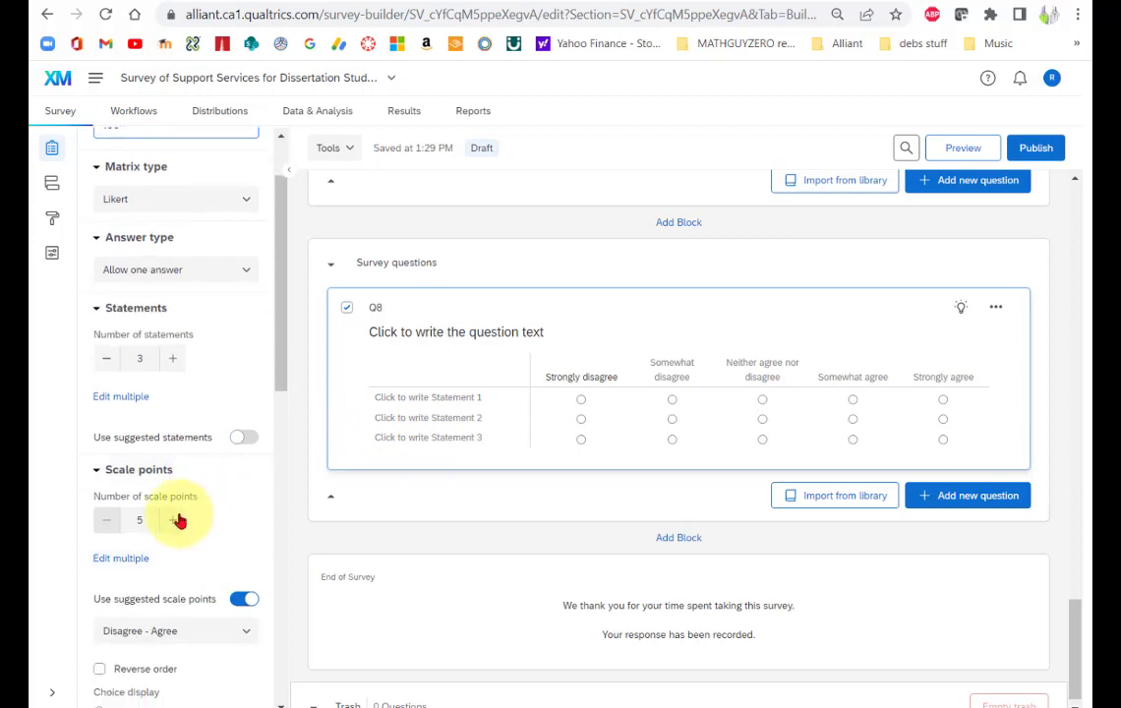
pyautogui.click(175, 522)
pyautogui.click(174, 522)
pyautogui.click(174, 521)
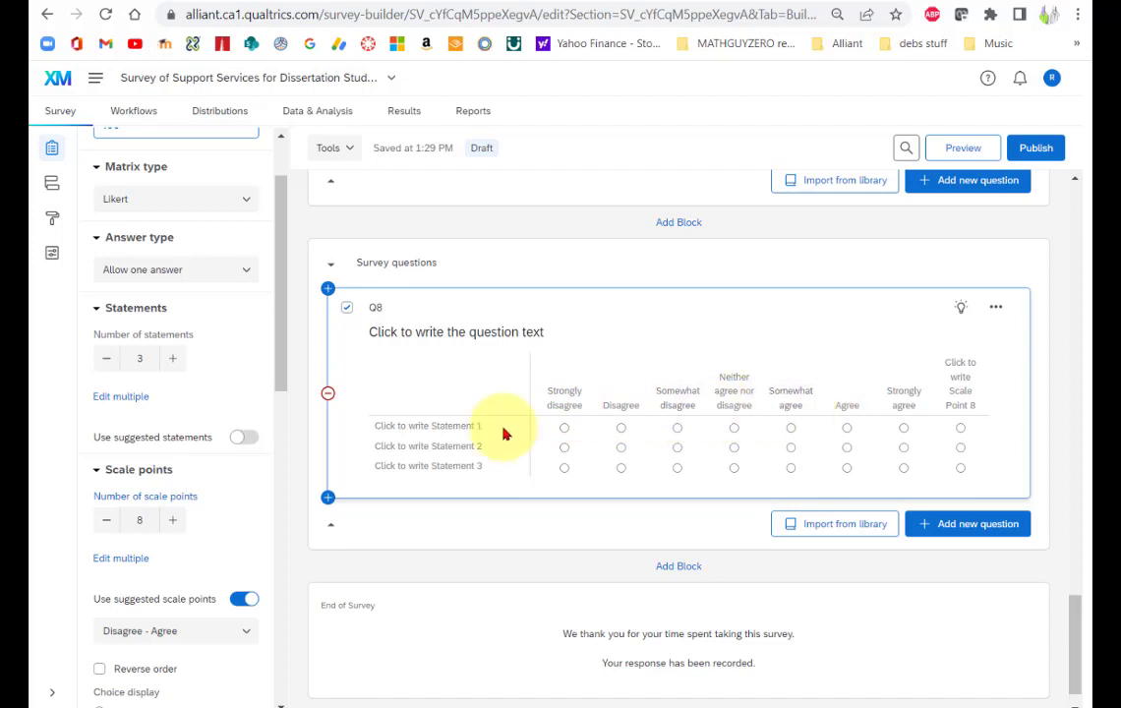
# - Reduce the matrix question's number of scale points to 5
pyautogui.click(101, 526)
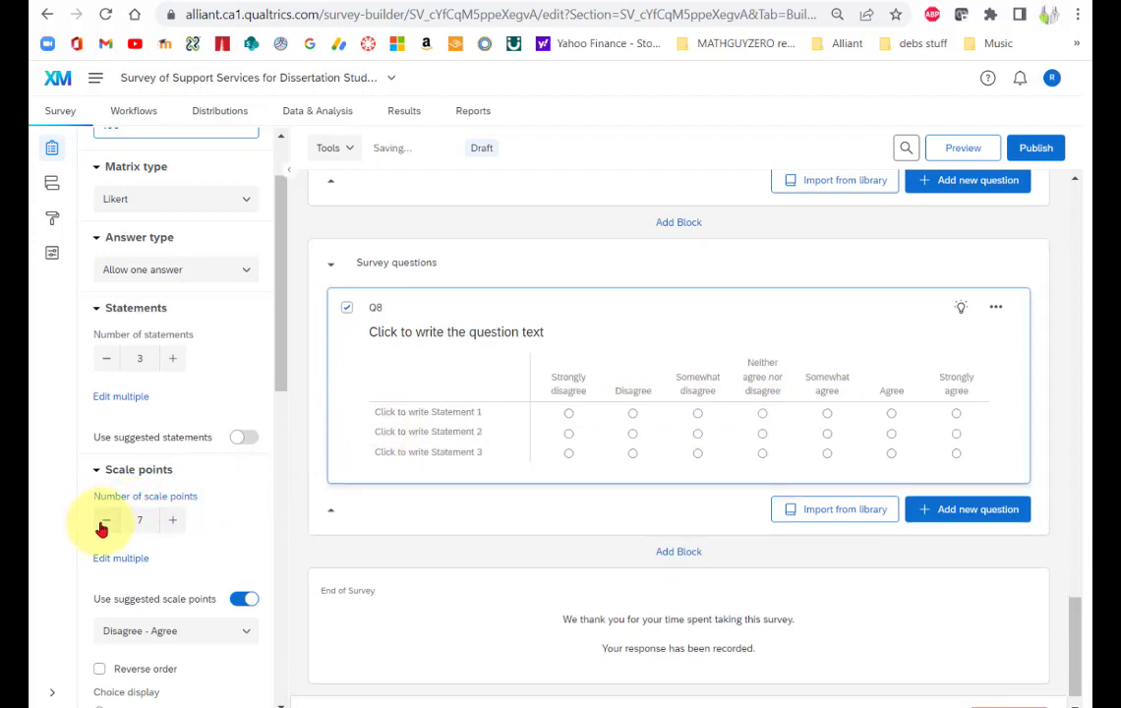
pyautogui.click(101, 526)
pyautogui.click(101, 526)
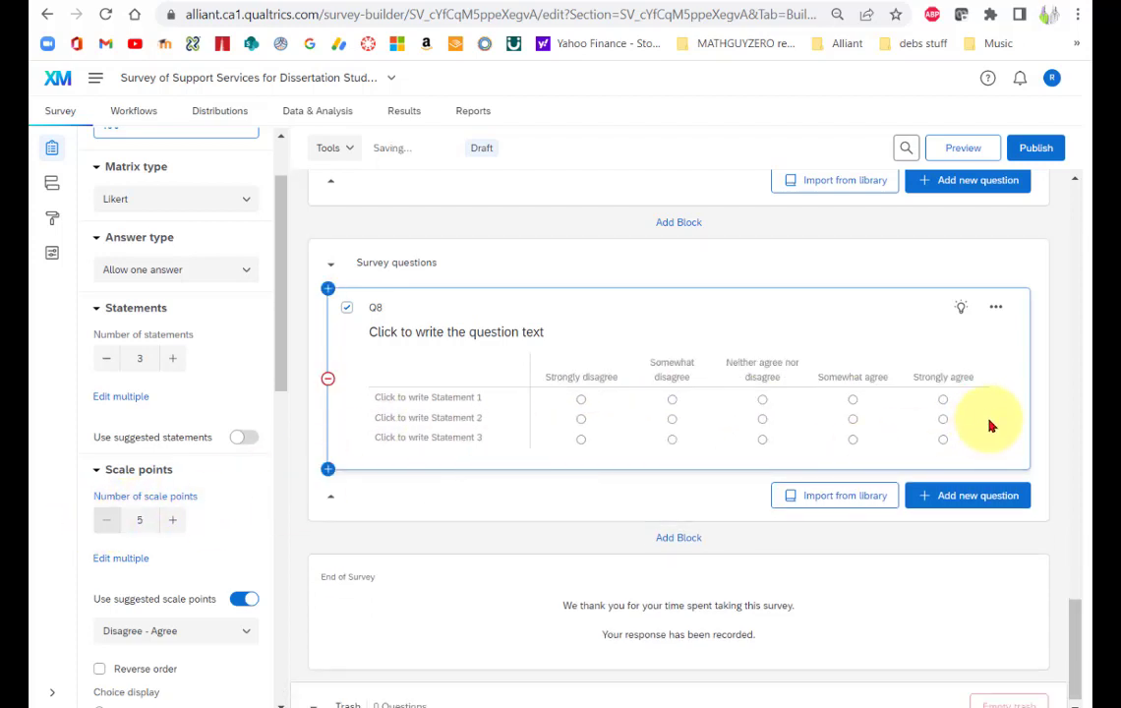
# - Copy "I need training in SPSS to help me with my dissertation." from the Word survey document into the matrix's first statement in Qualtrics
pyautogui.click(390, 404)
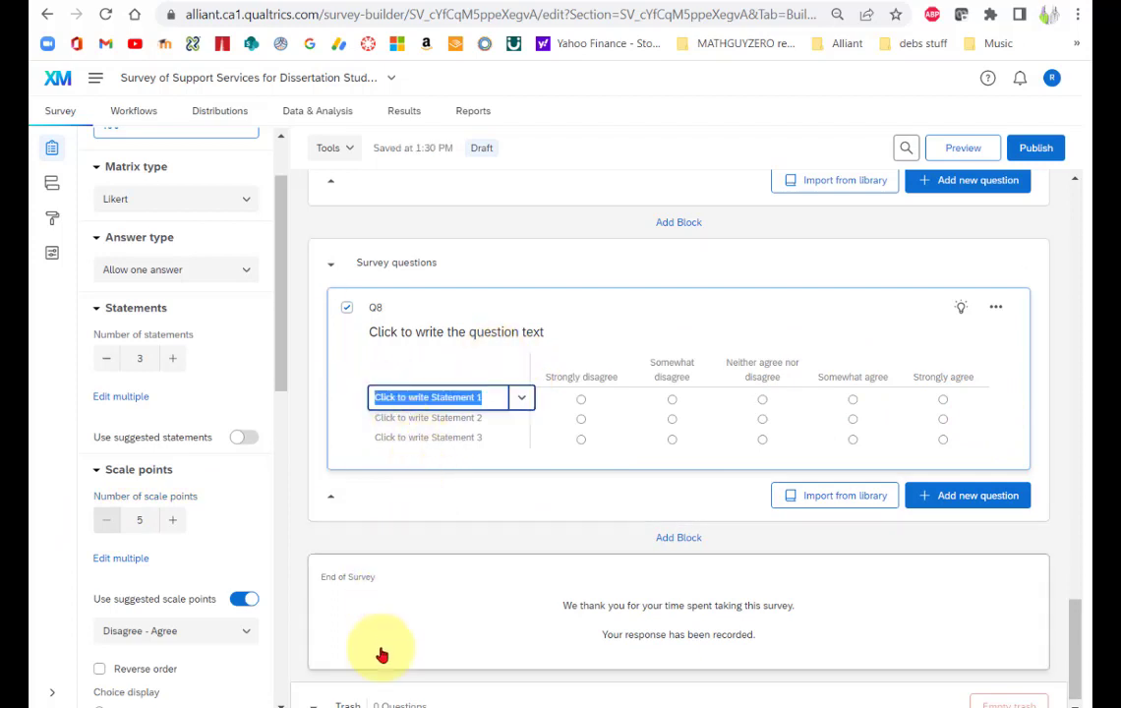
pyautogui.moveTo(349, 704)
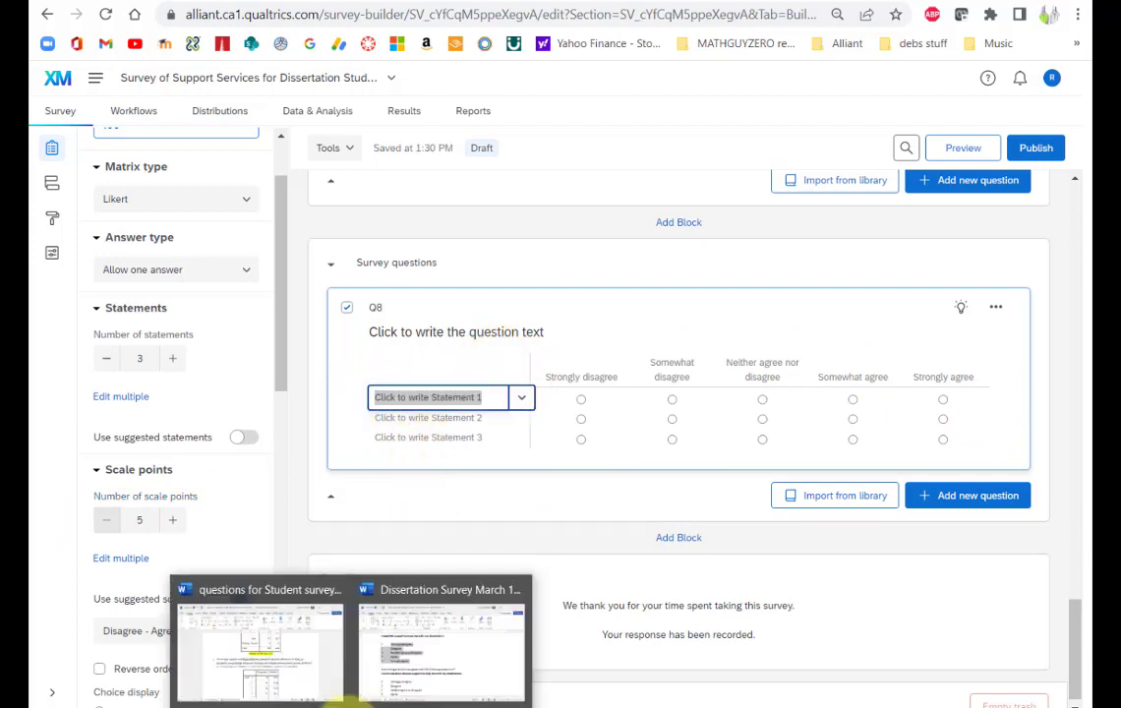
pyautogui.click(388, 646)
pyautogui.scroll(10, 468, 358)
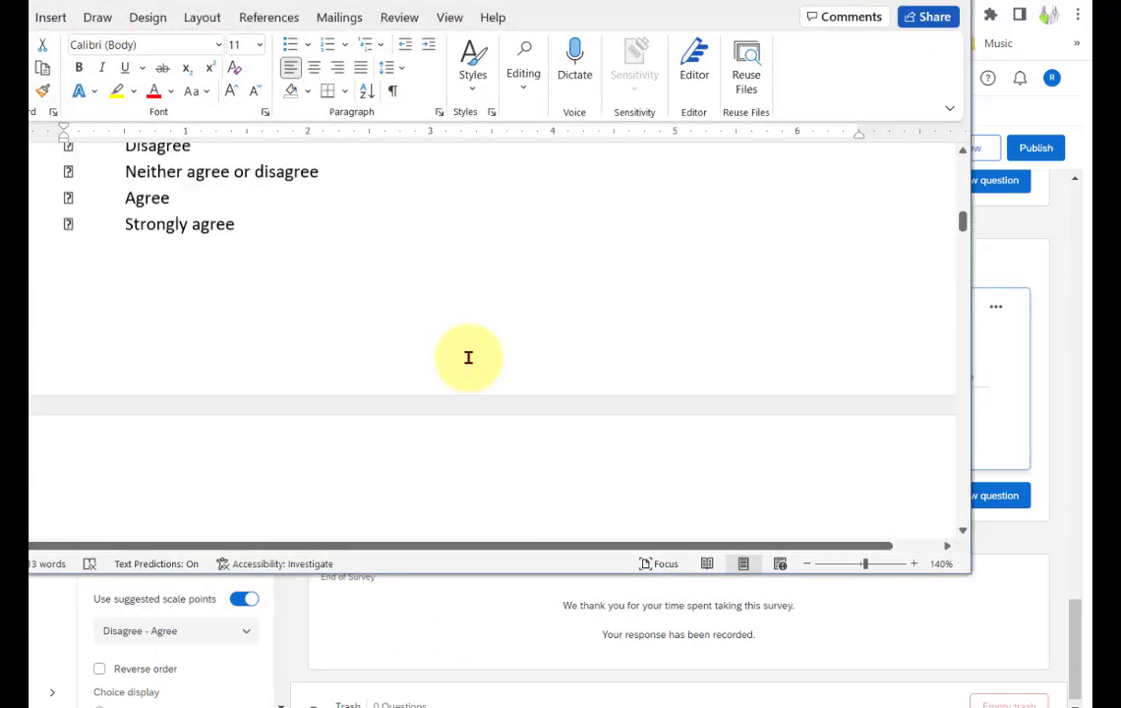
pyautogui.scroll(4, 468, 357)
pyautogui.scroll(-3, 468, 357)
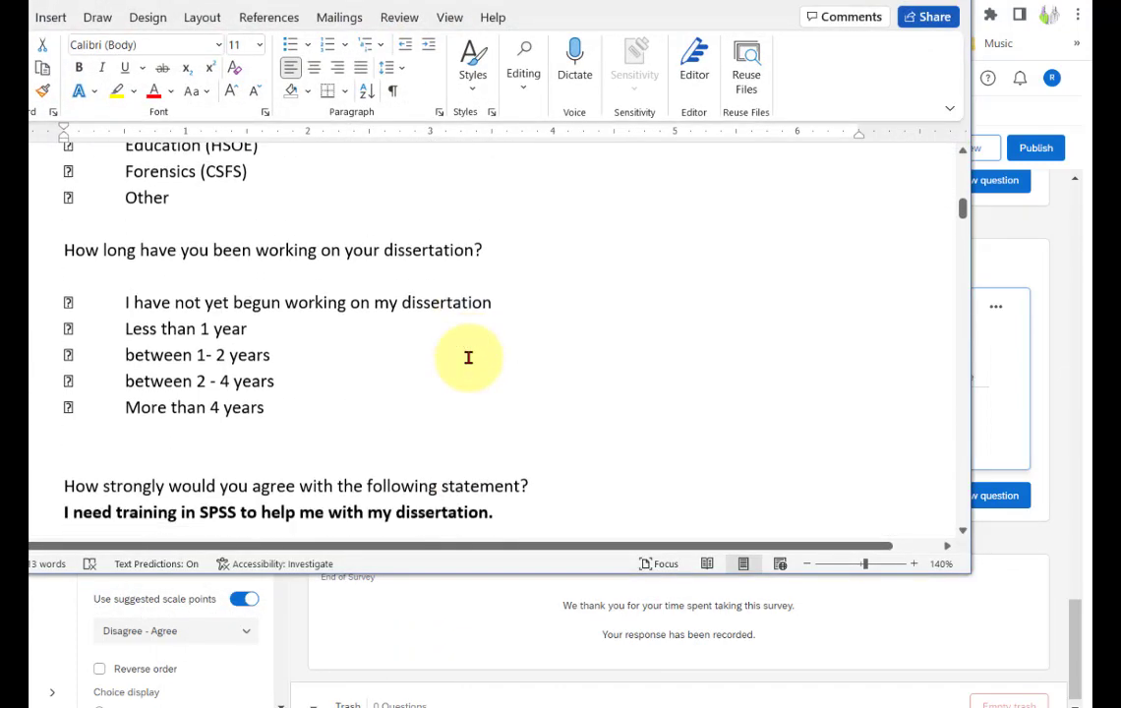
pyautogui.scroll(-2, 468, 357)
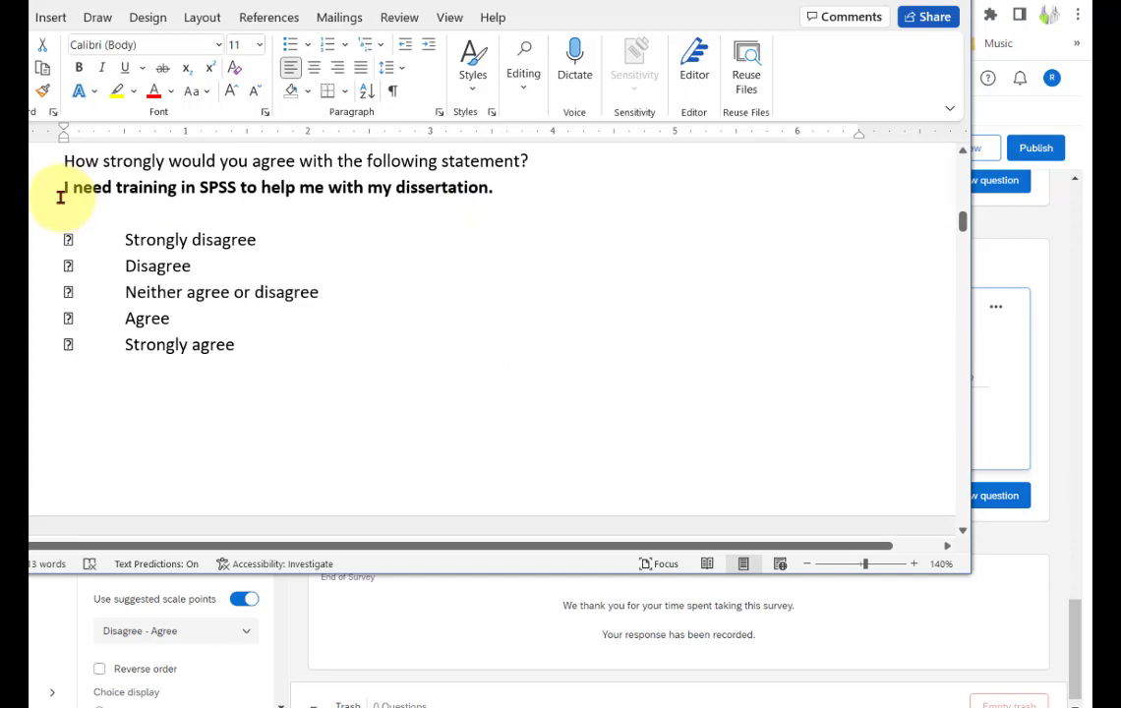
pyautogui.moveTo(58, 192); pyautogui.dragTo(542, 202)
pyautogui.hotkey('ctrl', 'c')
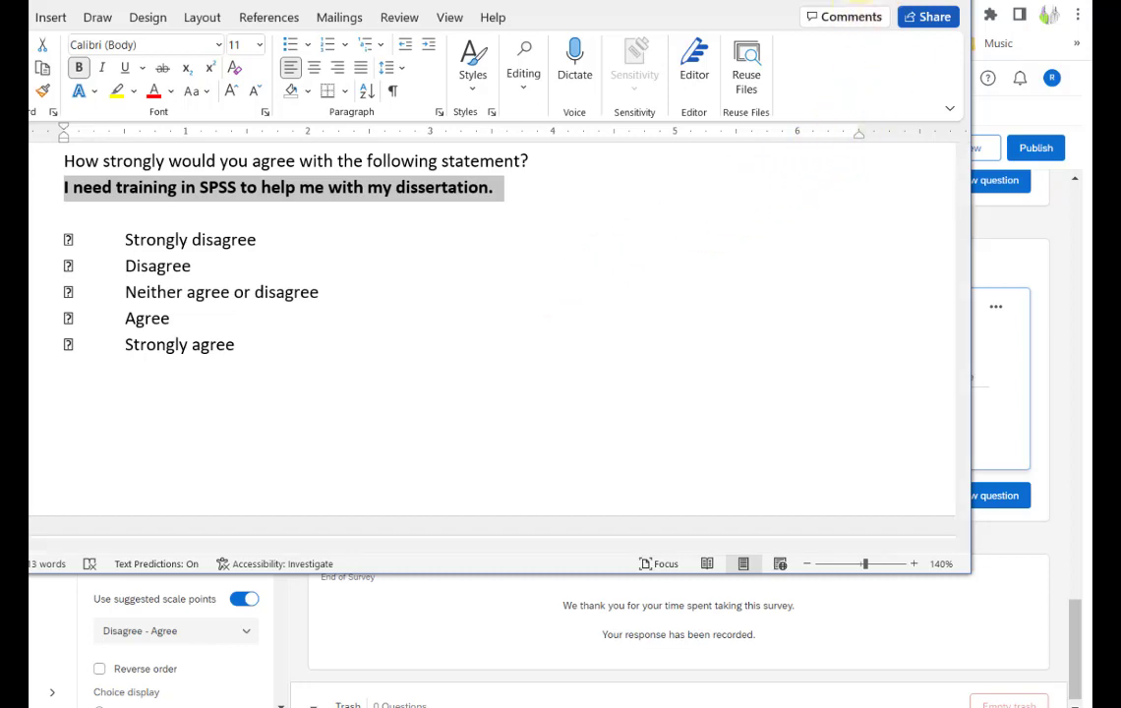
pyautogui.click(861, 1)
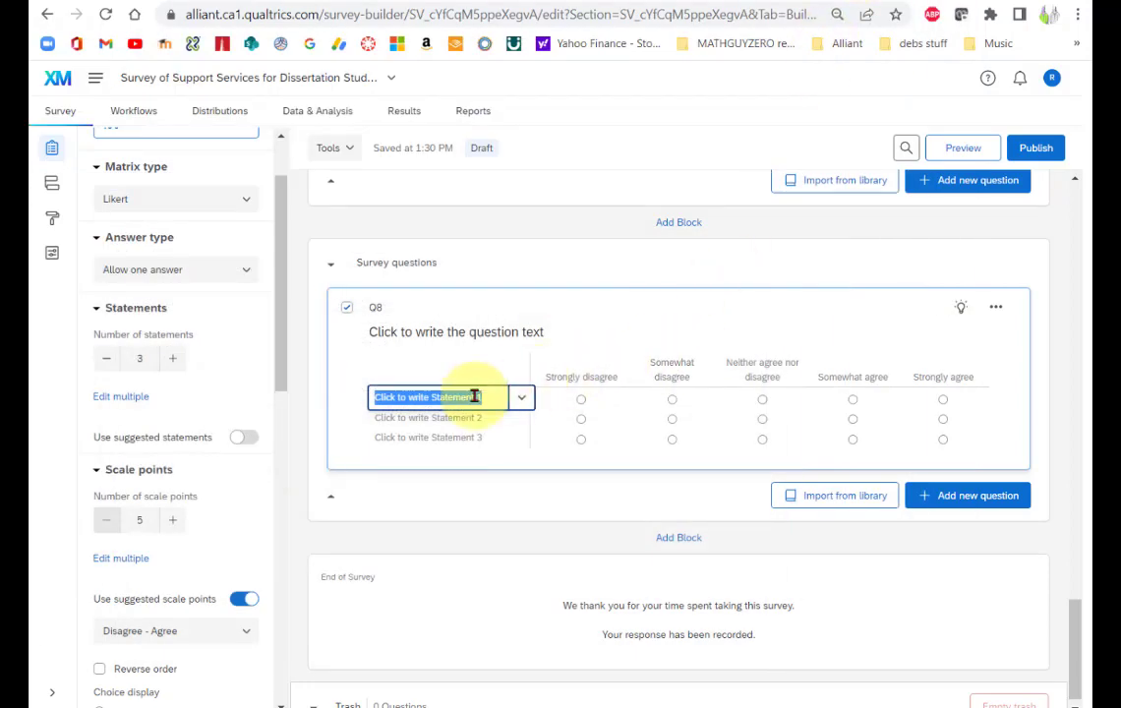
pyautogui.hotkey('ctrl', 'v')
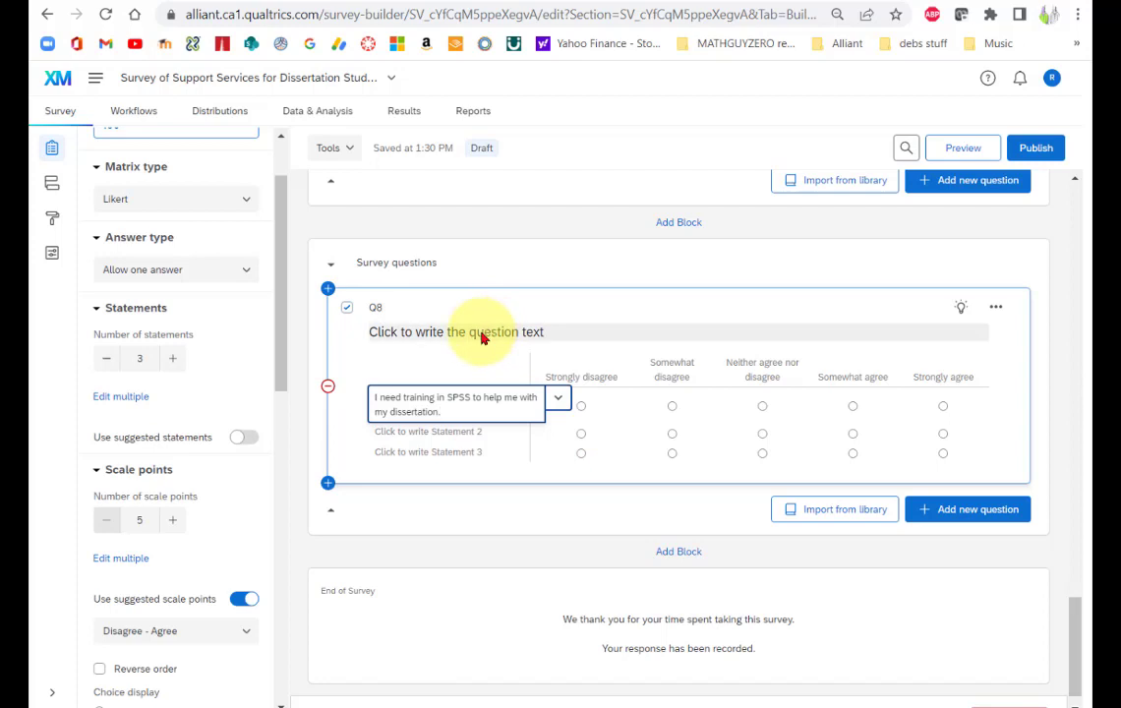
# - Set the matrix question text to "How strongly would you agree with the following statements?", copying the wording from Word and making "statement" plural
pyautogui.click(497, 337)
pyautogui.write('How')
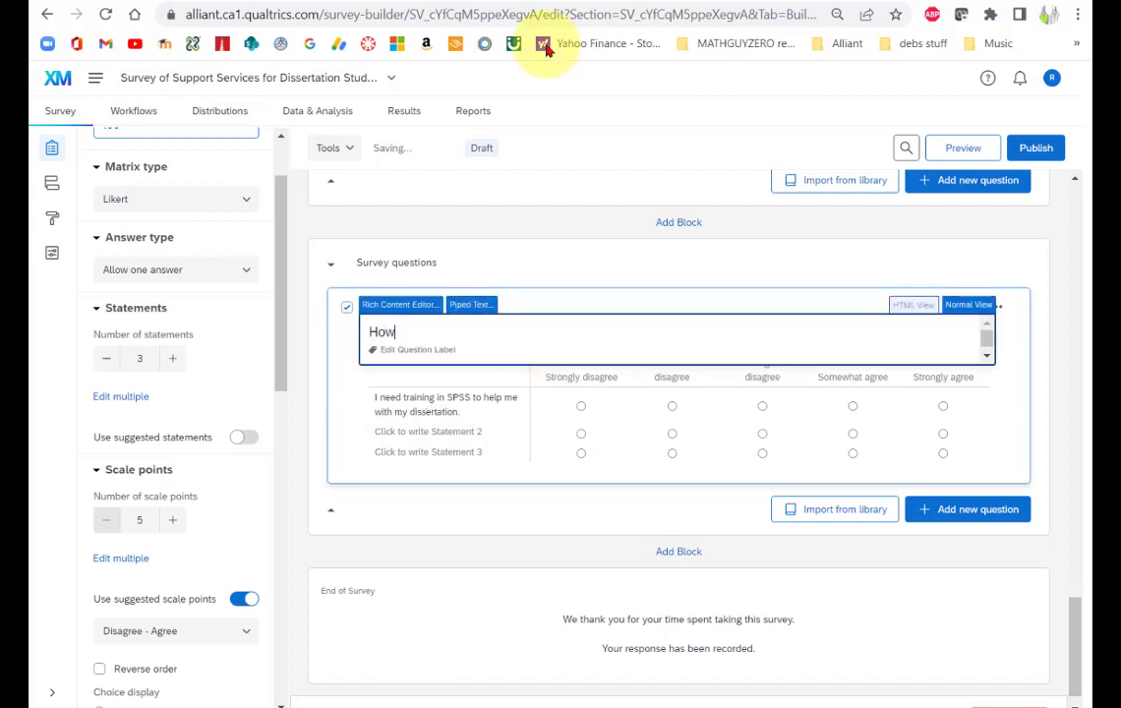
pyautogui.moveTo(375, 700)
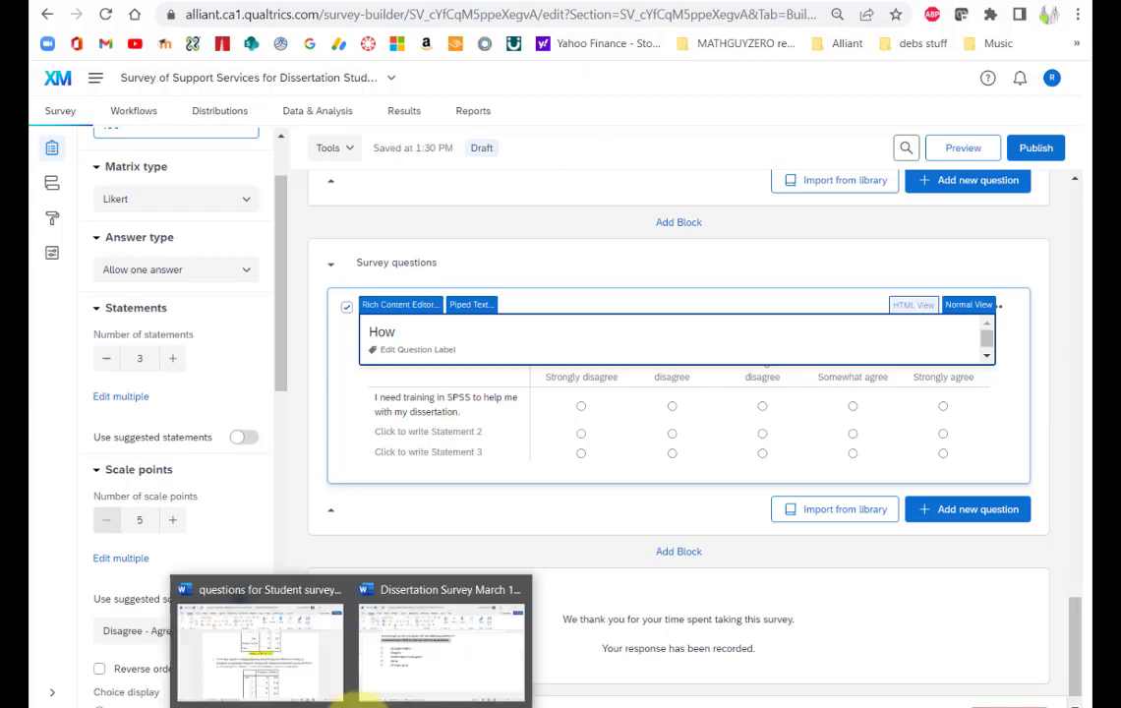
pyautogui.click(409, 657)
pyautogui.scroll(2, 374, 359)
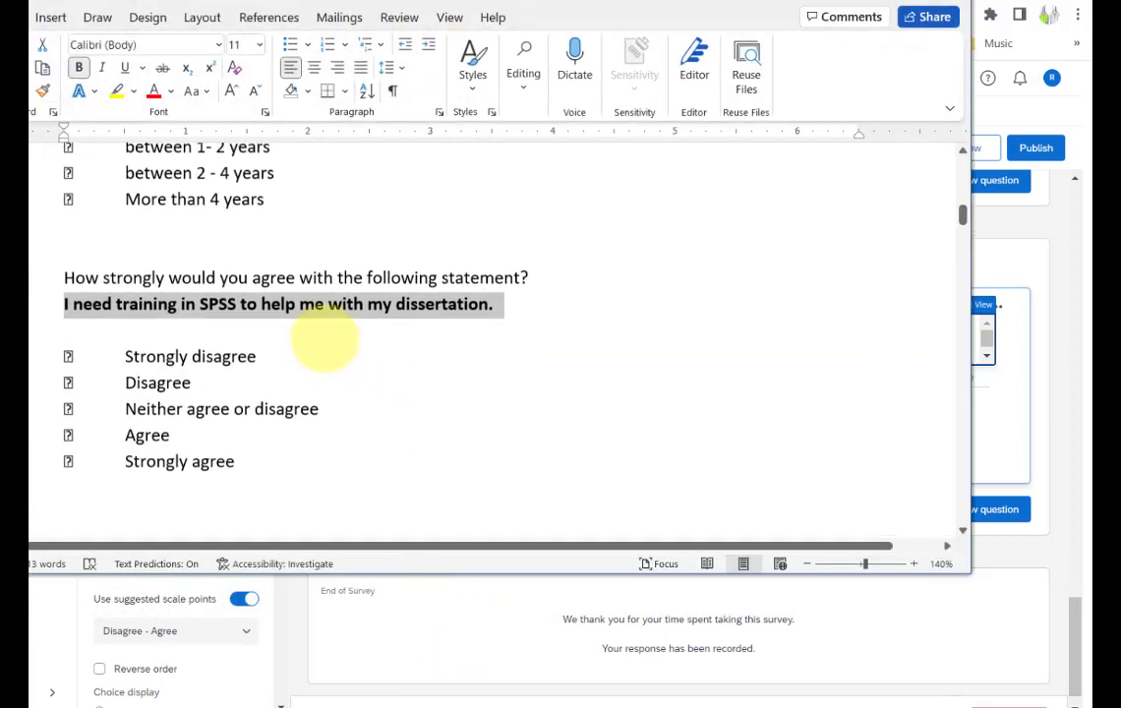
pyautogui.moveTo(64, 281); pyautogui.dragTo(588, 282)
pyautogui.hotkey('ctrl', 'c')
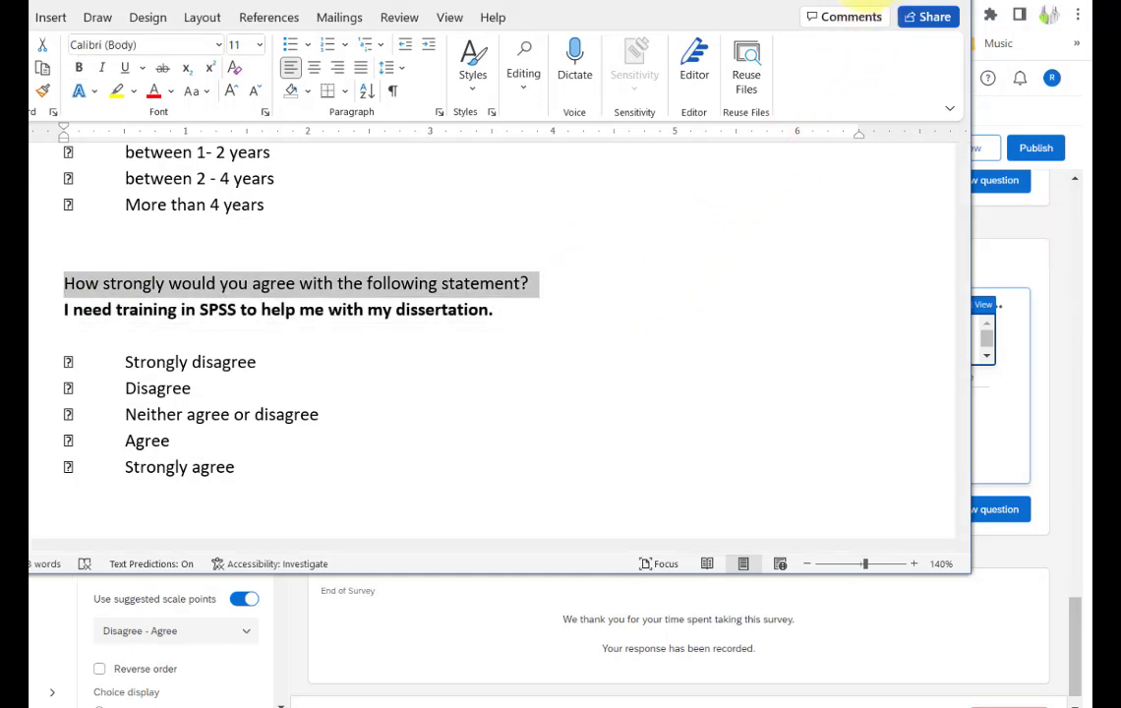
pyautogui.click(863, 1)
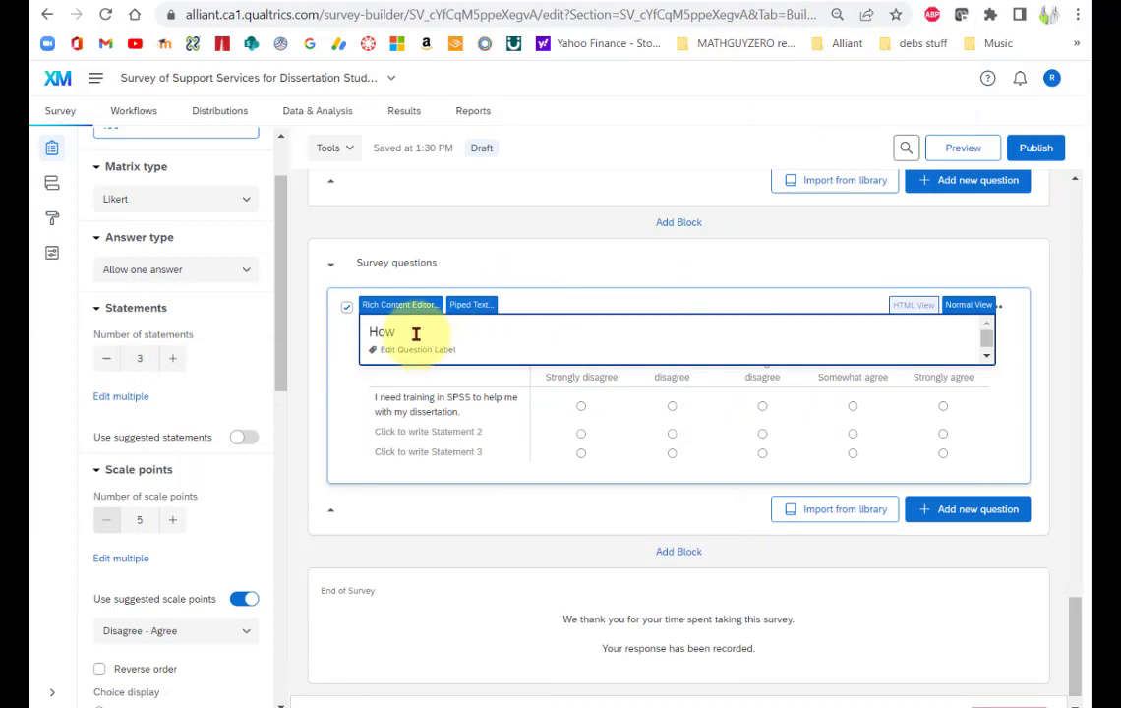
pyautogui.moveTo(413, 332); pyautogui.dragTo(293, 333)
pyautogui.hotkey('ctrl', 'v')
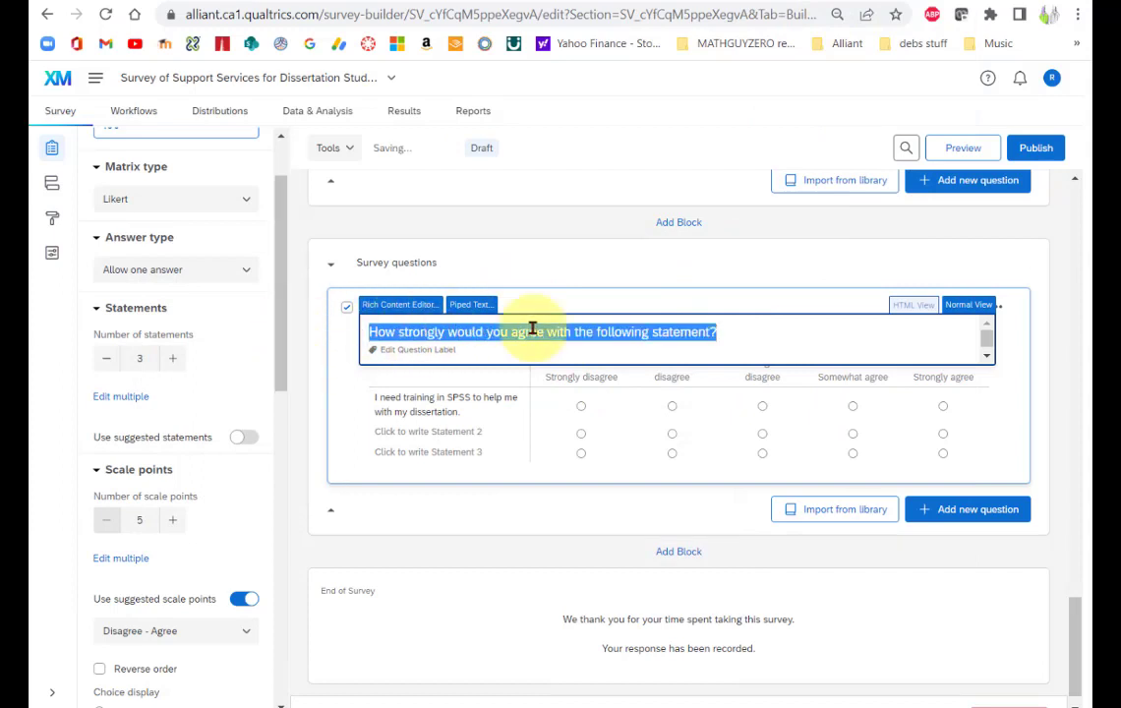
pyautogui.click(712, 329)
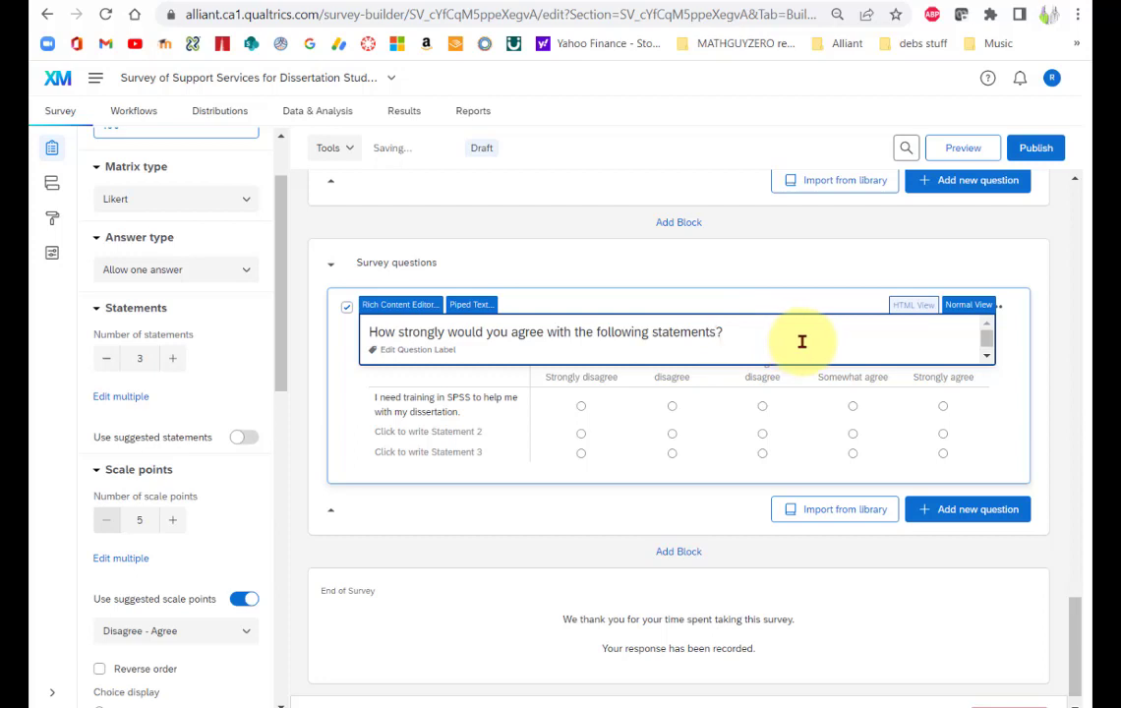
# - Make the entire matrix question text bold in the Rich Content Editor
pyautogui.moveTo(802, 341); pyautogui.dragTo(369, 332)
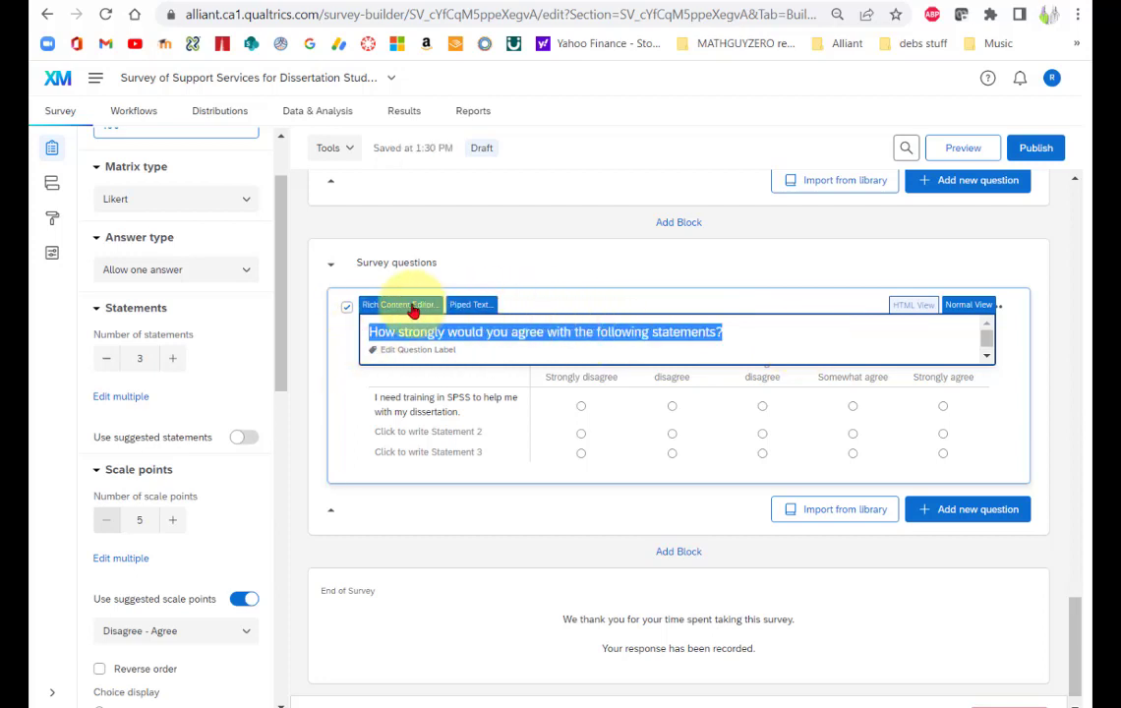
pyautogui.click(413, 308)
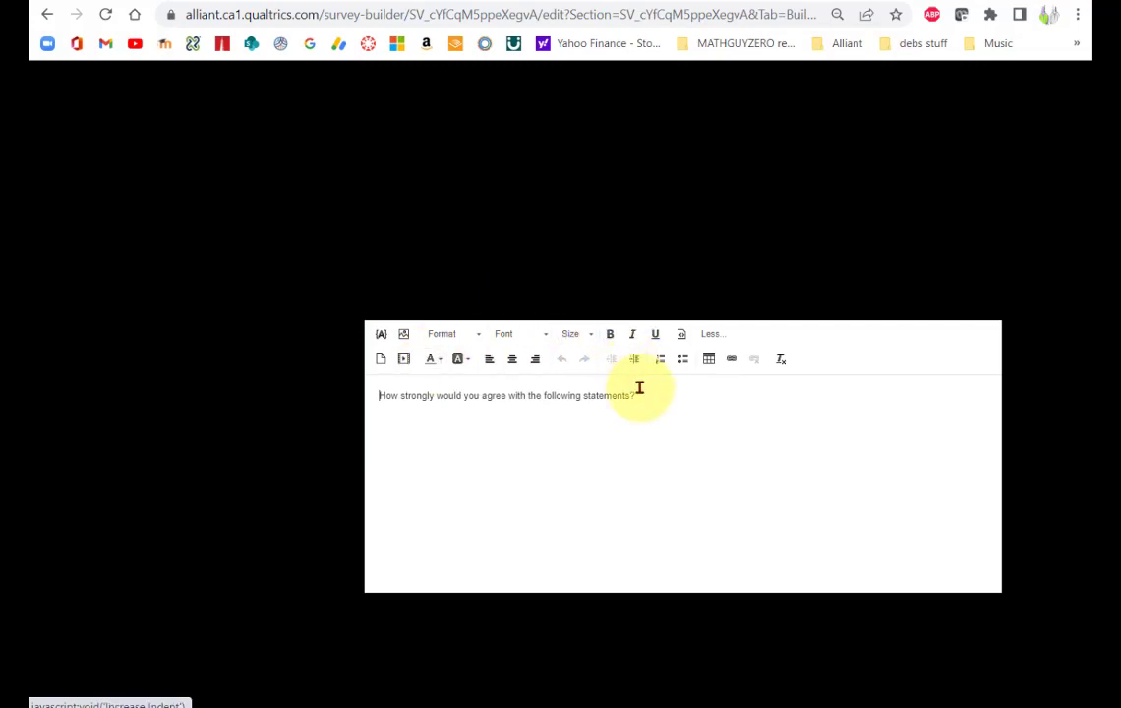
pyautogui.moveTo(639, 393); pyautogui.dragTo(346, 392)
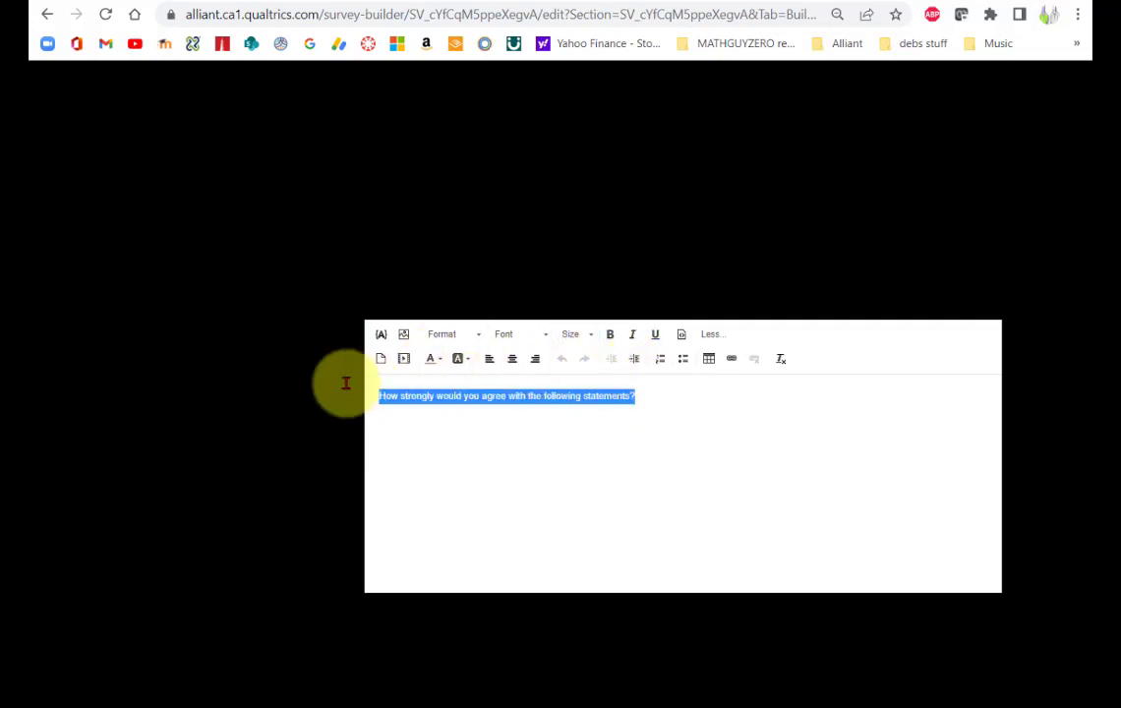
pyautogui.click(610, 334)
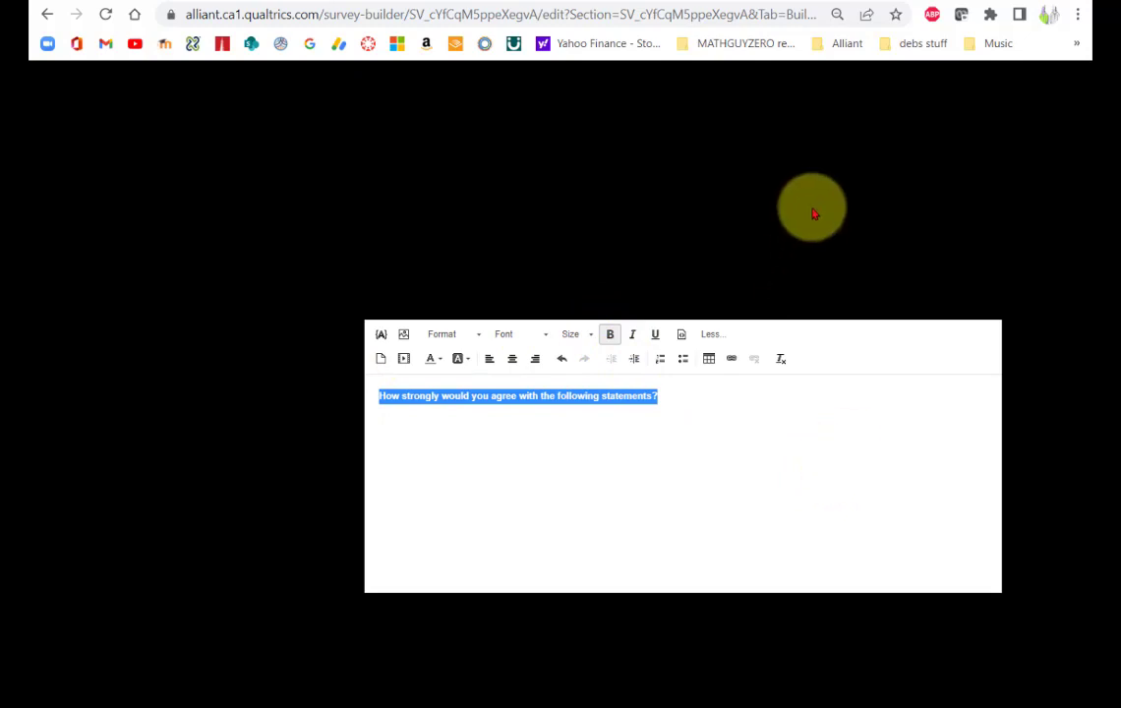
pyautogui.click(813, 212)
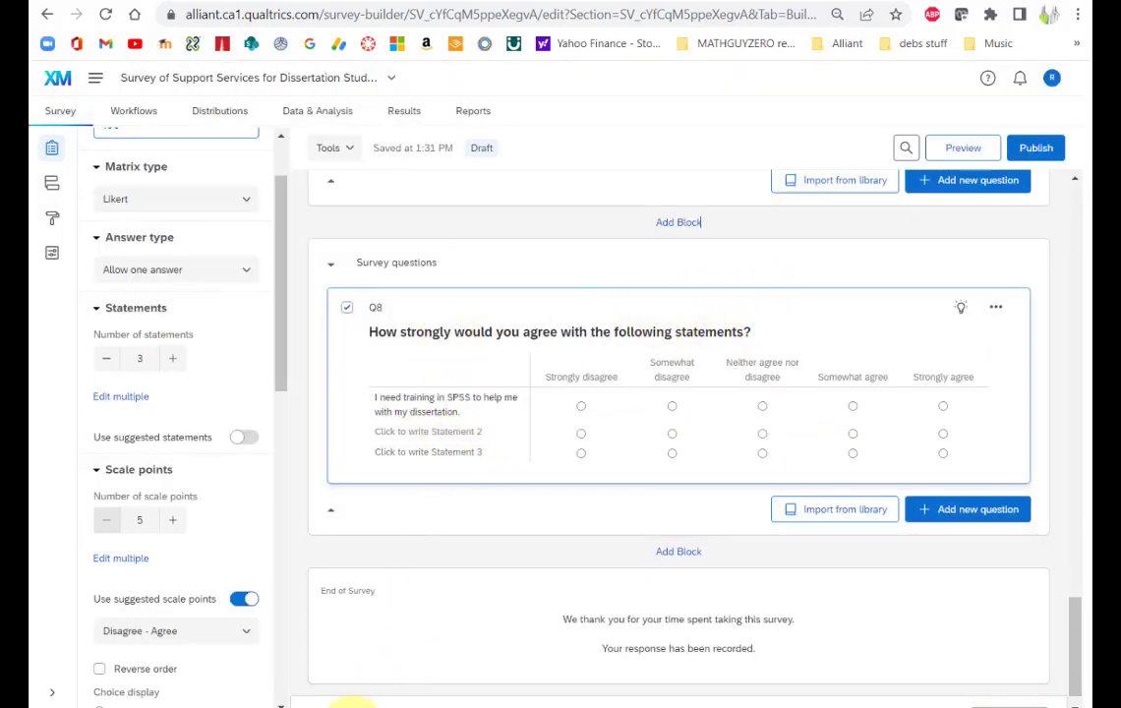
# - Copy "I need IRB support to help me with my dissertation." from the Word survey document into the matrix's second statement in Qualtrics
pyautogui.moveTo(350, 706)
pyautogui.click(370, 656)
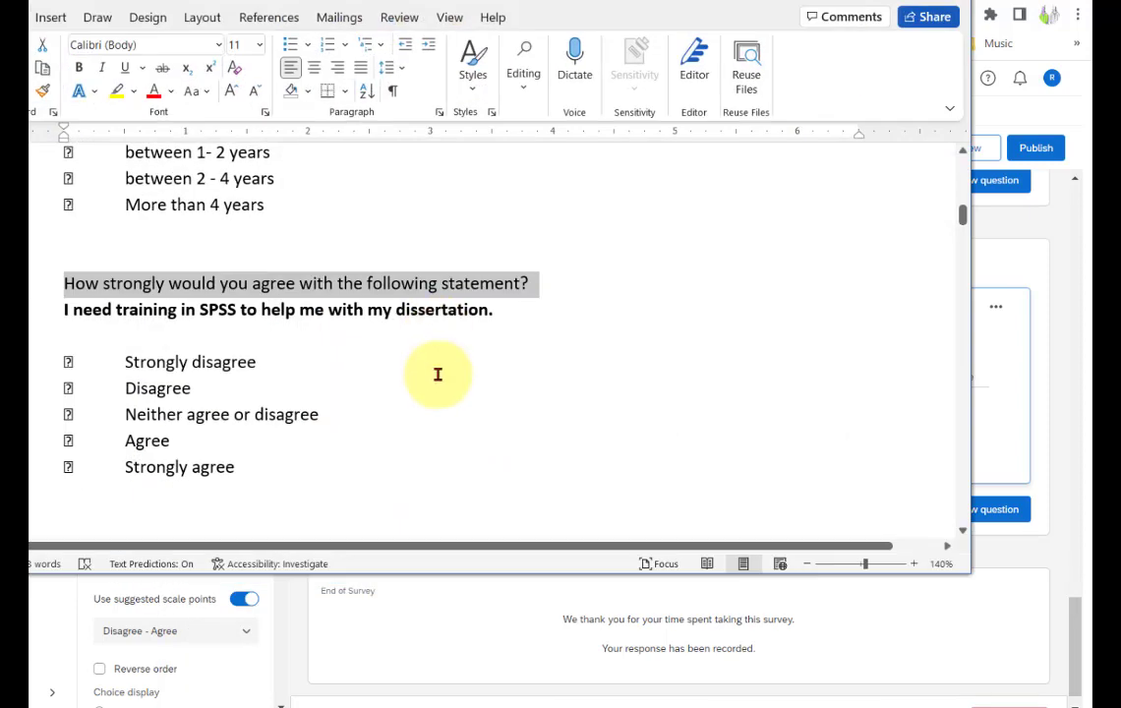
pyautogui.click(436, 376)
pyautogui.scroll(-3, 437, 377)
pyautogui.scroll(5, 438, 377)
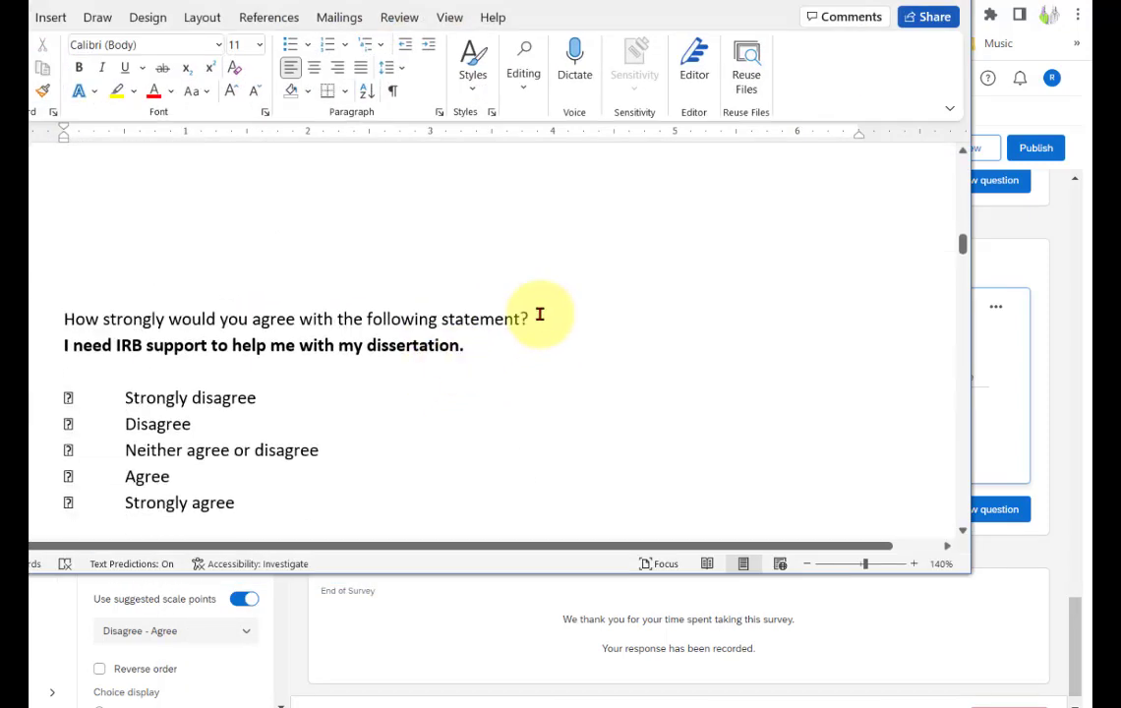
pyautogui.click(510, 345)
pyautogui.moveTo(360, 363); pyautogui.dragTo(50, 338)
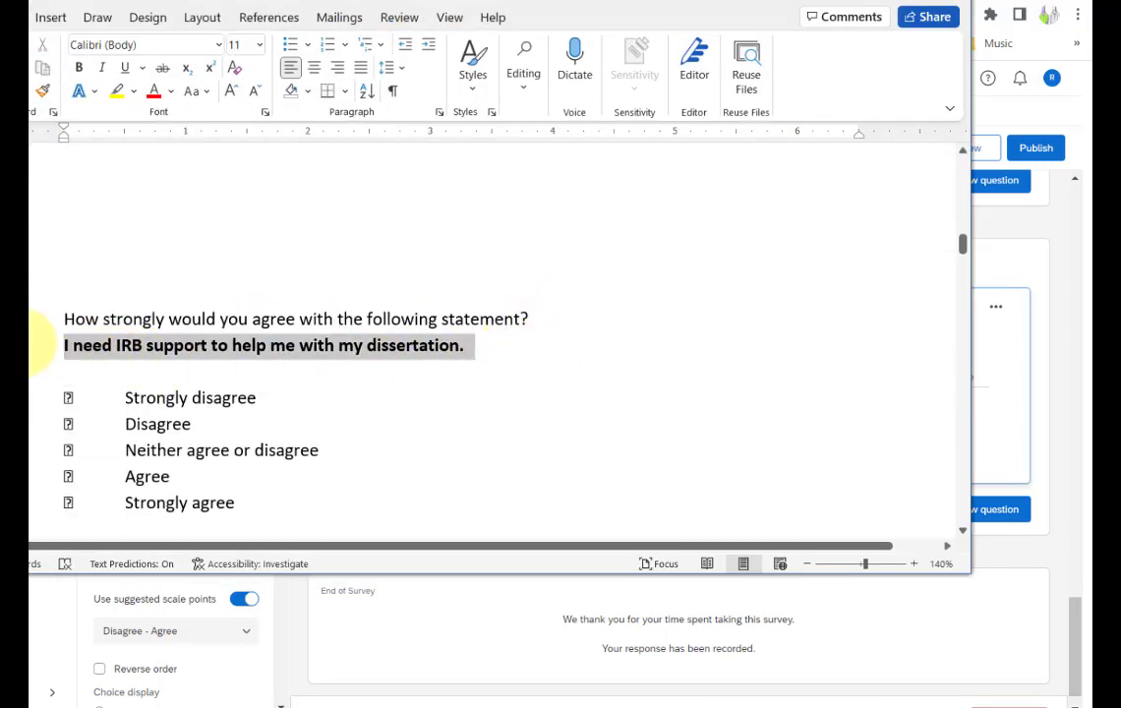
pyautogui.rightClick(285, 362)
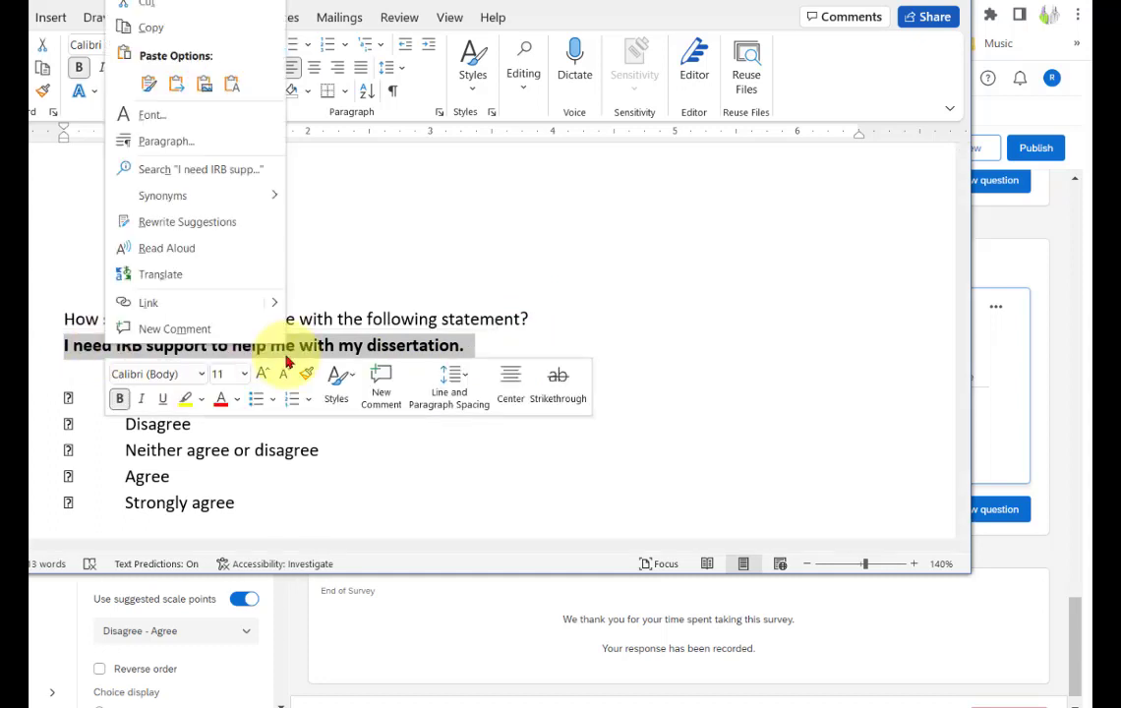
pyautogui.click(151, 26)
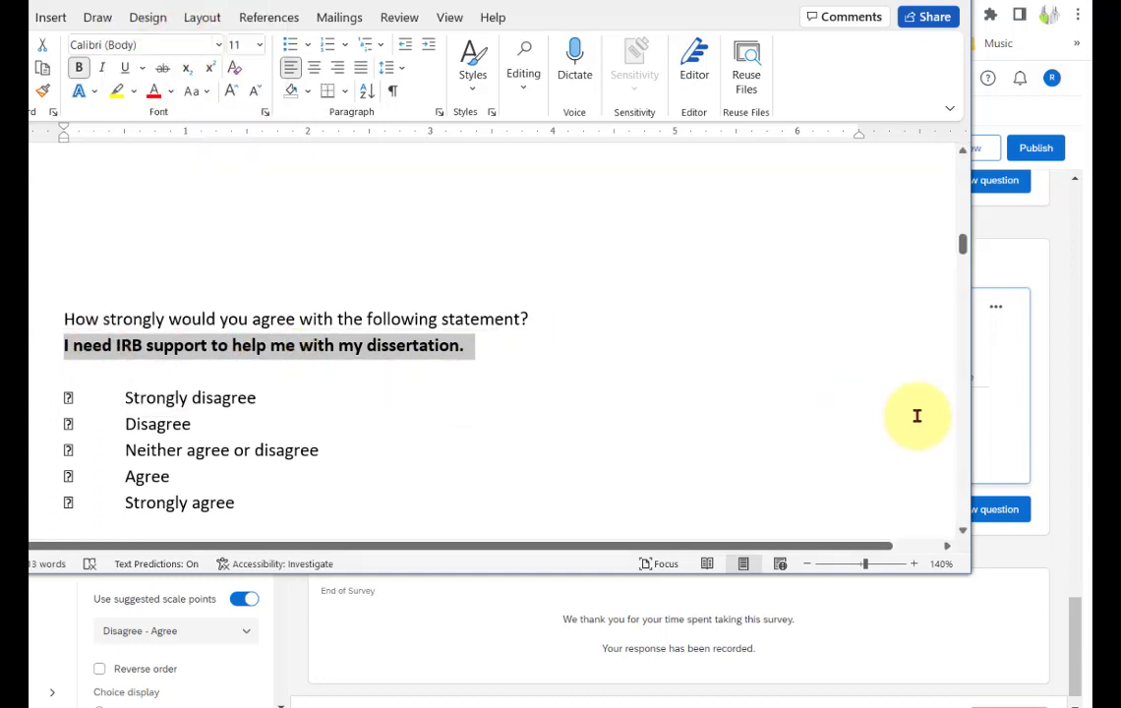
pyautogui.click(1025, 423)
pyautogui.click(428, 433)
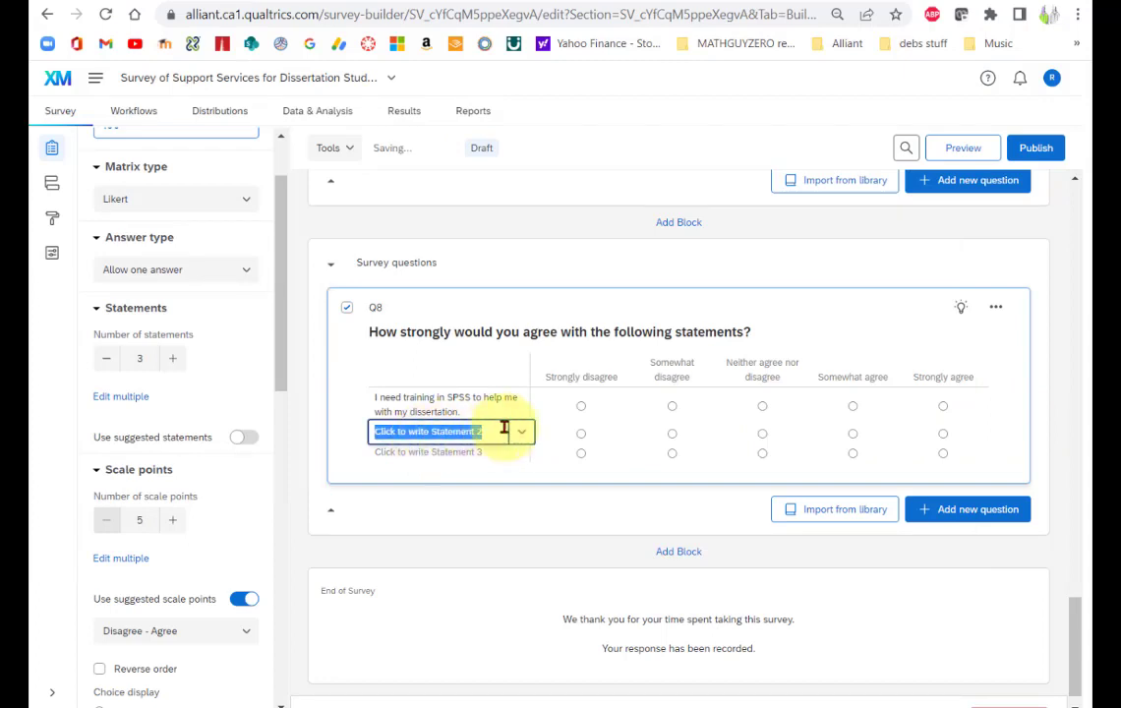
pyautogui.hotkey('ctrl', 'v')
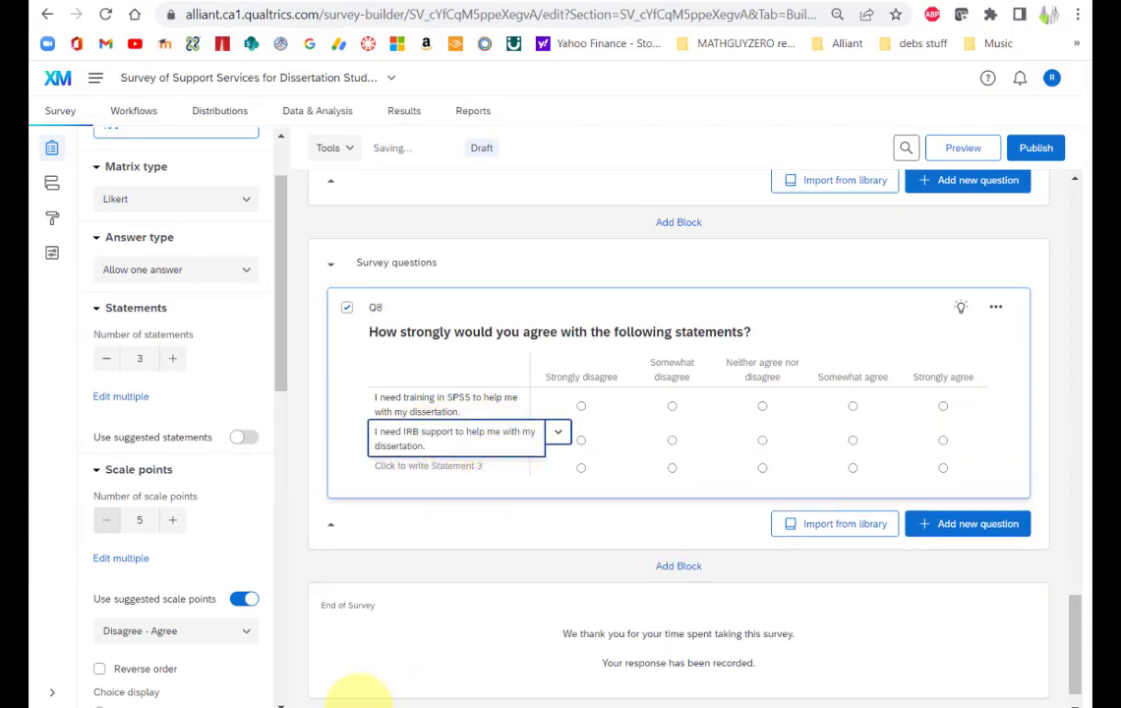
# - Try to copy "I need Literature Review support to help me with my dissertation." from Word into the matrix's third statement in Qualtrics
pyautogui.moveTo(350, 699)
pyautogui.click(426, 625)
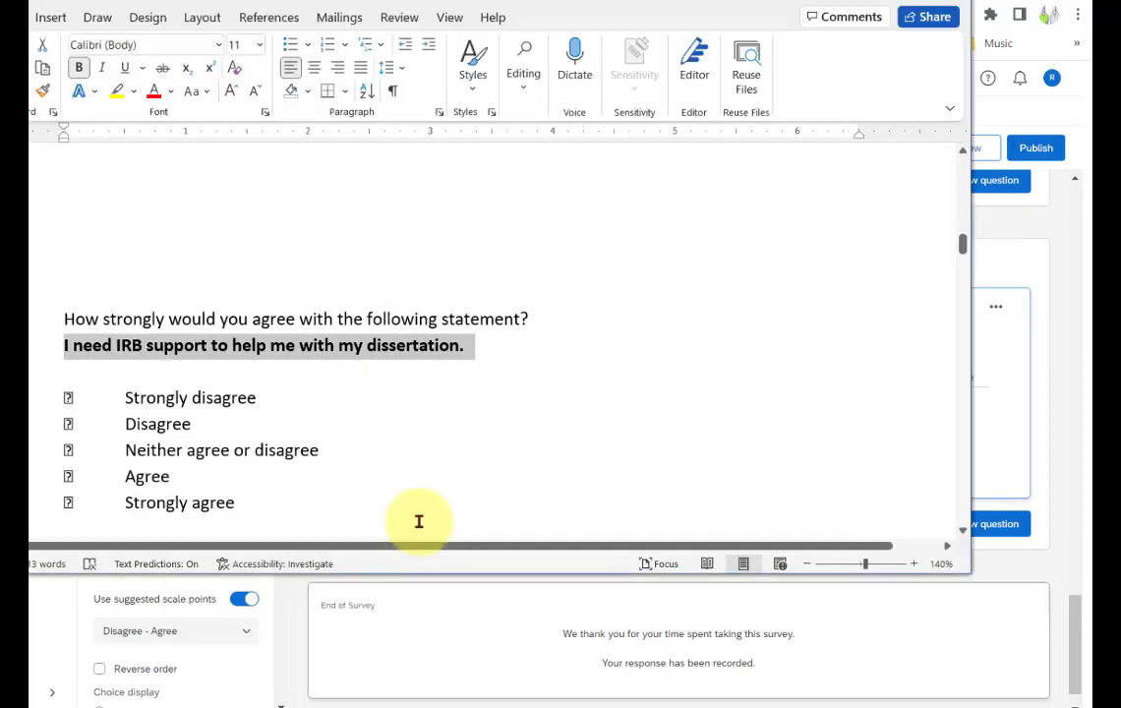
pyautogui.scroll(-3, 427, 442)
pyautogui.scroll(-1, 427, 442)
pyautogui.moveTo(594, 336); pyautogui.dragTo(29, 339)
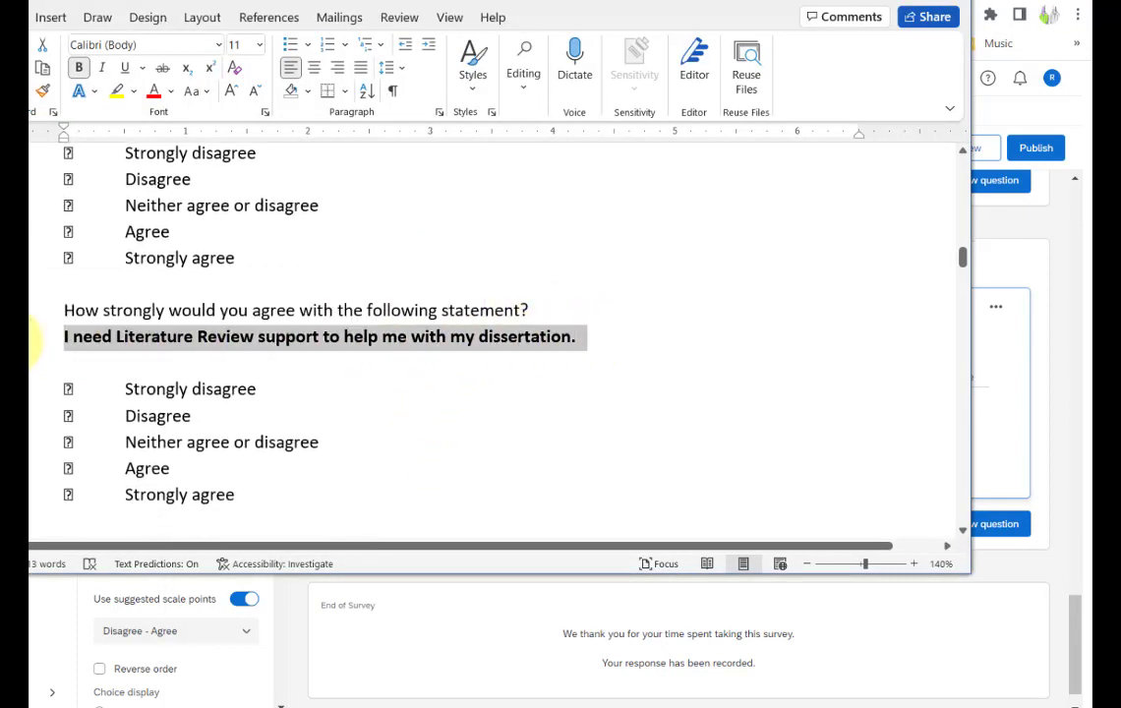
pyautogui.hotkey('ctrl', 'v')
pyautogui.hotkey('alt', 'Tab')
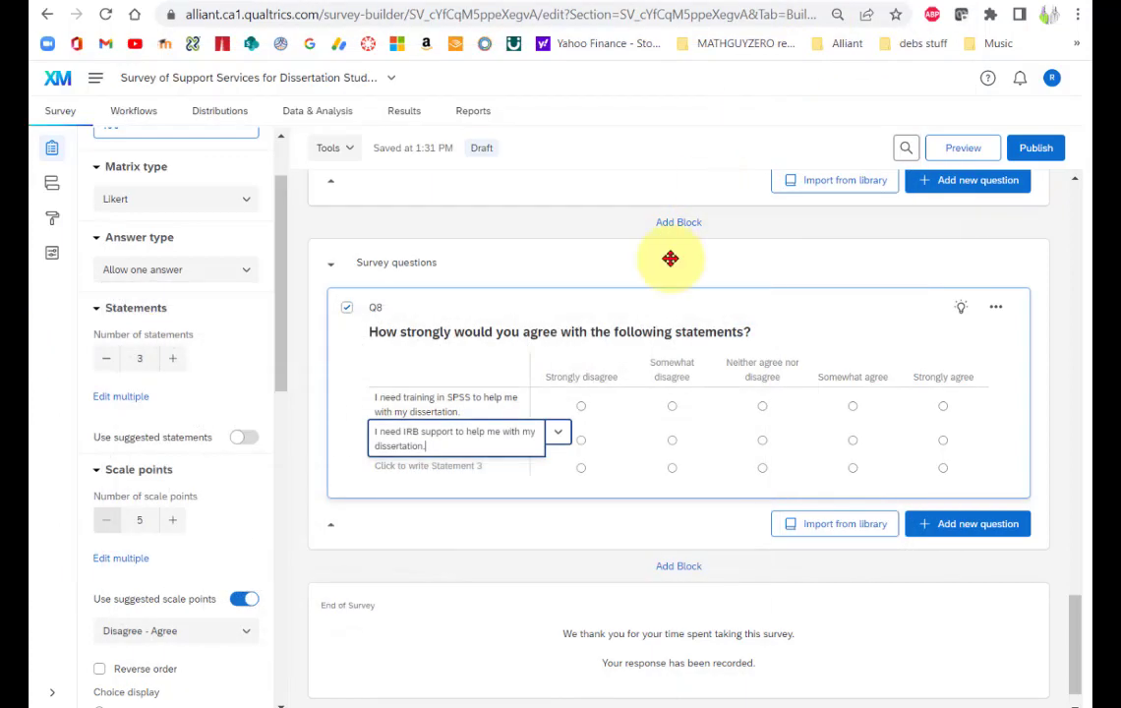
pyautogui.click(469, 468)
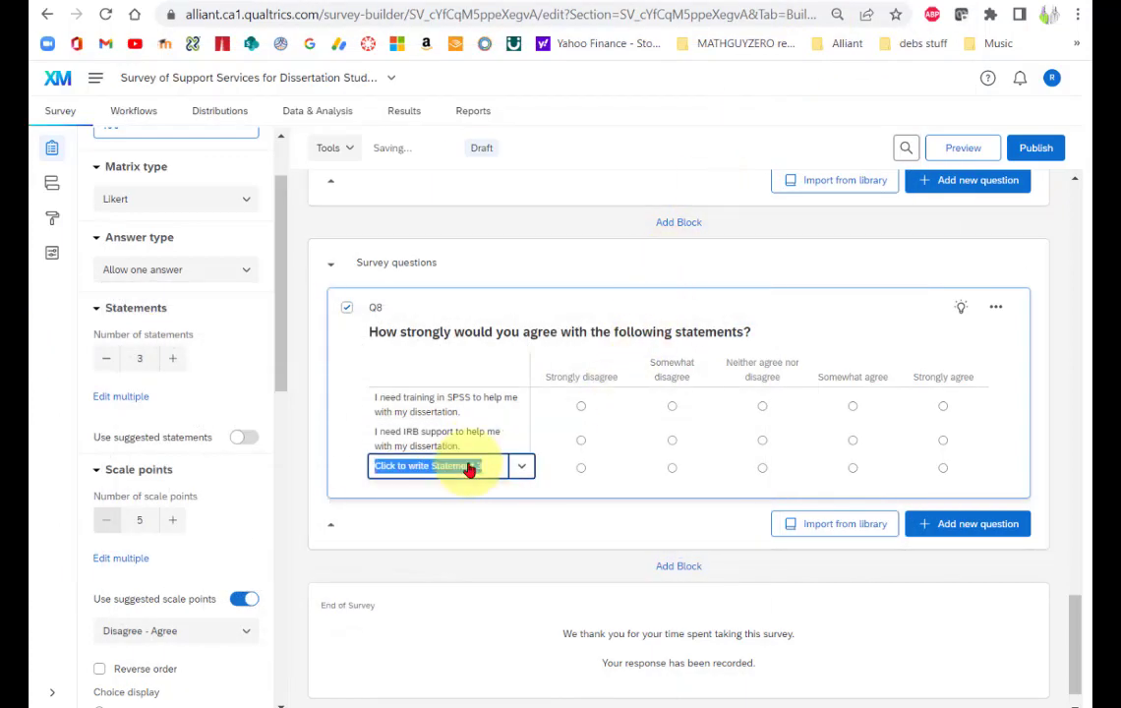
pyautogui.hotkey('ctrl', 'v')
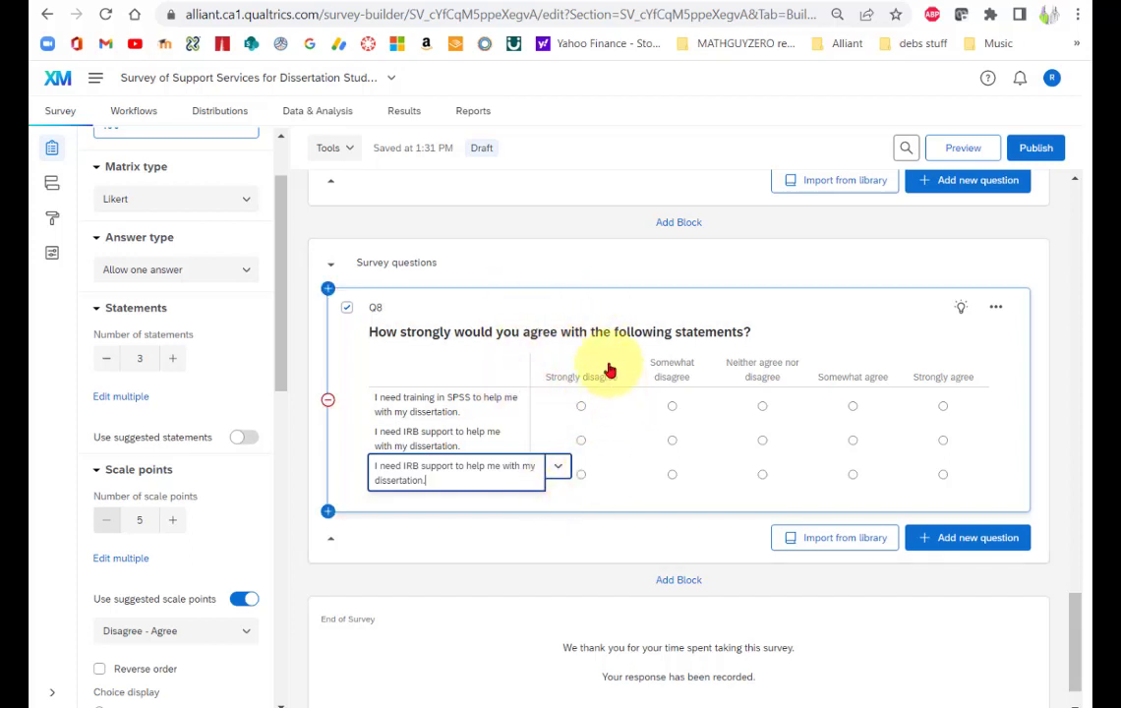
# - Increase the matrix to five statements and copy "I need Proposal Writing support to help me with my dissertation." from Word into the fourth statement
pyautogui.click(171, 360)
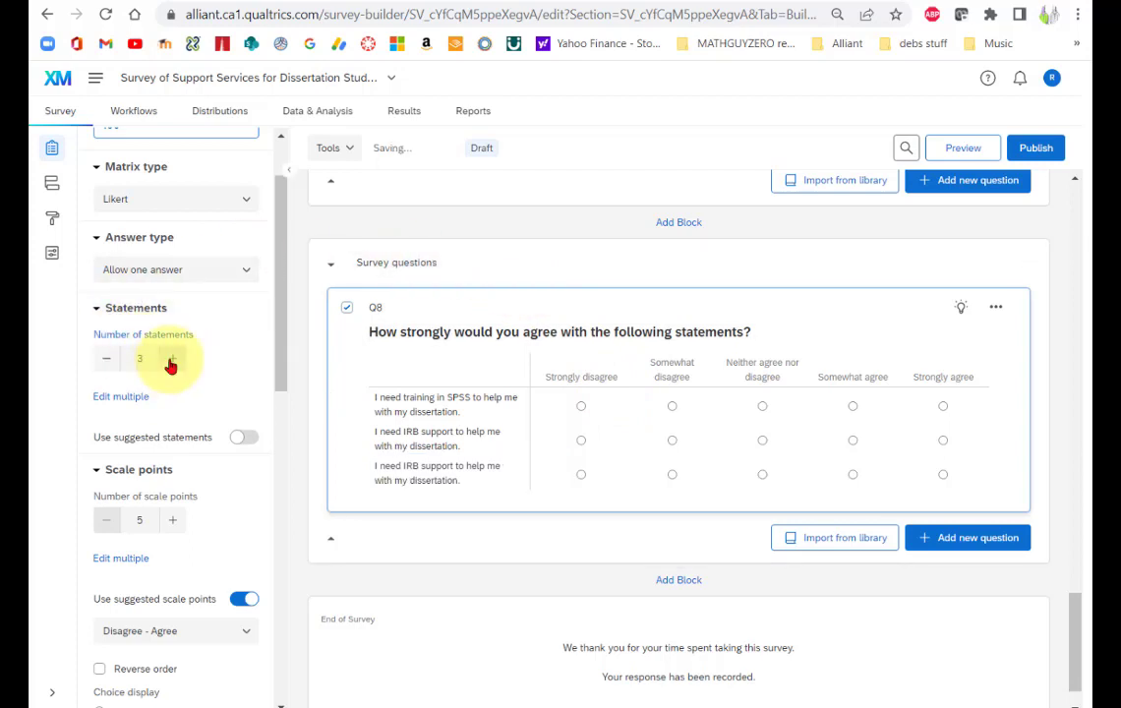
pyautogui.click(171, 360)
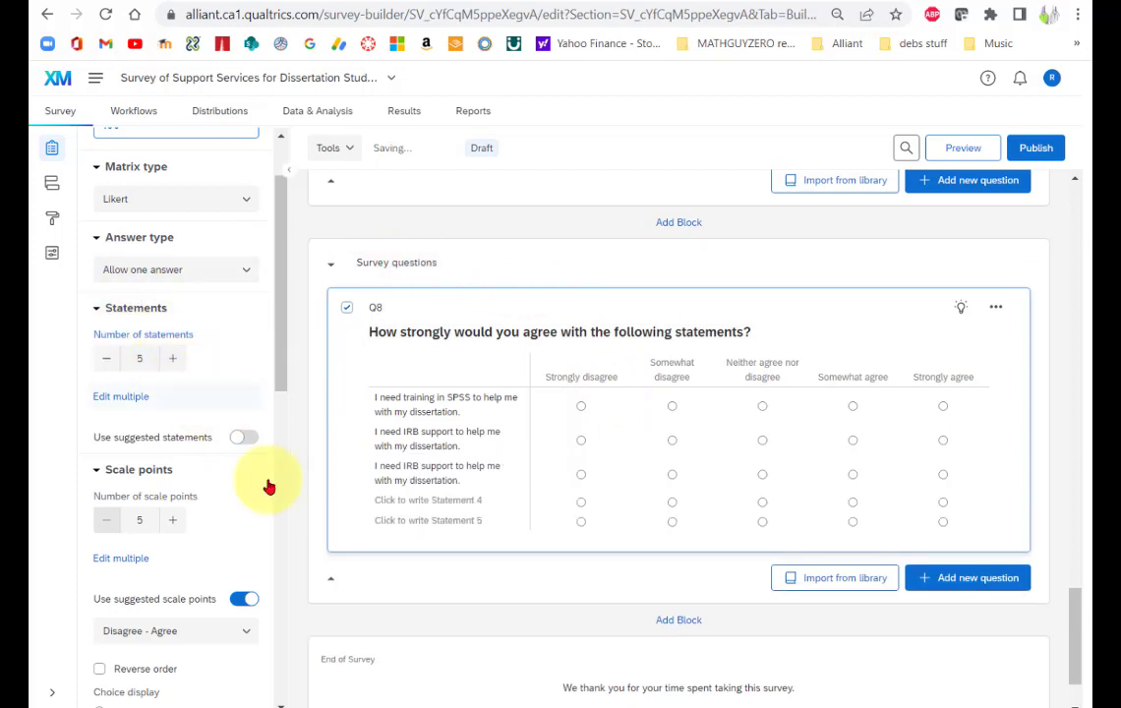
pyautogui.moveTo(345, 706)
pyautogui.click(400, 659)
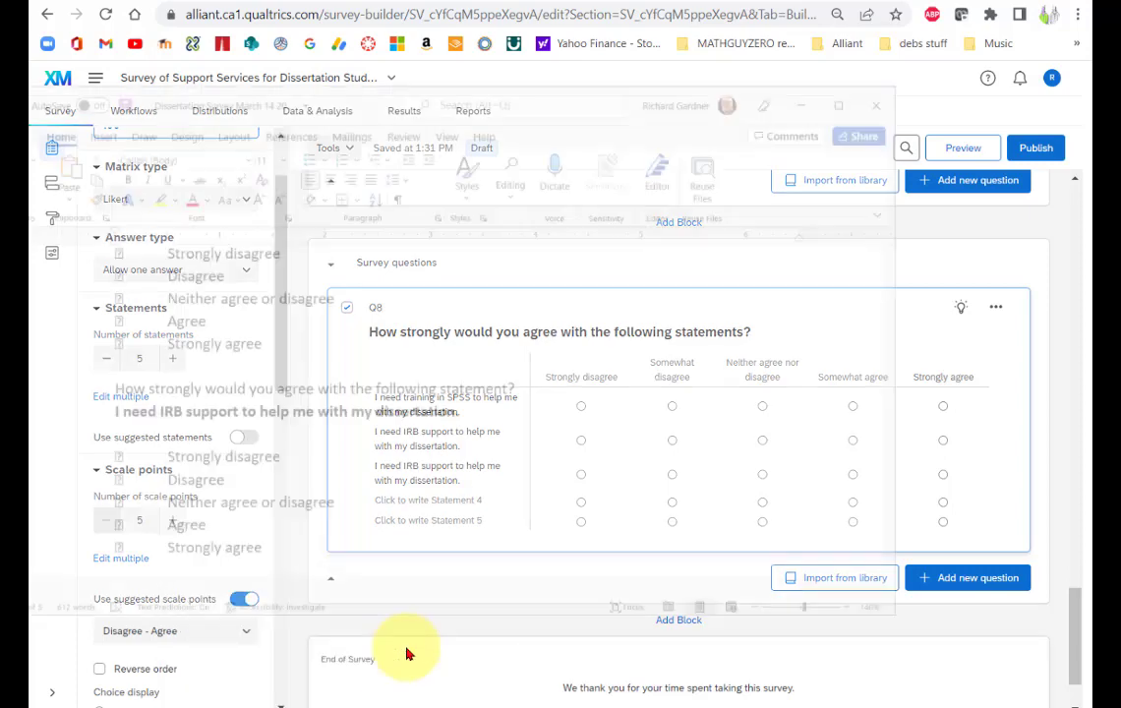
pyautogui.scroll(-5, 501, 438)
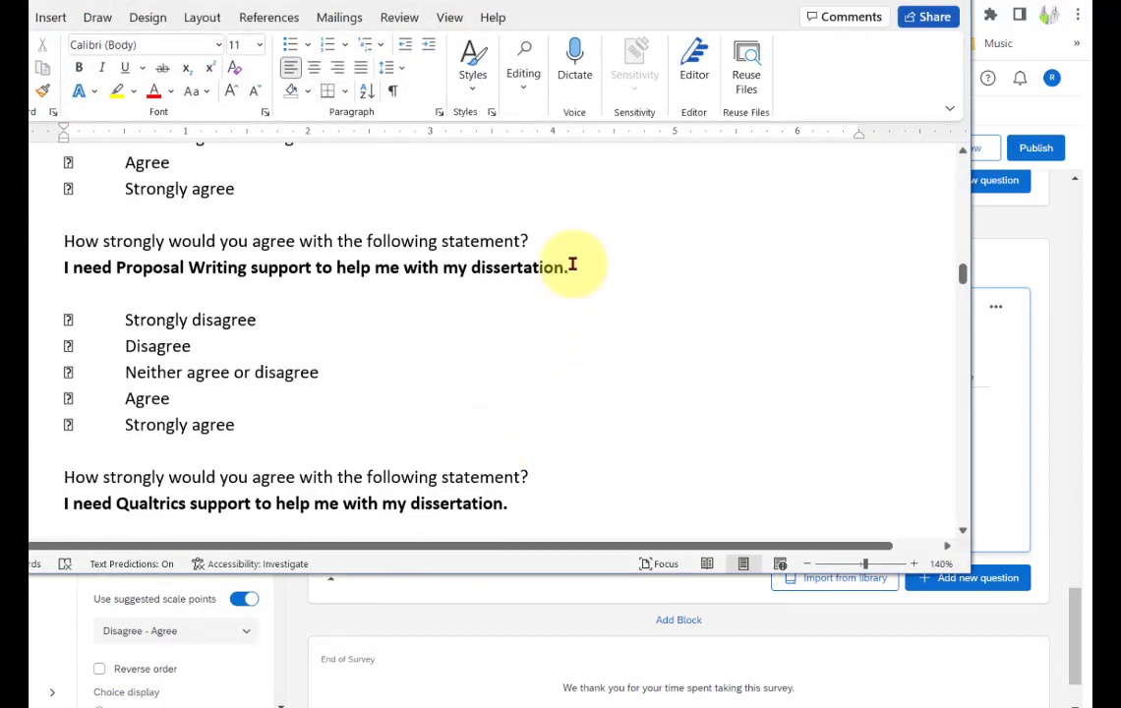
pyautogui.moveTo(570, 264); pyautogui.dragTo(63, 265)
pyautogui.rightClick(136, 277)
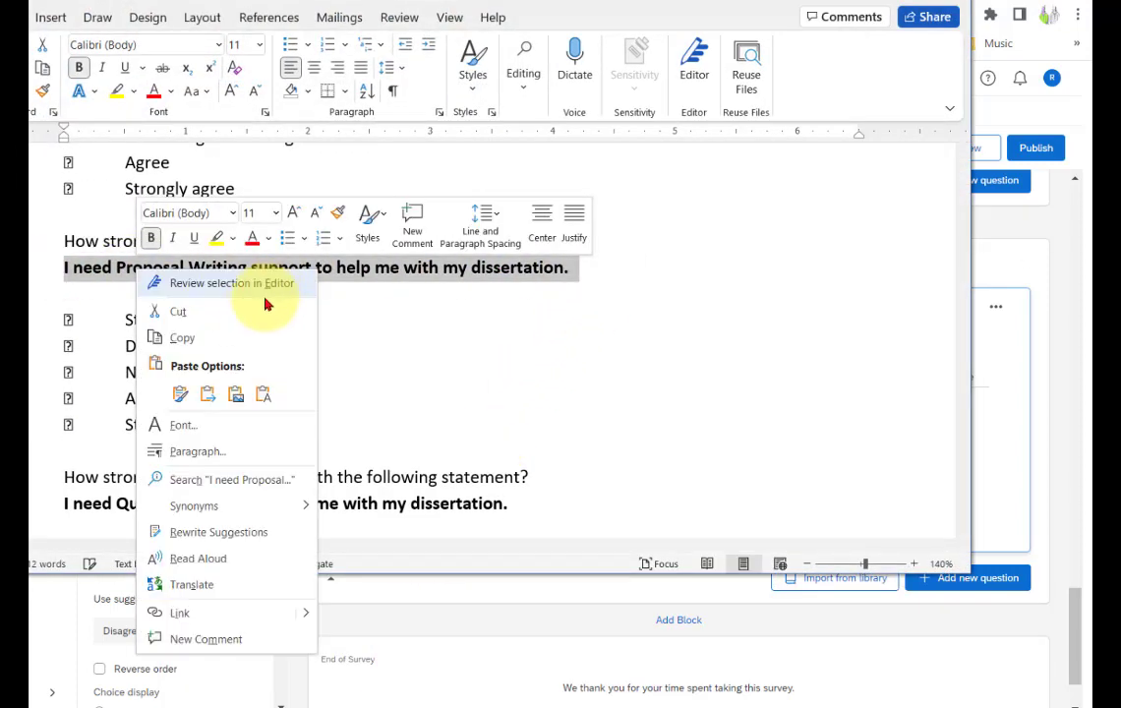
pyautogui.click(210, 337)
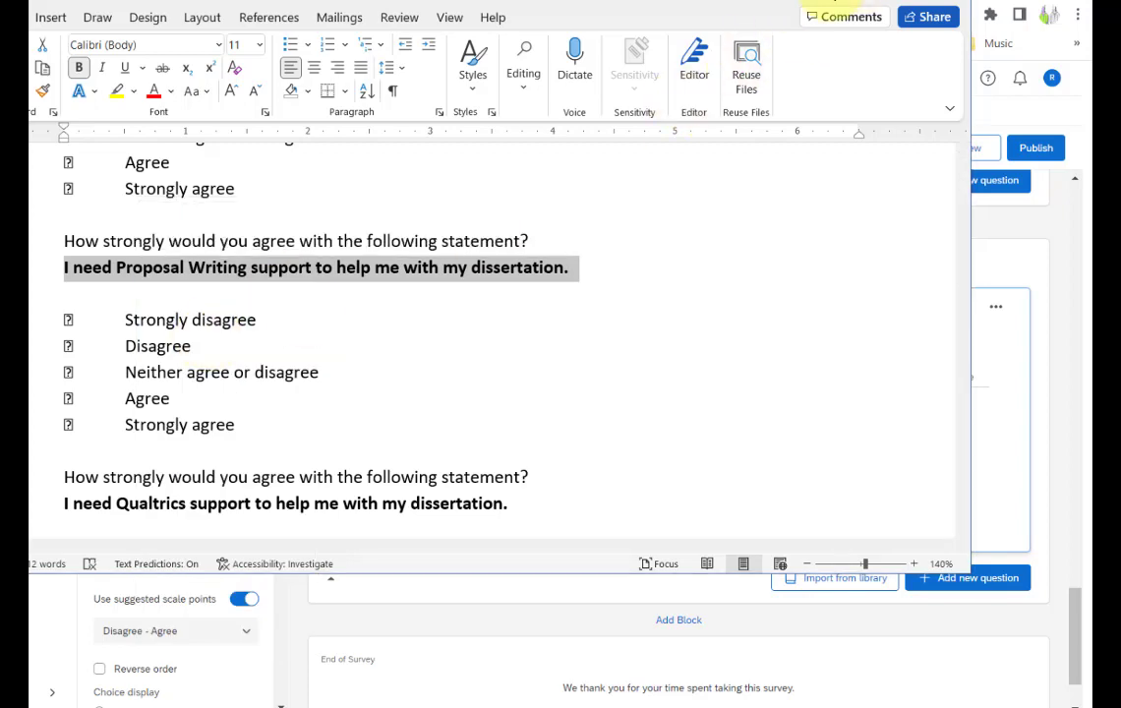
pyautogui.click(852, 1)
pyautogui.click(417, 505)
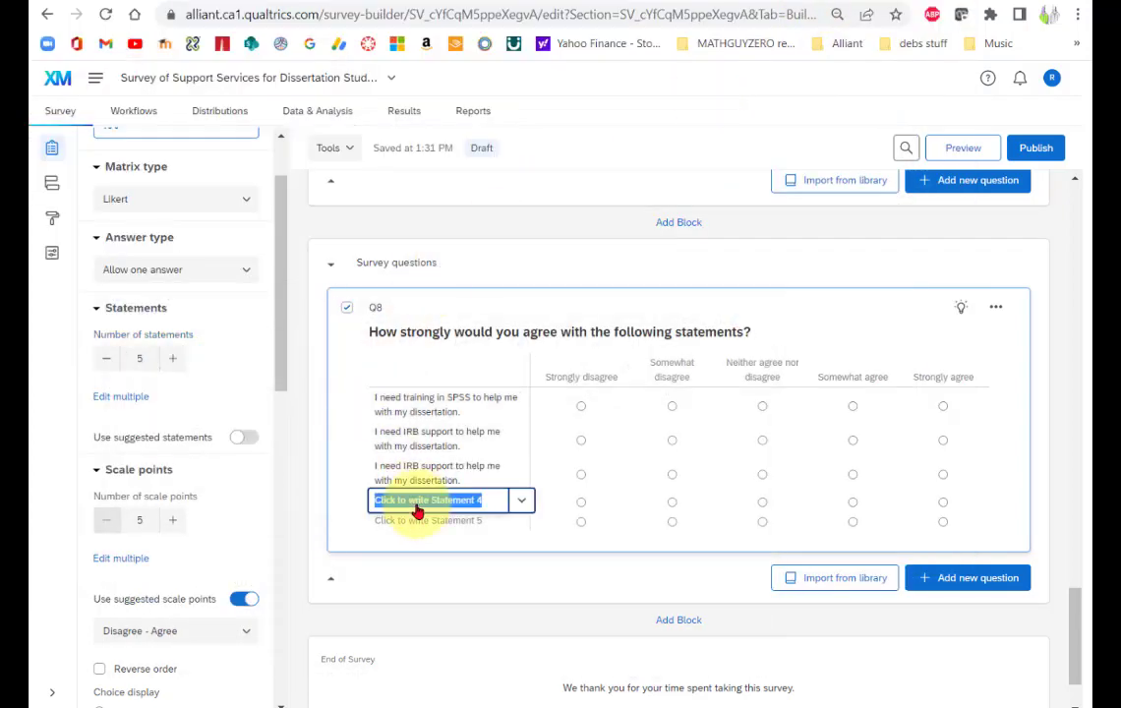
pyautogui.hotkey('ctrl', 'v')
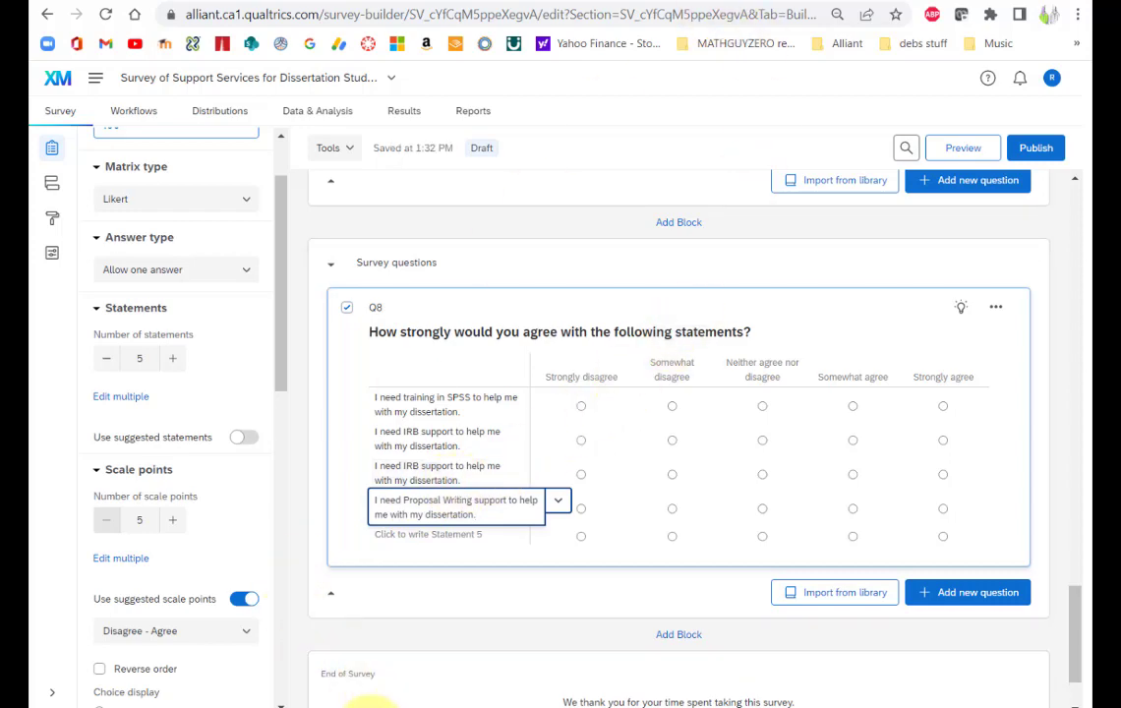
# - Copy "I need Qualtrics support to help me with my dissertation." from the Word survey document into the matrix's fifth statement in Qualtrics
pyautogui.moveTo(369, 698)
pyautogui.click(388, 677)
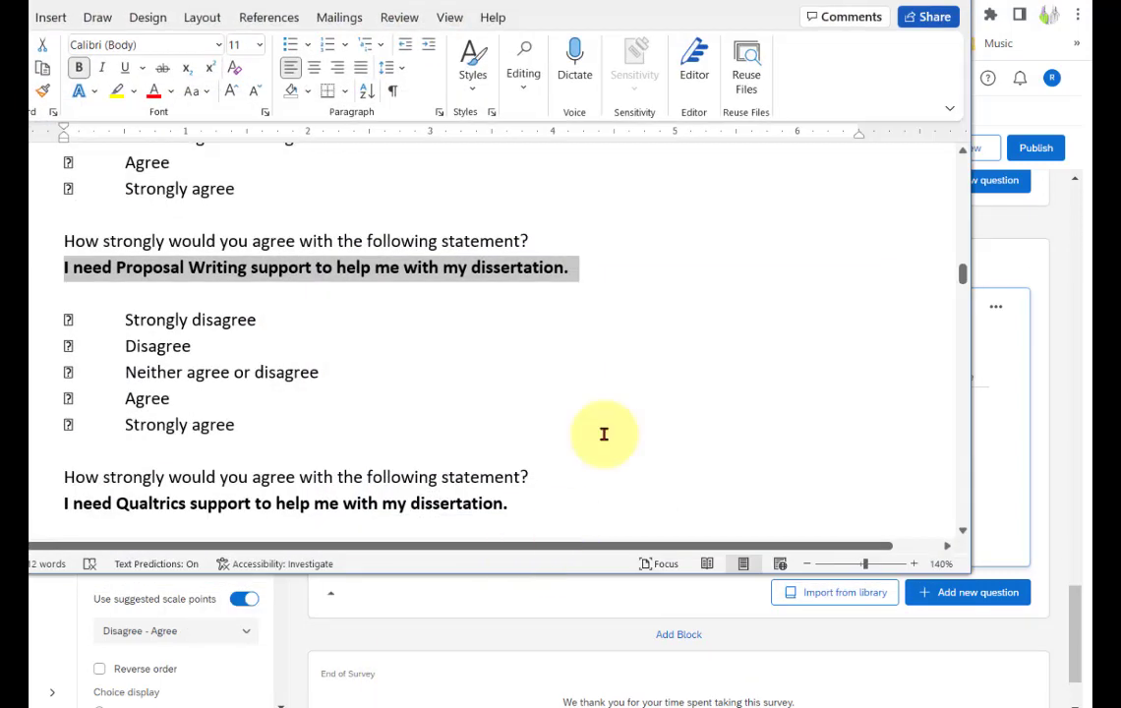
pyautogui.scroll(-2, 560, 407)
pyautogui.moveTo(506, 323); pyautogui.dragTo(30, 325)
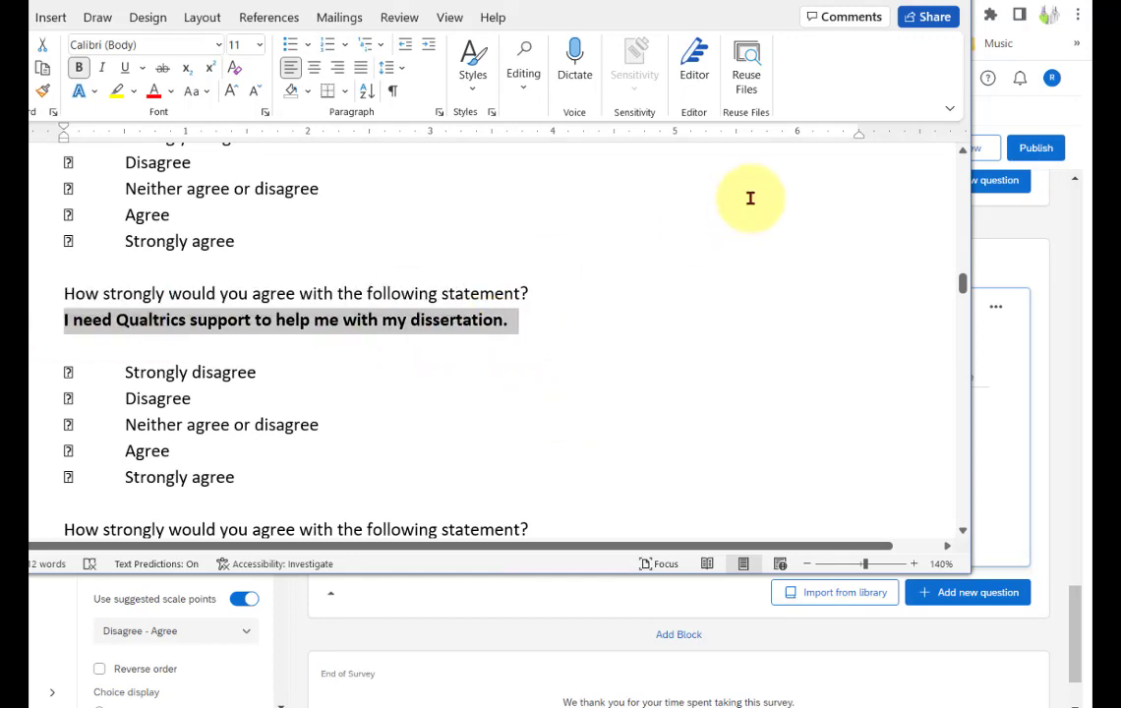
pyautogui.hotkey('alt', 'Tab')
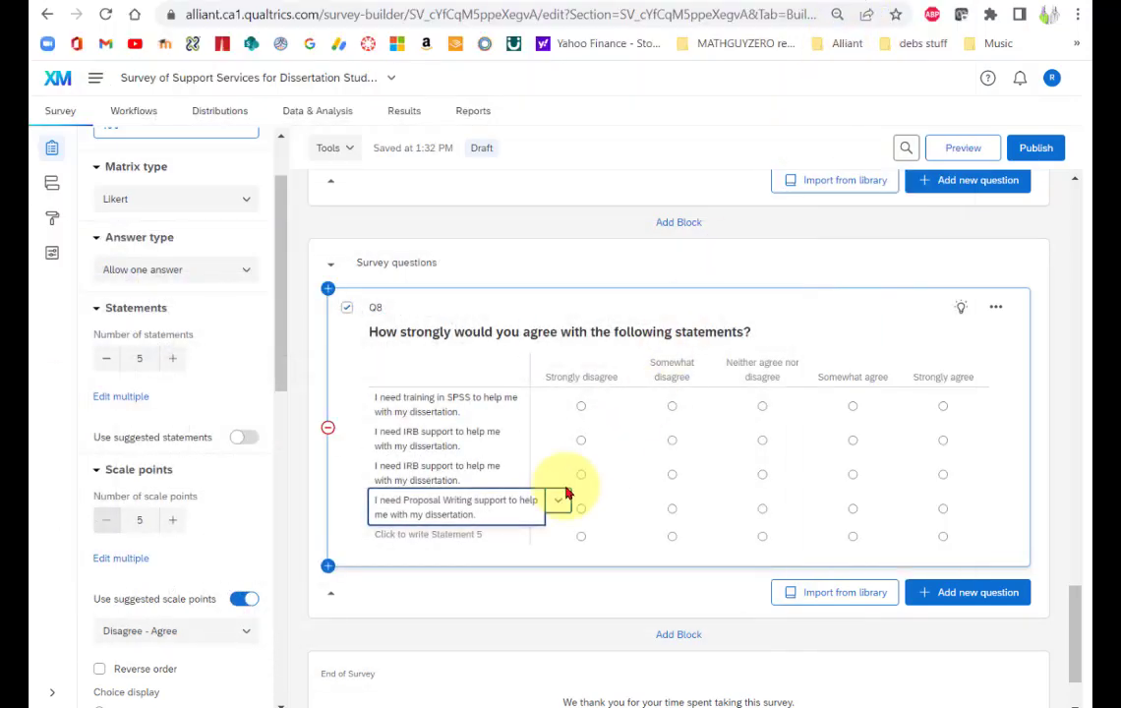
pyautogui.click(469, 538)
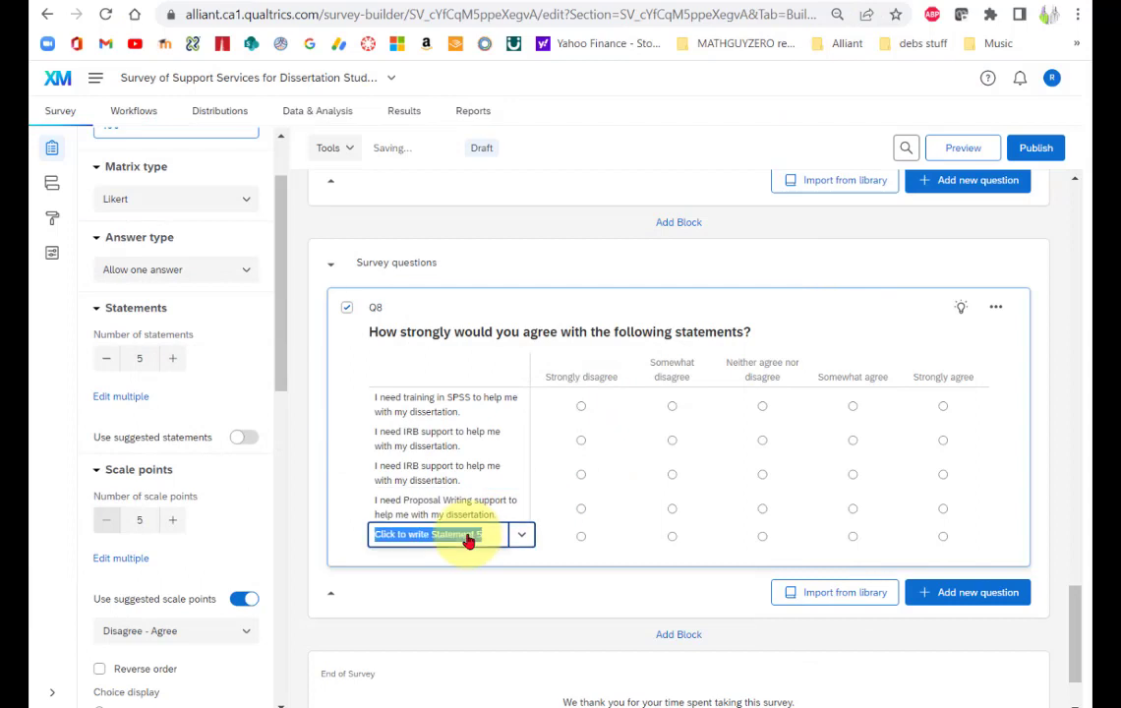
pyautogui.hotkey('ctrl', 'v')
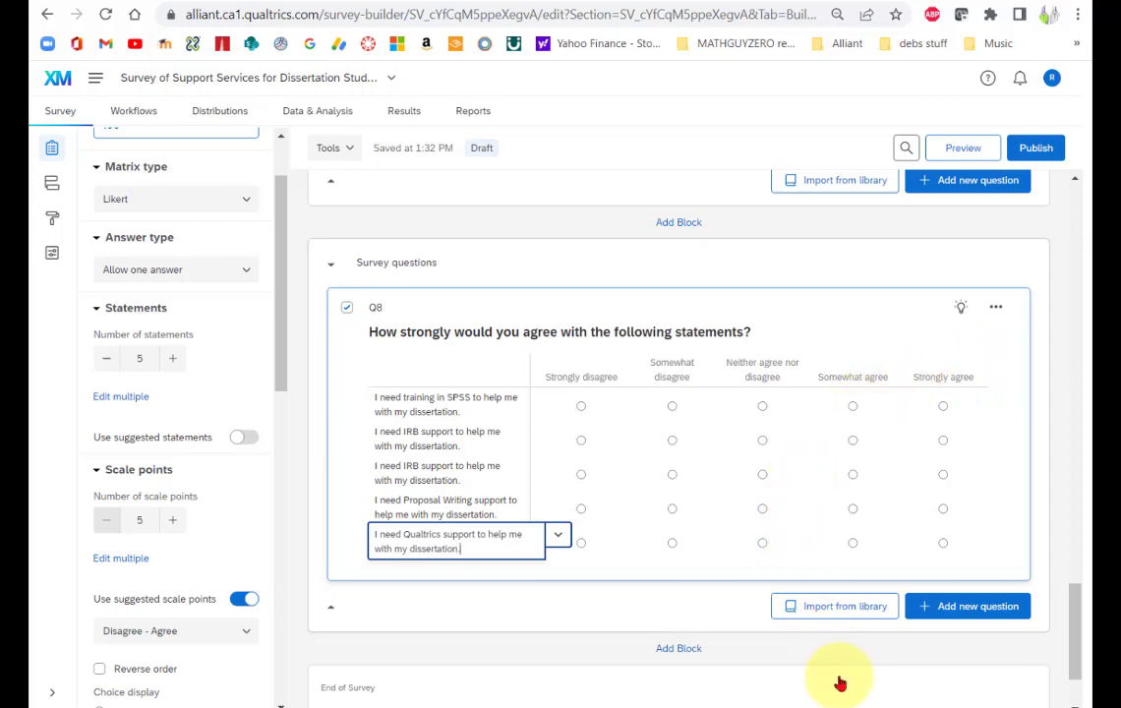
# - Examine the default thank-you message in the End of Survey element
pyautogui.scroll(-2, 1026, 661)
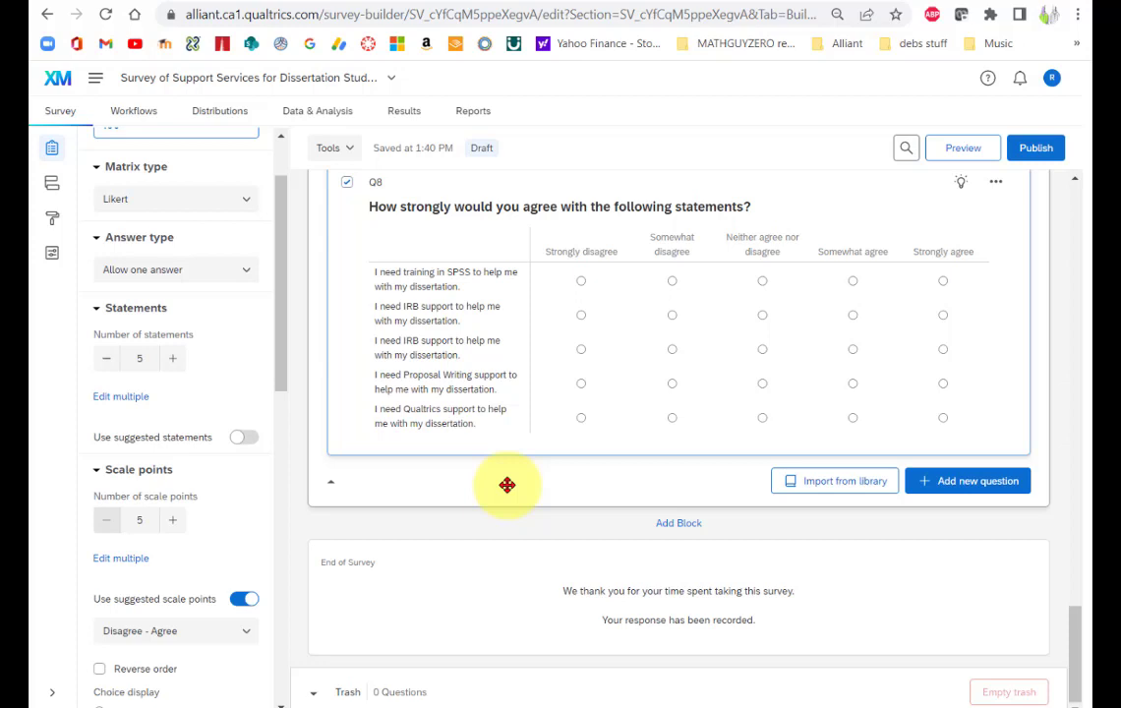
pyautogui.click(496, 580)
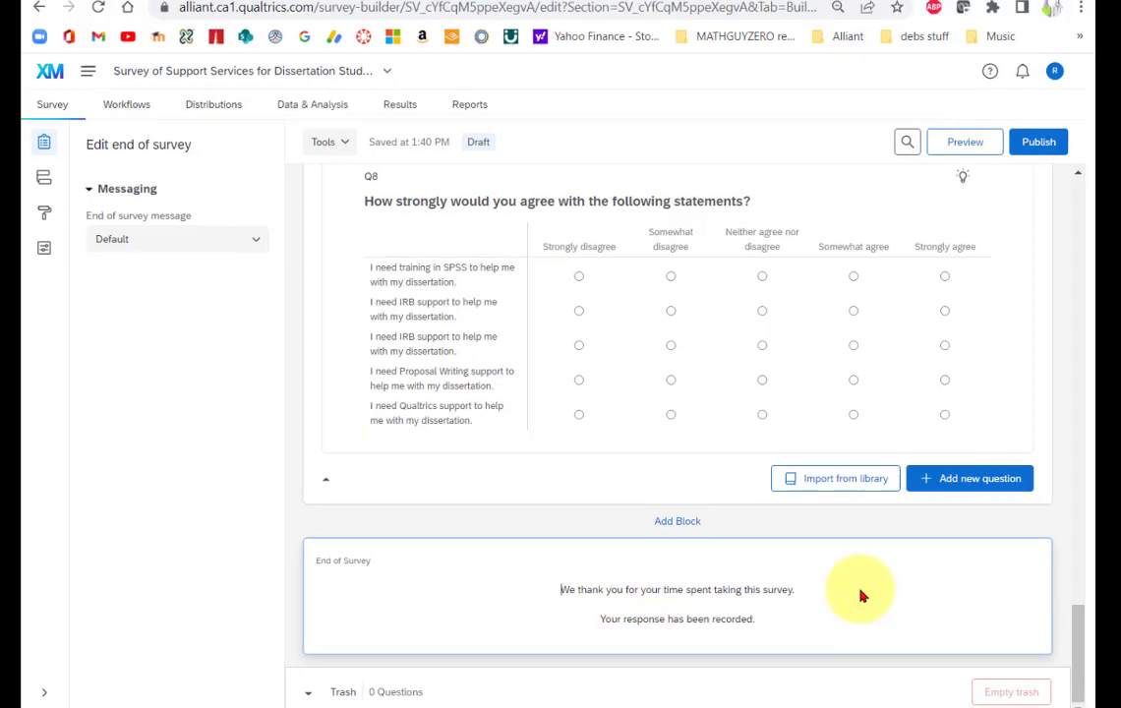
pyautogui.press('Down')
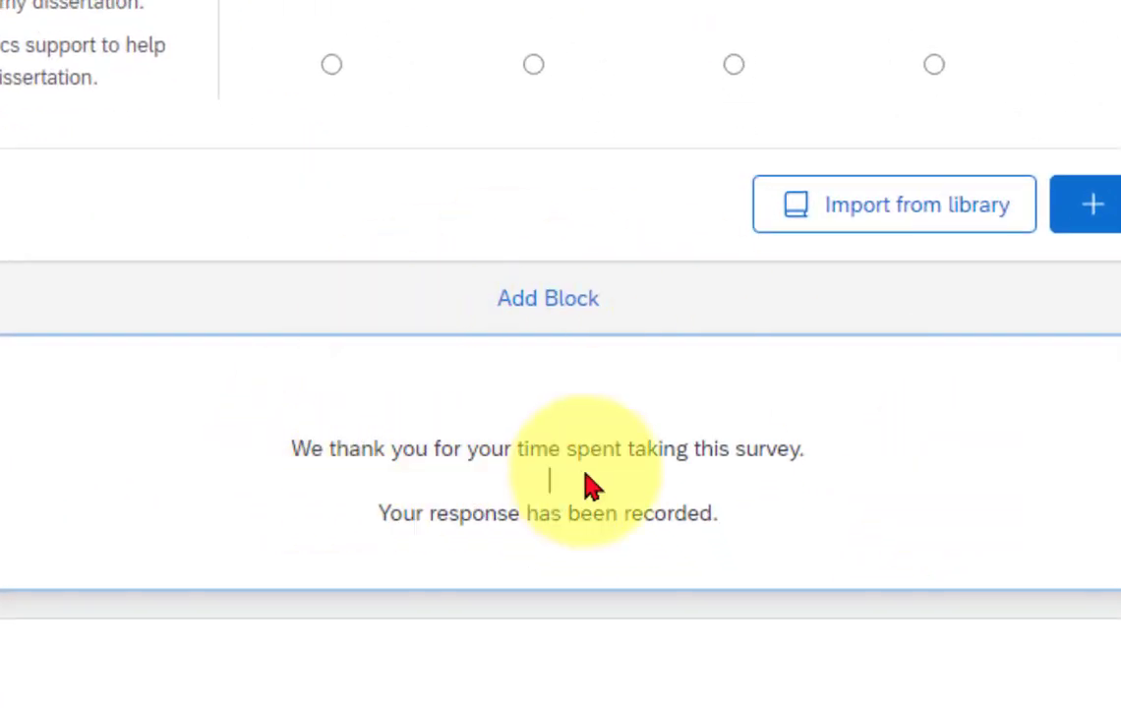
pyautogui.click(825, 508)
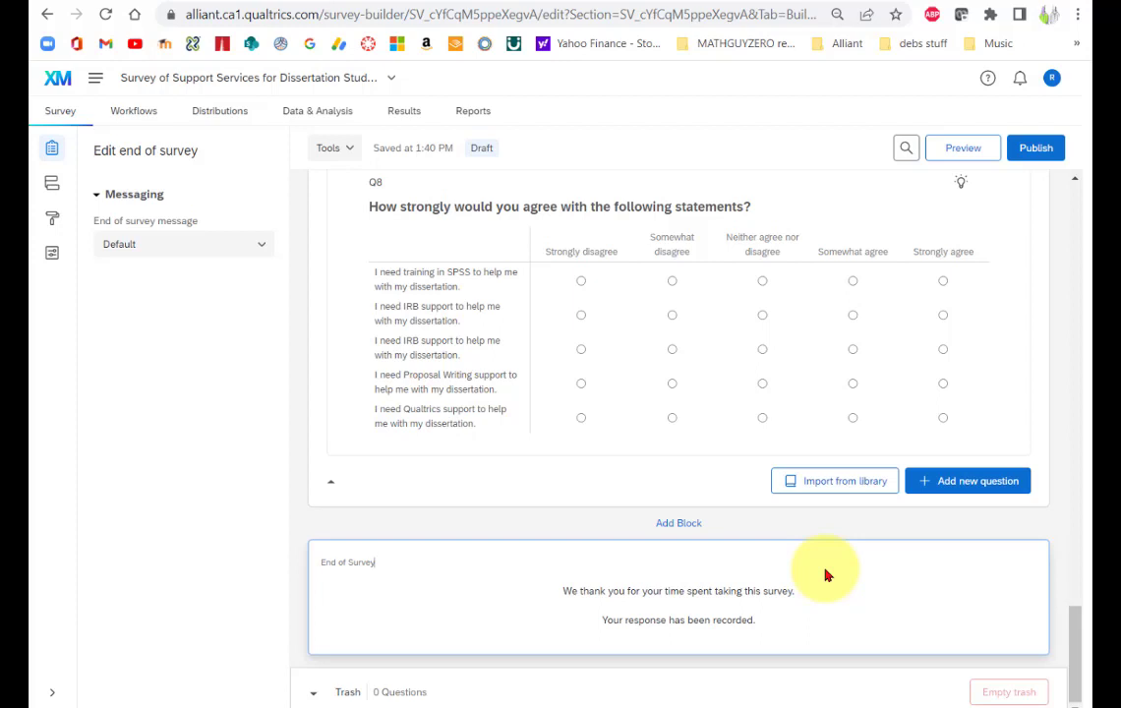
# - Add a new block after the Survey questions block and insert a text entry question in it
pyautogui.click(672, 525)
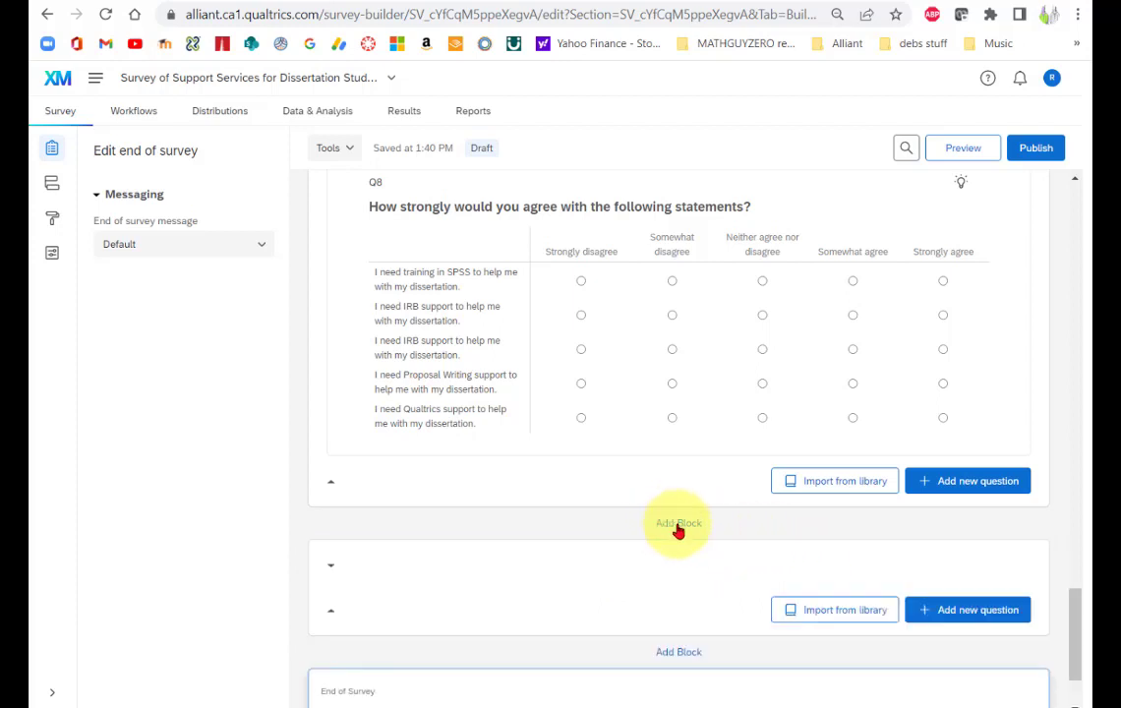
pyautogui.click(947, 616)
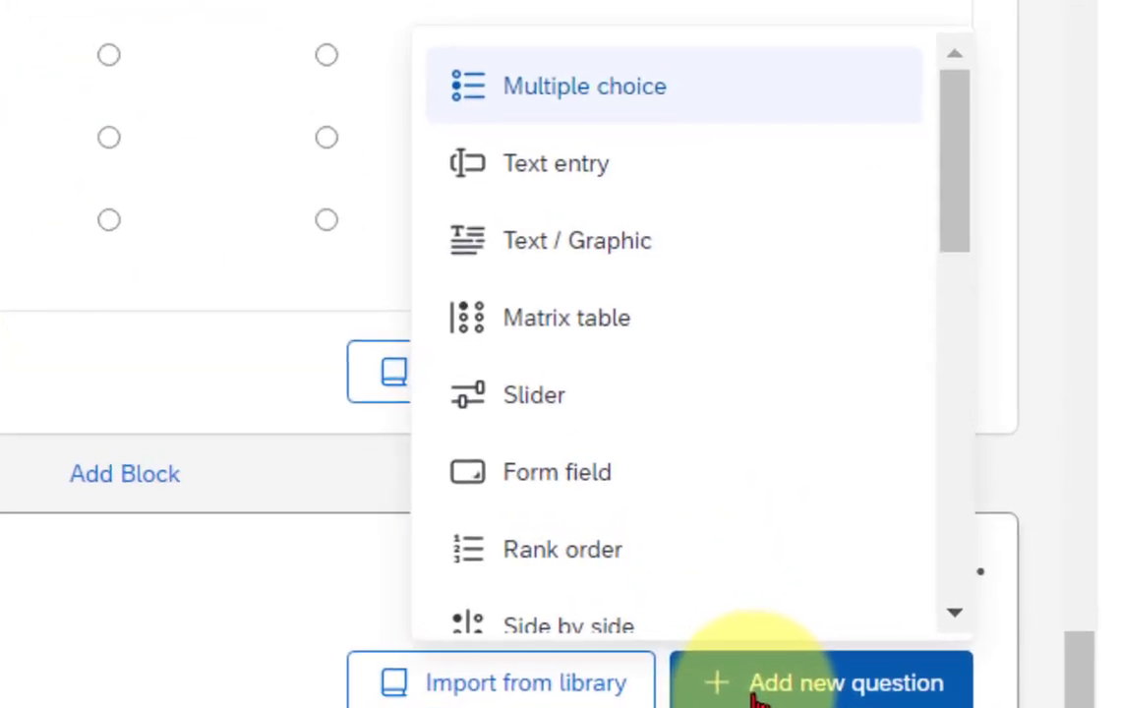
pyautogui.click(534, 173)
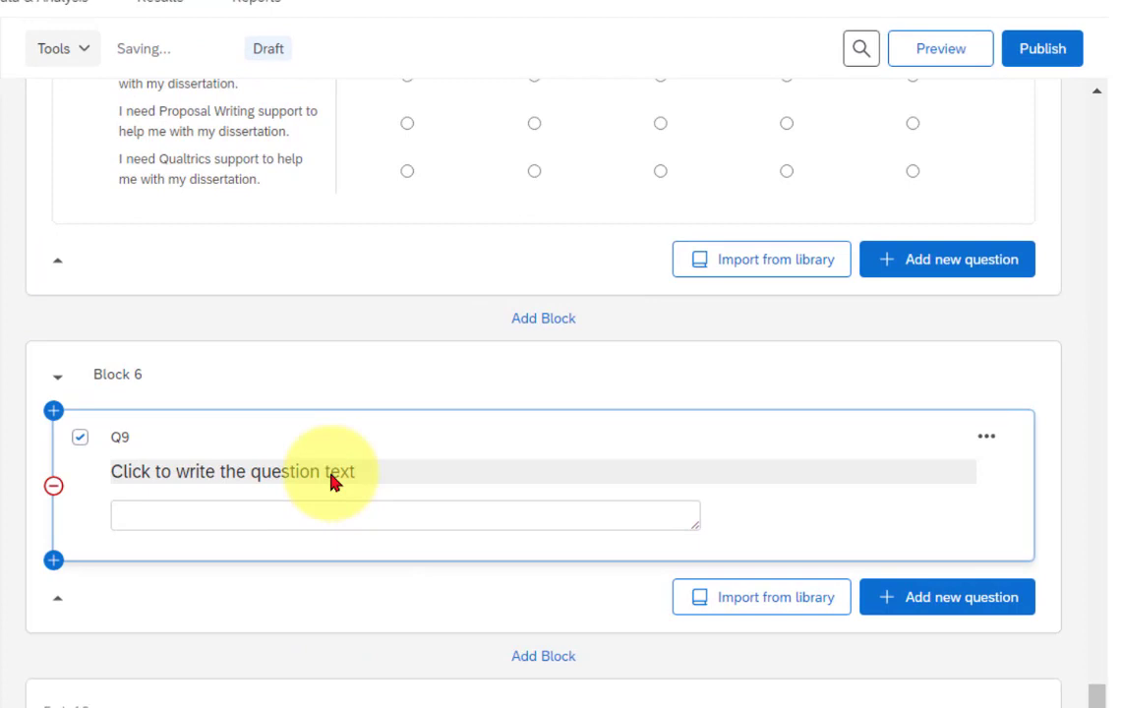
# - Set the new question's text to "If you are interested in the raffle for the $100 Amazon gift card, please leave your email address below."
pyautogui.click(364, 474)
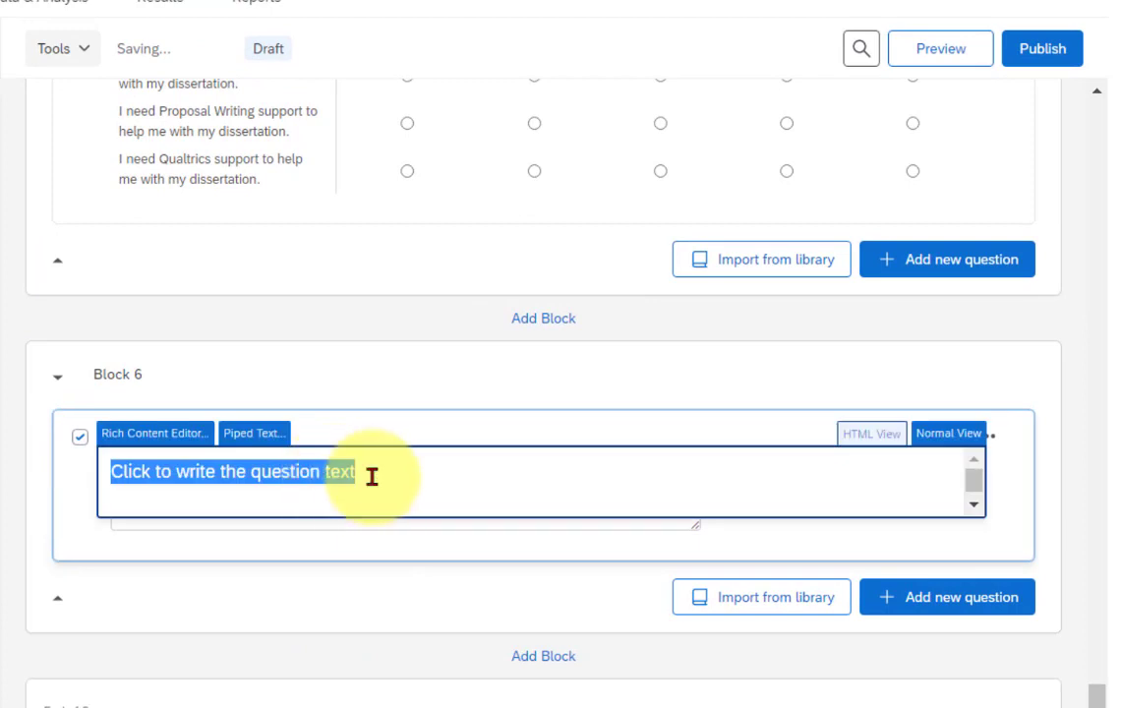
pyautogui.write('If')
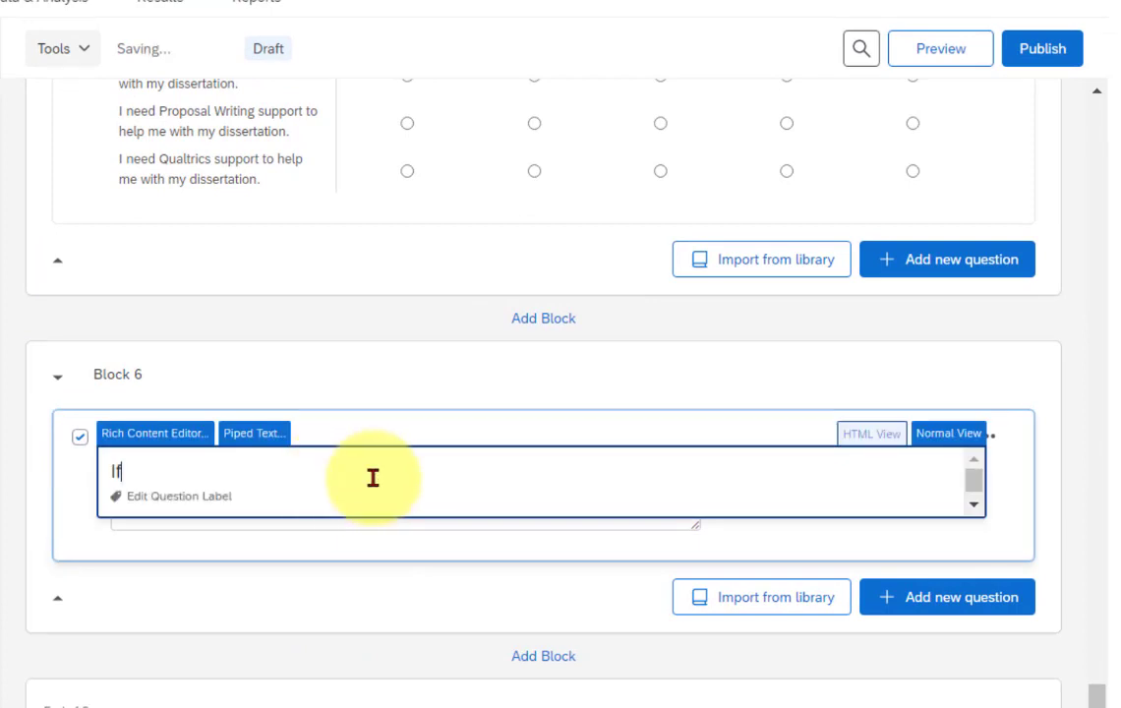
pyautogui.write(' you are intere')
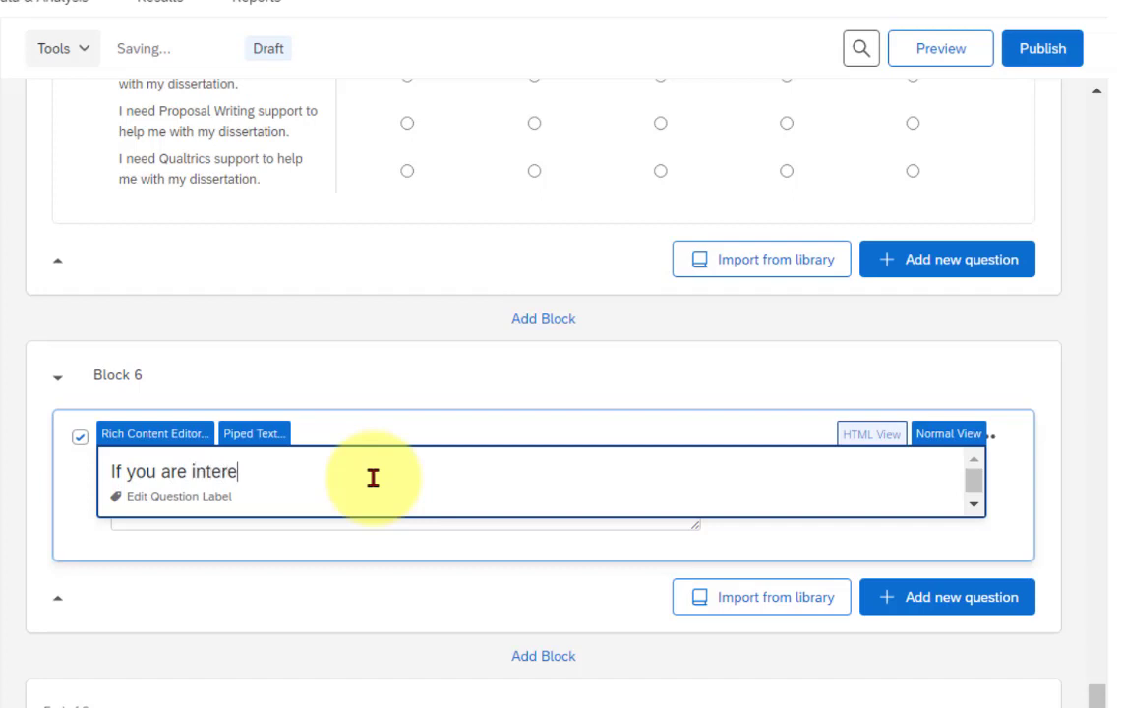
pyautogui.write('sted in the raff')
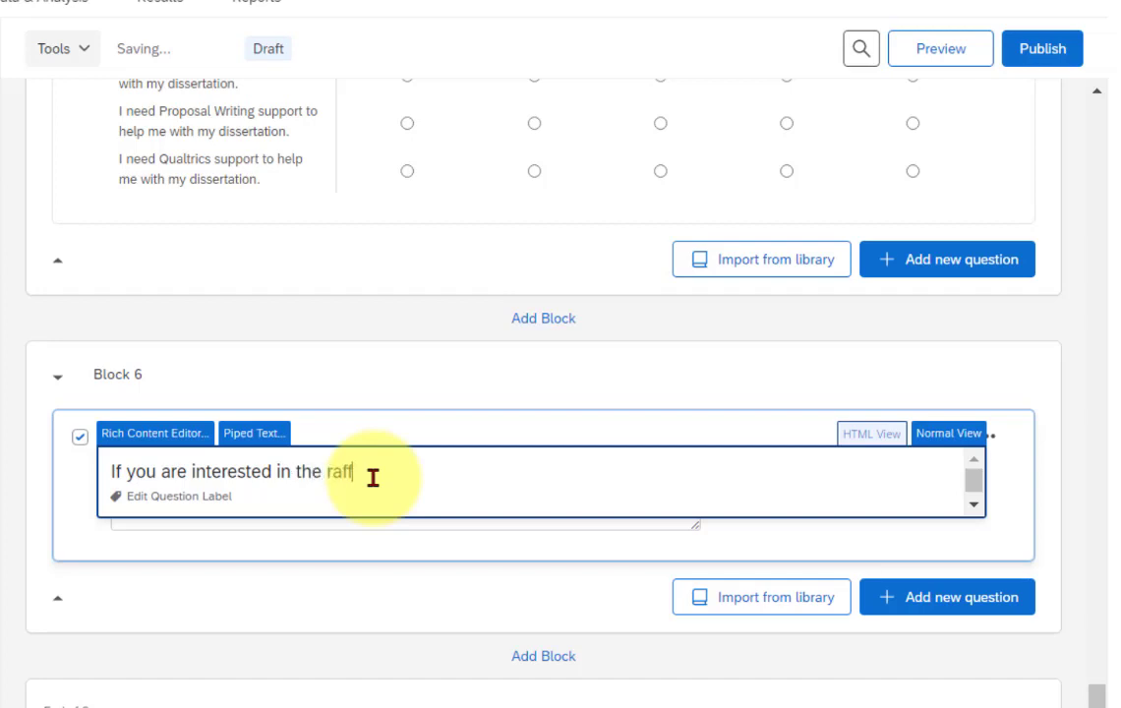
pyautogui.write('le for the ')
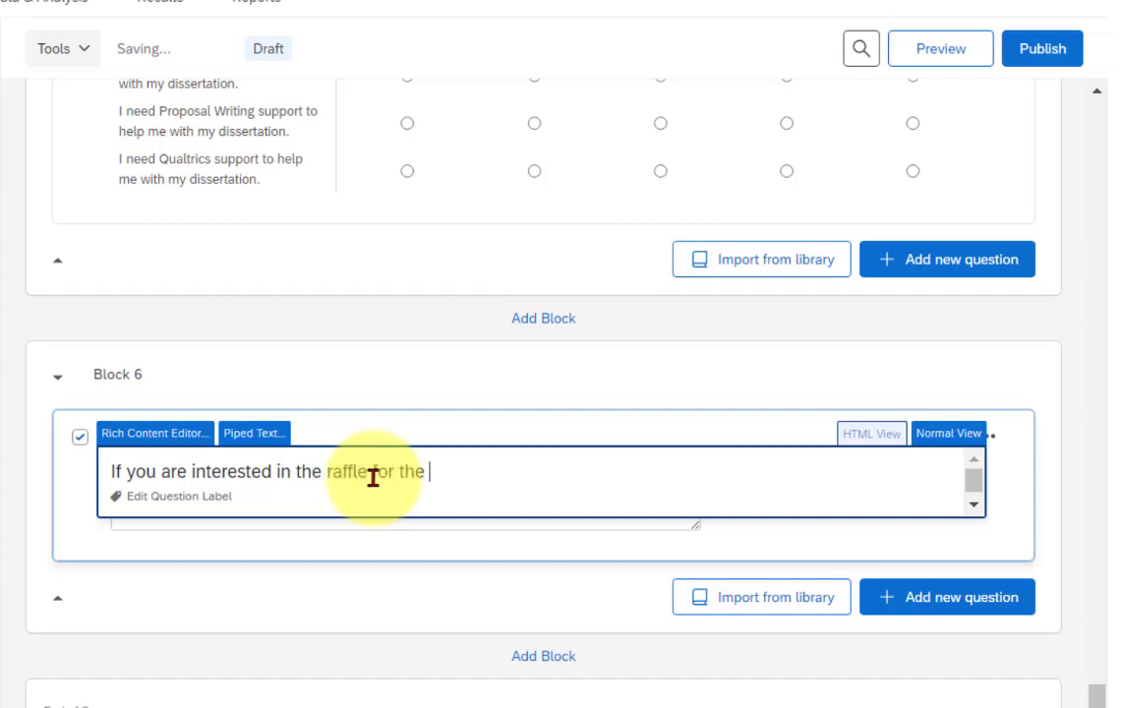
pyautogui.write('$100 Ama')
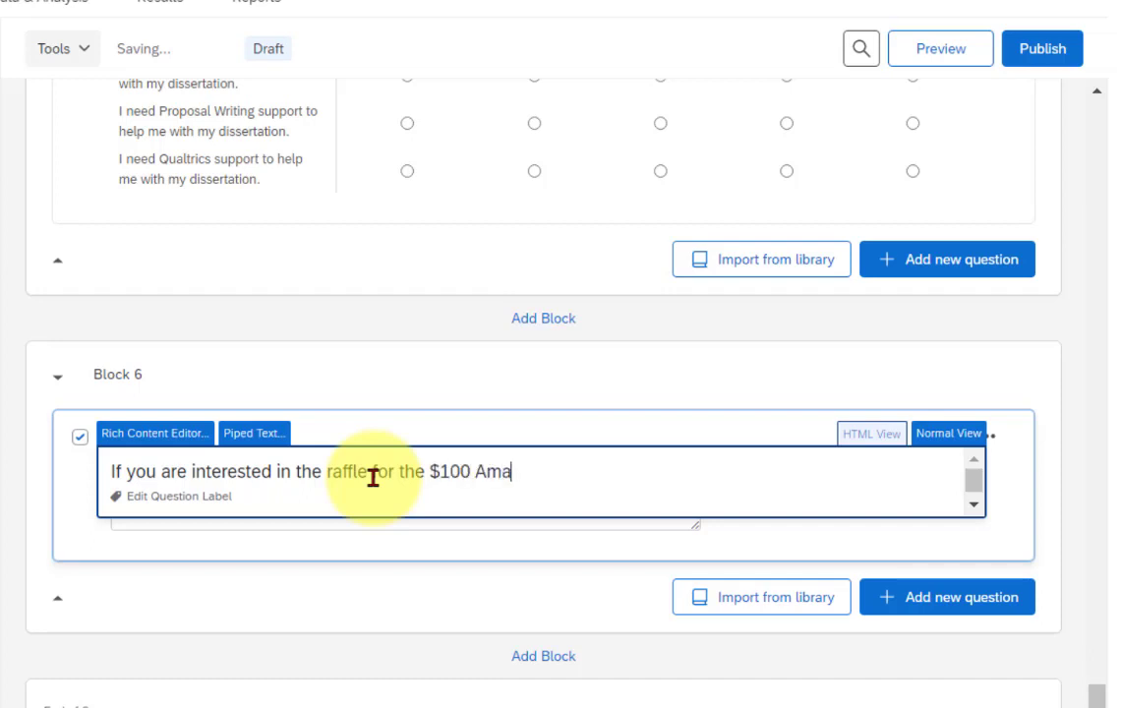
pyautogui.write('zon gift card')
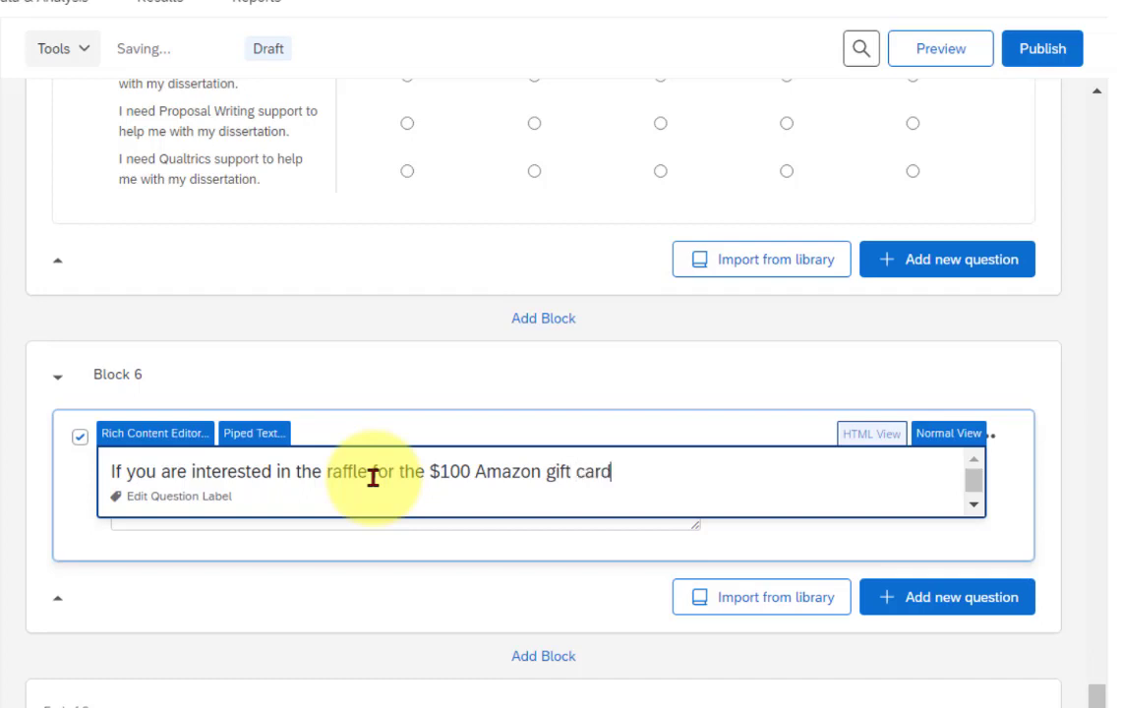
pyautogui.write(', please leave y')
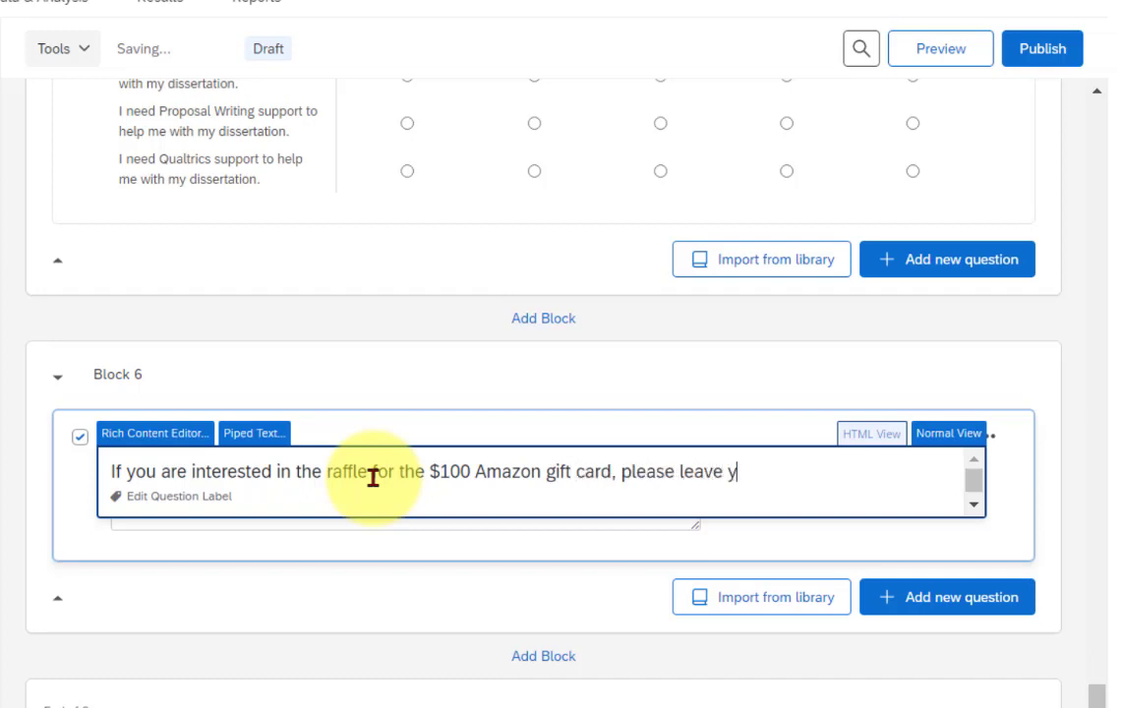
pyautogui.write('our email address')
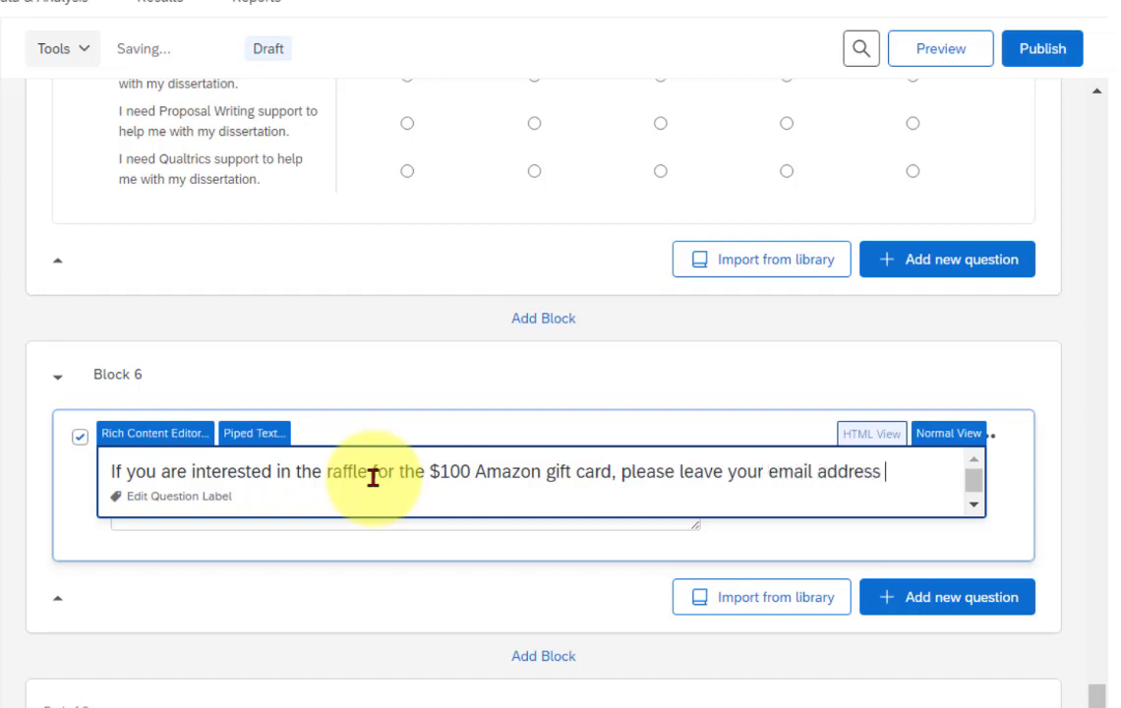
pyautogui.write(' below.')
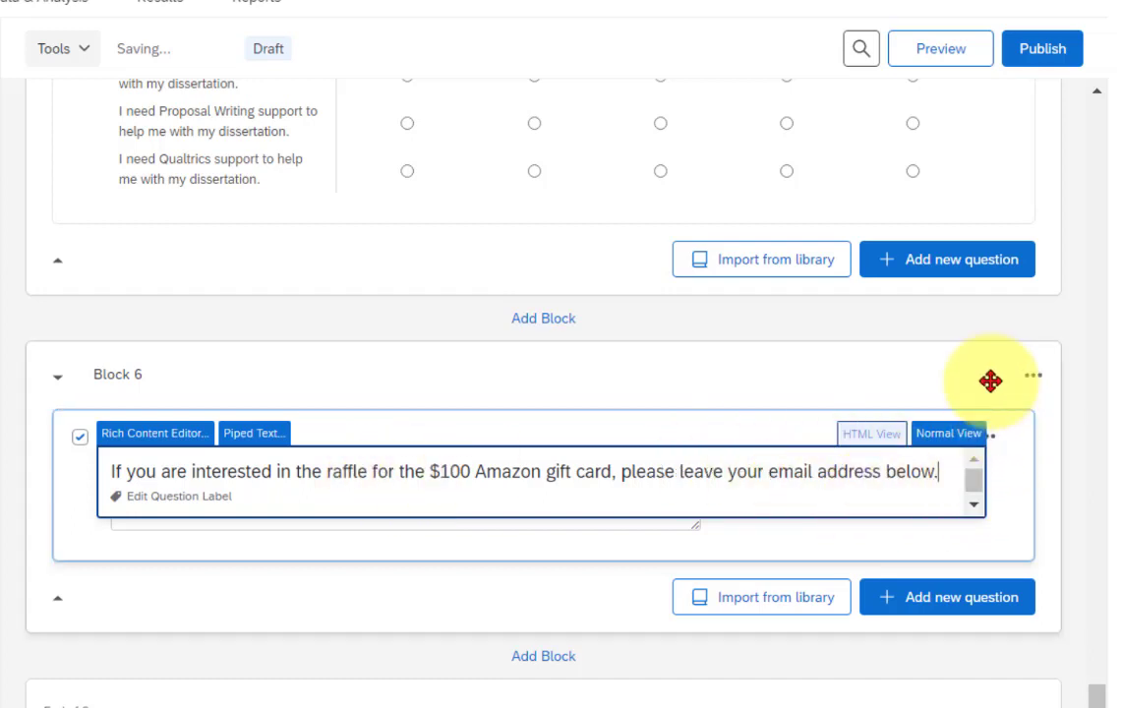
pyautogui.click(925, 370)
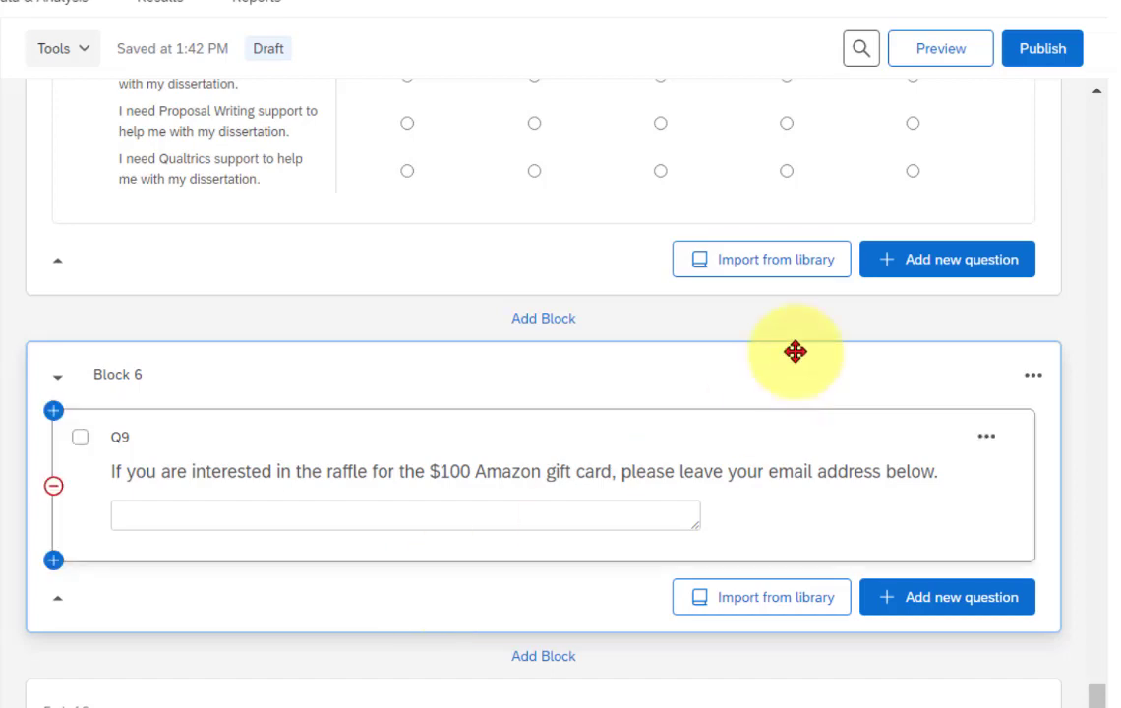
# - Preview the survey from the start and submit the consent question with "No, I do not agree with this consent form"
pyautogui.click(944, 51)
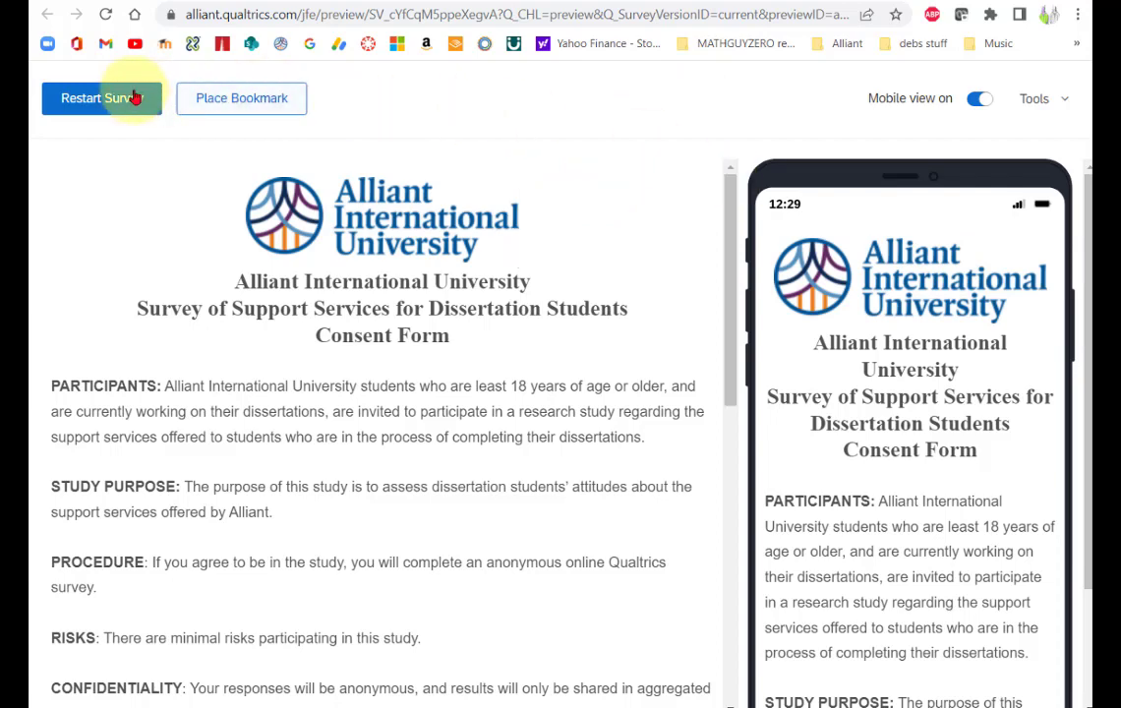
pyautogui.click(89, 101)
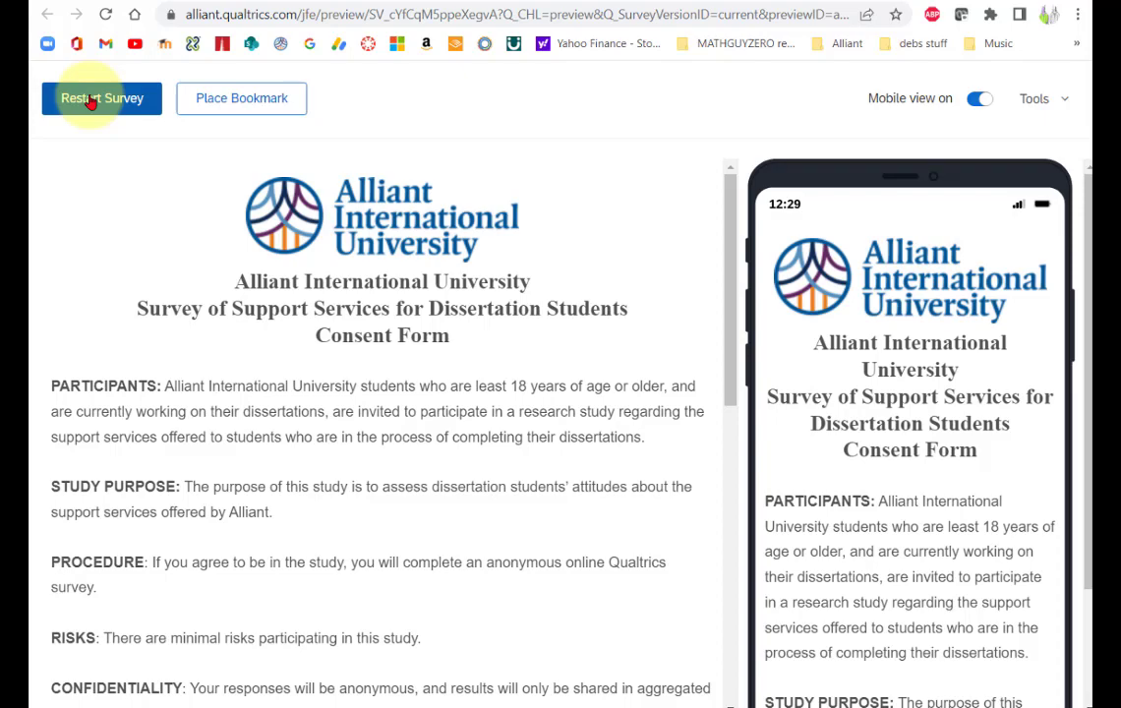
pyautogui.scroll(-10, 358, 327)
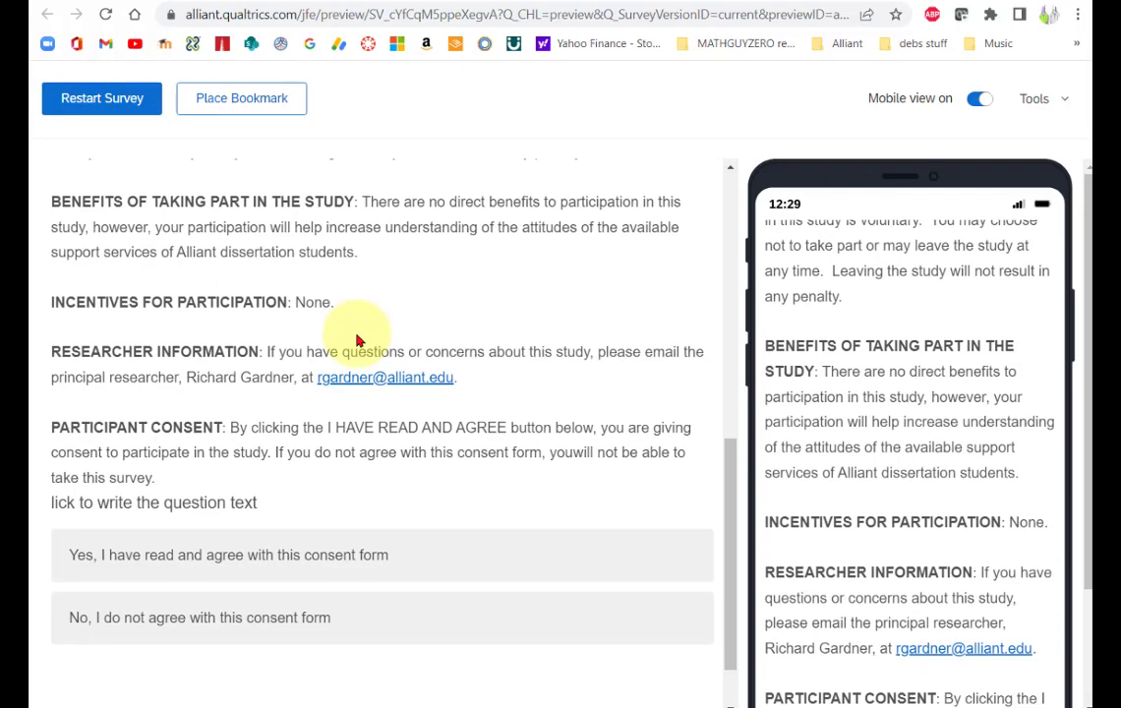
pyautogui.click(150, 554)
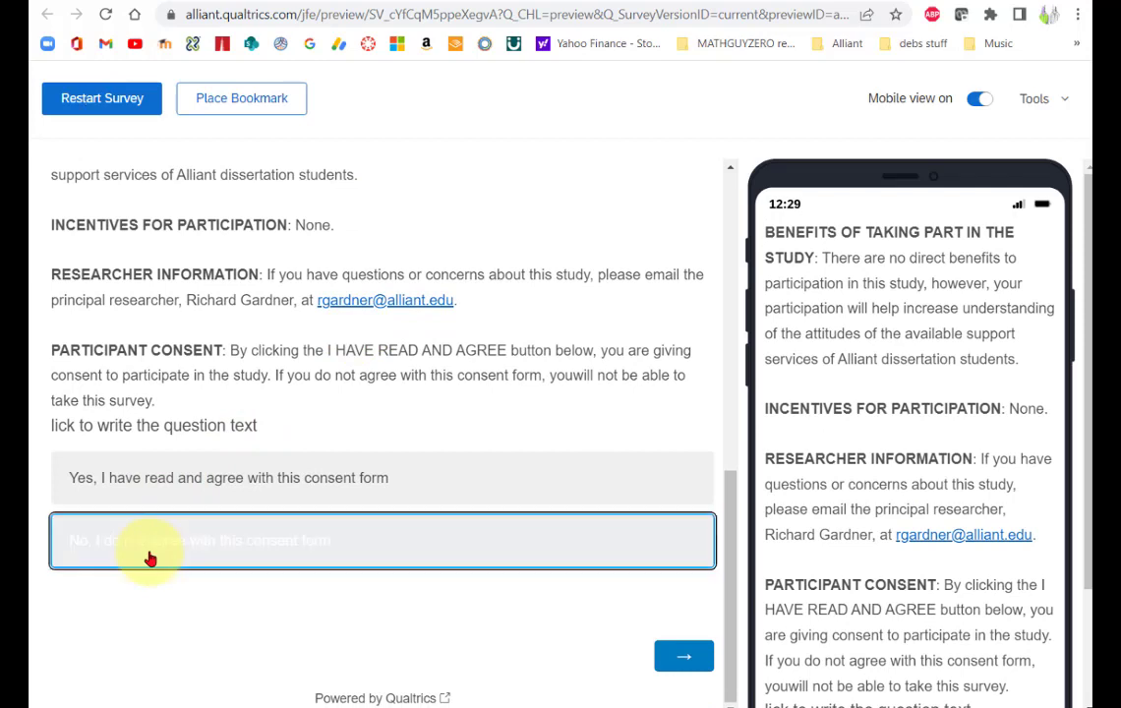
pyautogui.click(676, 656)
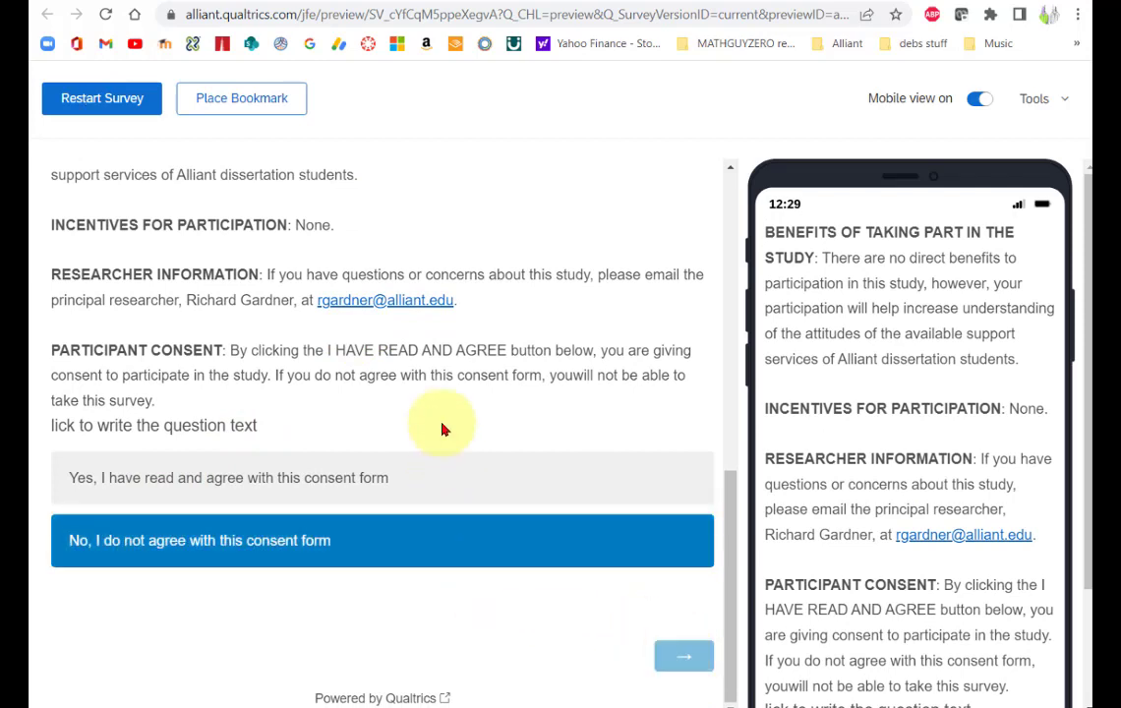
# - Restart the survey preview, agree to the consent form, and answer No to "Are you at least 18 years old?"
pyautogui.click(101, 98)
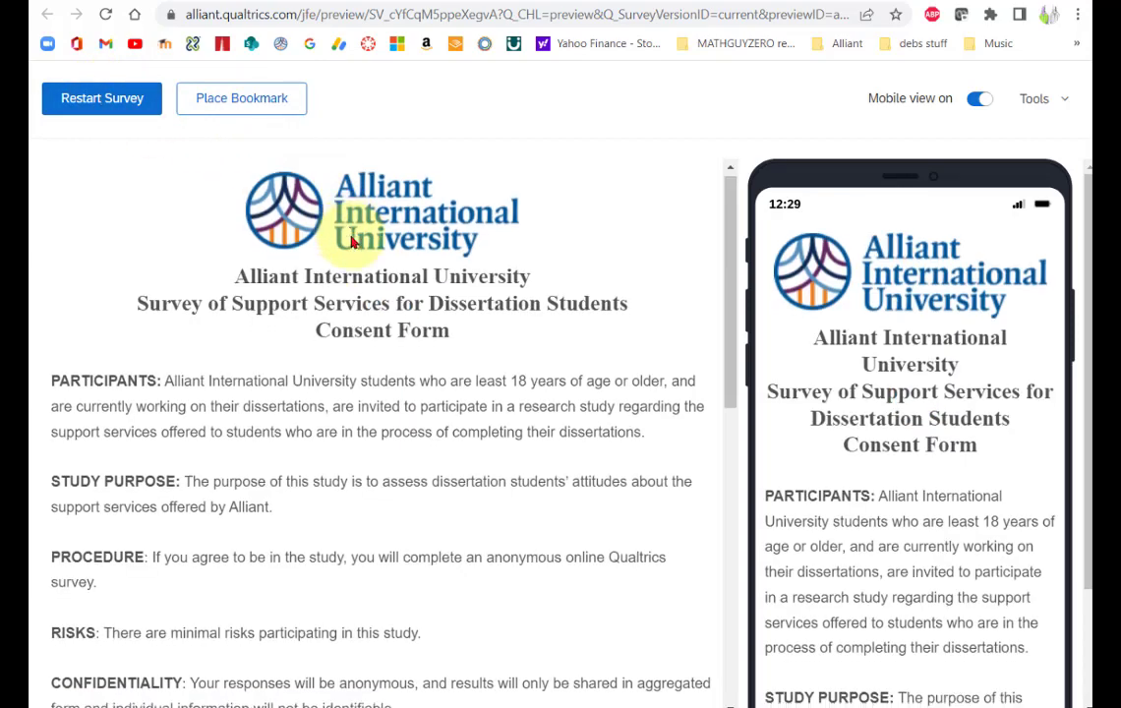
pyautogui.scroll(-10, 406, 405)
pyautogui.click(288, 558)
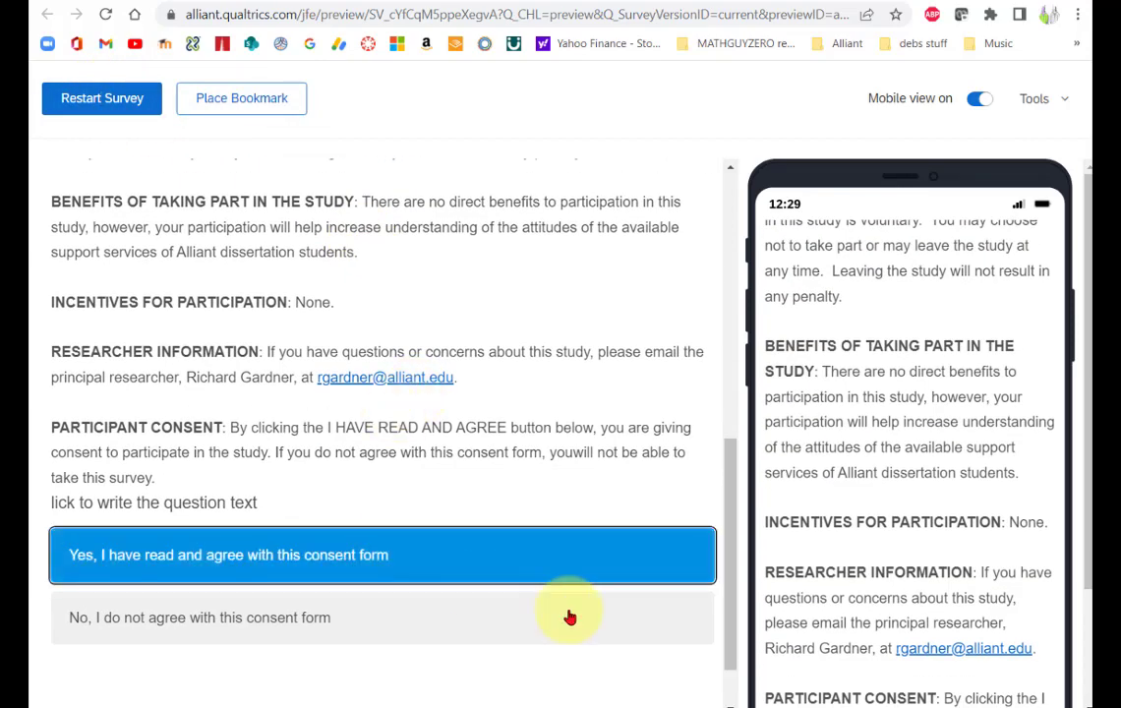
pyautogui.scroll(-1, 629, 619)
pyautogui.click(700, 654)
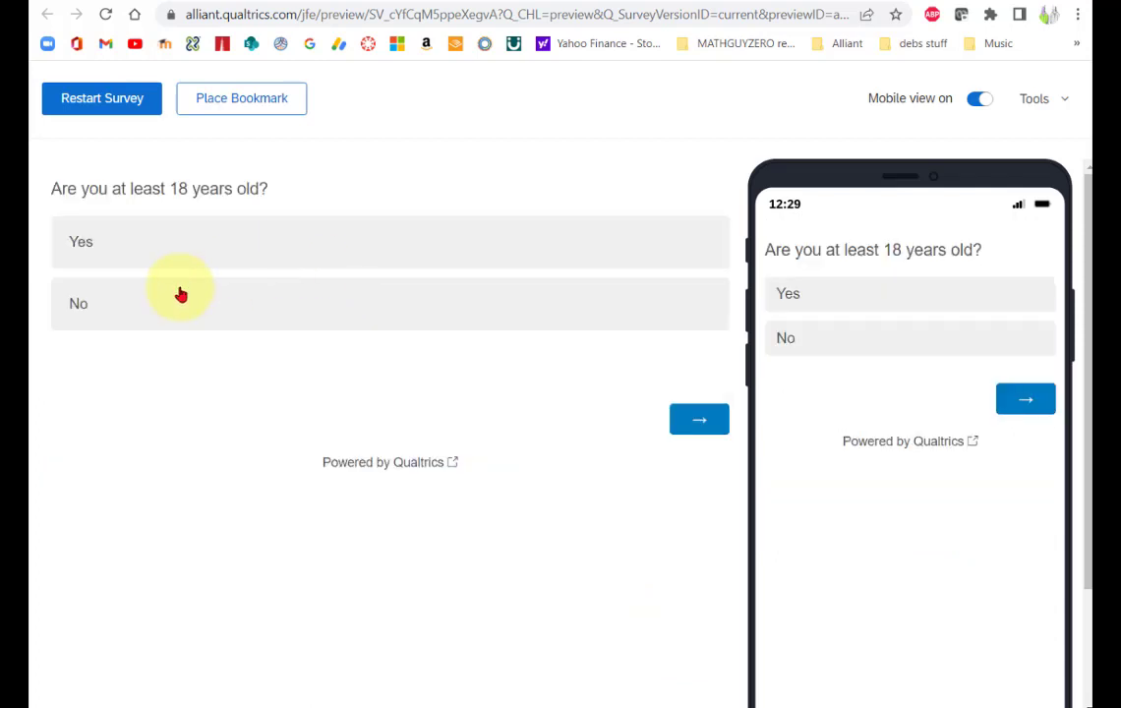
pyautogui.click(181, 294)
pyautogui.click(691, 425)
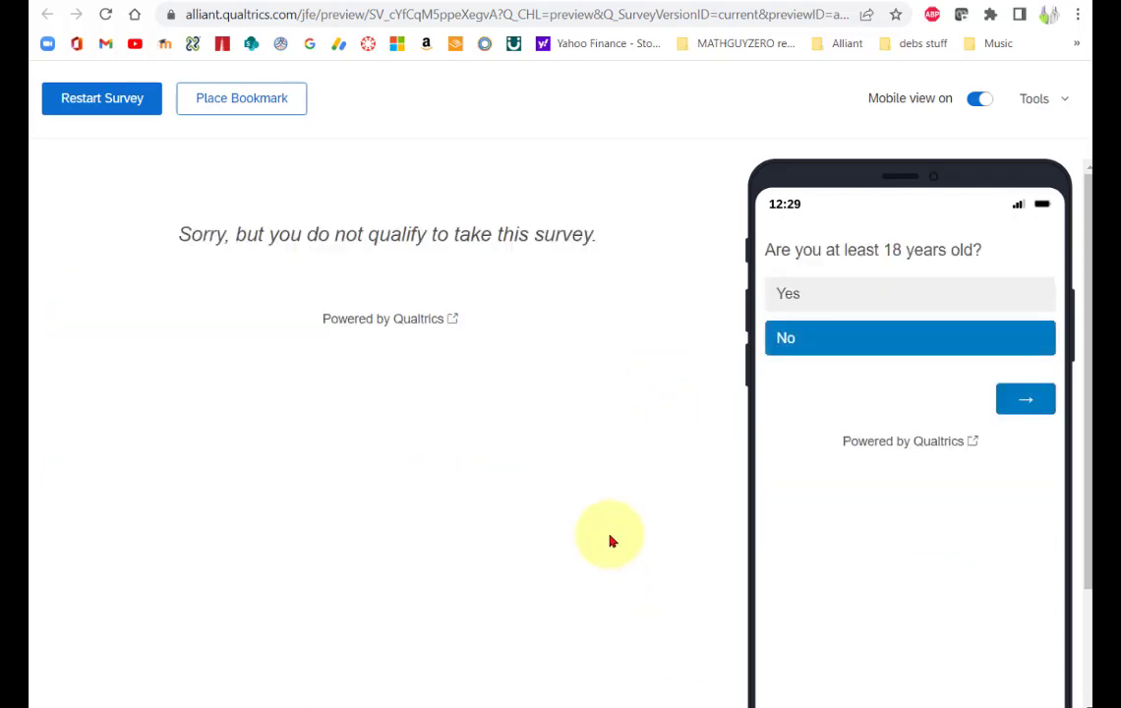
# - Retest from the start, agreeing to consent, confirming age 18 with Yes, and answering No to "Are you currently working on a dissertation?"
pyautogui.click(113, 104)
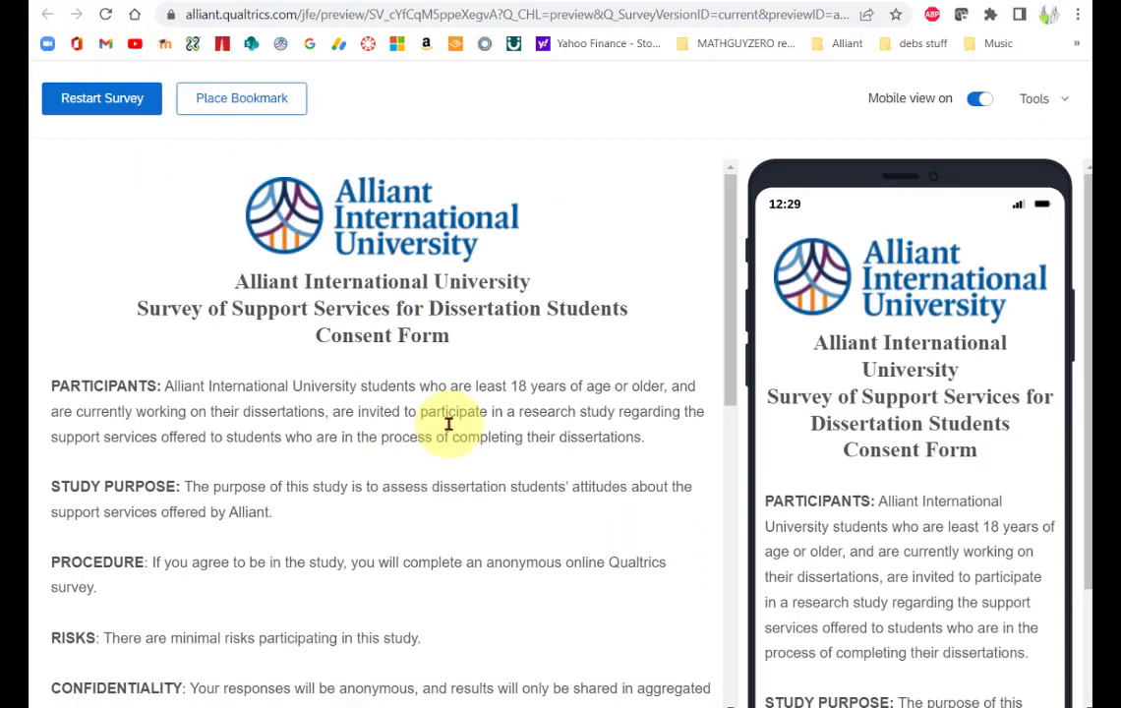
pyautogui.scroll(-10, 448, 424)
pyautogui.click(295, 477)
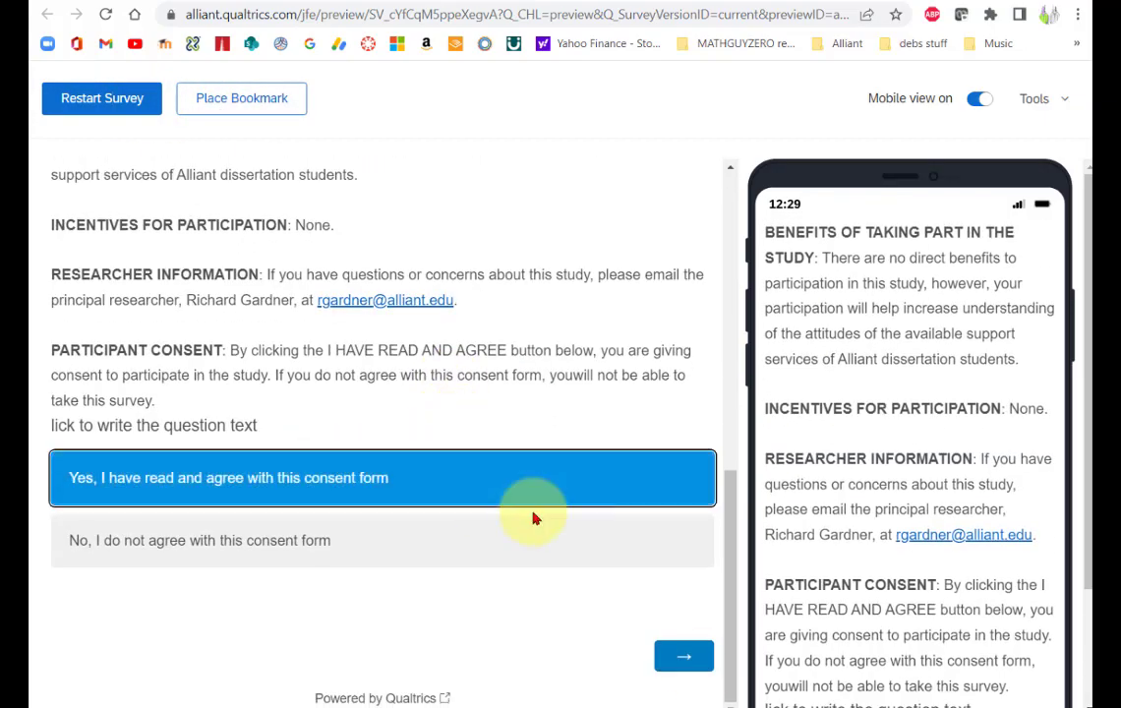
pyautogui.click(681, 659)
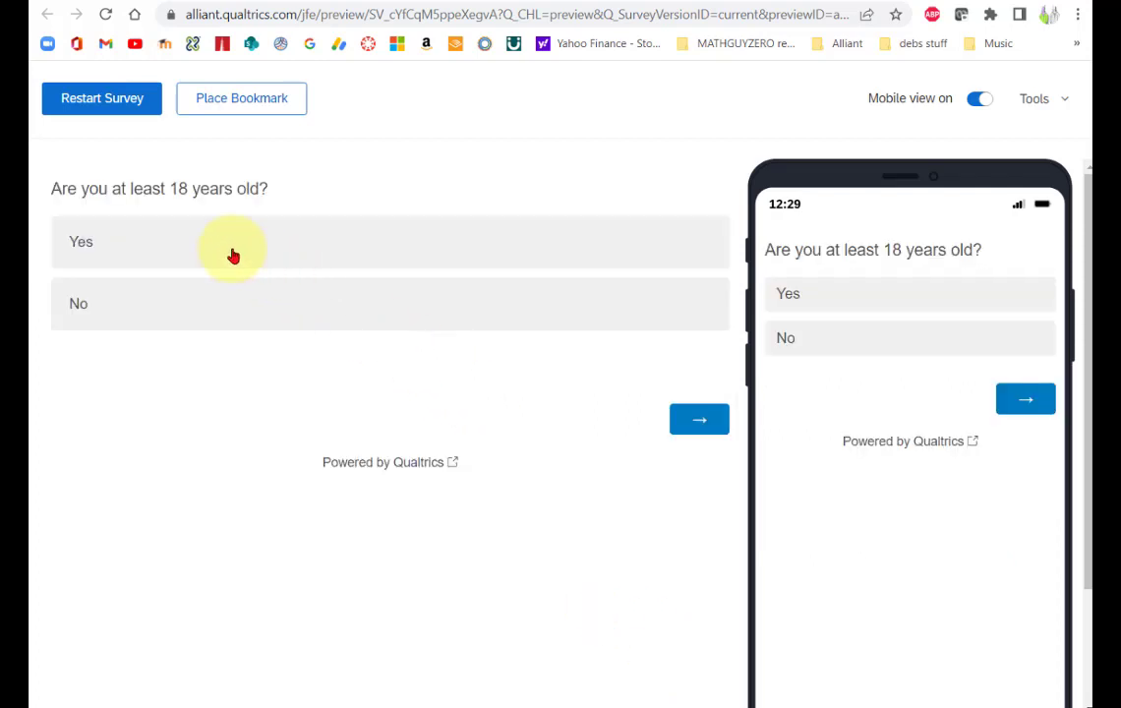
pyautogui.click(233, 255)
pyautogui.click(706, 425)
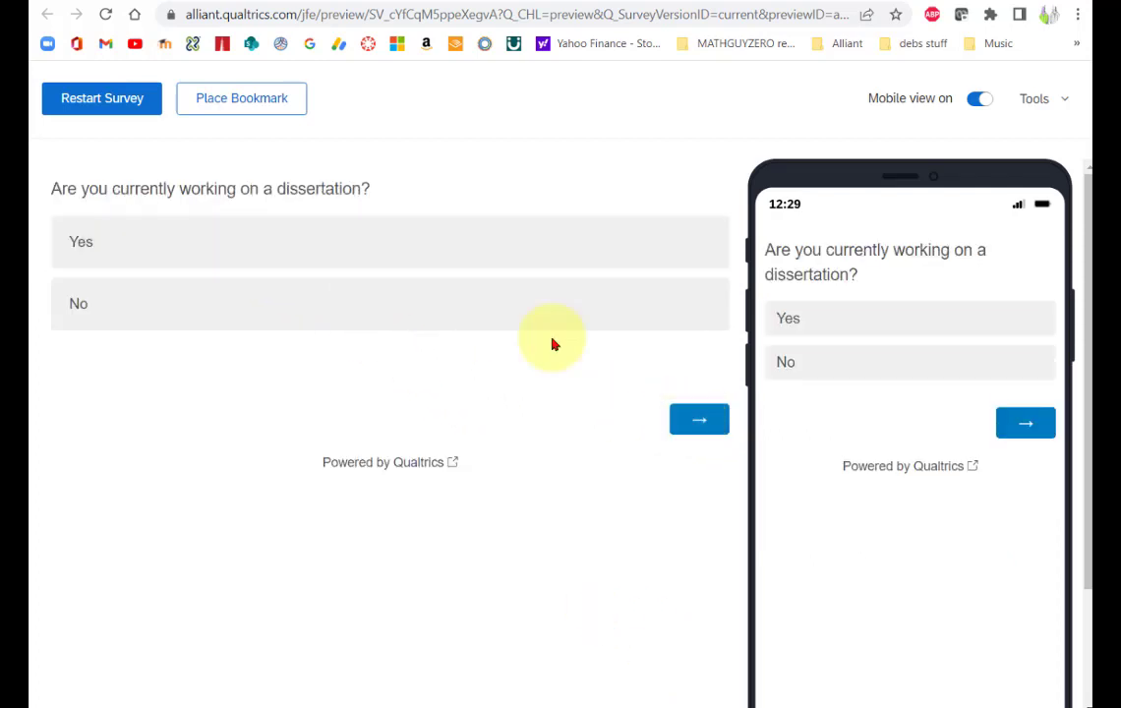
pyautogui.click(238, 310)
pyautogui.click(709, 425)
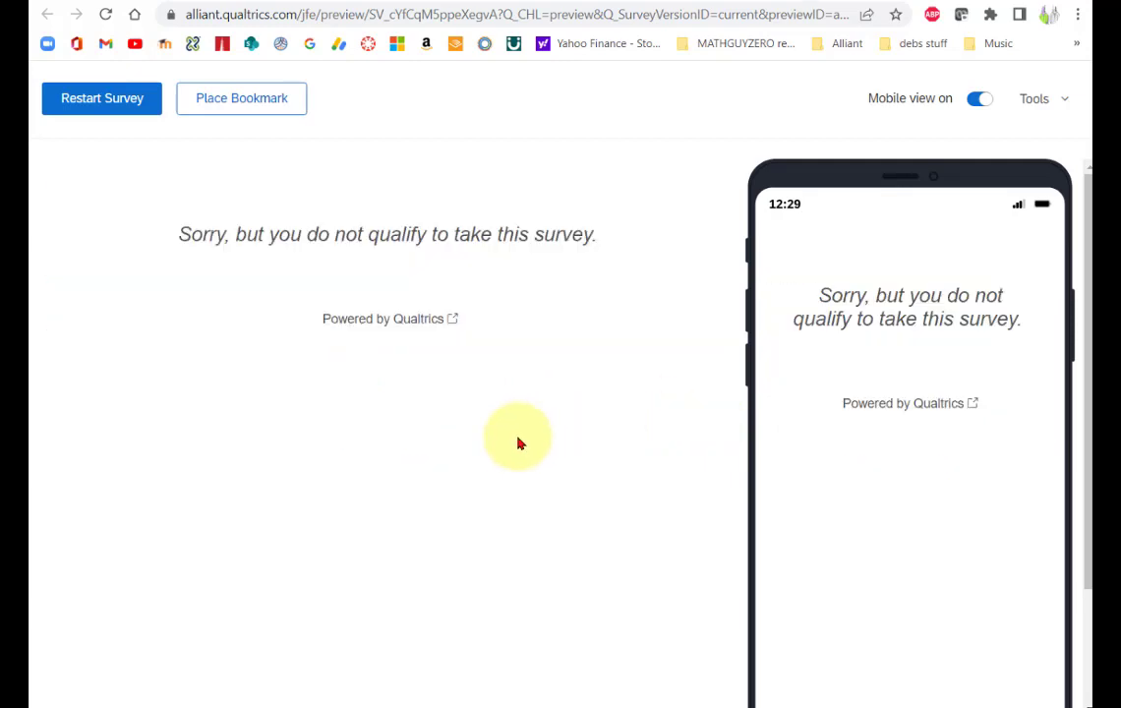
# - Rerun the preview with consent given, Yes for the age and dissertation questions, and No for being a current Alliant student
pyautogui.click(111, 103)
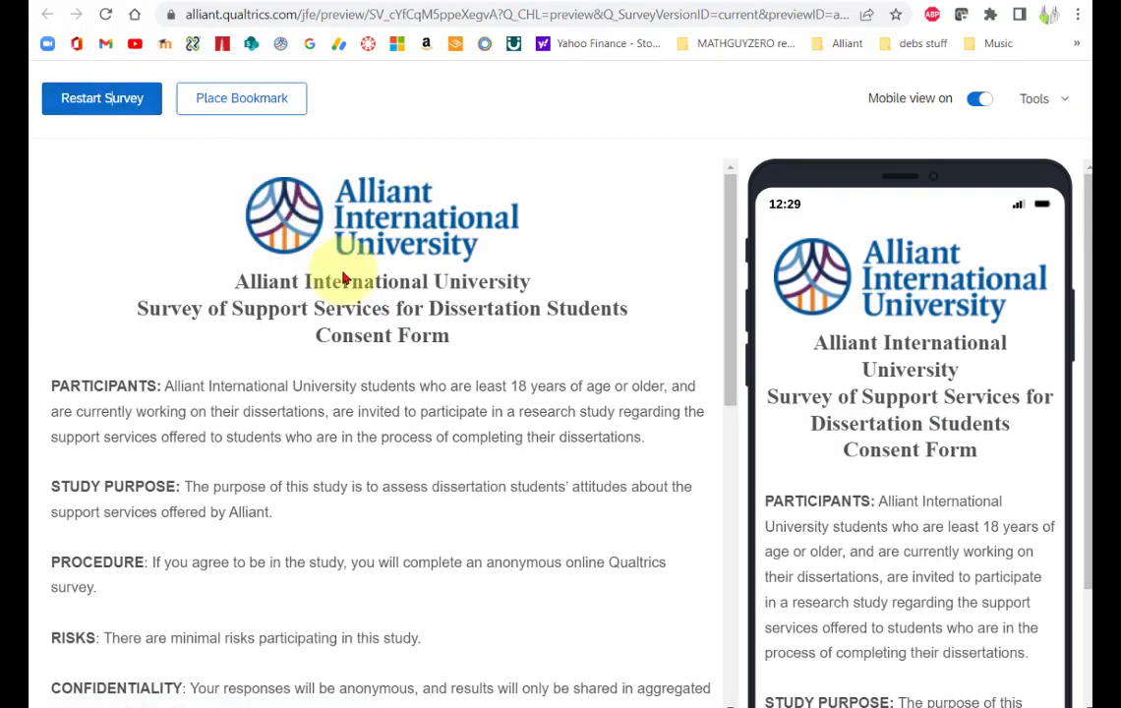
pyautogui.scroll(-8, 339, 274)
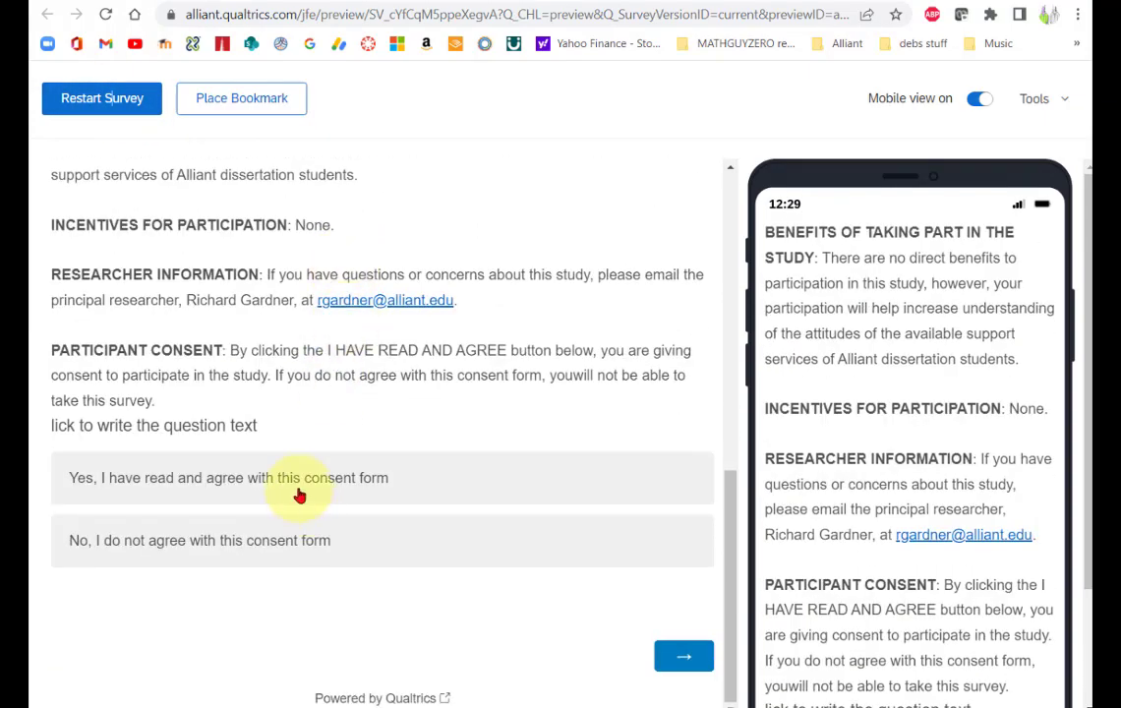
pyautogui.click(287, 482)
pyautogui.click(673, 656)
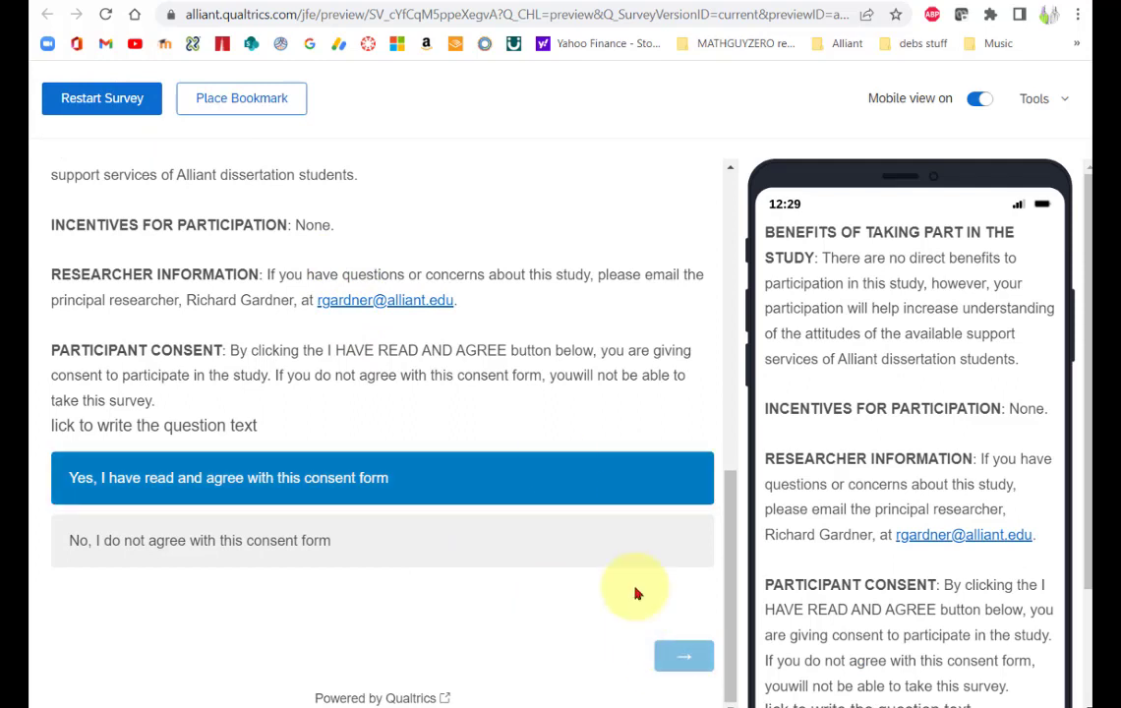
pyautogui.click(295, 246)
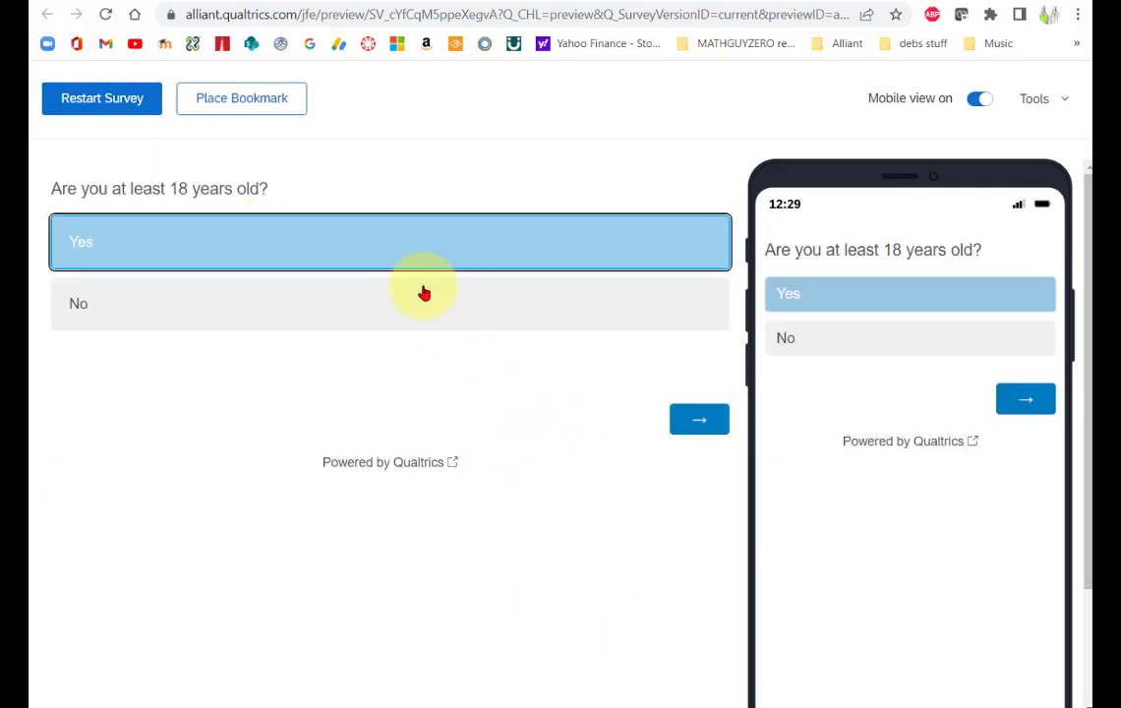
pyautogui.click(686, 423)
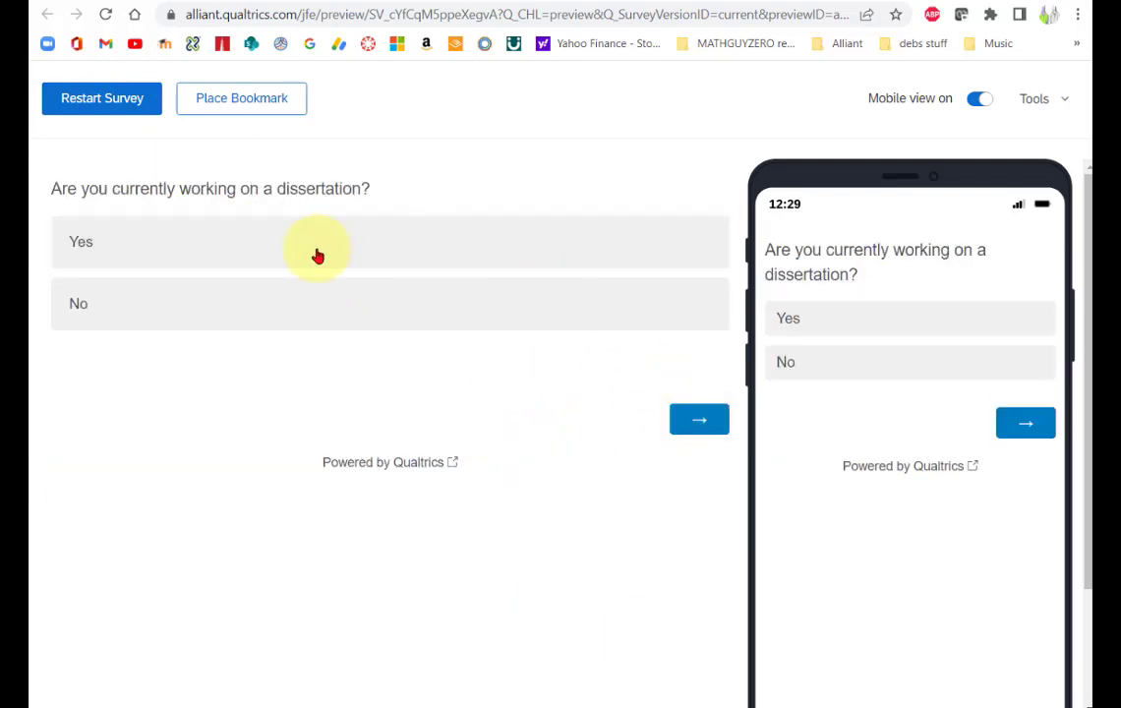
pyautogui.click(315, 255)
pyautogui.click(693, 424)
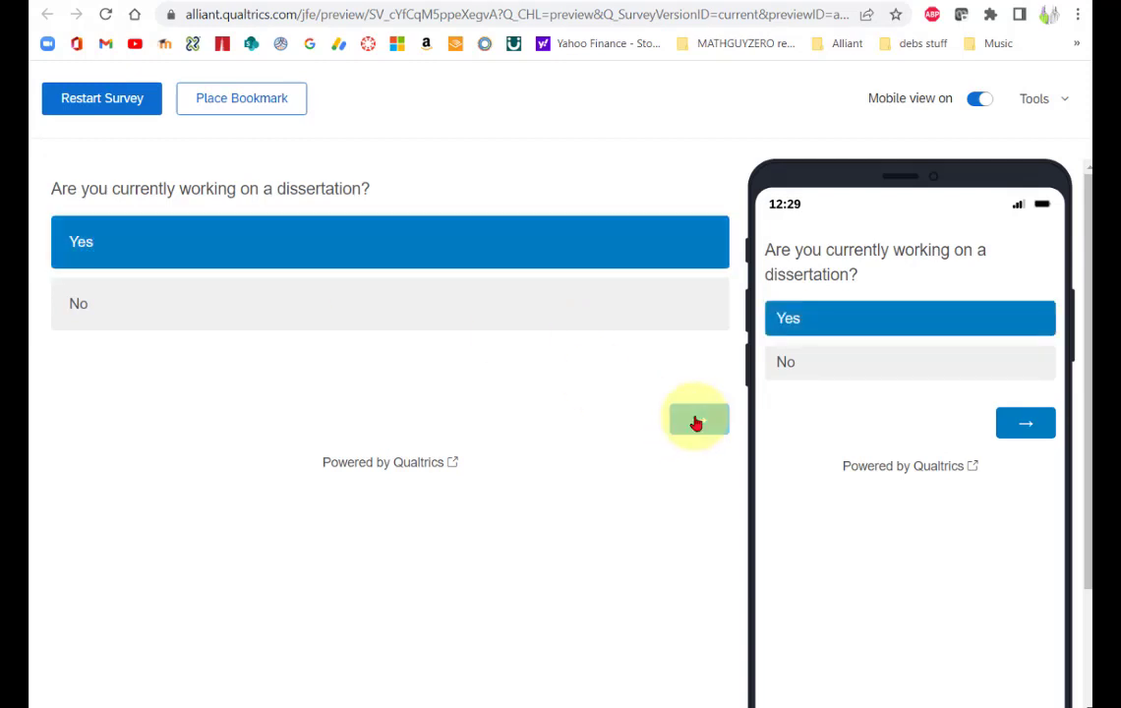
pyautogui.click(182, 313)
pyautogui.click(710, 427)
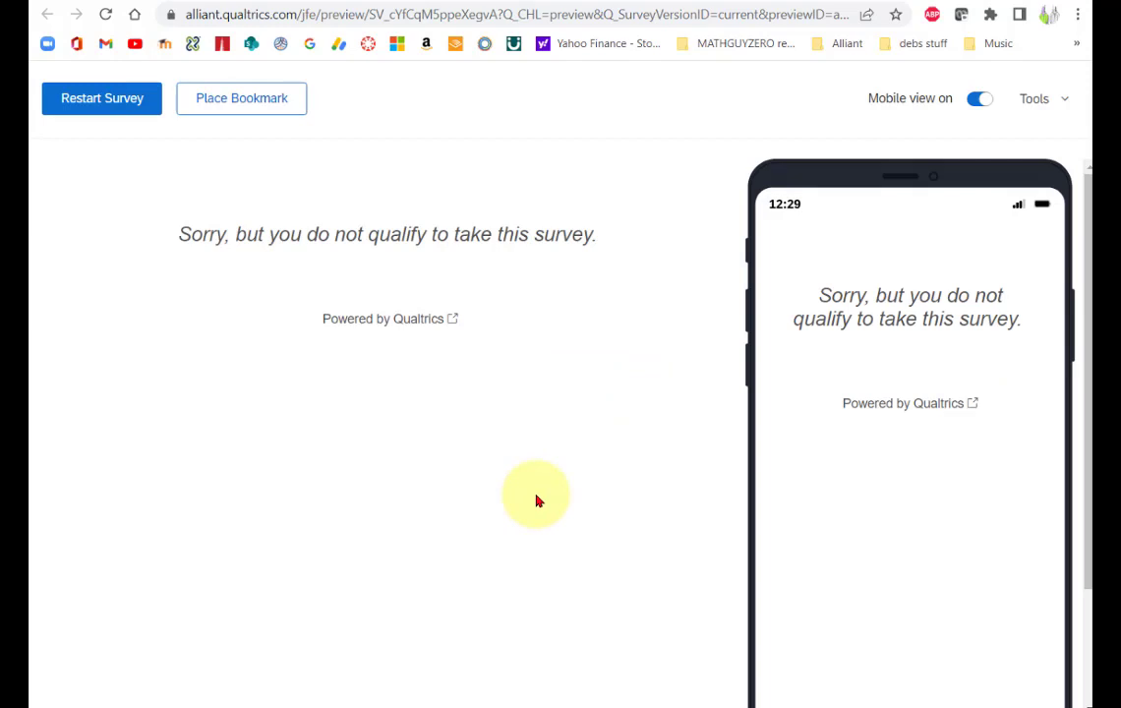
# - Restart the preview, agree to the consent form, and answer Yes to the age, dissertation and current Alliant student questions
pyautogui.click(92, 98)
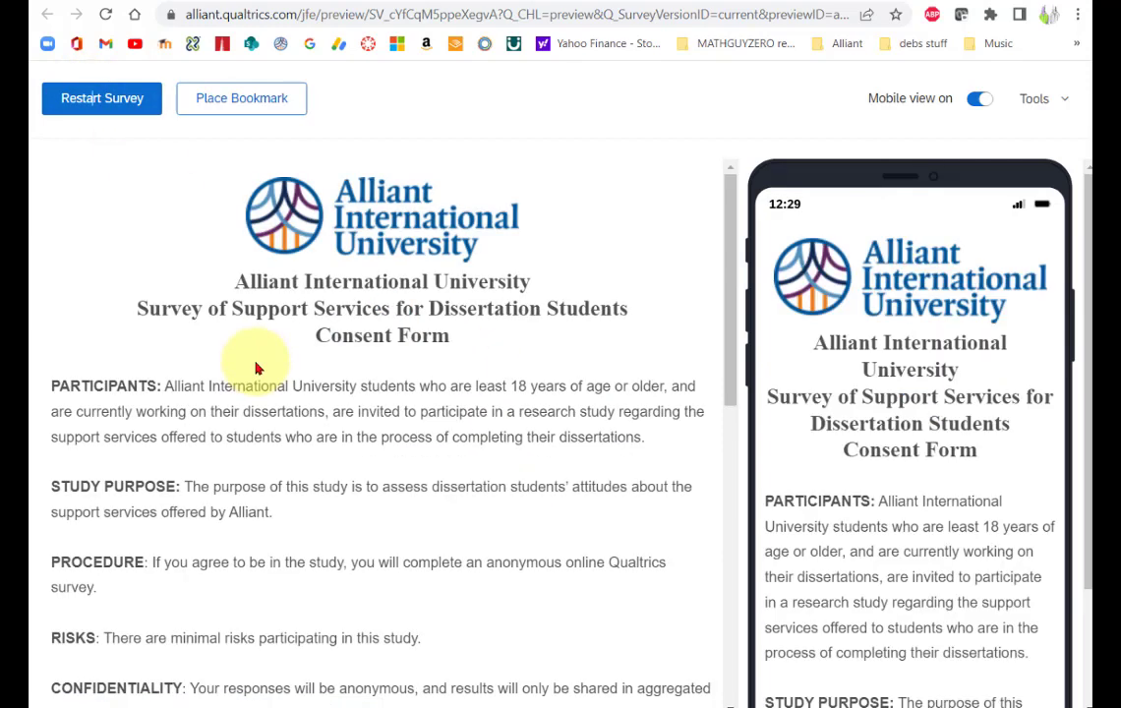
pyautogui.scroll(-6, 256, 368)
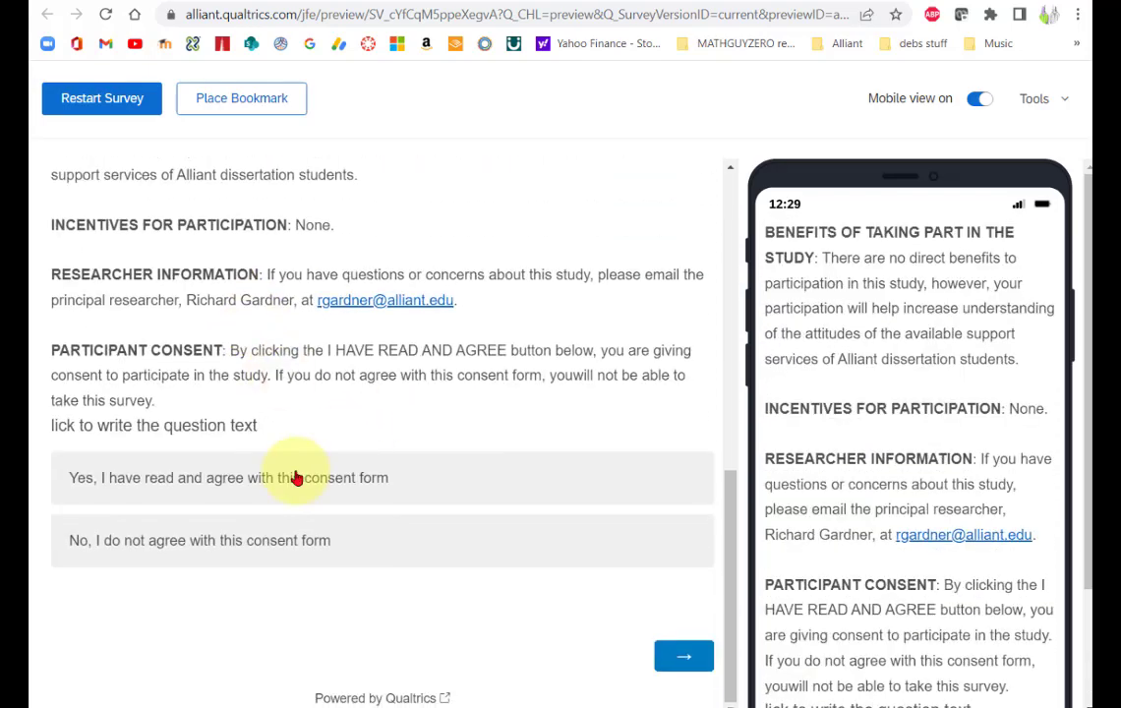
pyautogui.click(295, 480)
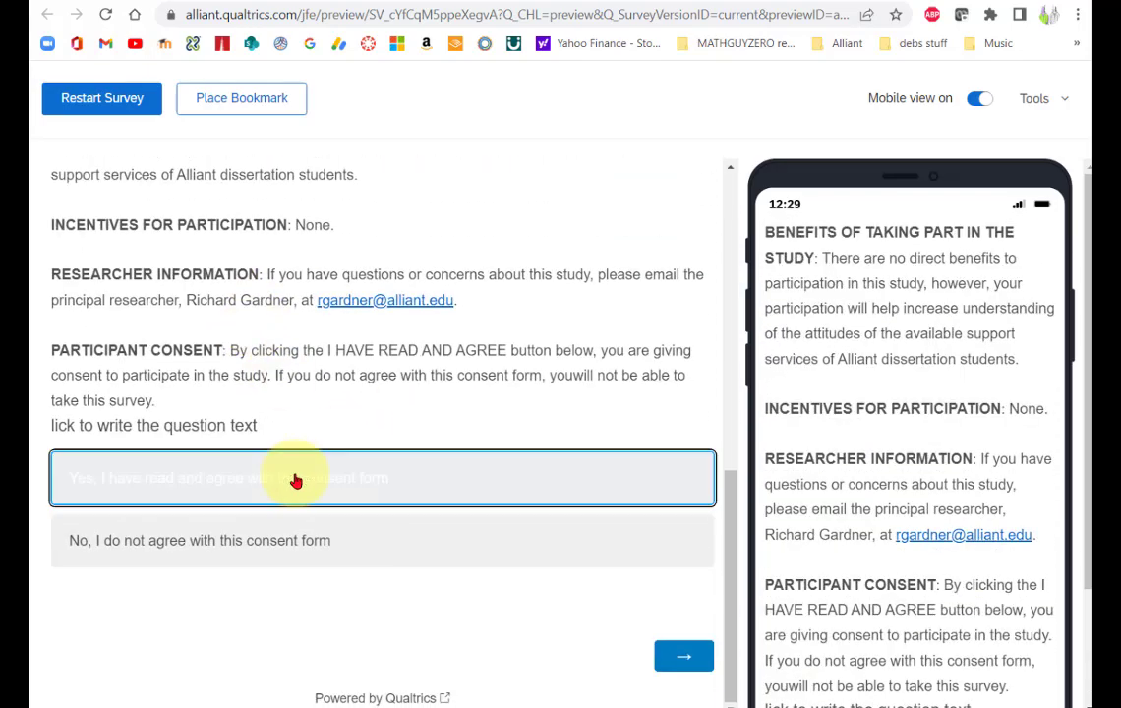
pyautogui.click(681, 656)
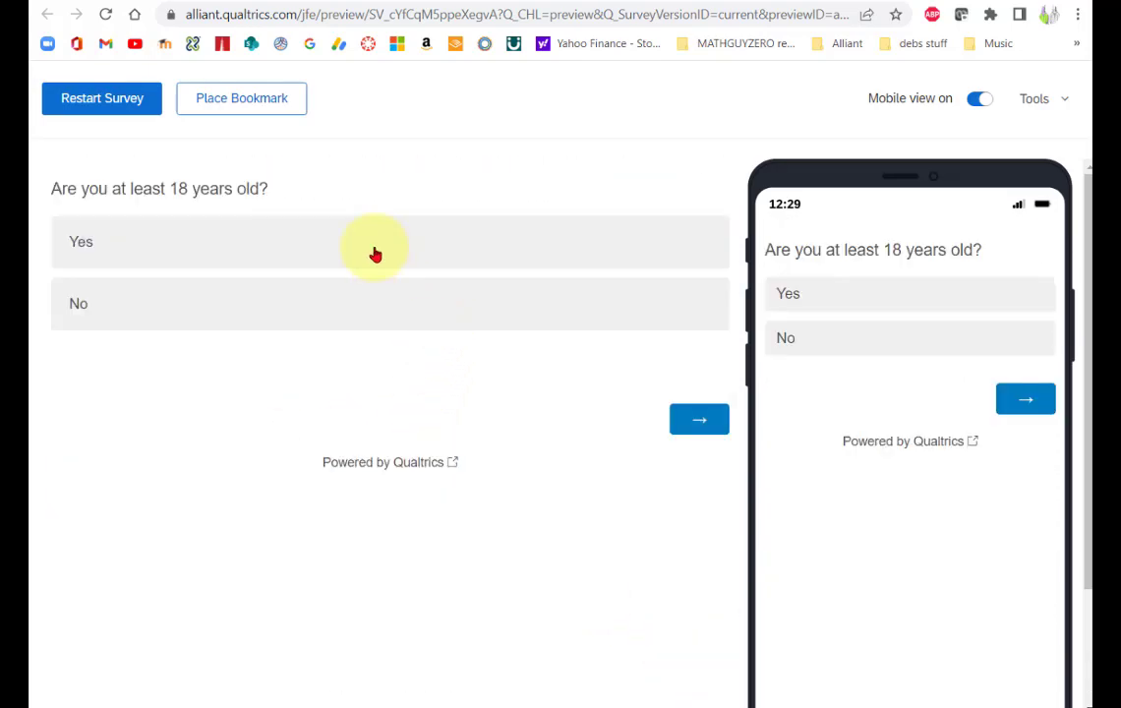
pyautogui.click(372, 253)
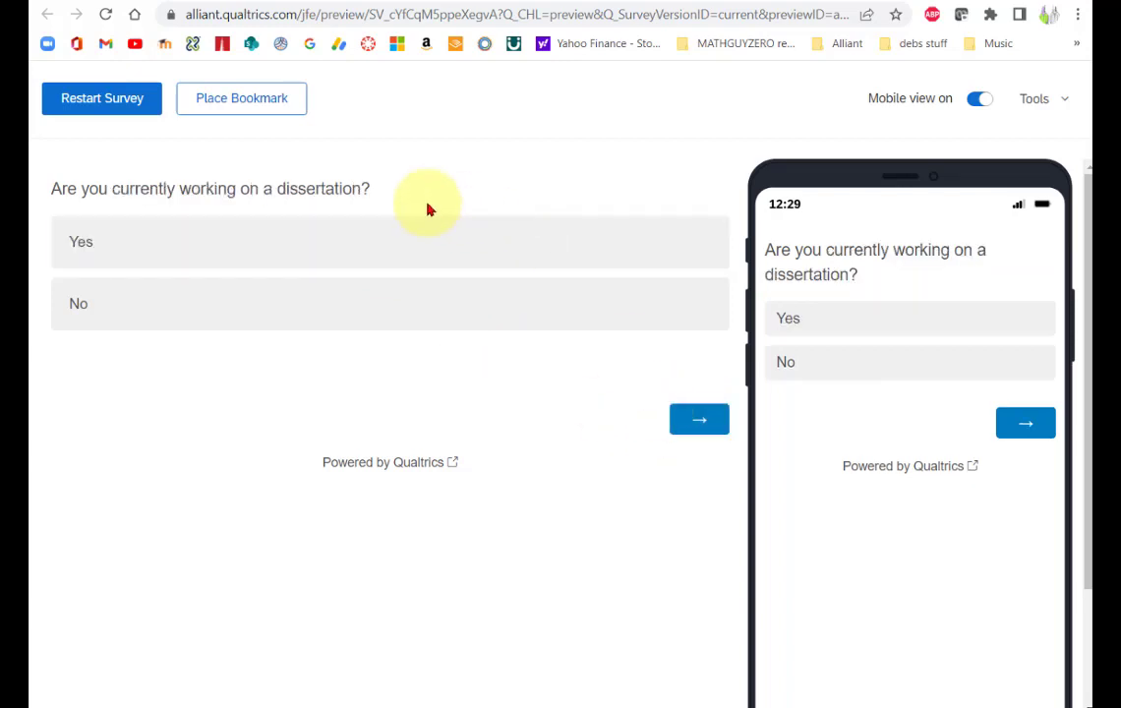
pyautogui.click(268, 245)
pyautogui.click(696, 420)
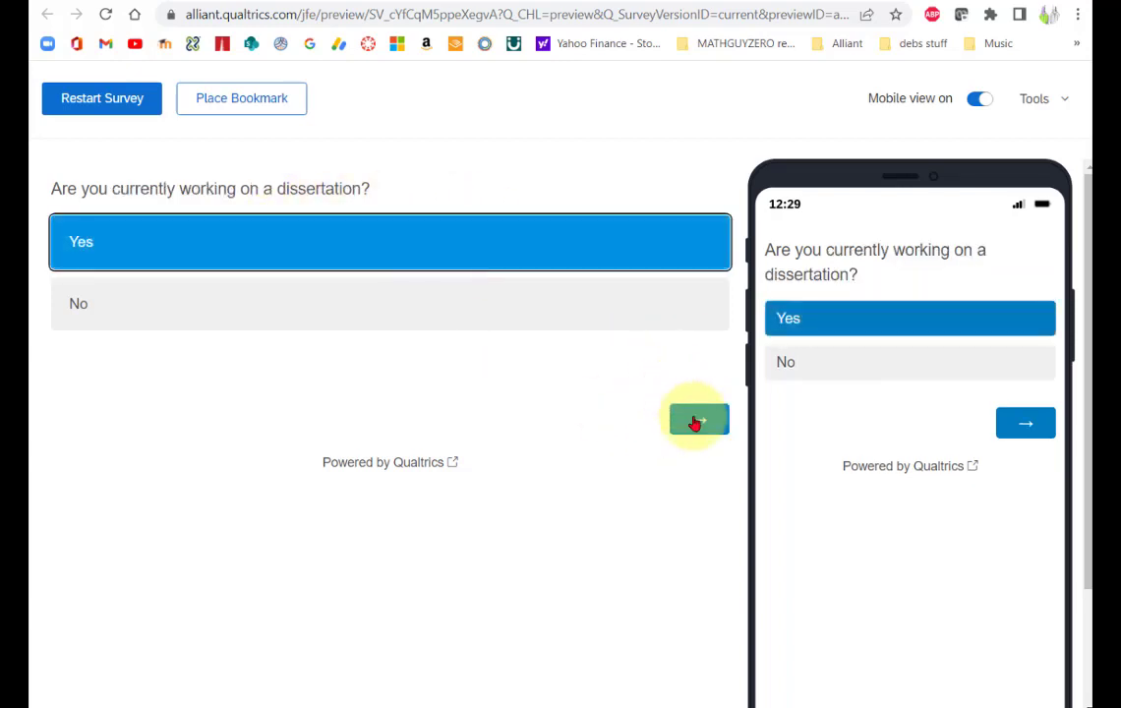
pyautogui.click(194, 253)
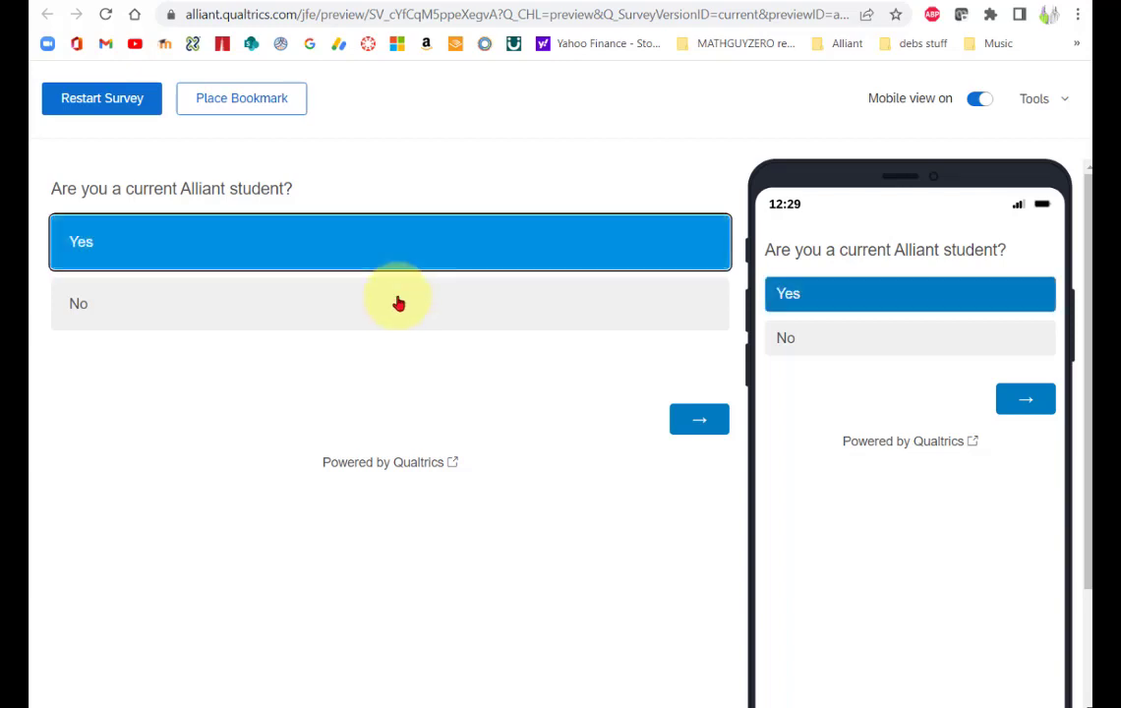
pyautogui.click(700, 421)
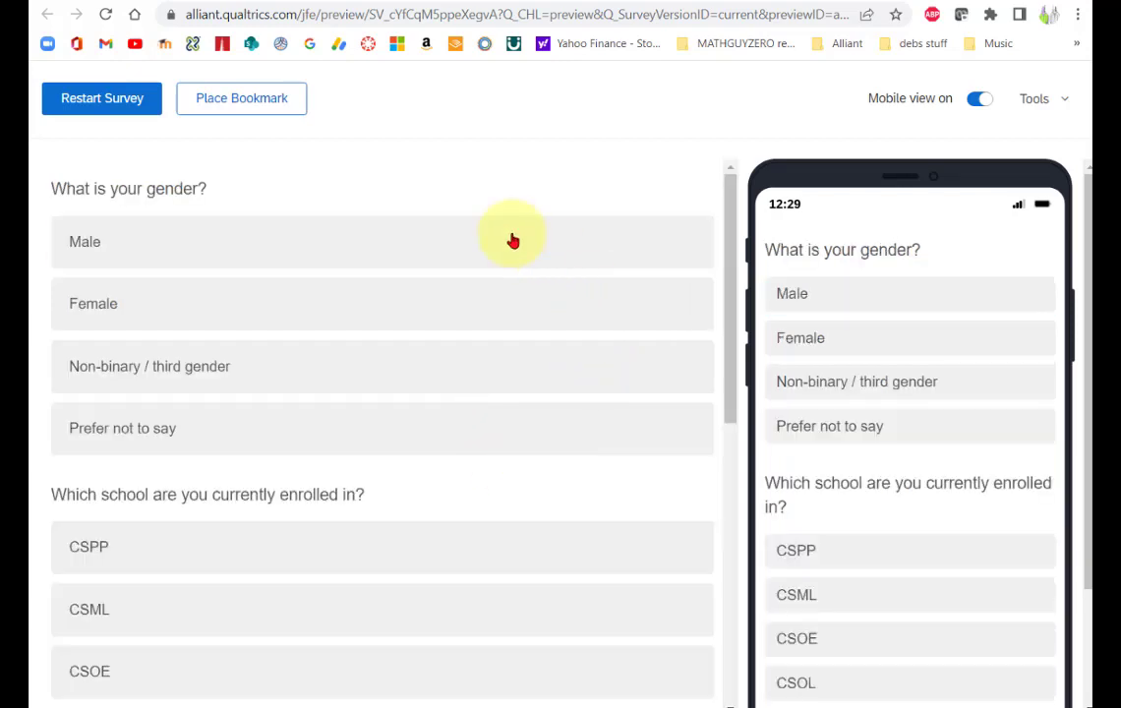
# - Answer the demographic questions with Male, CSPP and White, and continue to the Likert statement matrix
pyautogui.click(219, 260)
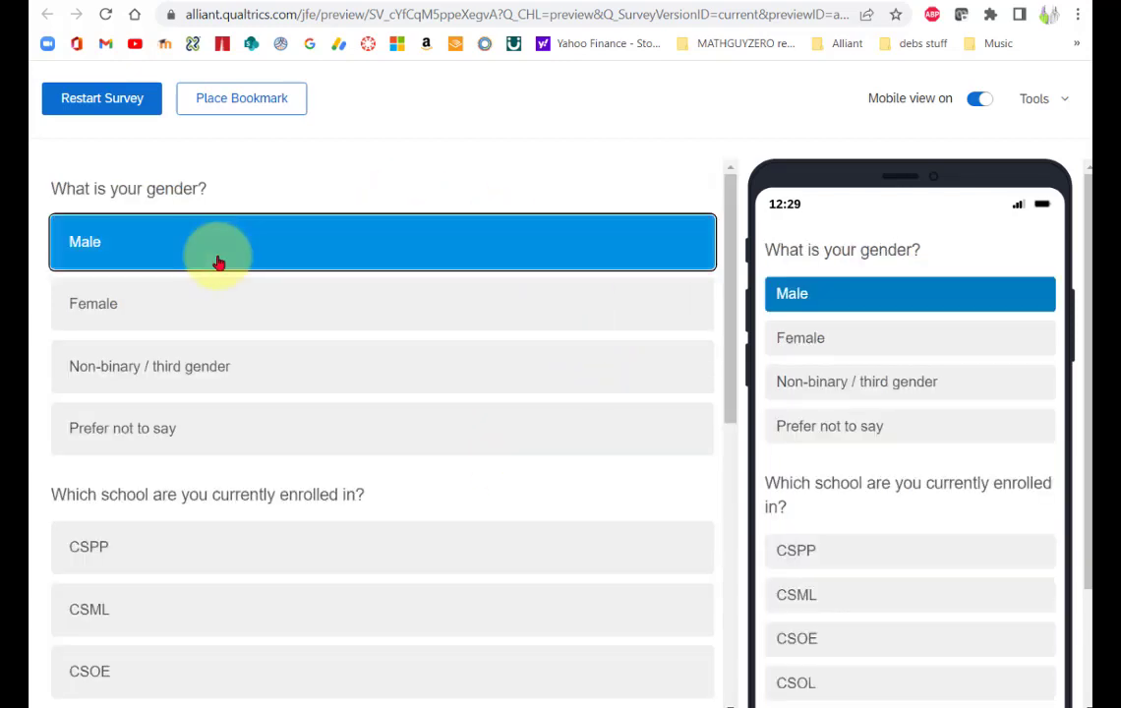
pyautogui.scroll(-4, 450, 330)
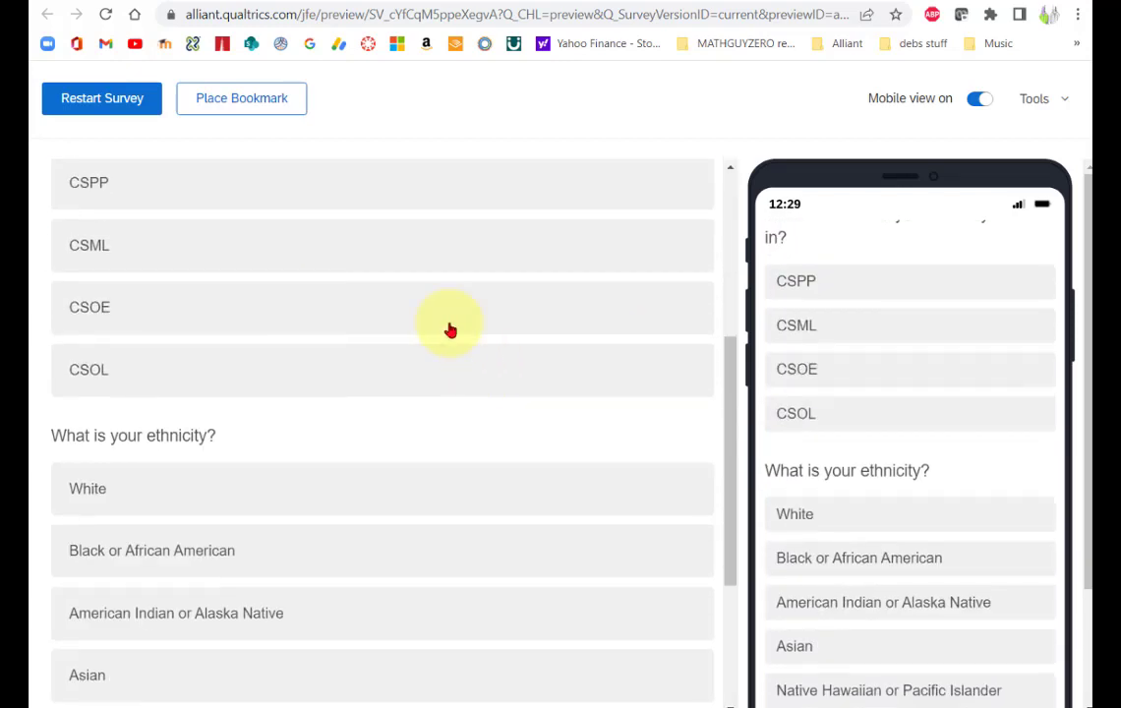
pyautogui.click(158, 194)
pyautogui.scroll(3, 381, 352)
pyautogui.scroll(-5, 392, 383)
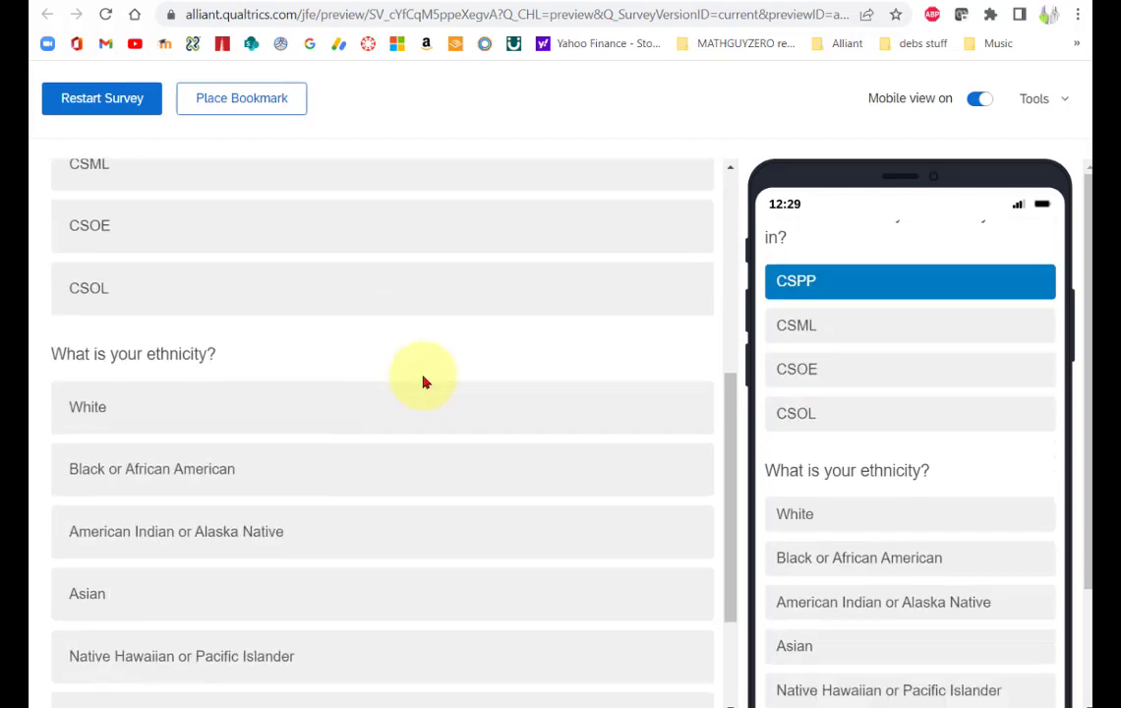
pyautogui.click(136, 232)
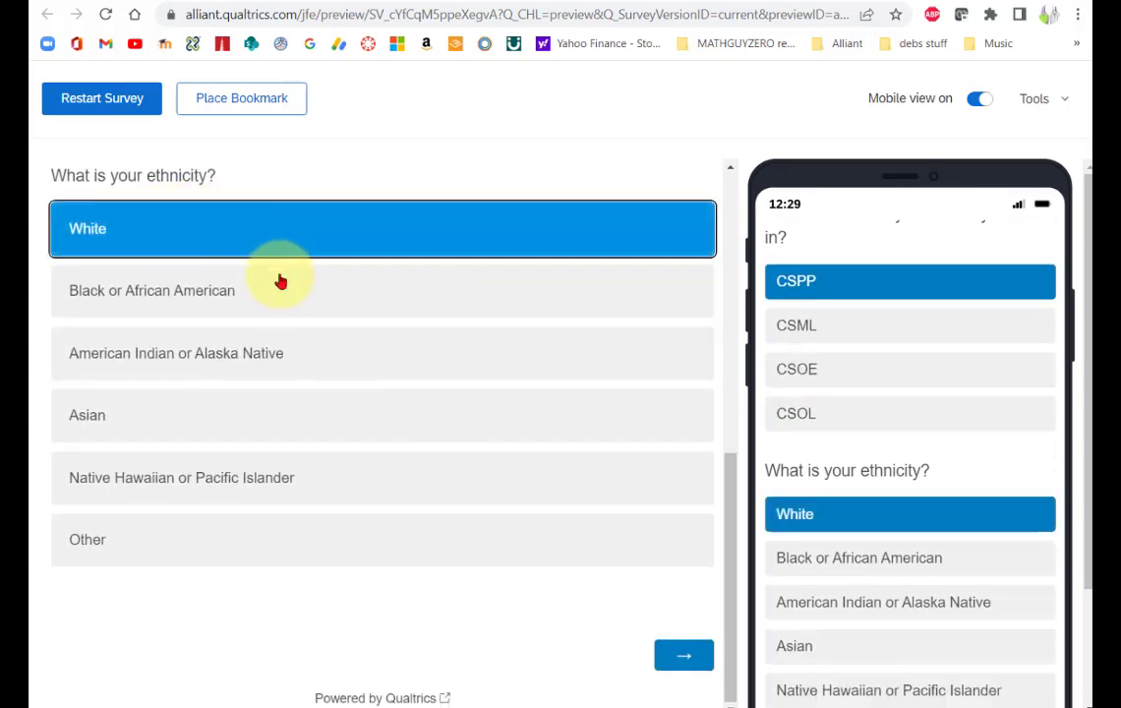
pyautogui.click(677, 657)
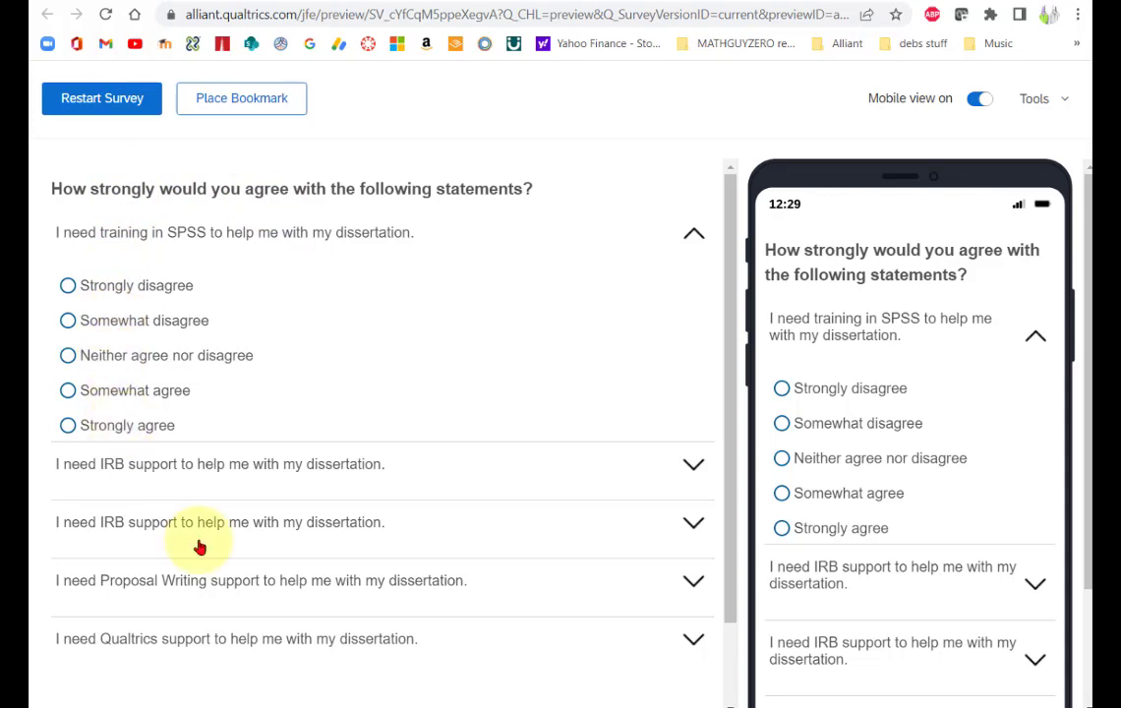
pyautogui.scroll(-2, 200, 549)
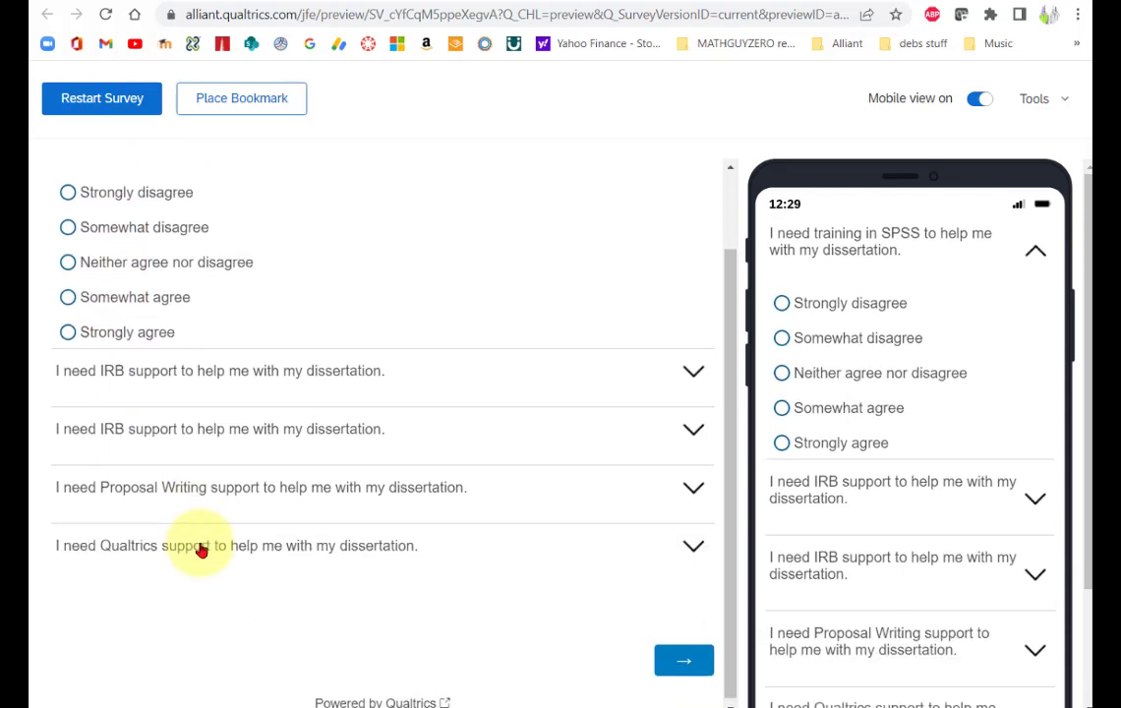
# - Answer the Likert statements with Strongly disagree for SPSS and Qualtrics, and Strongly agree for both IRB statements and Proposal Writing
pyautogui.scroll(2, 200, 543)
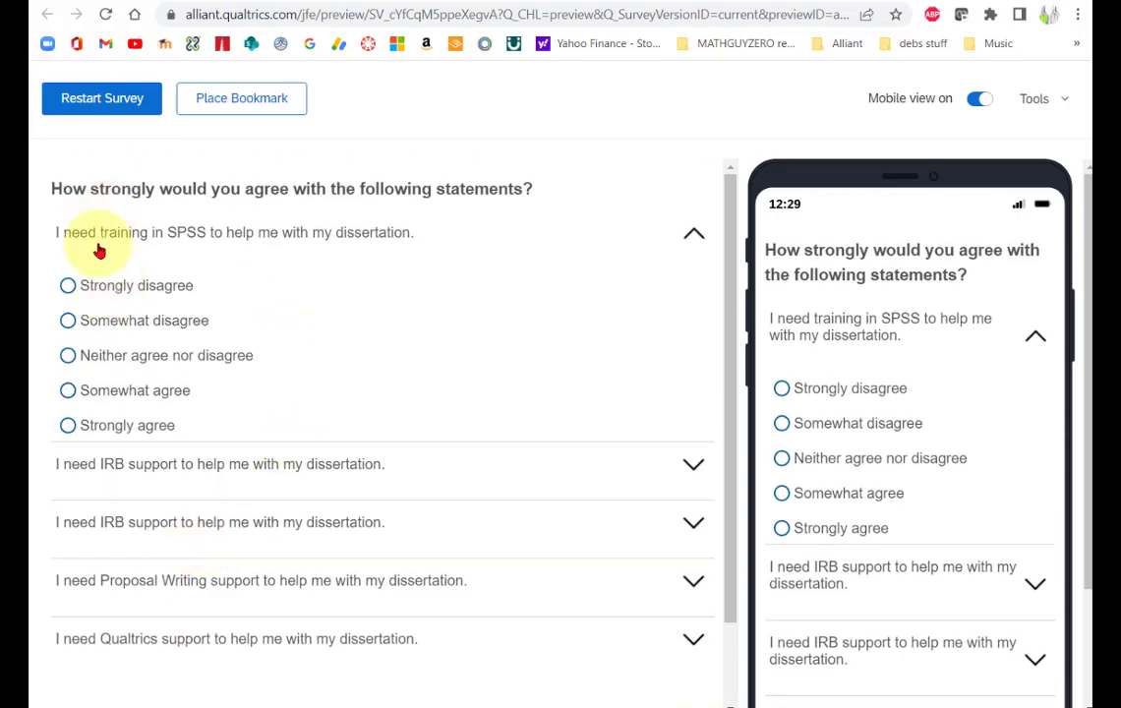
pyautogui.click(697, 470)
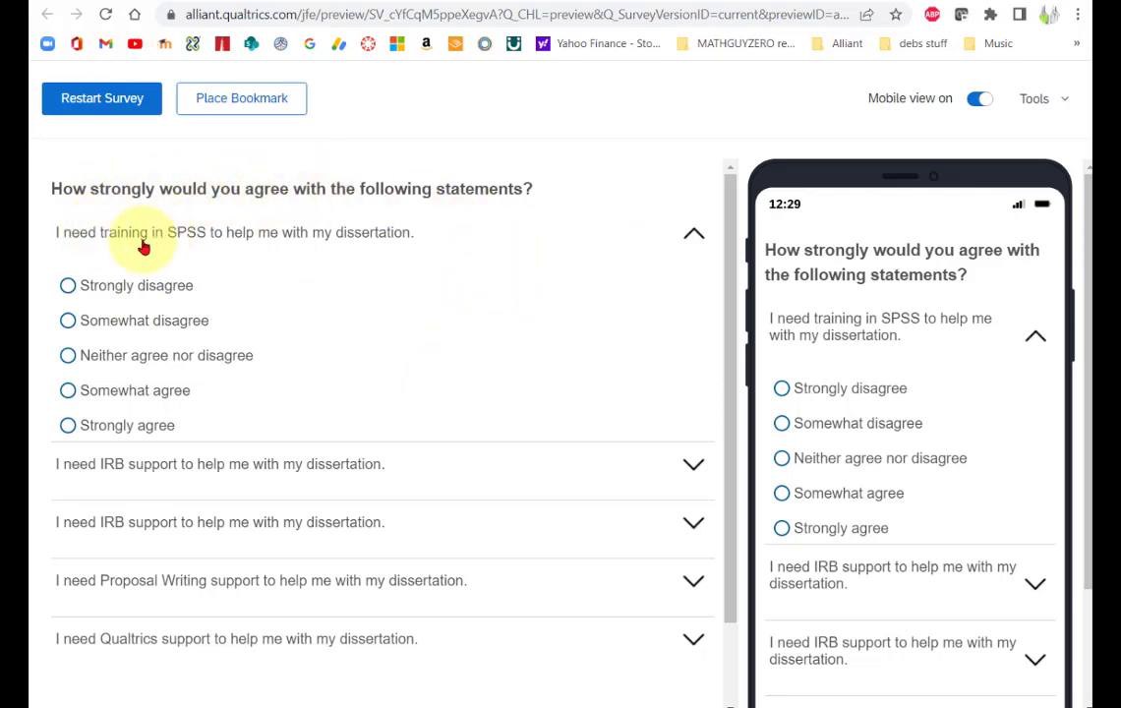
pyautogui.click(68, 286)
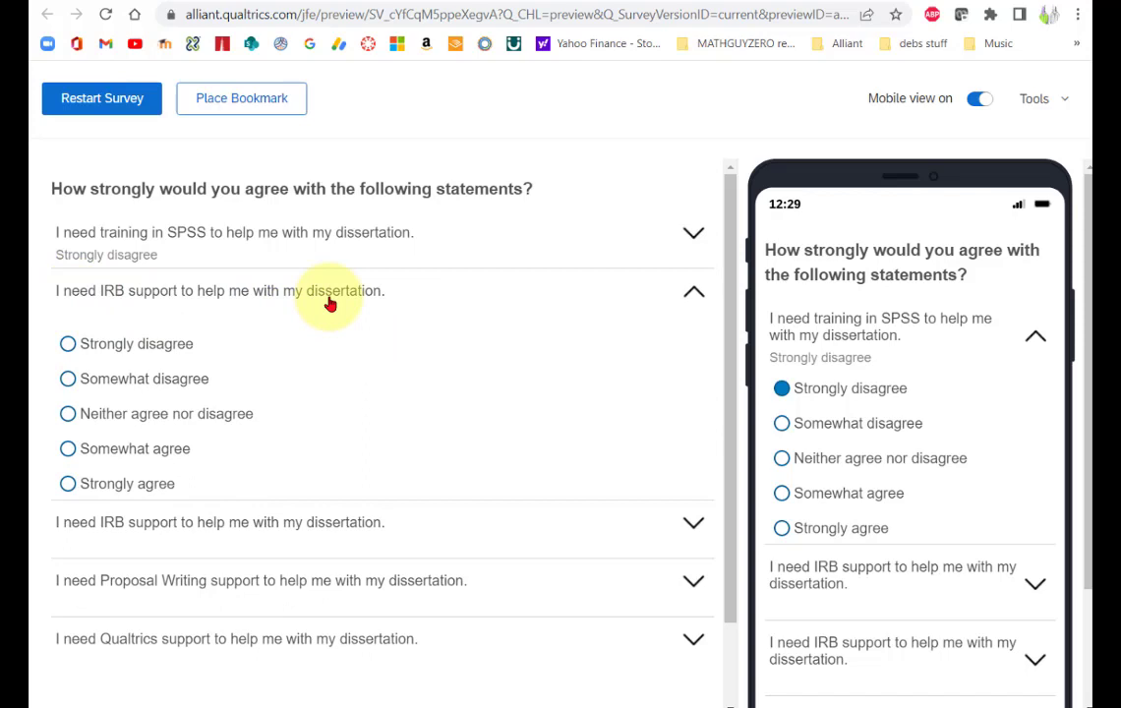
pyautogui.click(68, 483)
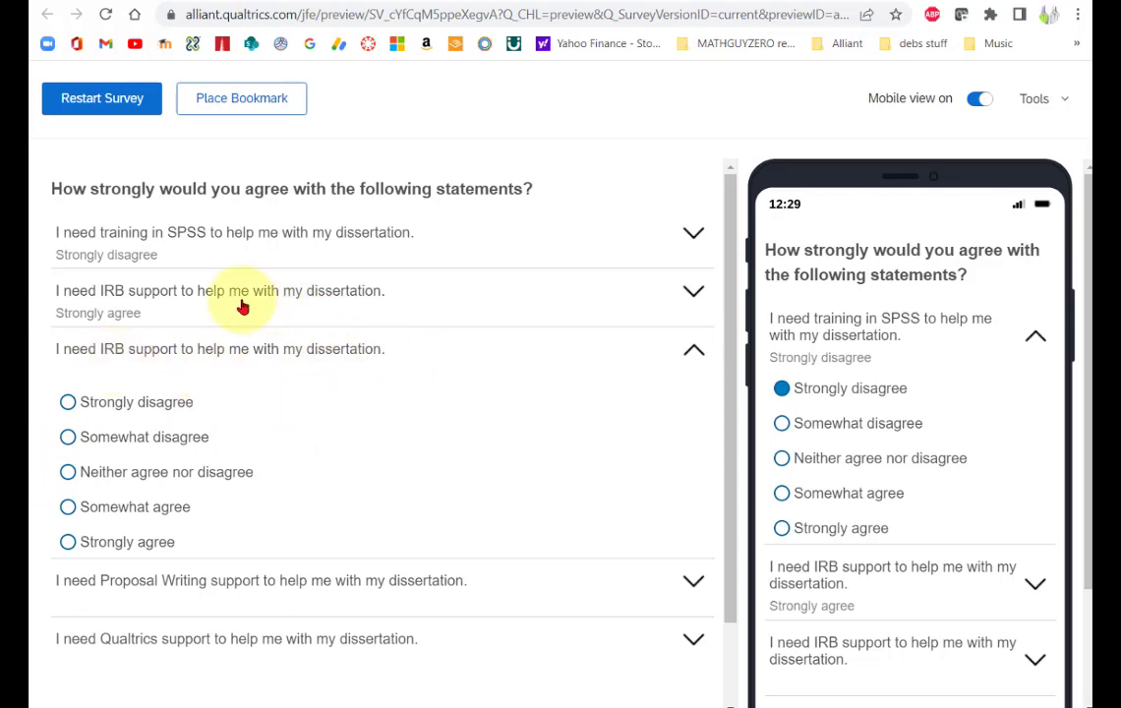
pyautogui.click(68, 542)
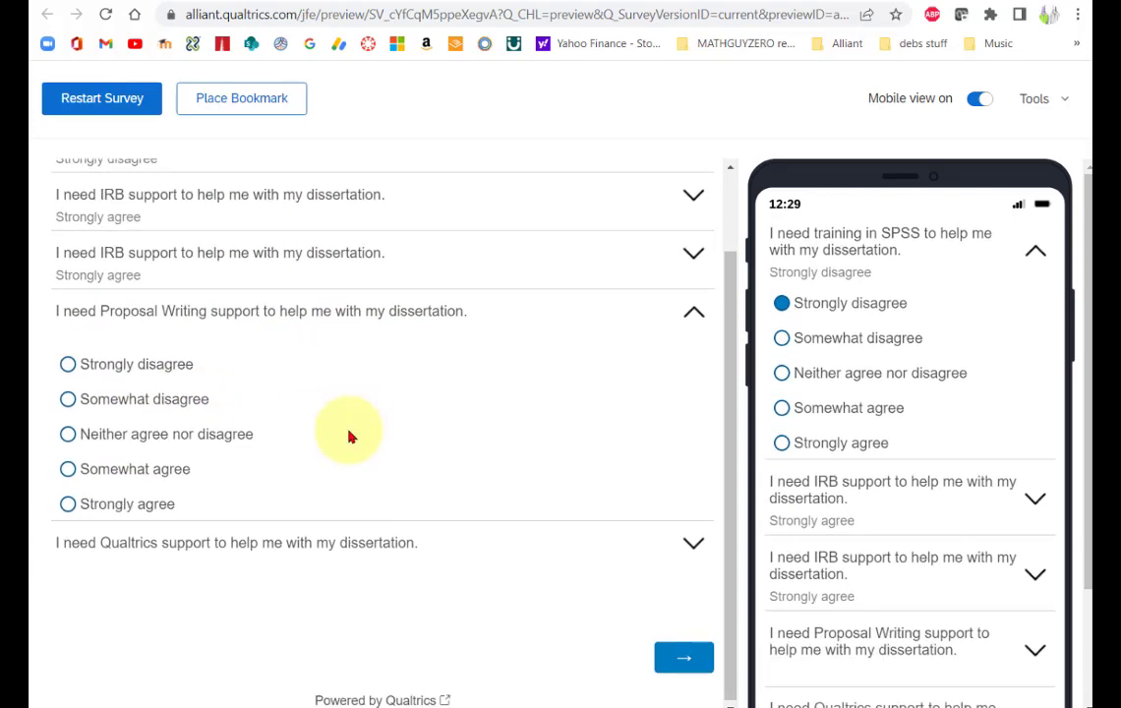
pyautogui.click(68, 503)
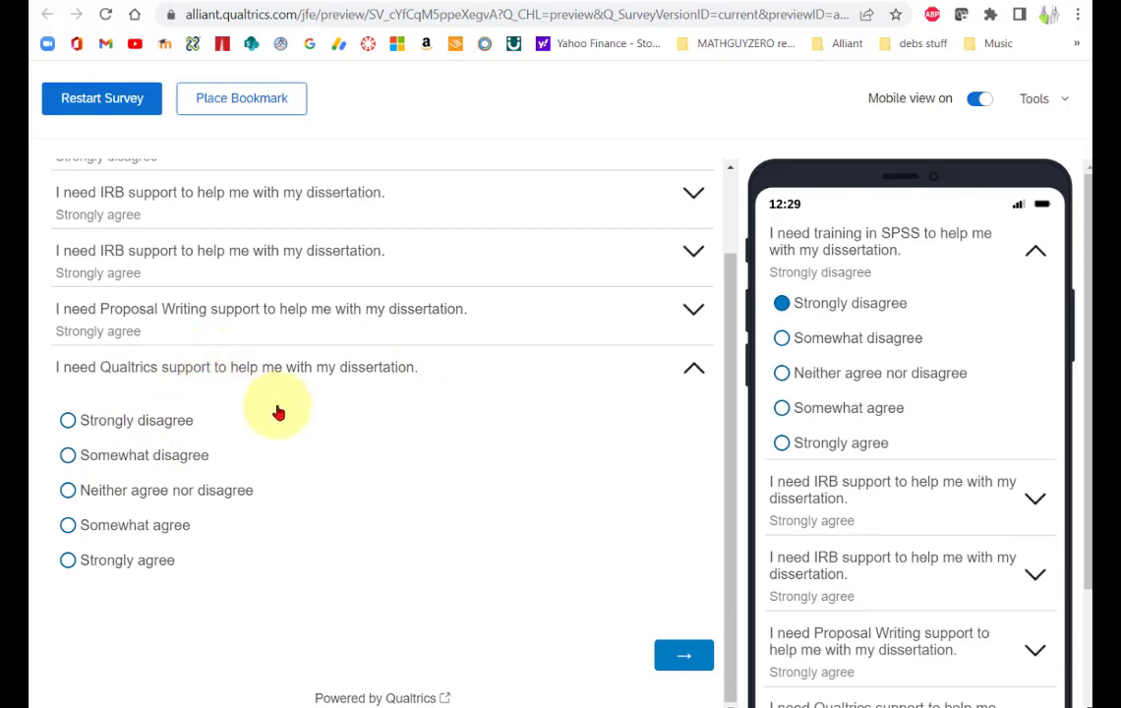
pyautogui.click(68, 421)
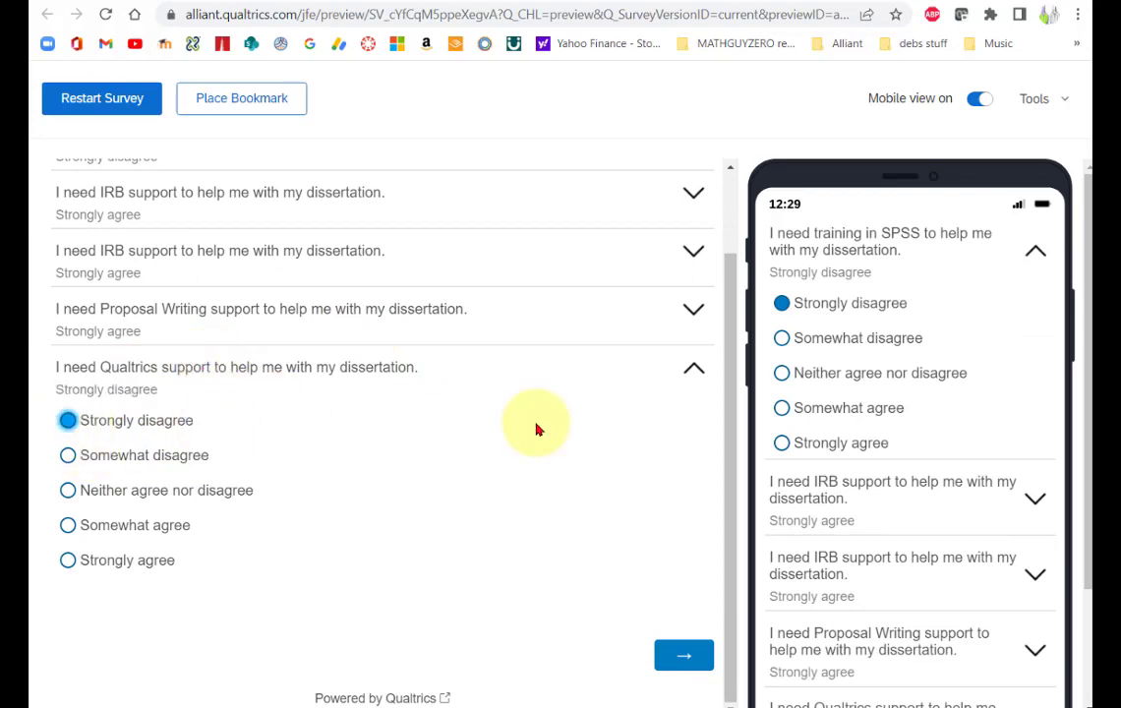
# - Continue from the Likert statements to the raffle question and advance past it with the e-mail address left blank
pyautogui.click(685, 659)
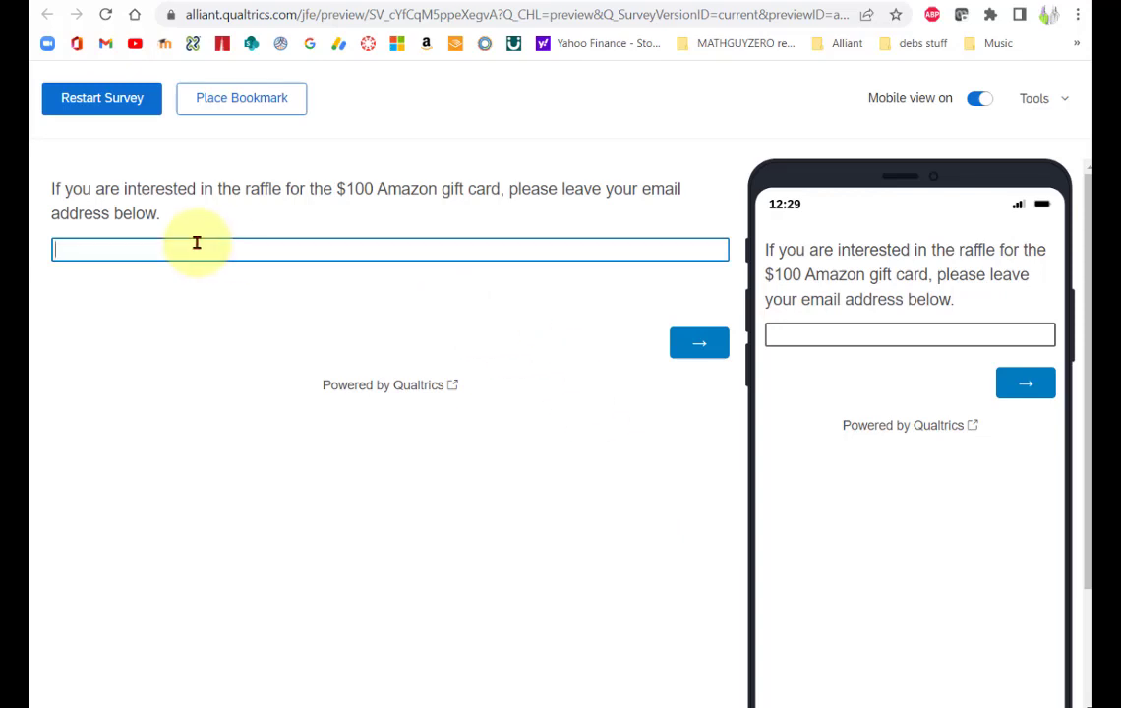
pyautogui.click(682, 334)
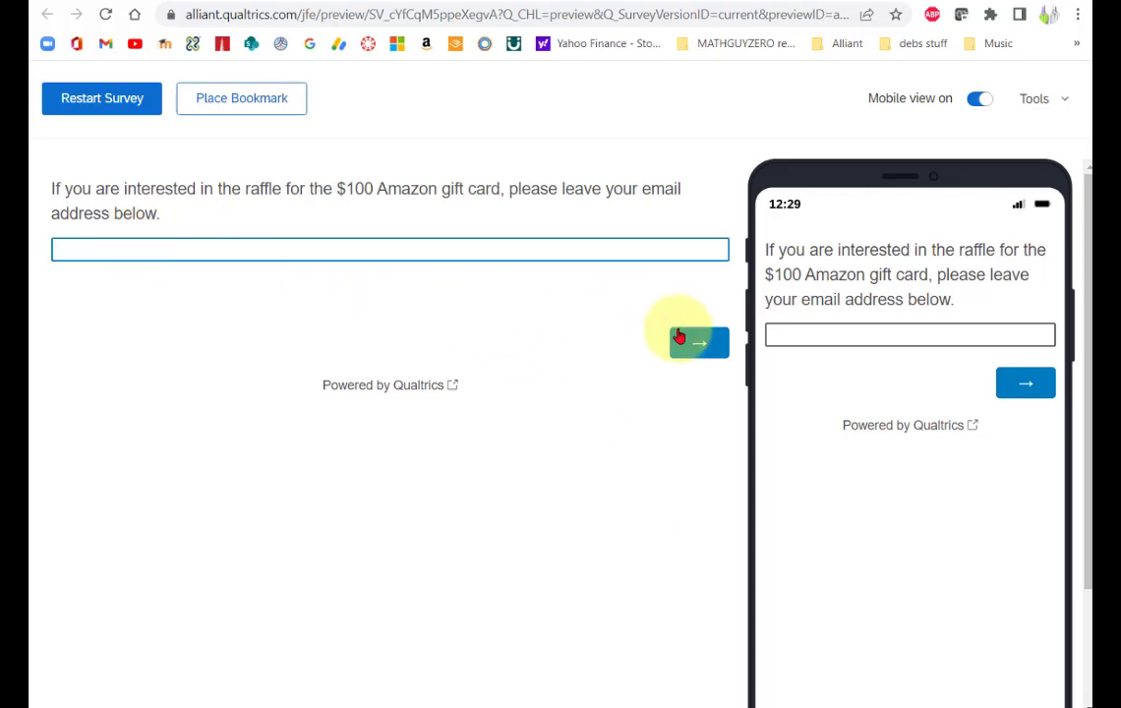